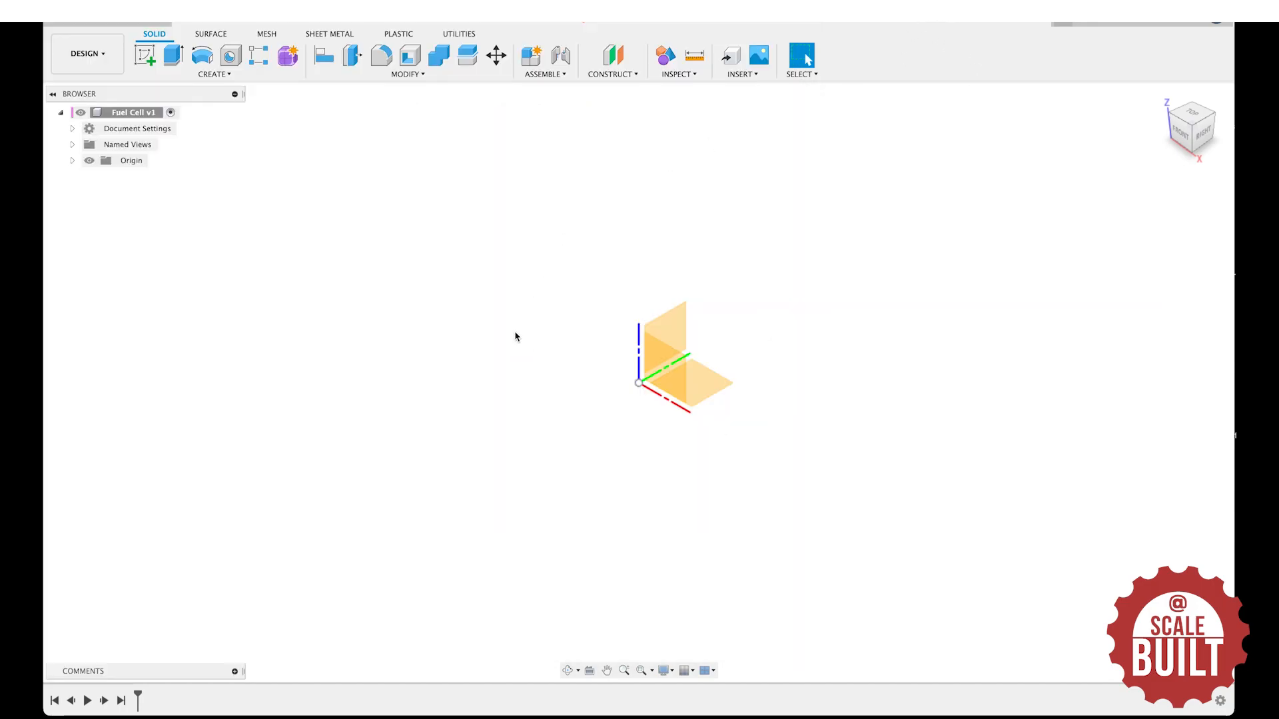
Start a new sketch on the horizontal XY origin plane.
click(1189, 114)
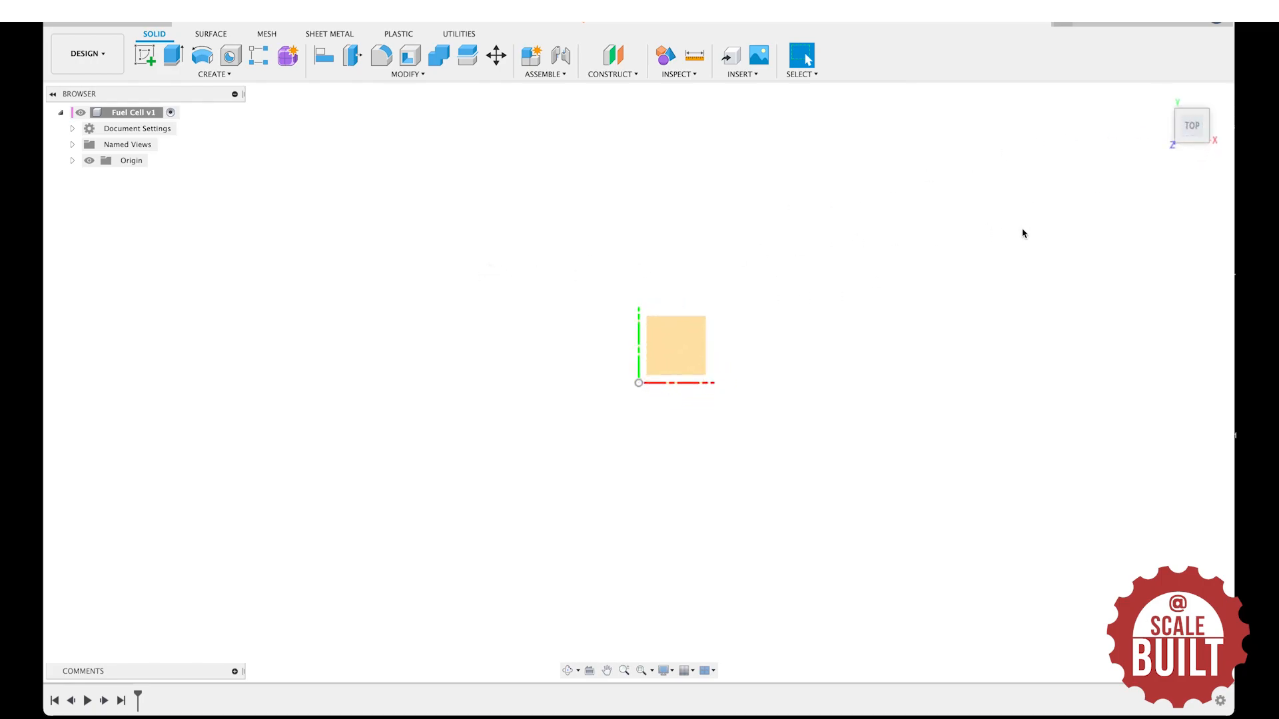
click(145, 54)
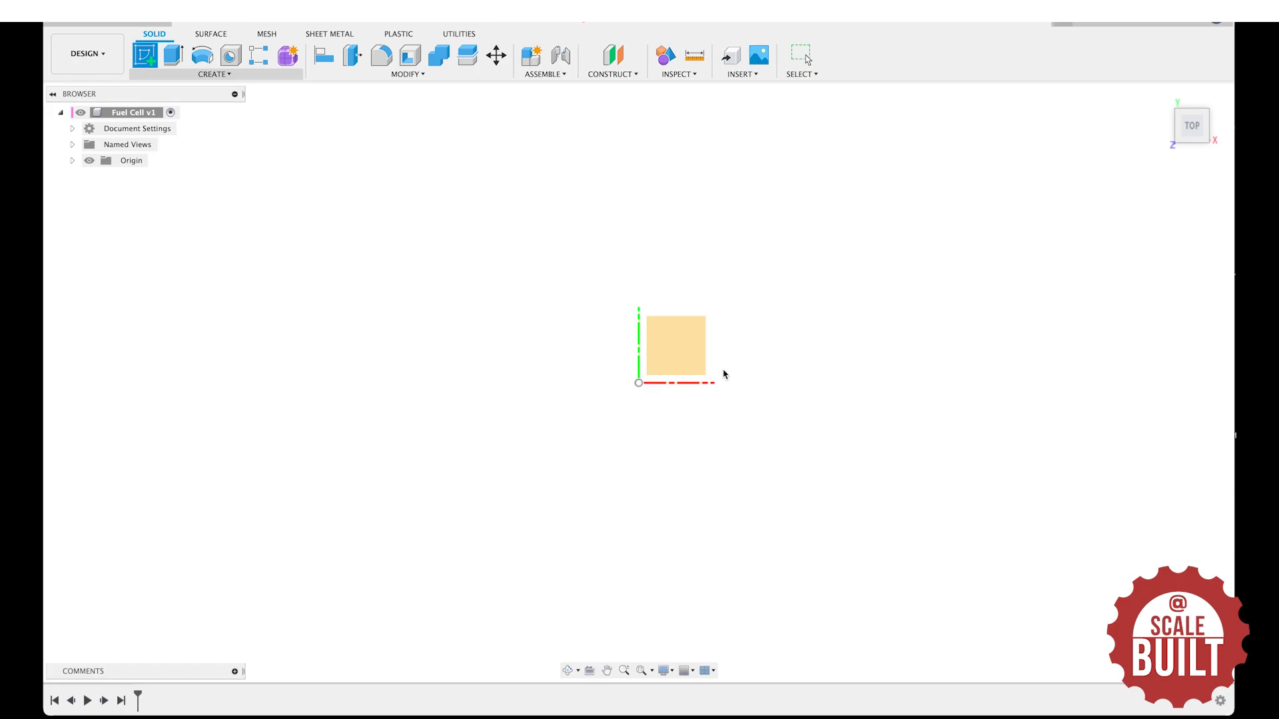
click(670, 359)
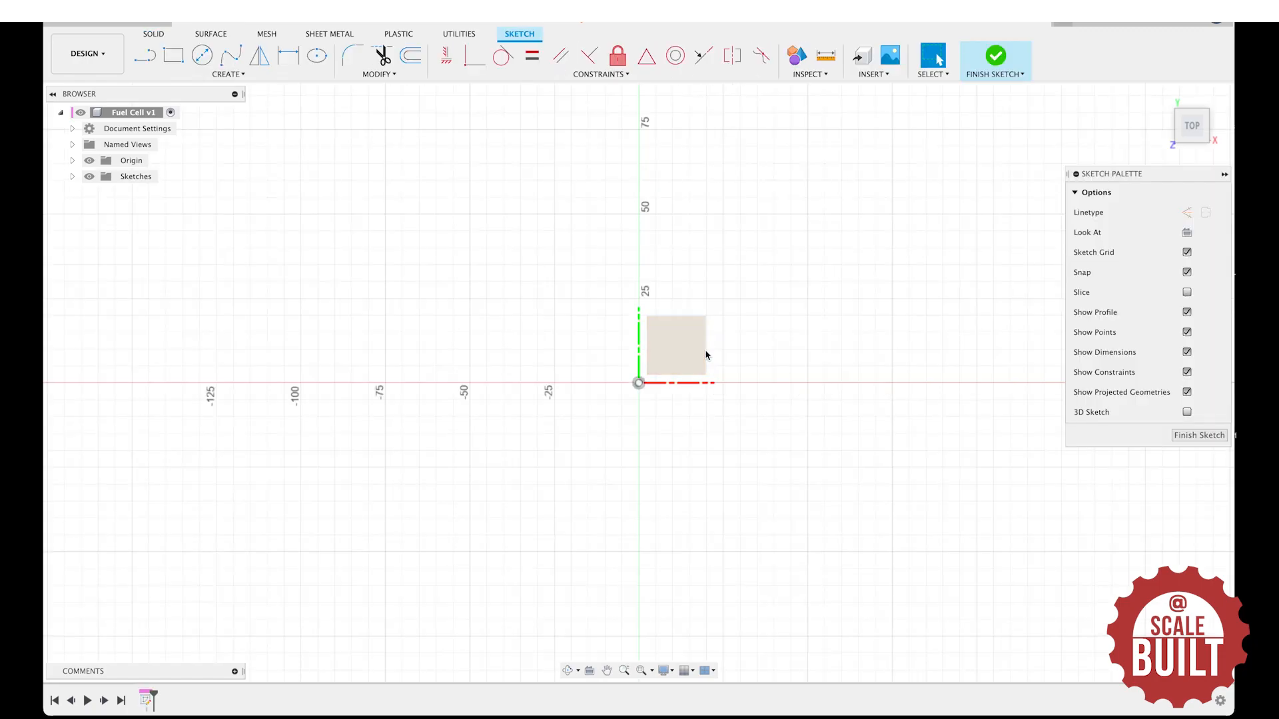
Draw a center rectangle on the origin, 70 mm wide and 50 mm deep.
key(s)
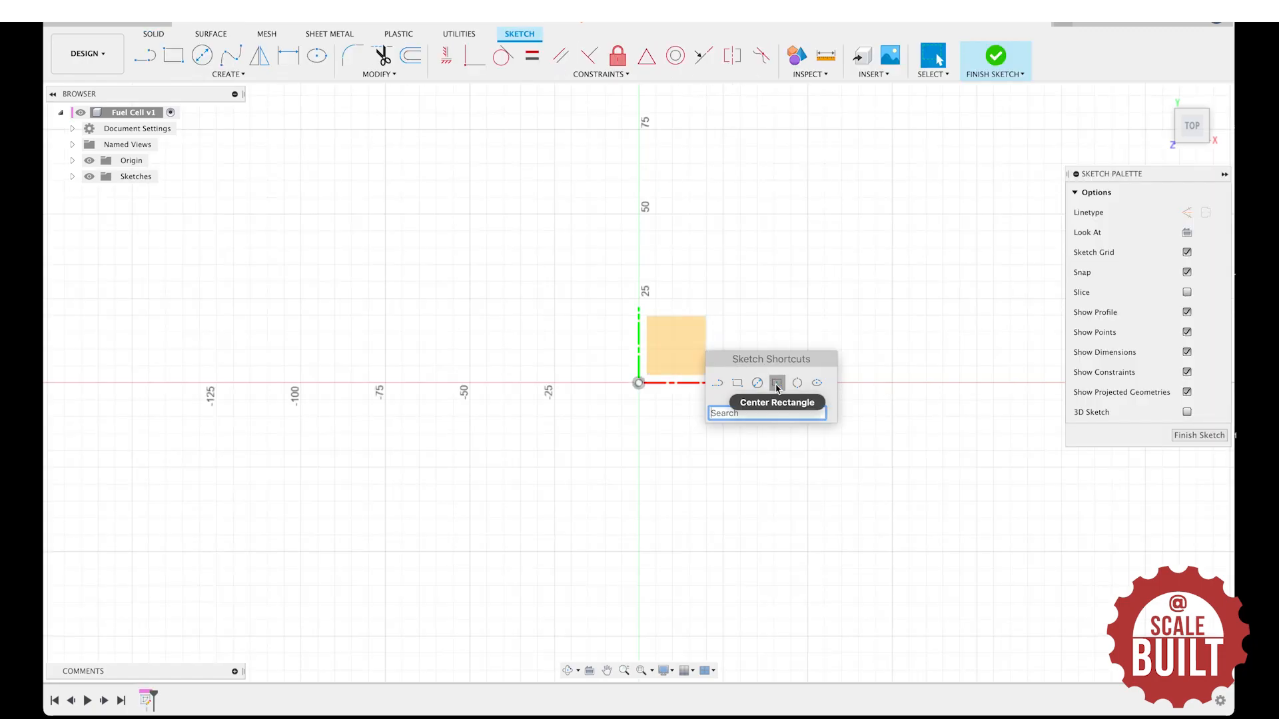
click(777, 384)
click(638, 384)
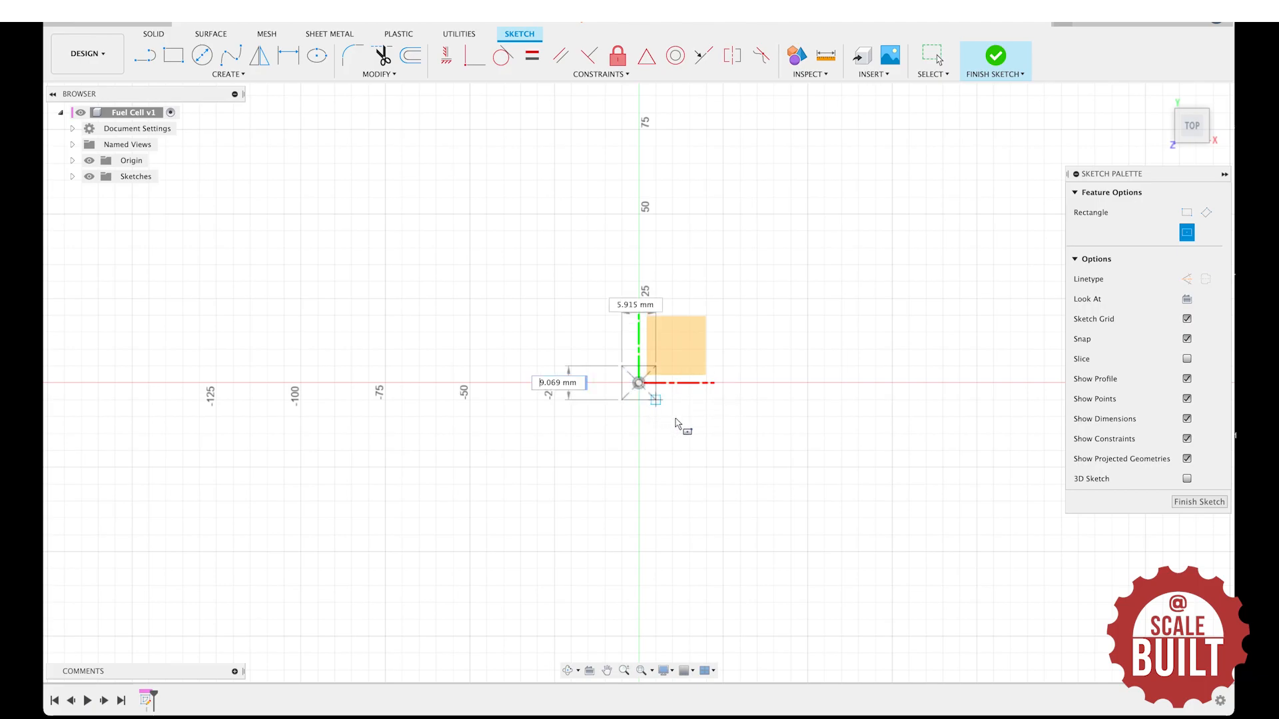
key(Tab)
text(70)
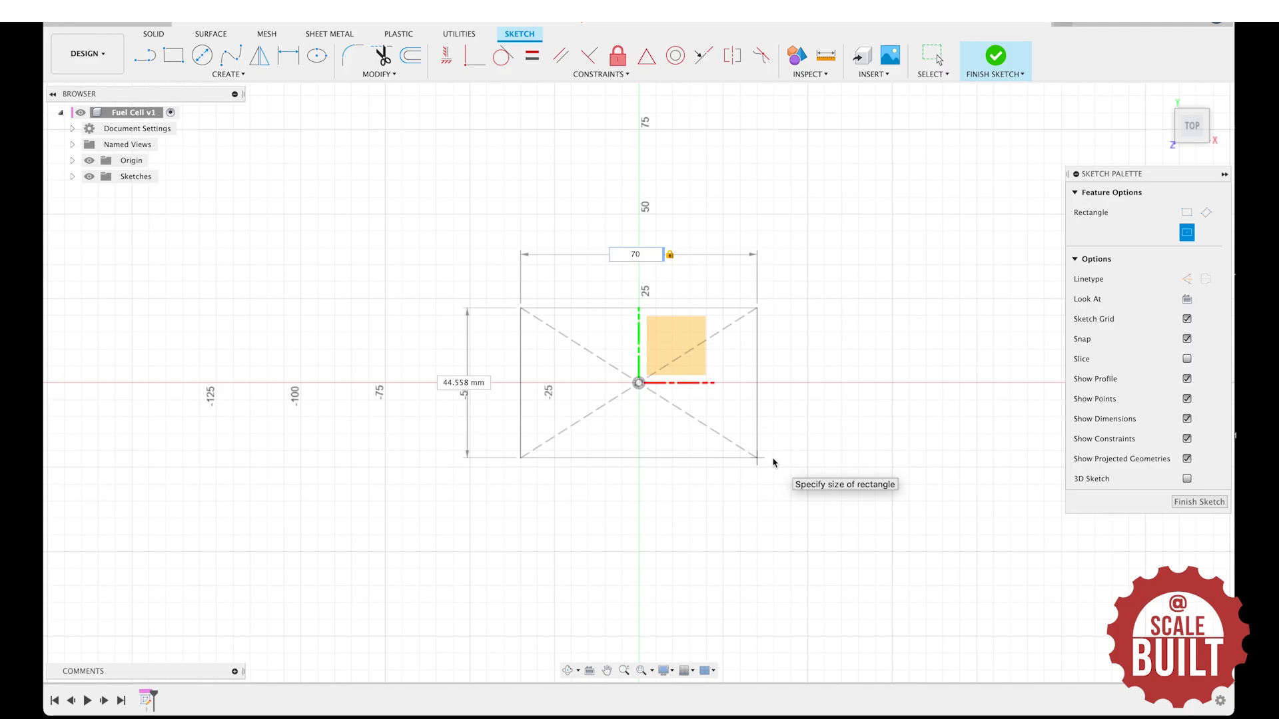
key(Tab)
text(55)
key(Tab)
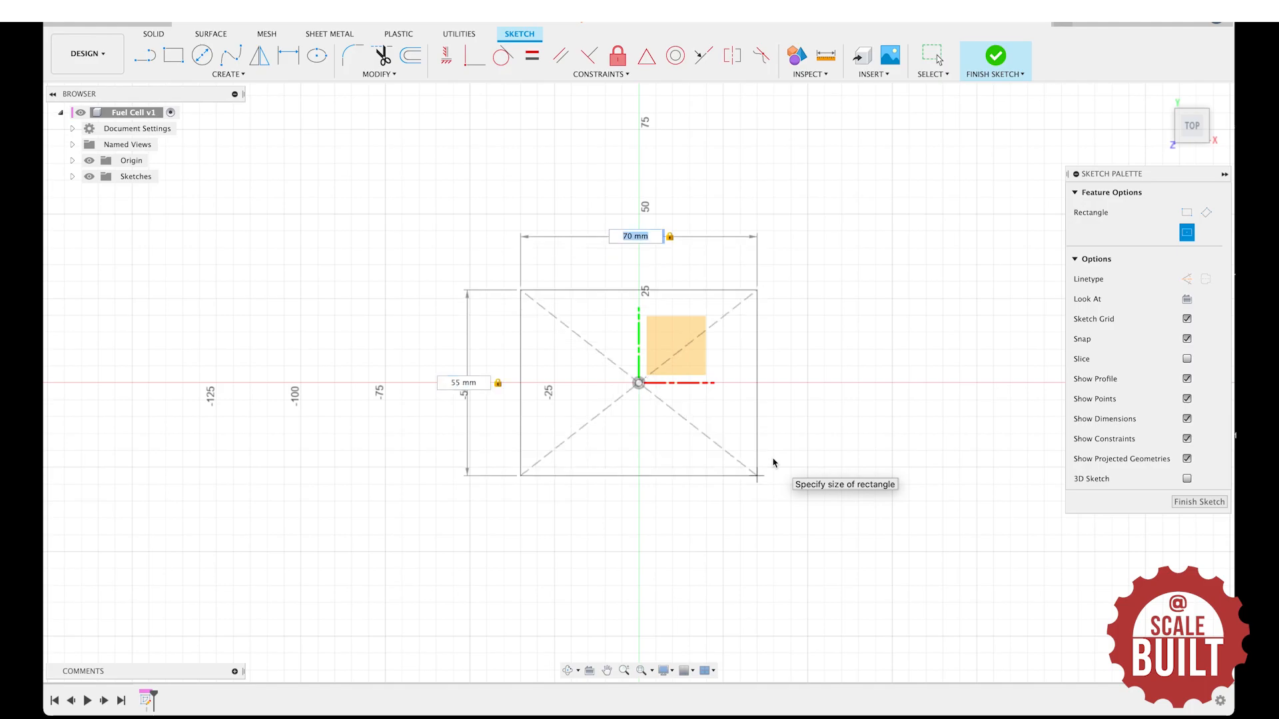
double_click(460, 385)
text(50)
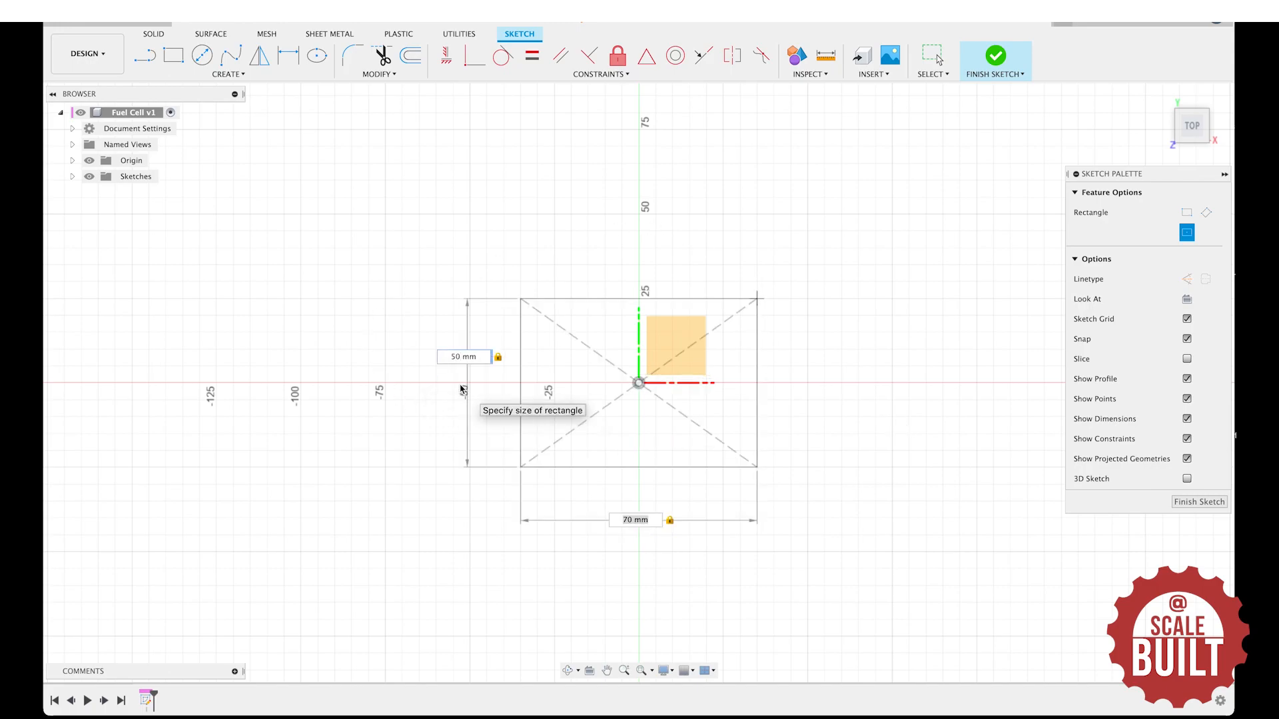
key(Return)
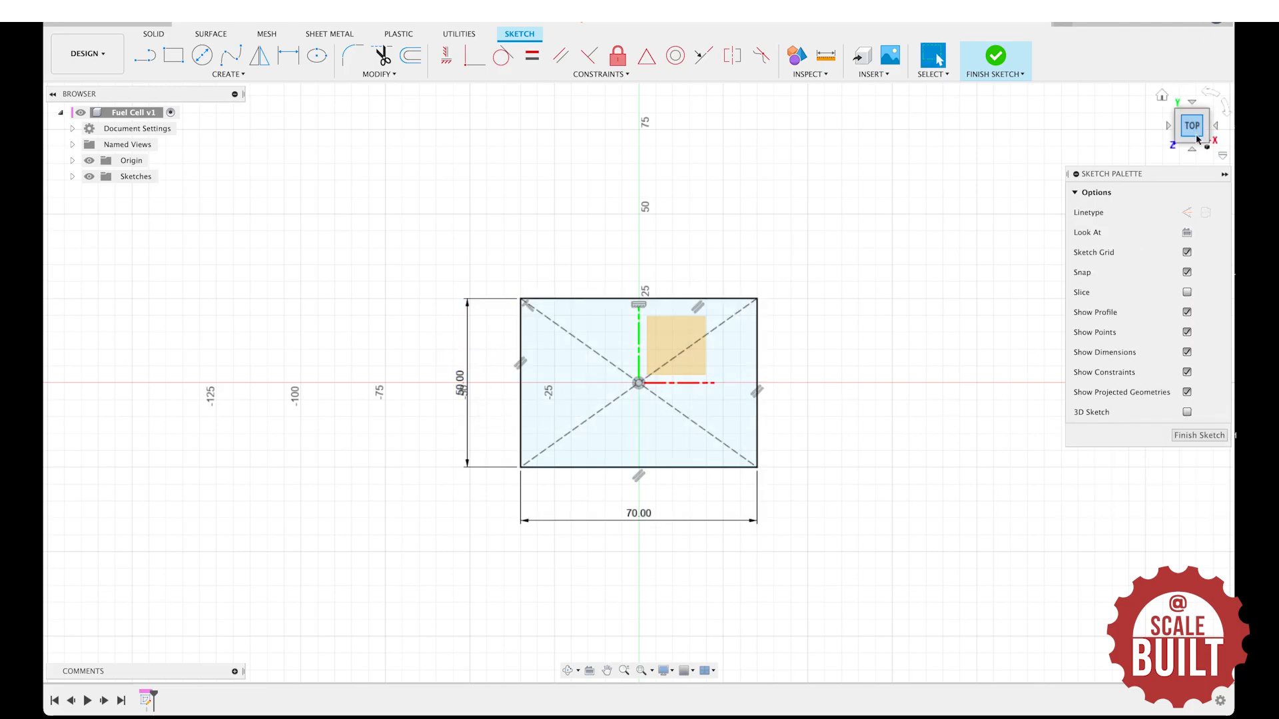
Extrude the rectangle profile 30 mm downward (-30 mm) as a new body with Press Pull.
mouse_move(1197, 135)
mouse_down()
mouse_move(1088, 80)
mouse_move(1166, 162)
mouse_up()
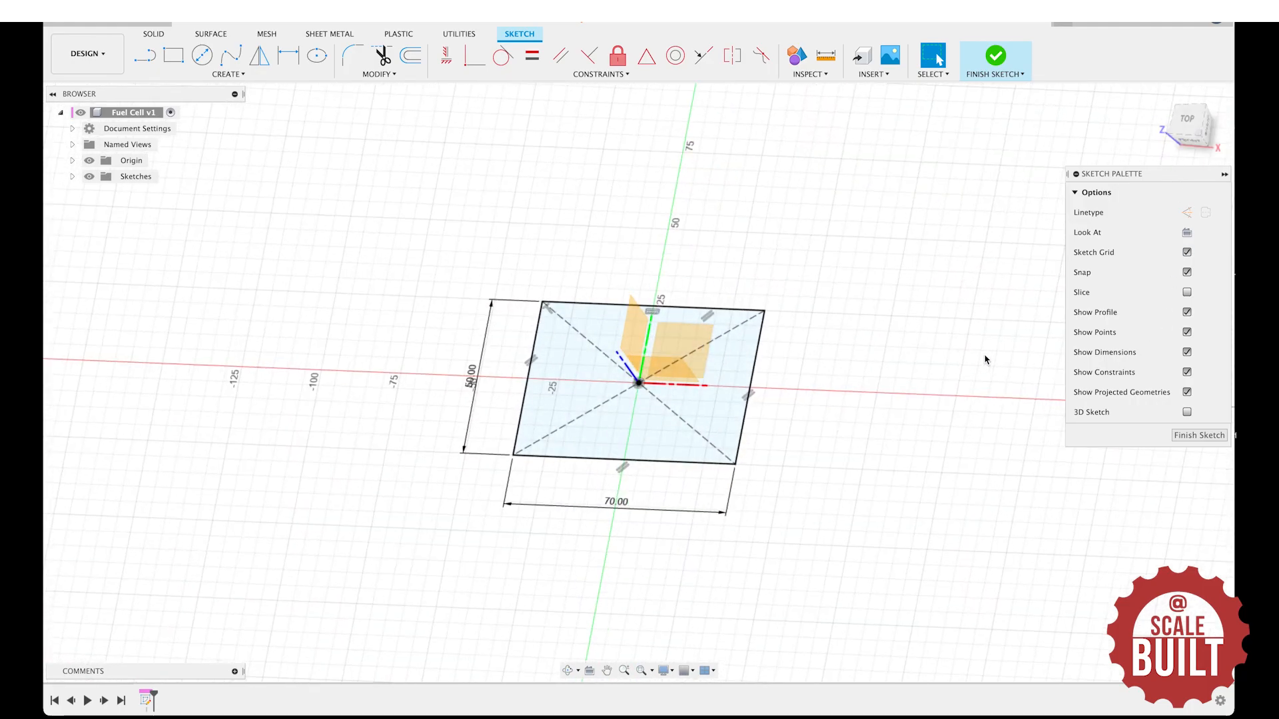
key(q)
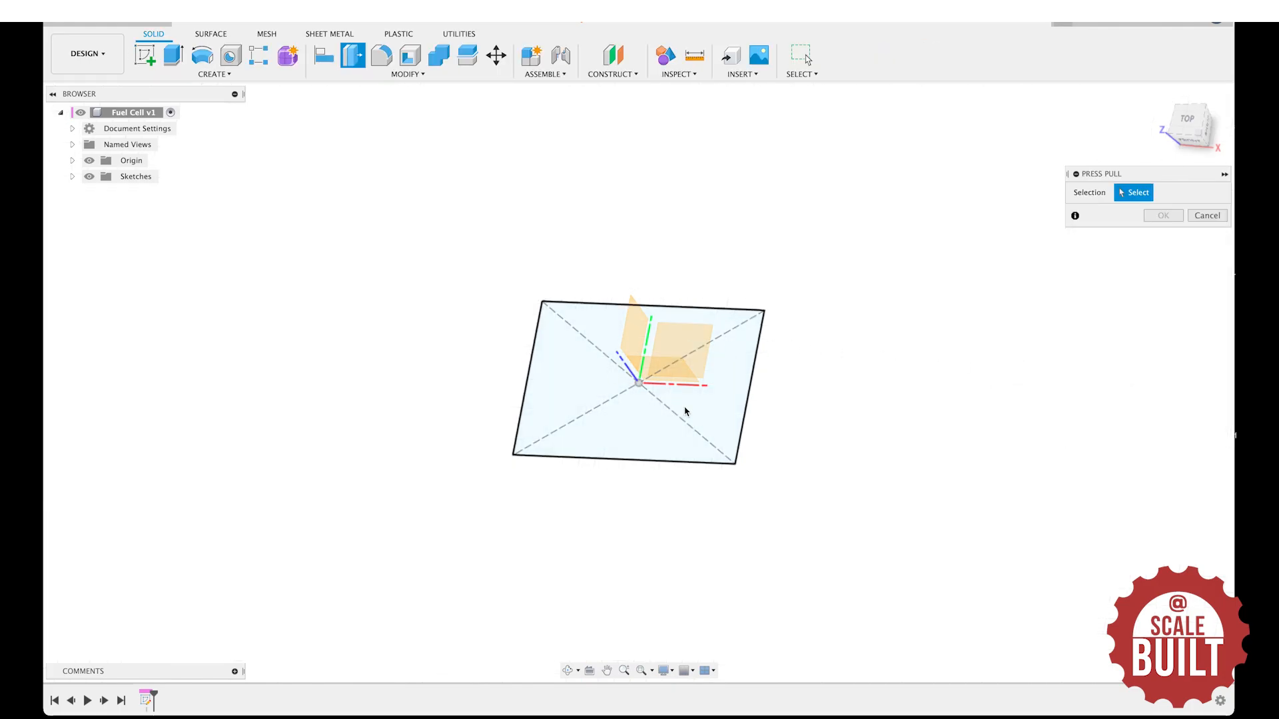
click(733, 391)
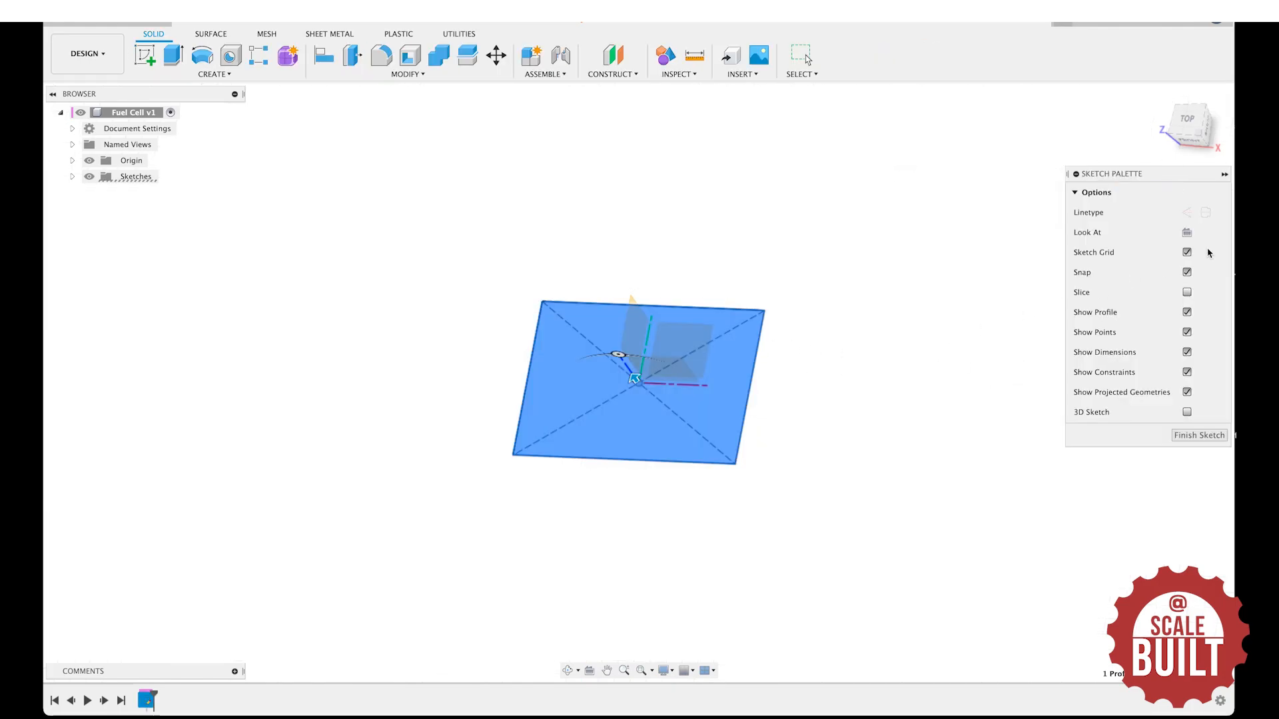
click(1188, 144)
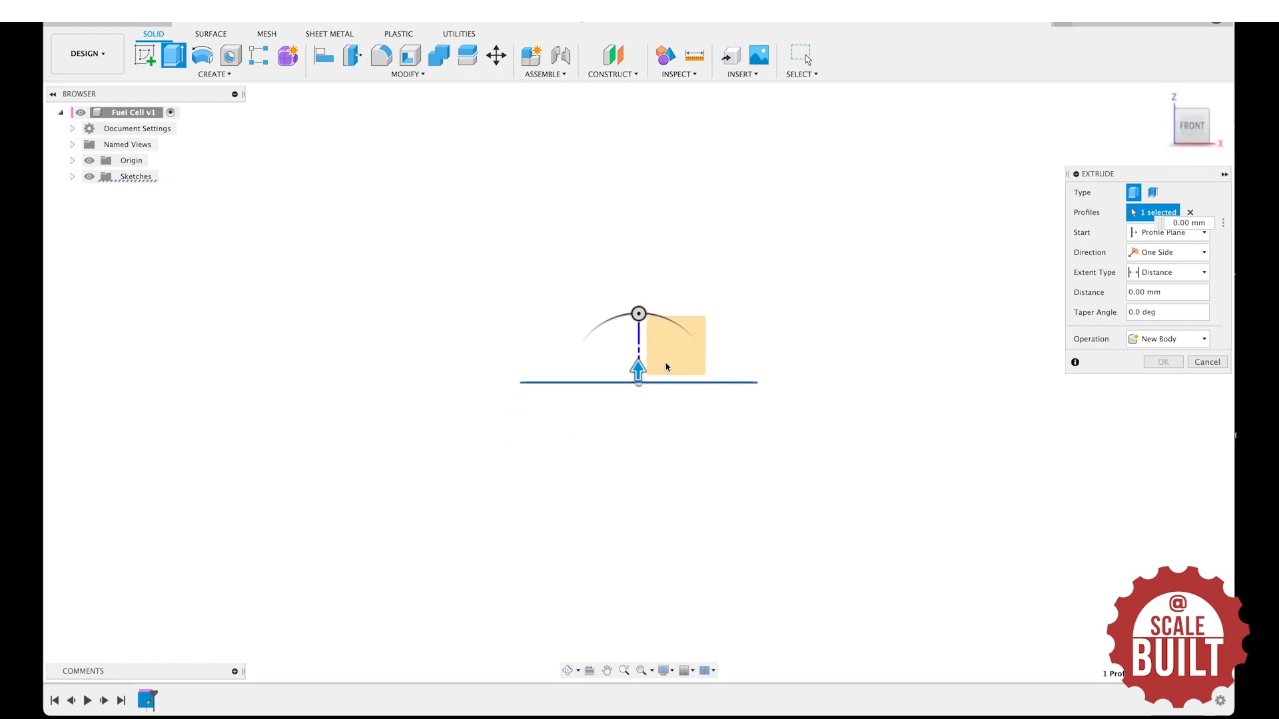
drag(636, 369, 639, 477)
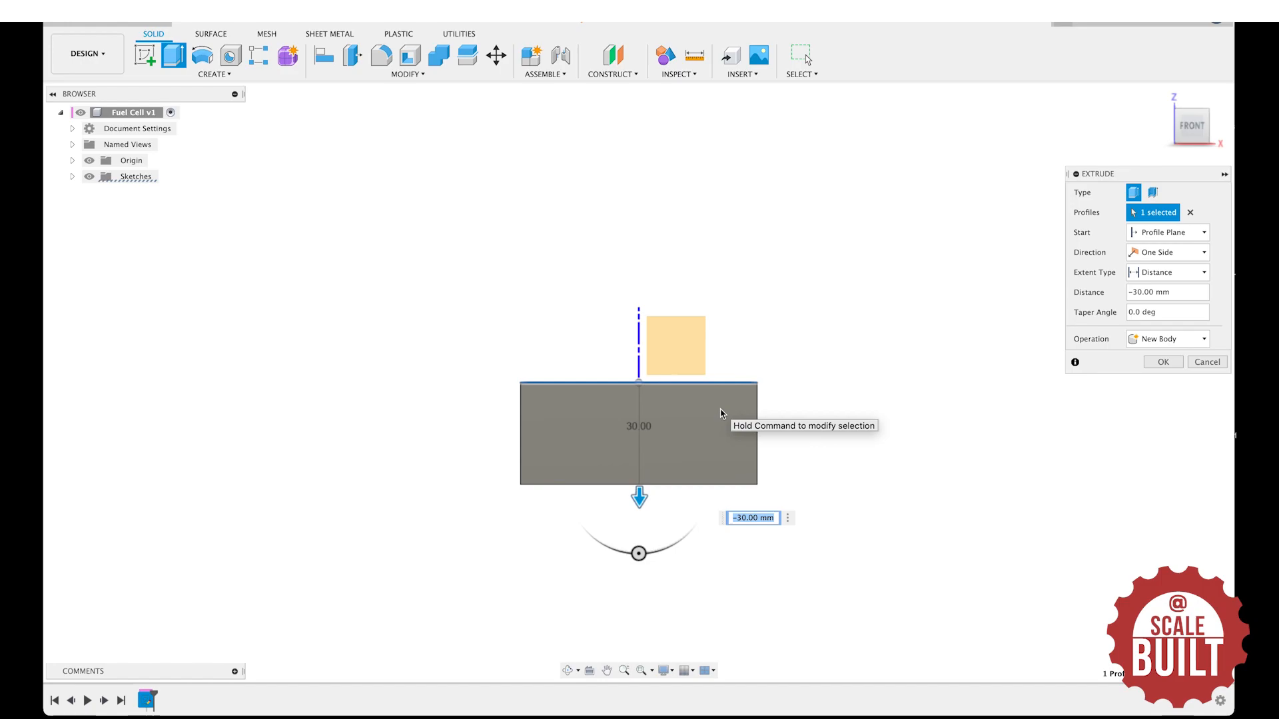
click(1164, 362)
Chamfer the block's four vertical corner edges with an equal distance of 4 mm.
mouse_move(1185, 86)
shift+middle_down()
mouse_move(1079, 177)
mouse_move(982, 166)
mouse_move(1131, 191)
mouse_move(932, 189)
mouse_move(1025, 197)
mouse_move(1117, 174)
mouse_move(1106, 180)
shift+middle_up()
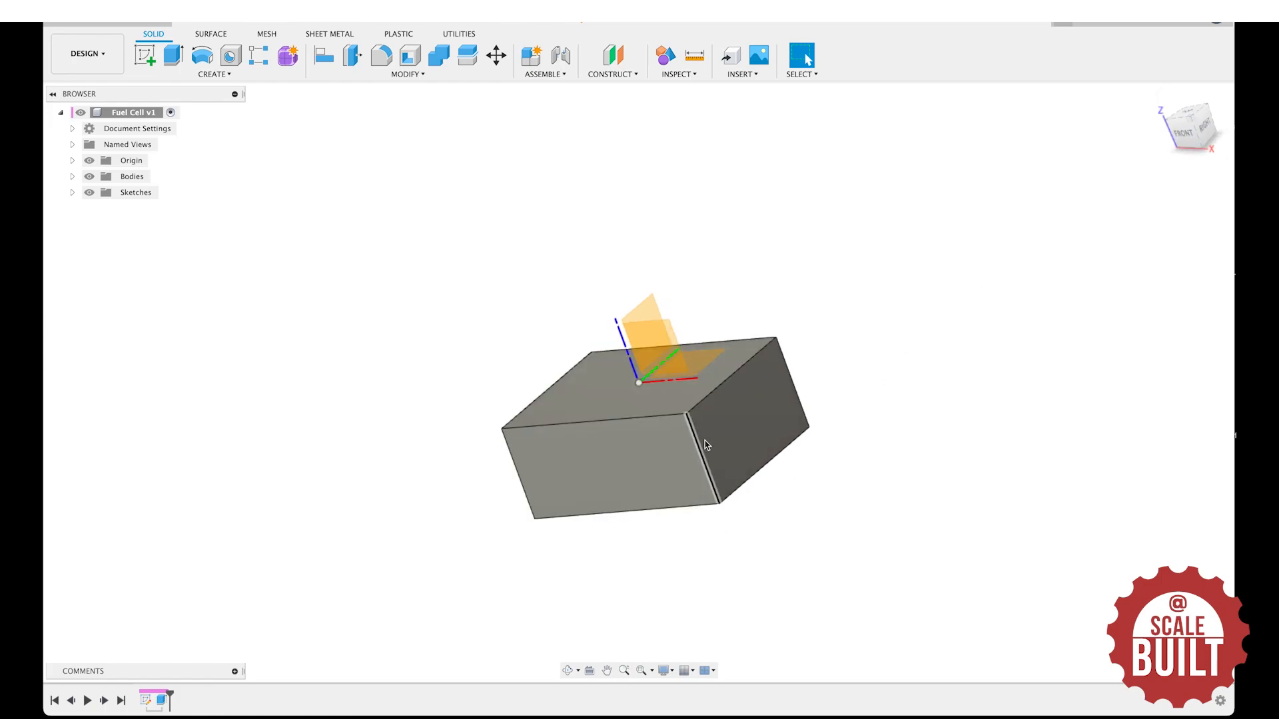
click(406, 74)
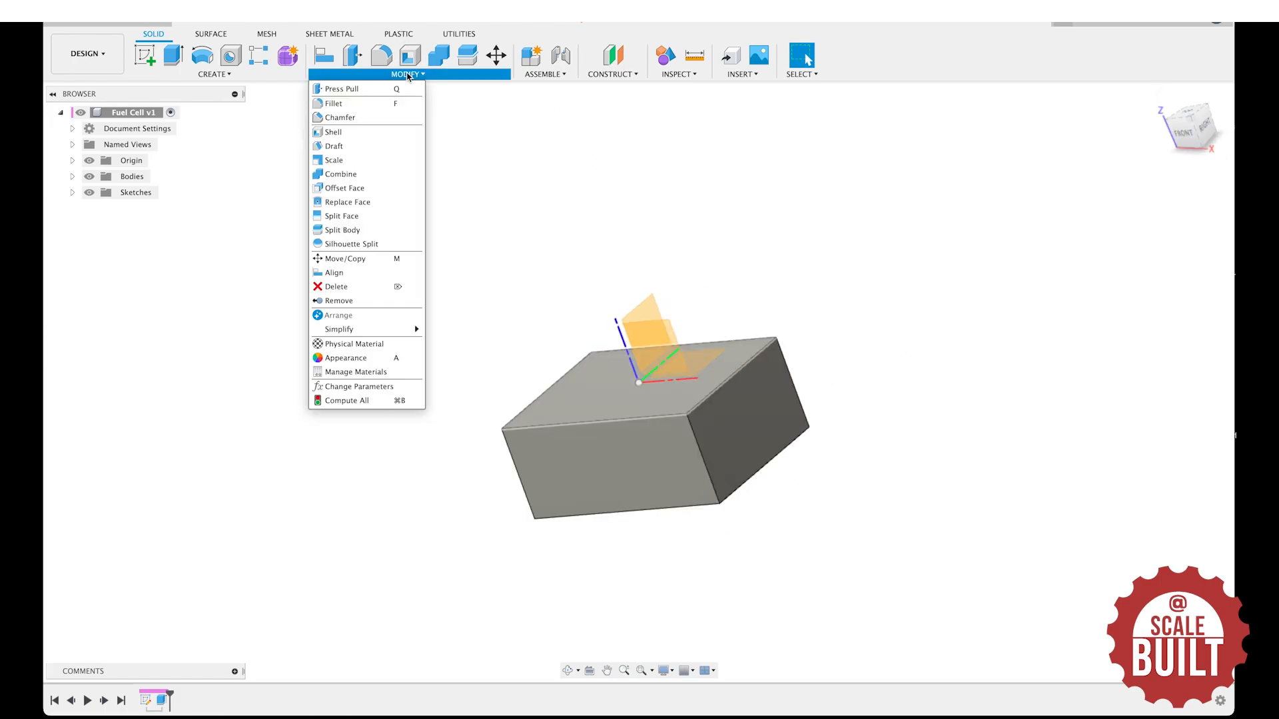
click(391, 122)
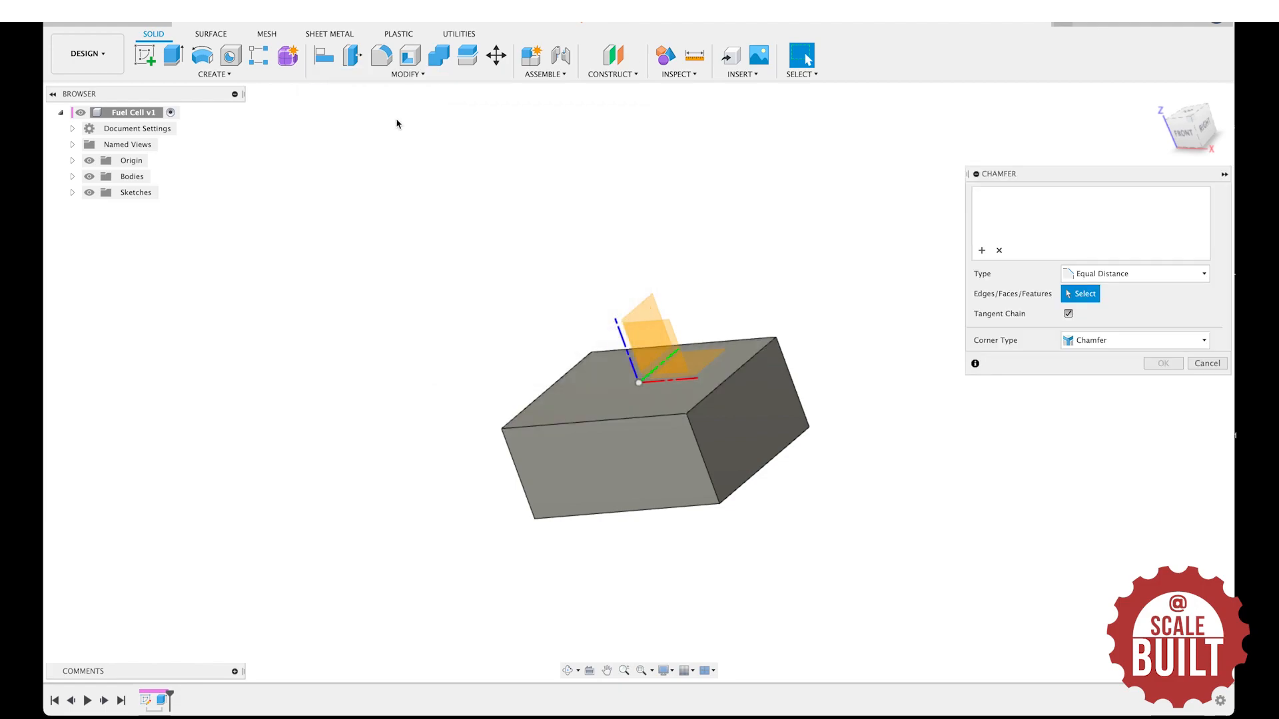
click(699, 445)
click(512, 457)
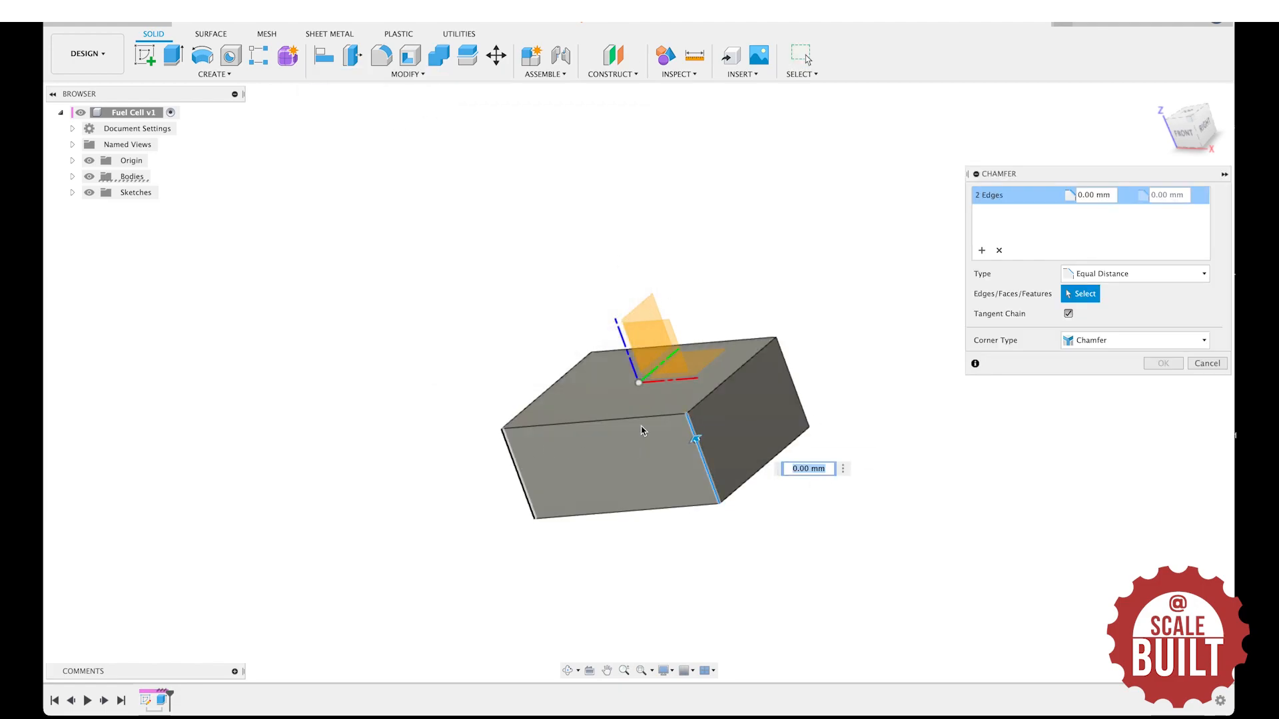
click(791, 375)
drag(1203, 107, 746, 362)
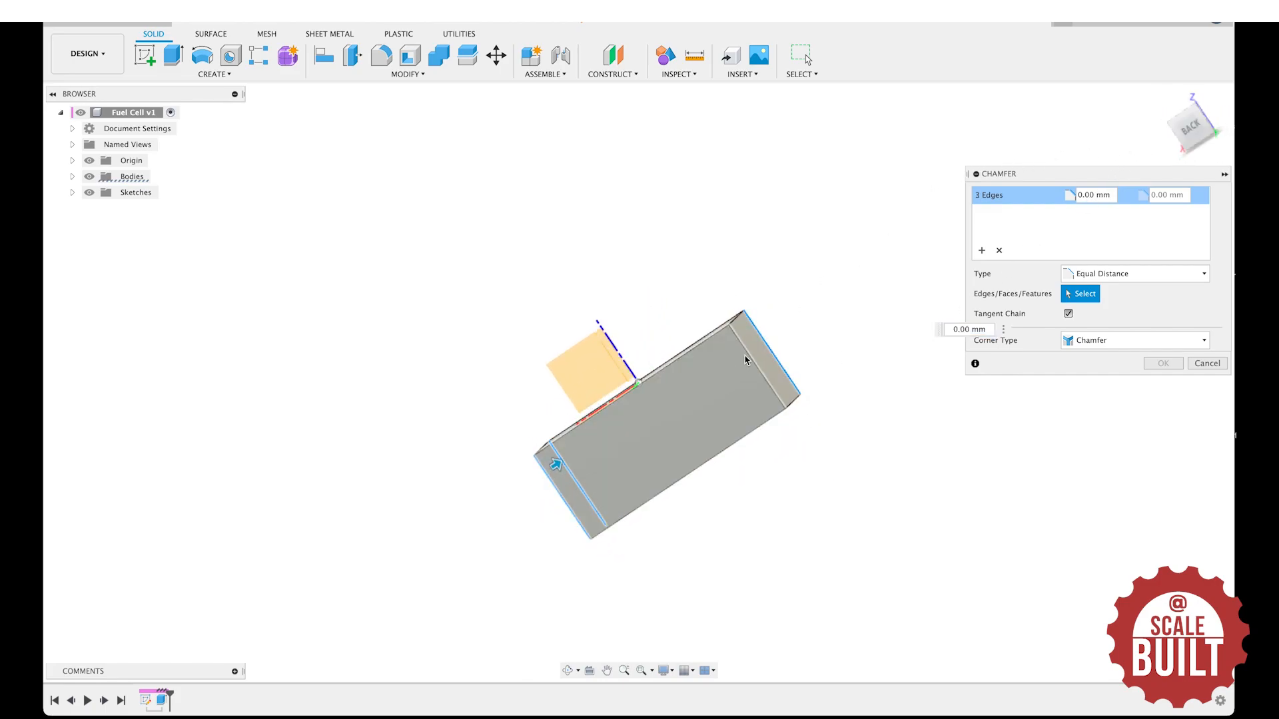
click(746, 361)
click(1163, 95)
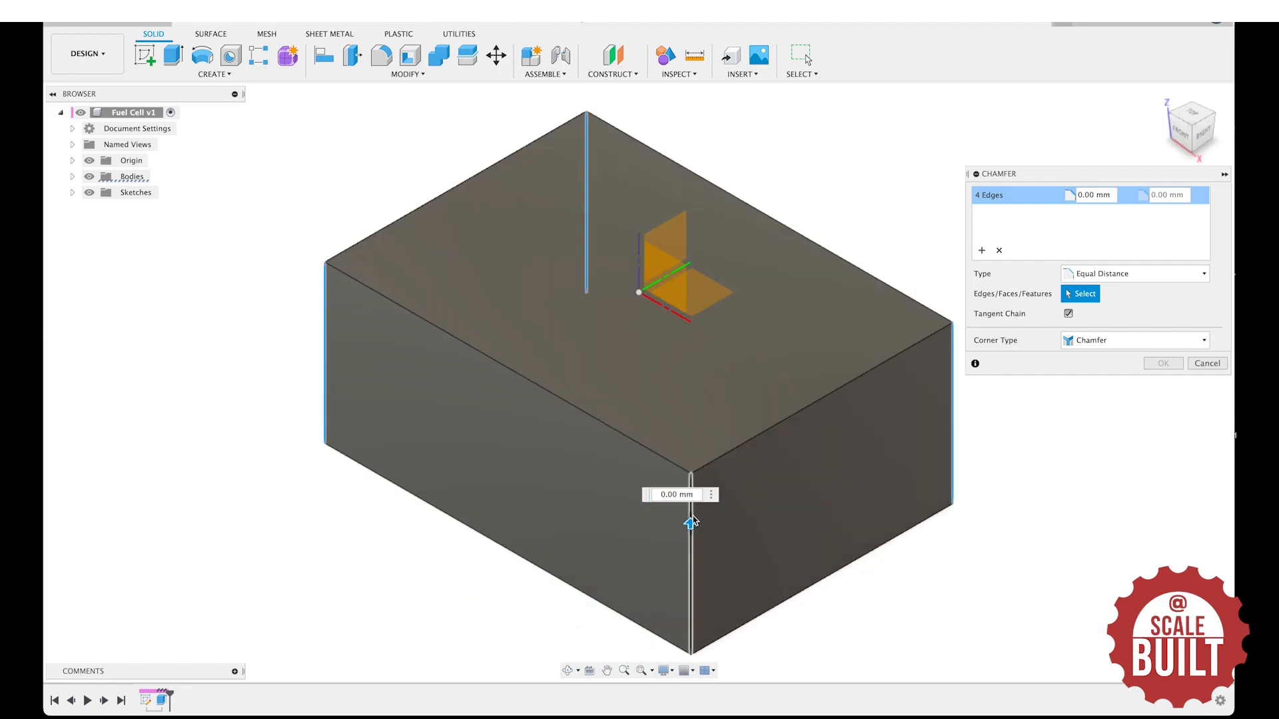
drag(693, 523, 694, 511)
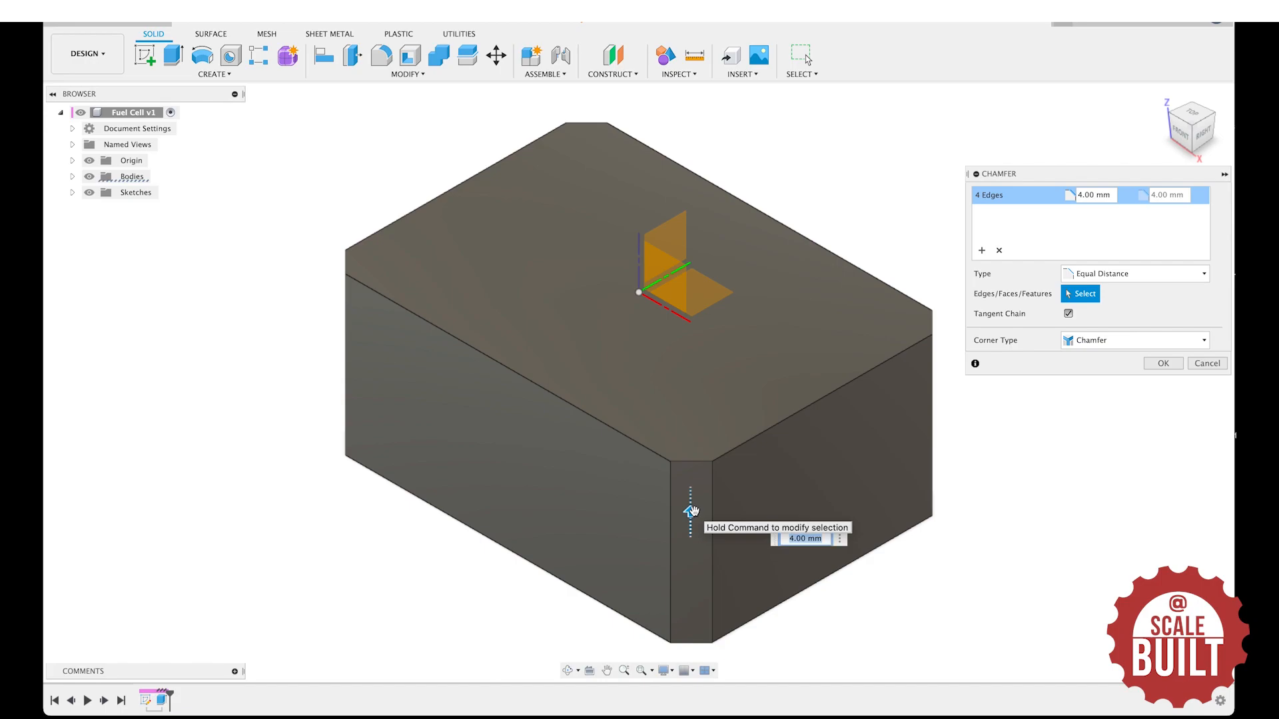
click(1165, 363)
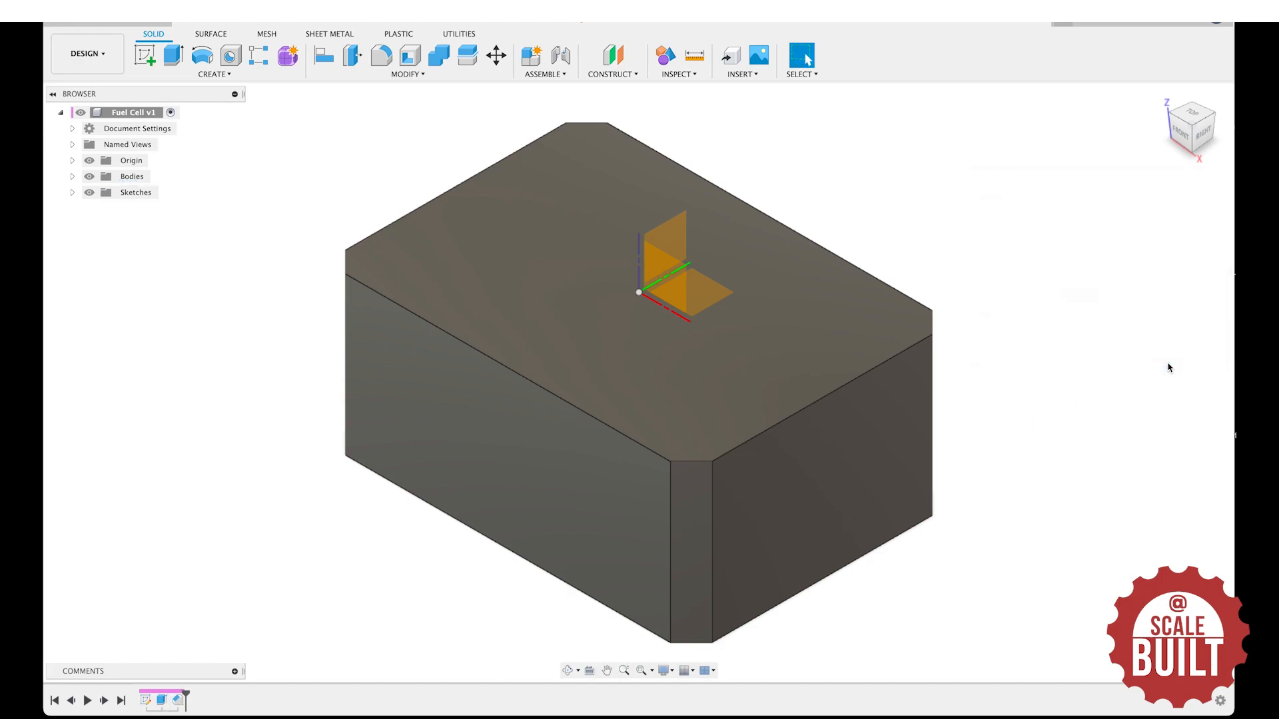
Shell the block through its top face with an inside wall thickness of 2 mm.
drag(1189, 142, 880, 250)
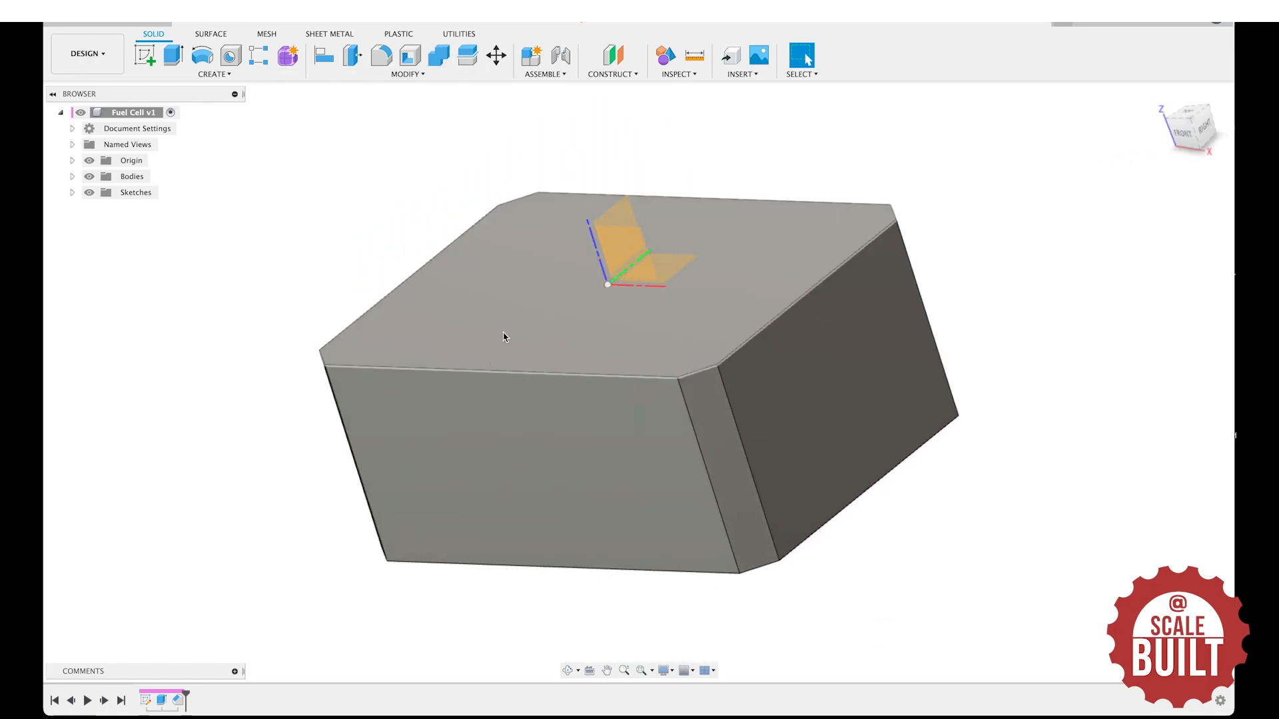
click(406, 75)
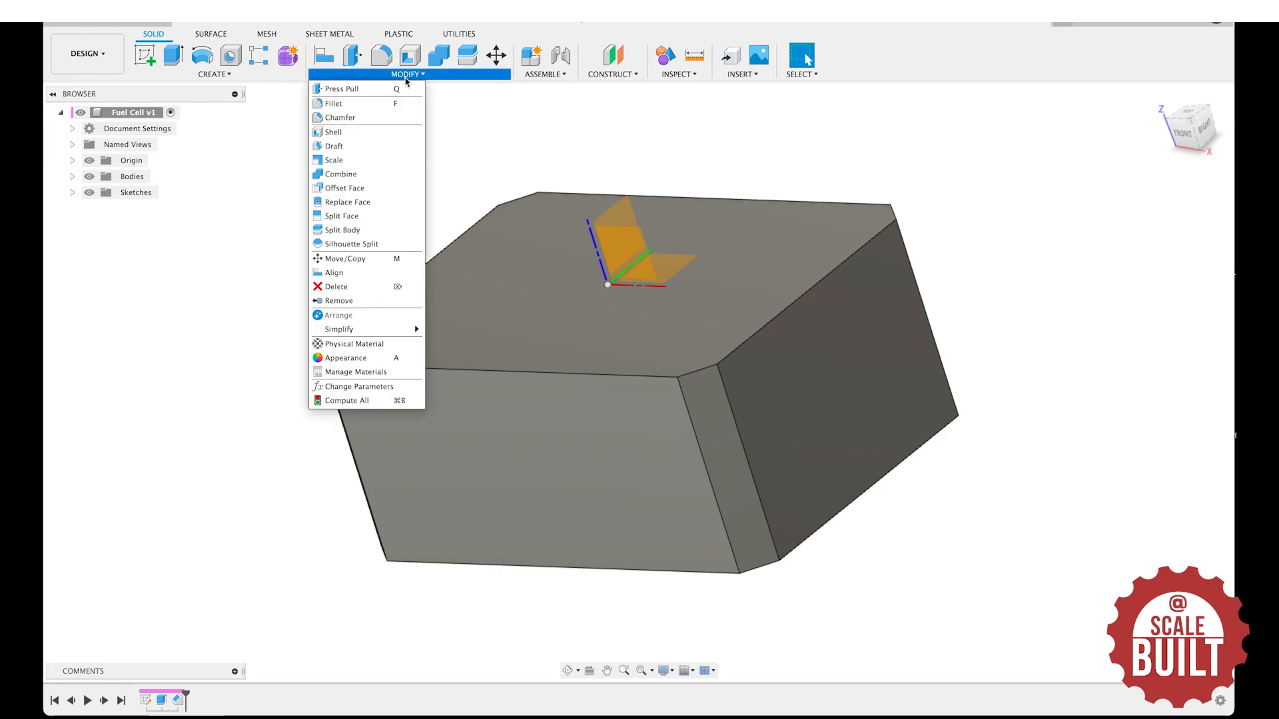
click(333, 133)
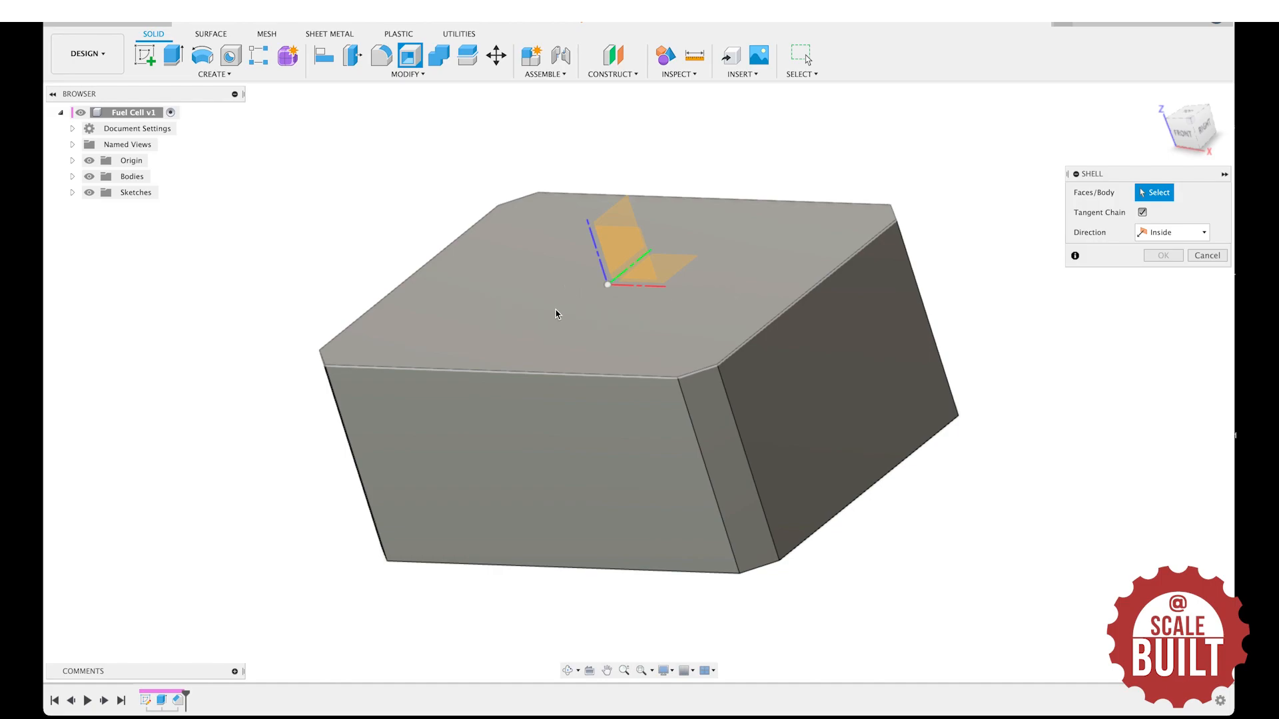
click(514, 296)
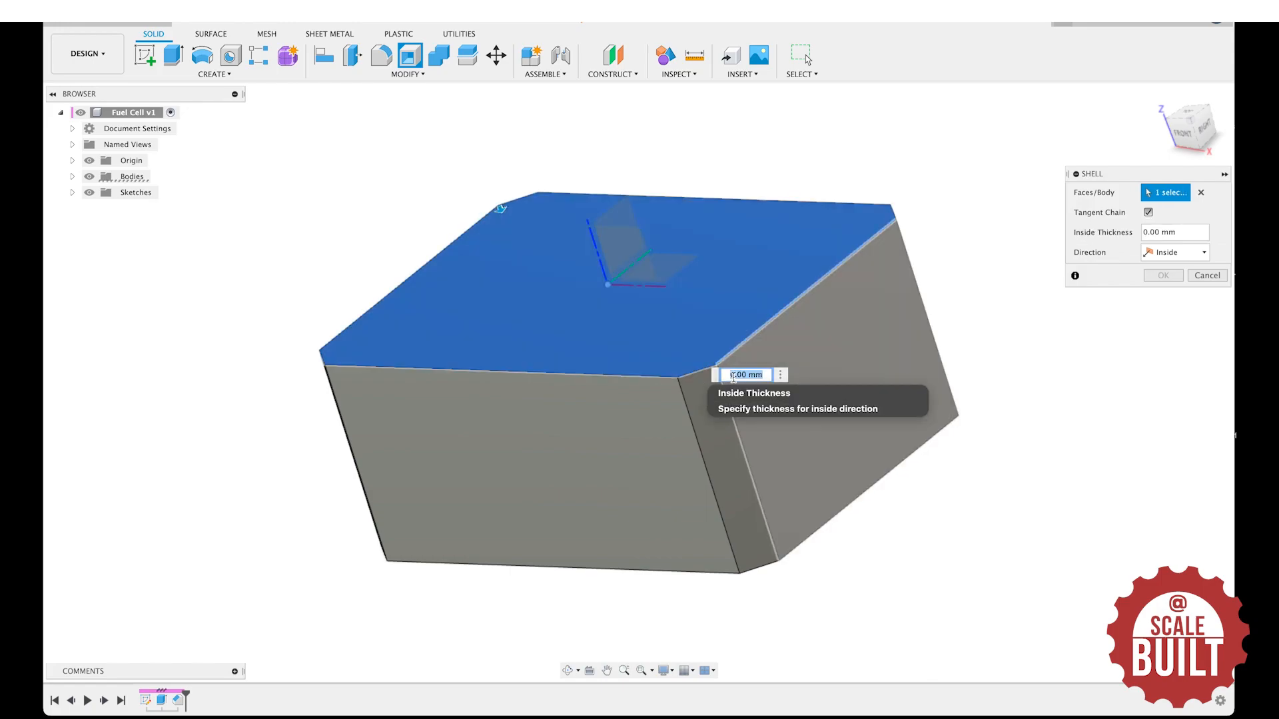
text(2)
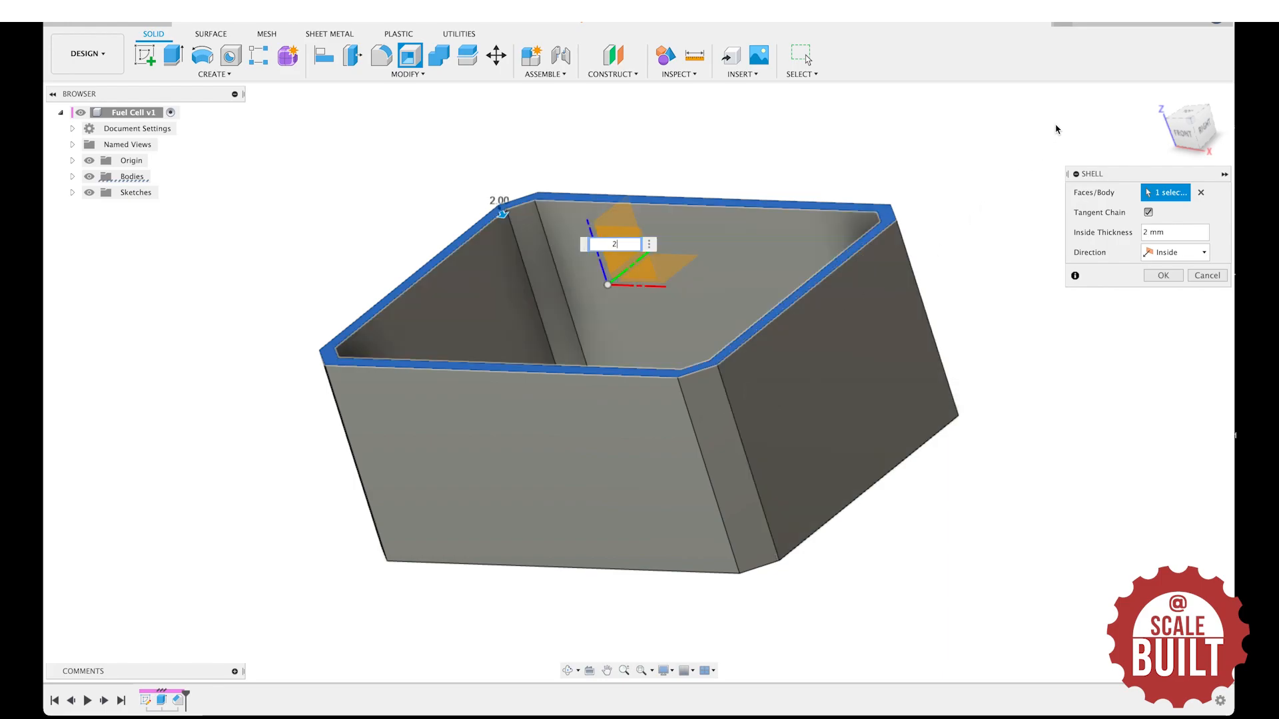
click(1185, 145)
mouse_move(1185, 145)
mouse_down()
mouse_move(1142, 177)
mouse_move(1088, 176)
mouse_move(1154, 157)
mouse_up()
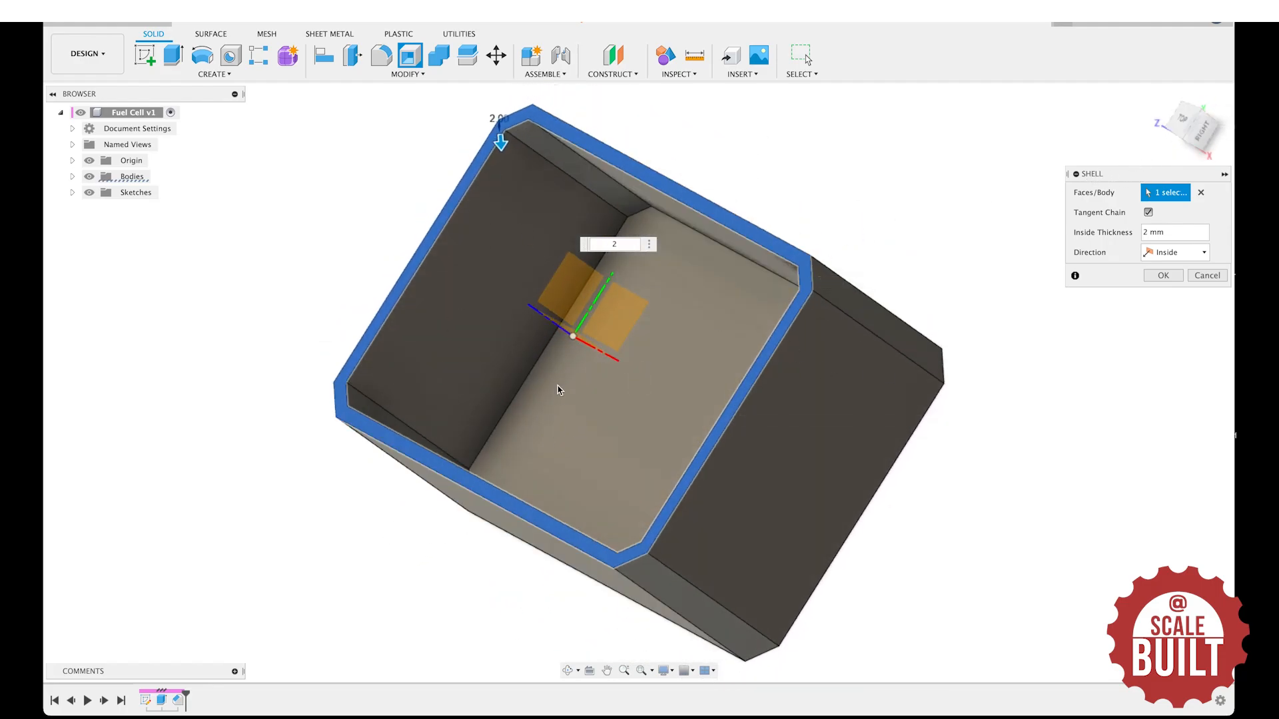
click(1163, 276)
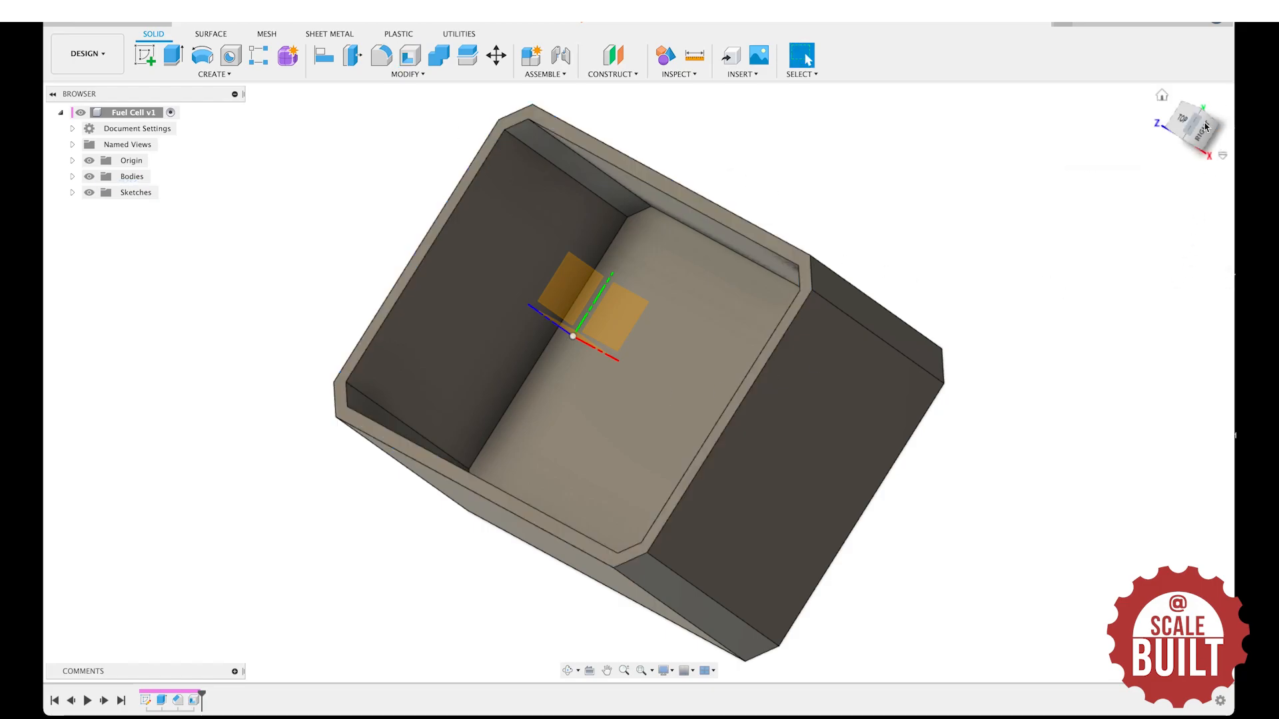
Start a new sketch on the top rim face of the shelled box.
mouse_move(1204, 134)
mouse_down()
mouse_move(1217, 83)
mouse_move(1158, 143)
mouse_move(939, 246)
mouse_move(1198, 83)
mouse_up()
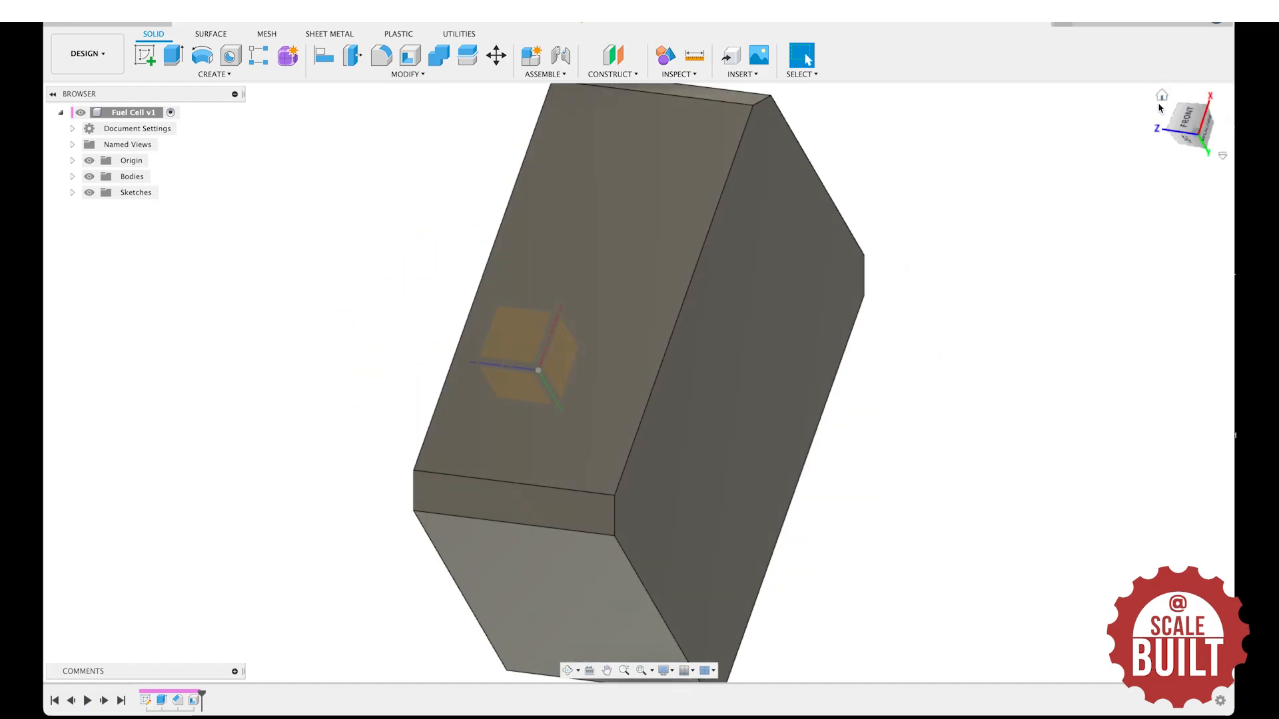
click(1160, 98)
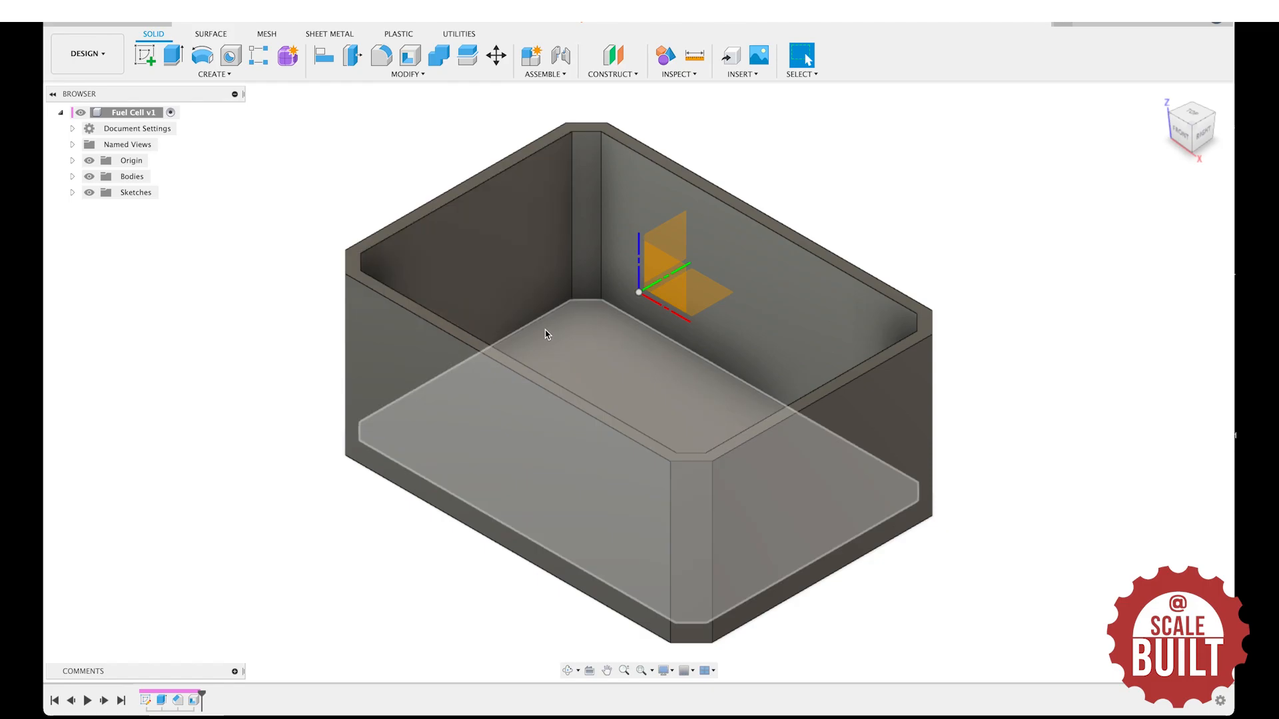
click(145, 56)
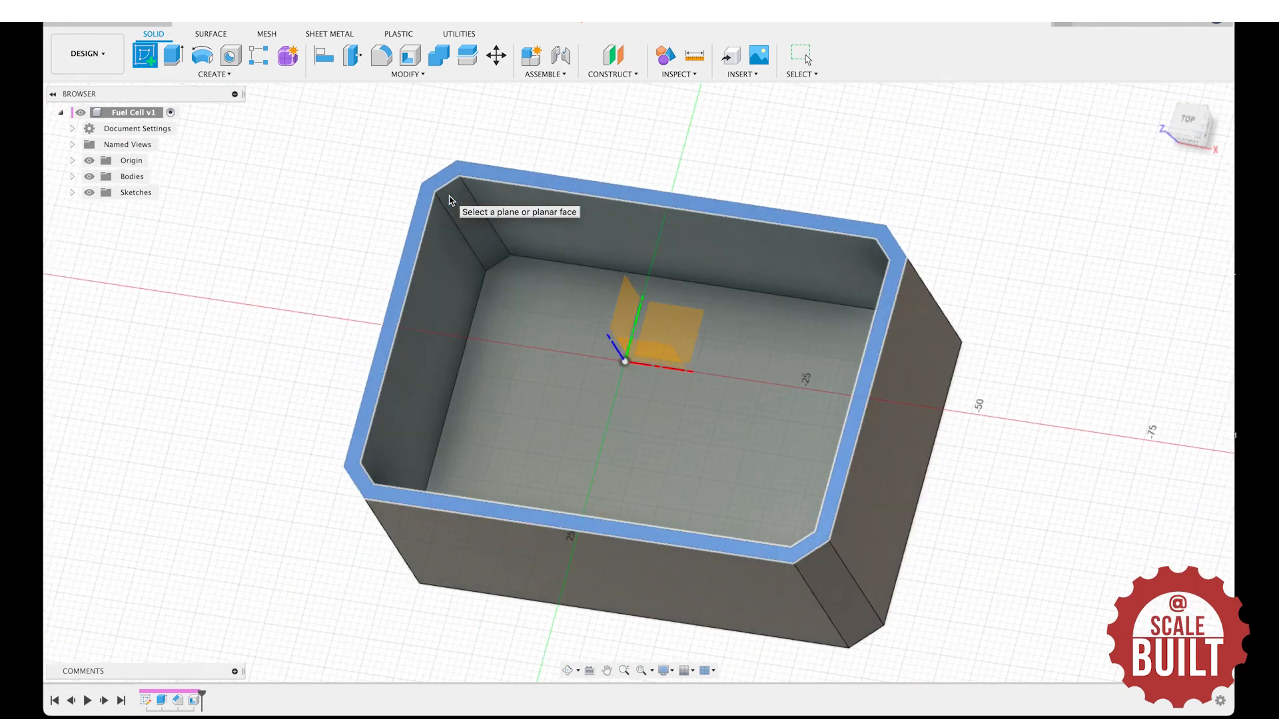
click(450, 199)
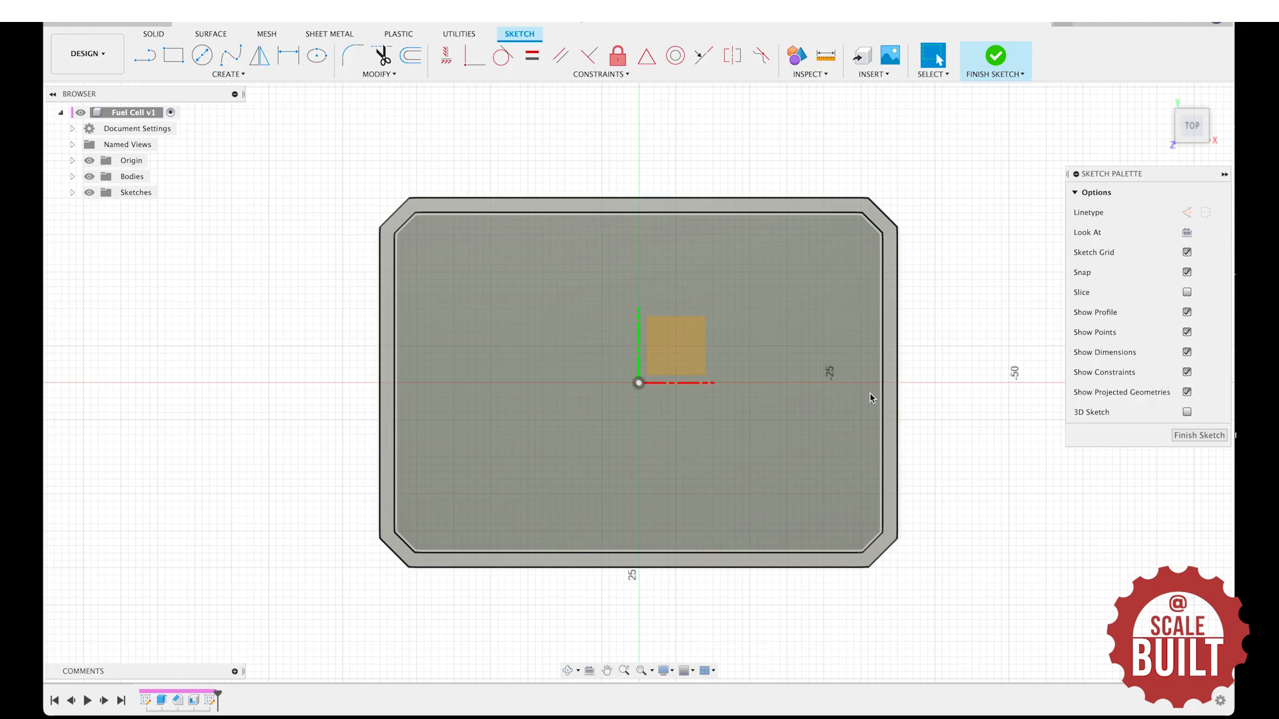
Switch to the reference photo of the Fuel Safe fuel cell and examine its lid and bolted rim.
mouse_move(370, 707)
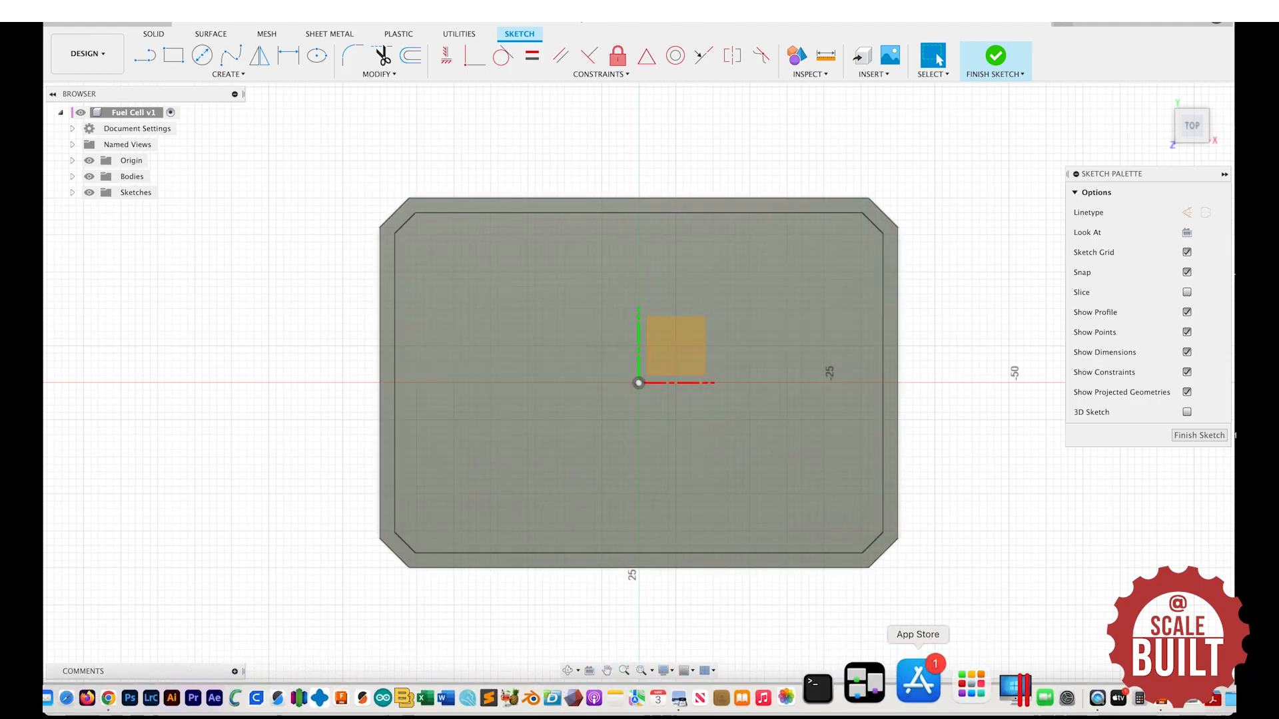
click(749, 689)
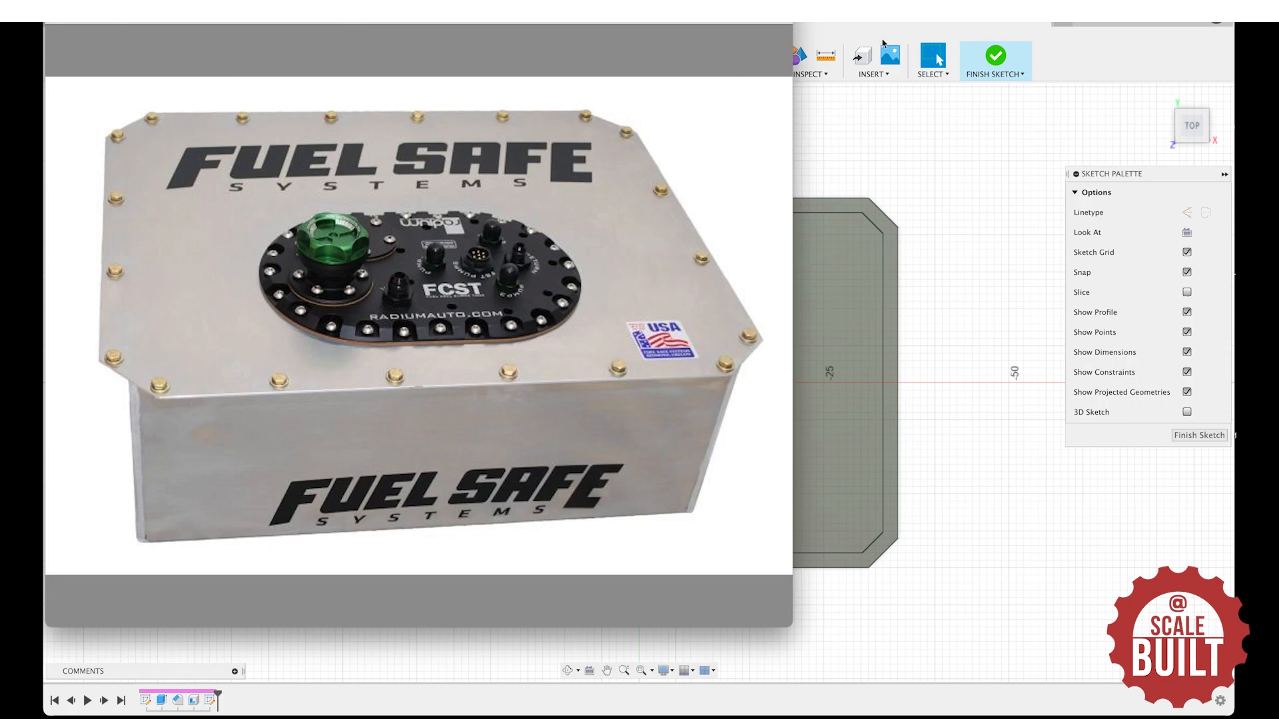
Return to the box sketch and offset the rim's outer outline 2 mm outward.
click(990, 21)
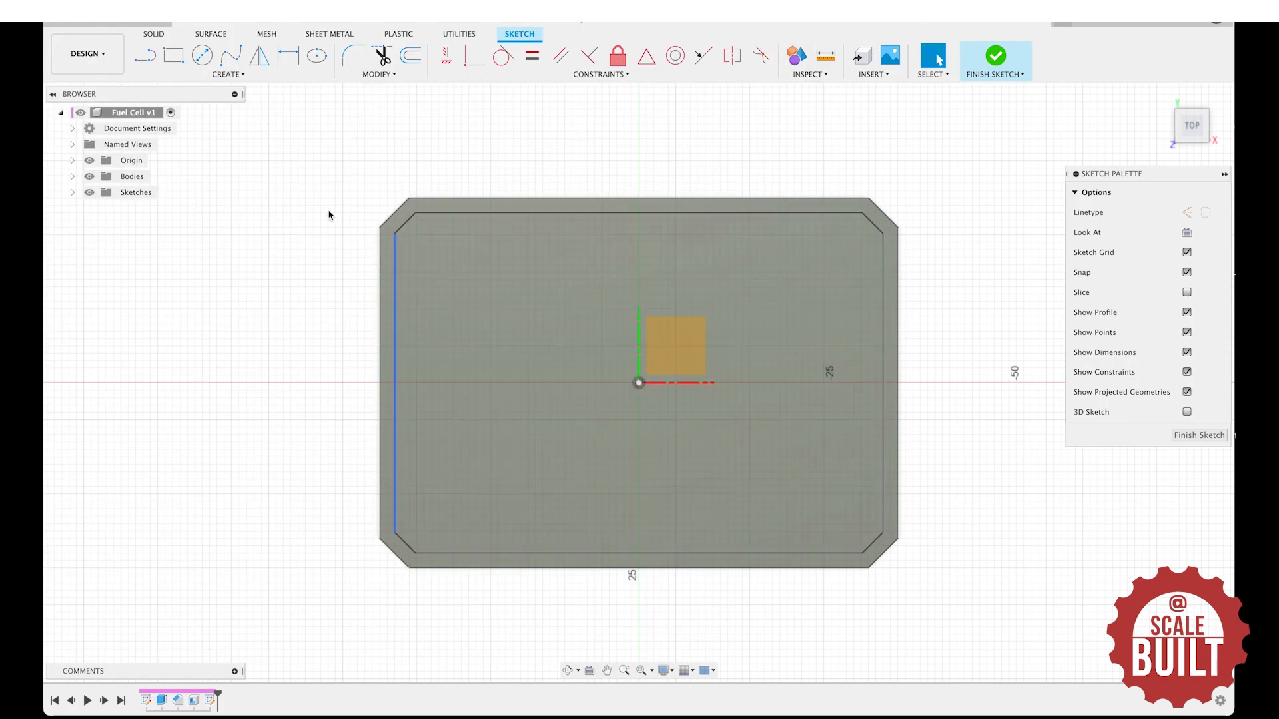
click(411, 57)
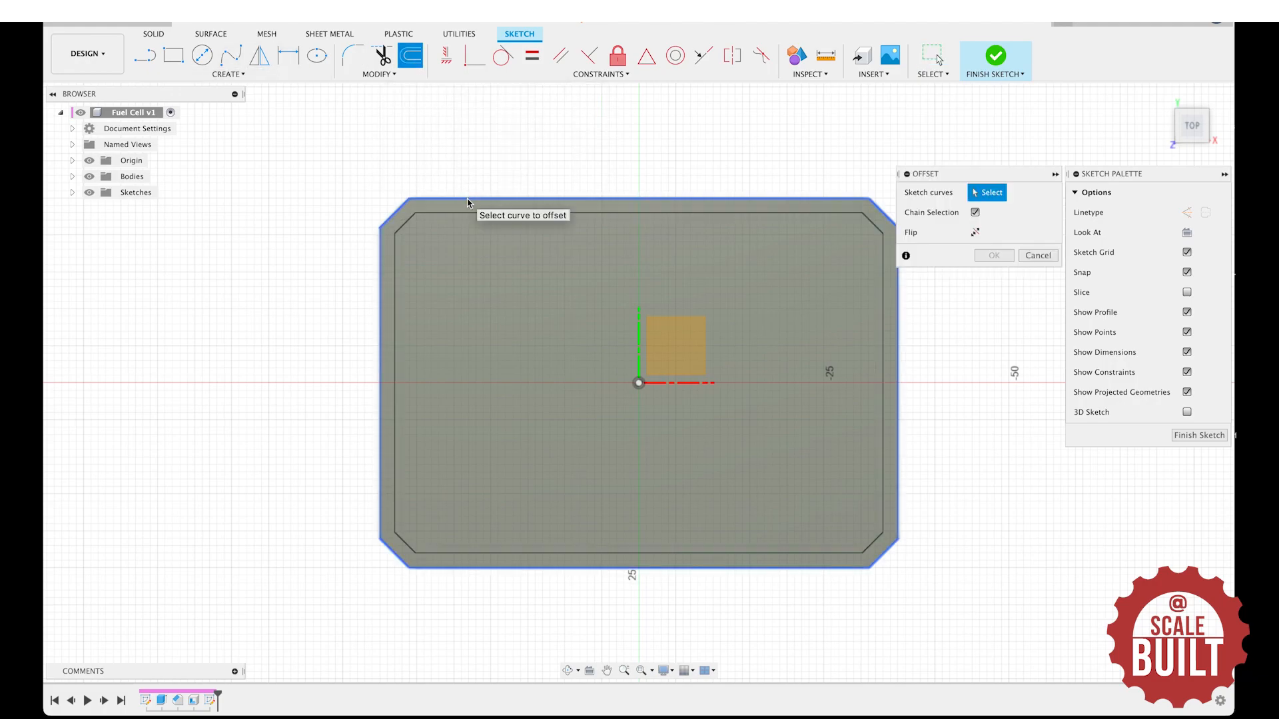
click(468, 200)
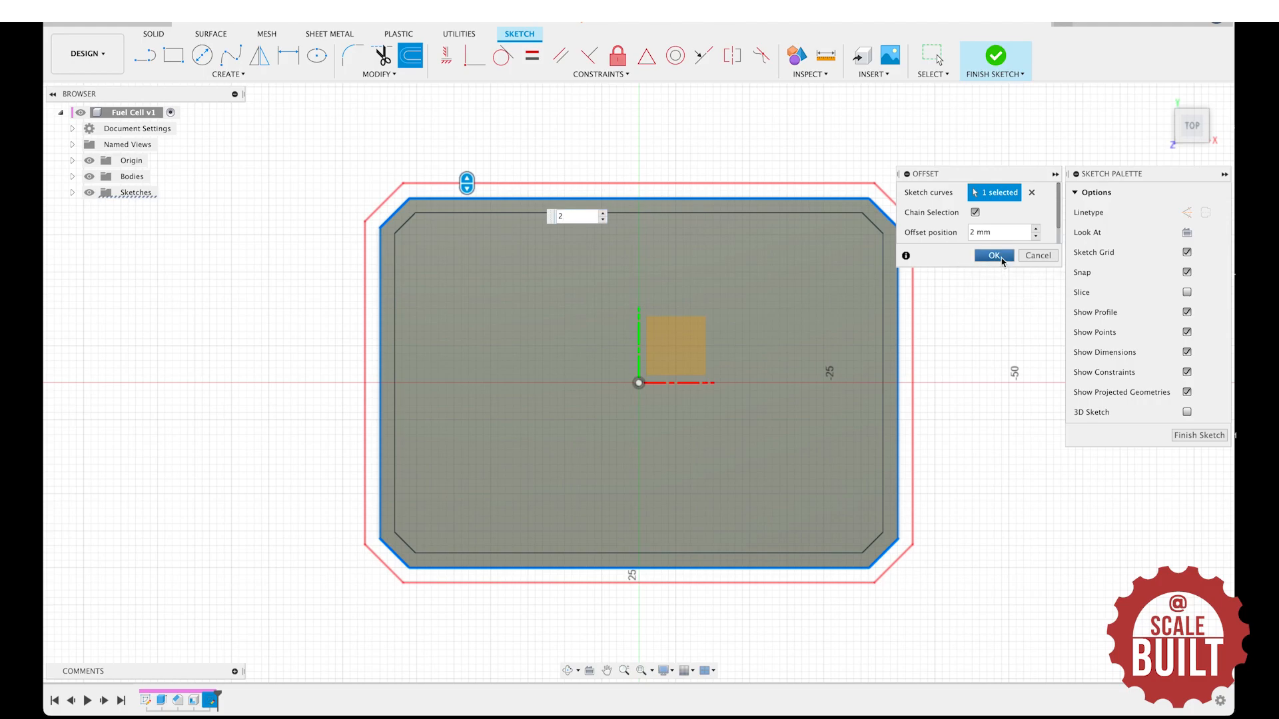
click(995, 255)
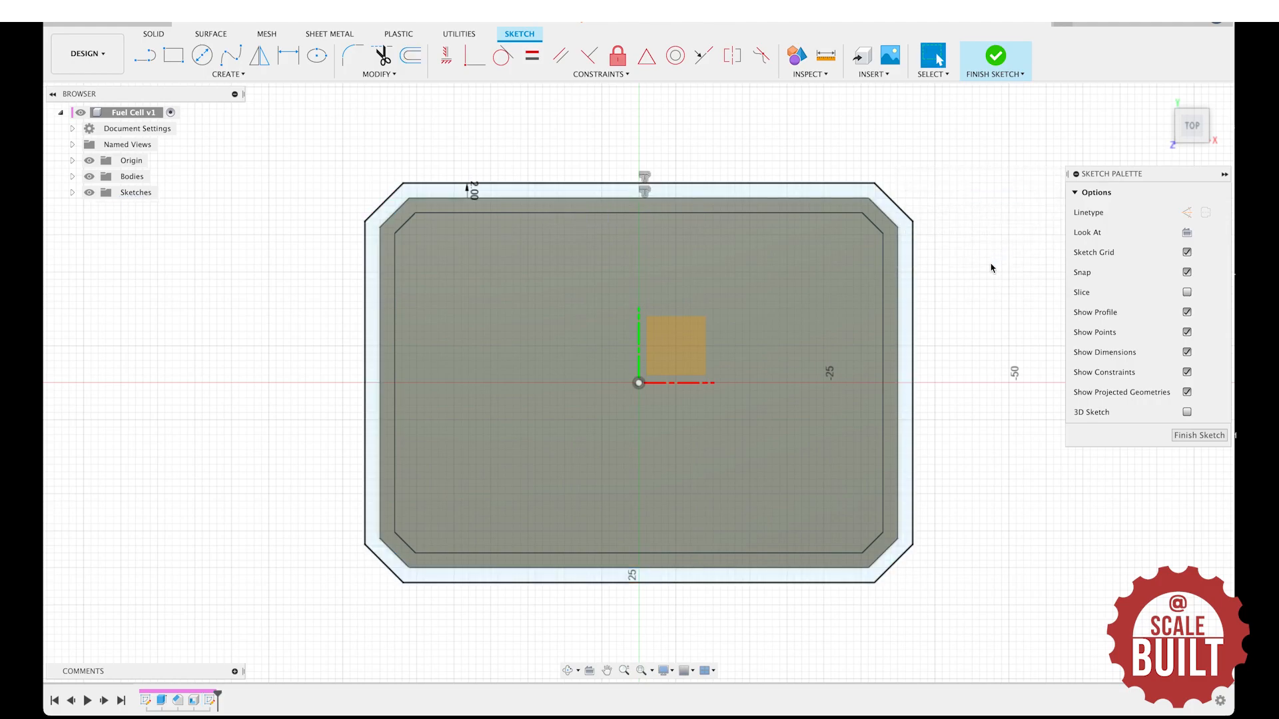
Extrude the offset border, wall ring and inner opening profiles together 2 mm upward as a new lid body.
click(1170, 114)
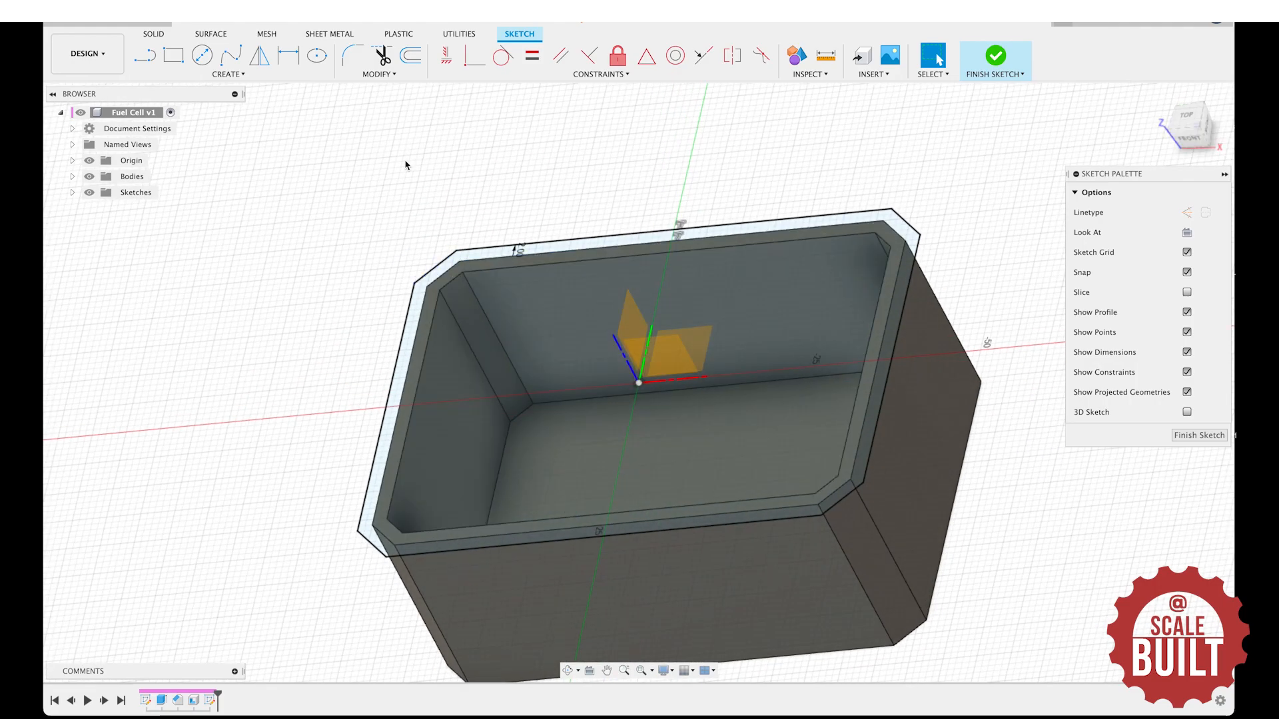
key(q)
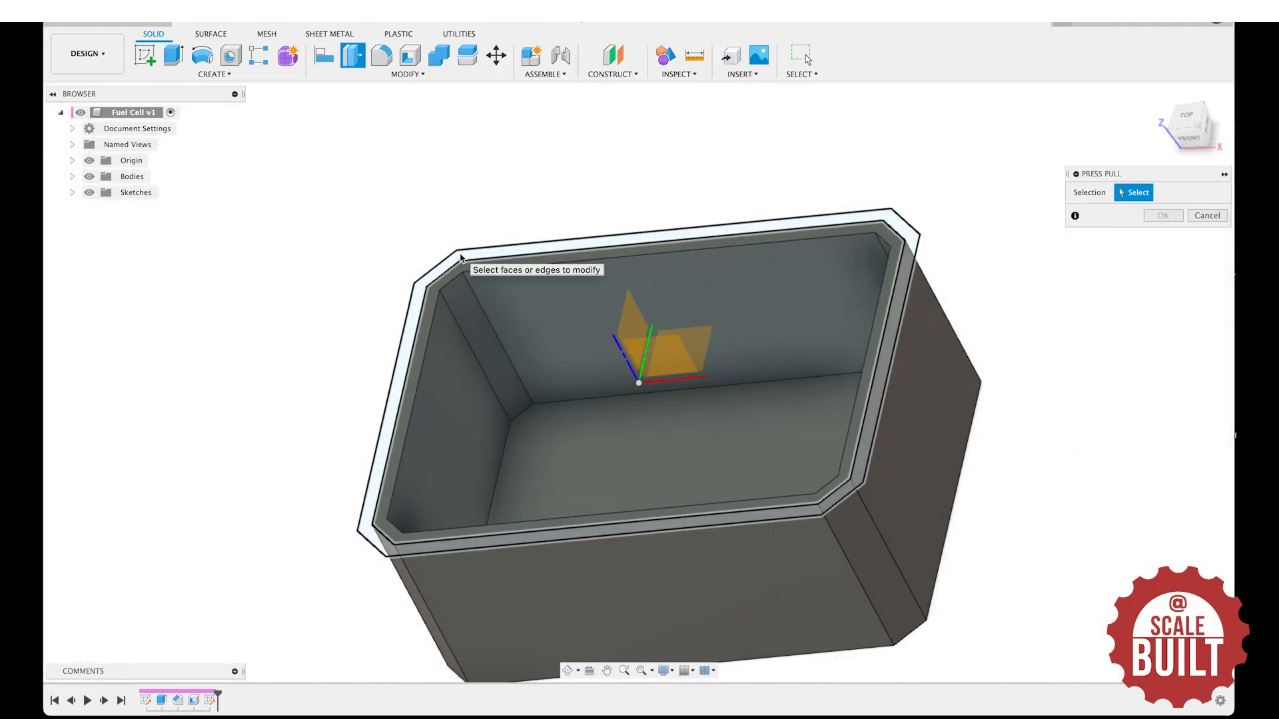
click(461, 258)
click(446, 272)
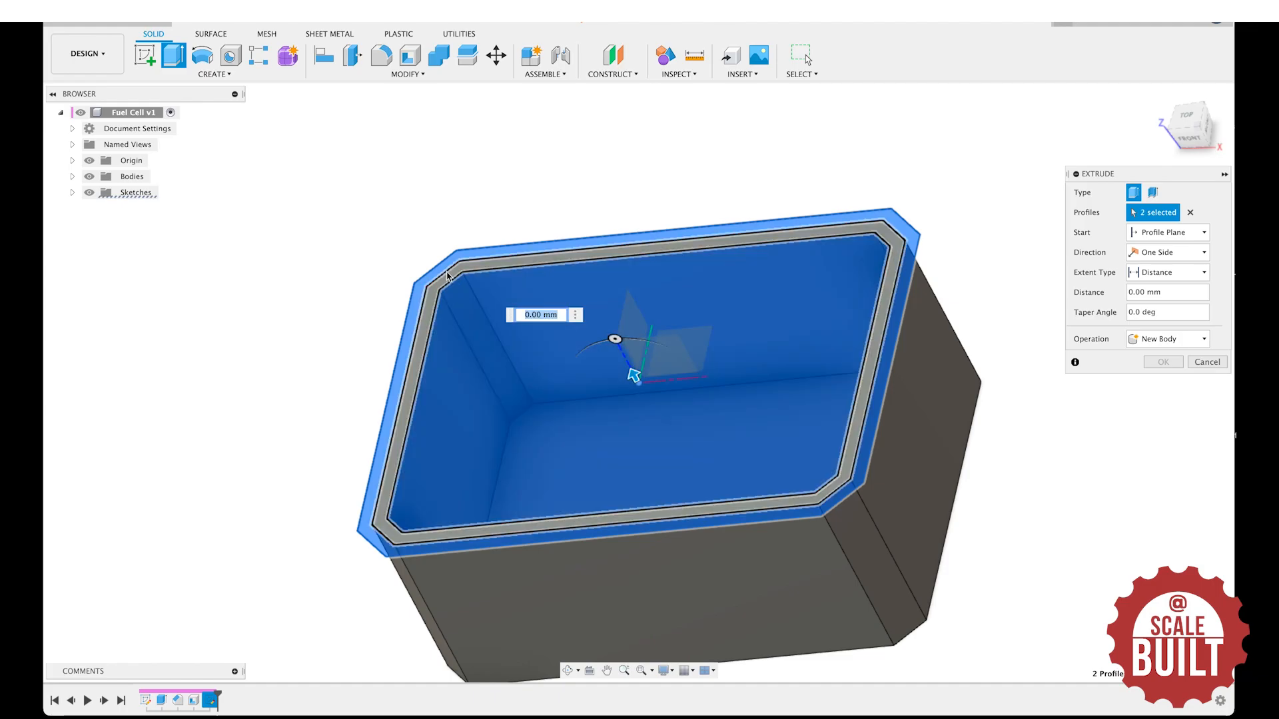
click(446, 272)
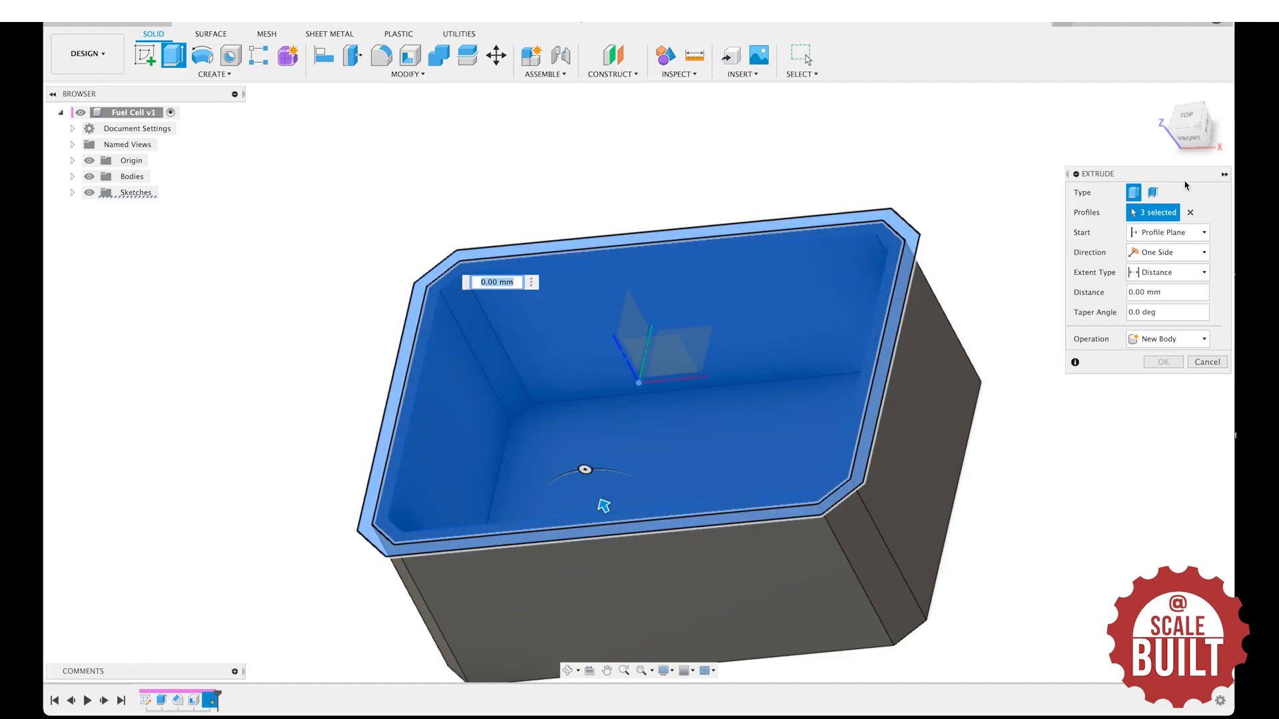
mouse_move(1185, 142)
mouse_down()
mouse_move(1158, 95)
mouse_move(1170, 123)
mouse_up()
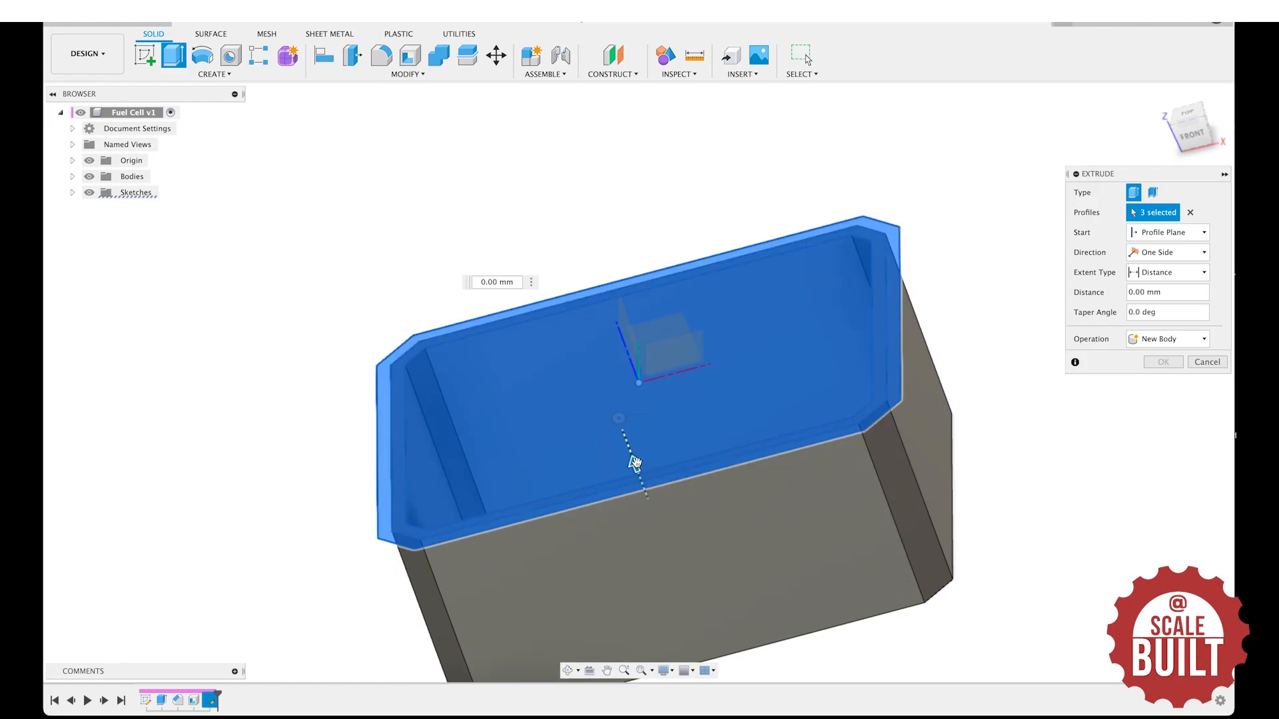
drag(634, 460, 626, 445)
text(2)
key(Return)
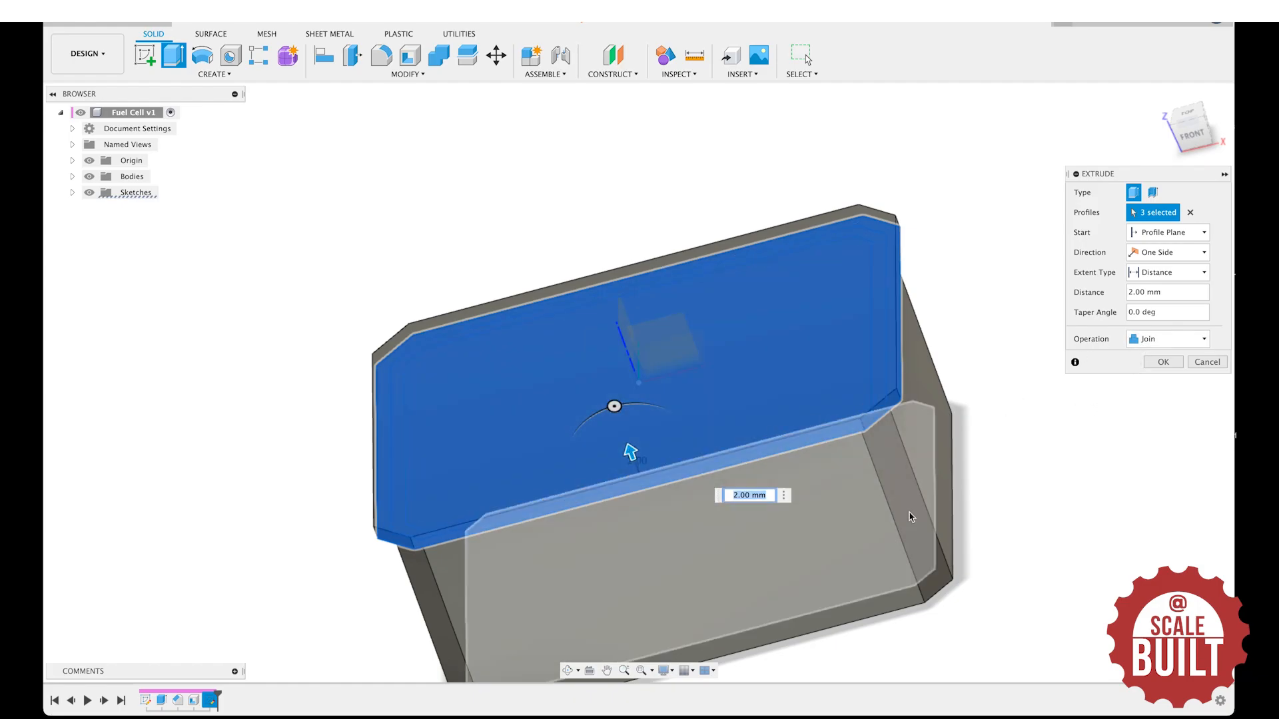
click(1147, 340)
click(1161, 399)
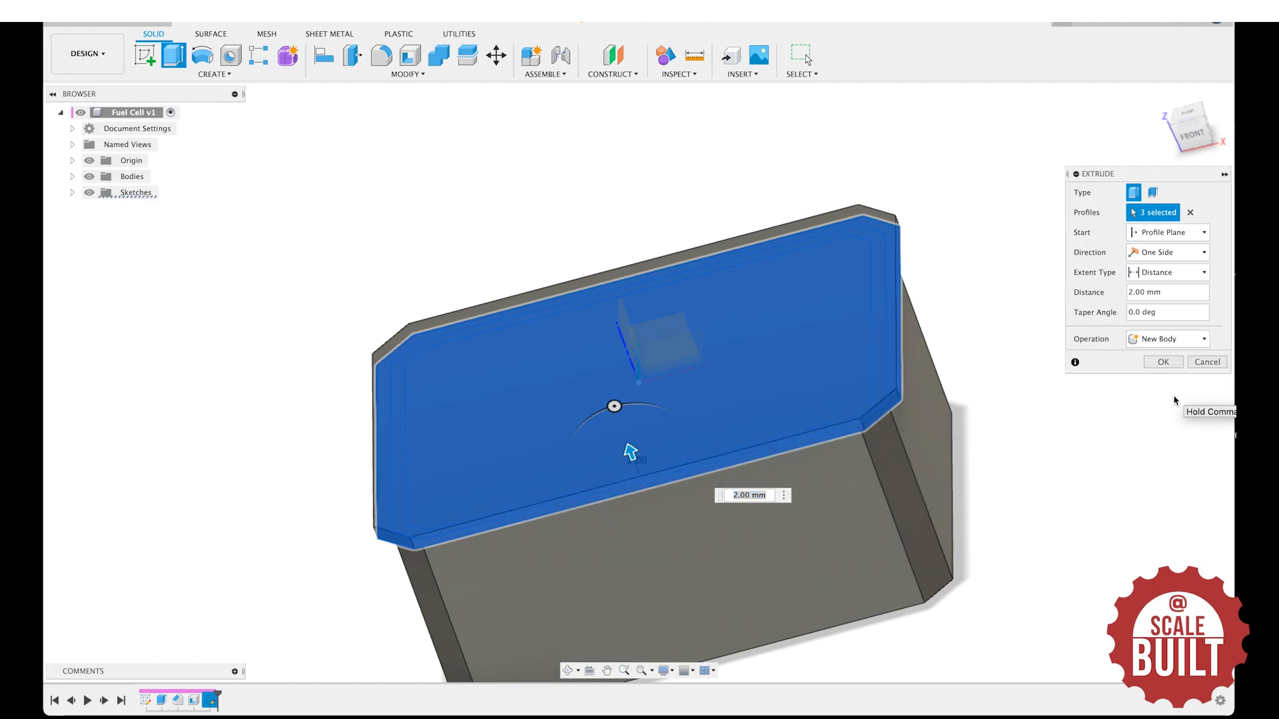
click(1164, 362)
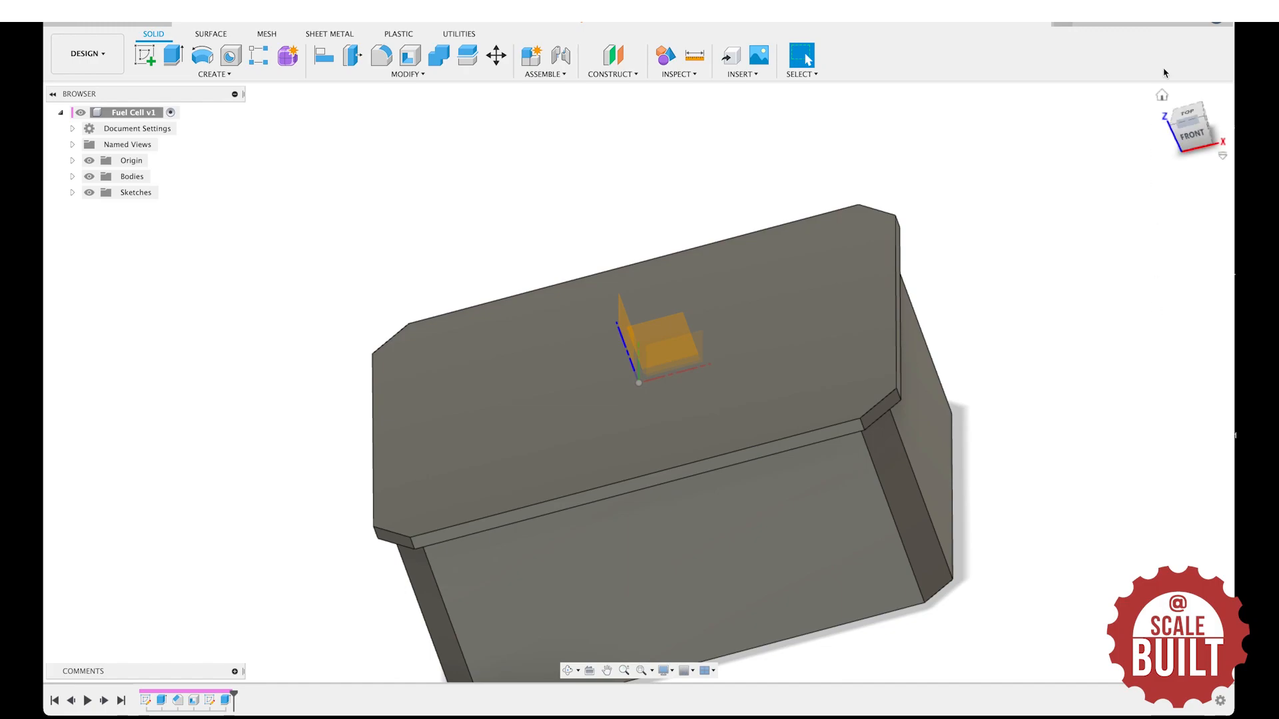
Expand the body list and toggle each body's visibility to inspect the box and lid separately.
click(72, 177)
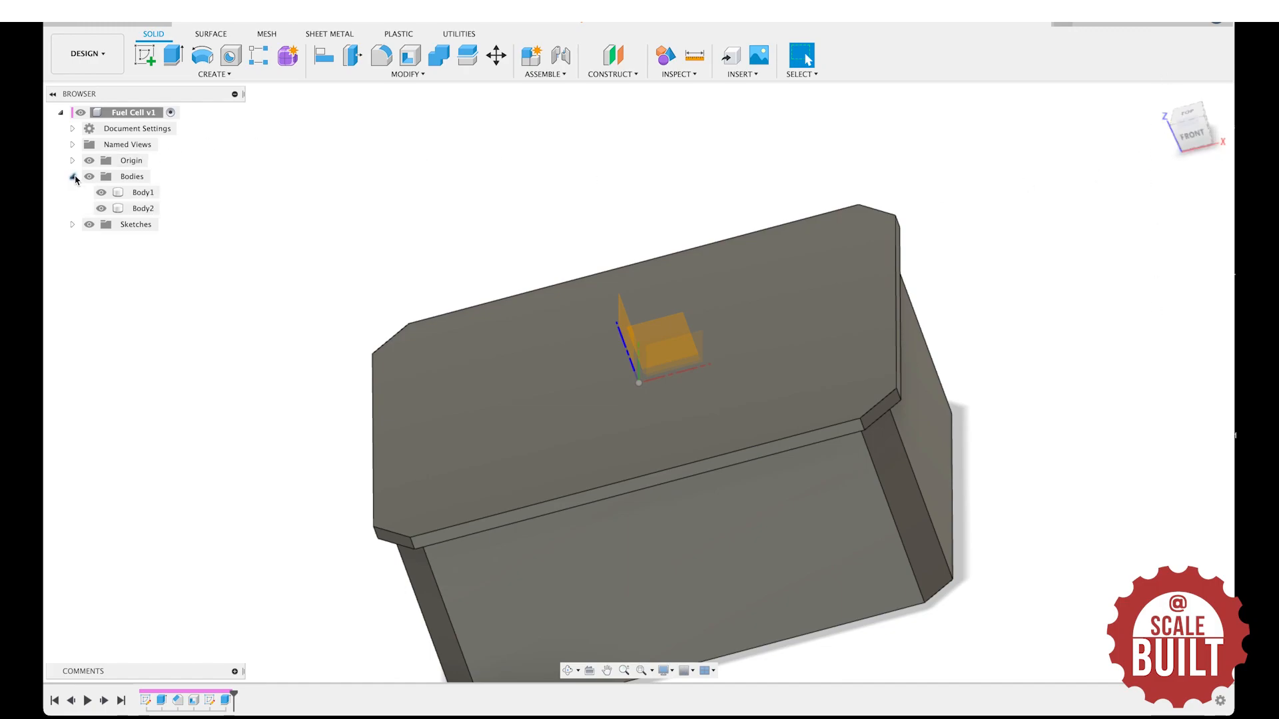
click(101, 209)
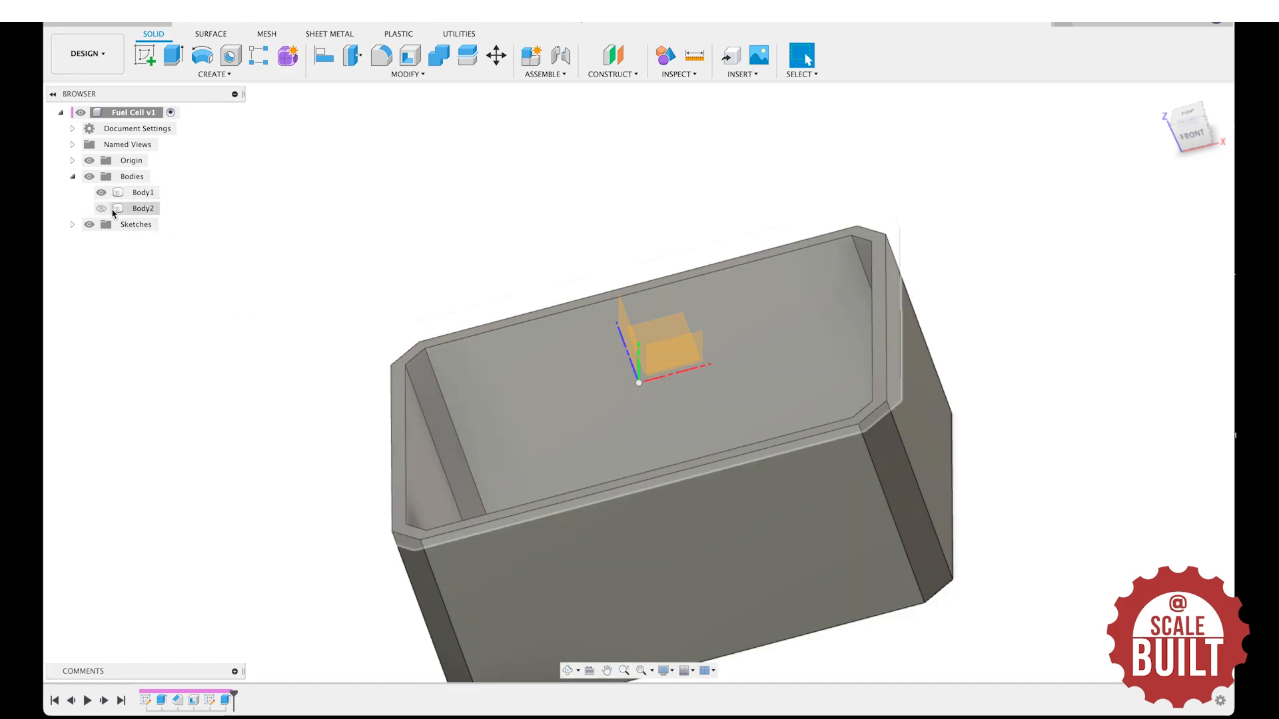
click(101, 209)
click(101, 193)
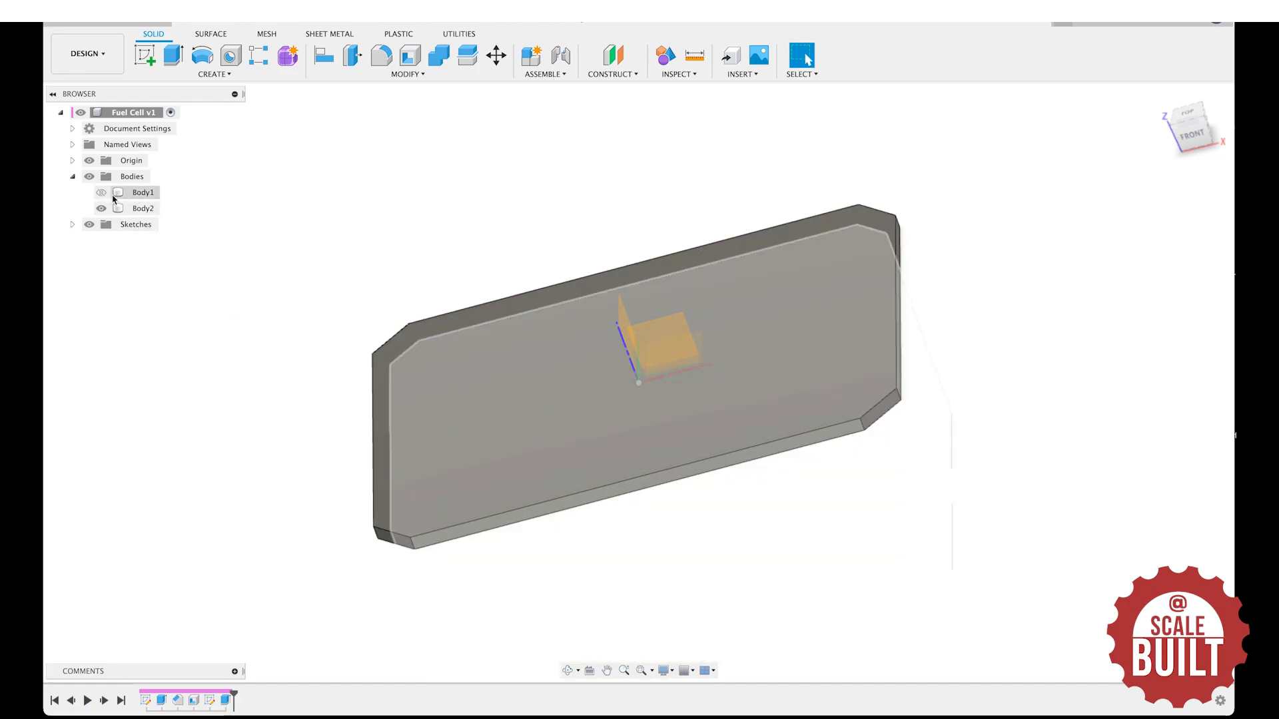
click(102, 194)
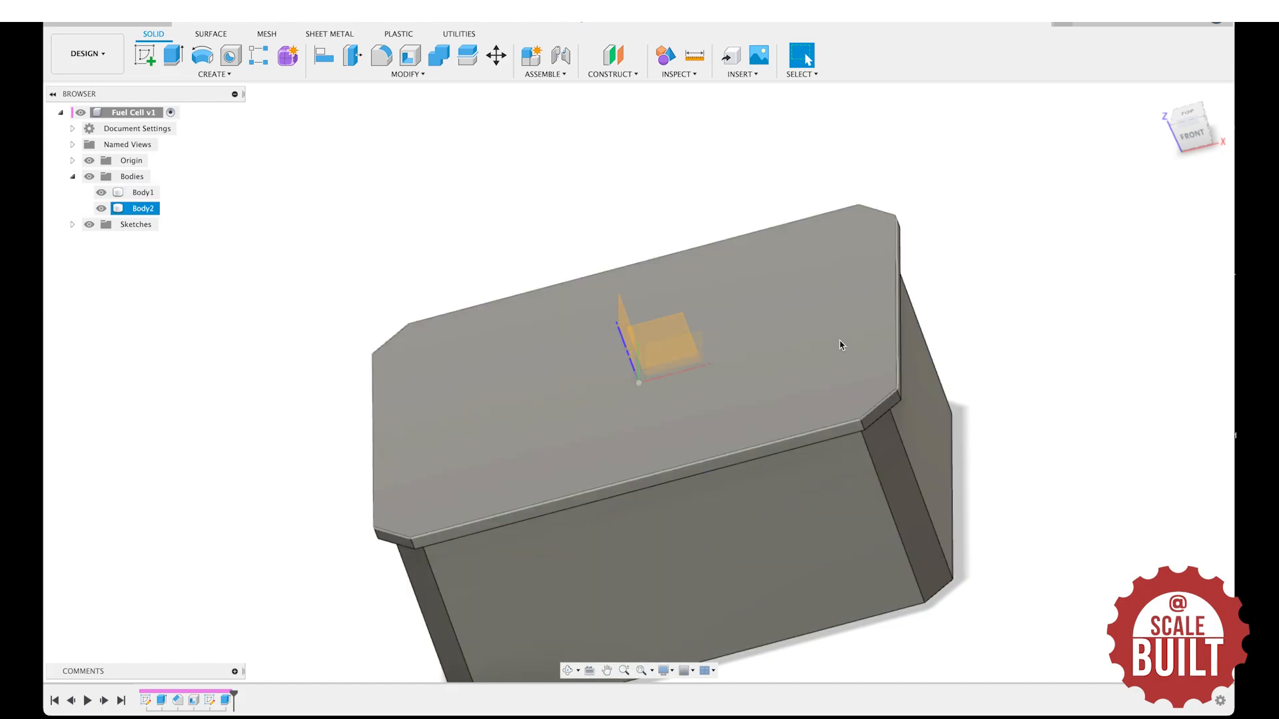
Start a new sketch on the lid's top face.
mouse_move(1207, 175)
shift+middle_down()
mouse_move(1214, 185)
mouse_move(1199, 188)
mouse_move(1047, 198)
mouse_move(1188, 203)
mouse_move(1198, 138)
mouse_move(844, 221)
shift+middle_up()
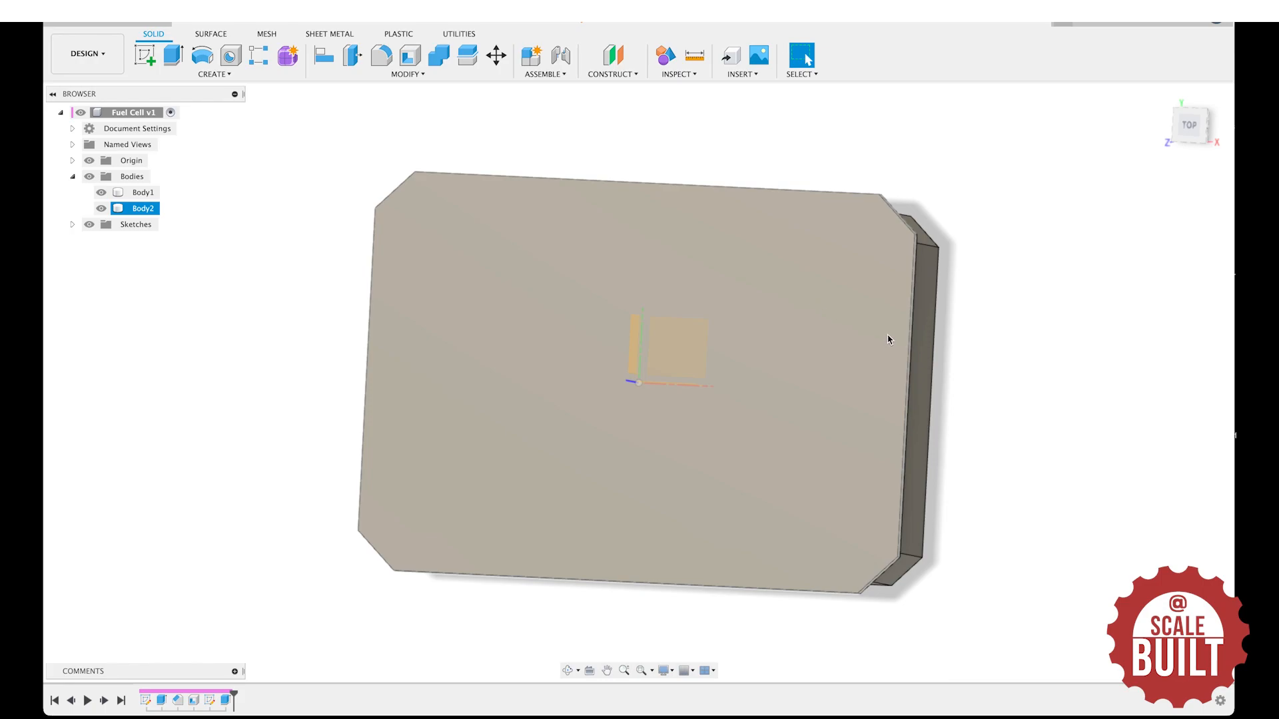
mouse_move(591, 706)
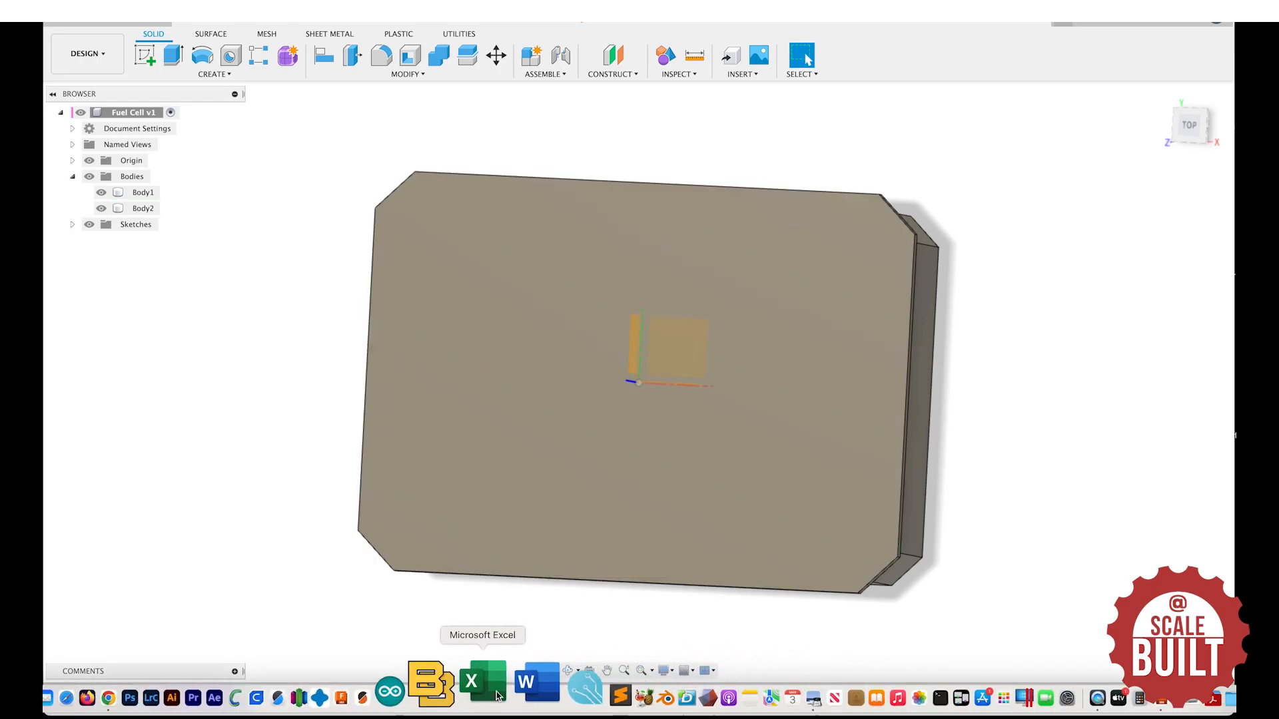
click(820, 696)
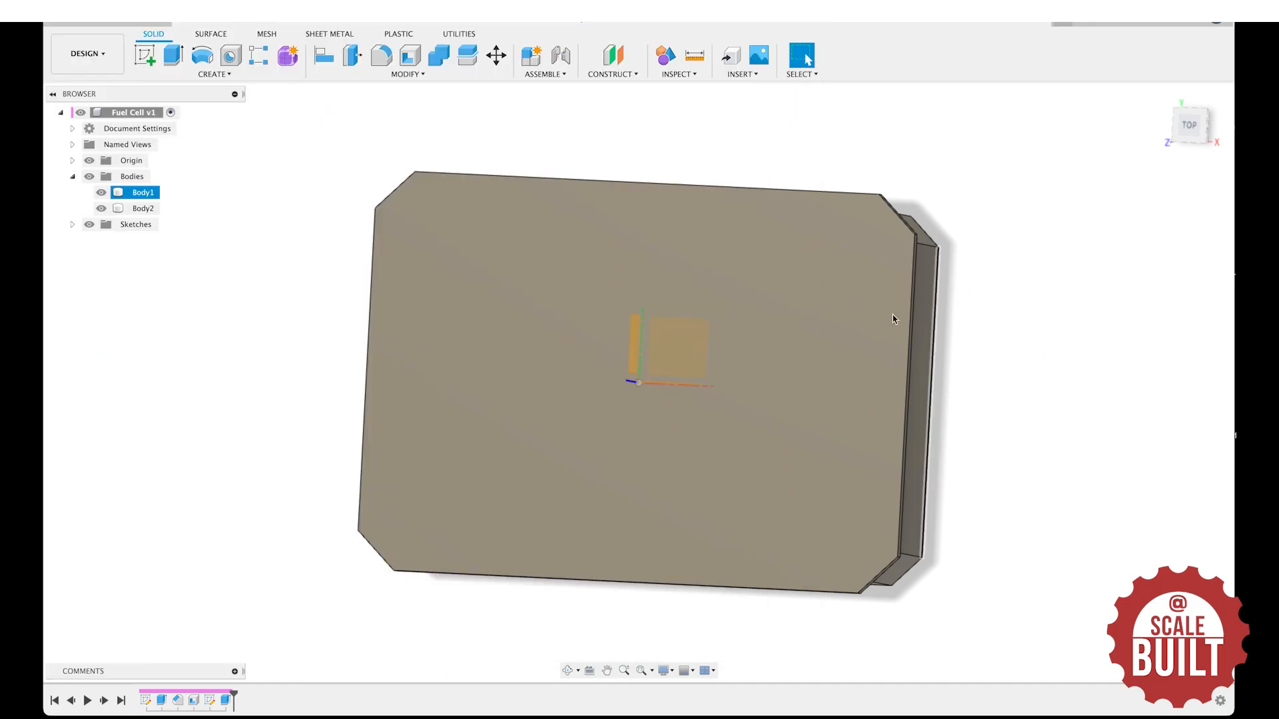
click(145, 54)
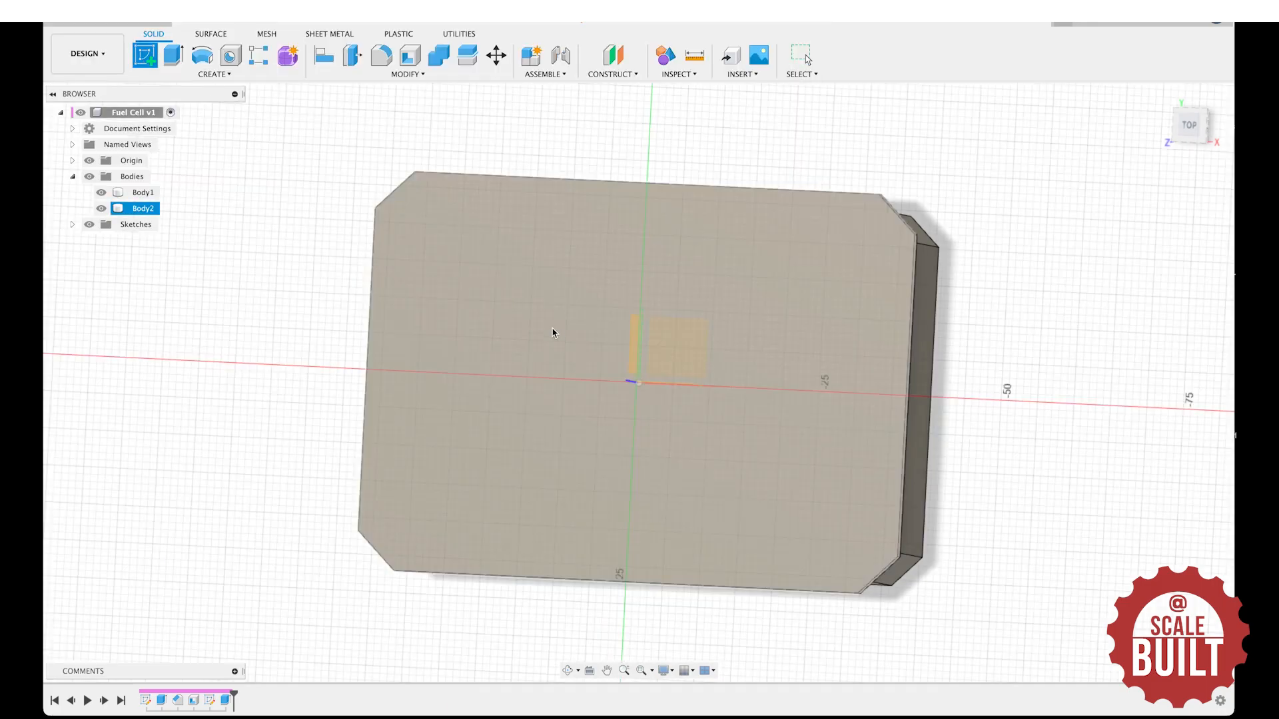
click(538, 320)
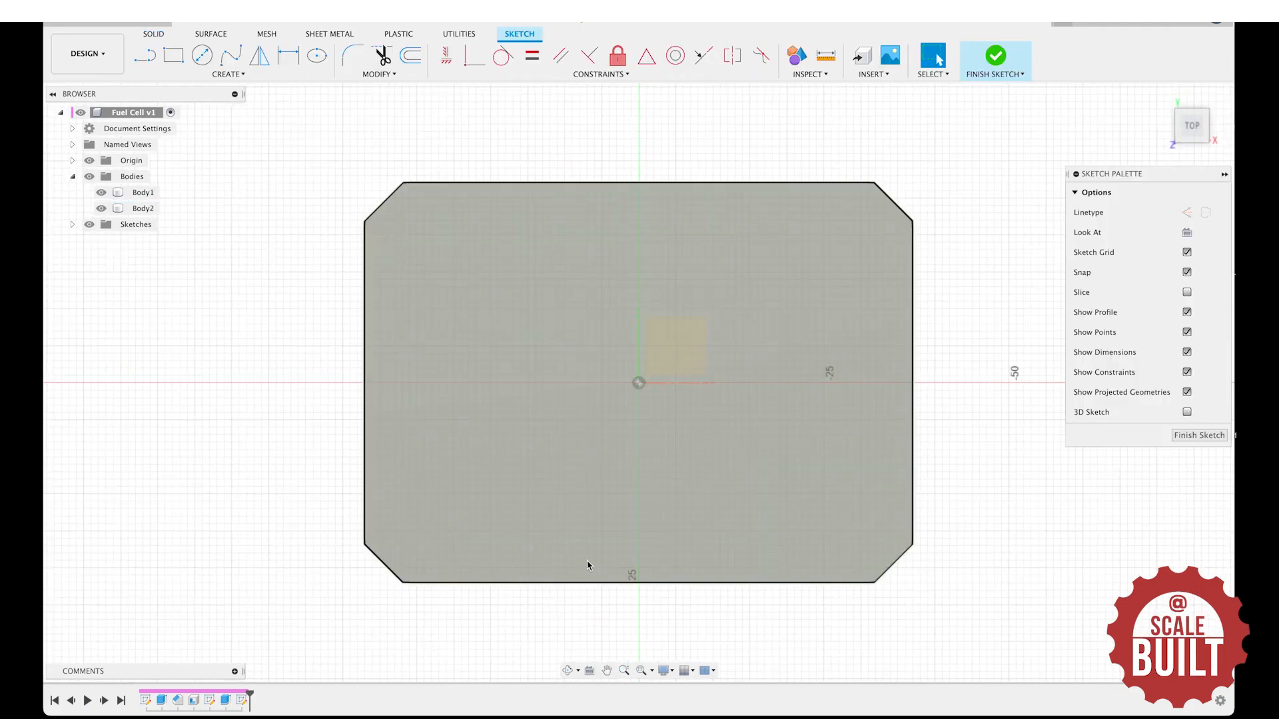
Hide the lid body and project the box's inner floor outline into the lid sketch.
click(101, 208)
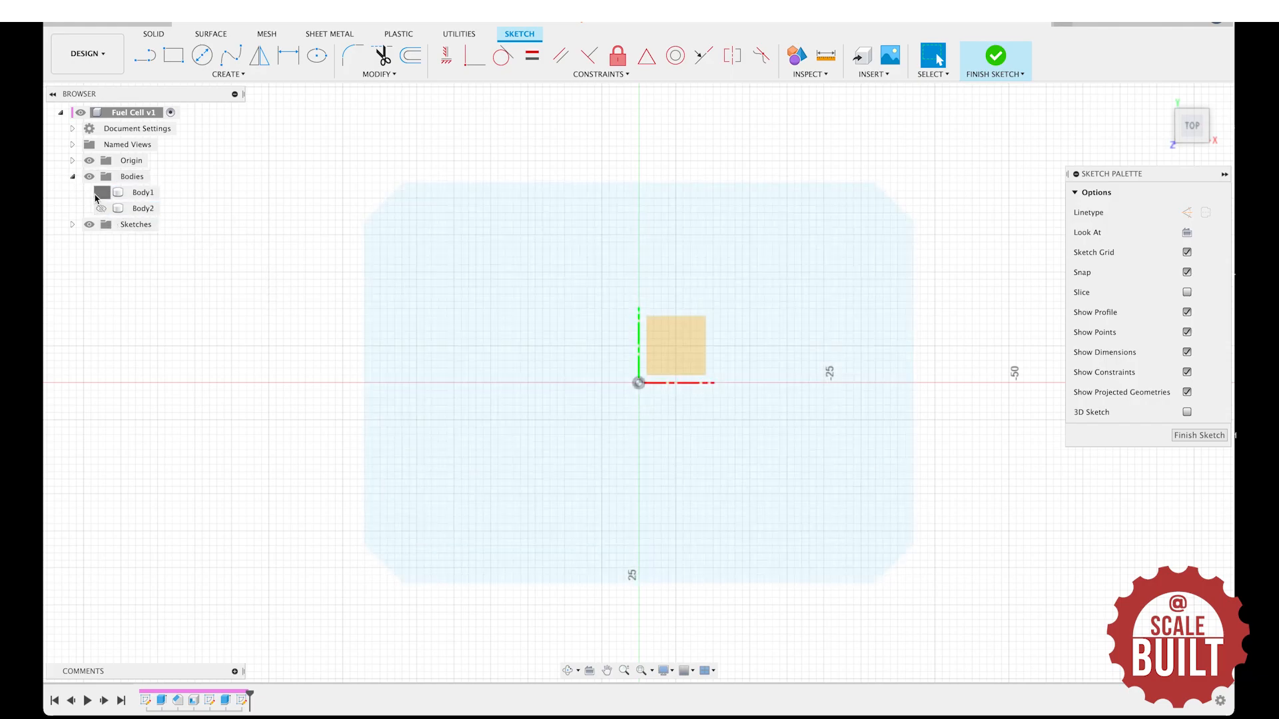
click(101, 193)
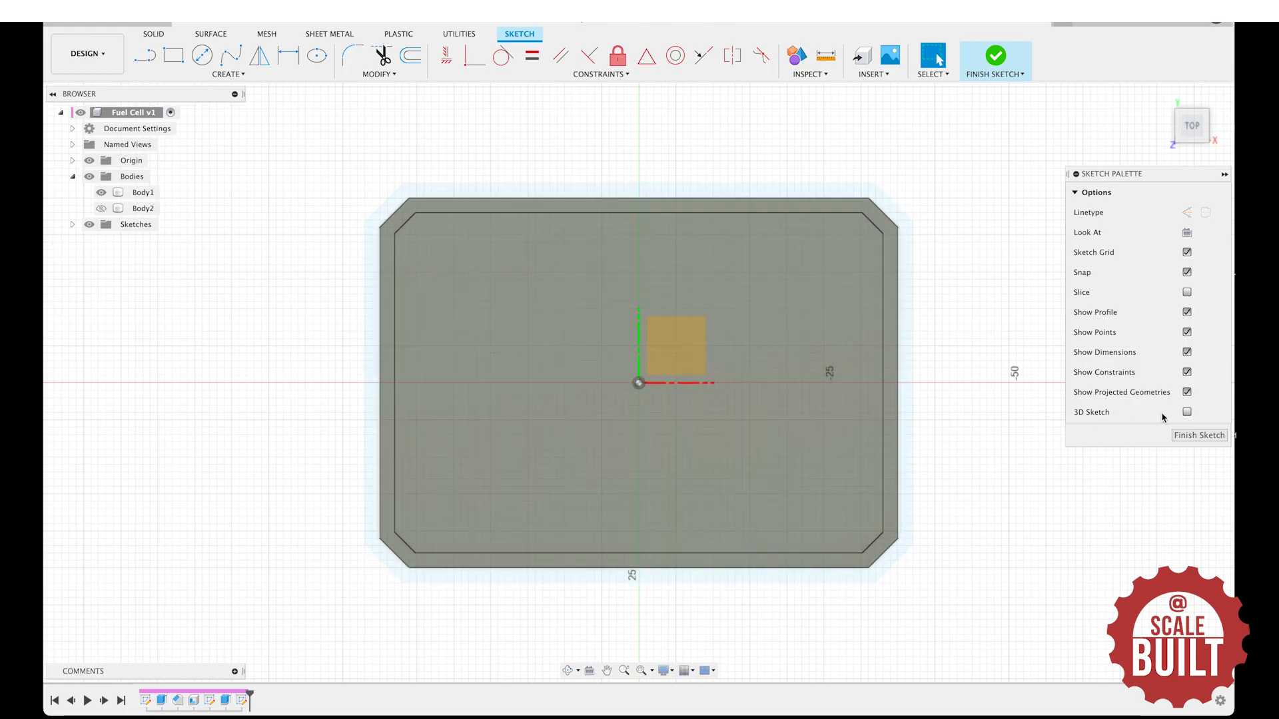
key(p)
click(831, 225)
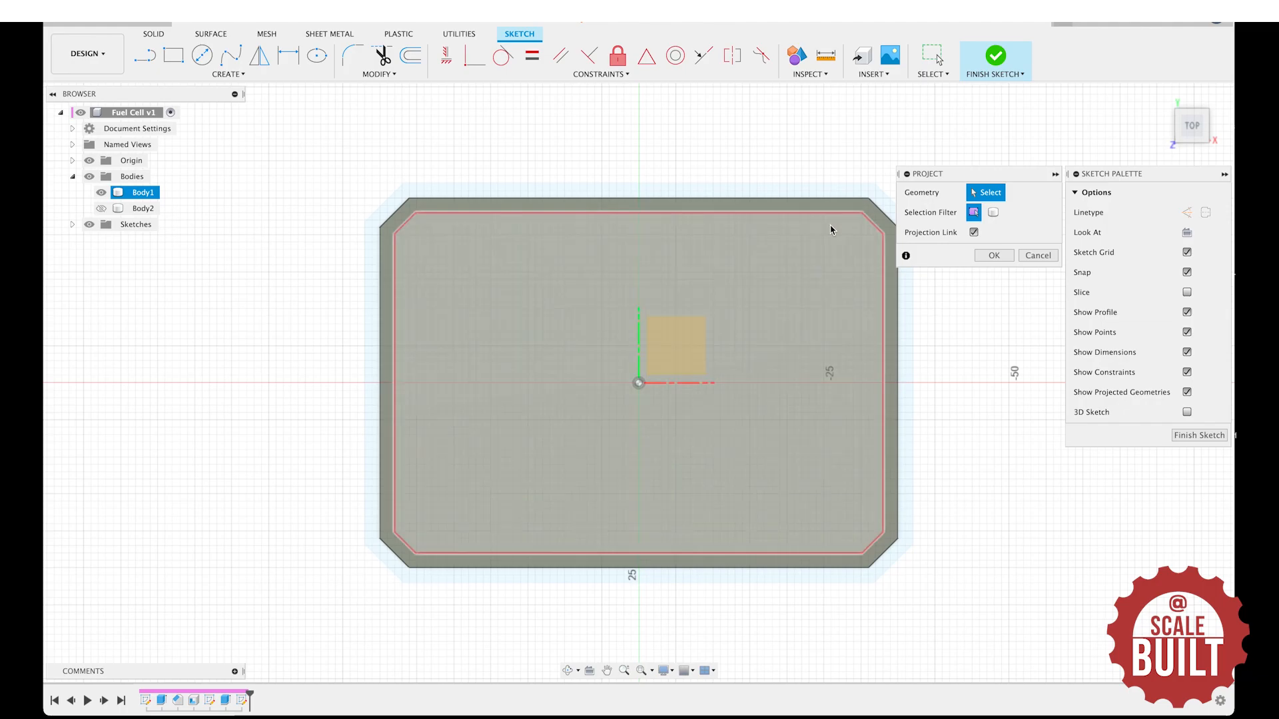
click(832, 233)
click(993, 255)
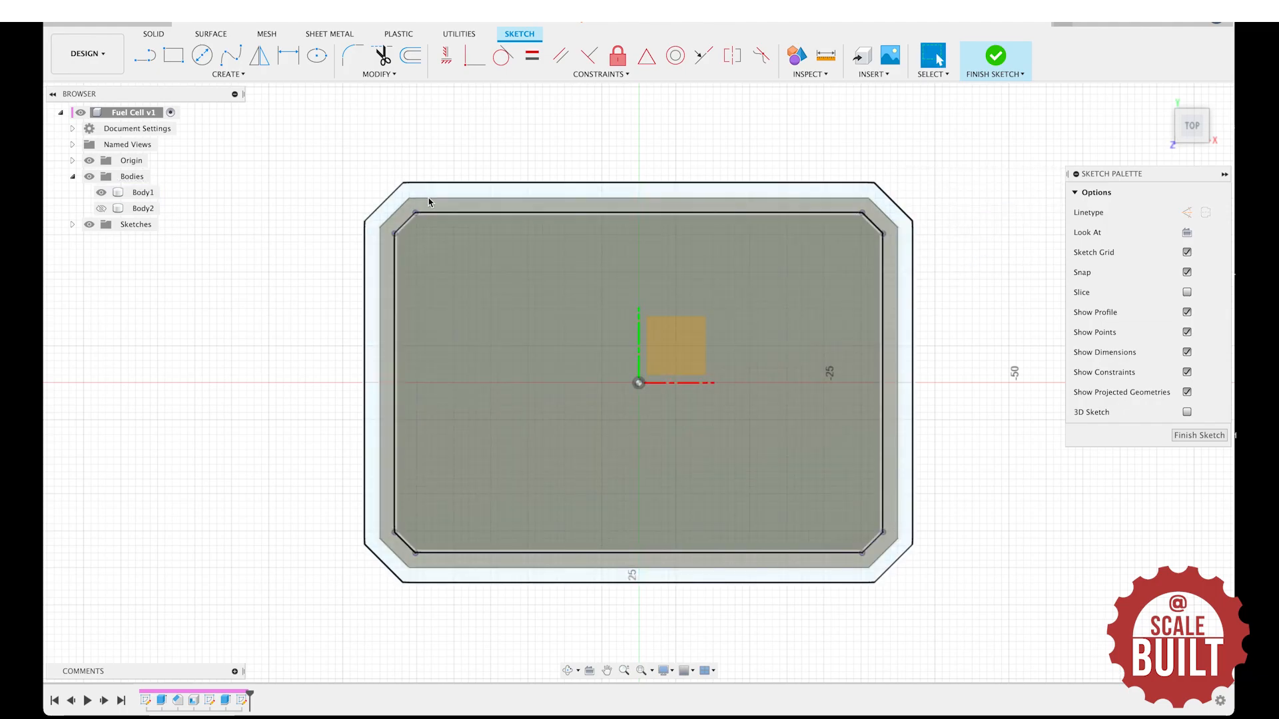
Project the box's top rim face into the lid sketch to add the outer wall outline.
click(381, 251)
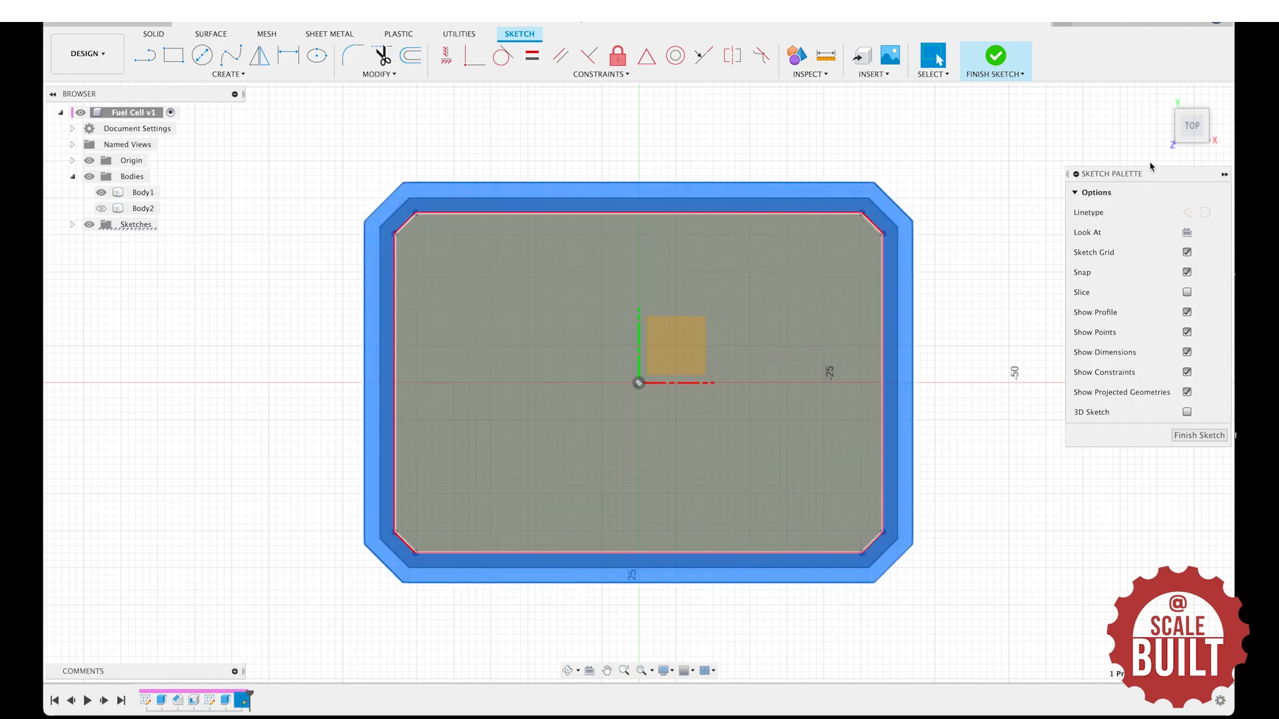
drag(1193, 128, 1120, 59)
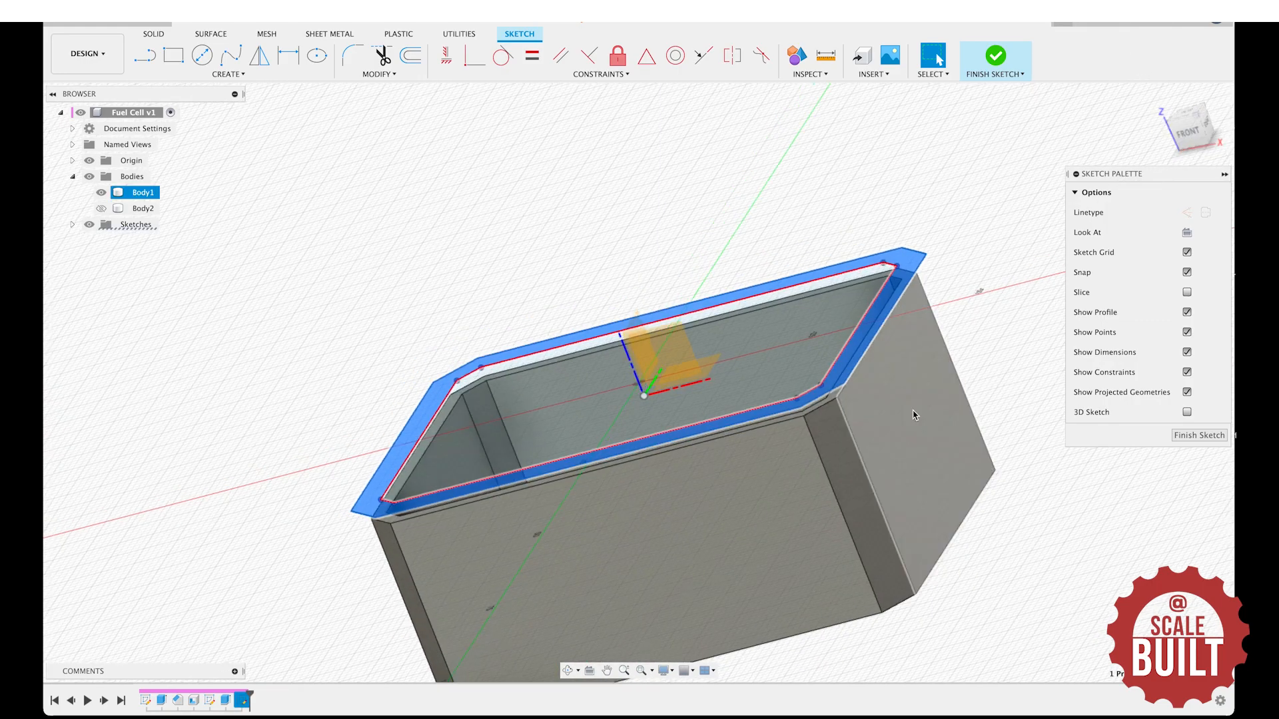
click(877, 435)
click(829, 403)
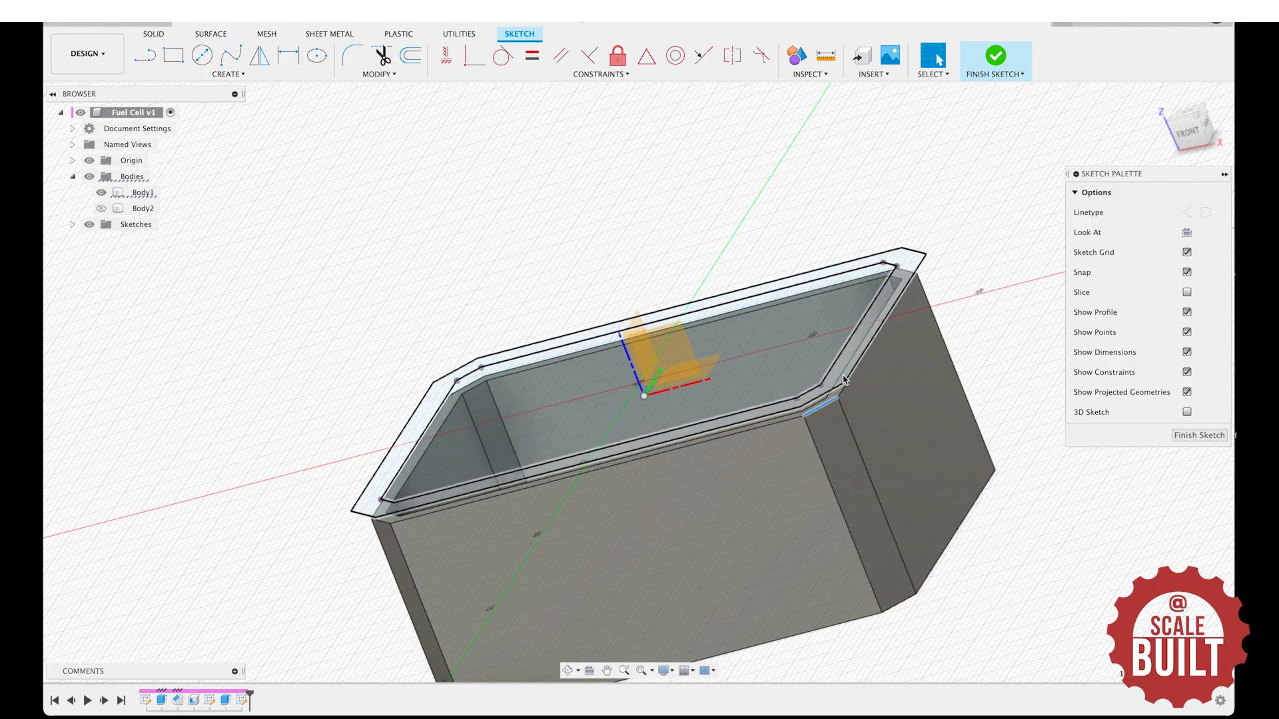
scroll(839, 396, up, 3)
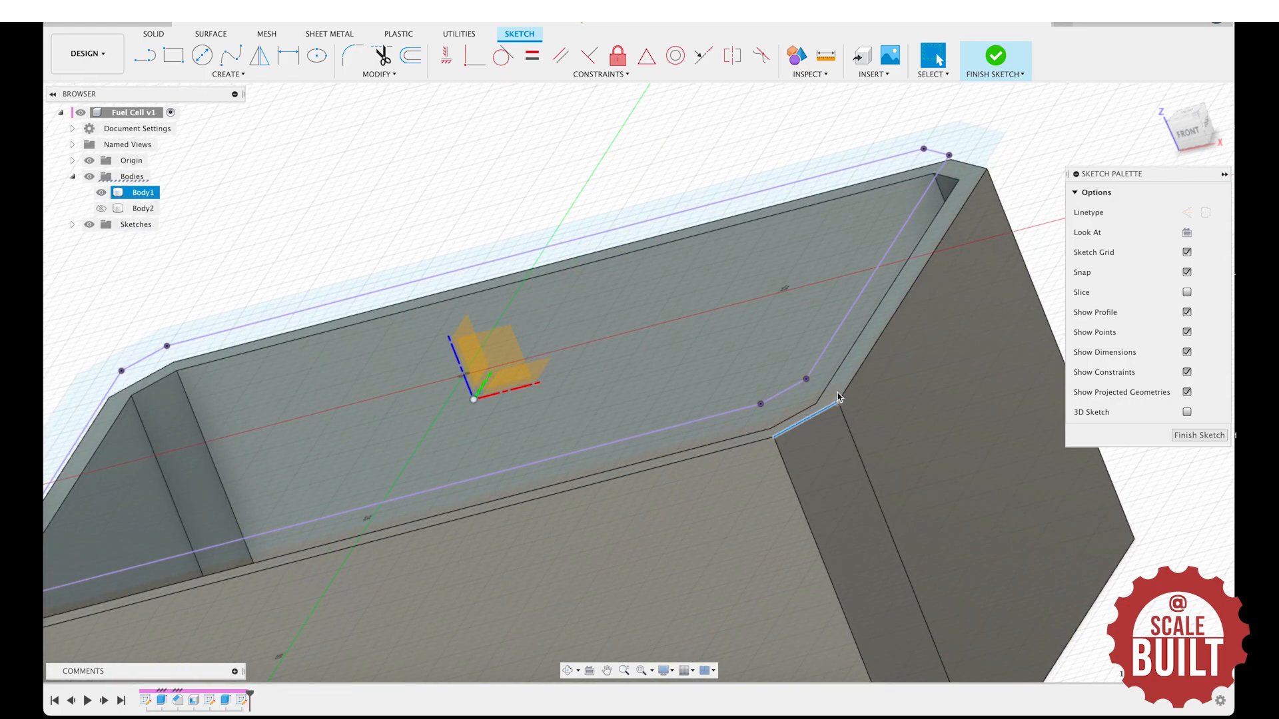
click(832, 401)
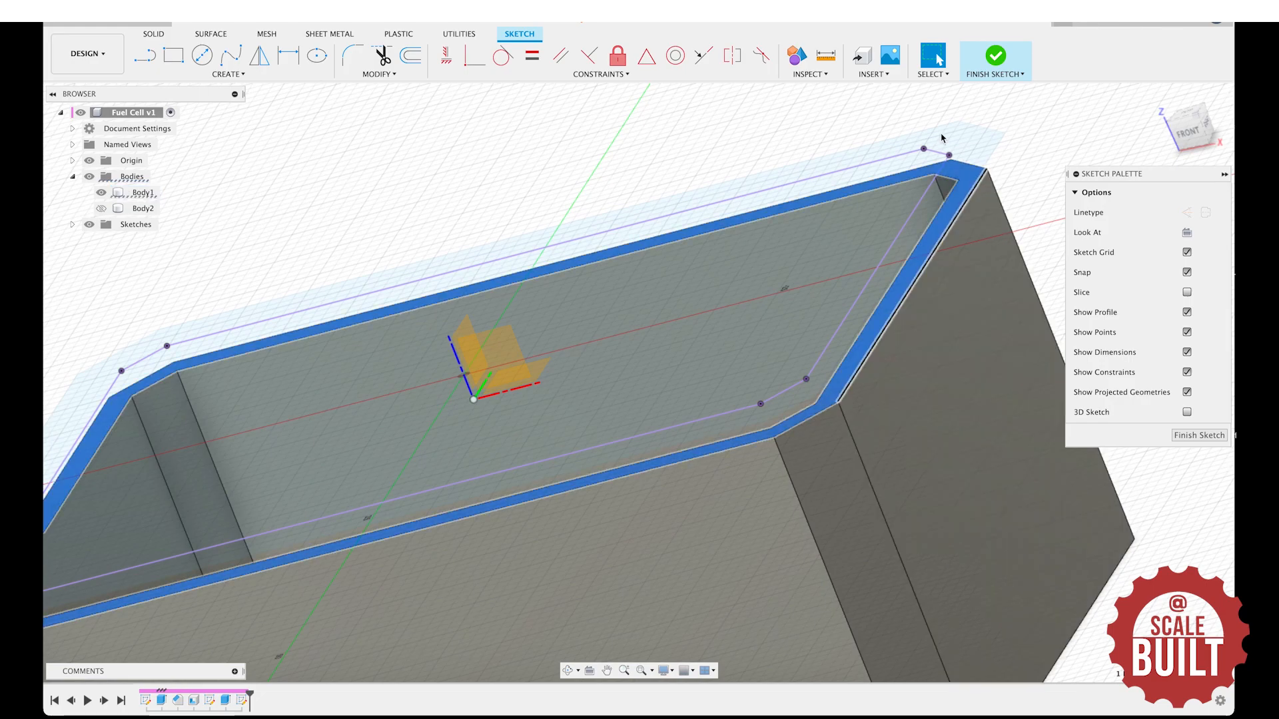
key(p)
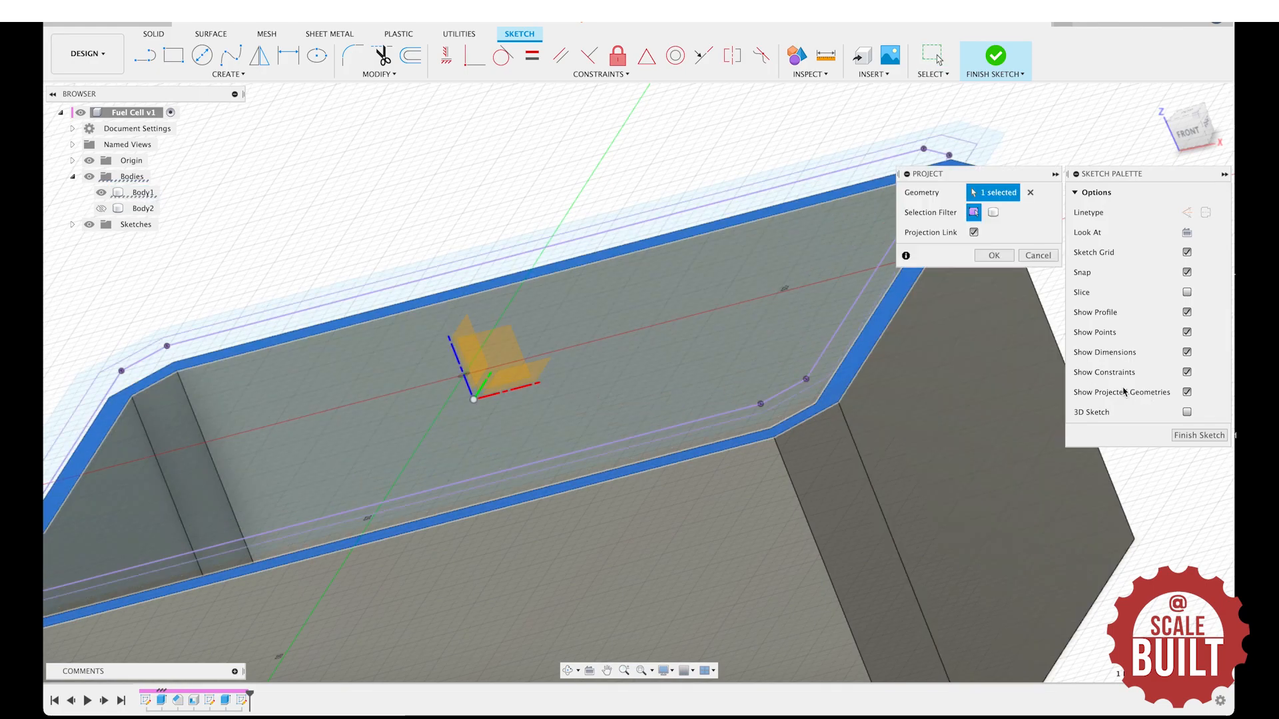
click(992, 257)
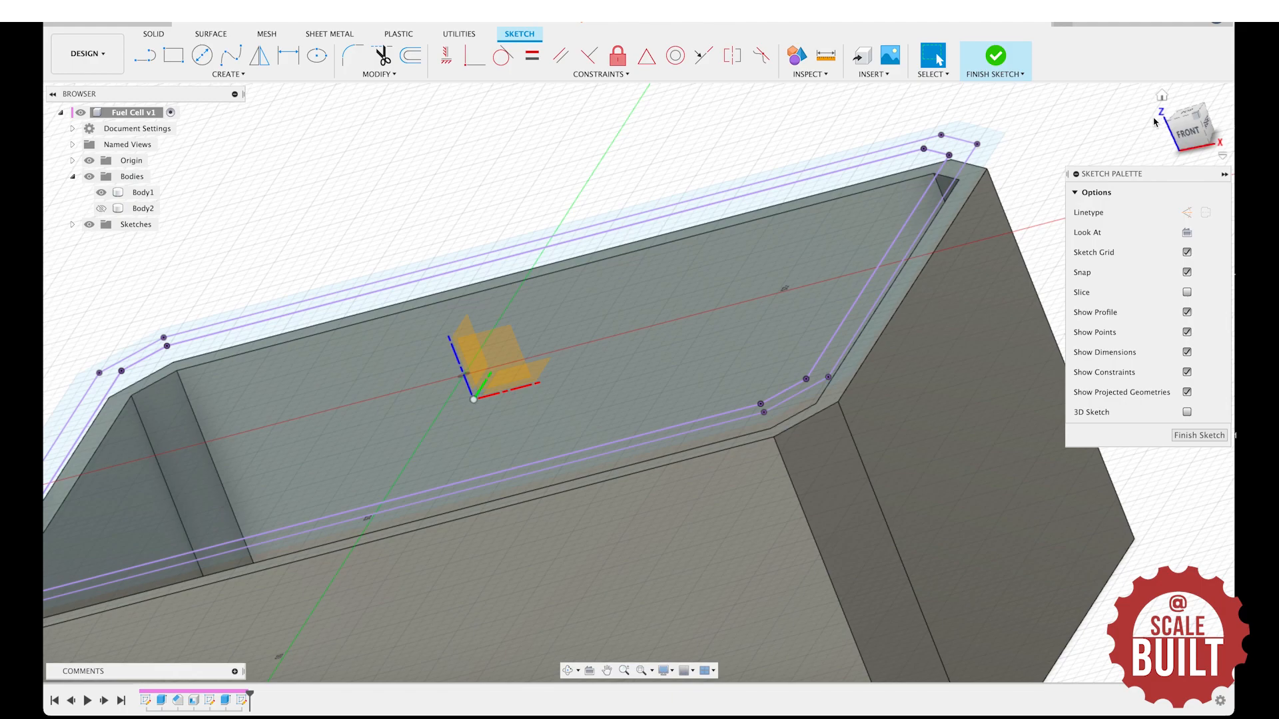
Show the lid body again beneath the projected outlines.
click(1190, 117)
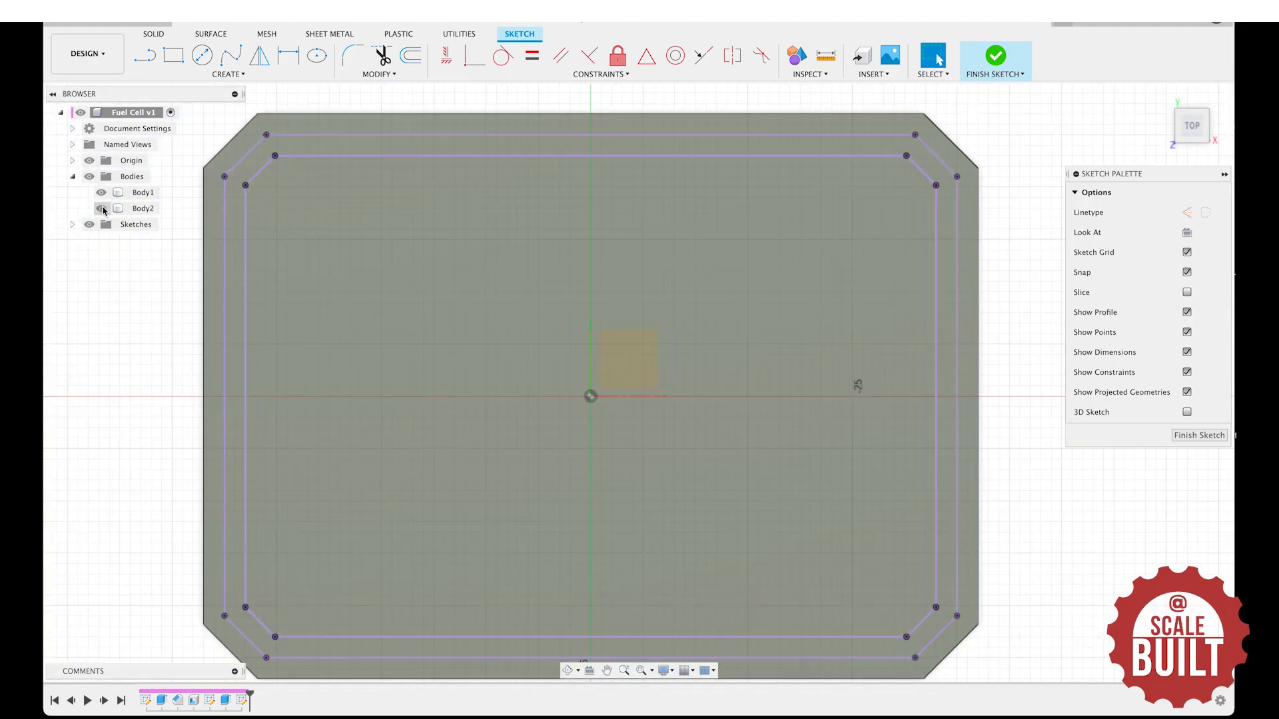
click(101, 208)
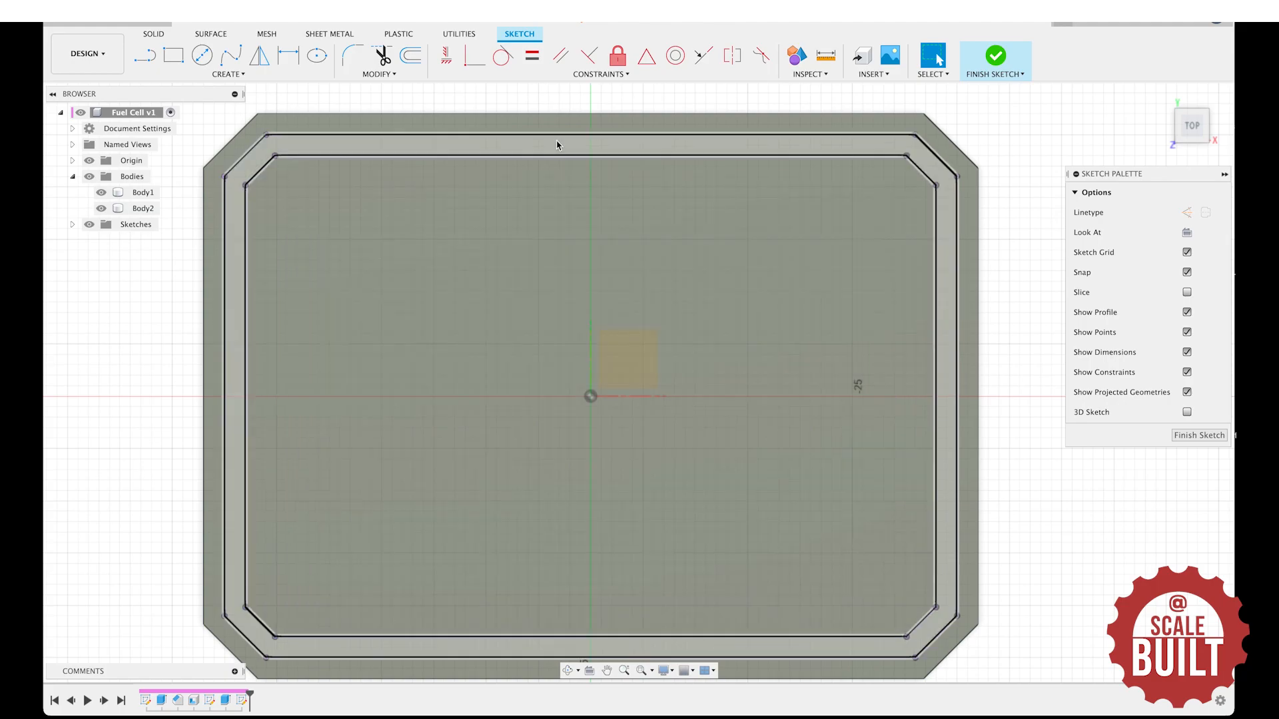
click(403, 127)
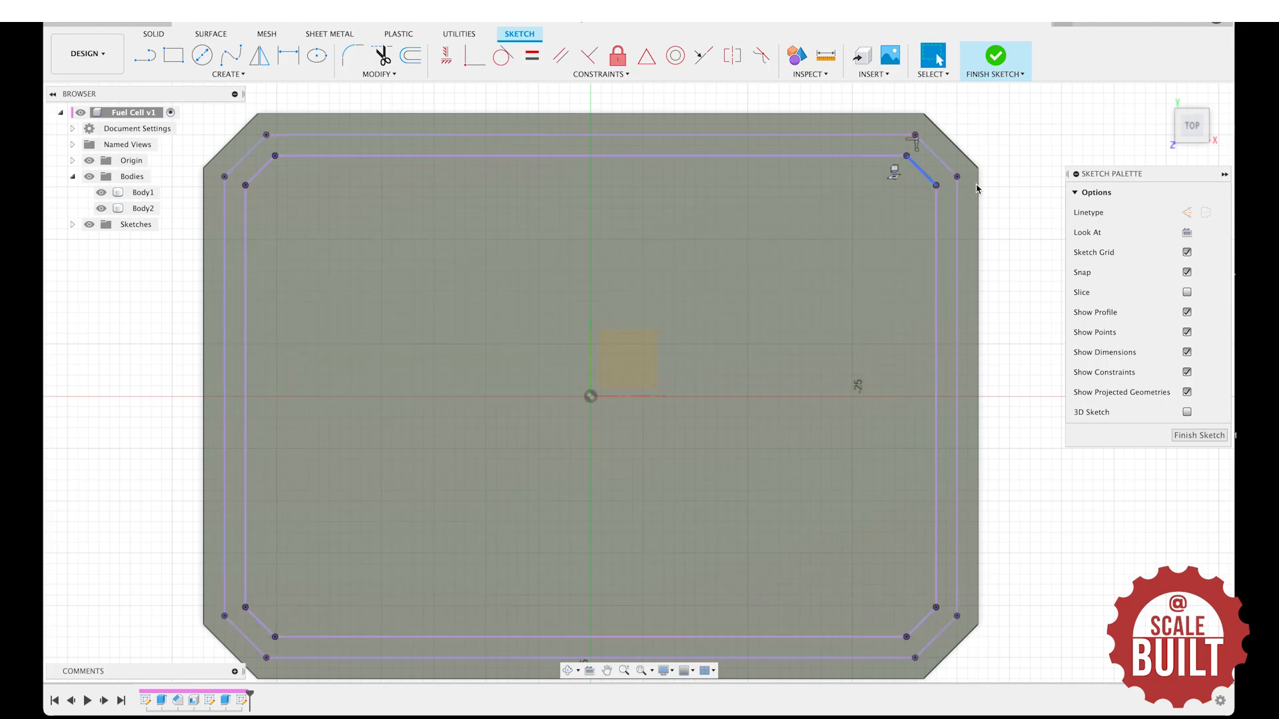
Show the lid over the box and finish the sketch holding the projected outlines.
mouse_move(1196, 127)
mouse_down()
mouse_move(1129, 80)
mouse_move(1189, 121)
mouse_up()
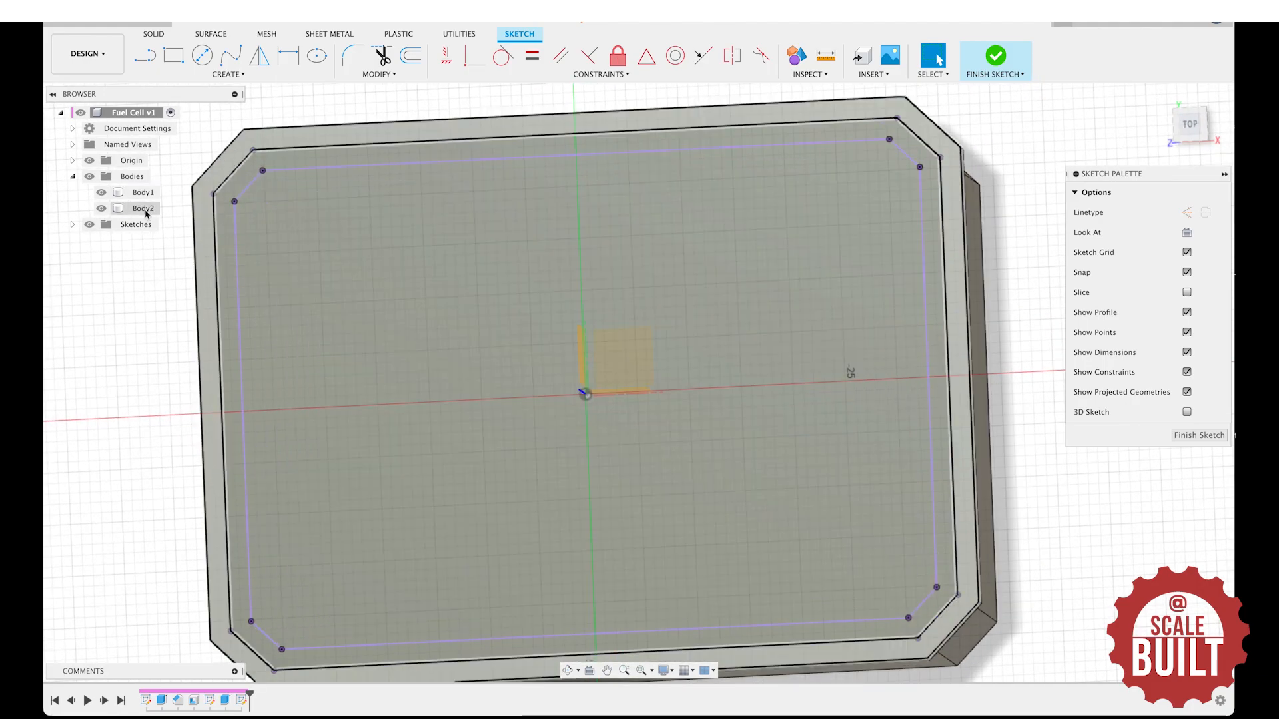
click(140, 209)
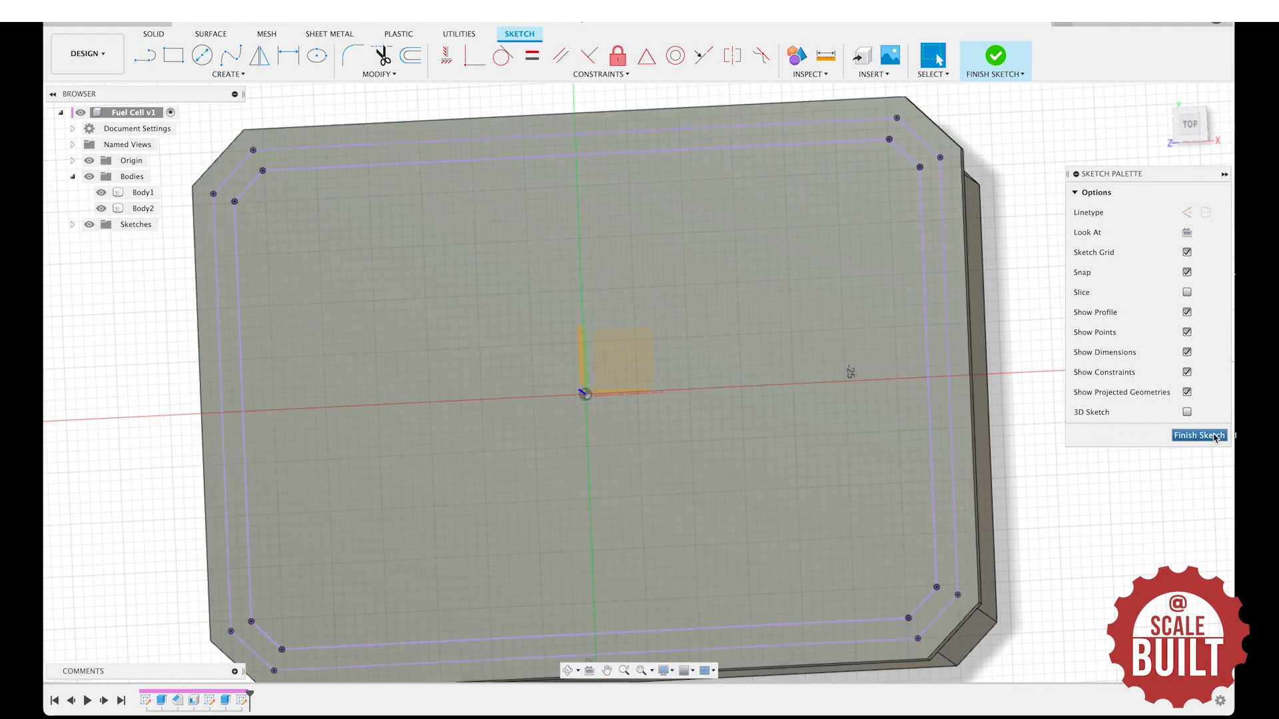
click(1200, 435)
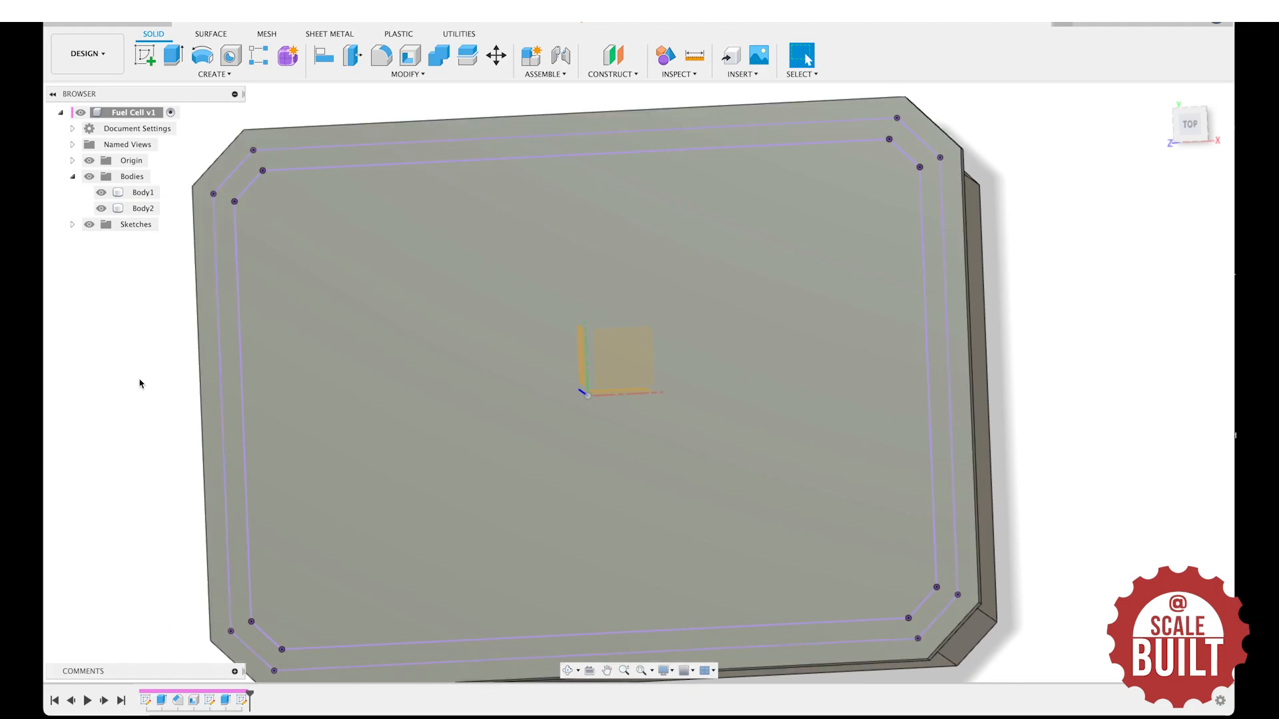
Hide the lid body and edit the box's shell feature to an inside thickness of 4 mm.
click(106, 213)
click(102, 210)
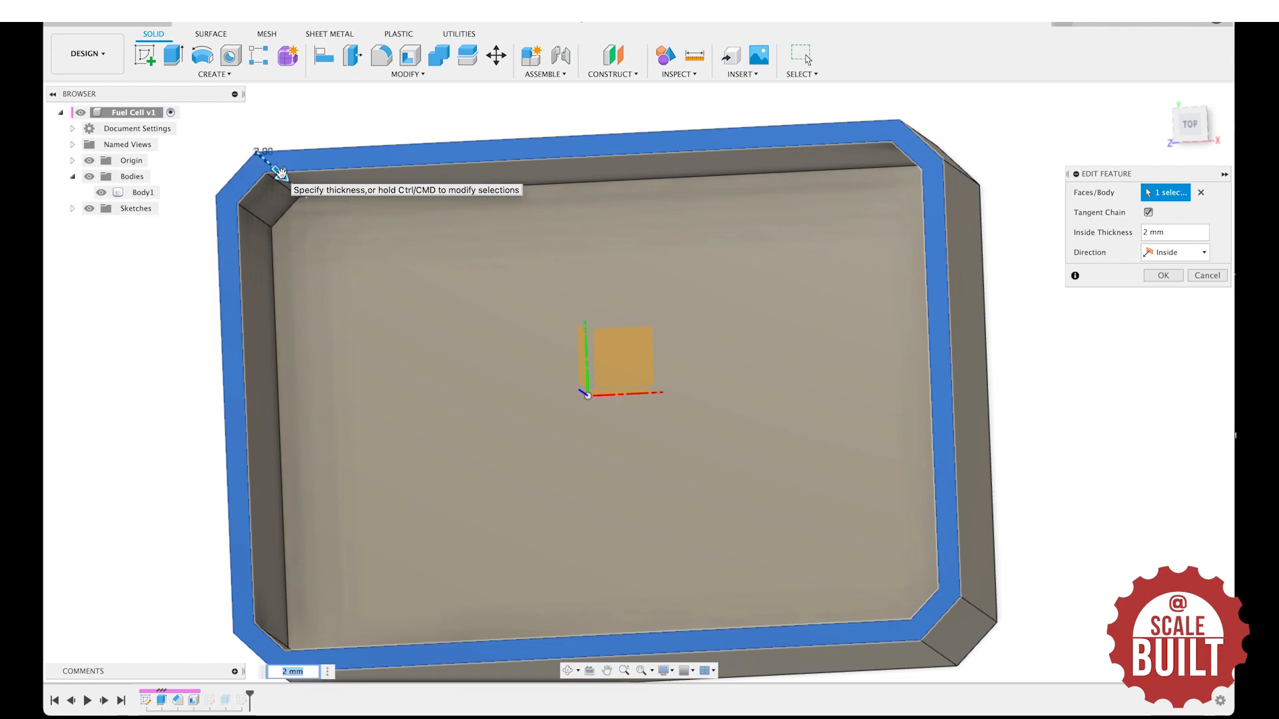
drag(280, 173, 291, 187)
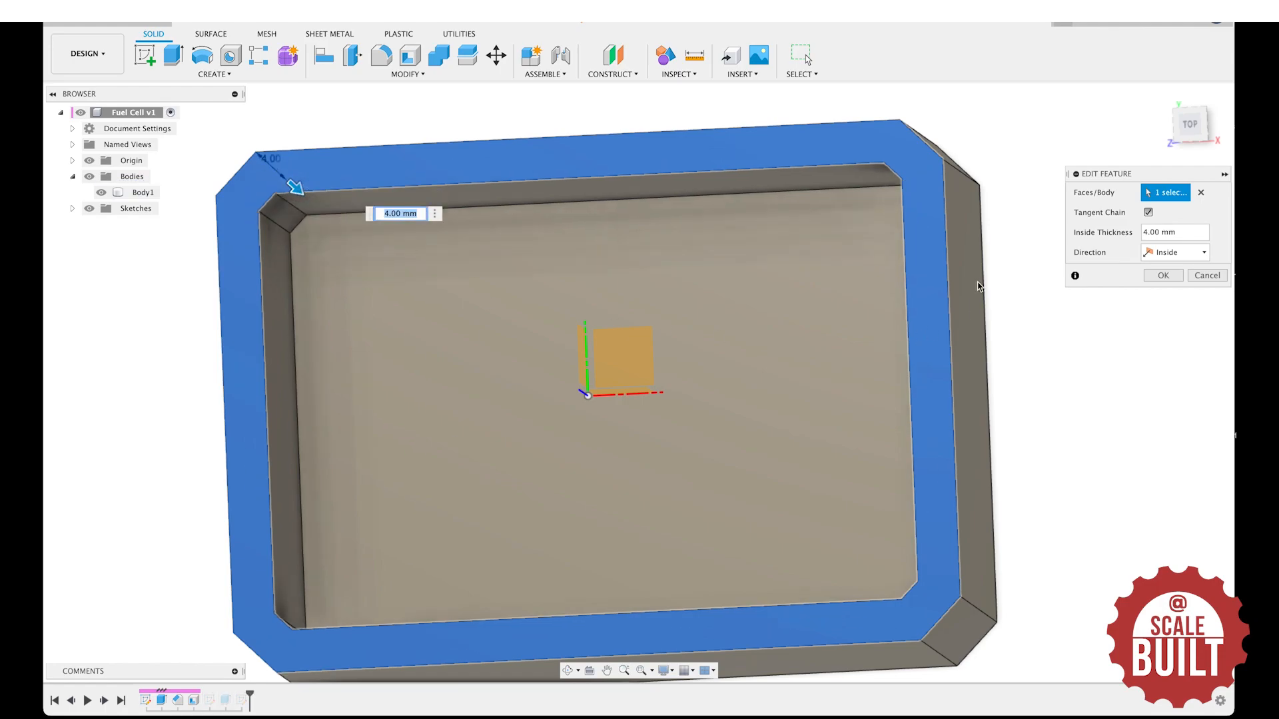
click(1170, 279)
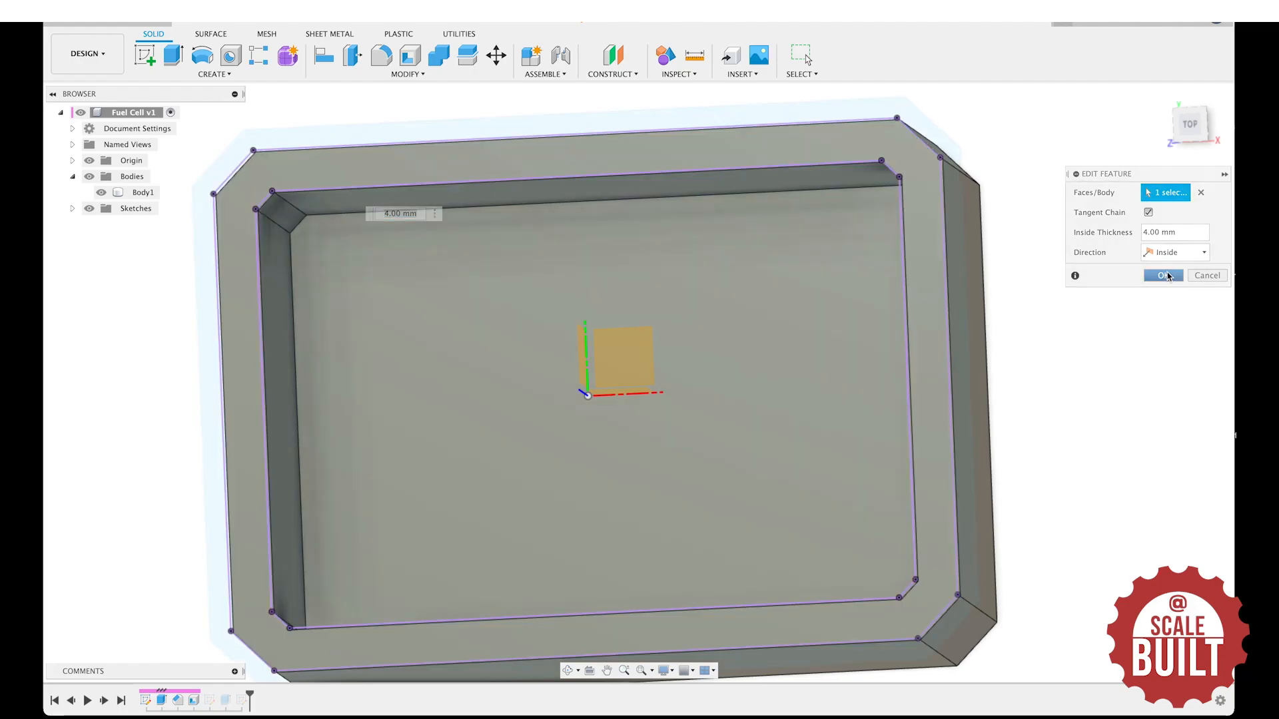
Hide all sketches and extrude the box's inner floor face 2 mm downward as a cut.
drag(1196, 126, 621, 487)
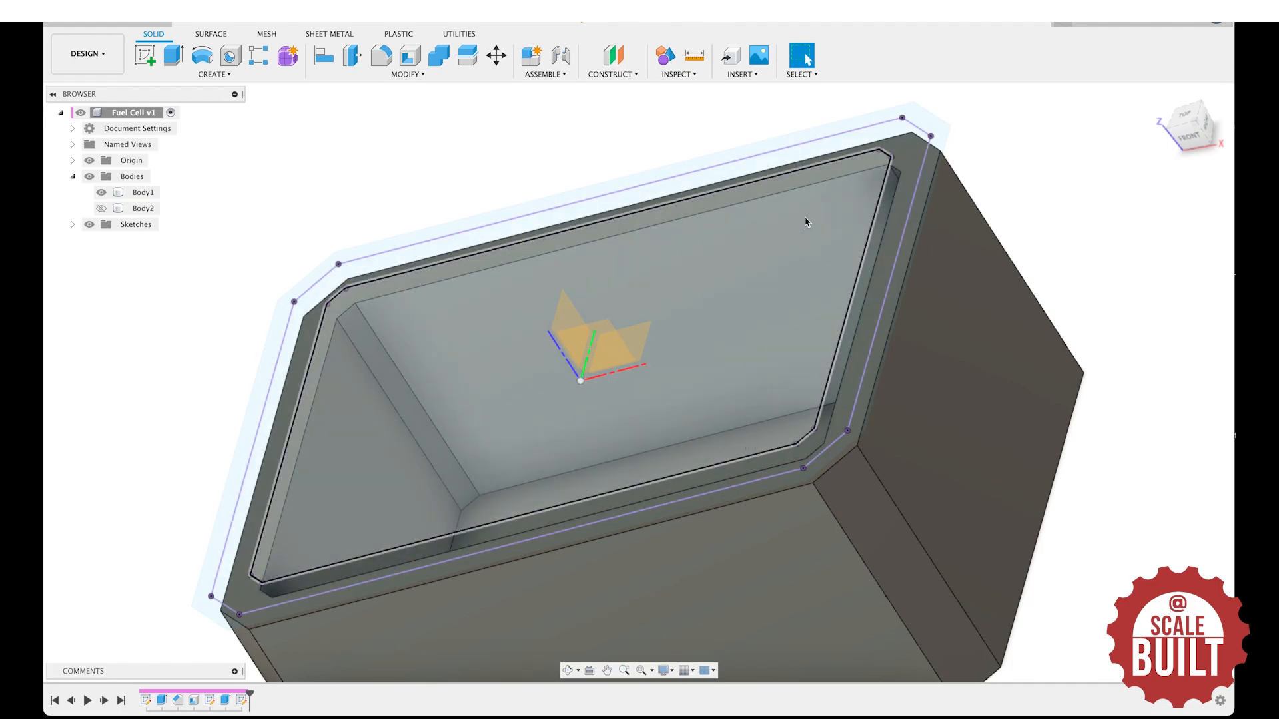
drag(1172, 110, 1207, 138)
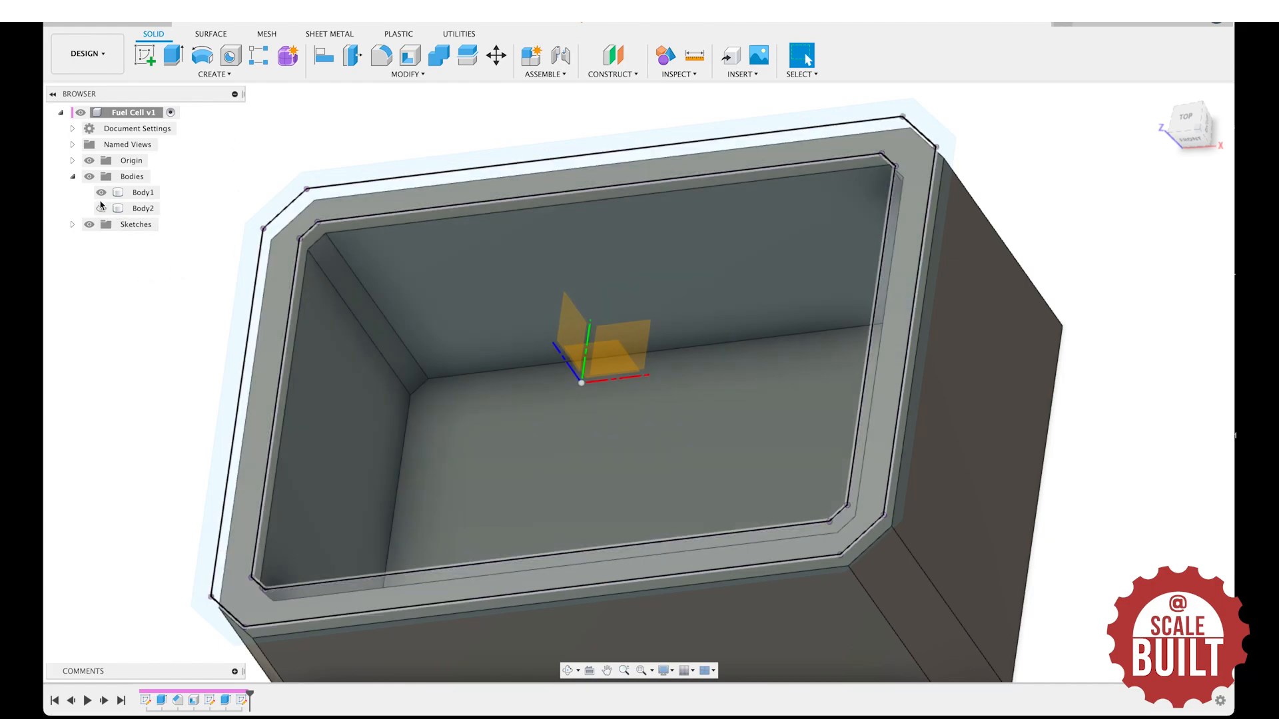
click(90, 226)
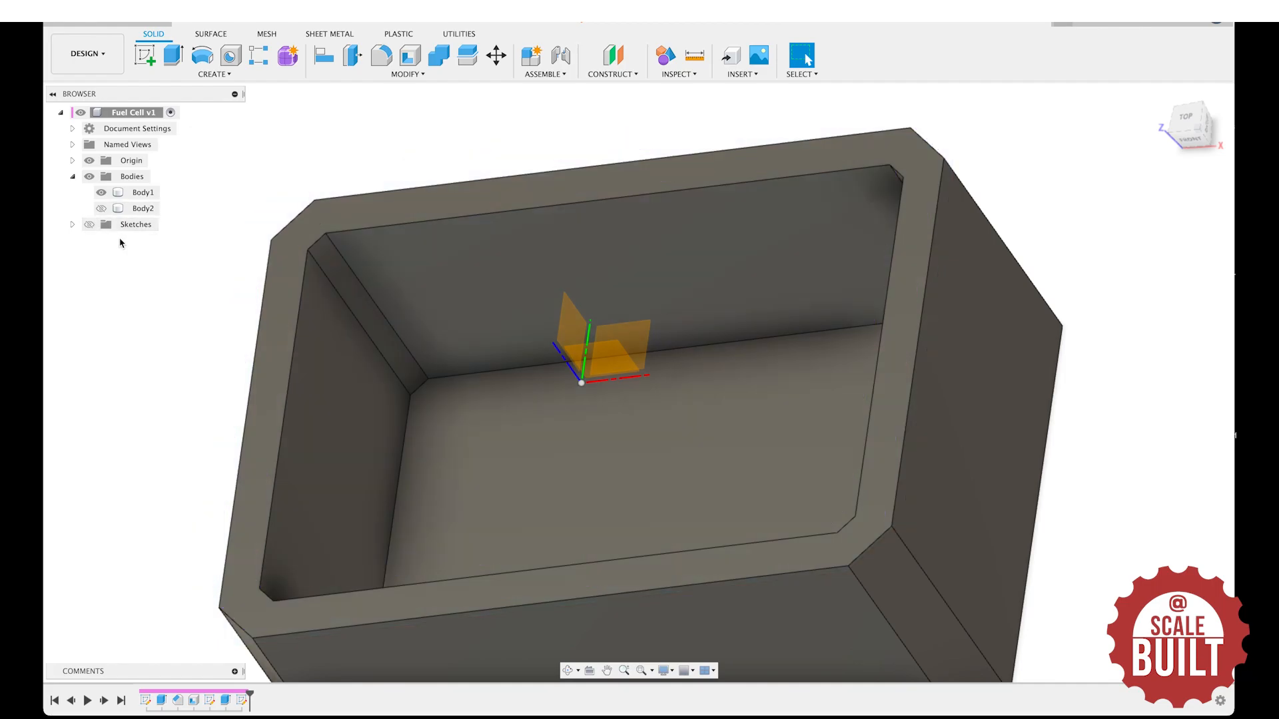
key(e)
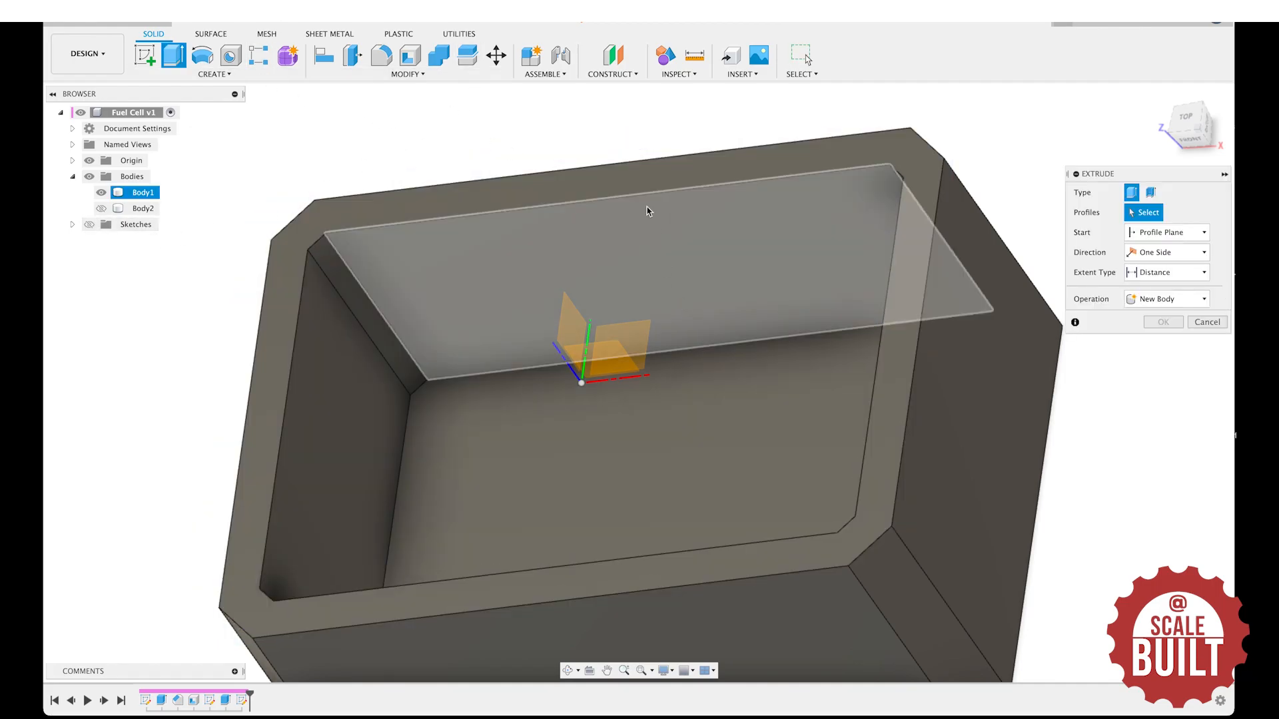
click(465, 430)
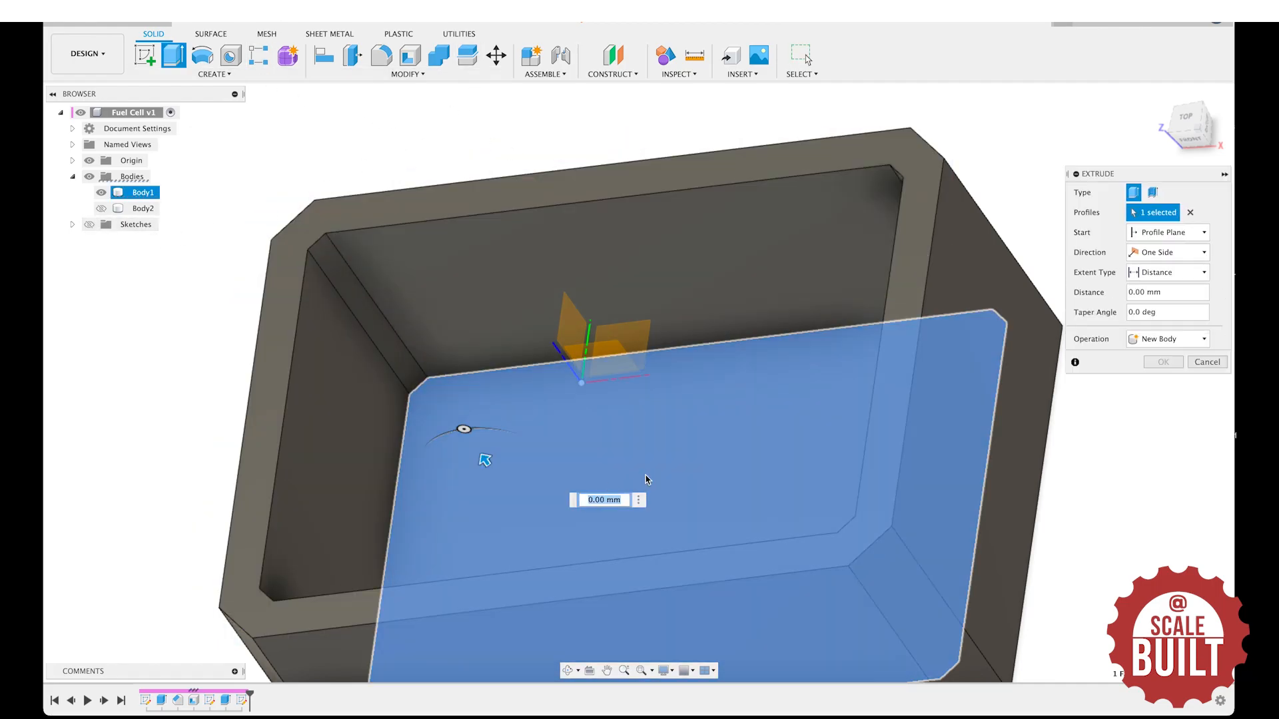
drag(485, 460, 501, 481)
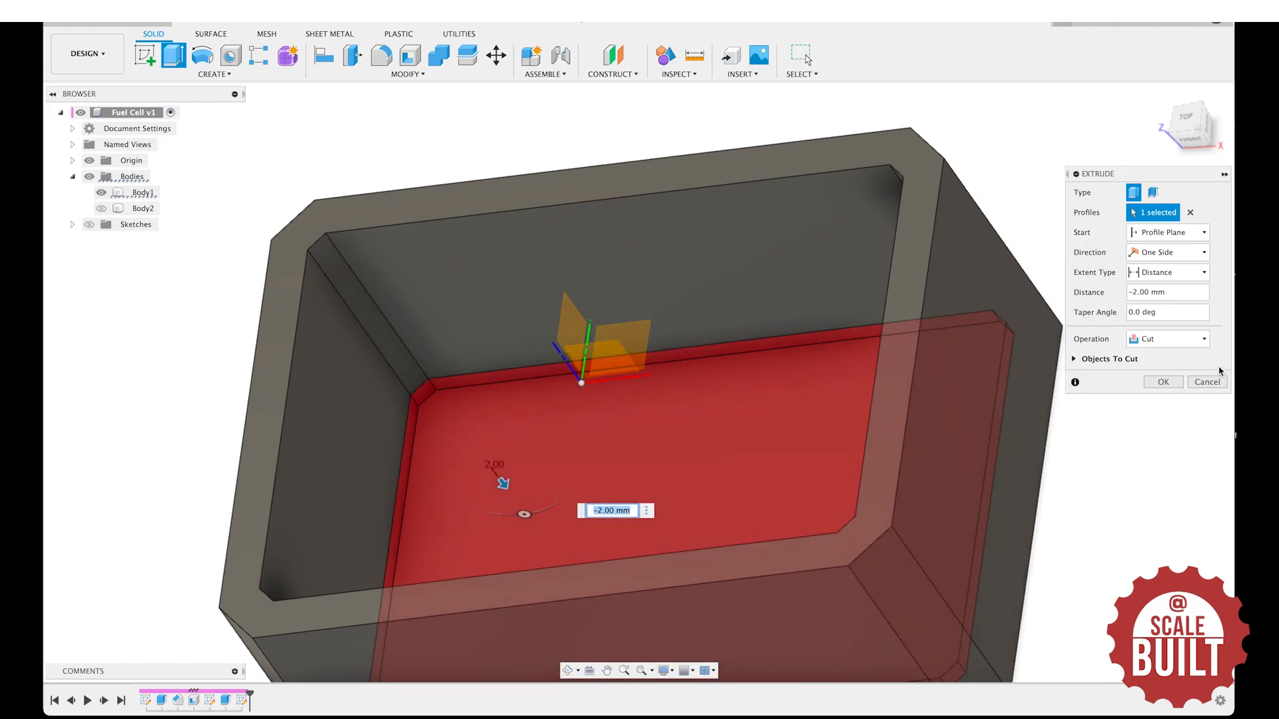
click(1164, 383)
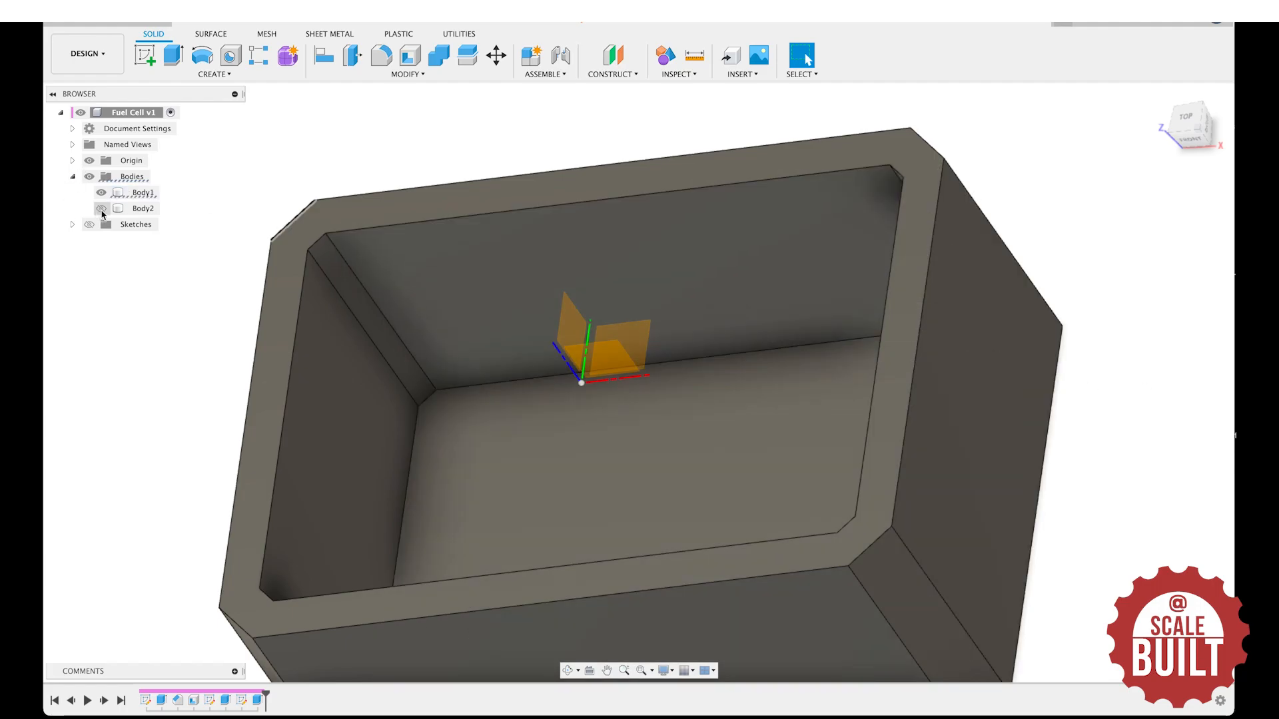
Show the lid body again and make only the lid's outline sketch, Sketch3, visible.
click(101, 209)
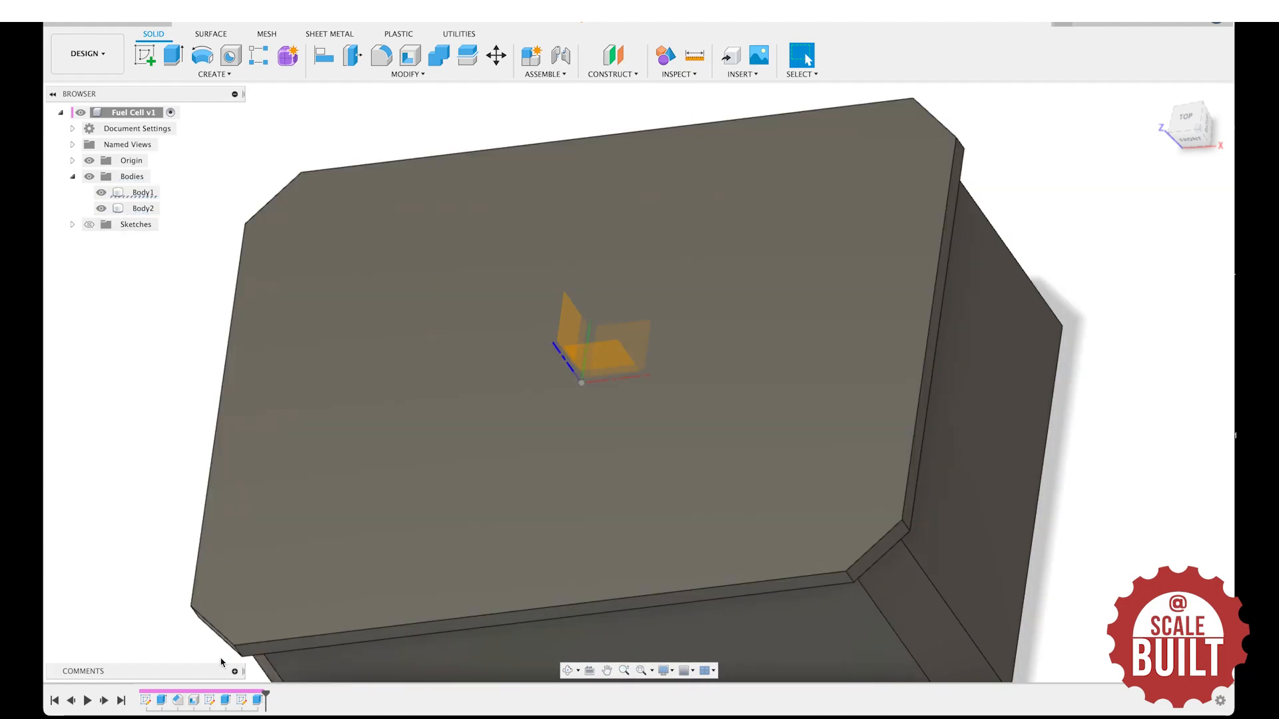
click(72, 225)
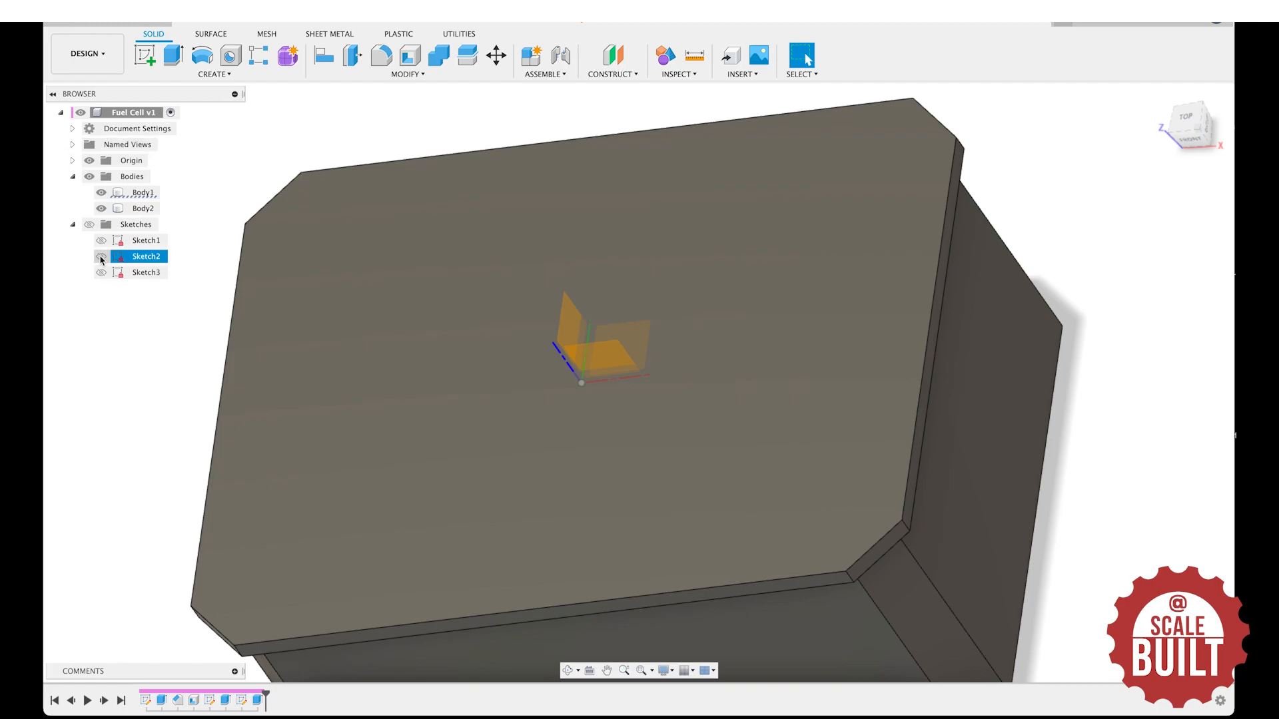
click(91, 225)
click(101, 274)
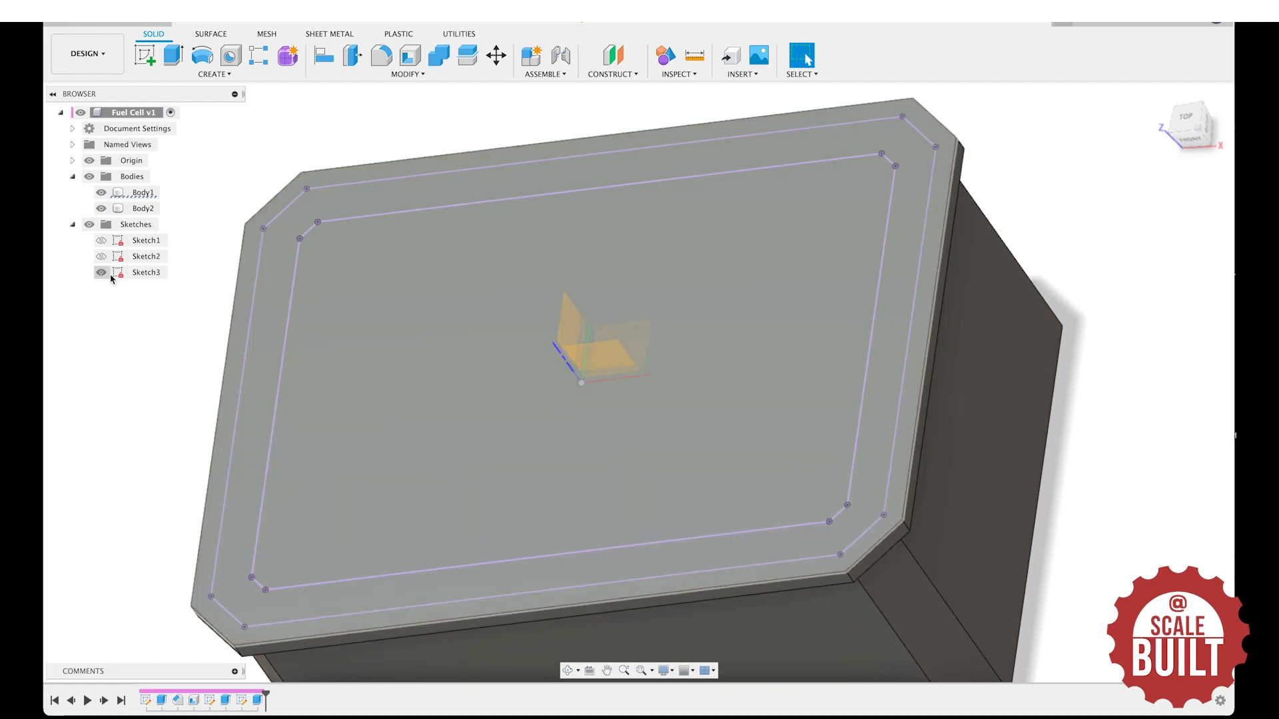
Reopen the lid sketch from the top view and offset the projected outer wall outline 2 mm inward.
click(1186, 121)
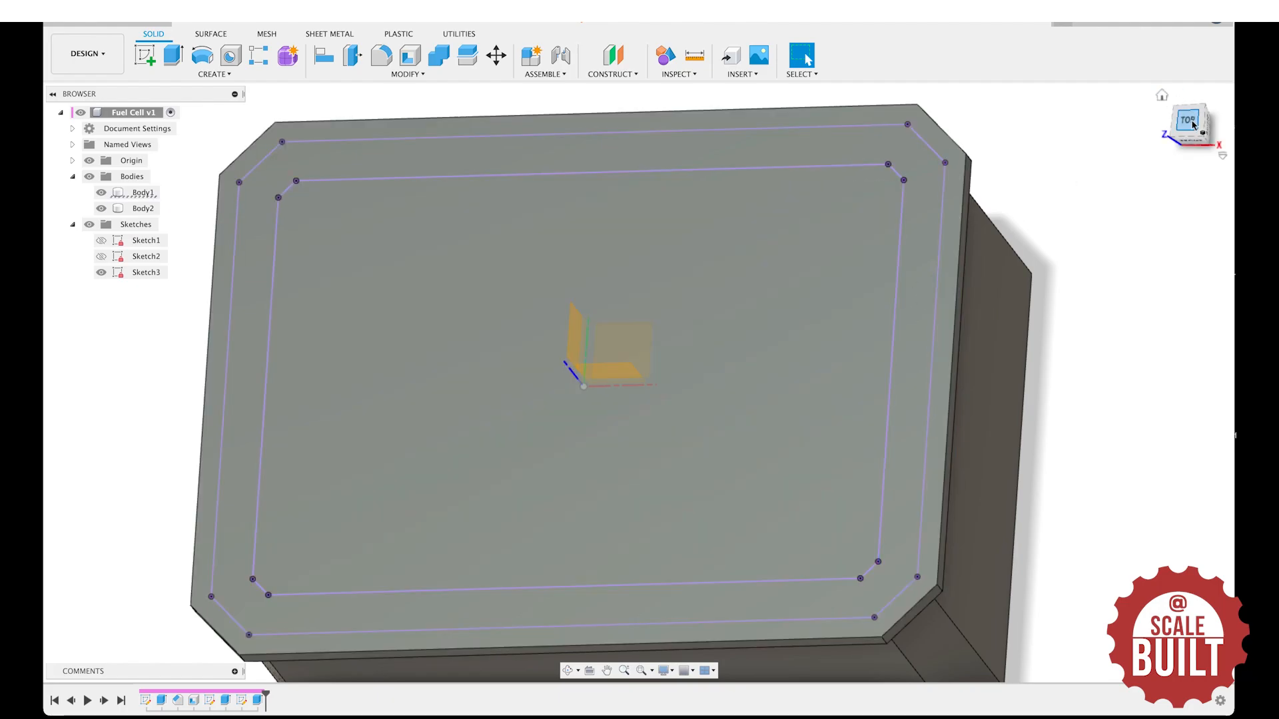
click(1193, 125)
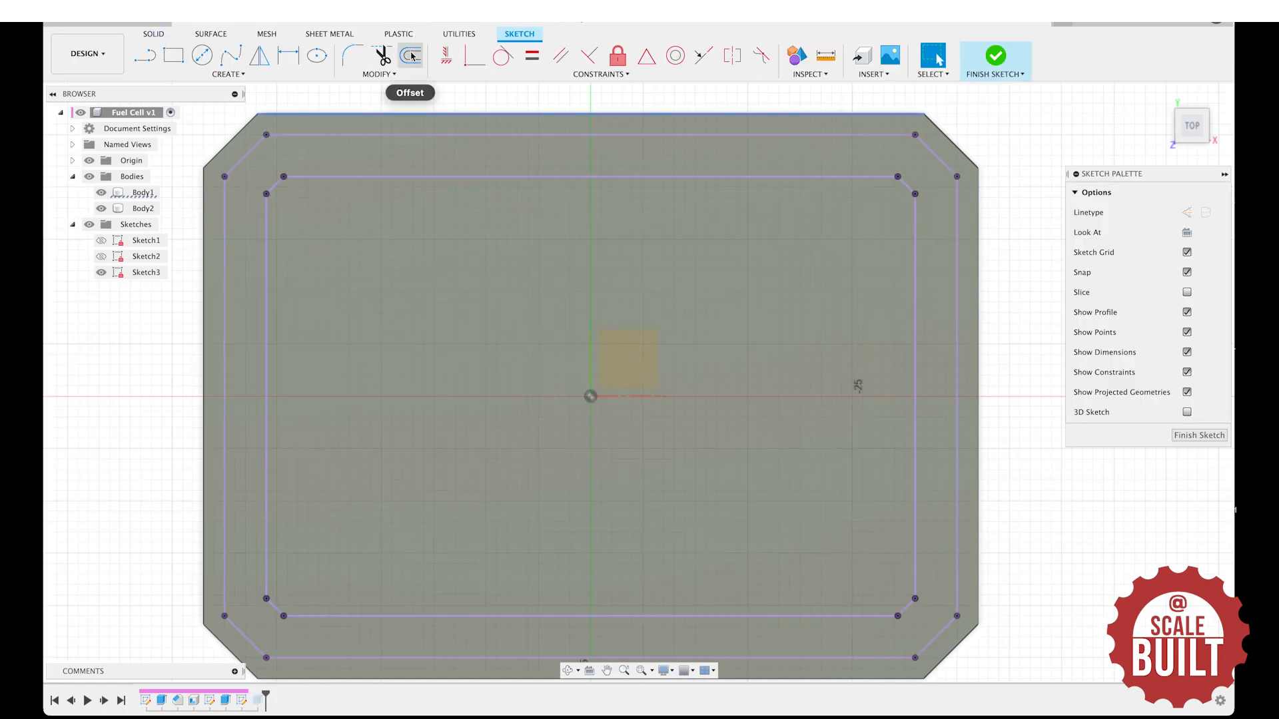
click(411, 56)
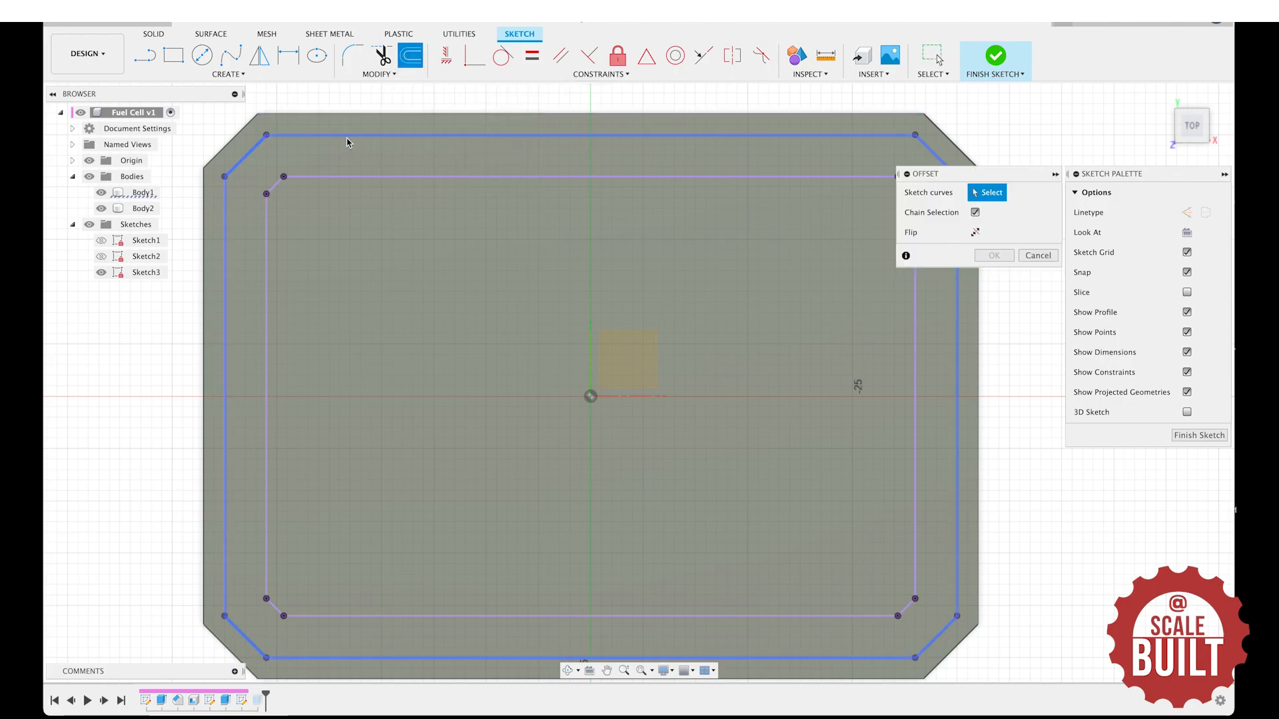
click(346, 140)
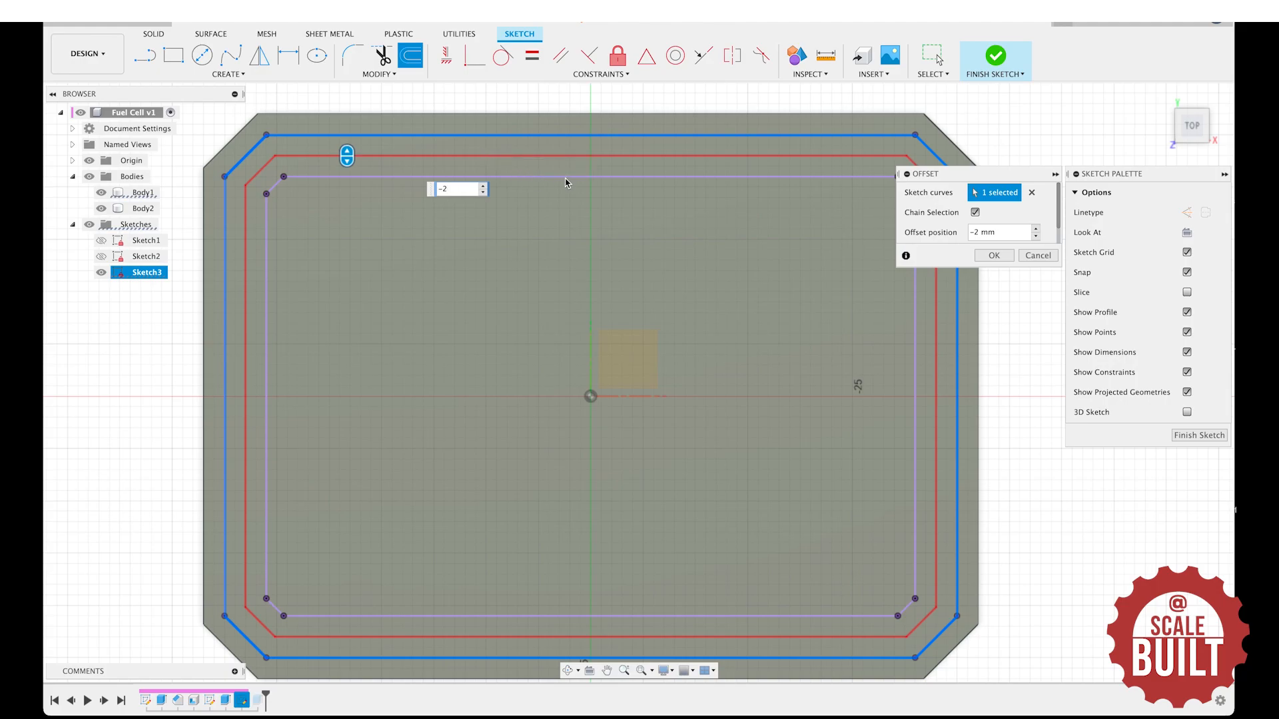
click(995, 256)
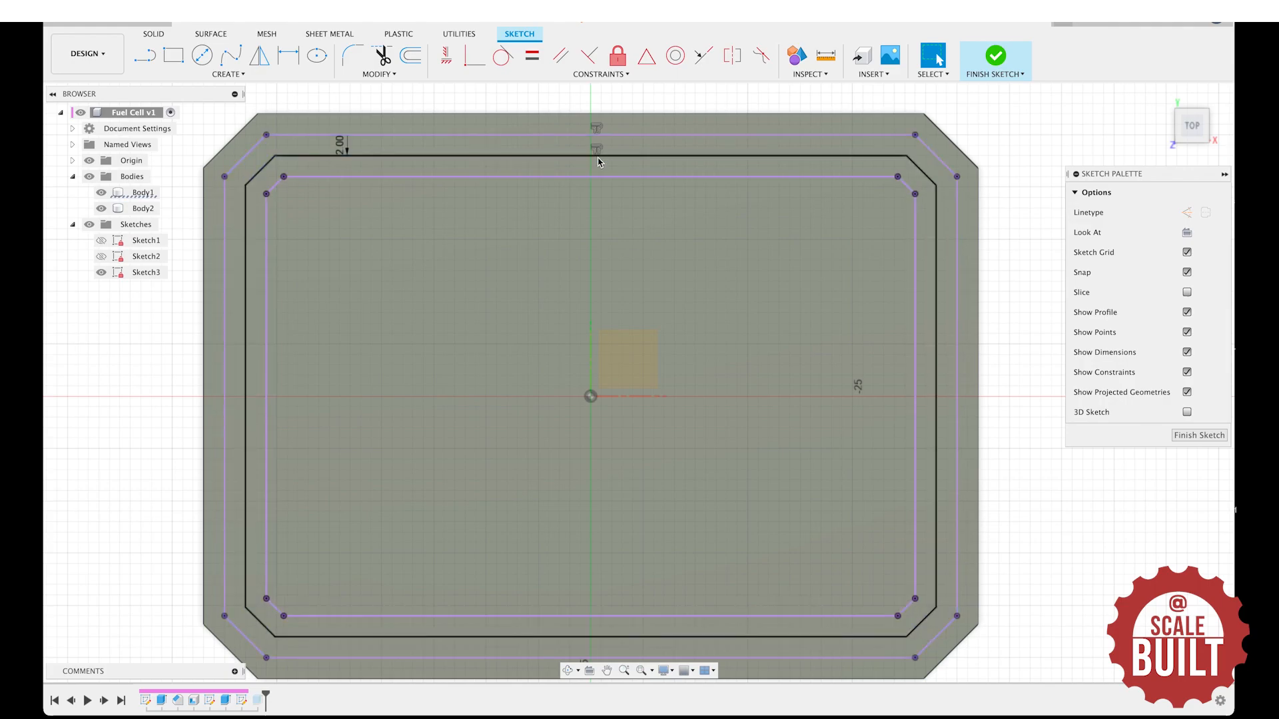
Draw a 2 mm diameter circle on the offset outline's upper edge, centred on the vertical axis.
key(s)
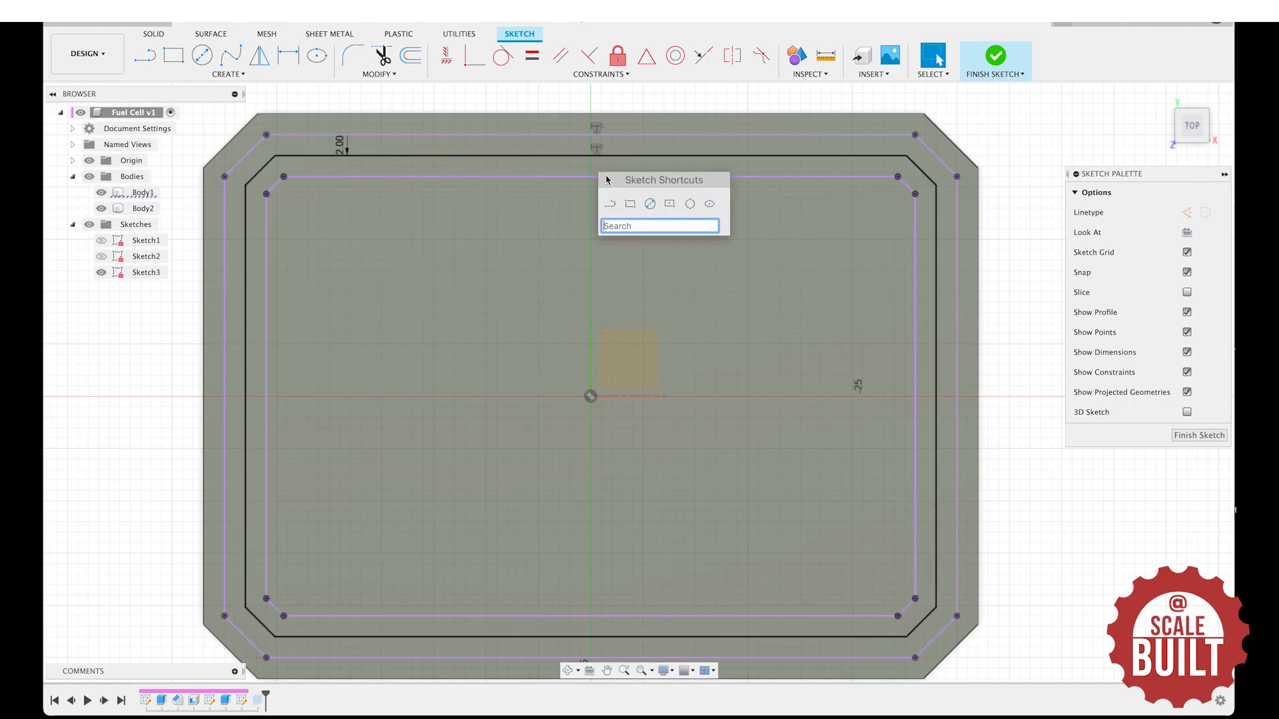
click(651, 205)
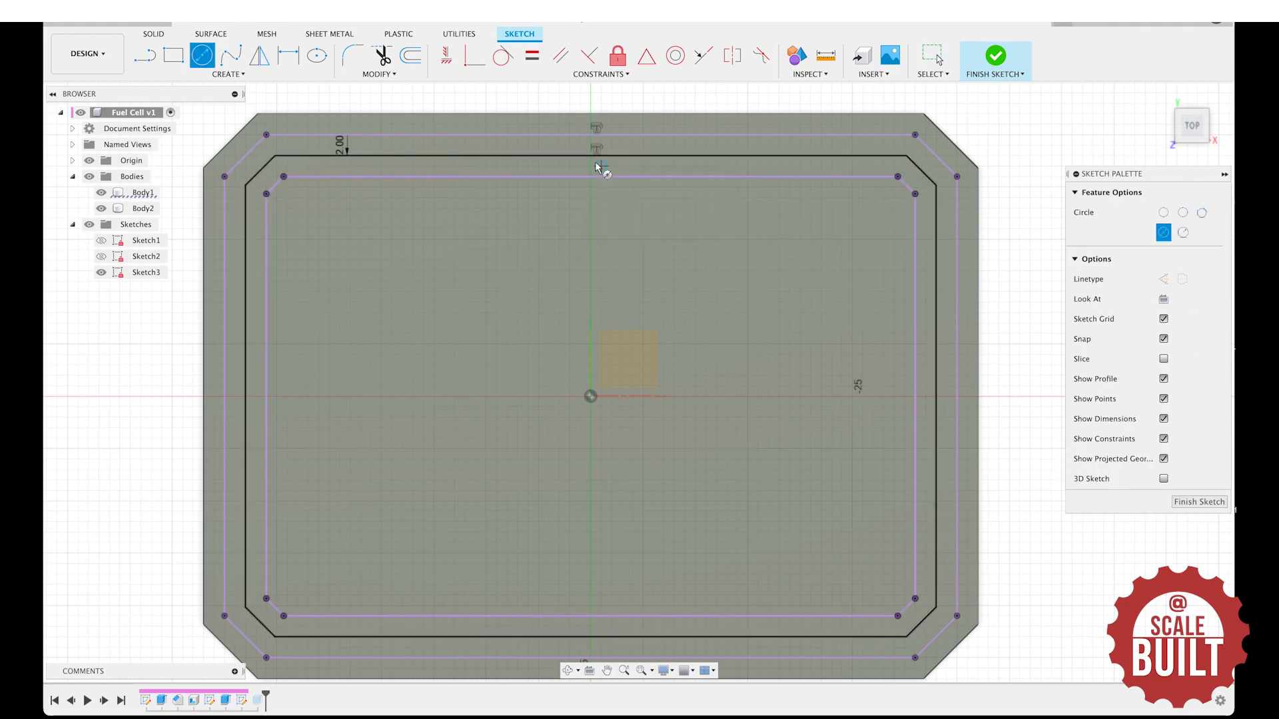
scroll(589, 159, up, 3)
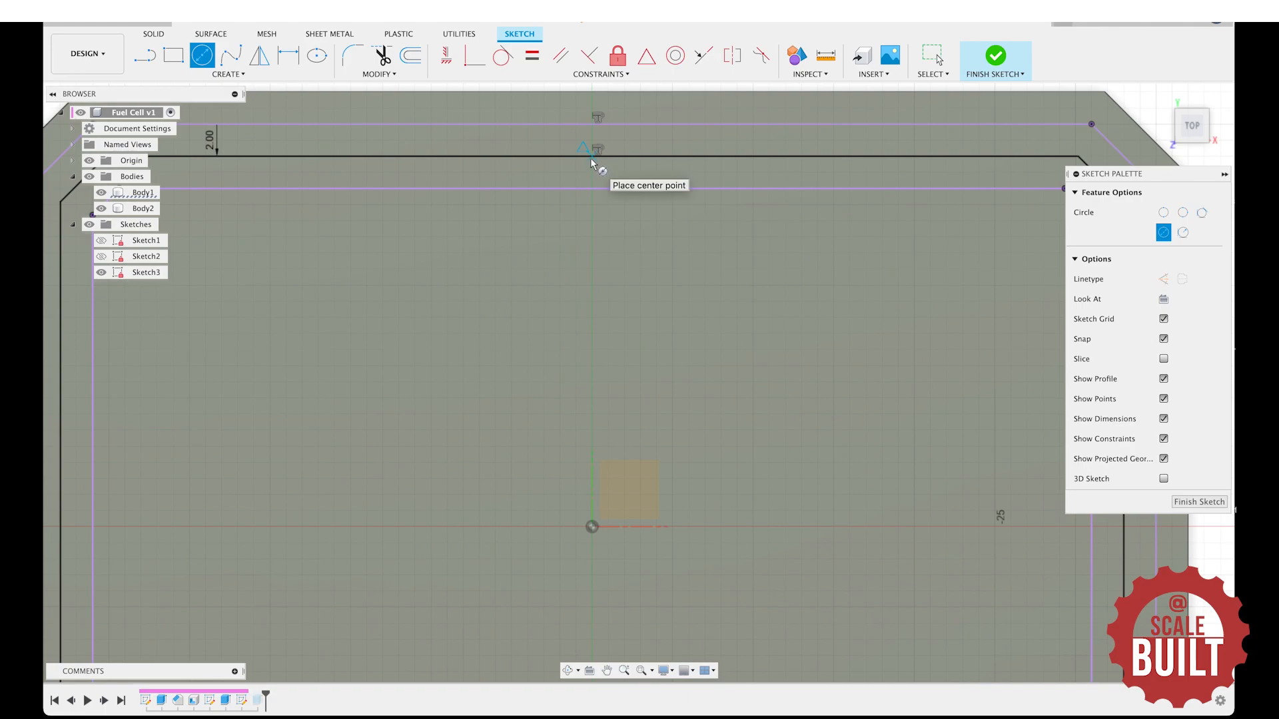
click(590, 158)
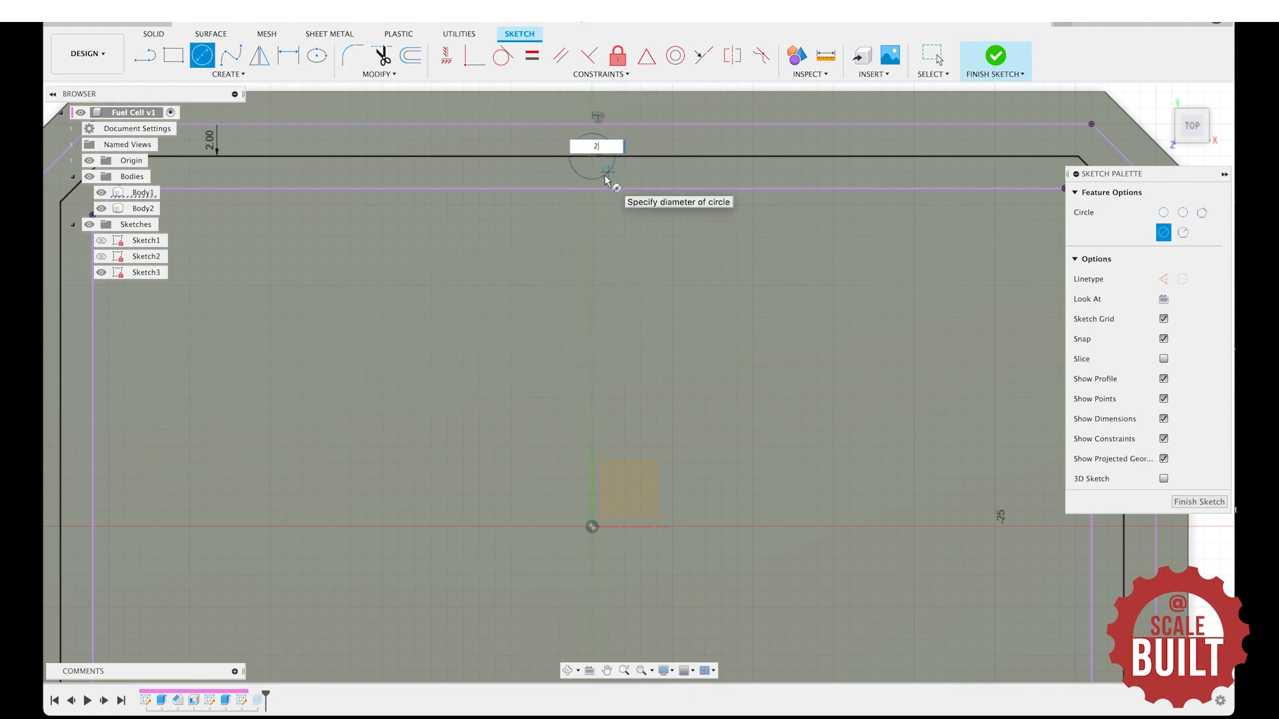
key(Tab)
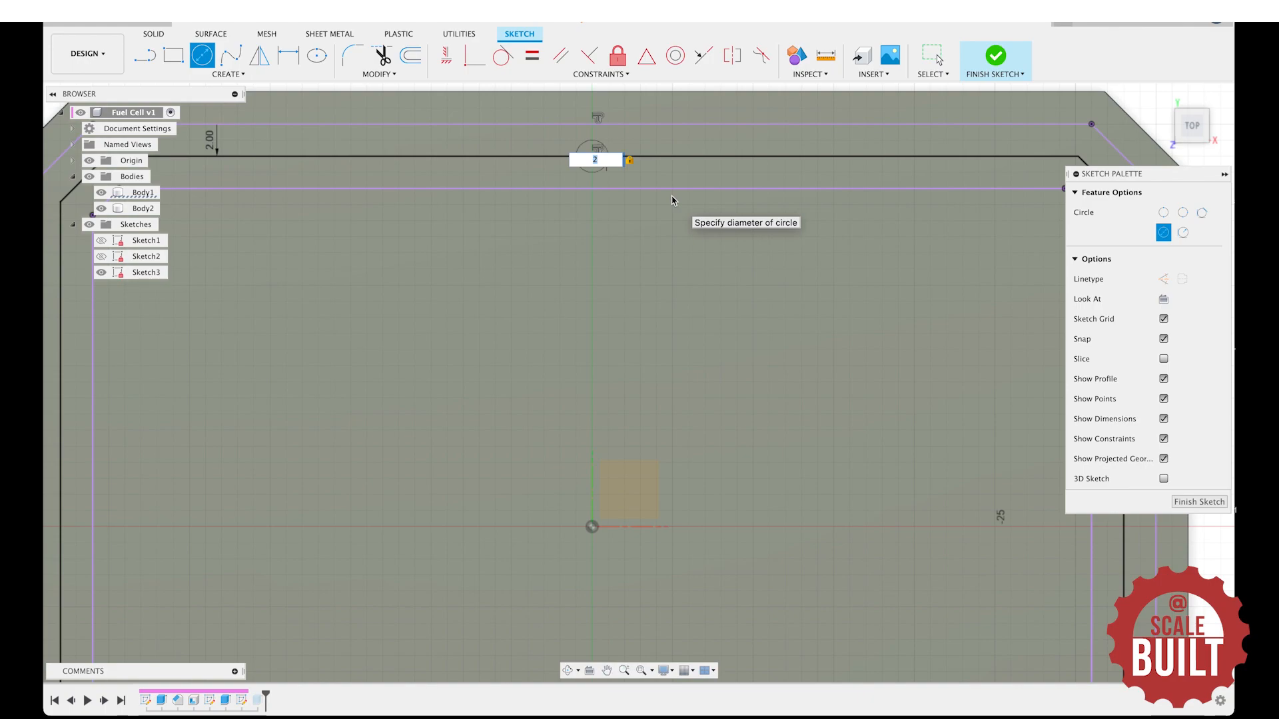
key(Return)
key(Escape)
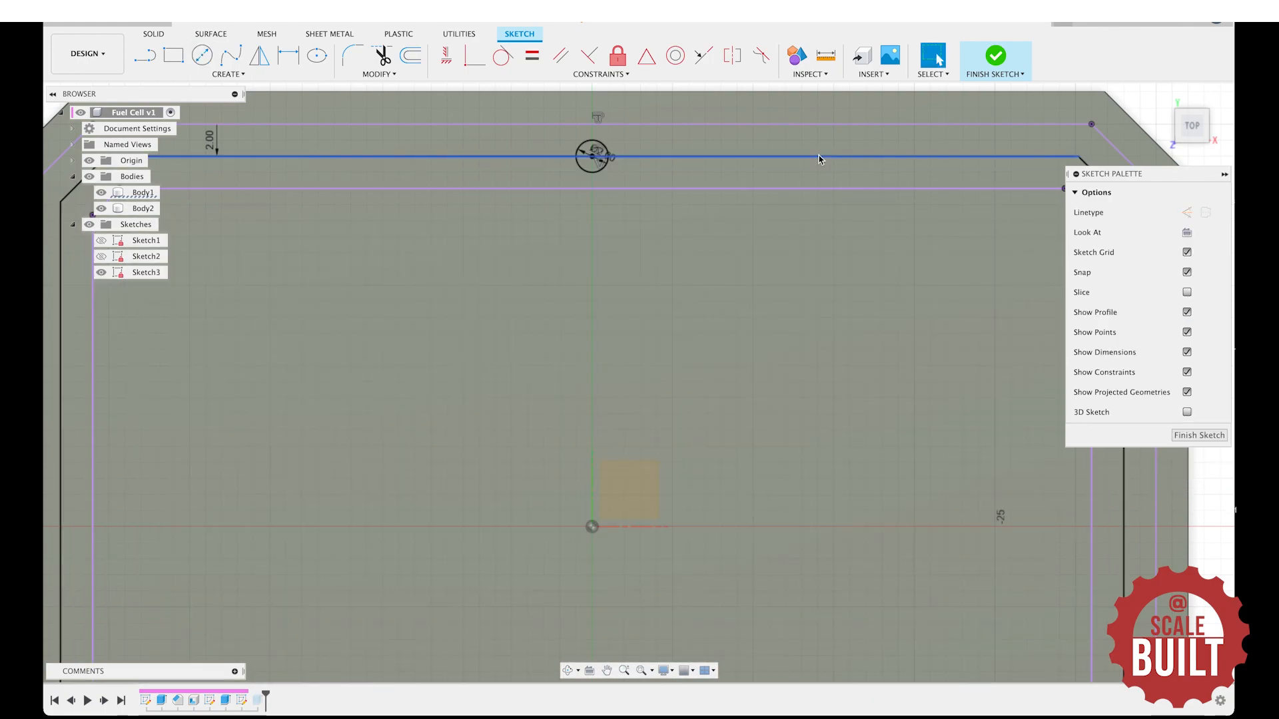
Extrude both halves of the 2 mm circle as an 11 mm deep cut through the lid and into the box rim.
scroll(756, 194, down, 3)
scroll(756, 194, down, 2)
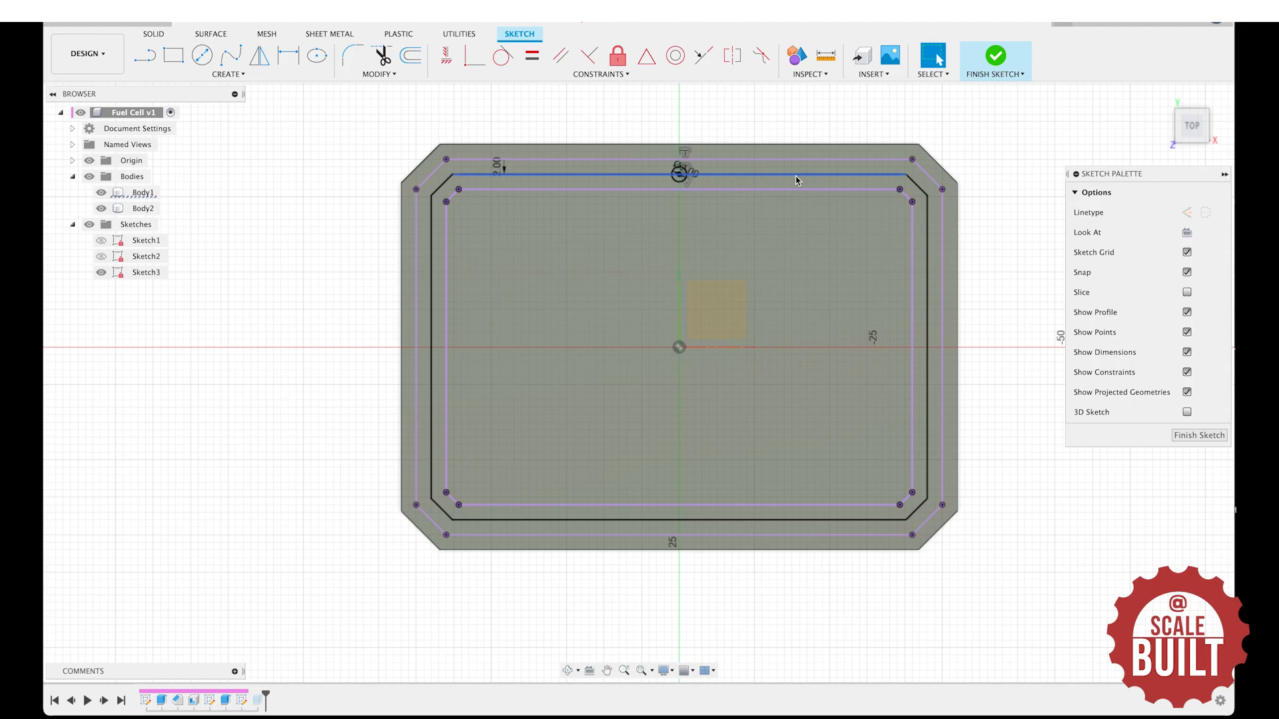
scroll(741, 176, up, 3)
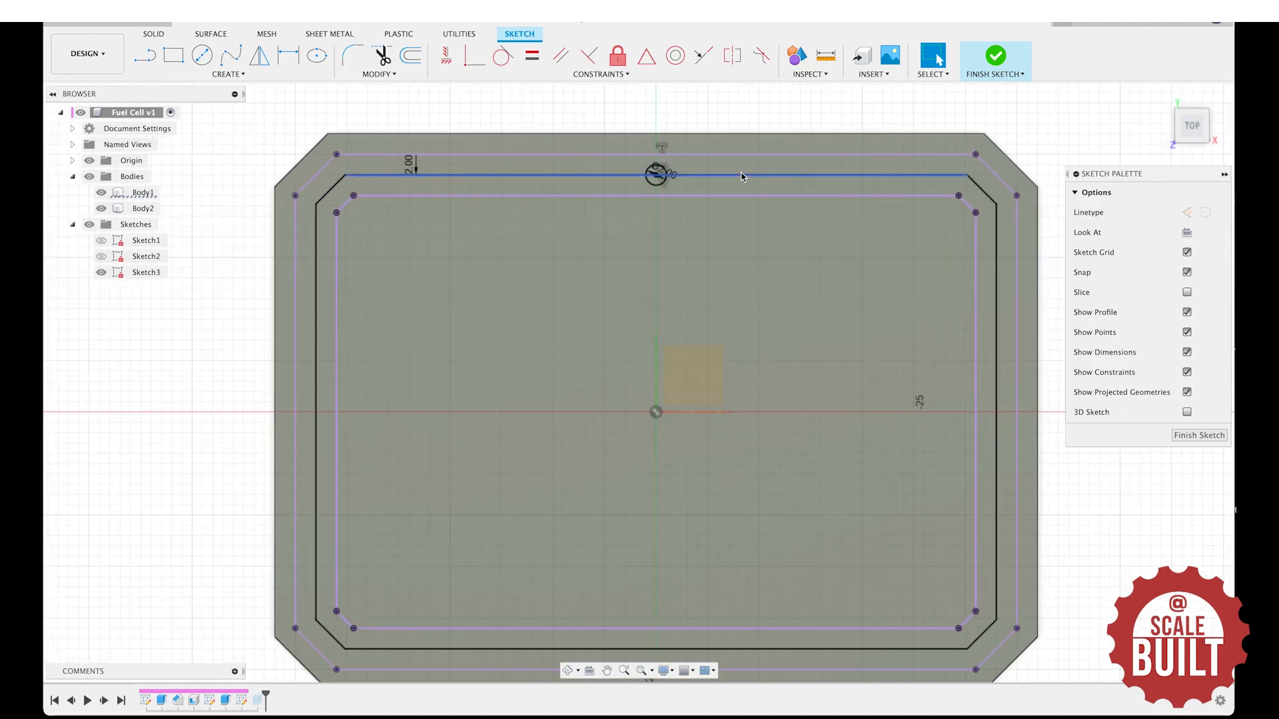
scroll(742, 176, down, 2)
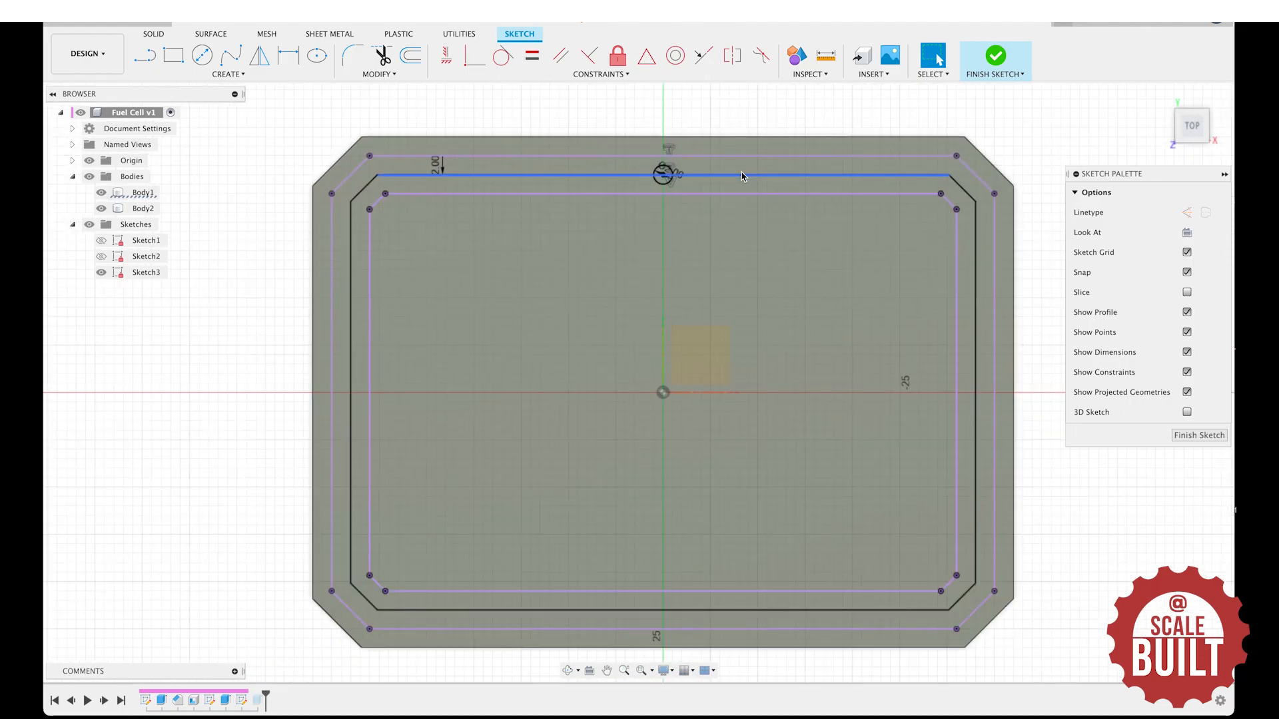
key(q)
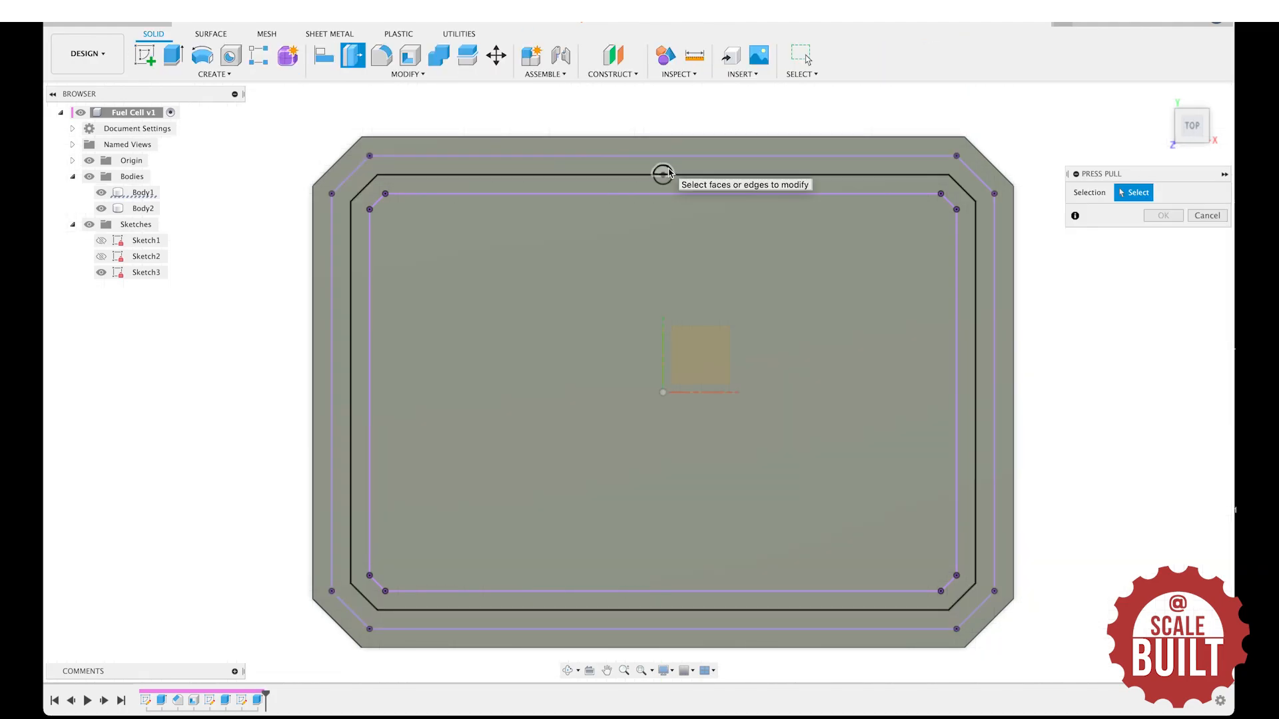
click(666, 174)
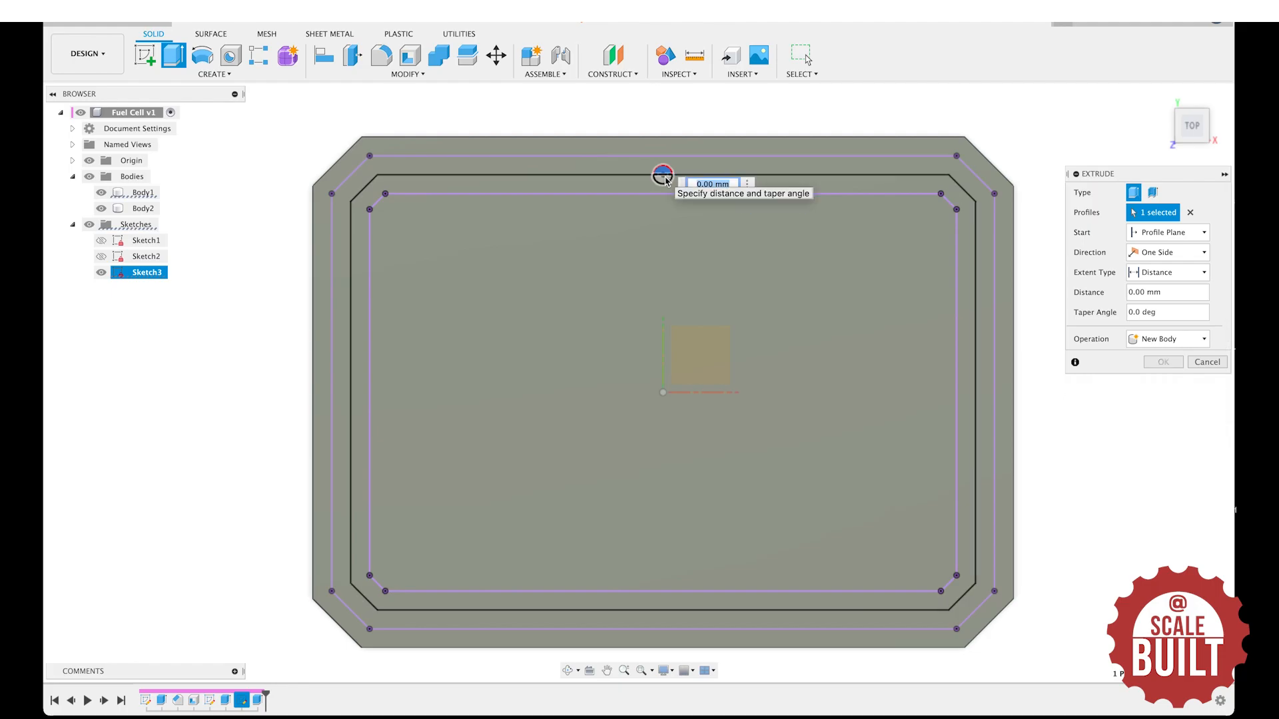
mouse_move(1196, 129)
drag(1186, 126, 1016, 124)
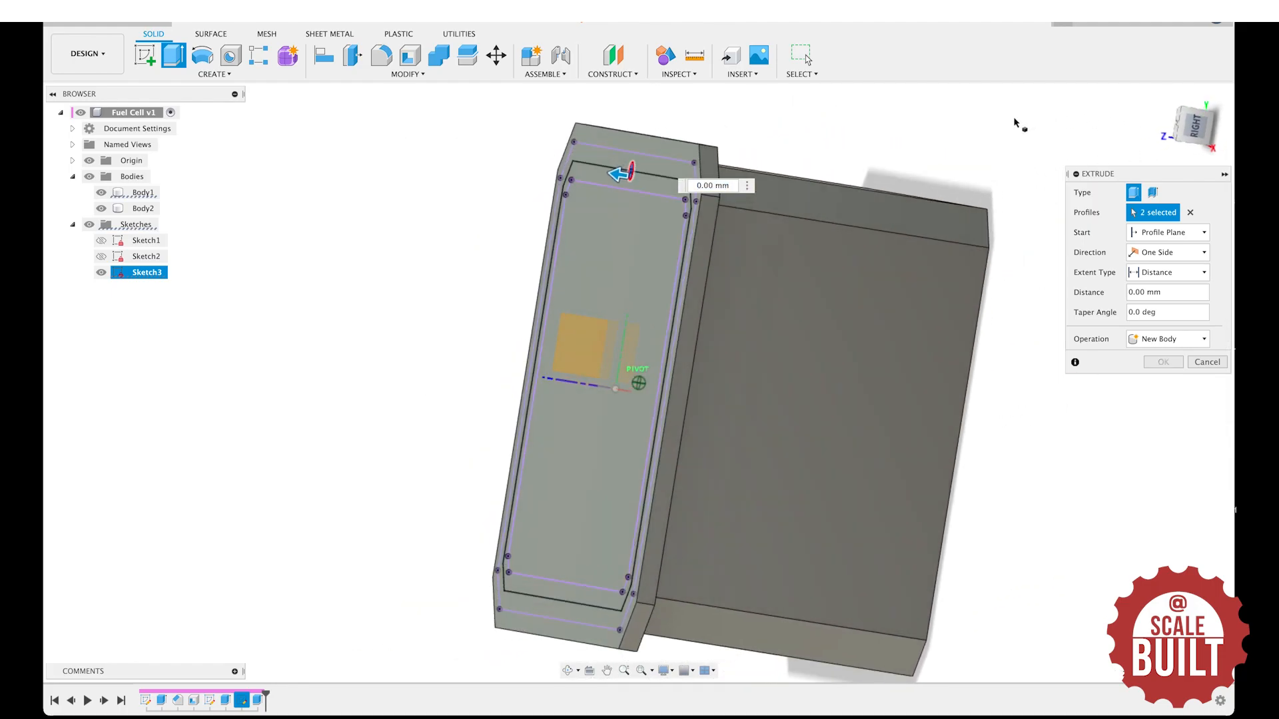
drag(1214, 122, 1192, 149)
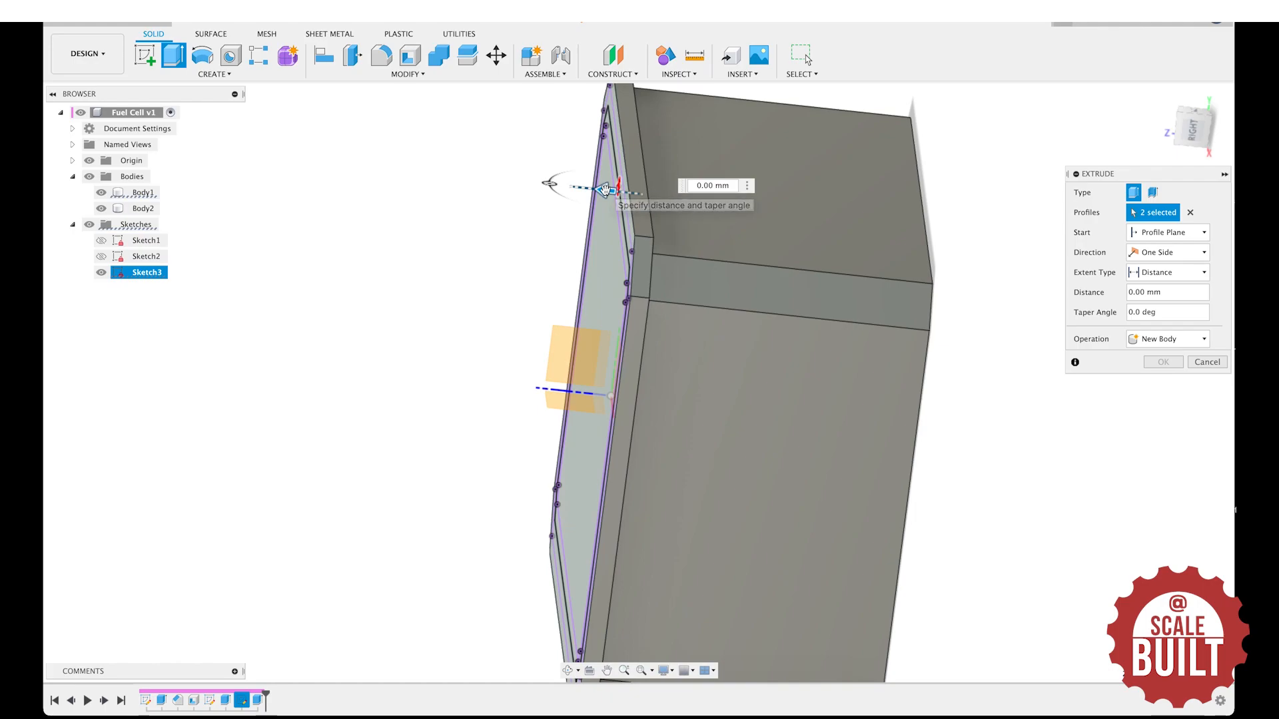
drag(605, 189, 708, 197)
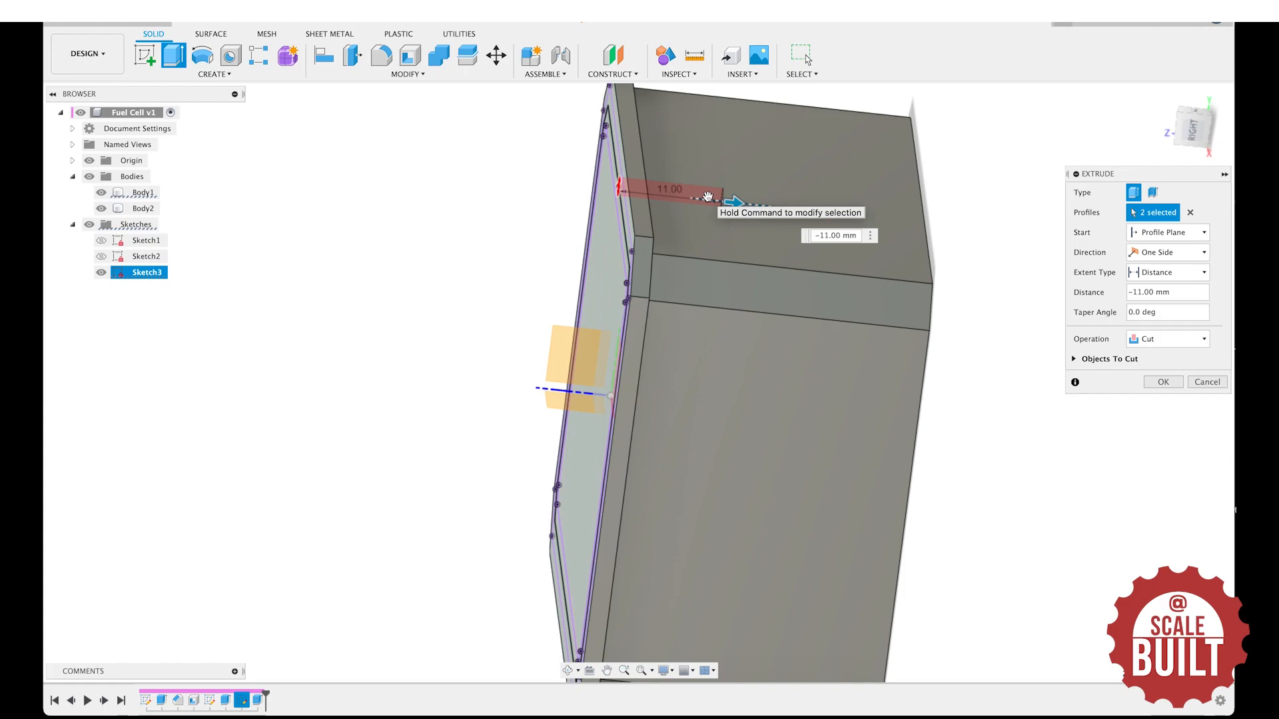
drag(707, 197, 708, 197)
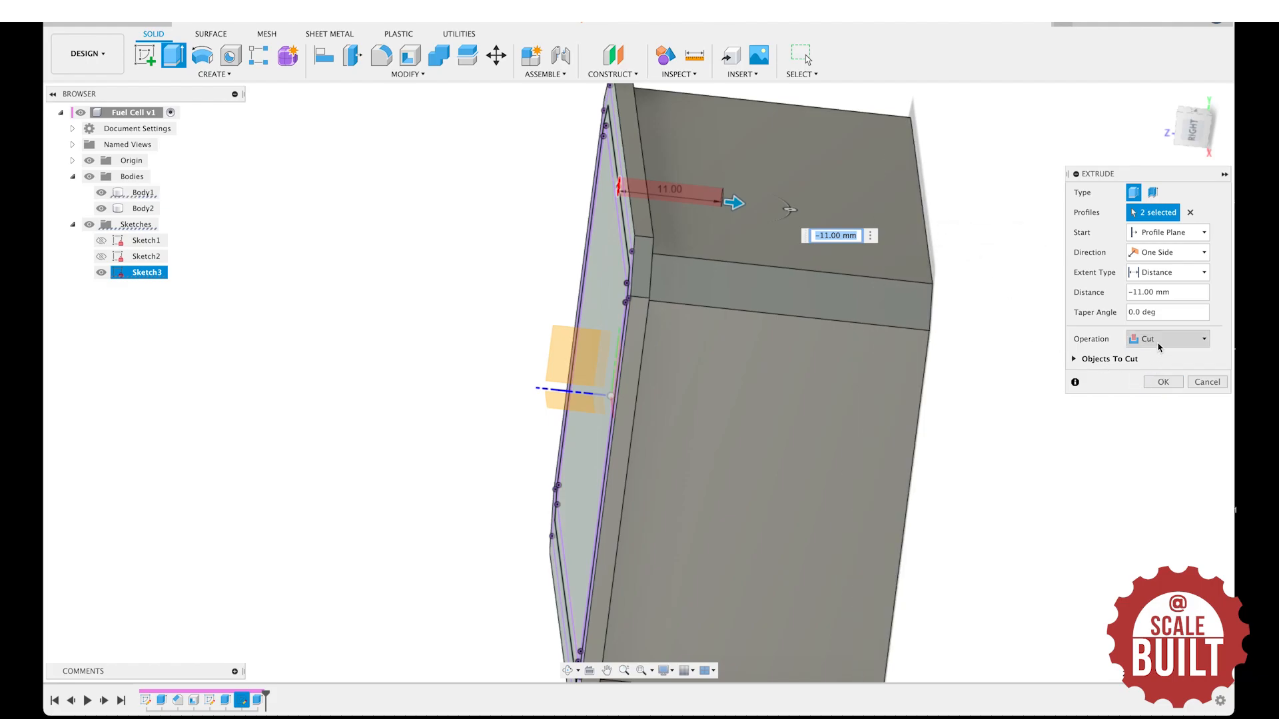
click(1163, 383)
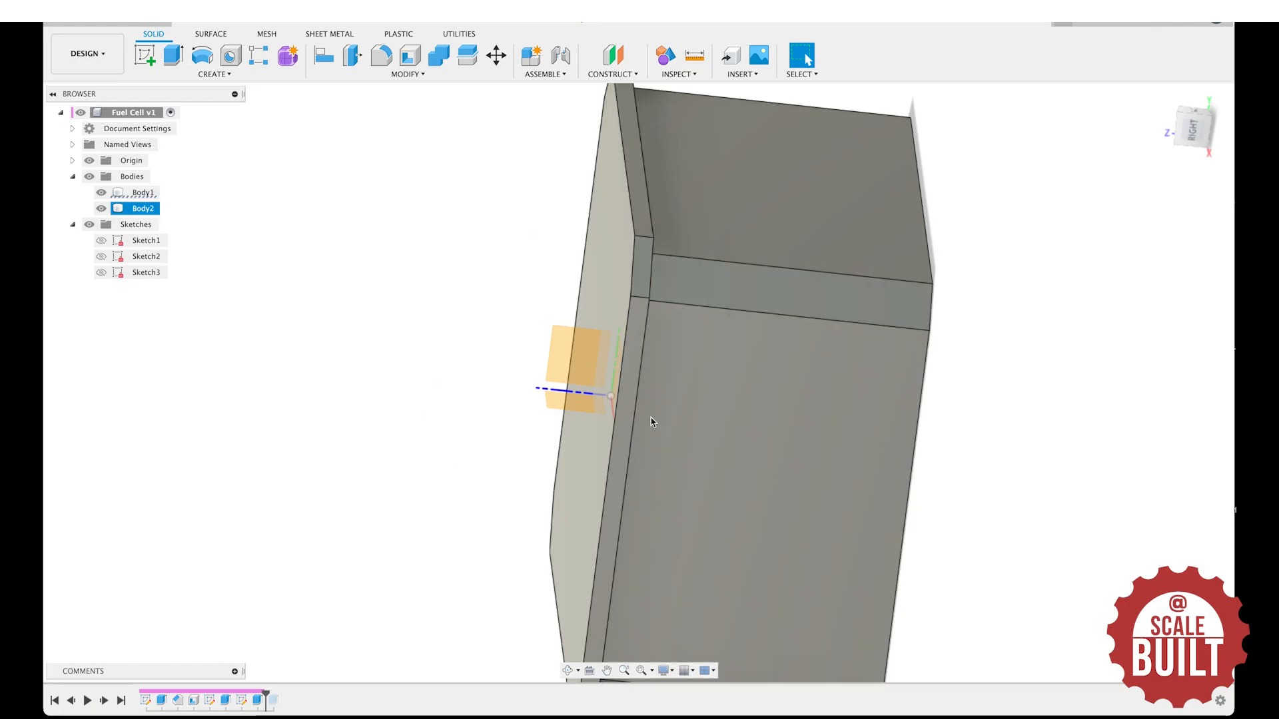
Roll the timeline forward past the hole cut and inspect the hole by isolating the box and the lid, leaving both bodies visible.
mouse_move(1183, 126)
mouse_down()
mouse_move(1235, 125)
mouse_move(1160, 105)
mouse_move(931, 126)
mouse_move(583, 186)
mouse_move(400, 563)
mouse_up()
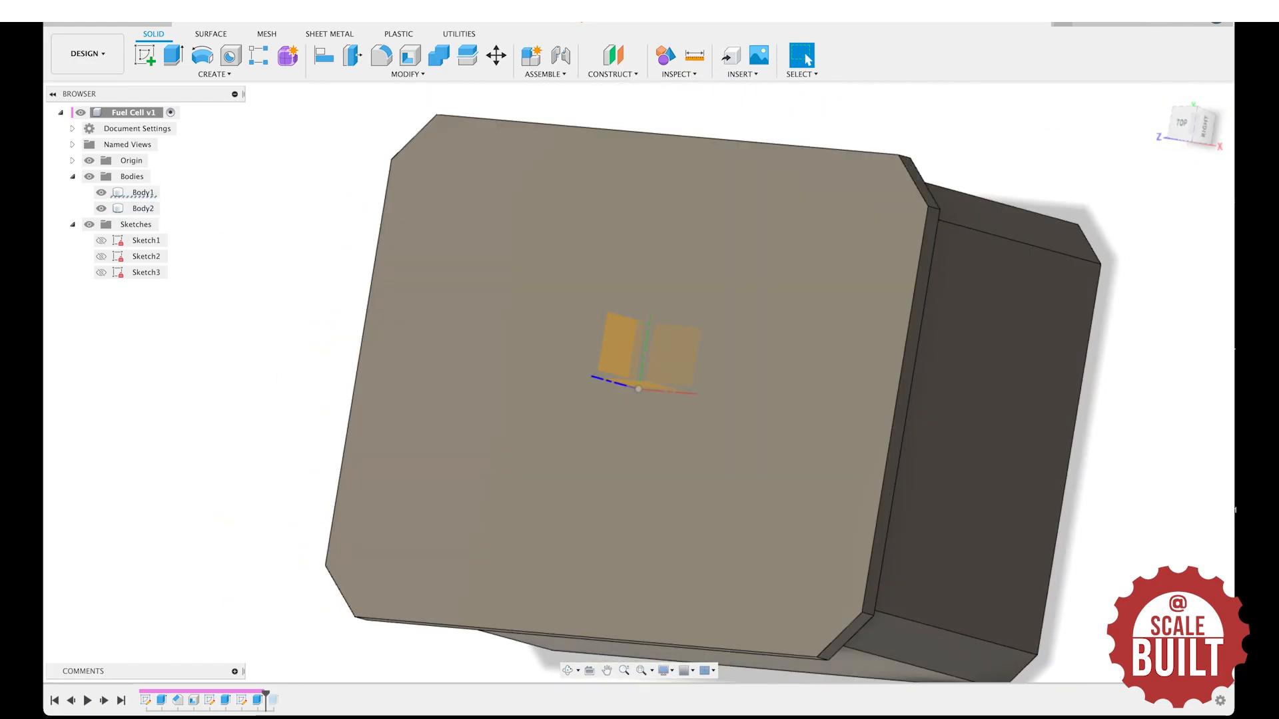
drag(266, 695, 282, 694)
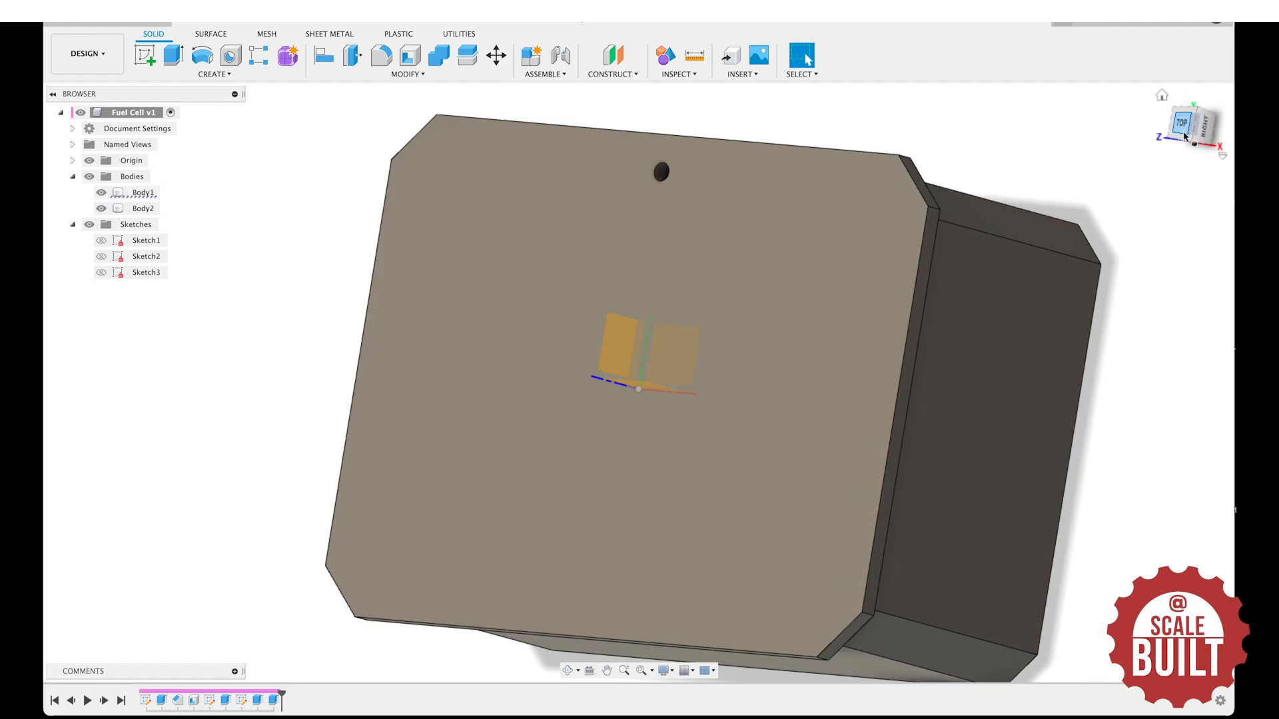
mouse_move(1185, 136)
mouse_down()
mouse_move(1062, 131)
mouse_move(1142, 121)
mouse_up()
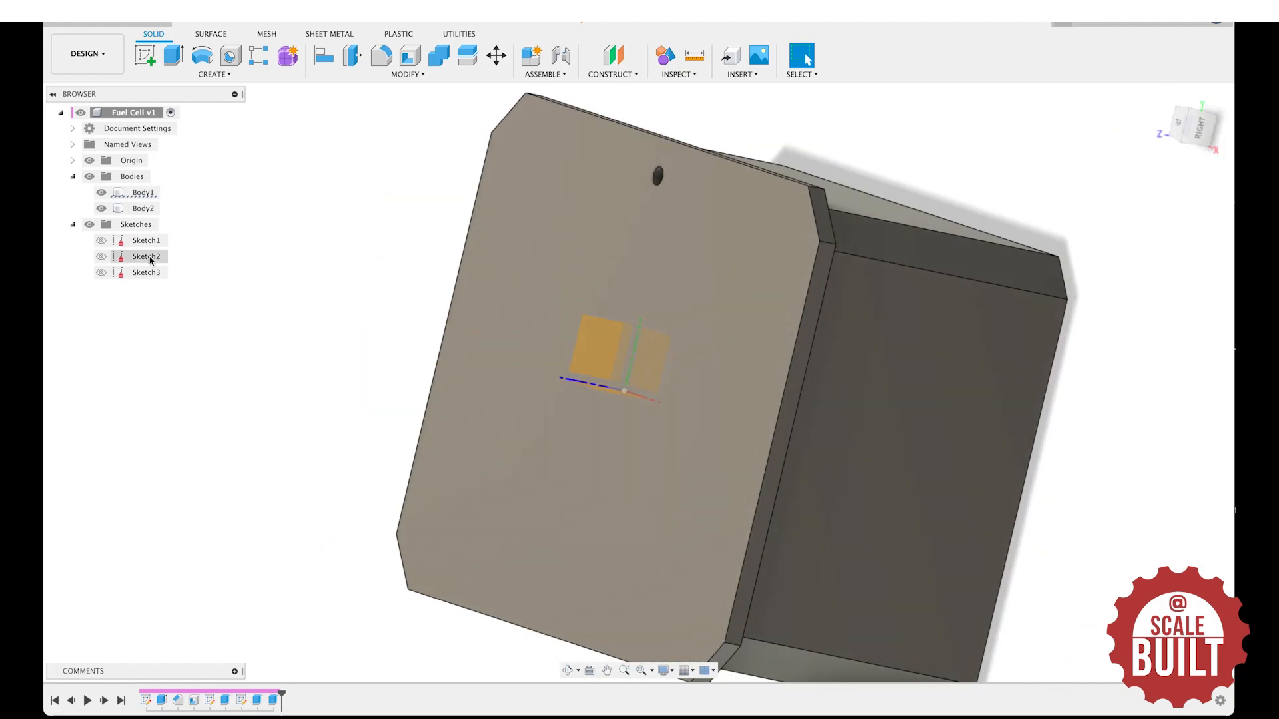
click(100, 210)
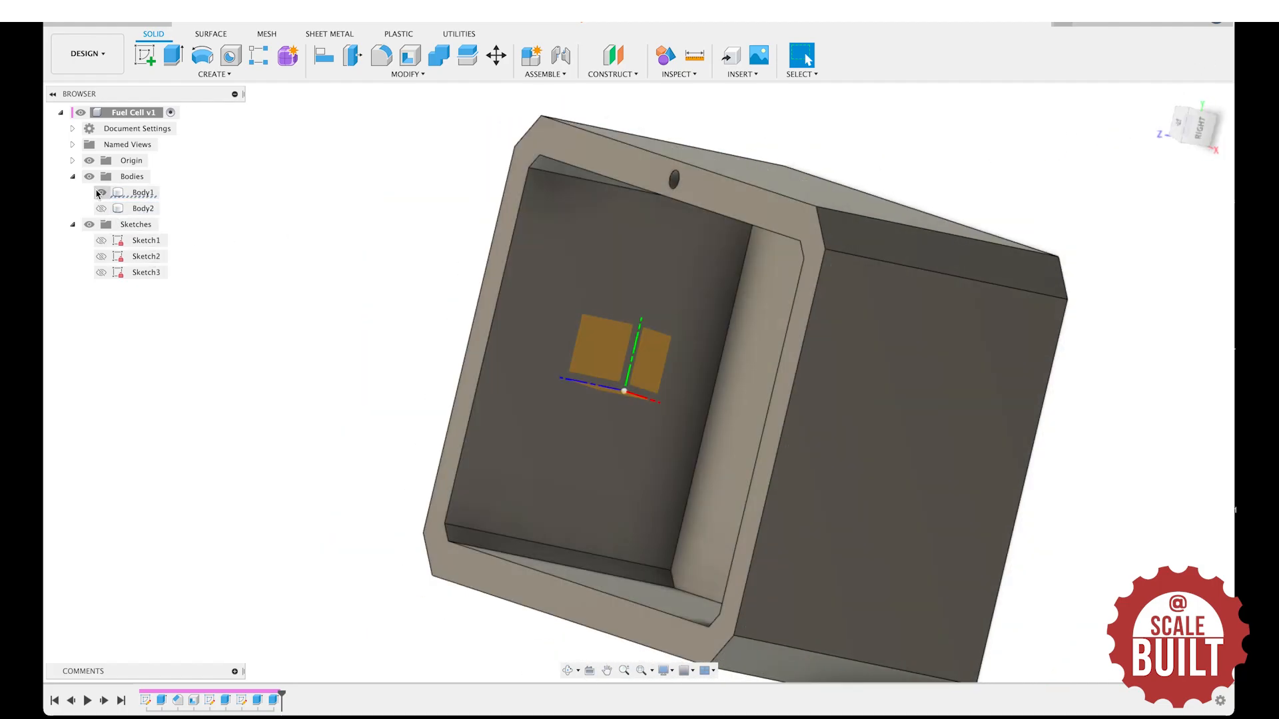
click(101, 193)
click(101, 208)
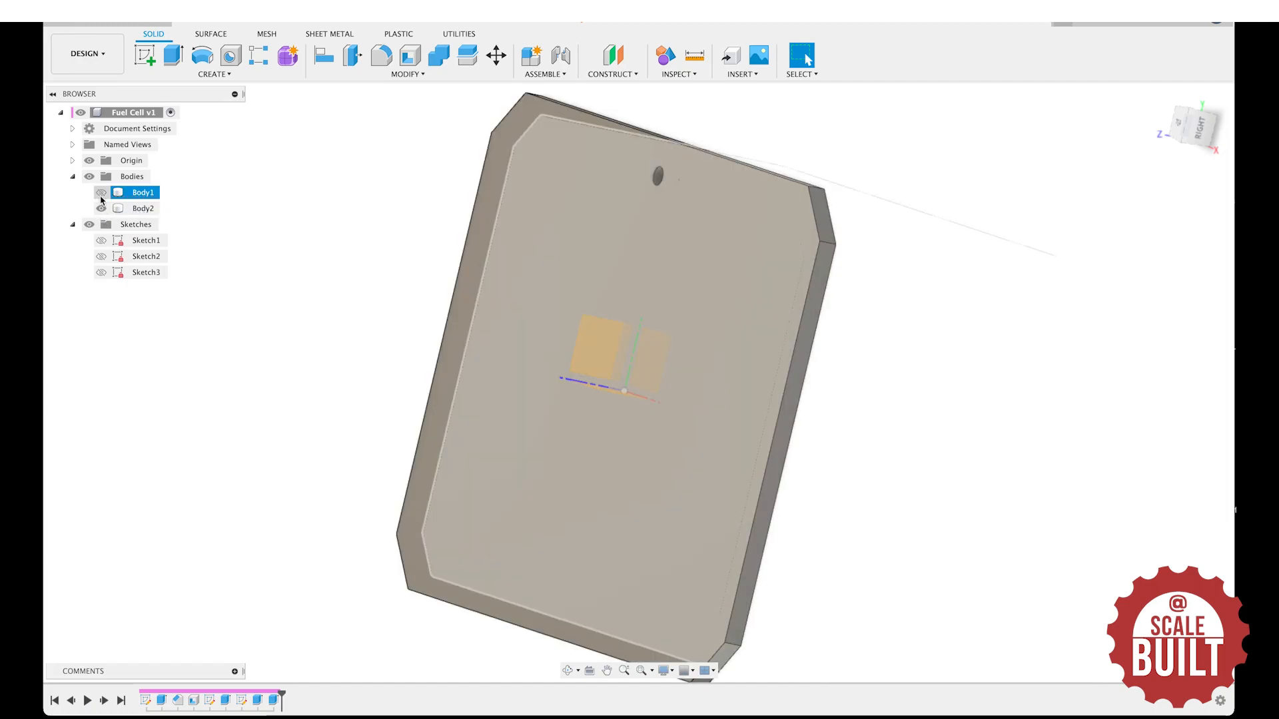
click(100, 194)
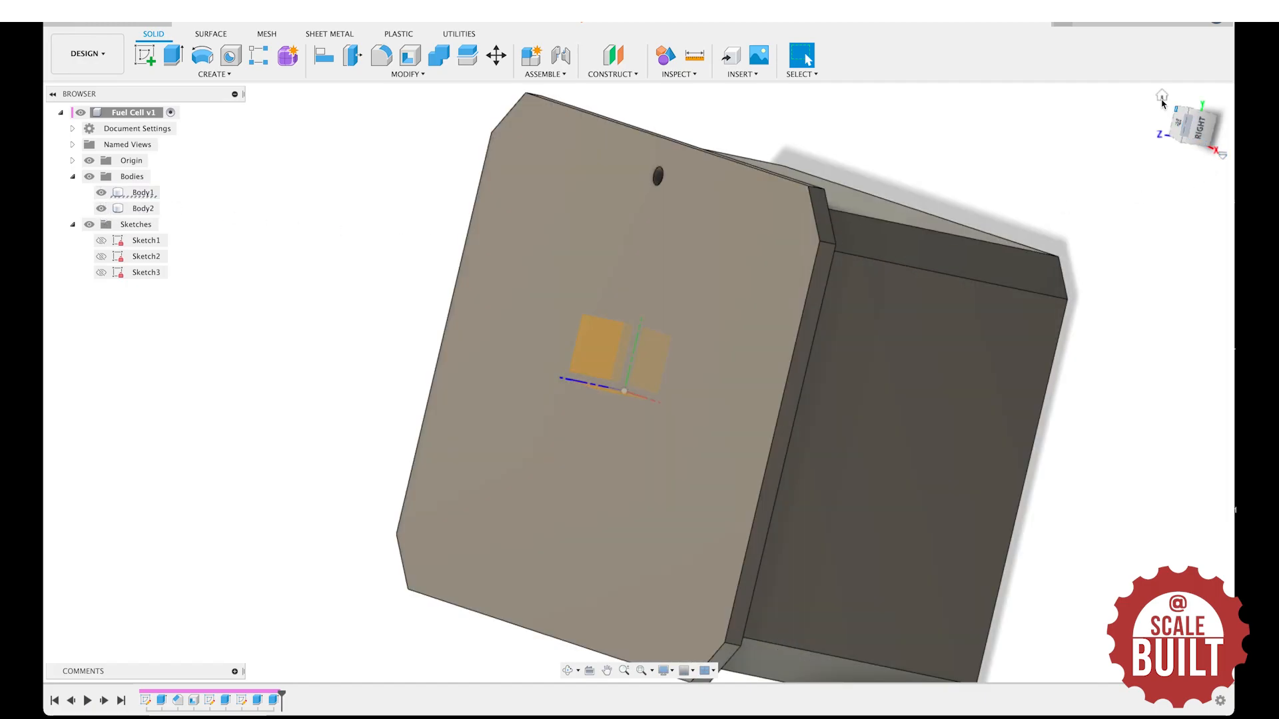
click(1160, 97)
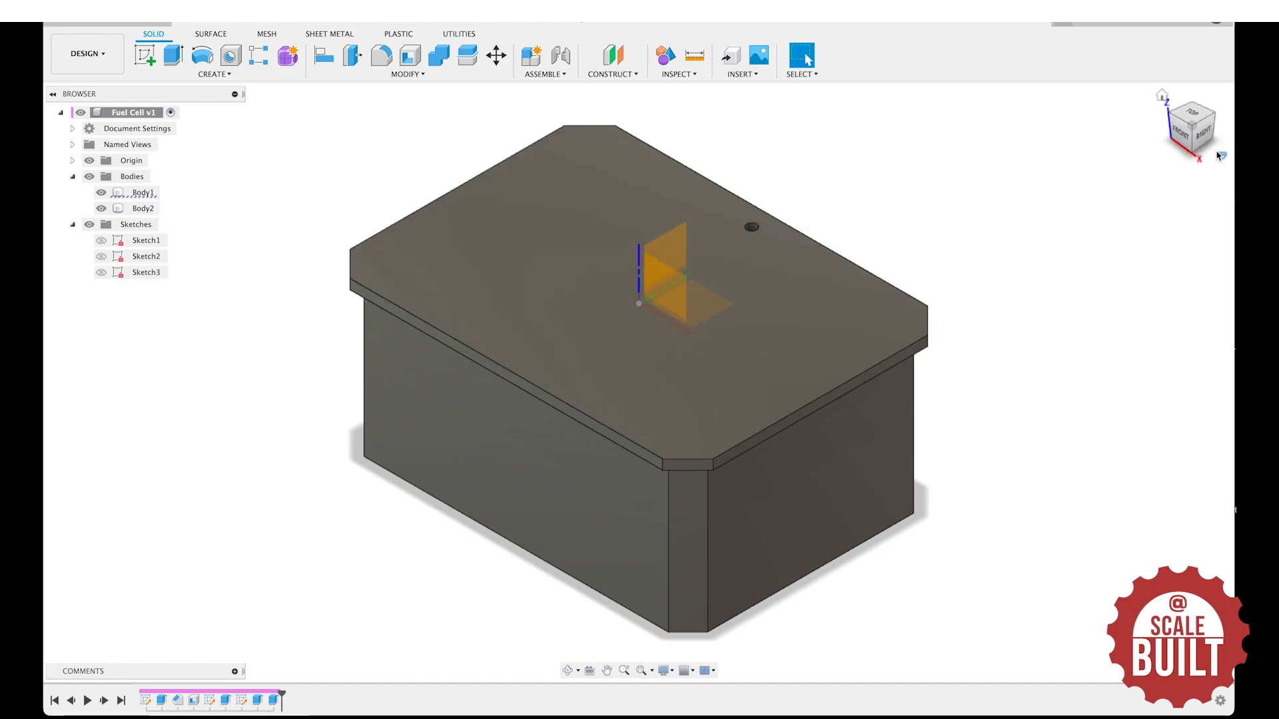
Make the lid's outline sketch, Sketch3, visible again.
scroll(619, 120, up, 3)
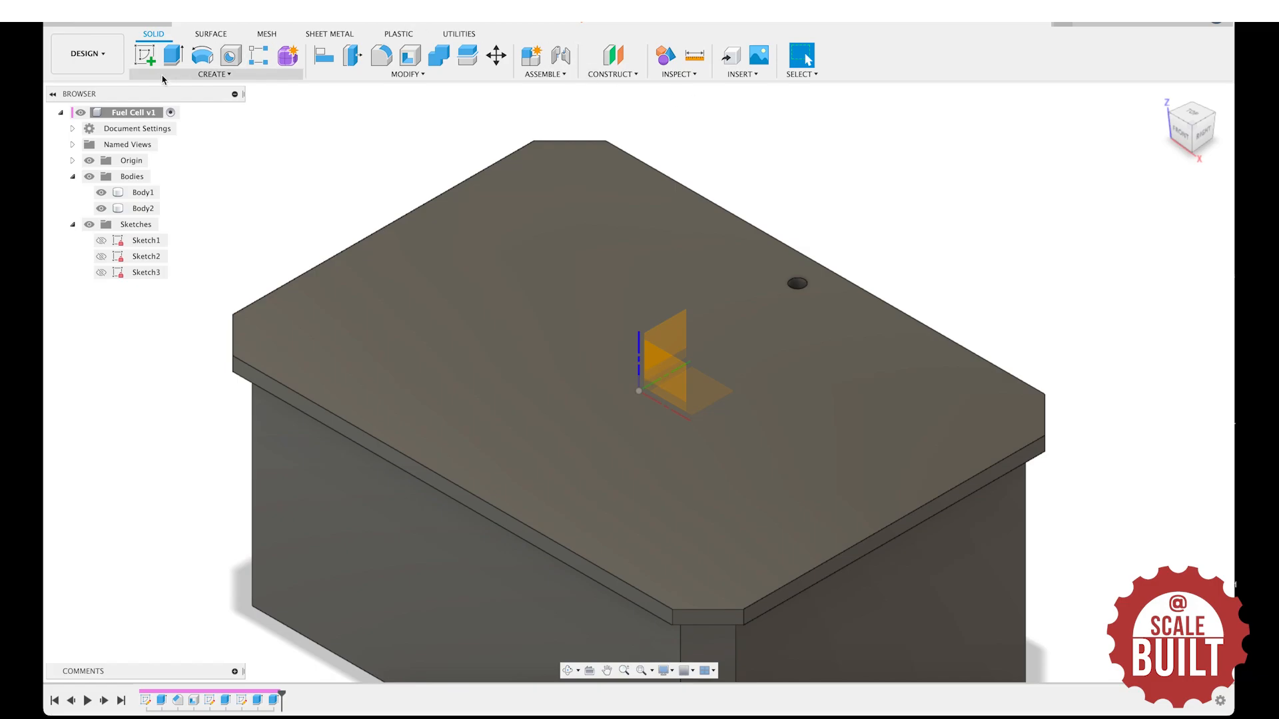
click(104, 273)
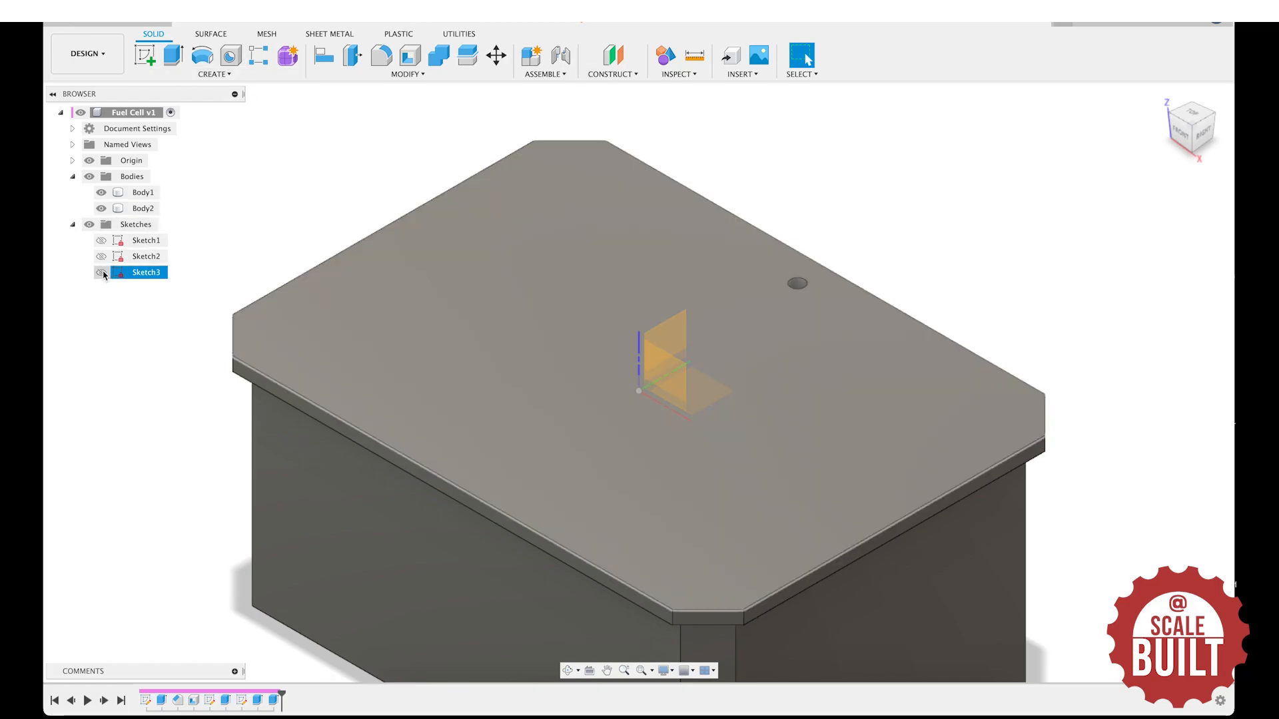
click(101, 272)
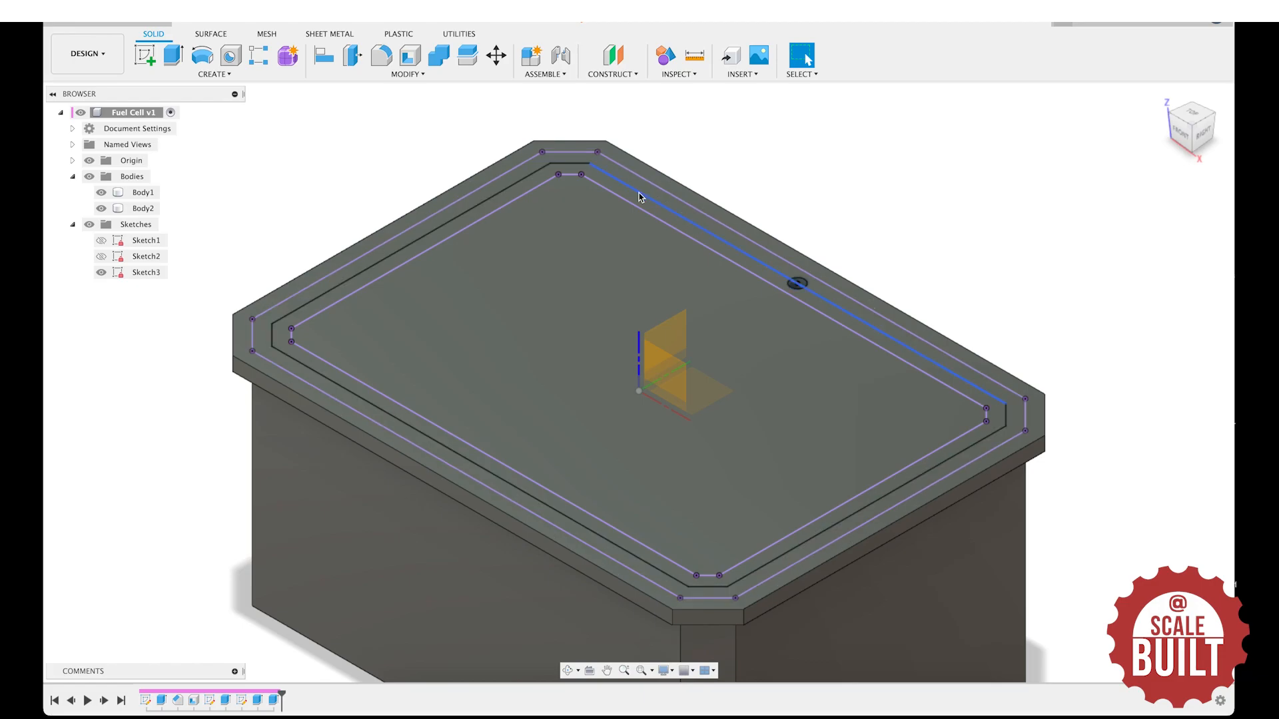
Set up a Pattern on Path of the hole cut feature along the offset outline, extending 108.686 mm to the midpoint of the opposite edge.
click(197, 77)
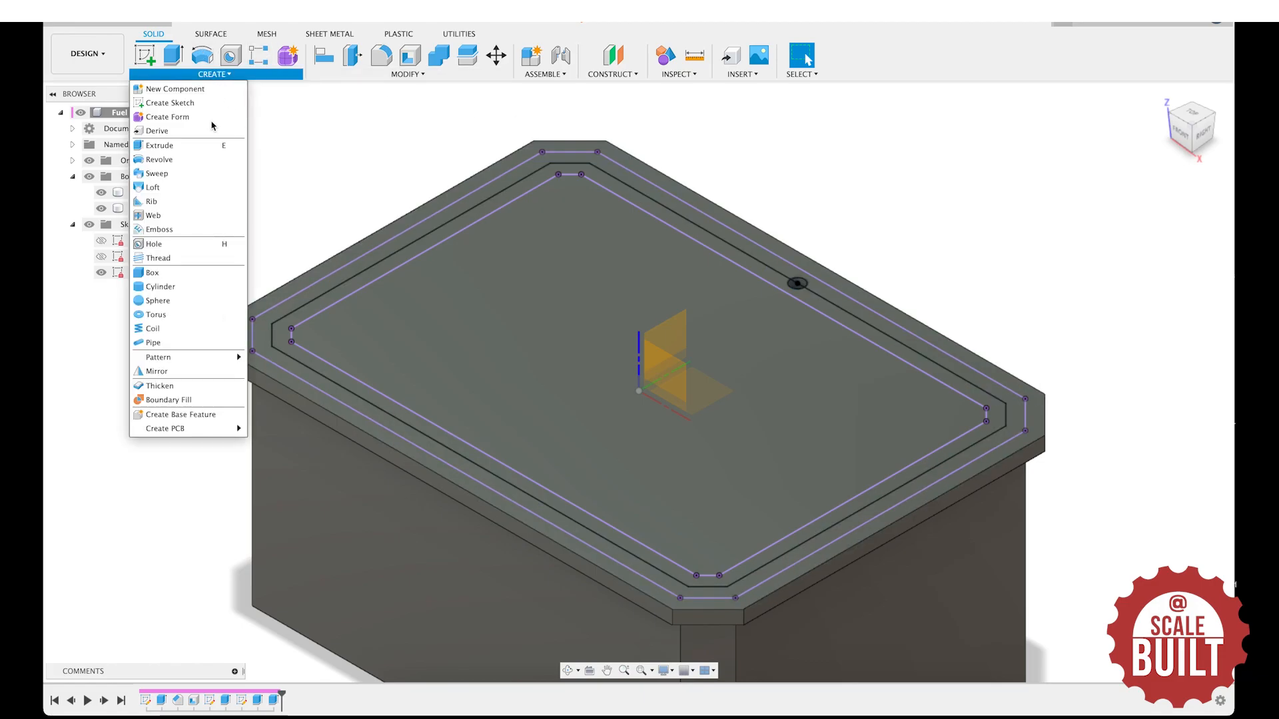
mouse_move(194, 364)
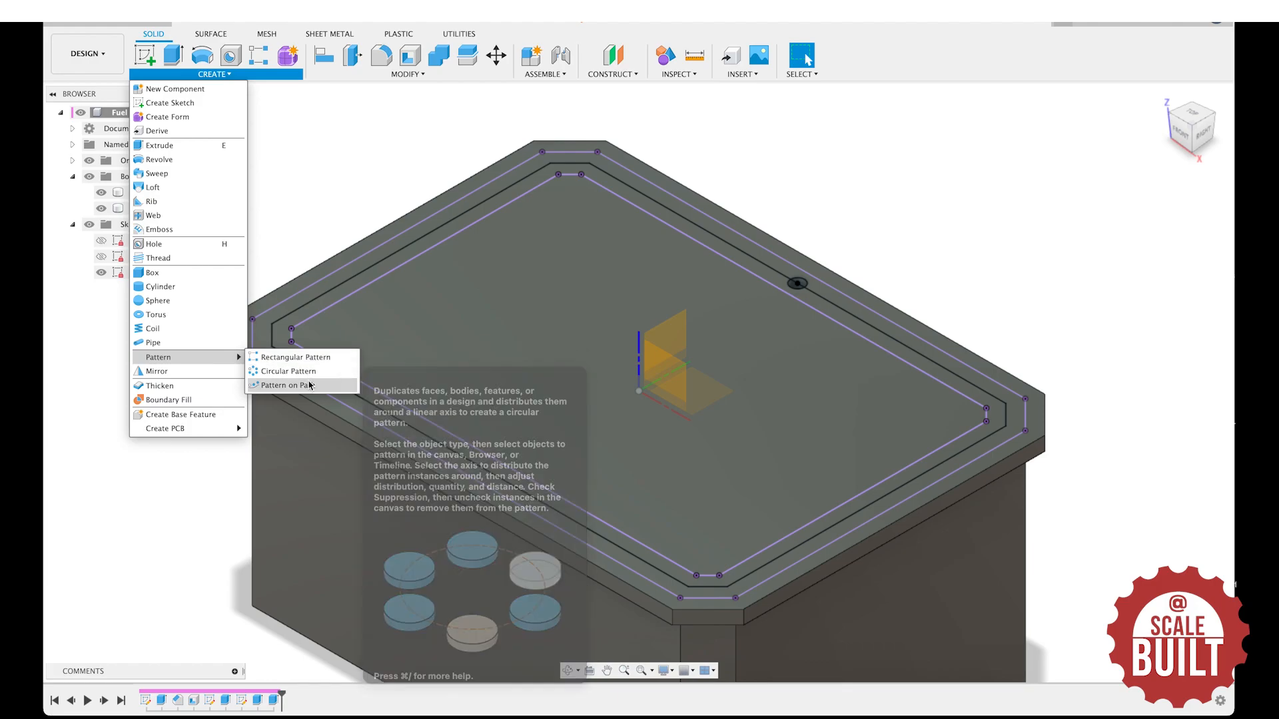
click(288, 385)
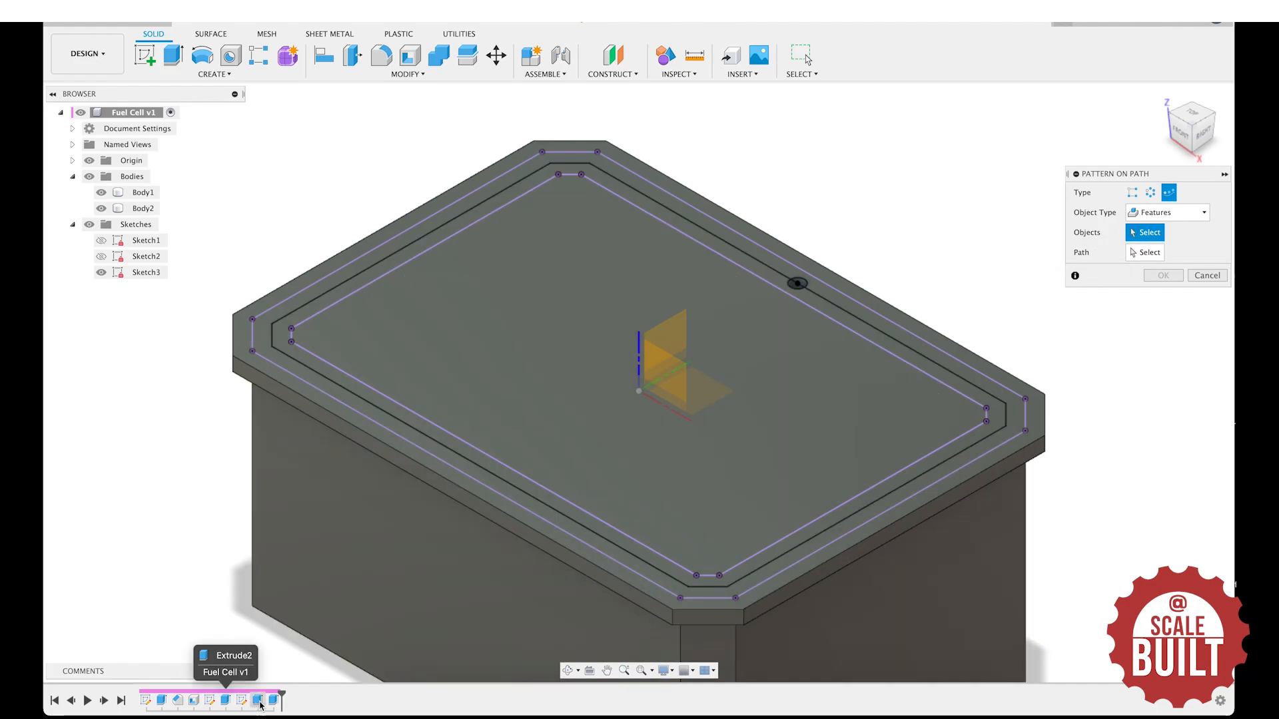
click(273, 700)
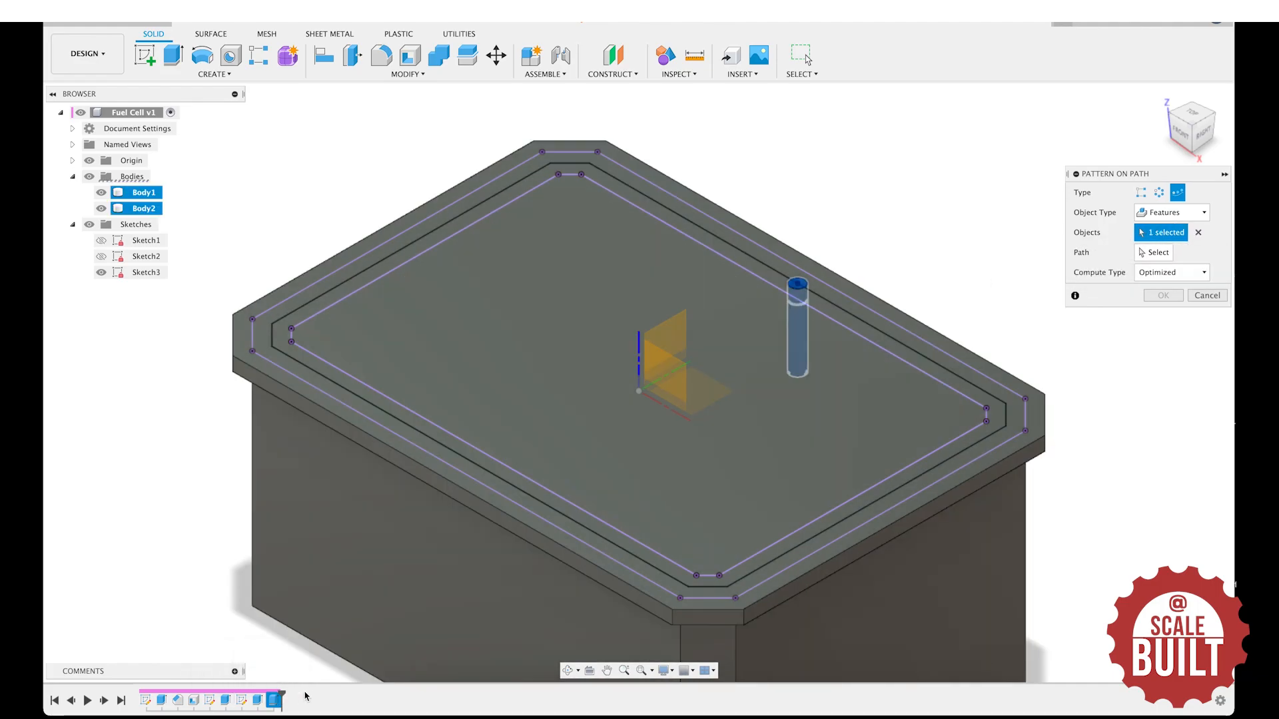
click(1171, 255)
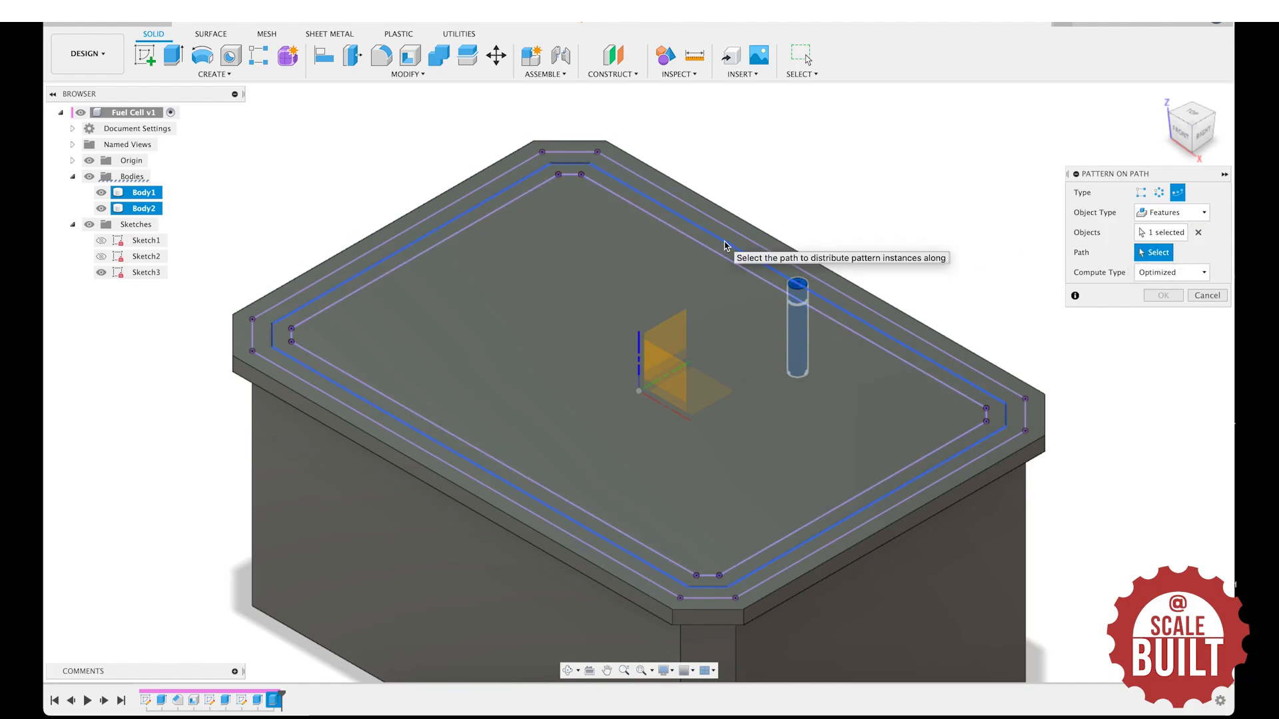
click(725, 246)
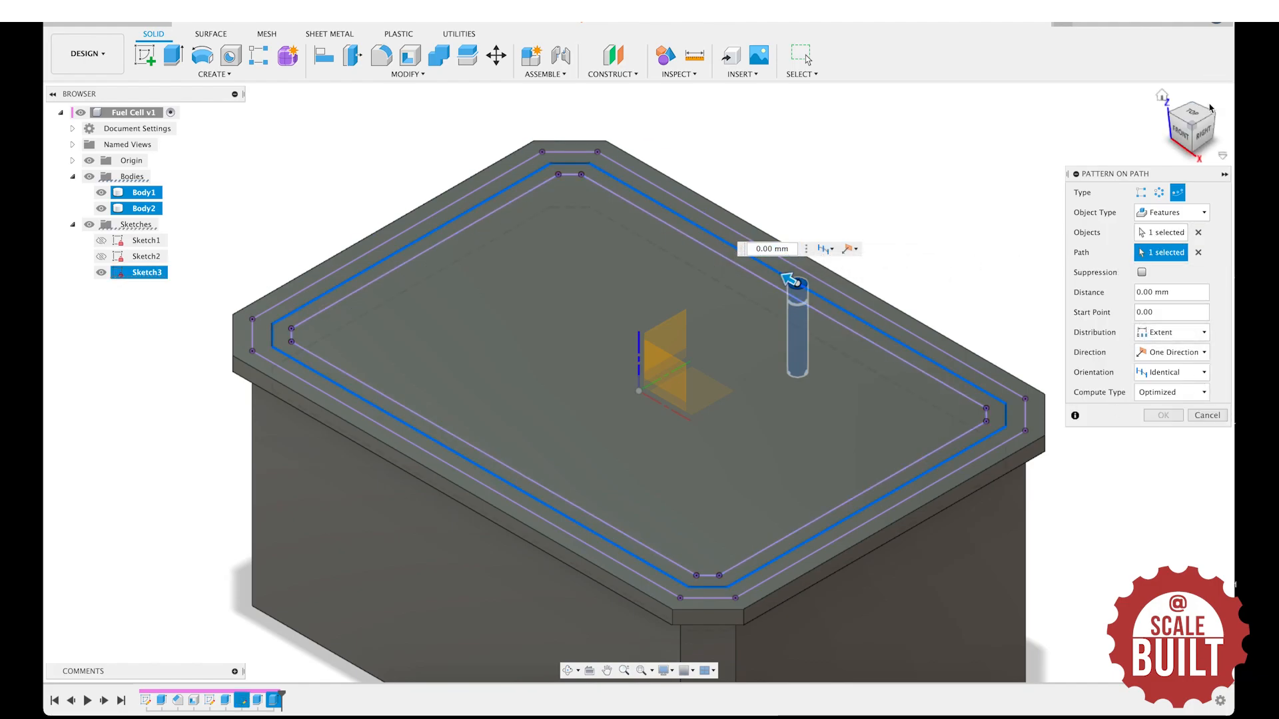
click(1195, 117)
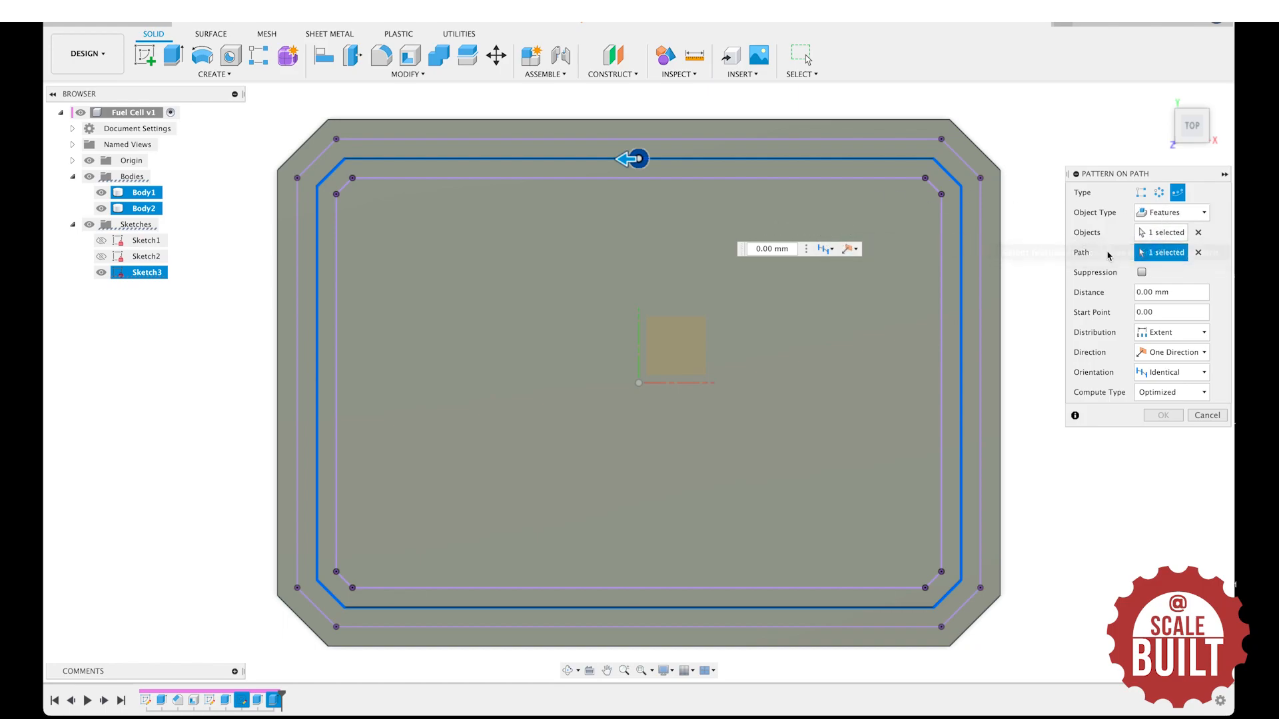
drag(628, 159, 622, 631)
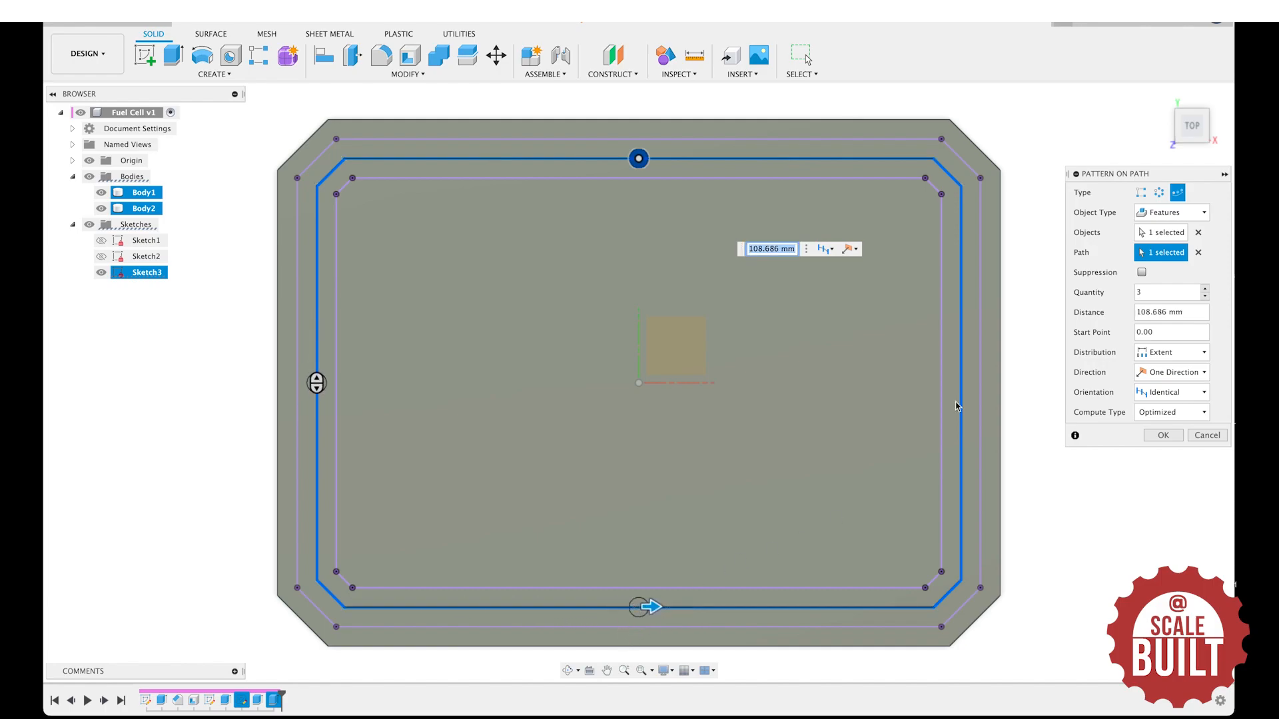
Set the path pattern's quantity to 11 and create the holes along half of the rim.
click(1206, 290)
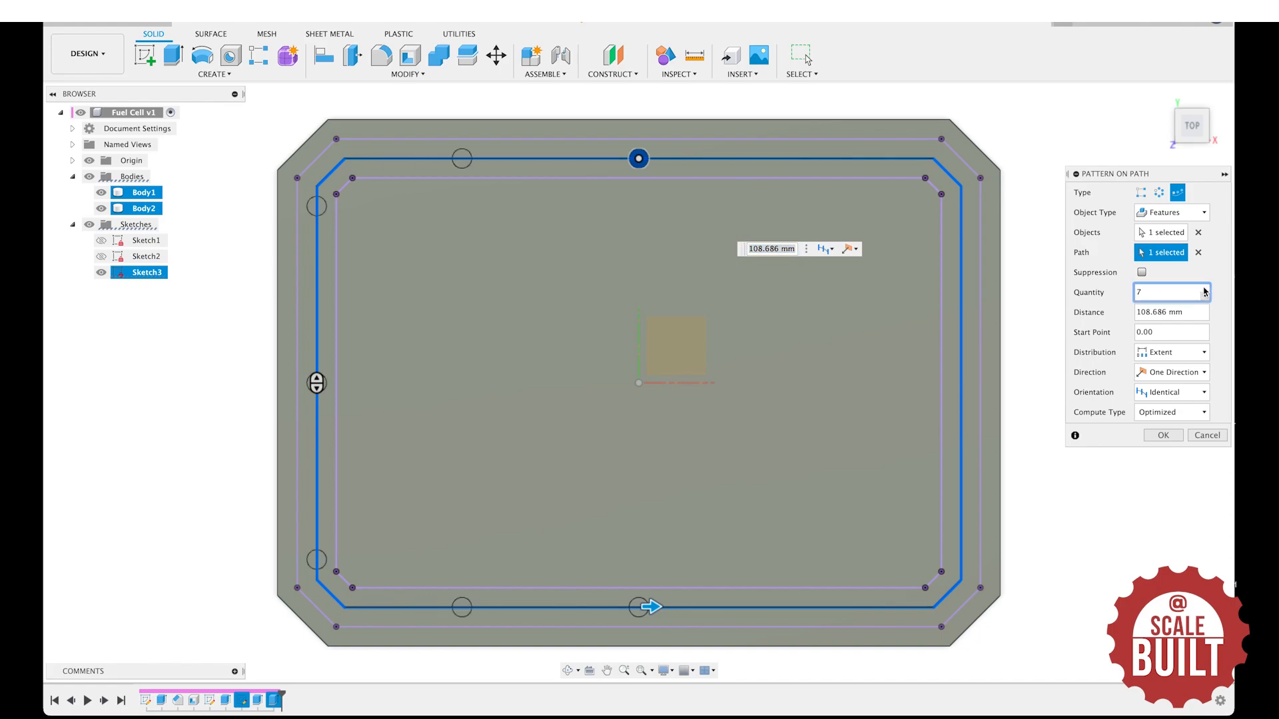
click(1206, 290)
click(1206, 290)
click(1206, 290)
click(1206, 290)
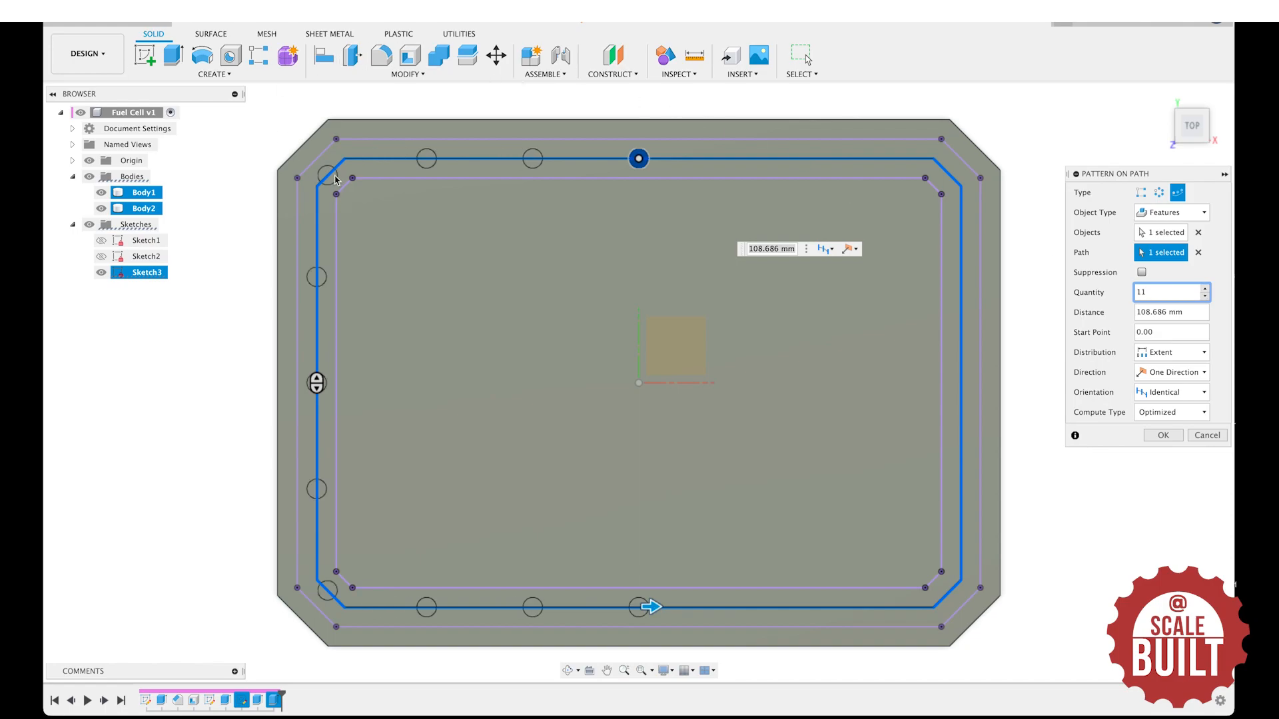
click(1165, 435)
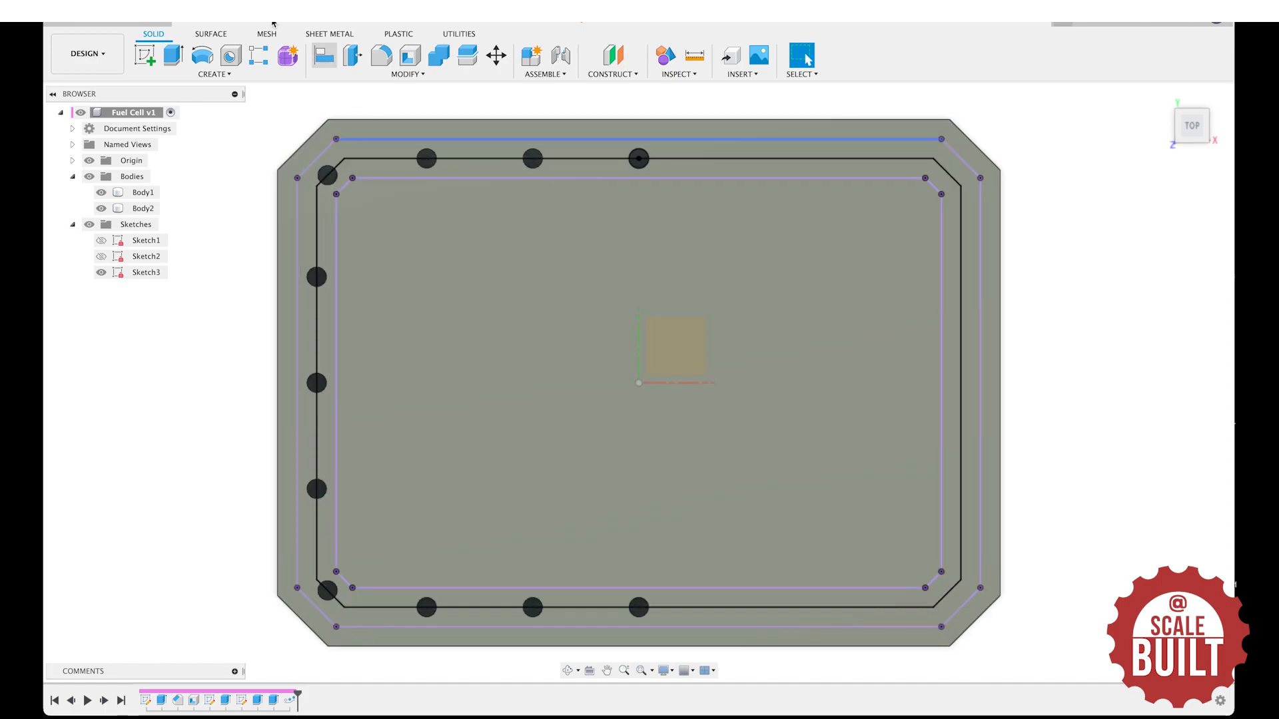
Try to mirror the hole cut together with its path pattern as features about the origin YZ plane.
click(211, 74)
click(175, 367)
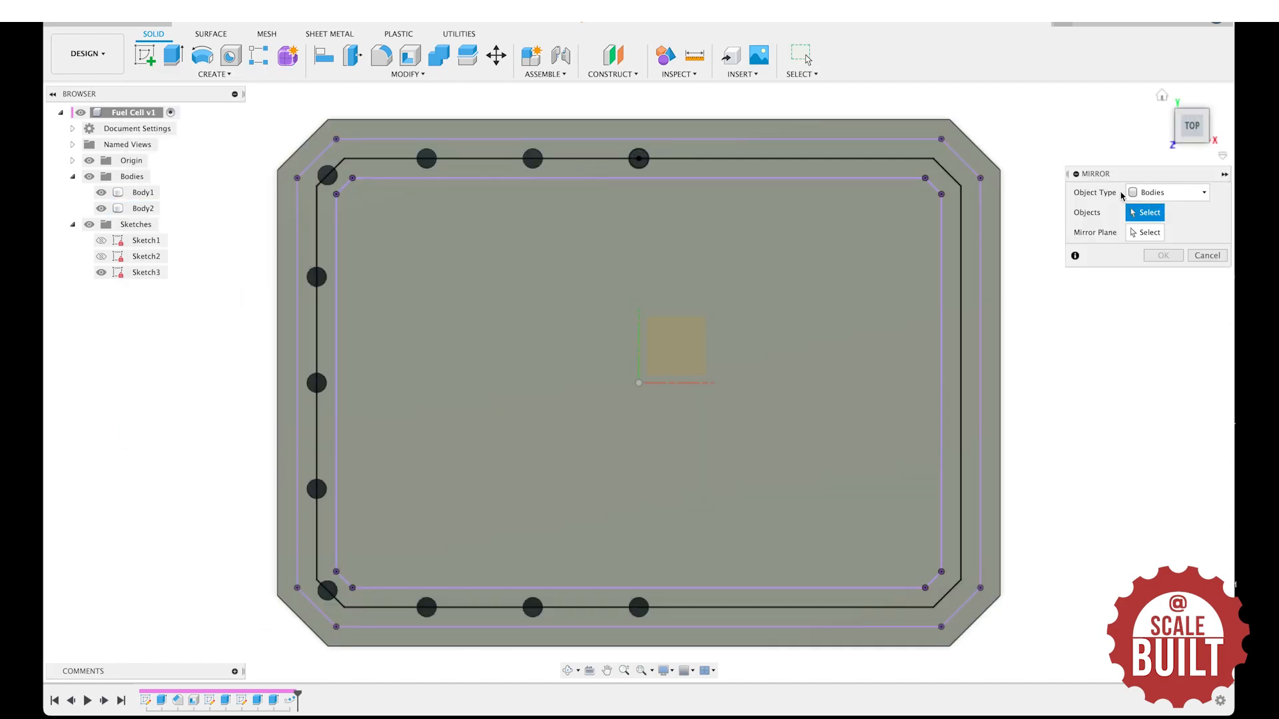
click(1169, 193)
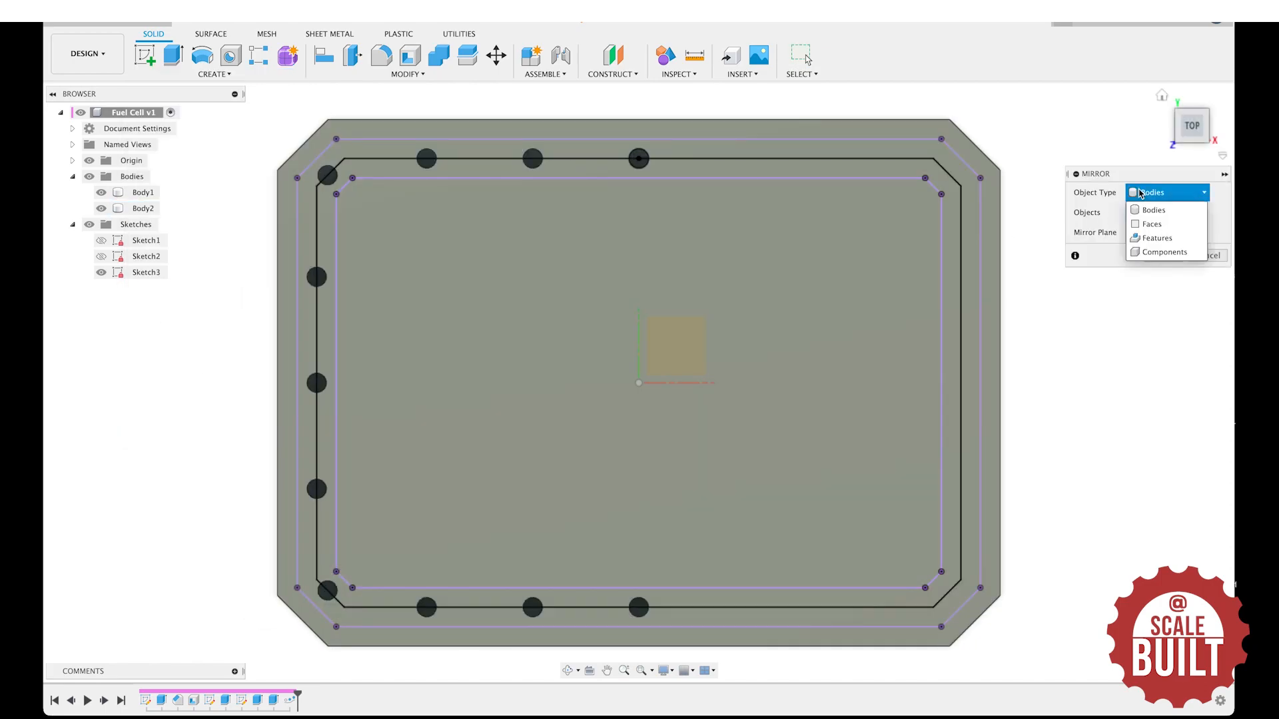
click(1174, 239)
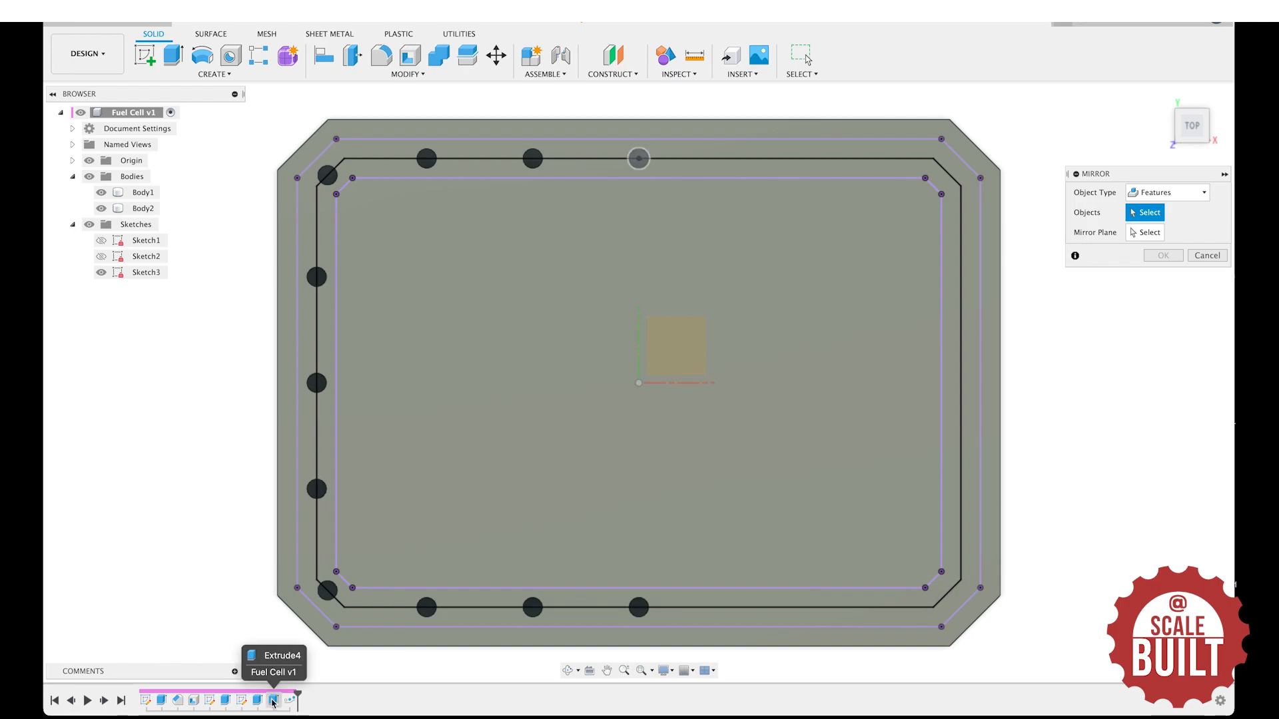
click(273, 701)
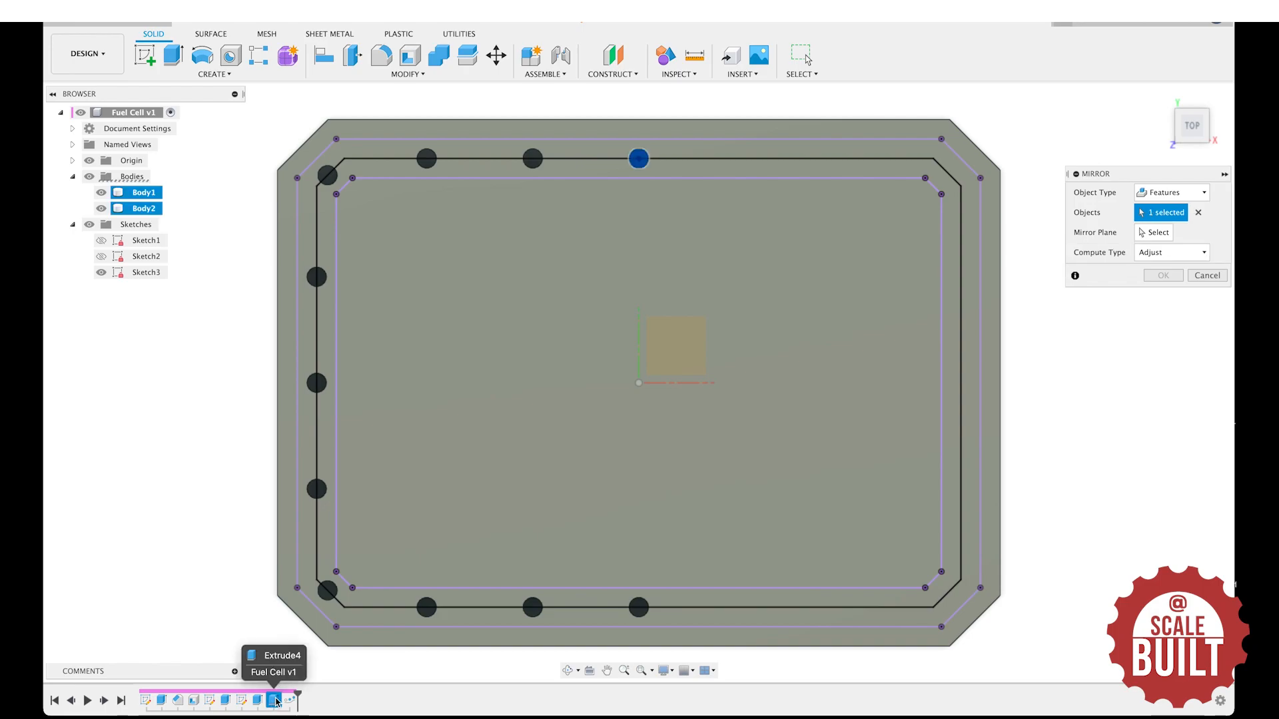
click(288, 701)
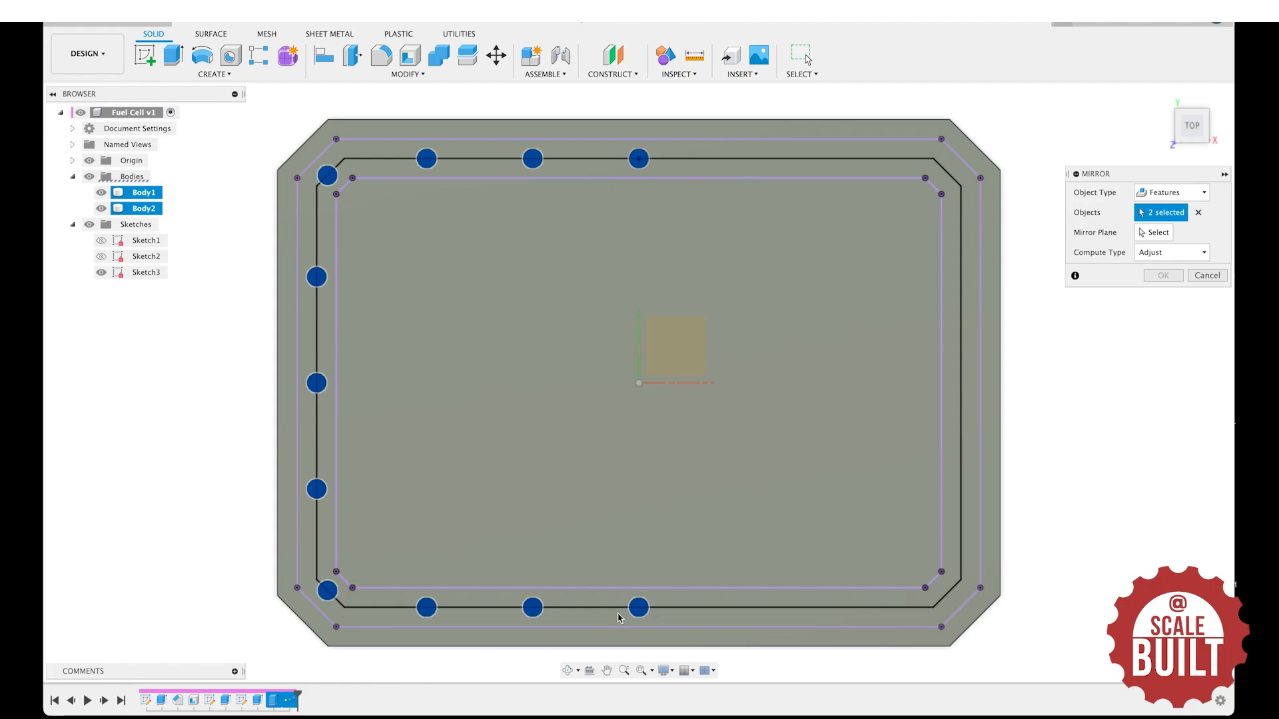
click(1155, 233)
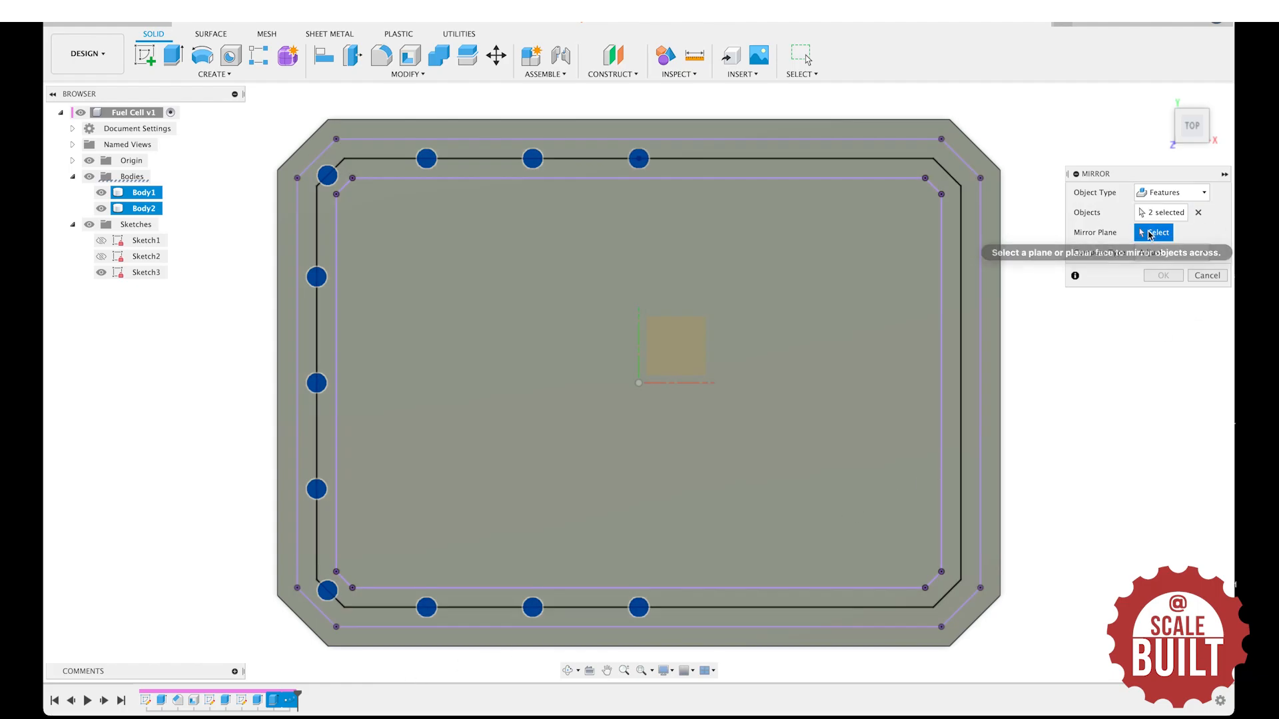
drag(1166, 136, 1051, 156)
click(613, 333)
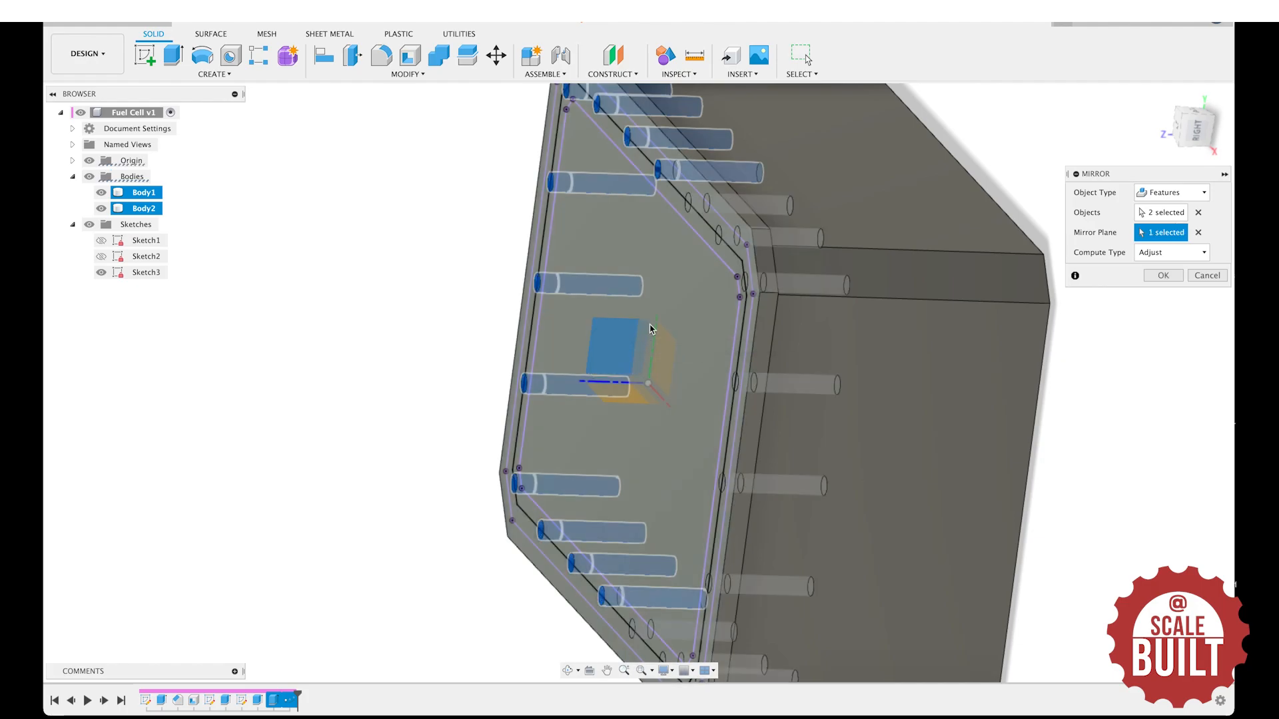
click(1176, 126)
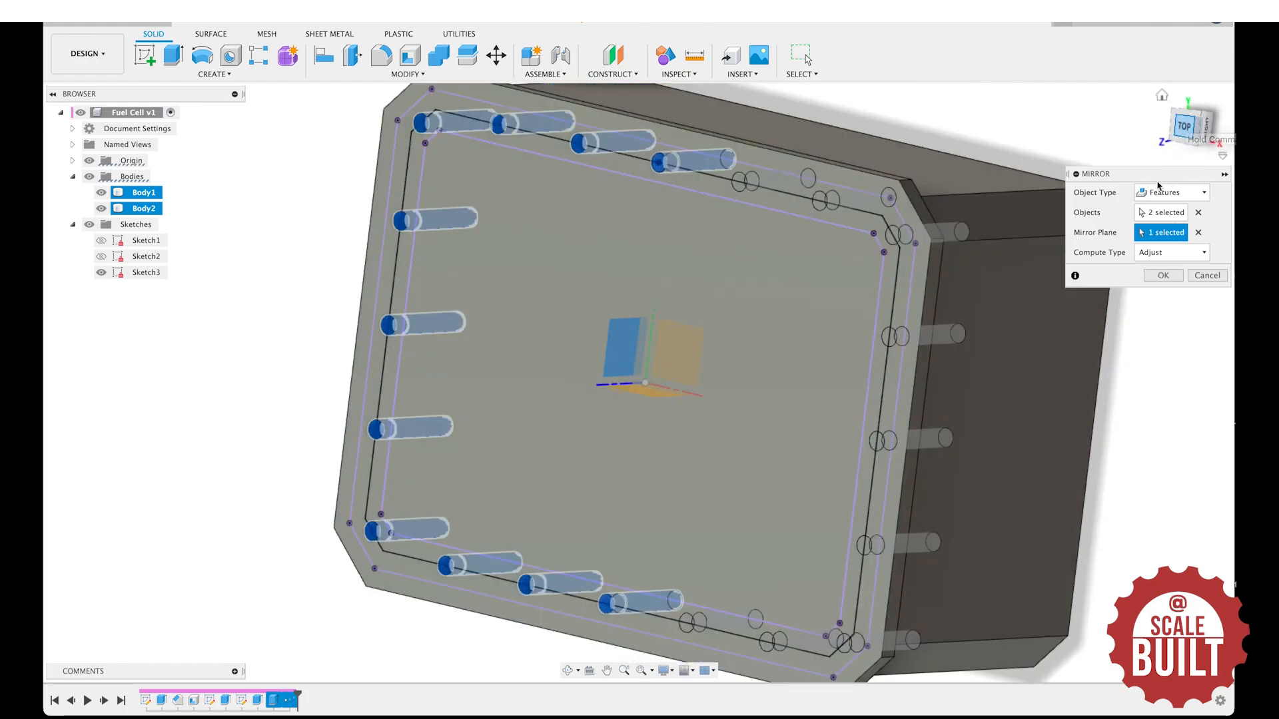
click(1174, 280)
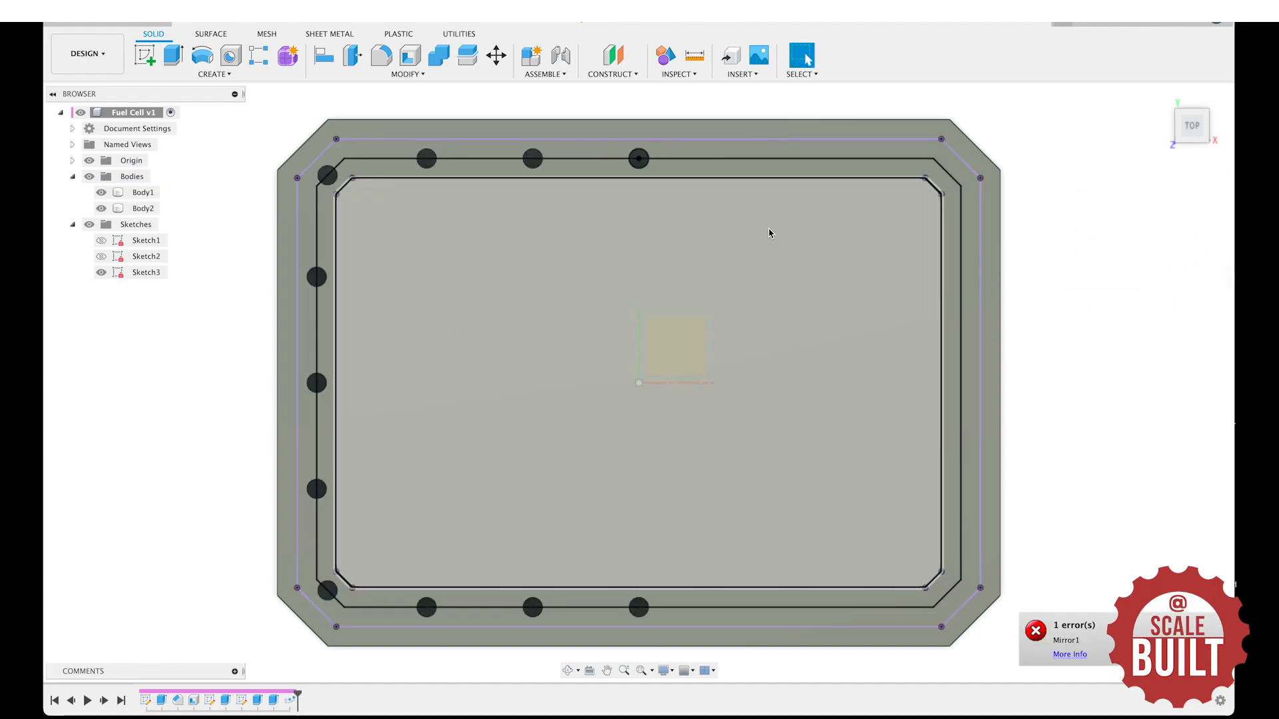
Mirror only the path pattern feature about the origin YZ plane to create the holes on the other half of the rim.
mouse_move(1187, 124)
mouse_down()
mouse_move(1126, 108)
mouse_move(1133, 77)
mouse_move(1172, 114)
mouse_up()
click(1174, 117)
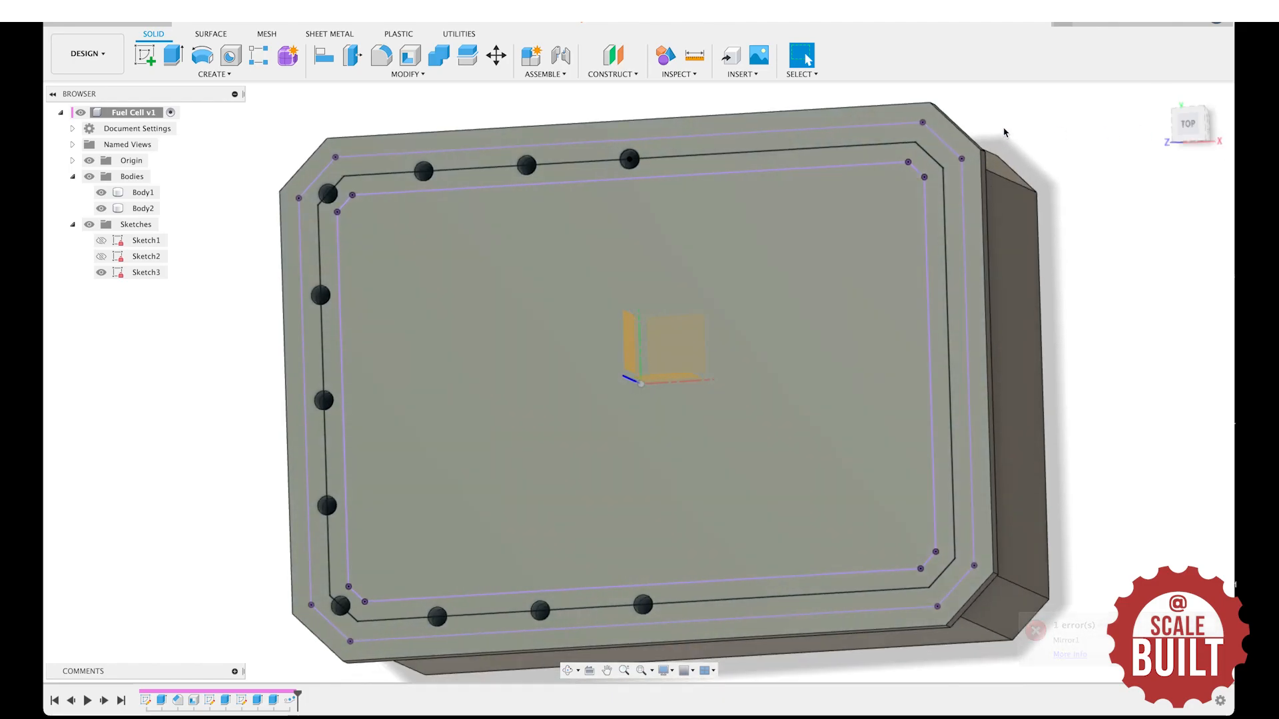
click(211, 75)
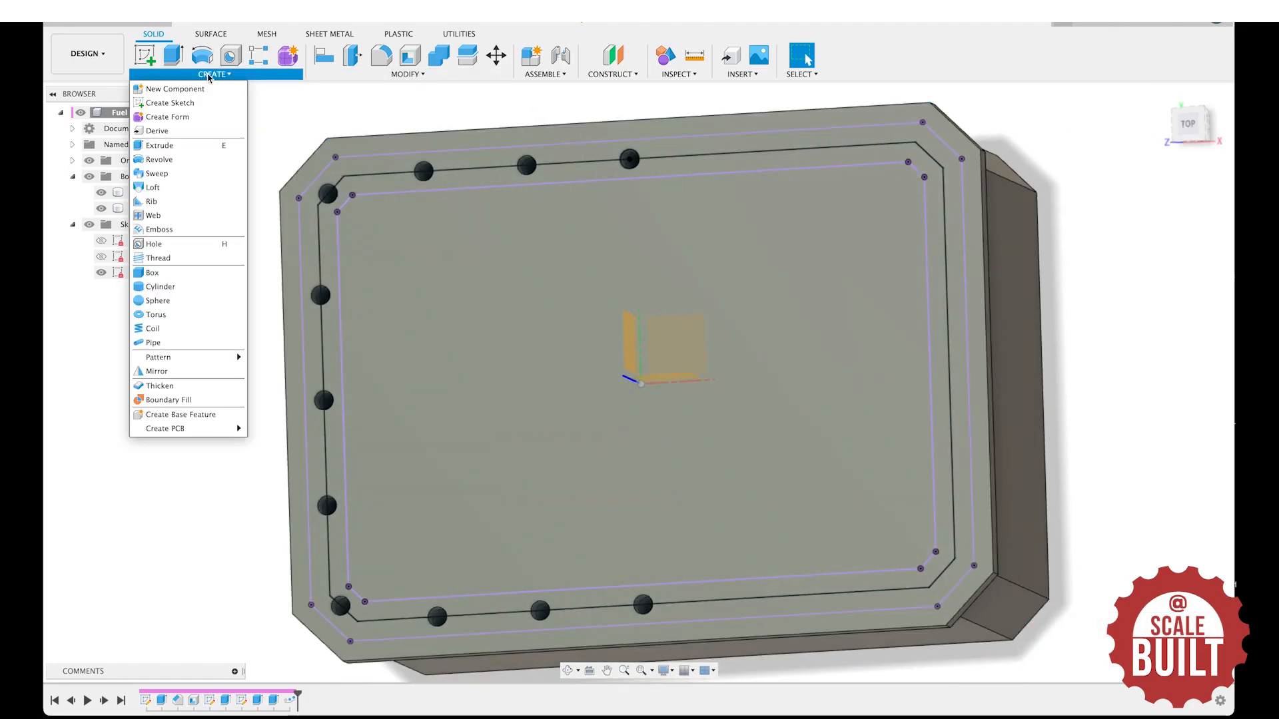
click(185, 372)
click(1146, 193)
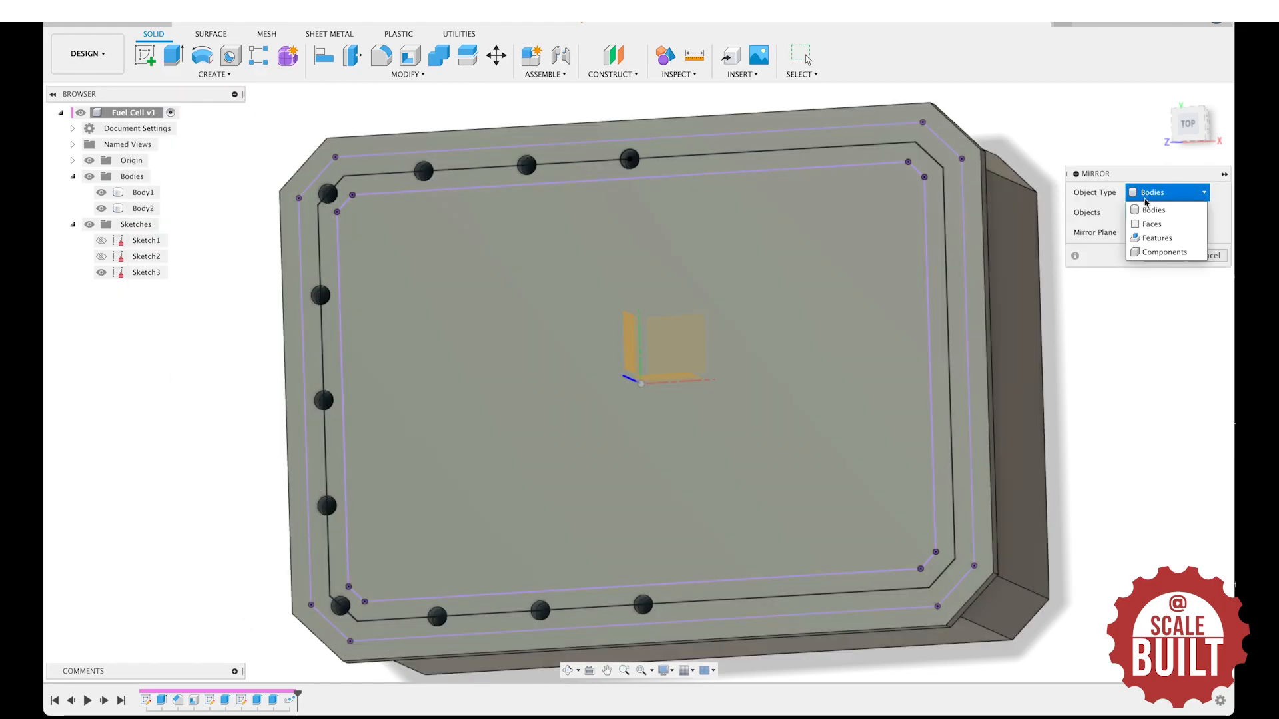
click(1157, 238)
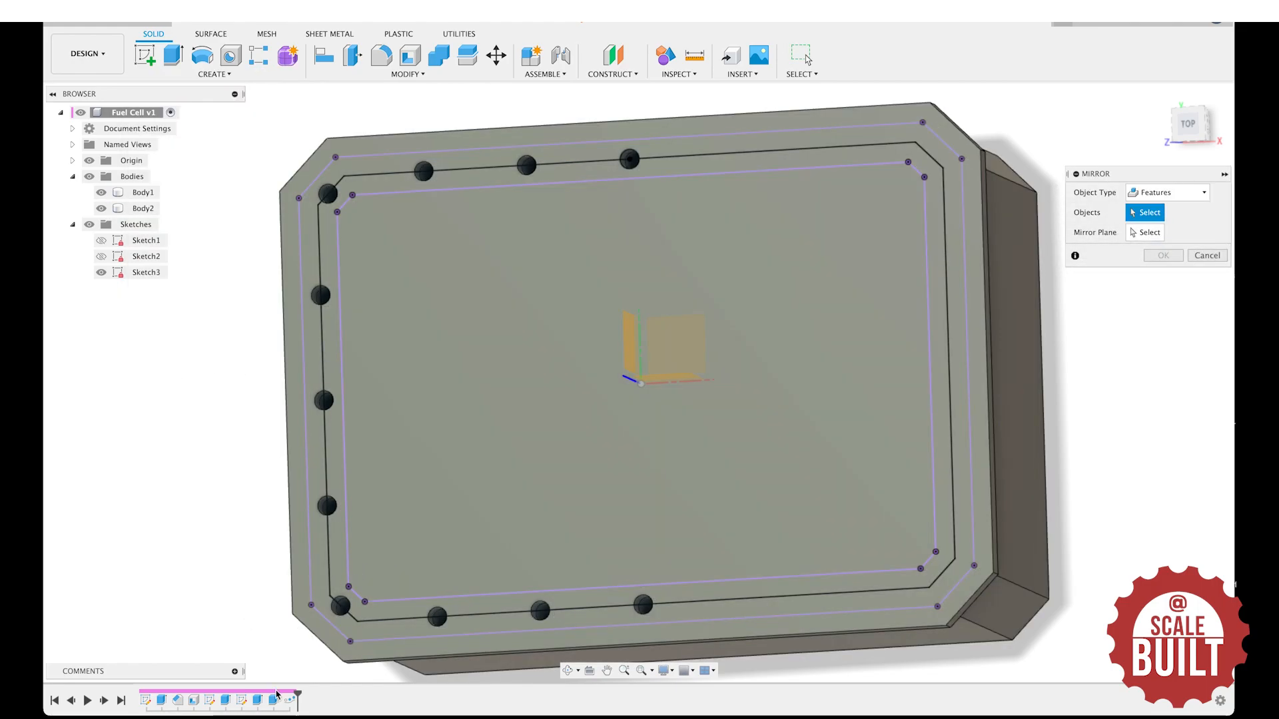
click(289, 700)
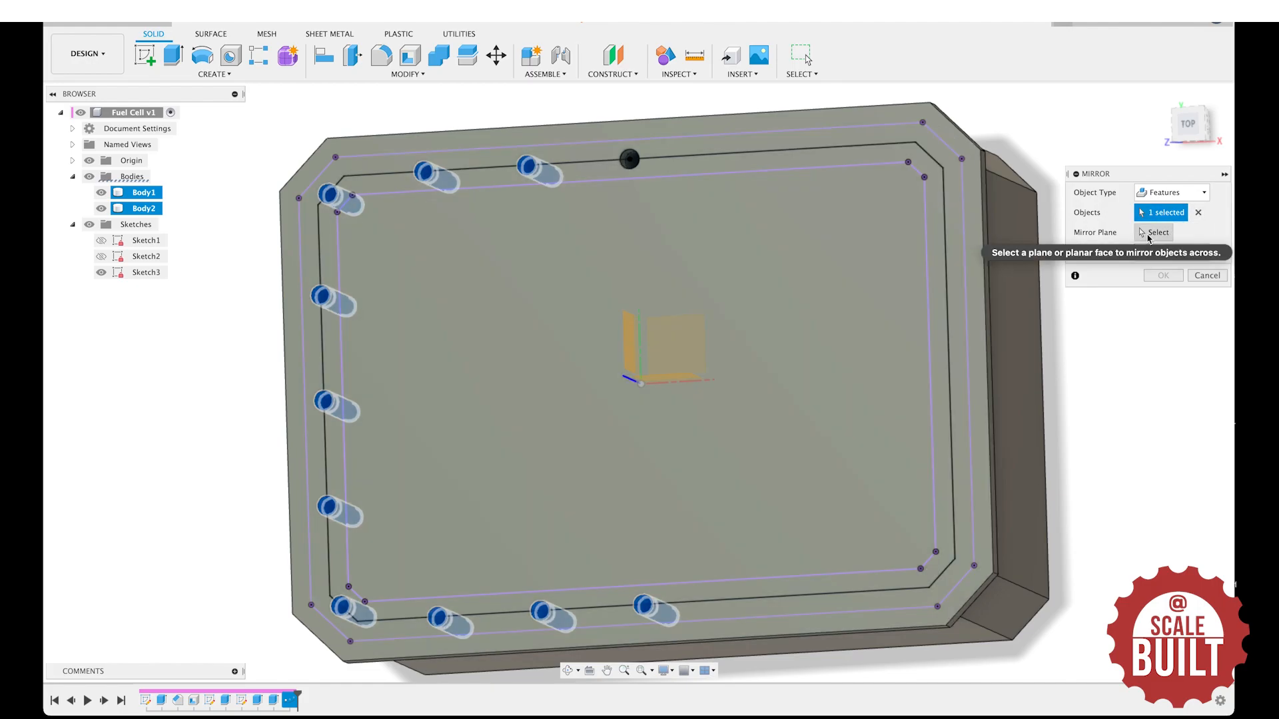
click(1154, 232)
click(628, 336)
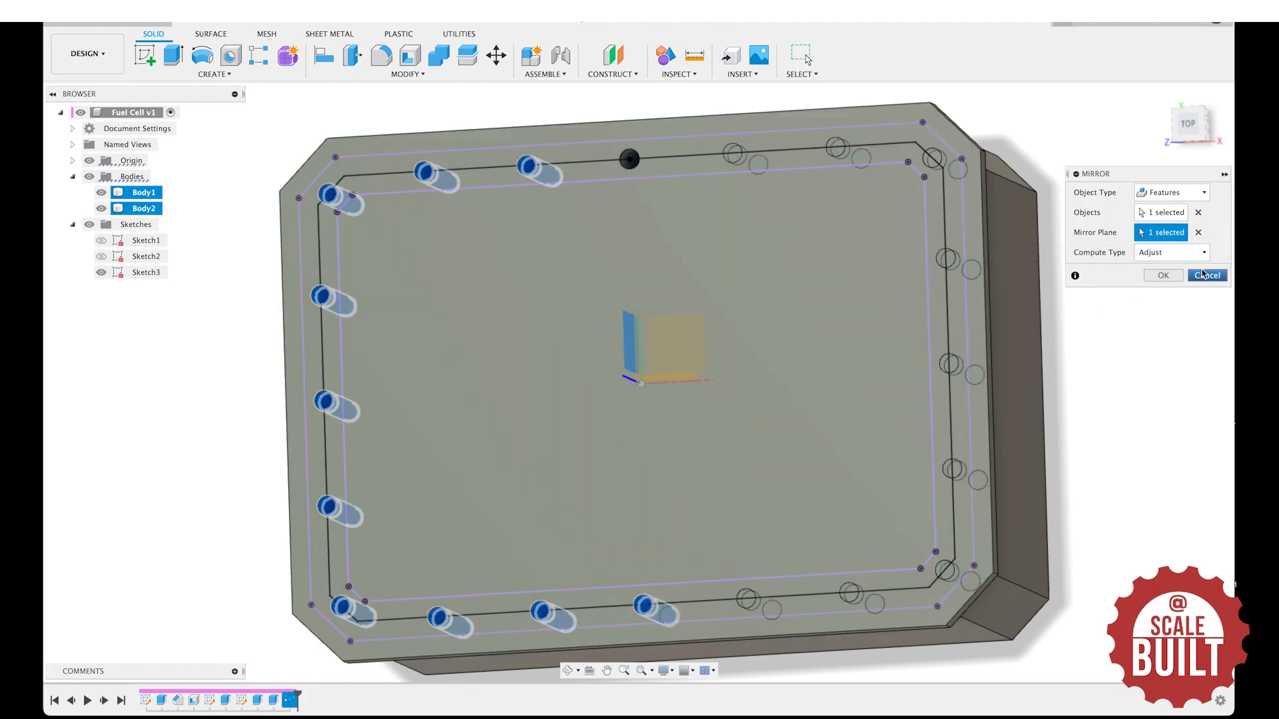
click(1154, 277)
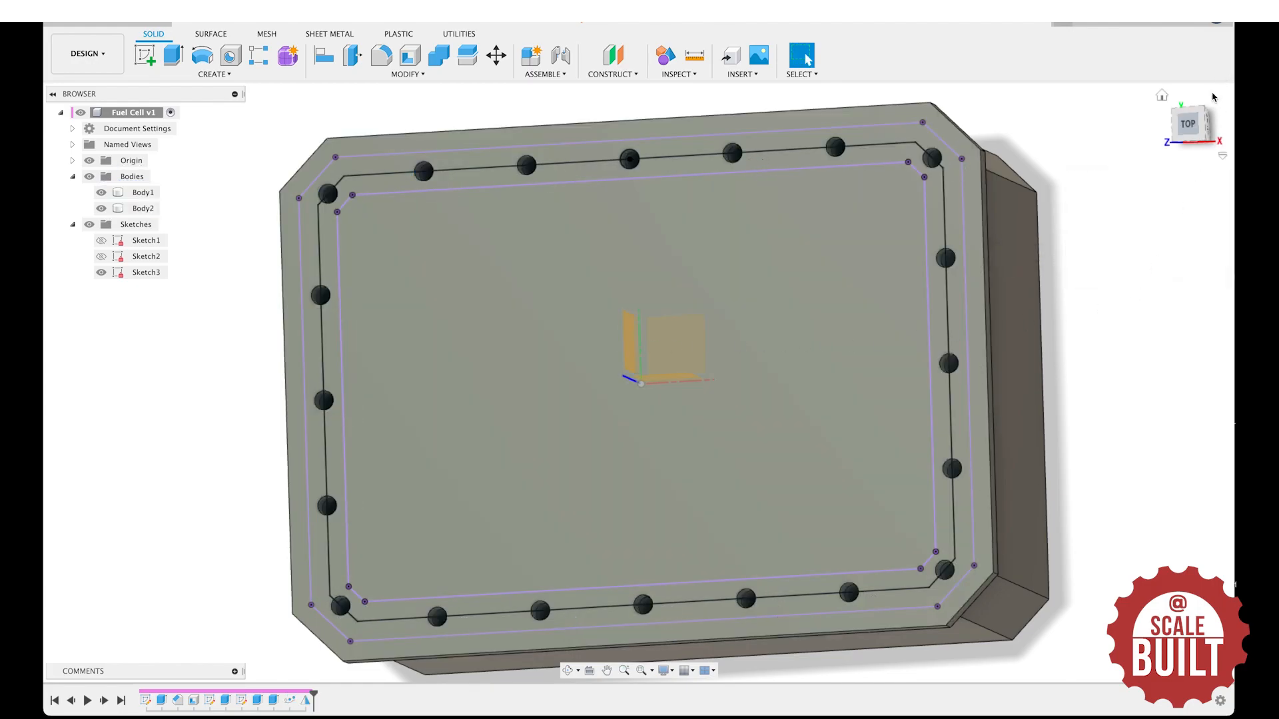
Hide the lid body, Body2, and the outline sketch, Sketch3, to expose the holes in the box rim.
click(1189, 124)
mouse_move(1104, 94)
shift+middle_down()
mouse_move(975, 56)
mouse_move(1149, 112)
mouse_move(1159, 142)
shift+middle_up()
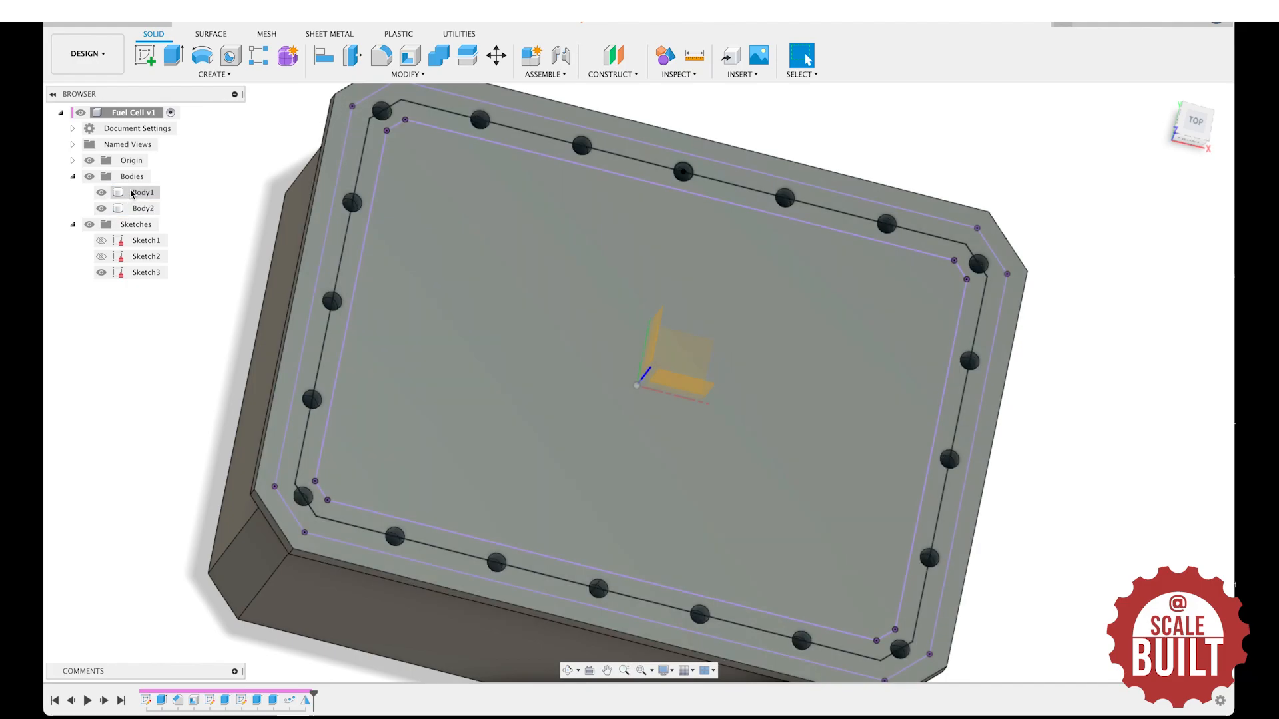
click(102, 196)
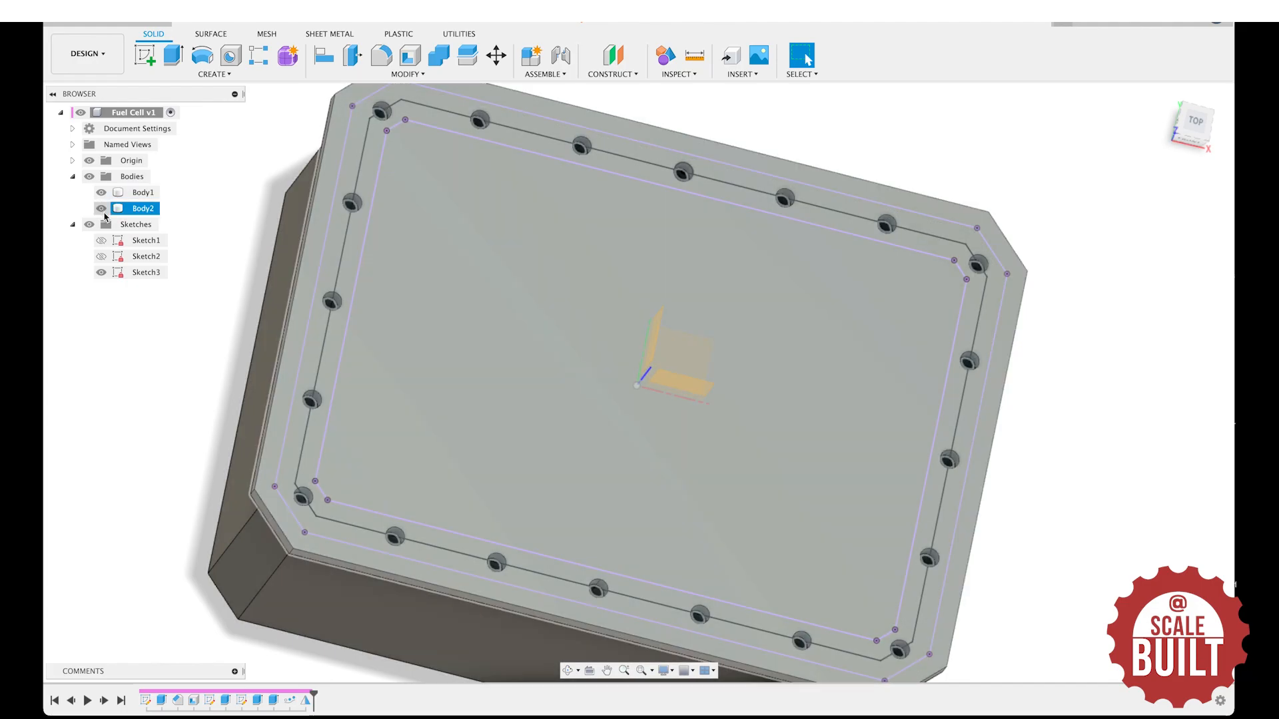
click(102, 208)
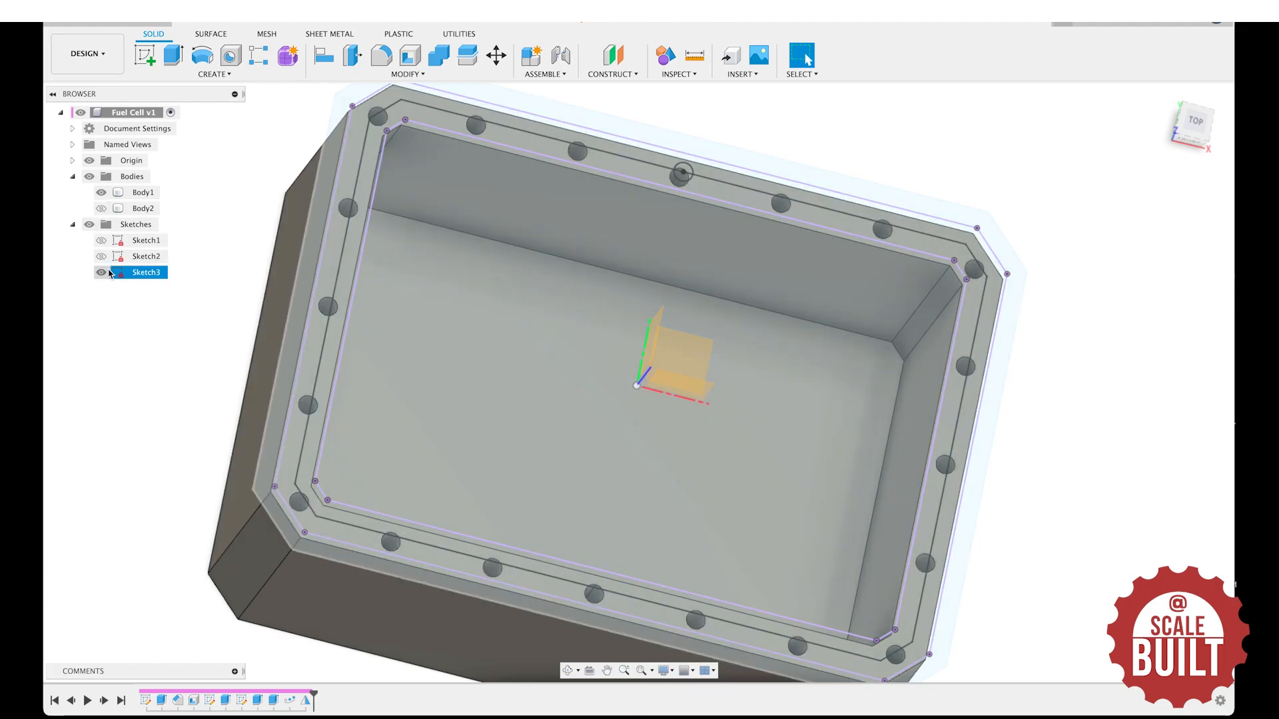
click(101, 273)
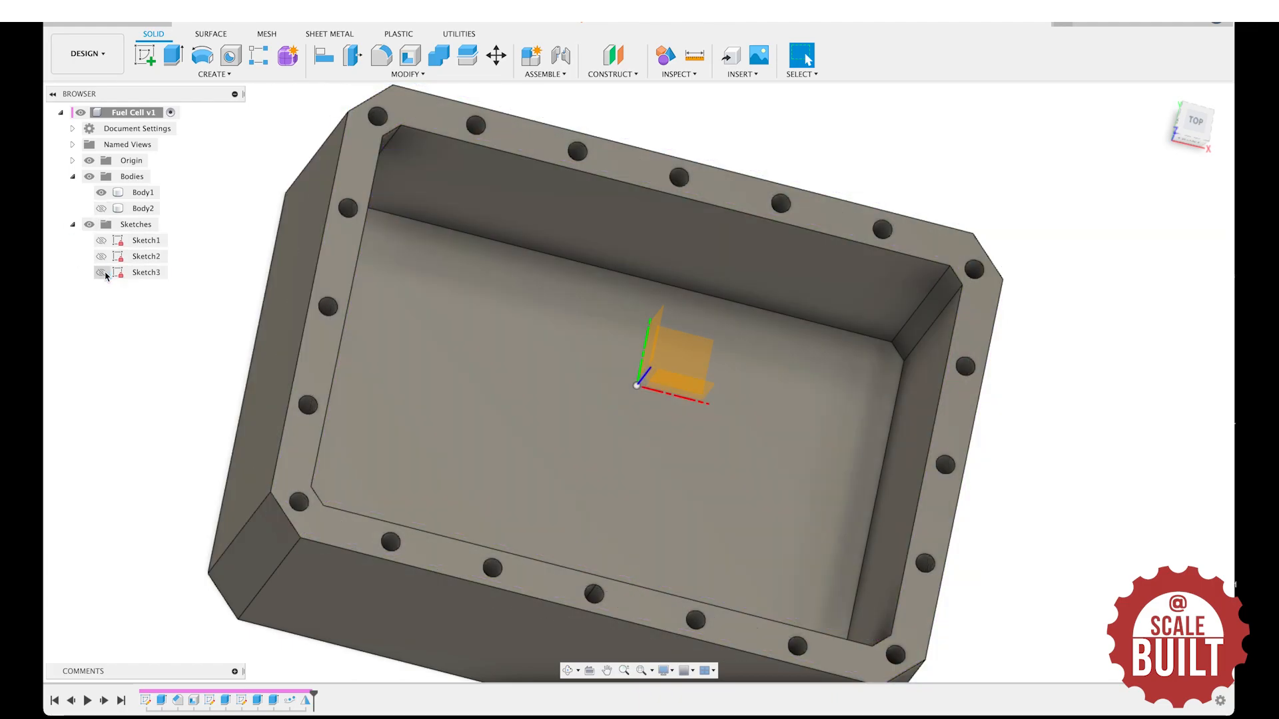
click(227, 75)
click(189, 260)
click(377, 118)
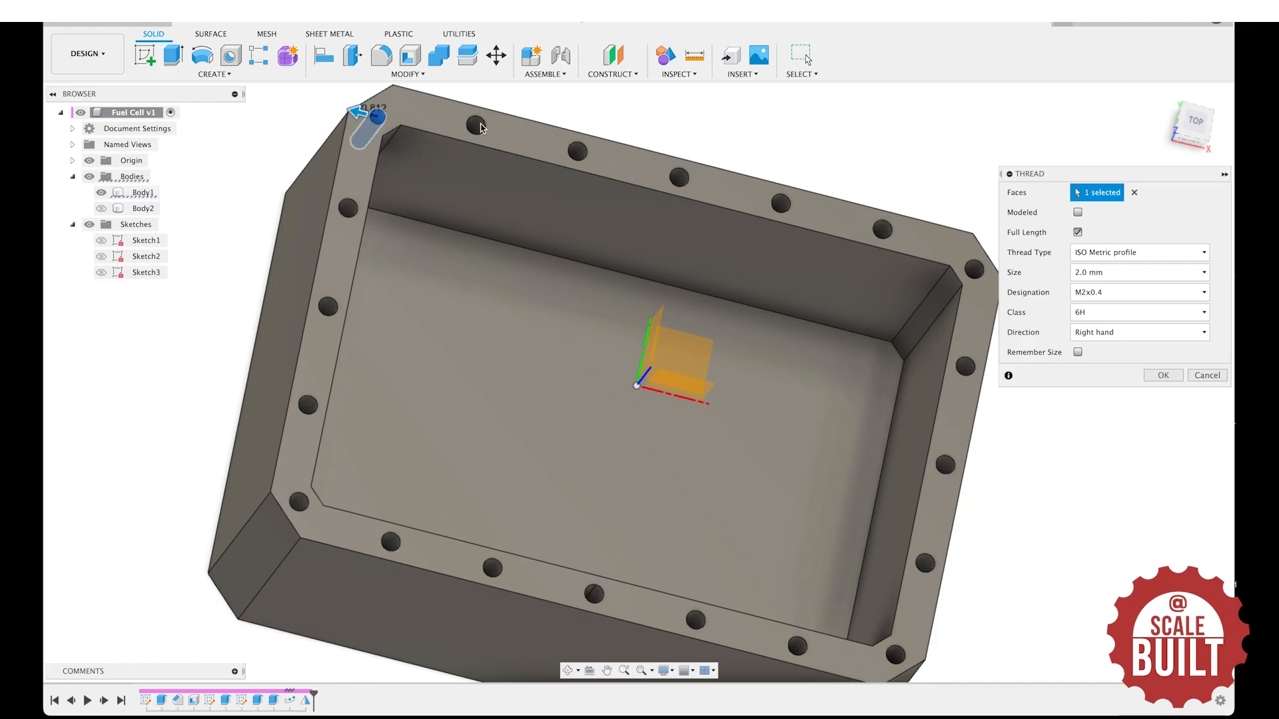
click(1203, 379)
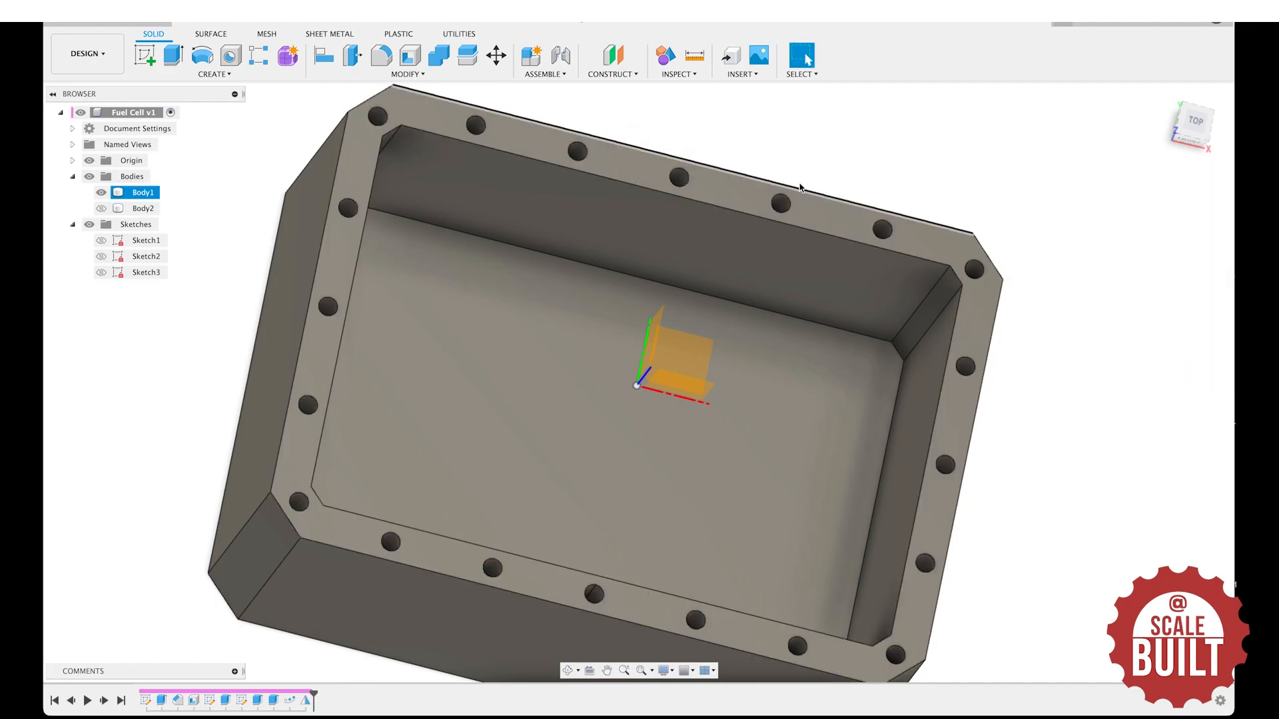
scroll(577, 154, up, 3)
click(577, 153)
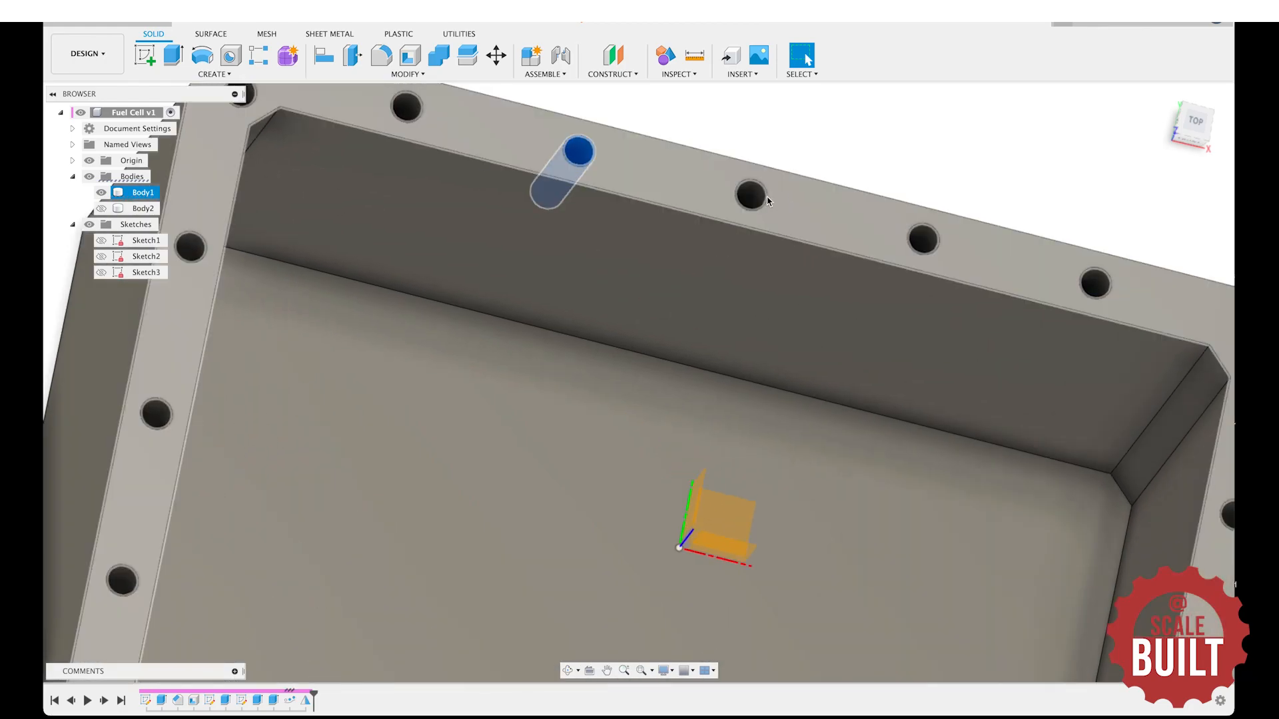
click(753, 196)
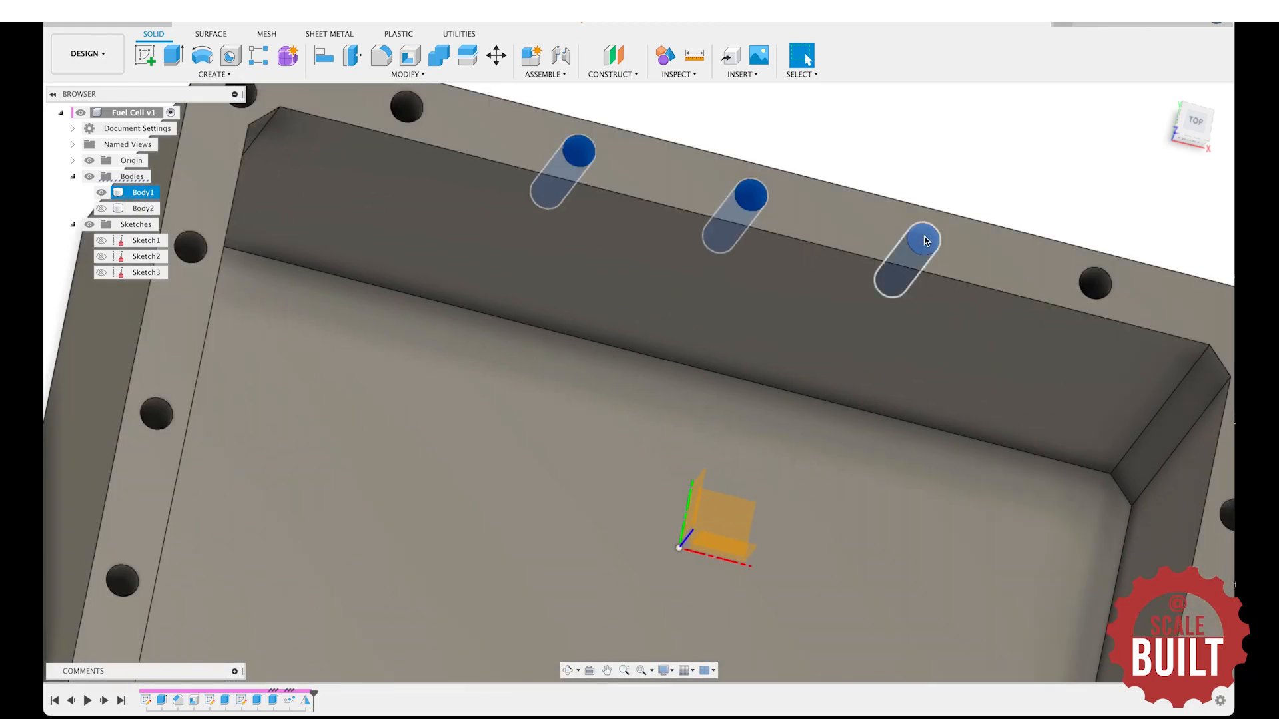
click(922, 240)
click(214, 74)
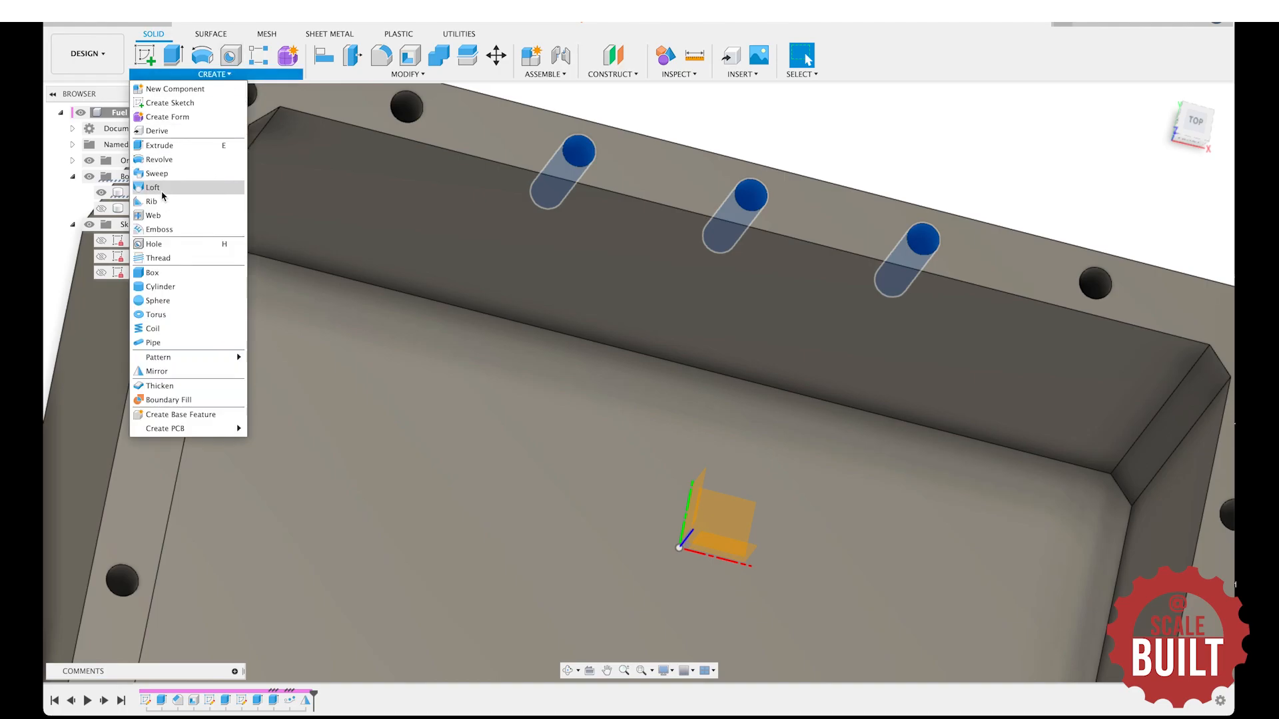
click(172, 264)
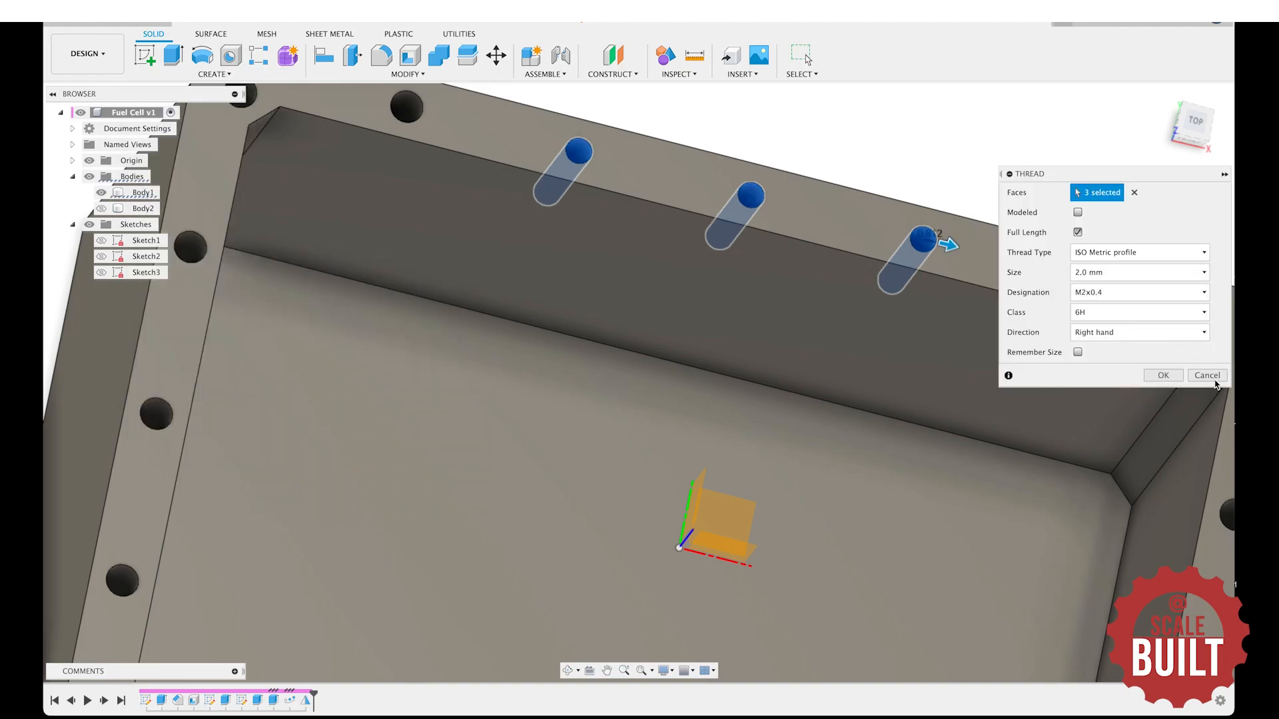
click(1207, 375)
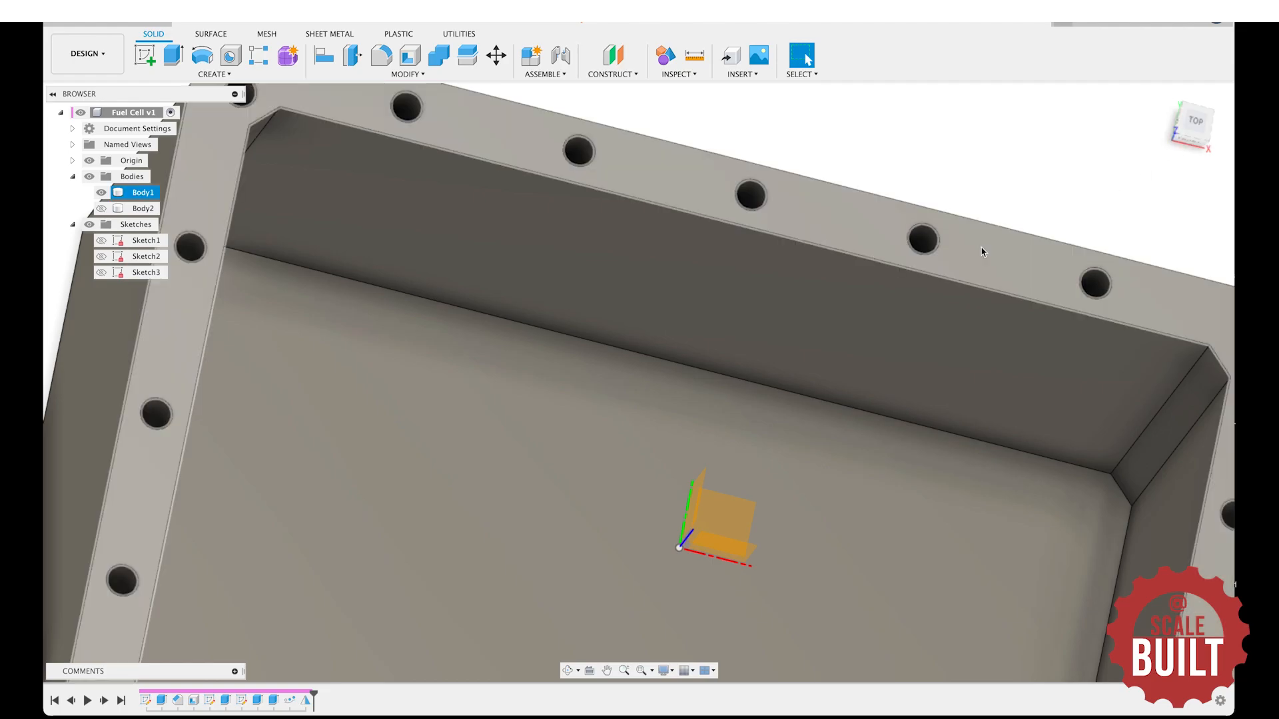
Select the inner faces of the five holes between the corners along the box rim's back long edge.
scroll(984, 251, down, 4)
scroll(1036, 262, up, 5)
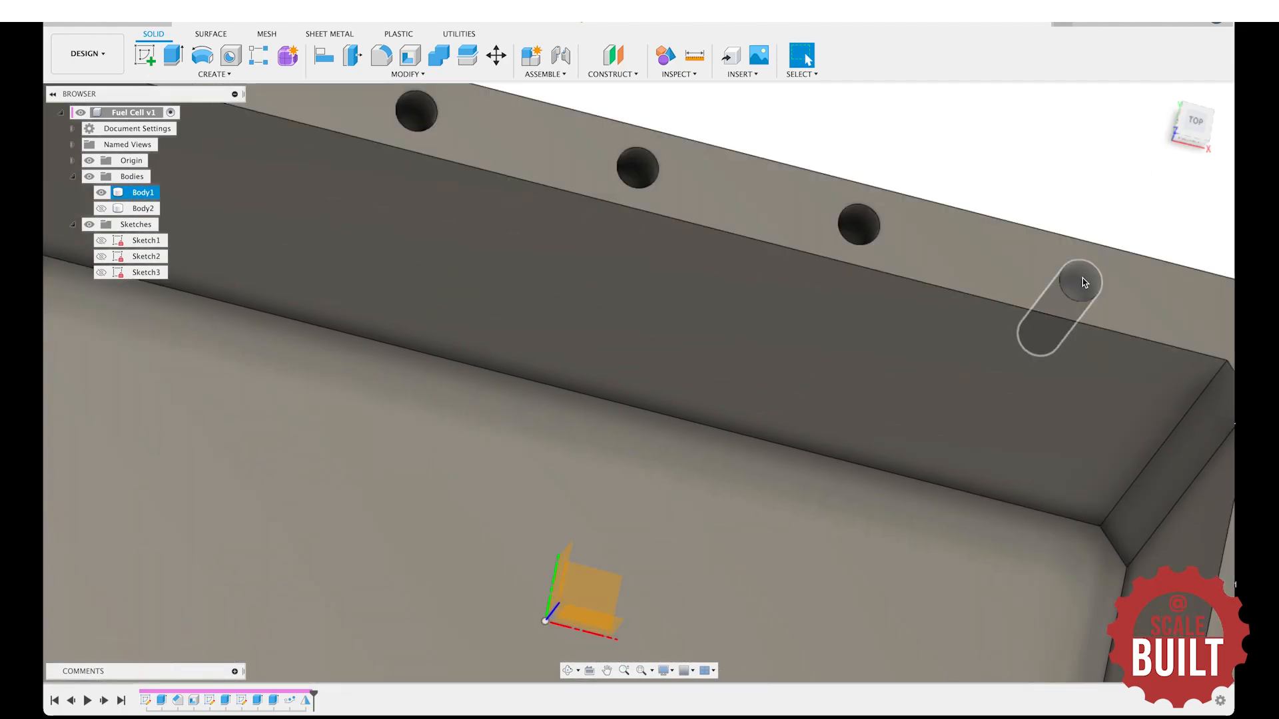
click(1079, 280)
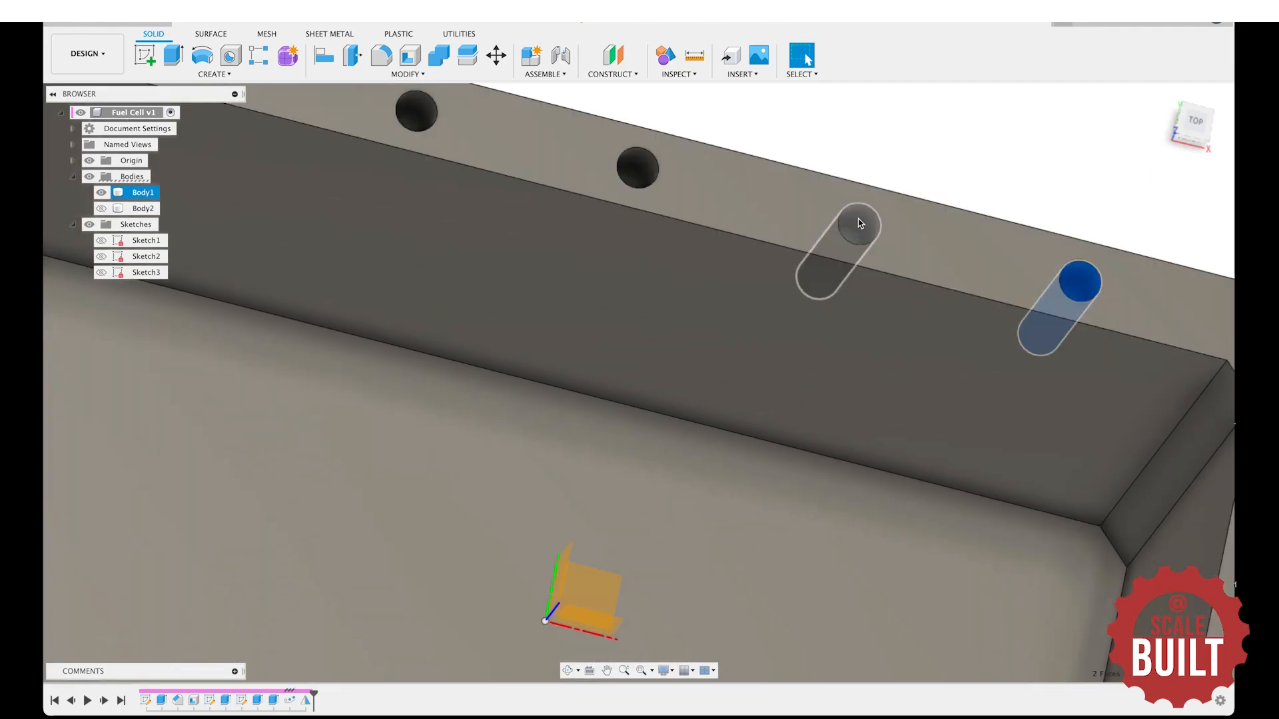
click(860, 223)
click(634, 165)
click(419, 111)
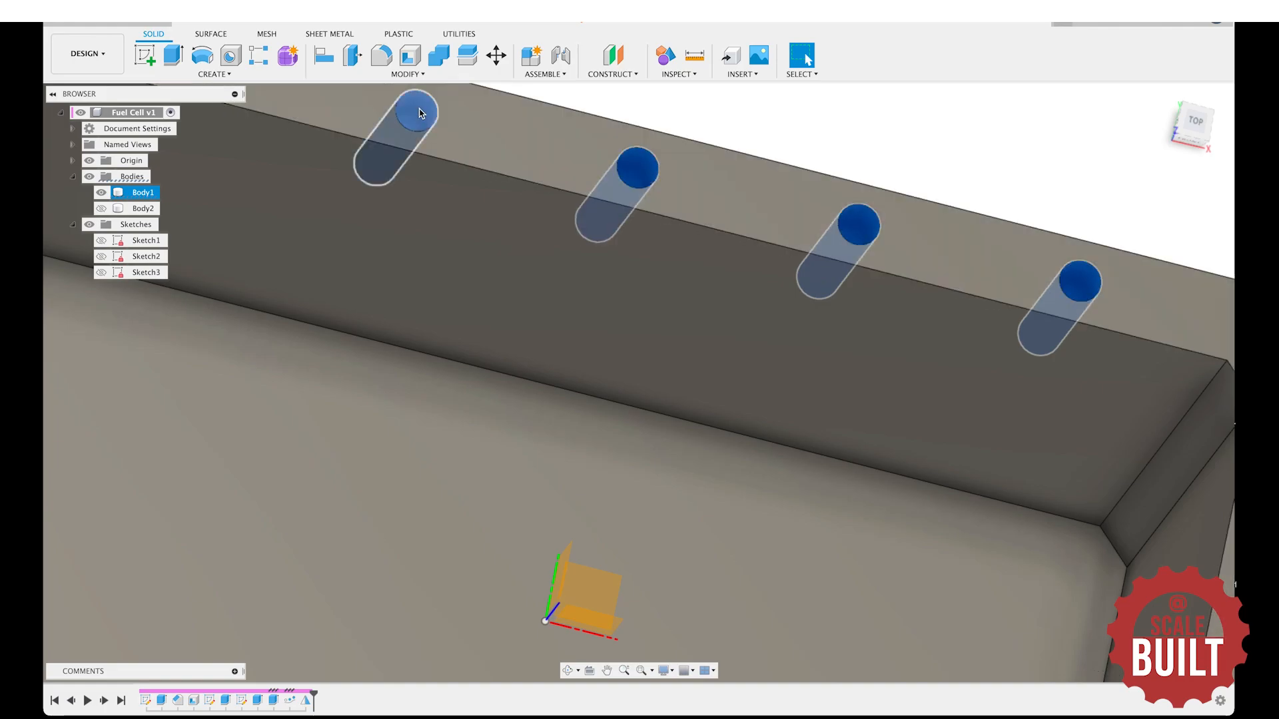
scroll(419, 112, down, 5)
scroll(313, 119, up, 6)
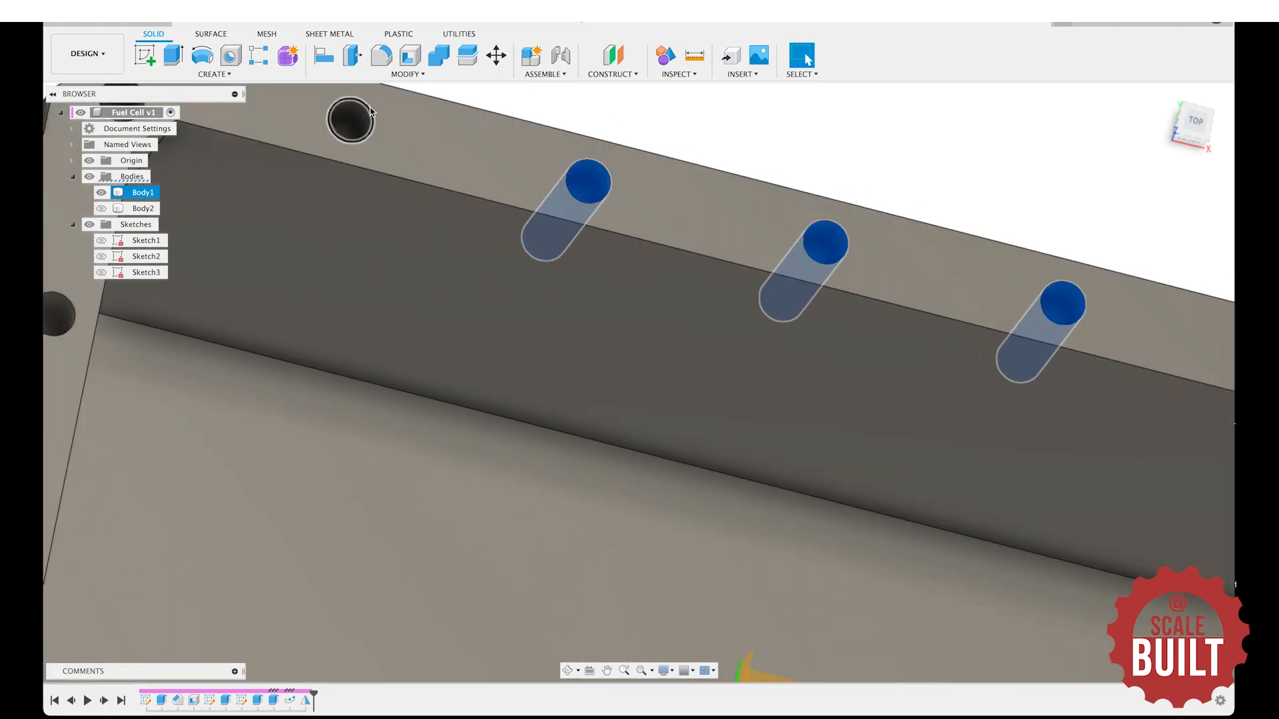
click(350, 122)
scroll(299, 146, down, 5)
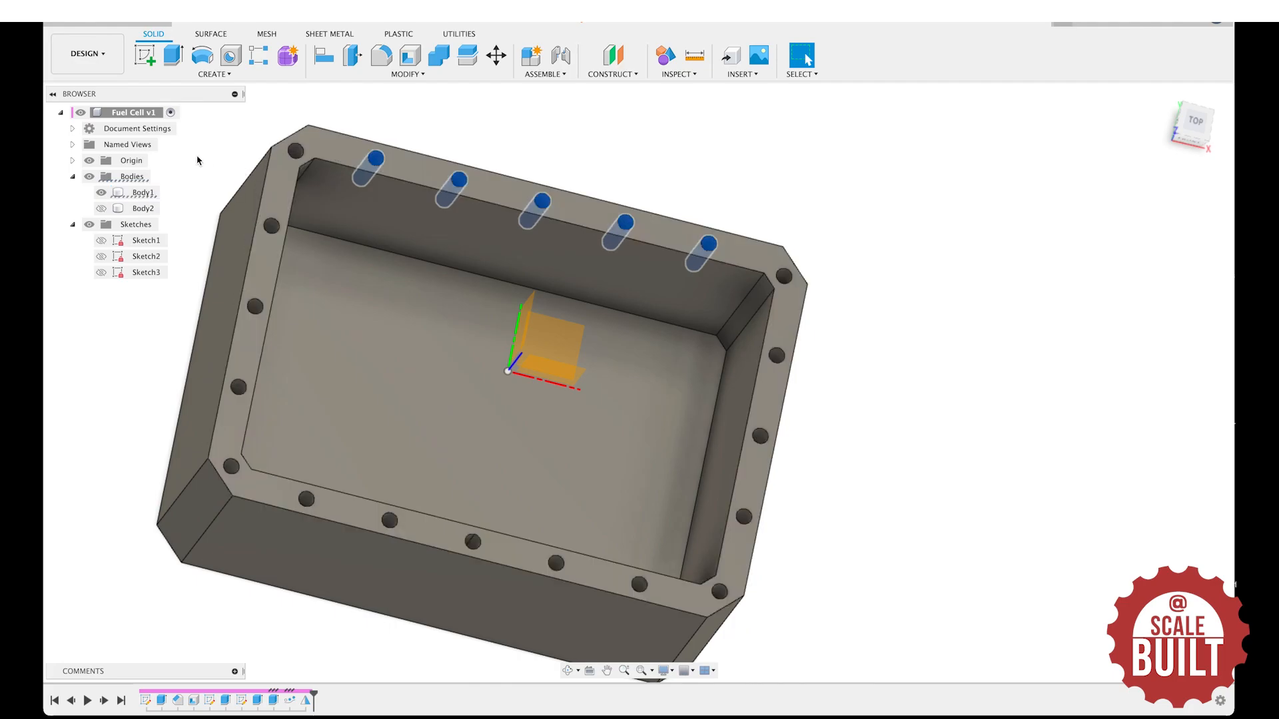
Add the inner faces of the holes along the box rim's left short edge, including both corner holes, to the selection.
scroll(334, 168, up, 6)
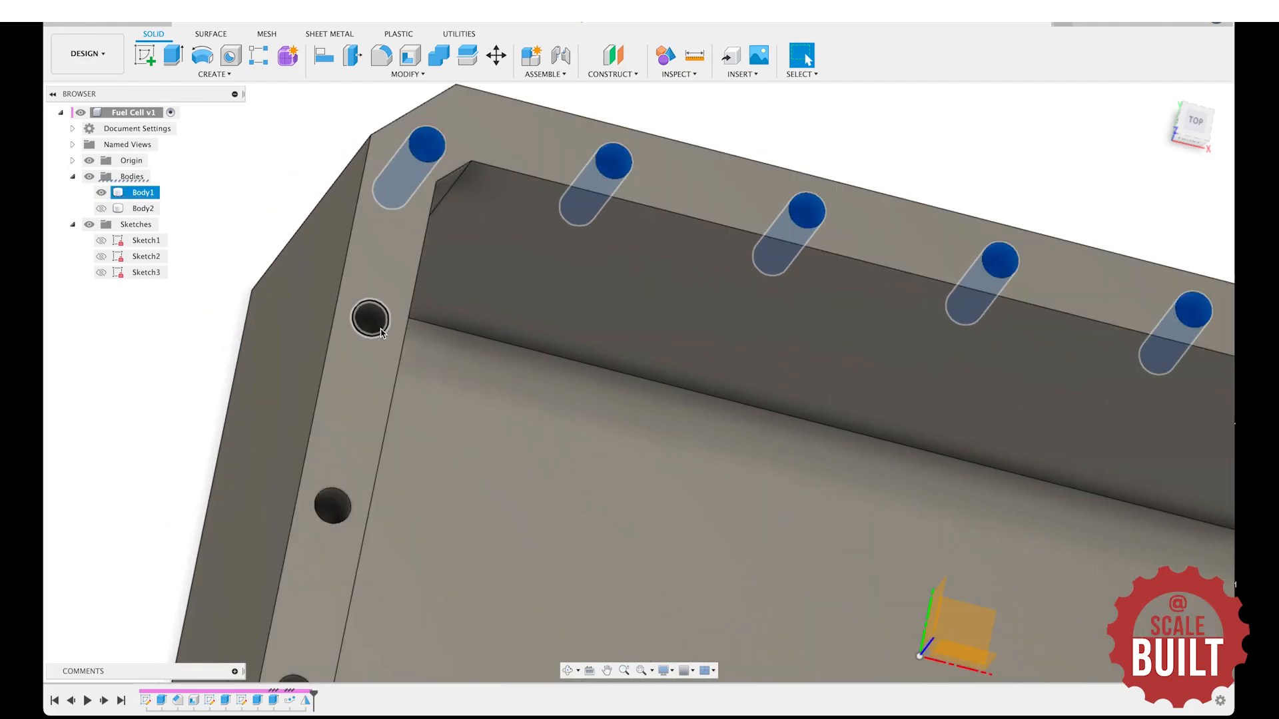
click(373, 321)
click(339, 508)
scroll(346, 506, down, 4)
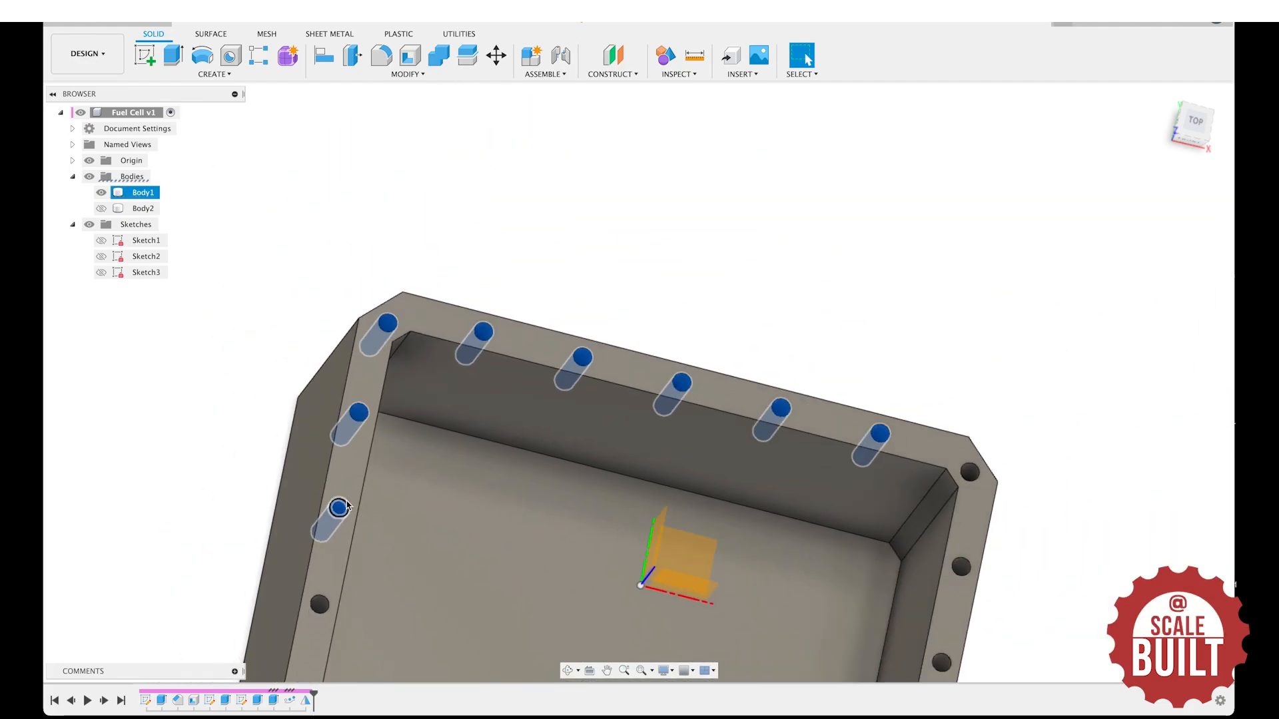
scroll(346, 507, down, 3)
scroll(323, 603, up, 8)
click(320, 583)
click(339, 370)
Add the inner faces of the front long edge's rim holes, including the front right corner hole, to the selection.
click(528, 676)
scroll(537, 551, down, 8)
scroll(693, 652, up, 4)
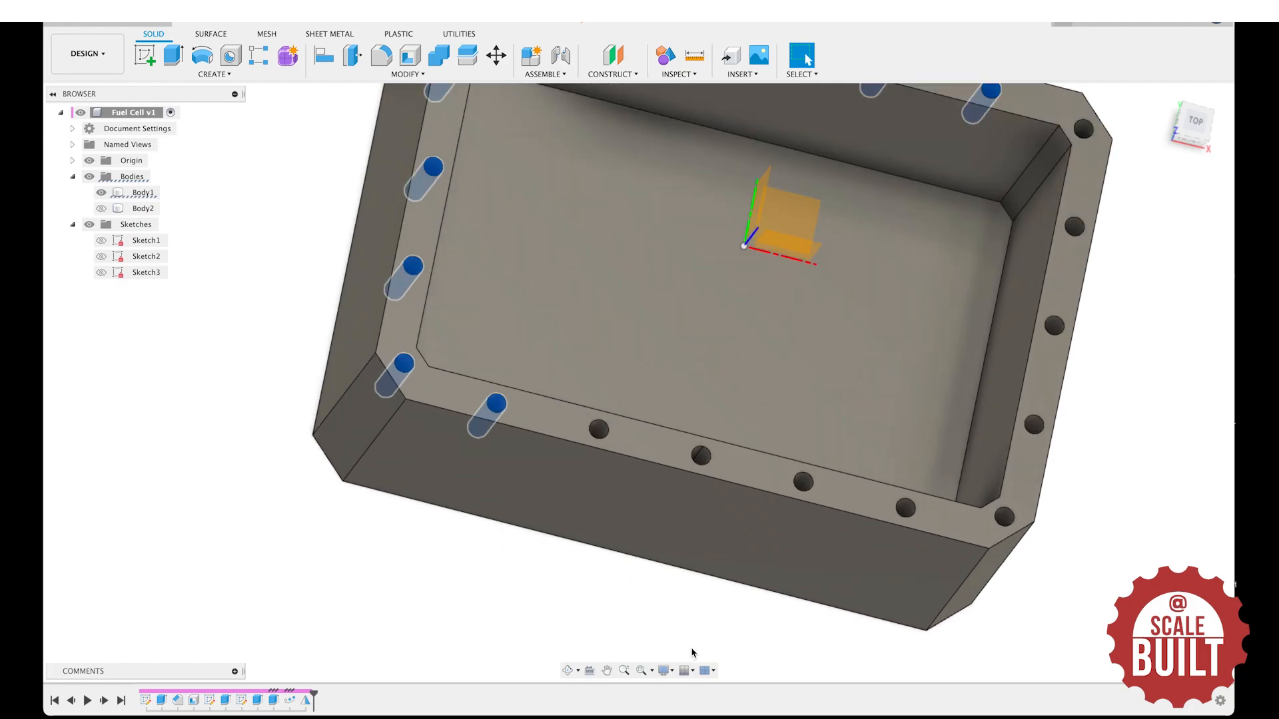
scroll(651, 526, up, 6)
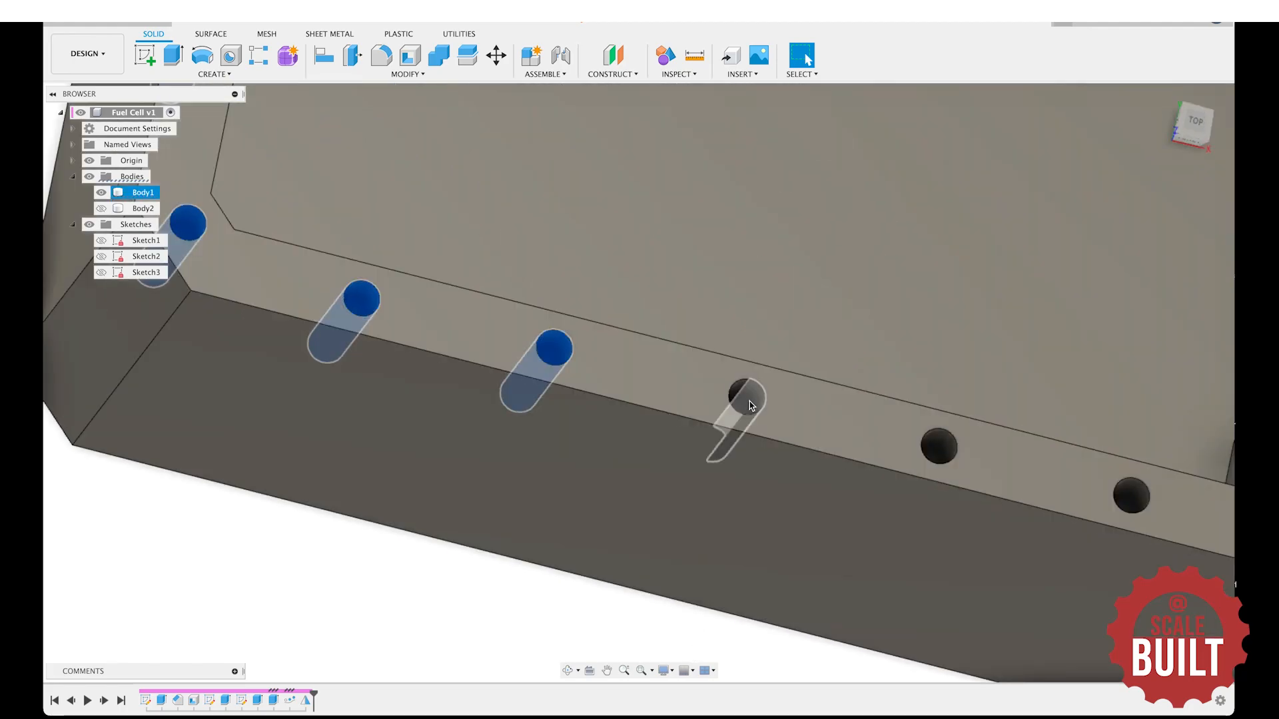
click(741, 391)
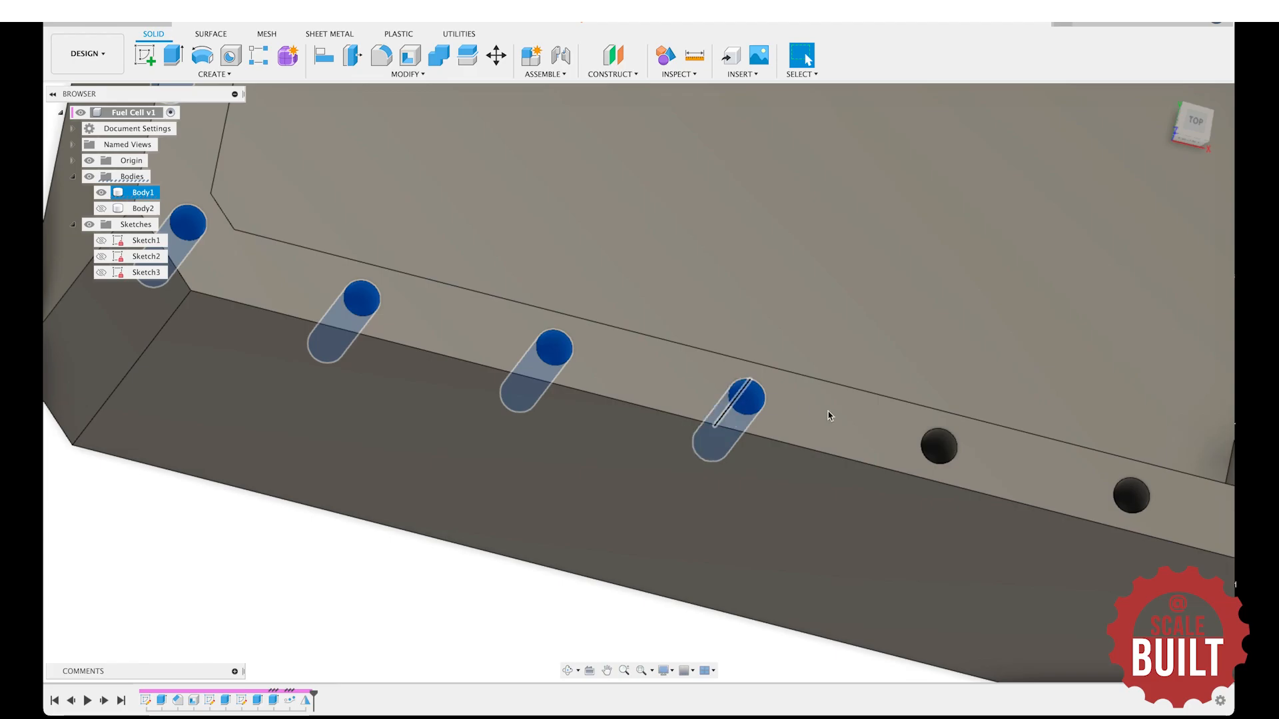
click(939, 443)
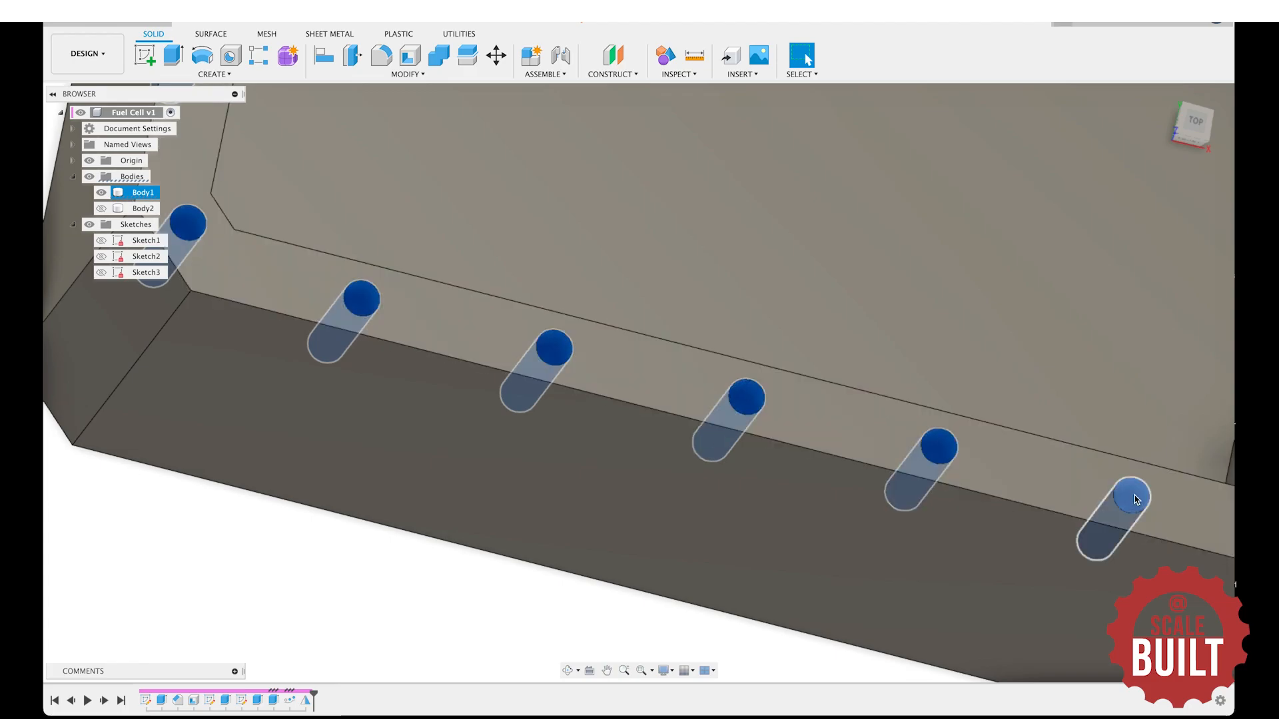
scroll(1130, 500, down, 5)
scroll(1200, 512, up, 3)
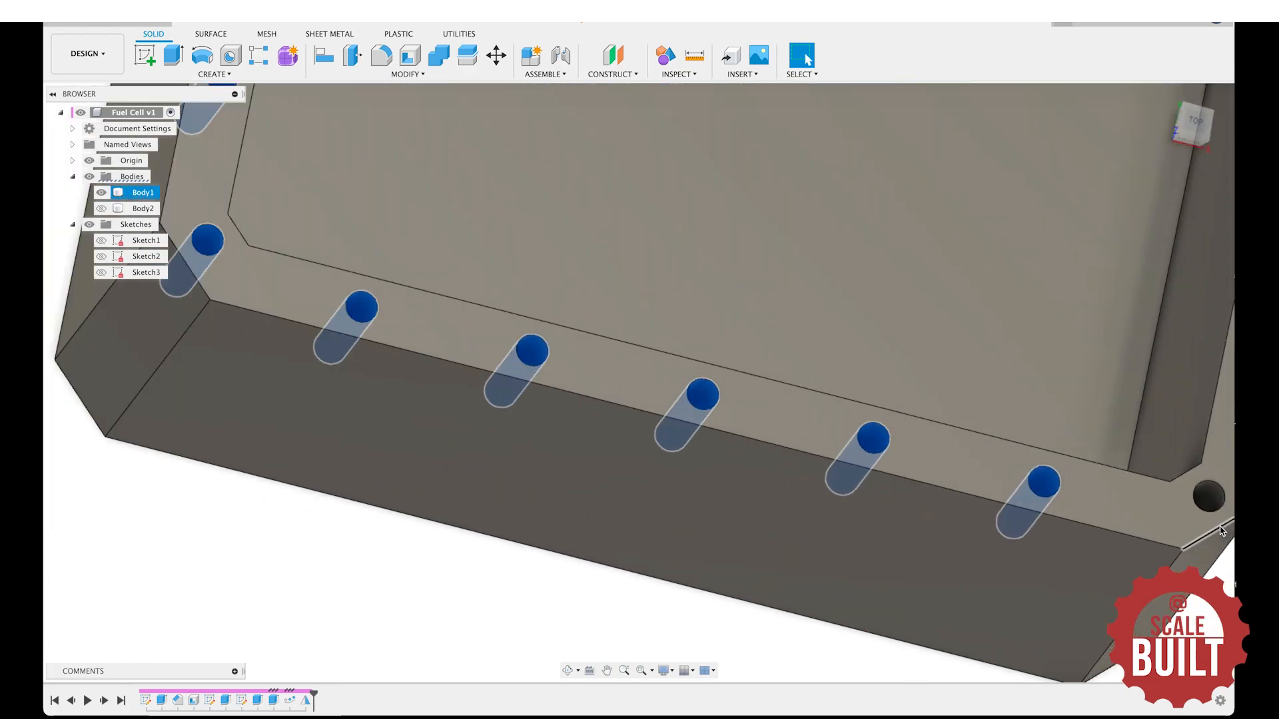
scroll(1186, 513, down, 6)
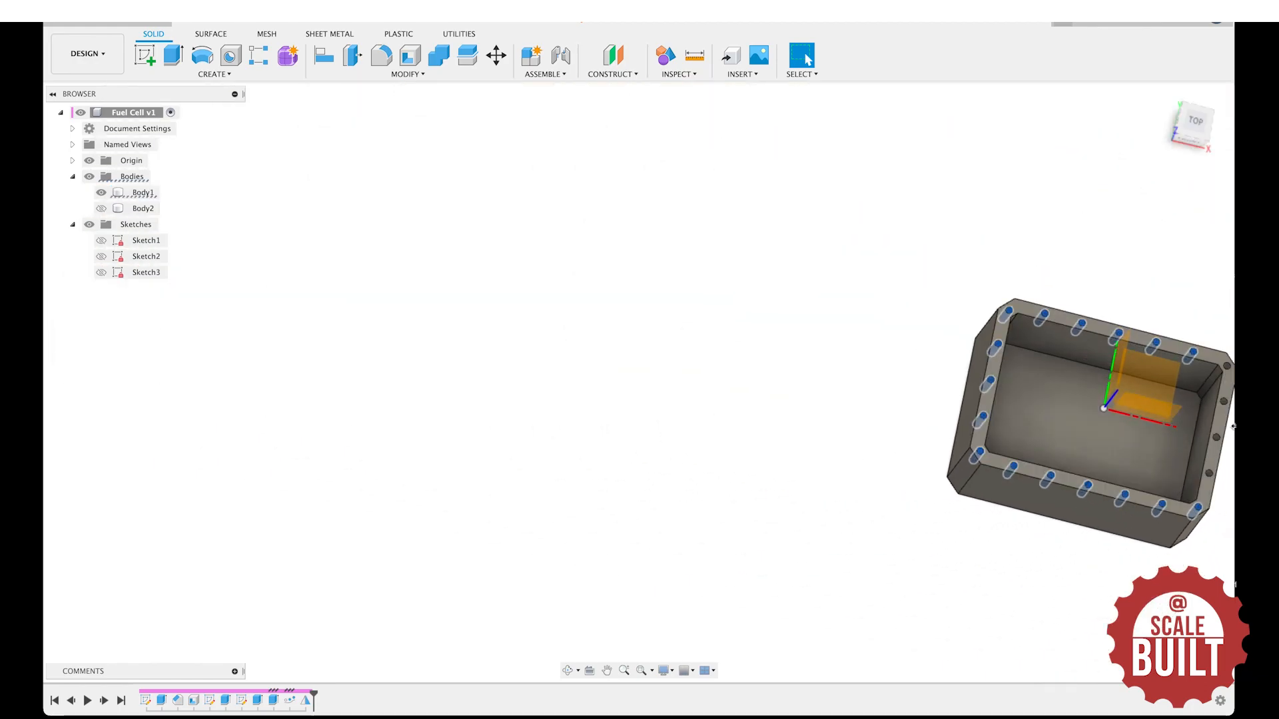
Add the inner faces of the remaining holes along the rim's right short edge, including its back corner hole, to the selection.
scroll(1141, 562, up, 5)
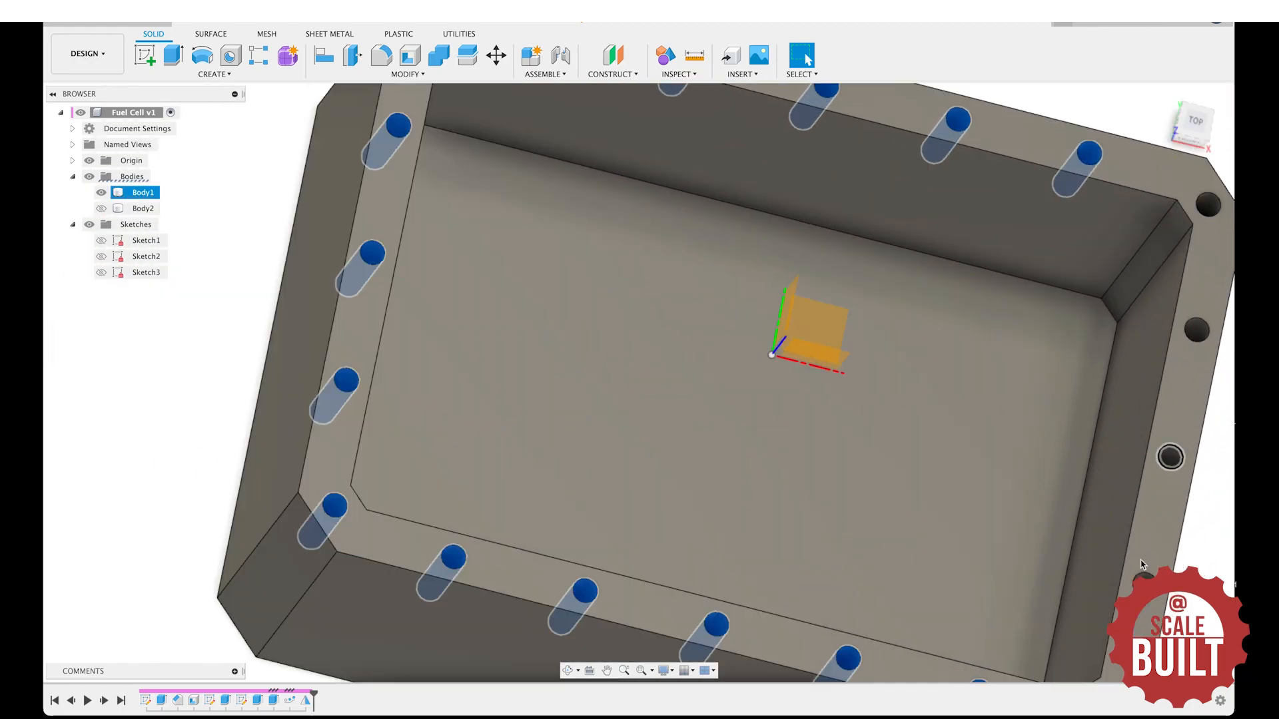
click(1170, 457)
click(1197, 330)
click(1203, 210)
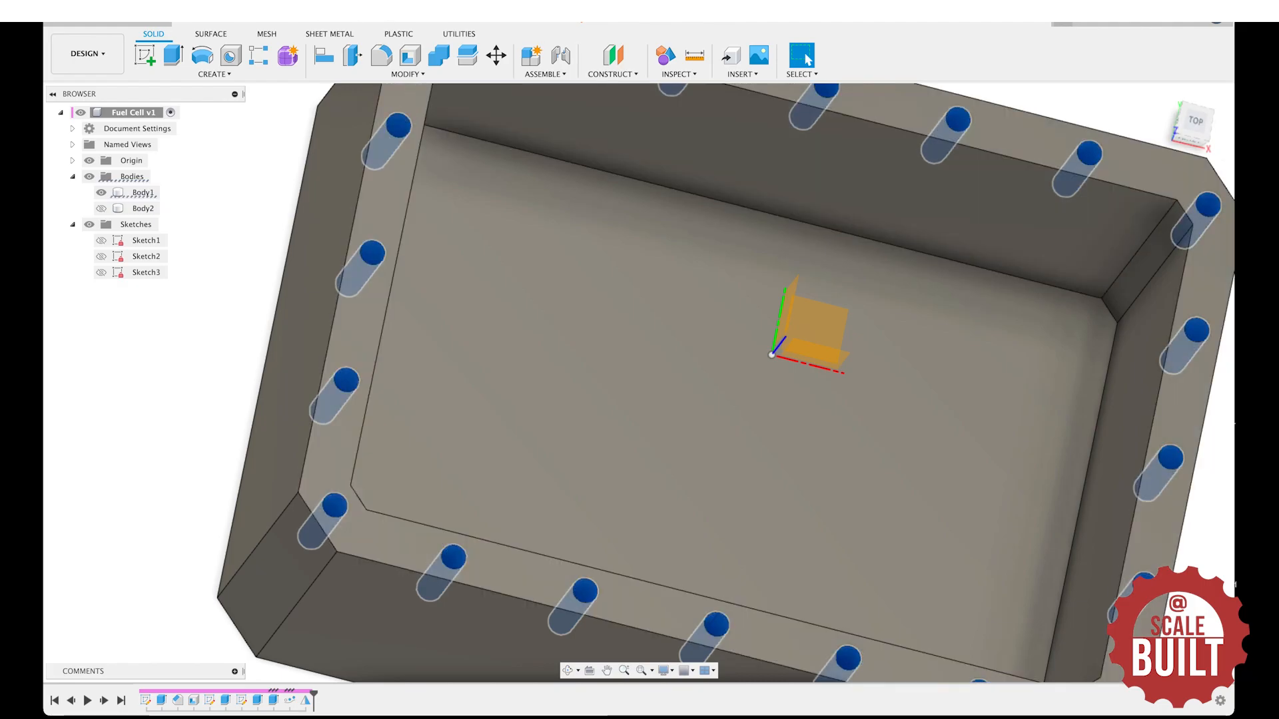
Create modeled, full-length threads in the selected holes: ISO Metric profile, 2.0 mm, M2x0.4, class 6H, right hand.
click(213, 74)
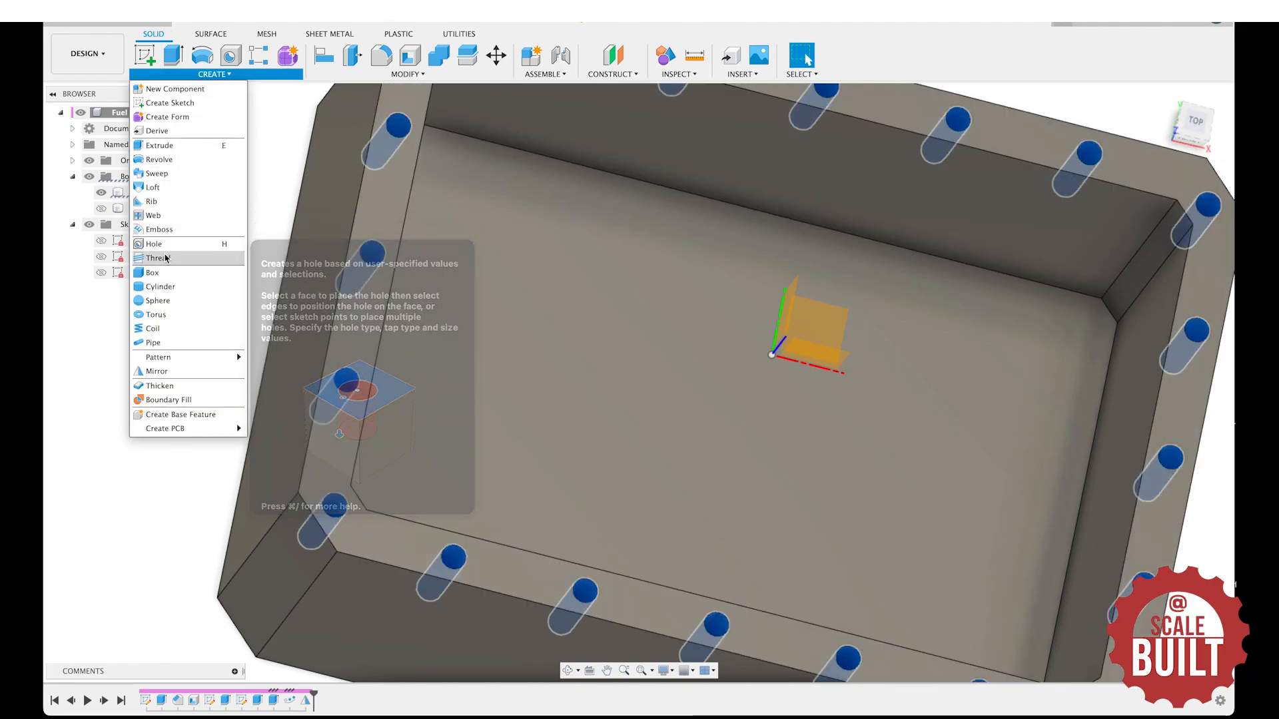
click(166, 259)
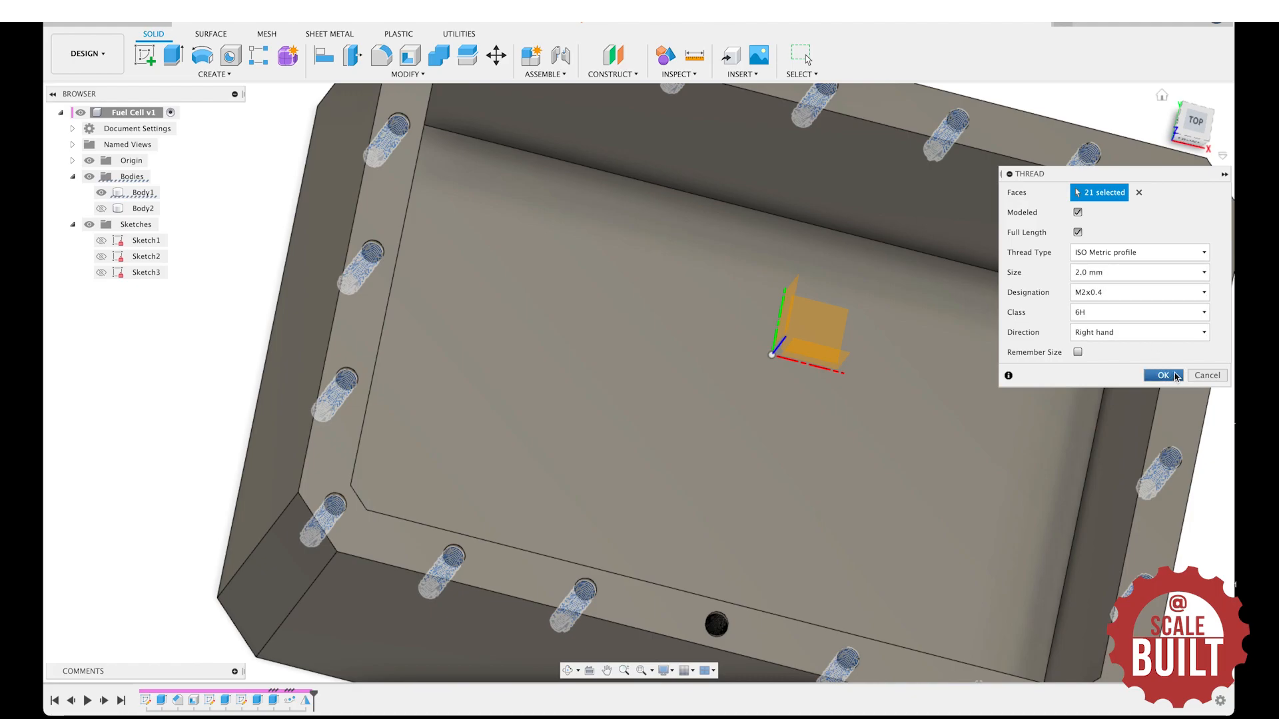
click(1164, 376)
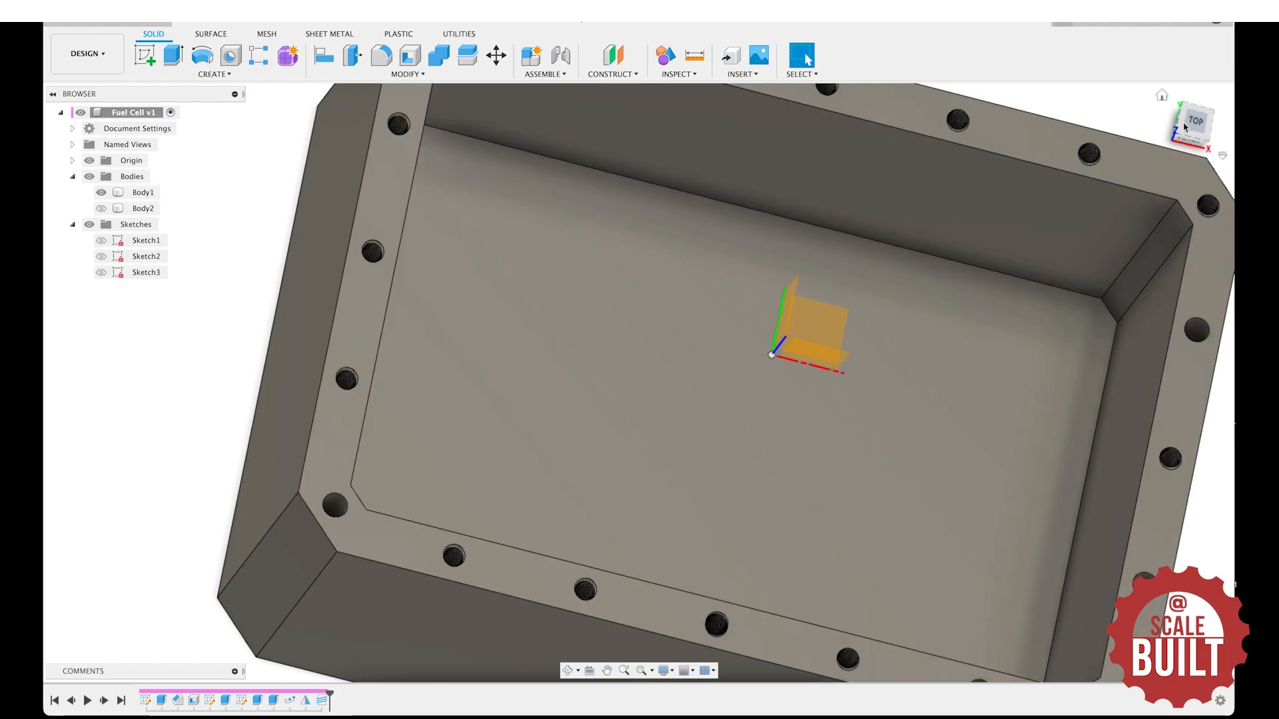
Look over the modeled threads in the rim and make the lid body, Body2, visible again.
mouse_move(1120, 101)
shift+middle_down()
mouse_move(1093, 90)
mouse_move(1062, 120)
mouse_move(1179, 188)
mouse_move(1036, 129)
mouse_move(999, 94)
mouse_move(1128, 86)
mouse_move(1132, 107)
mouse_move(1109, 100)
mouse_move(1121, 126)
mouse_move(1130, 77)
shift+middle_up()
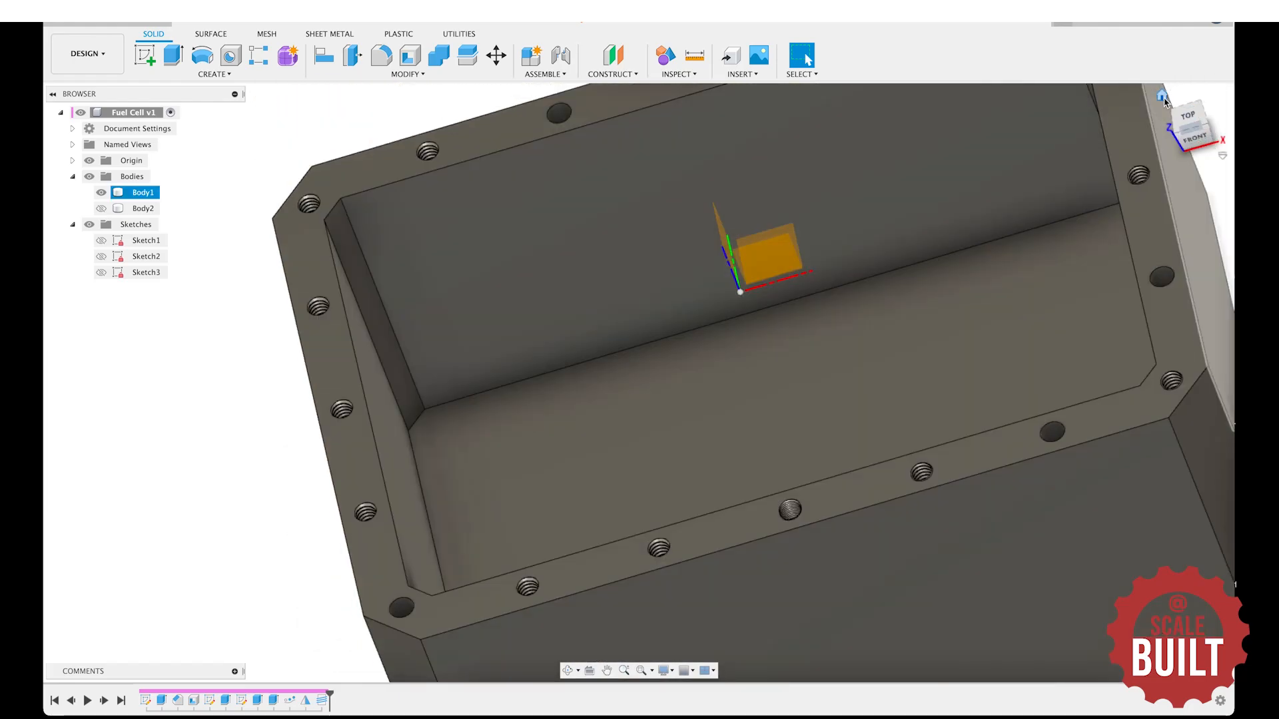
click(1203, 135)
click(101, 209)
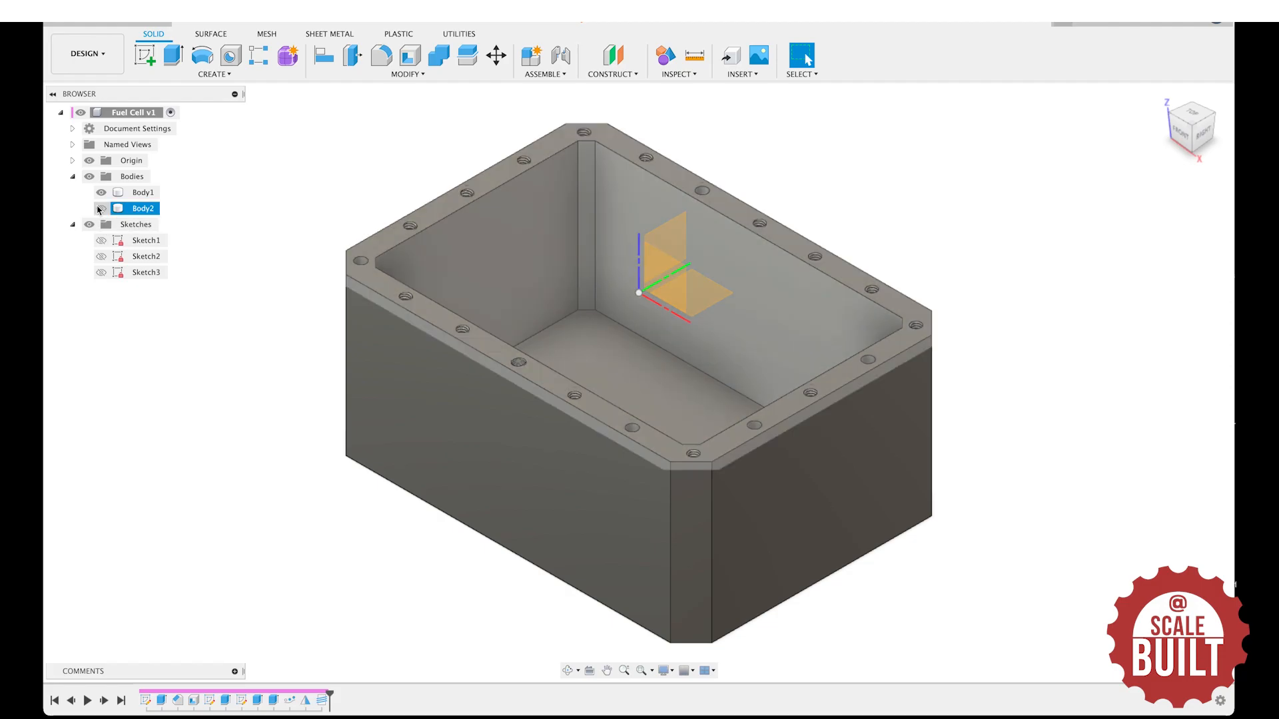
click(101, 209)
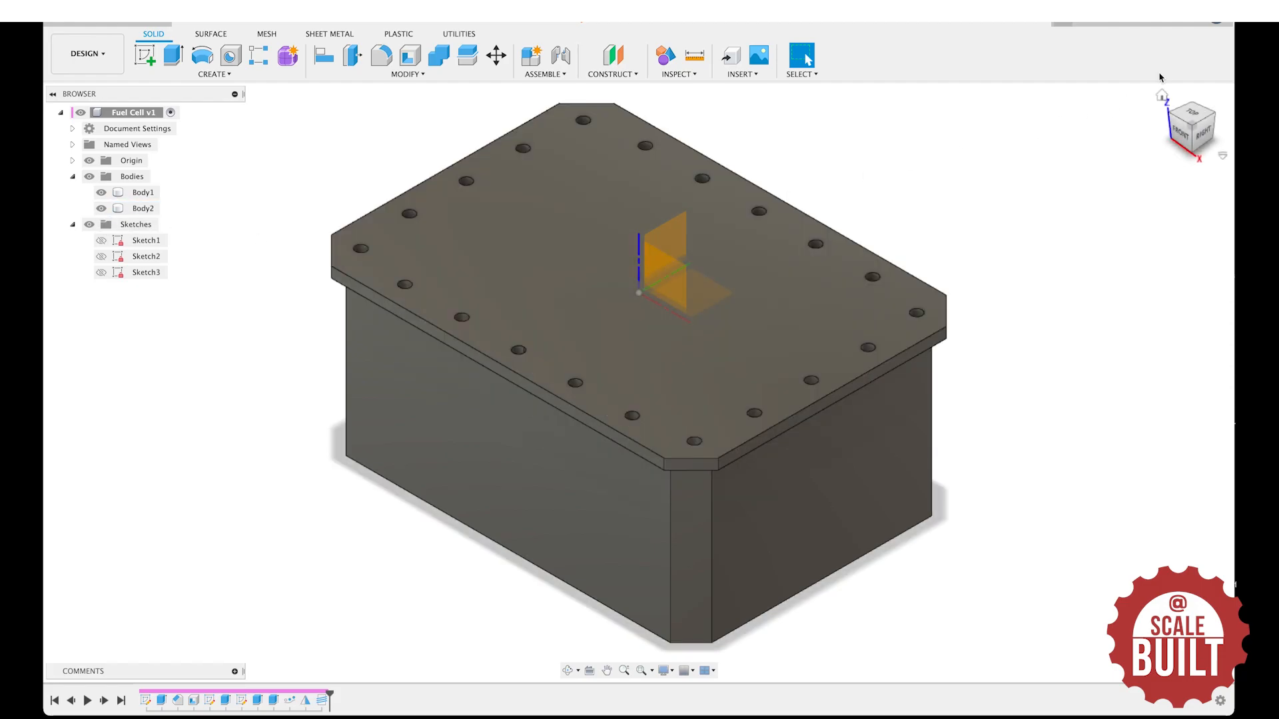
click(1192, 108)
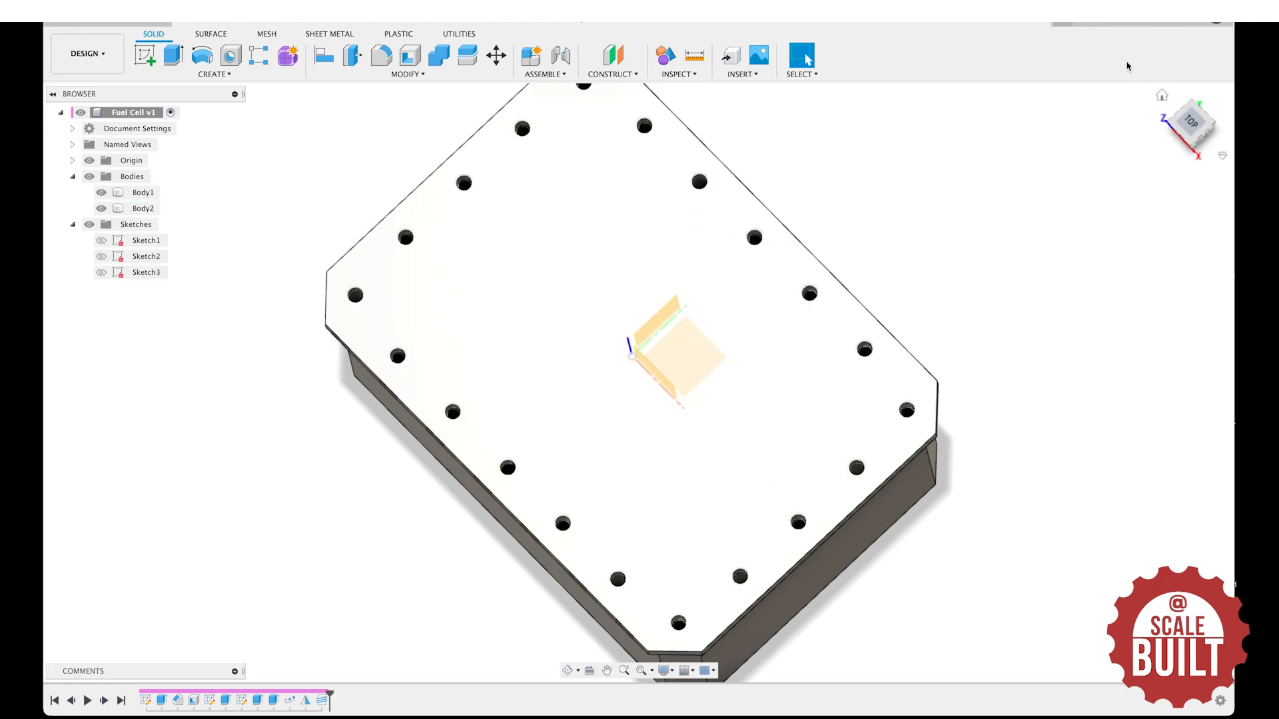
click(1193, 132)
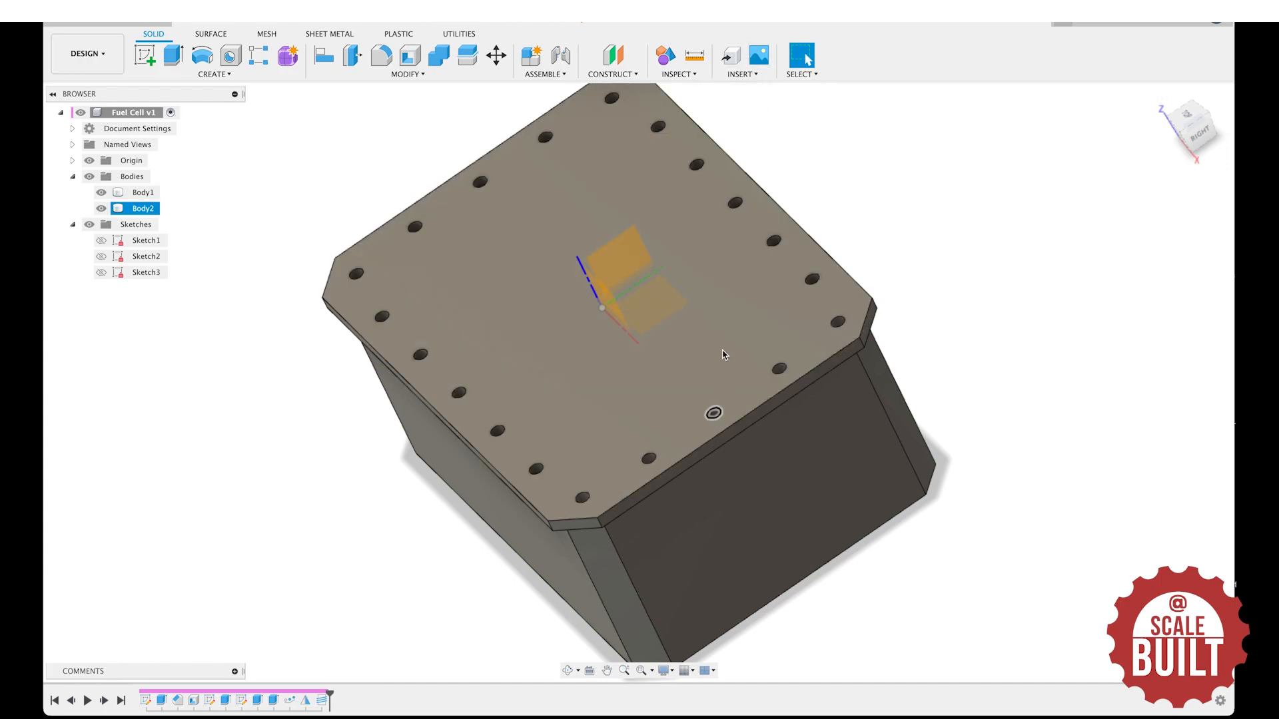
mouse_move(991, 681)
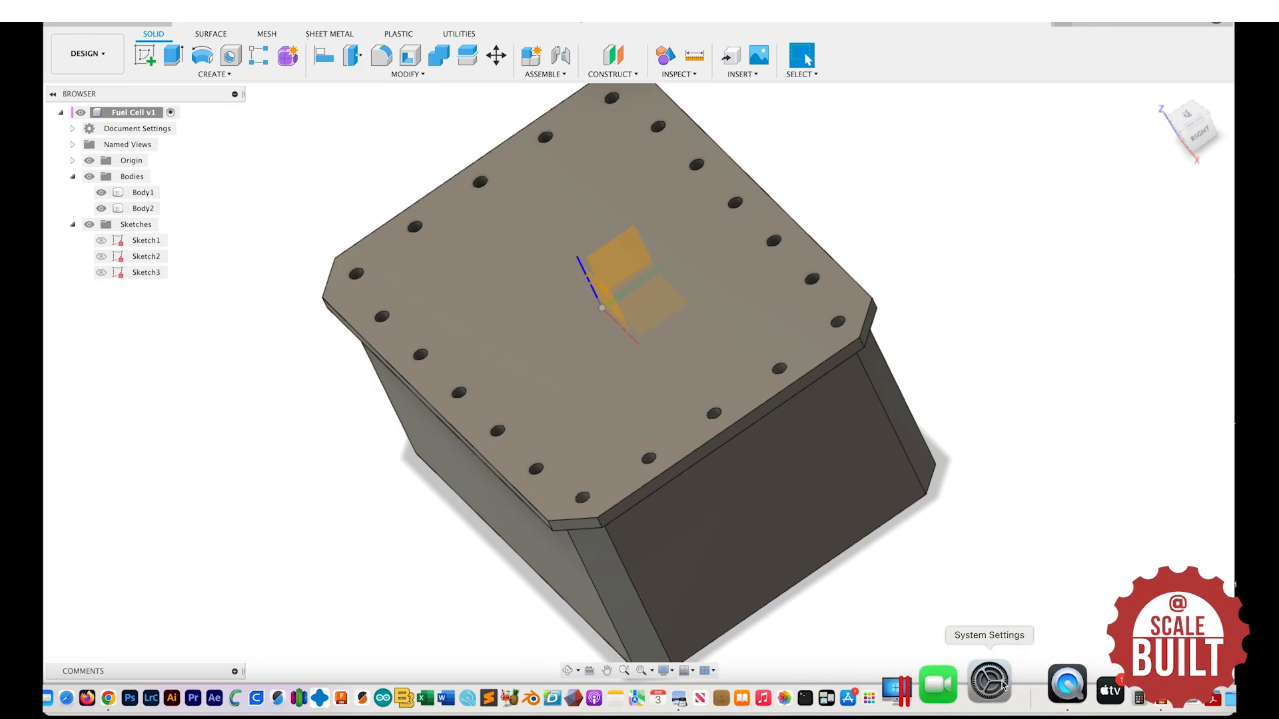
click(749, 683)
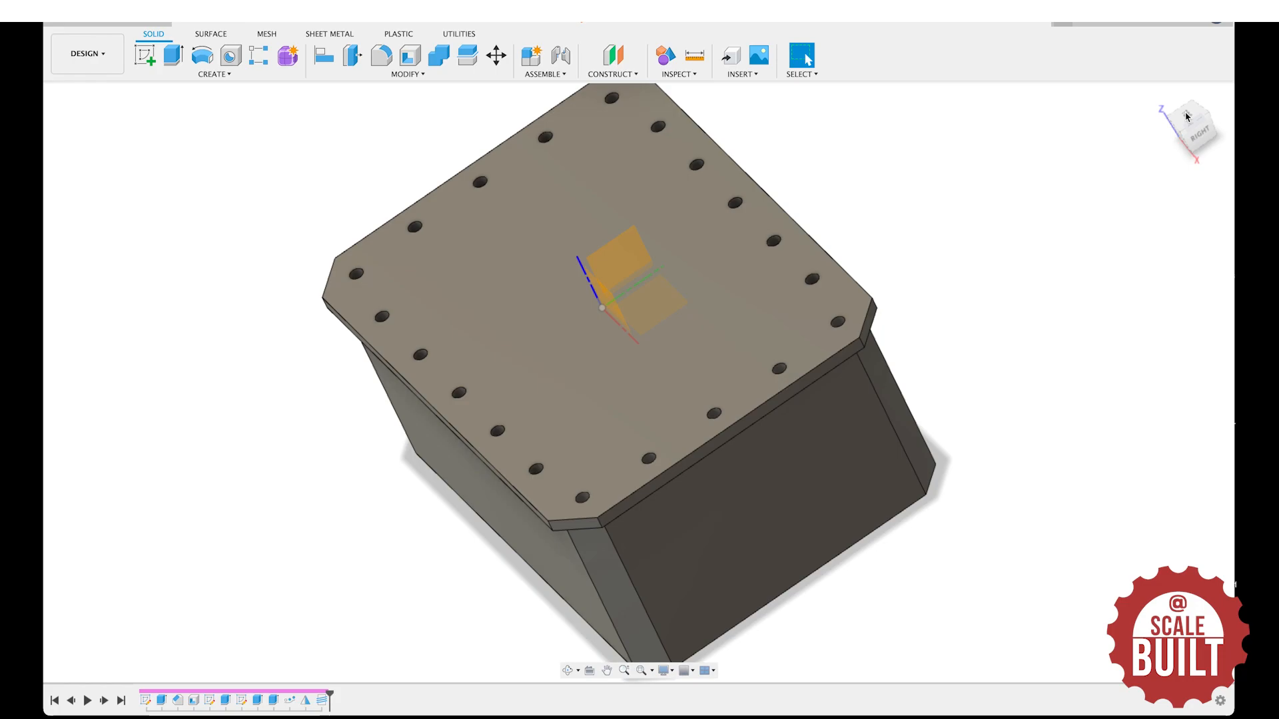
Look straight down on the lid with its long side horizontal and start a sketch on its top face.
click(1198, 113)
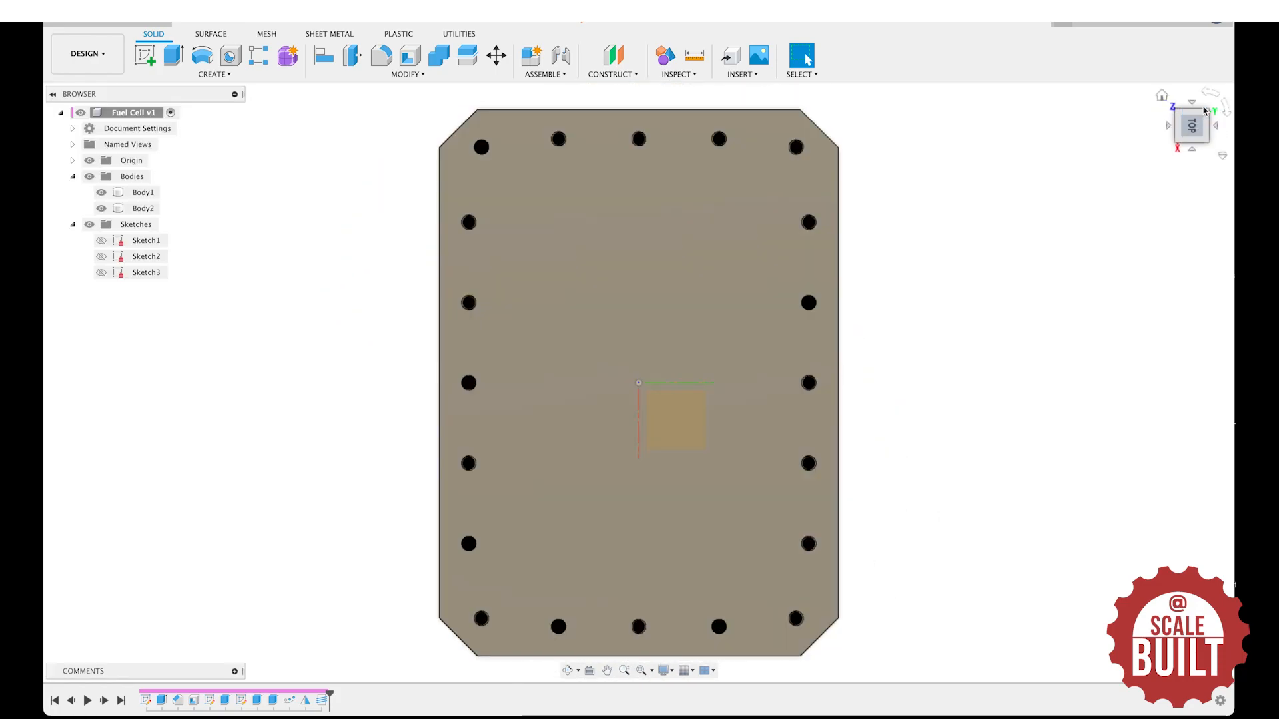
click(1210, 98)
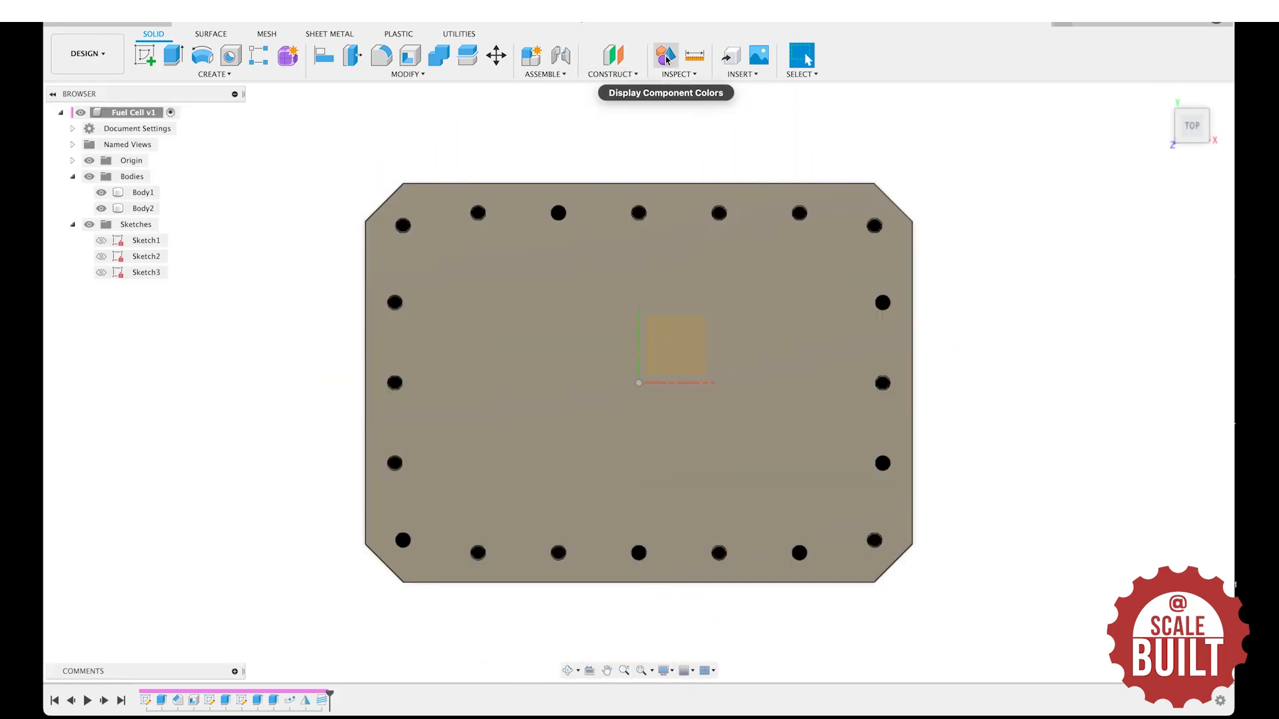
click(143, 56)
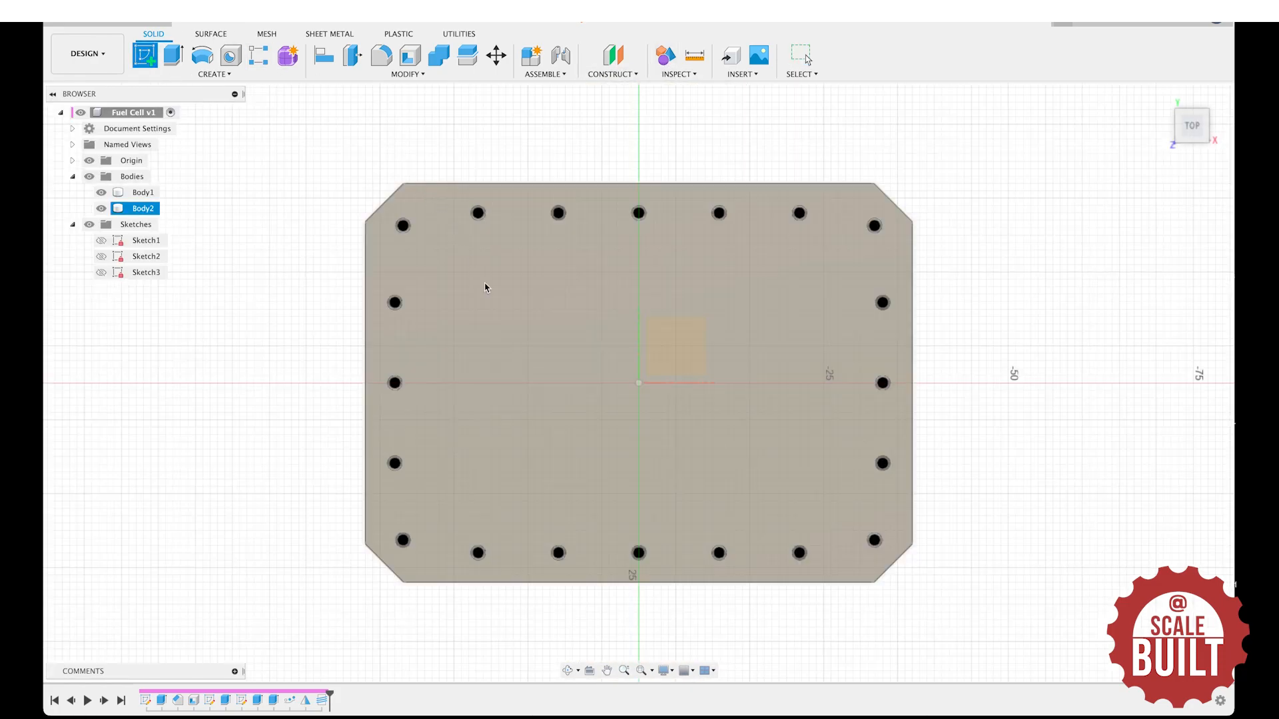
click(745, 300)
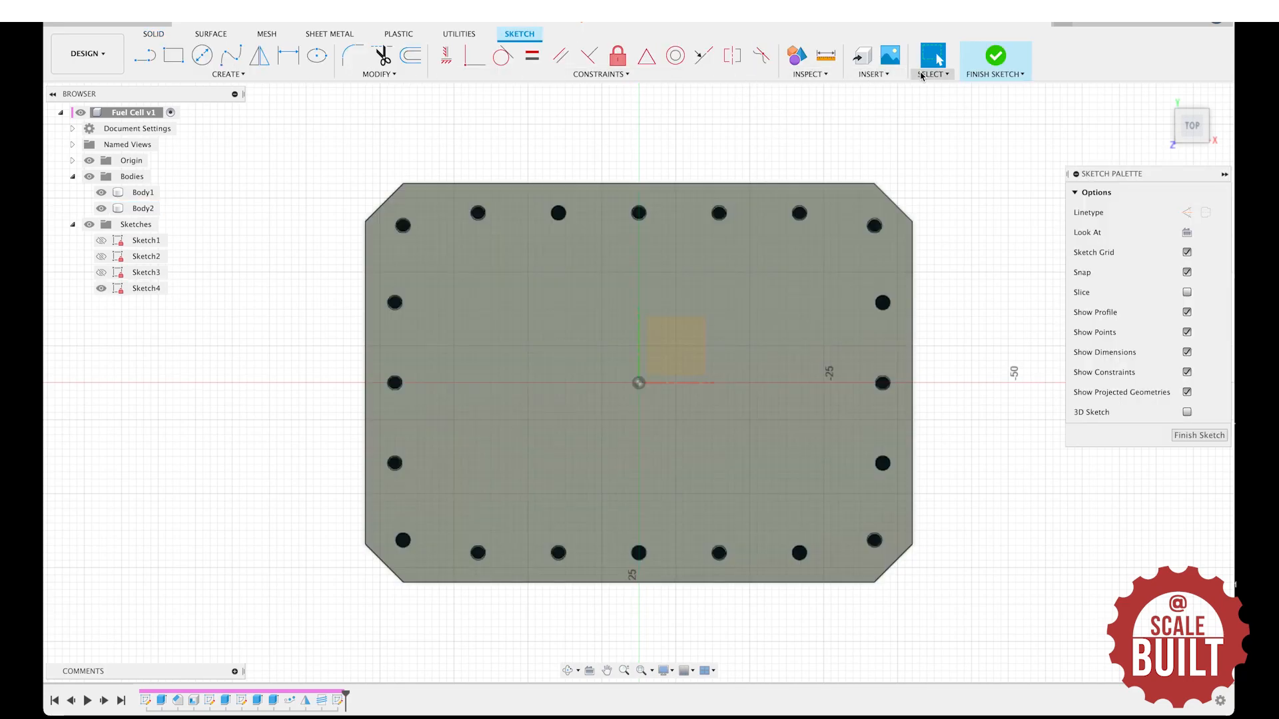
Insert the SVG file fuel-safe-systems-logo-vector.svg from the computer's Downloads folder into the lid sketch, searching for .svg to find it.
click(873, 74)
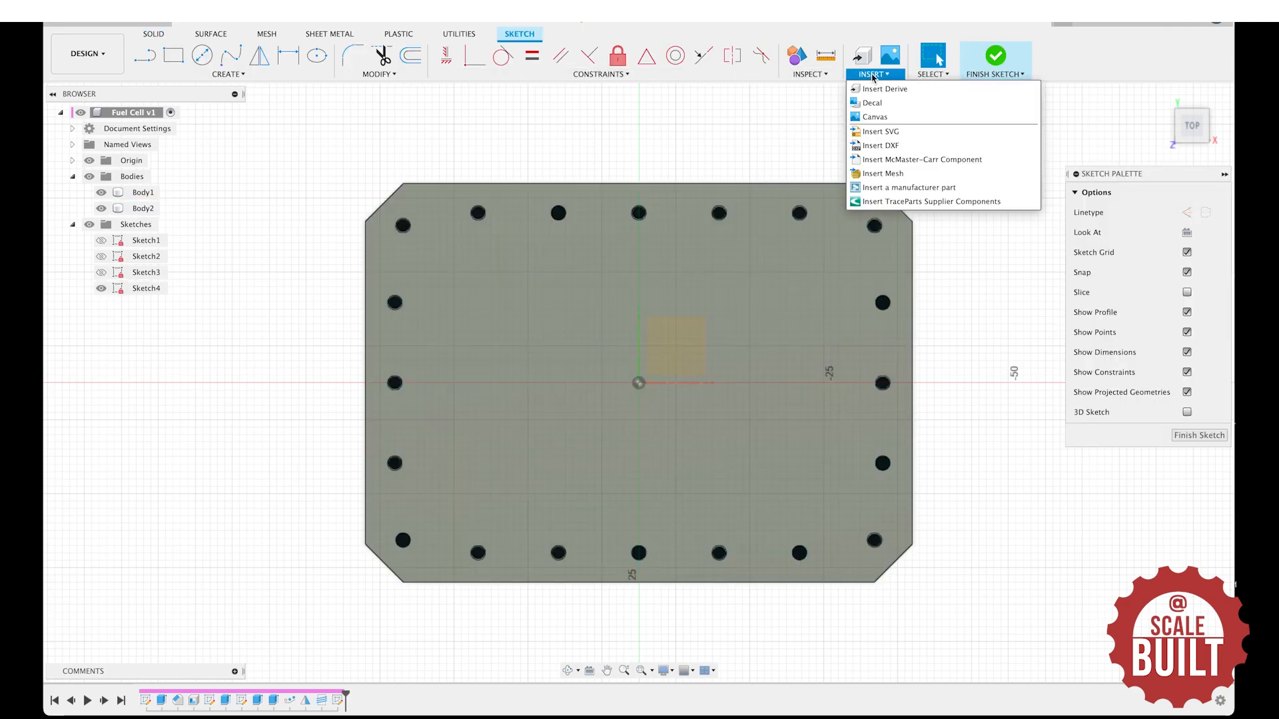
click(890, 138)
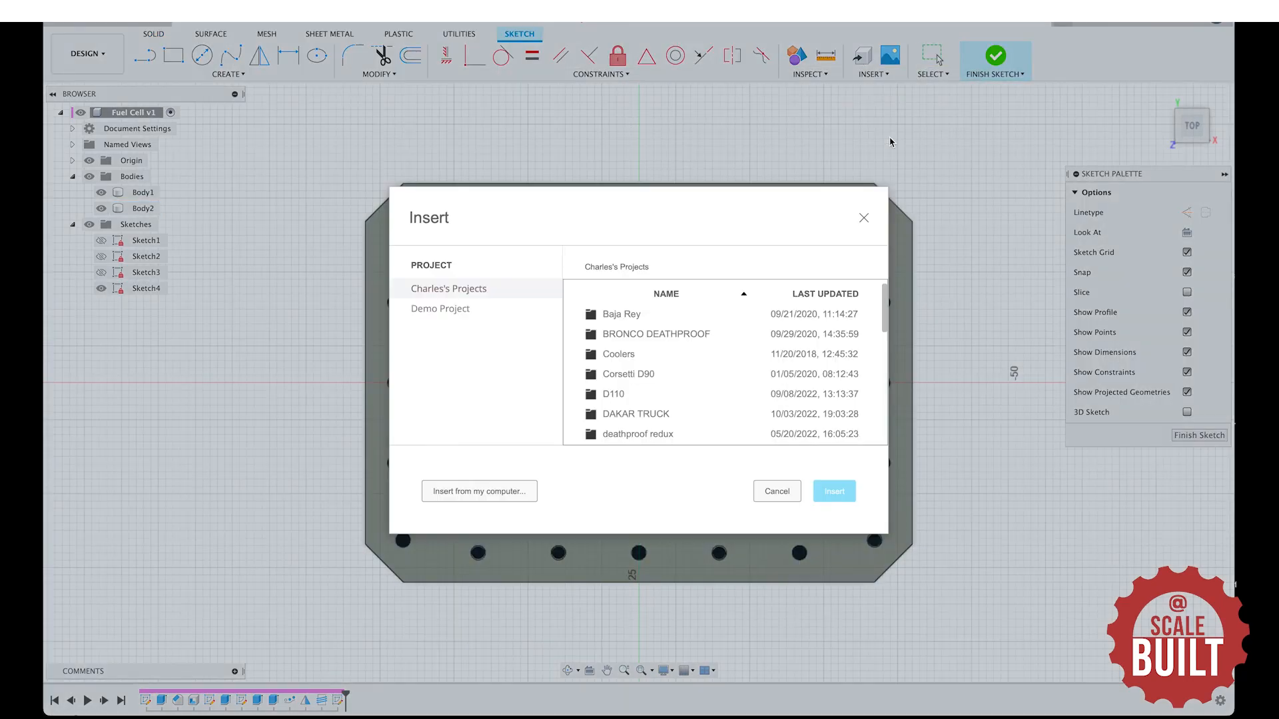
click(486, 492)
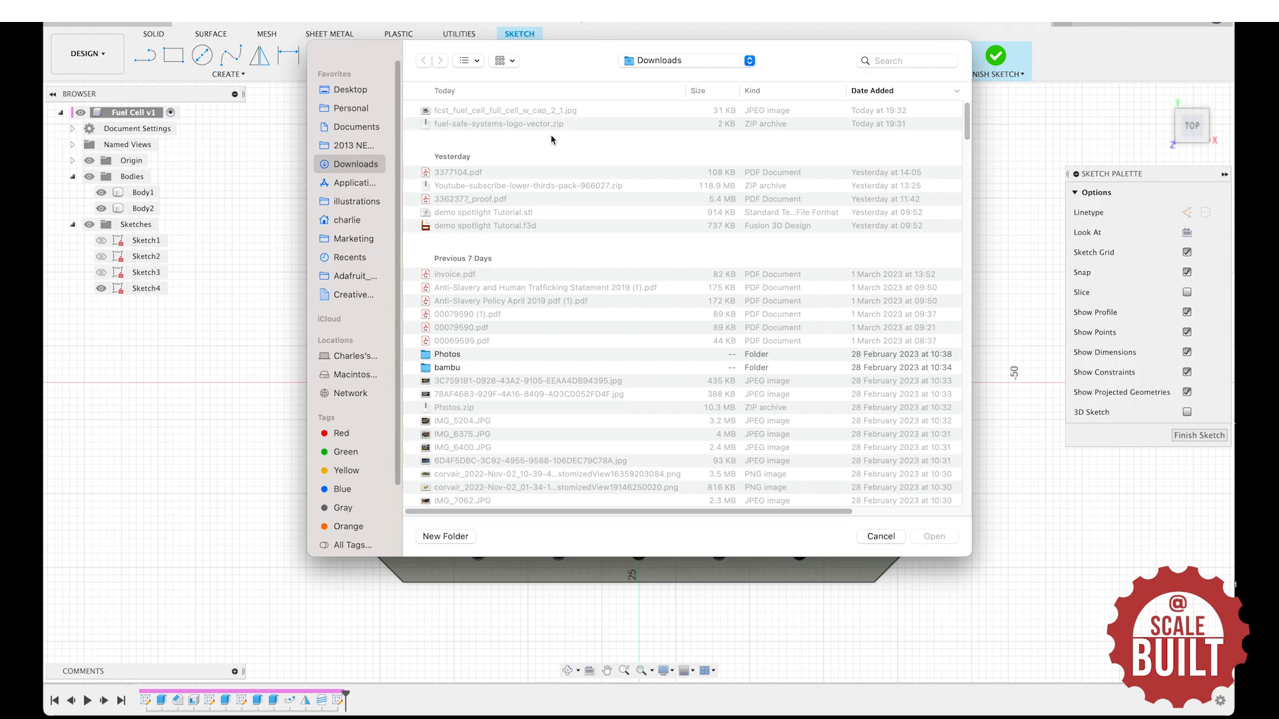
scroll(552, 140, down, 1)
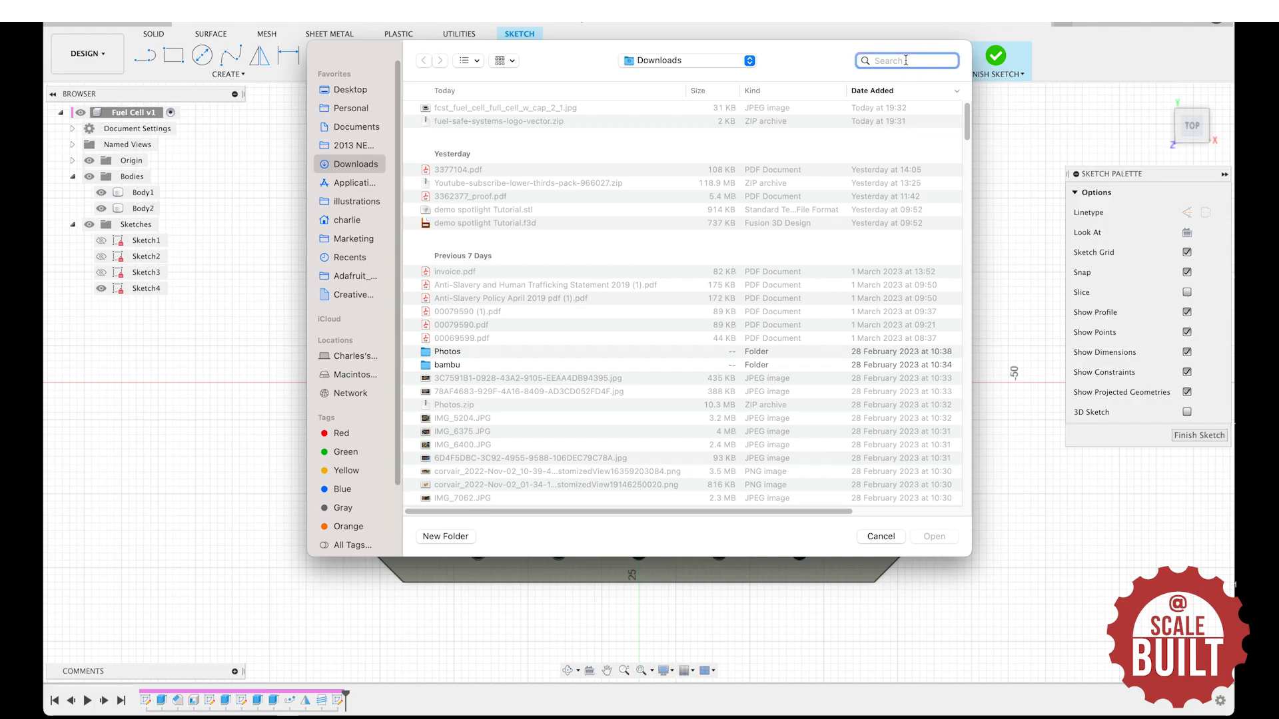
text(g)
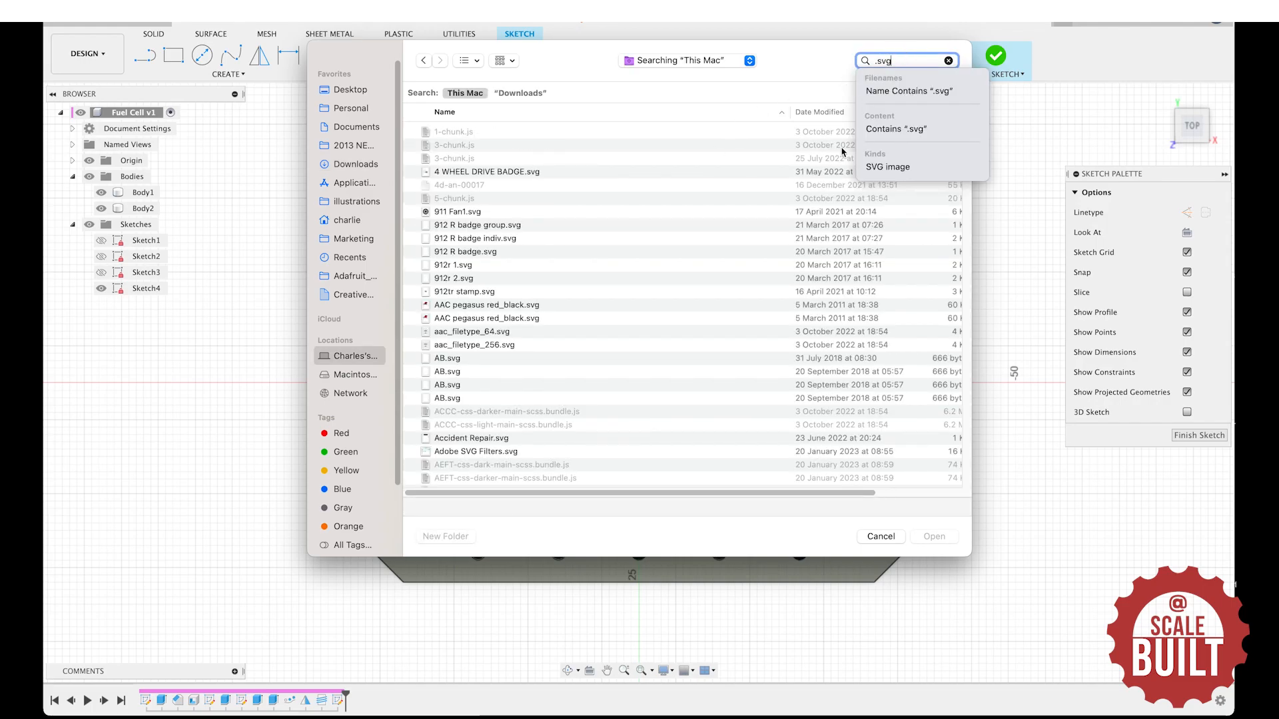
scroll(689, 378, down, 10)
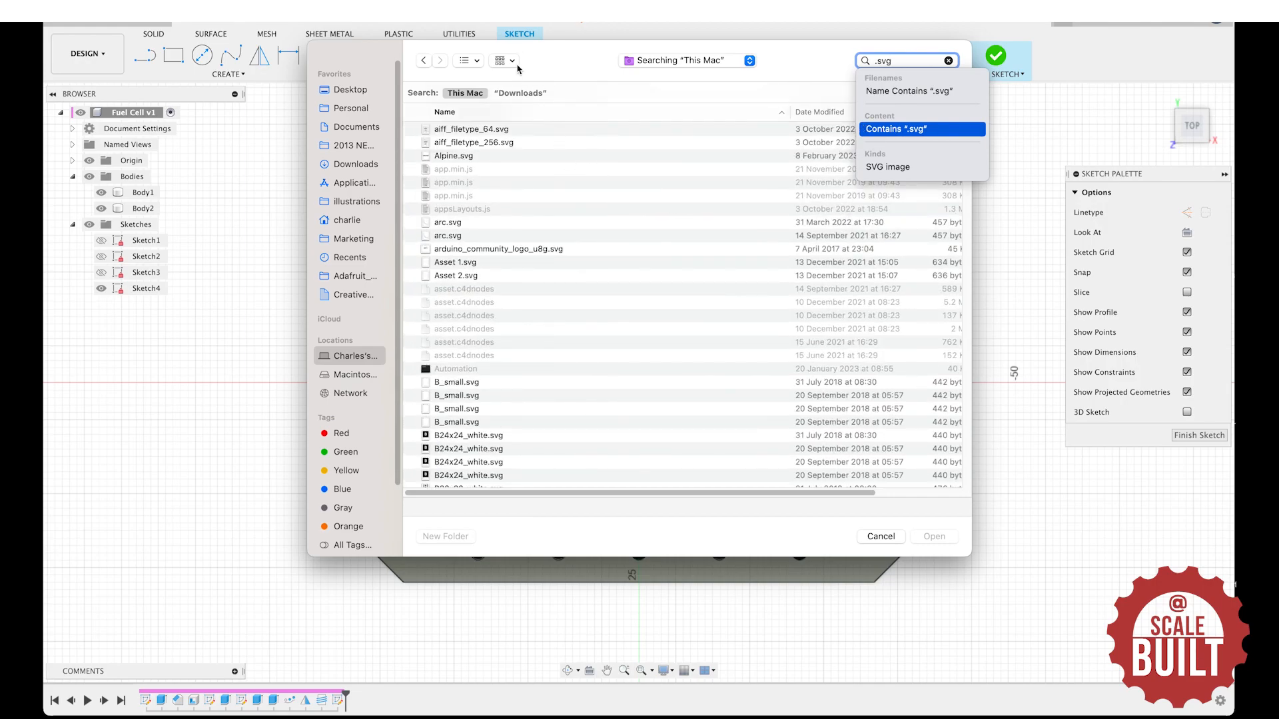
click(520, 92)
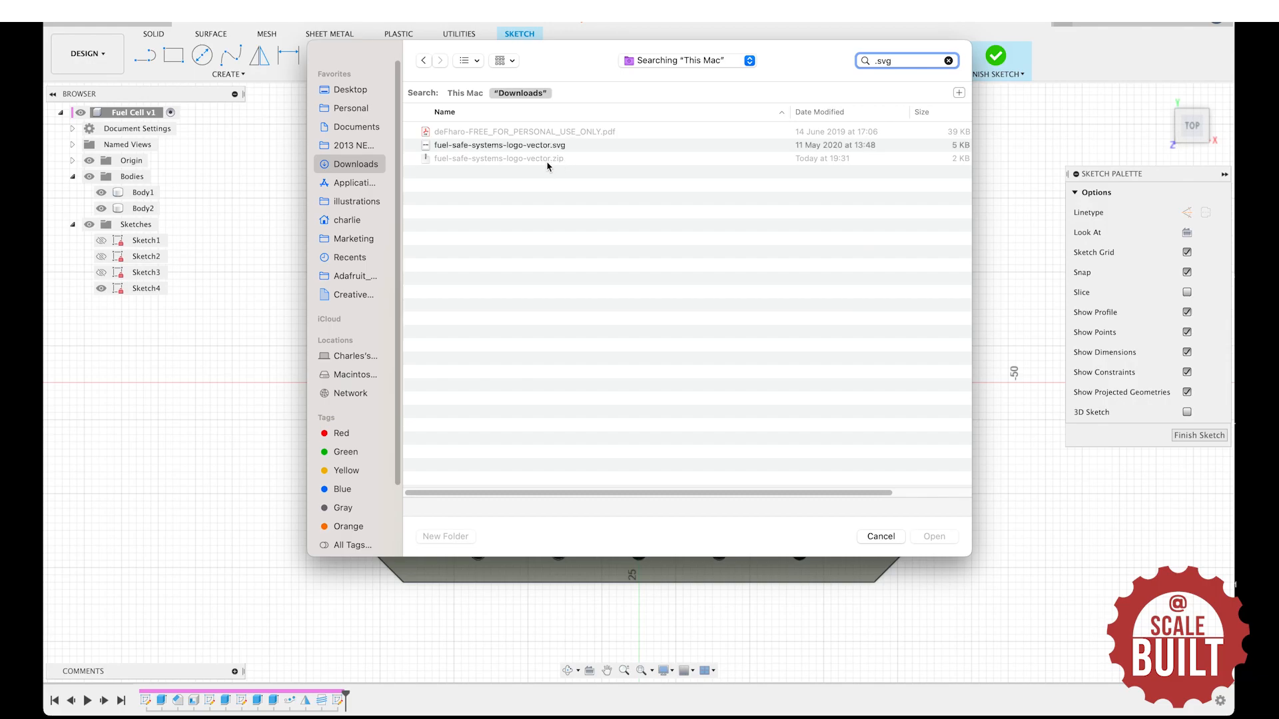
double_click(543, 145)
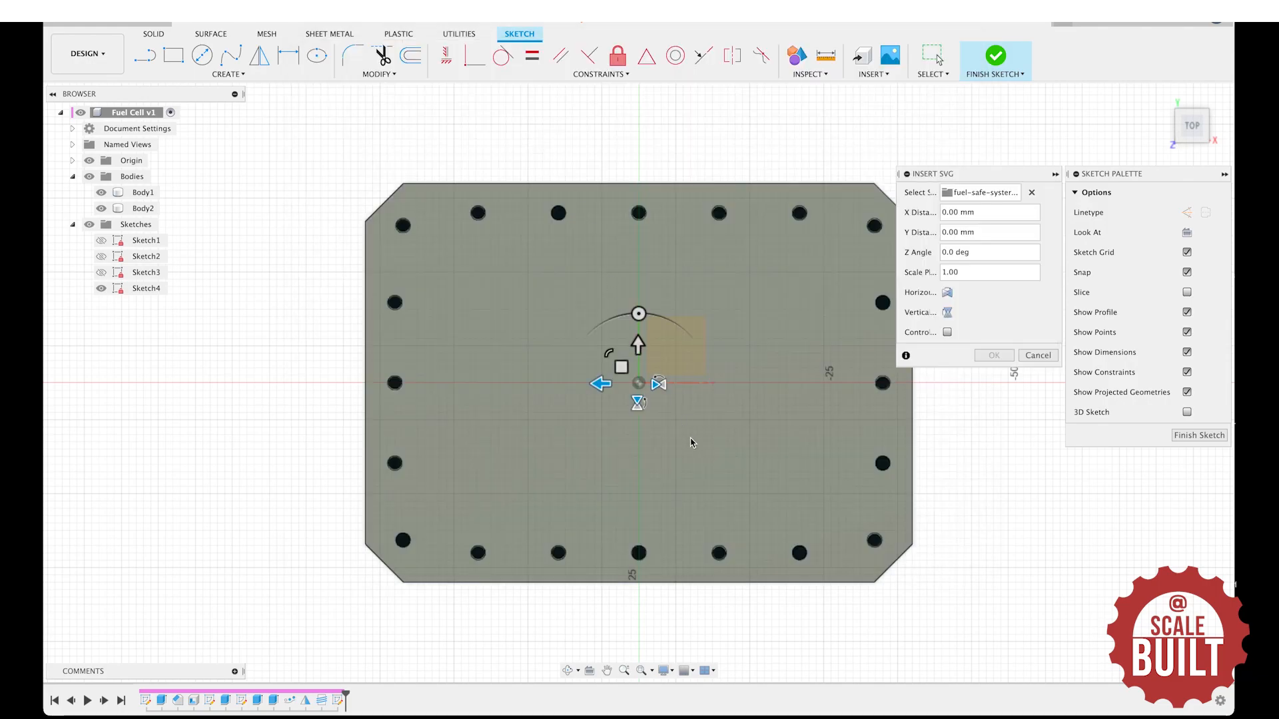
Rotate the inserted logo 180 degrees and move it onto the lid's upper half, at about X 33.66 mm and Y 40.67 mm.
scroll(646, 418, down, 5)
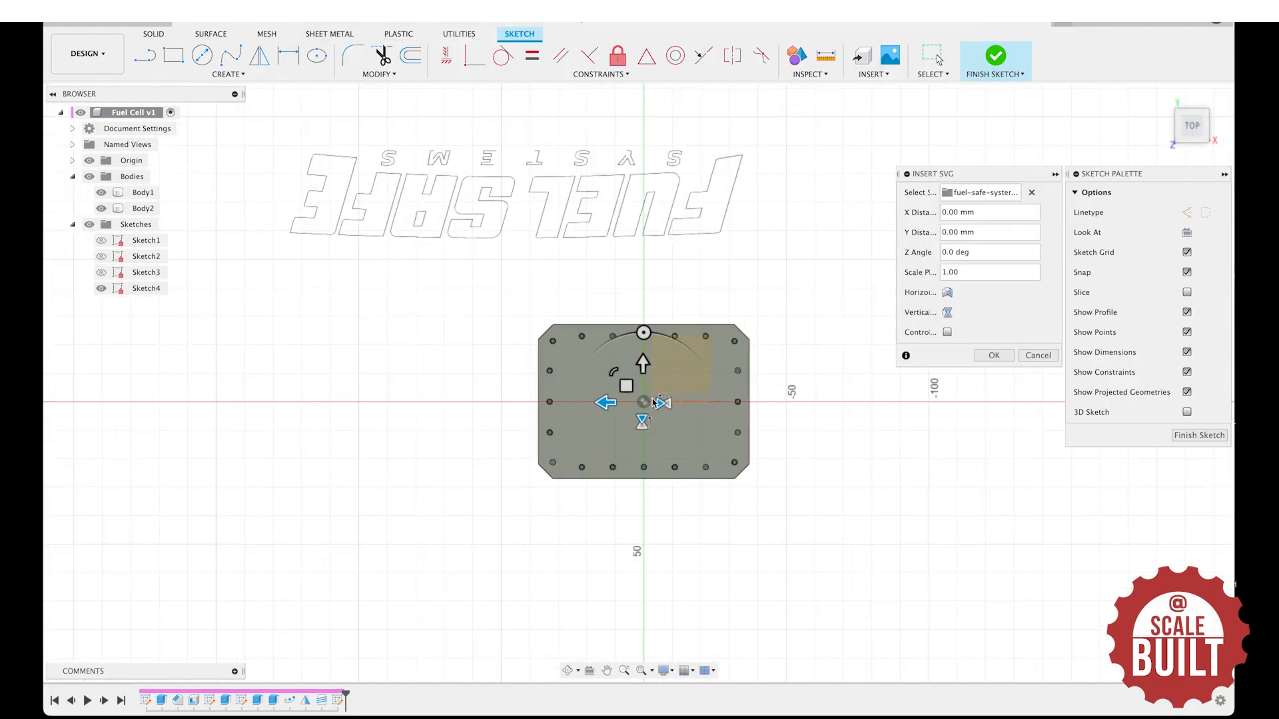
drag(640, 336, 636, 552)
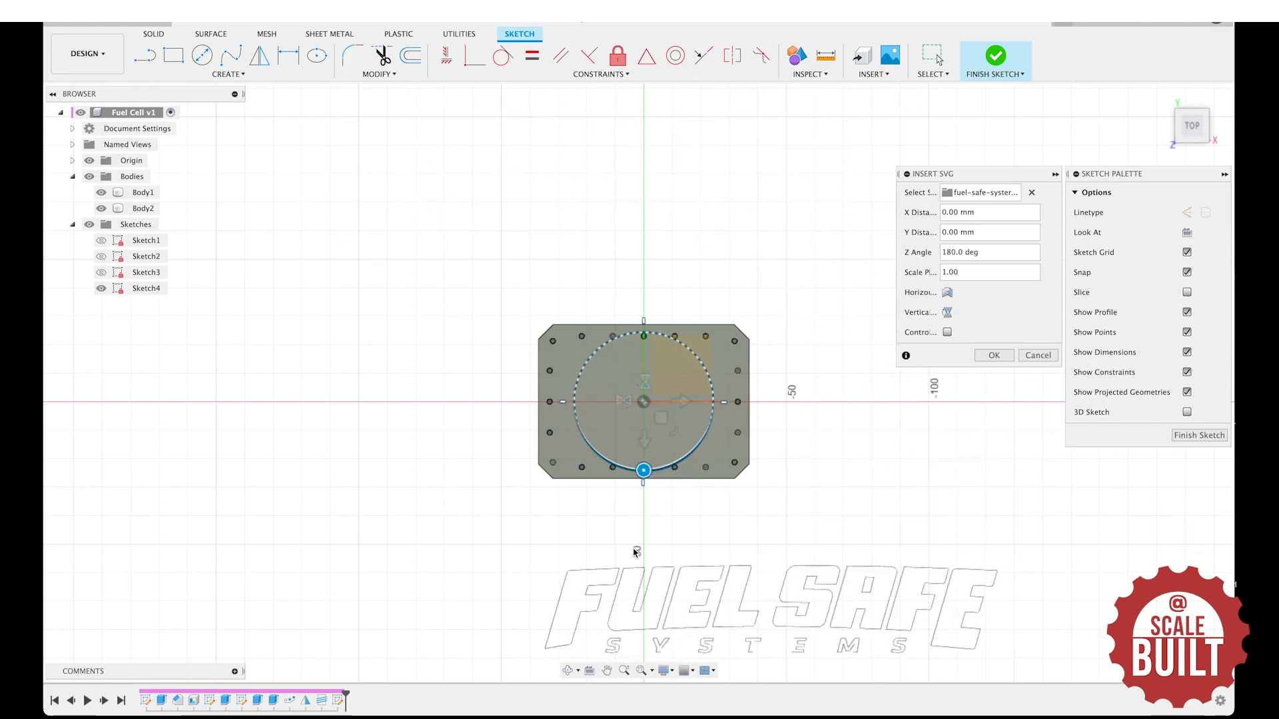
drag(622, 561, 622, 561)
drag(655, 418, 621, 318)
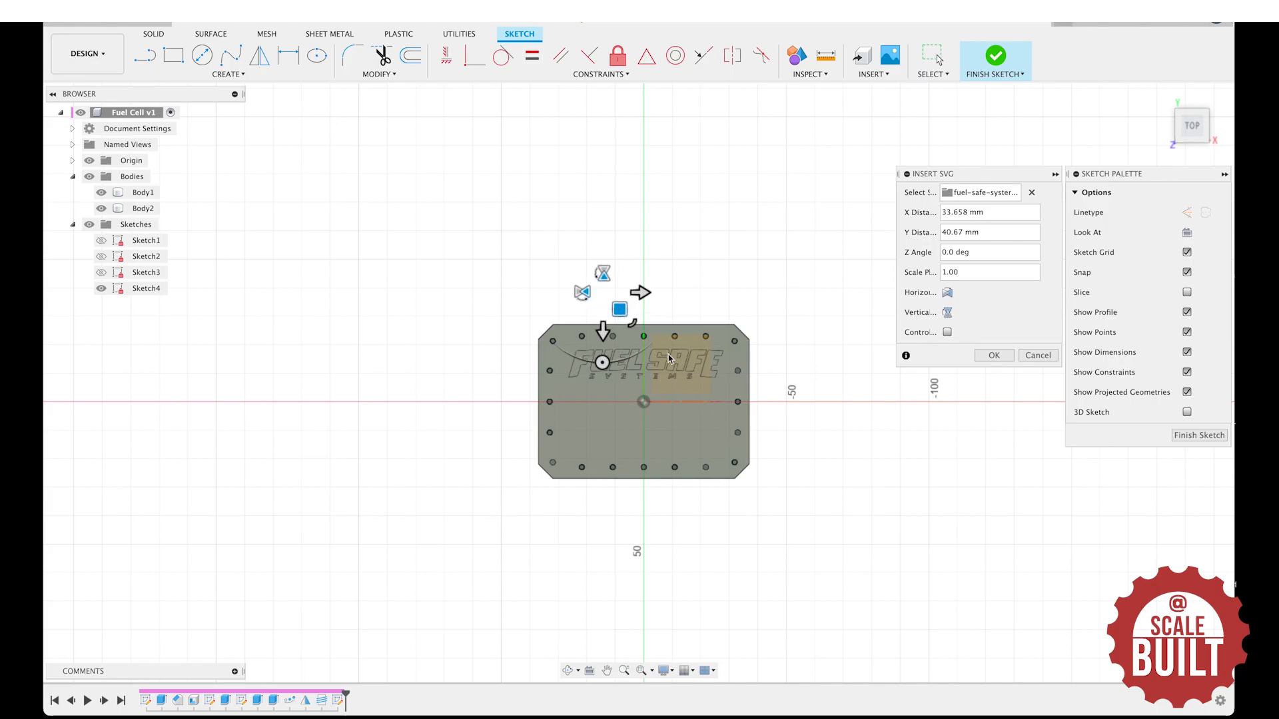
Inspect the small SYSTEMS letters of the logo for open outlines and accept the SVG placement.
scroll(661, 351, up, 6)
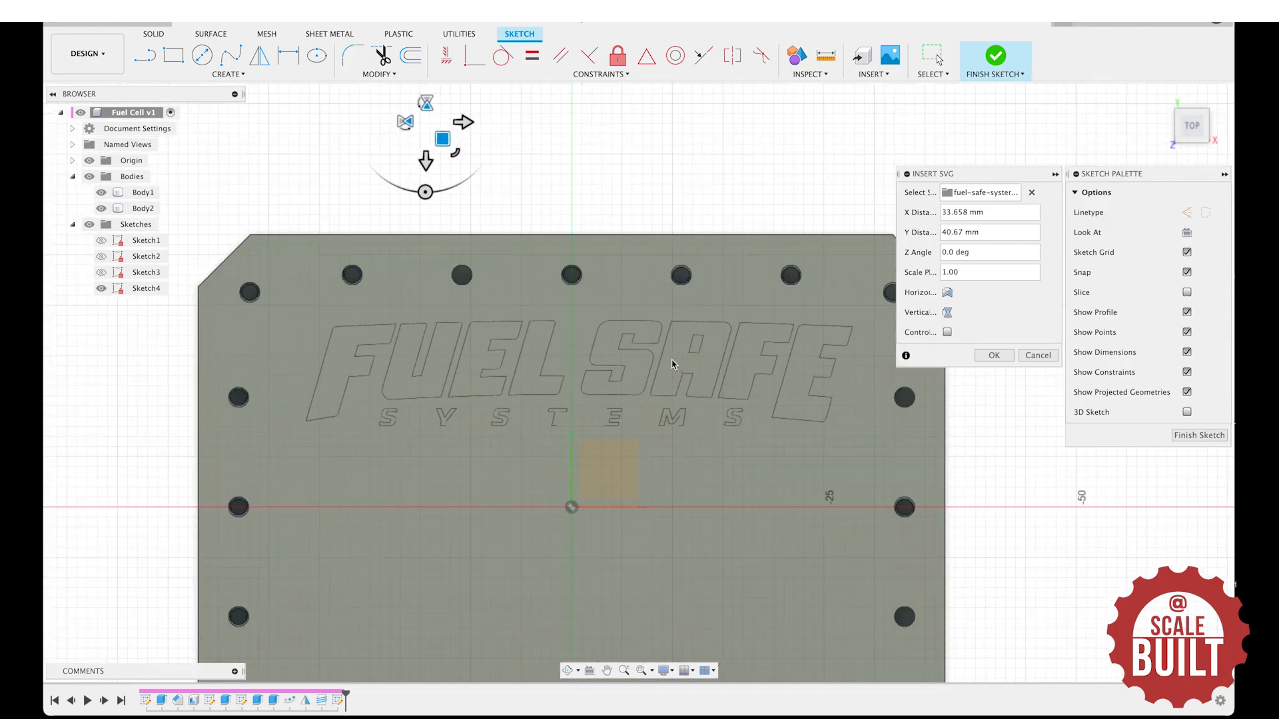
scroll(672, 364, up, 8)
scroll(624, 455, up, 3)
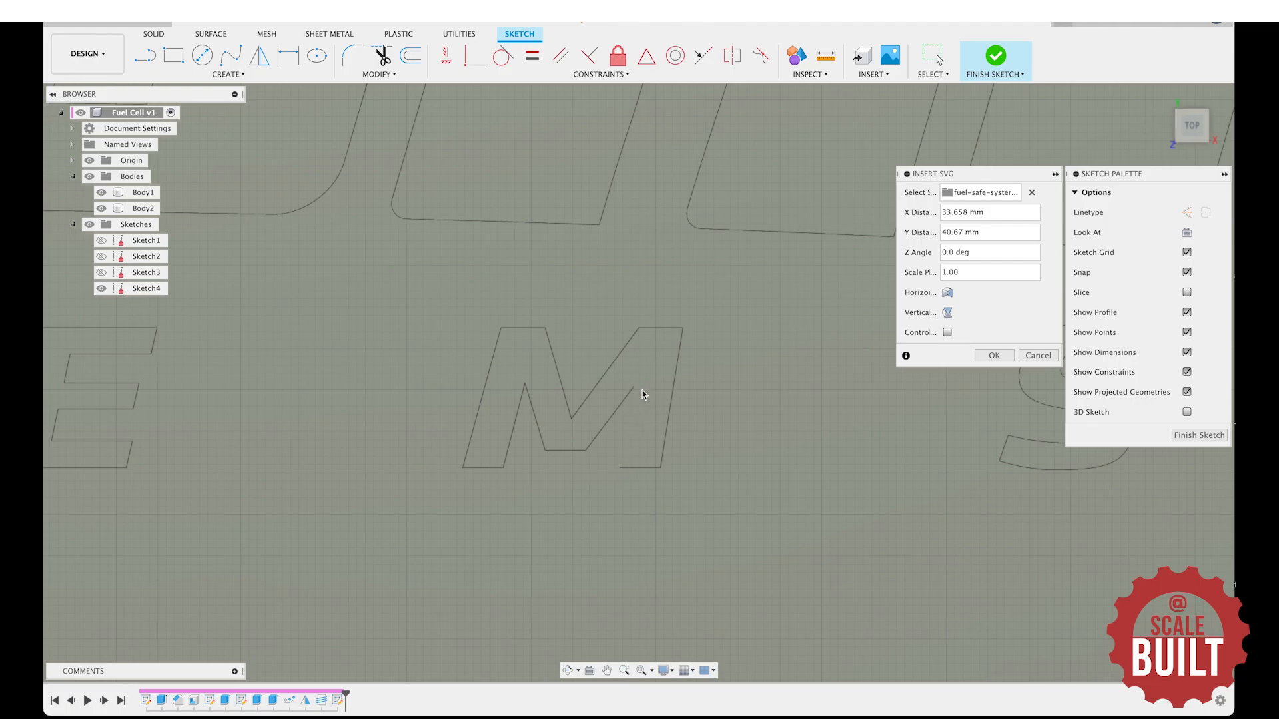
scroll(629, 401, down, 5)
scroll(327, 410, up, 4)
scroll(420, 353, down, 6)
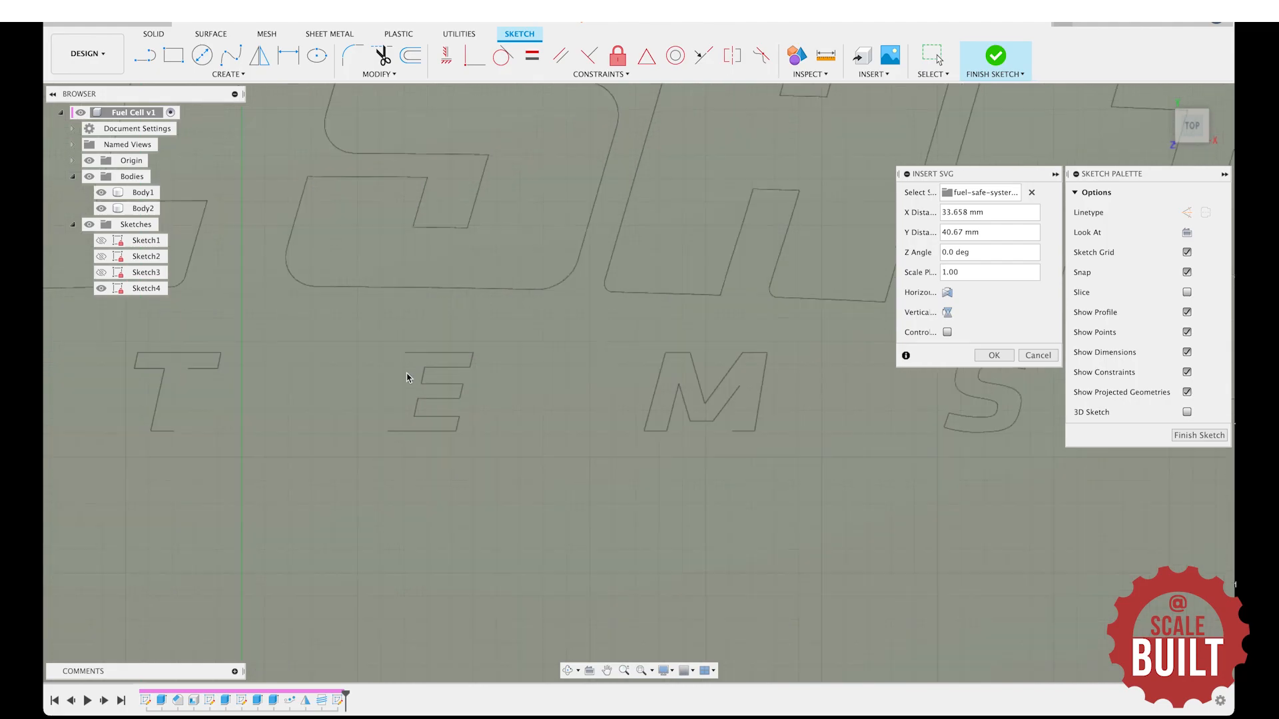
scroll(407, 378, down, 6)
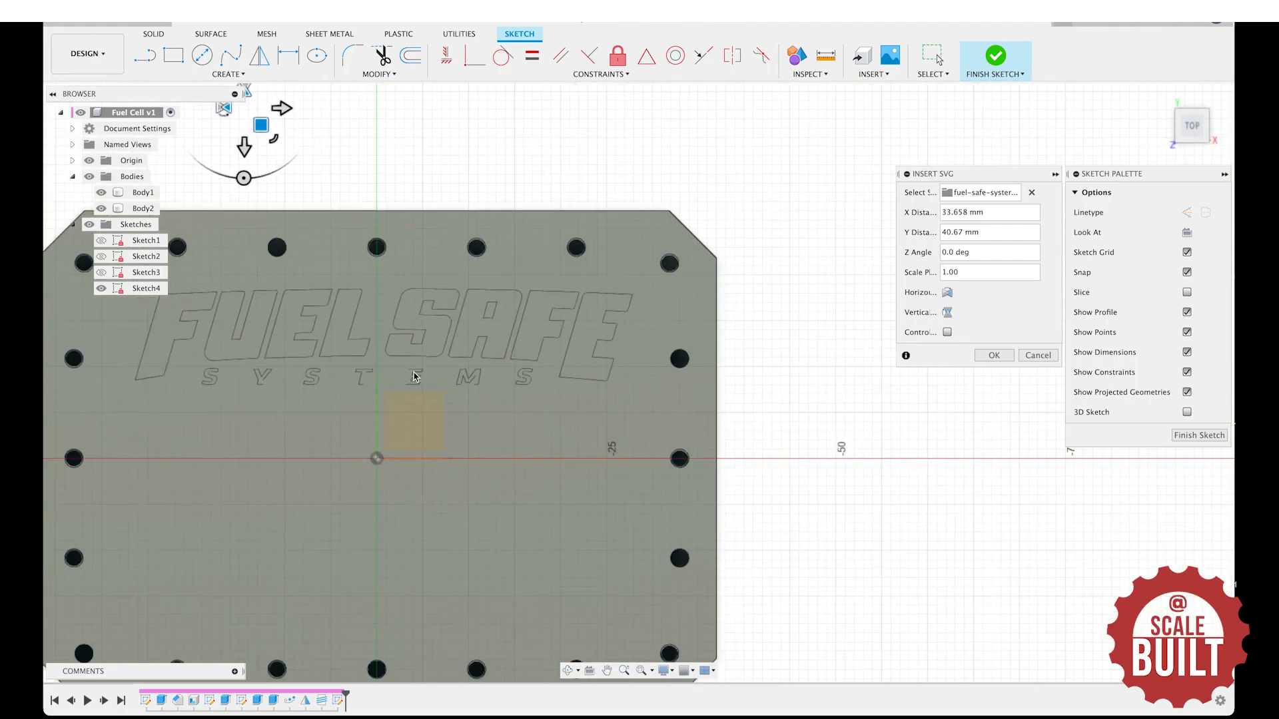
scroll(543, 361, down, 3)
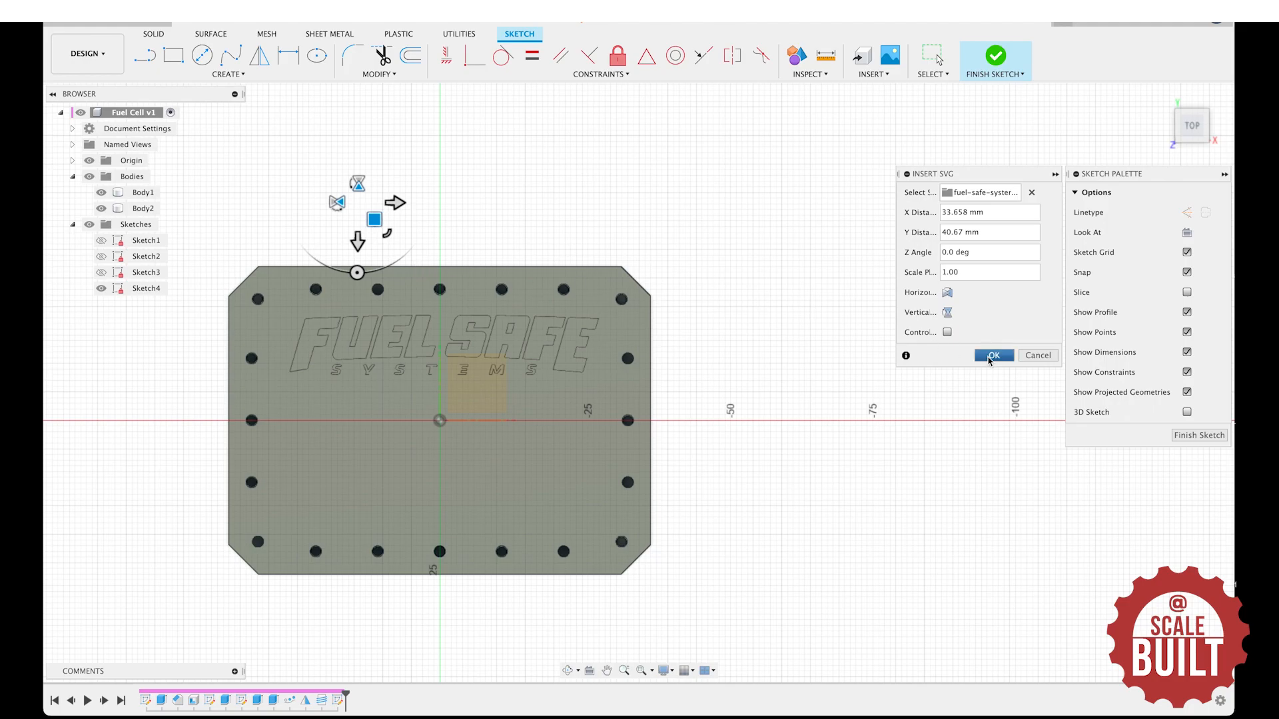
key(Return)
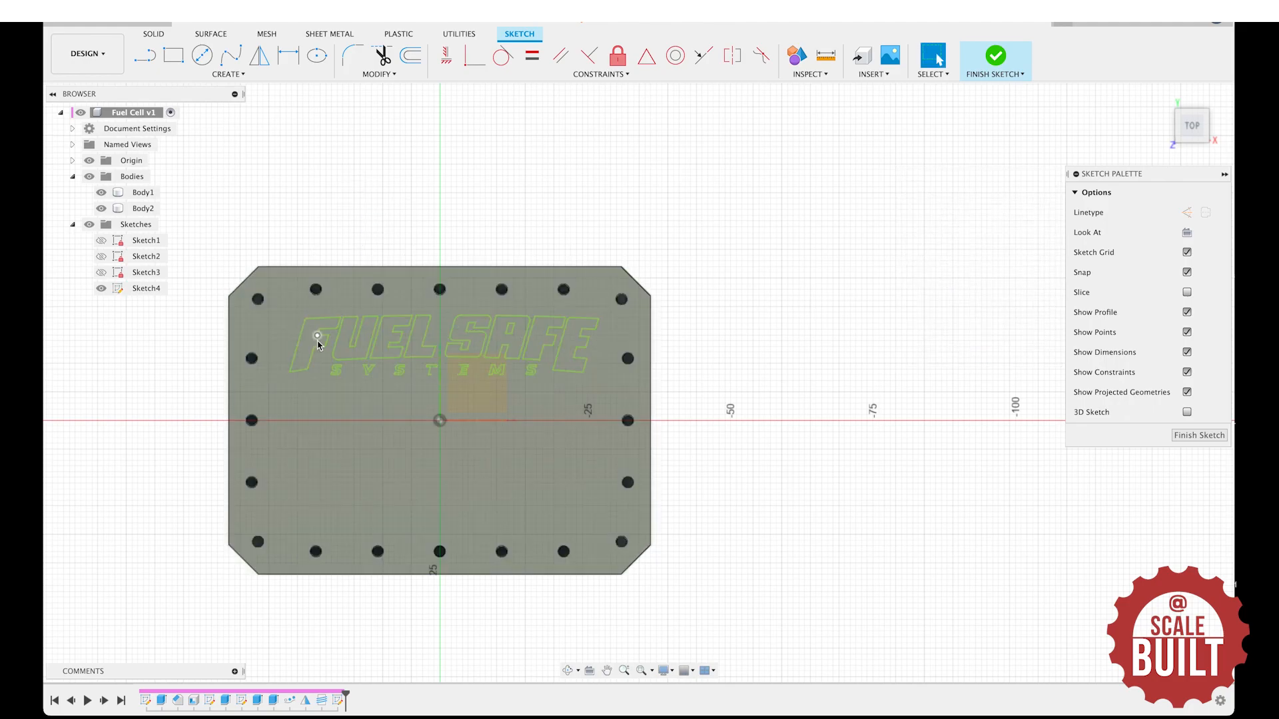
Check which logo letters form closed profiles by selecting the last E of SAFE and the surrounding lid face.
scroll(318, 344, up, 4)
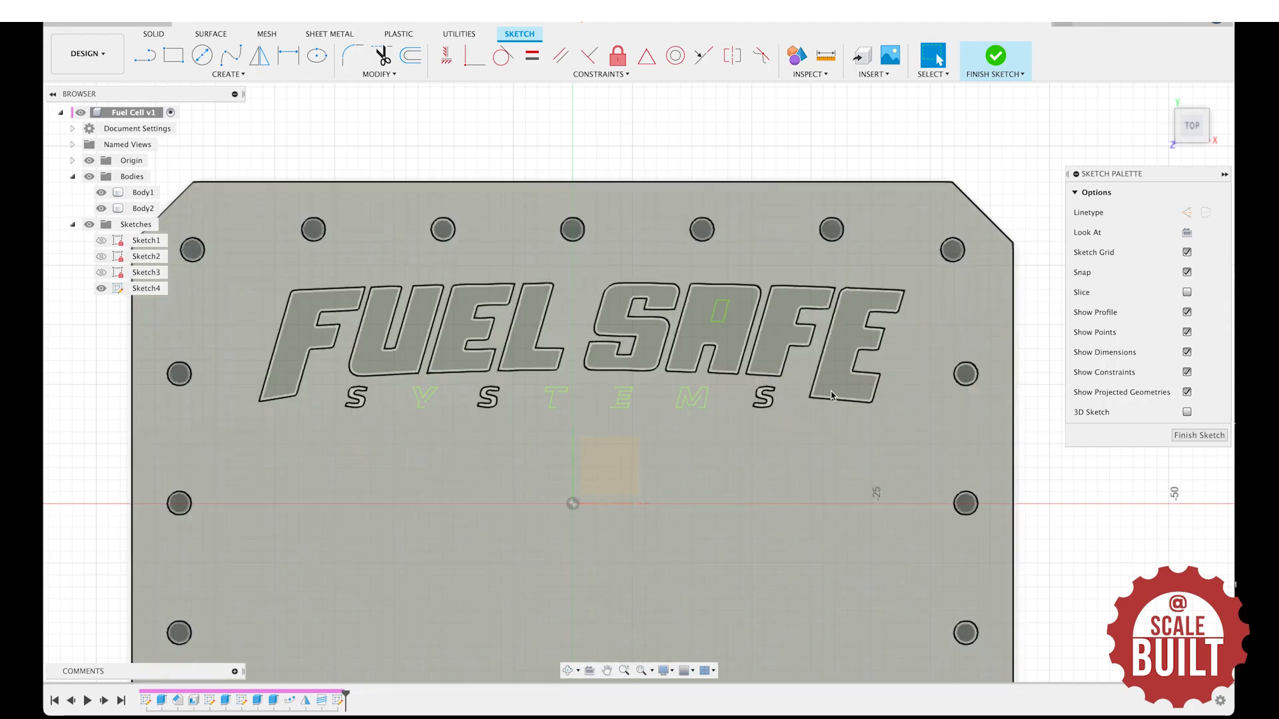
click(832, 378)
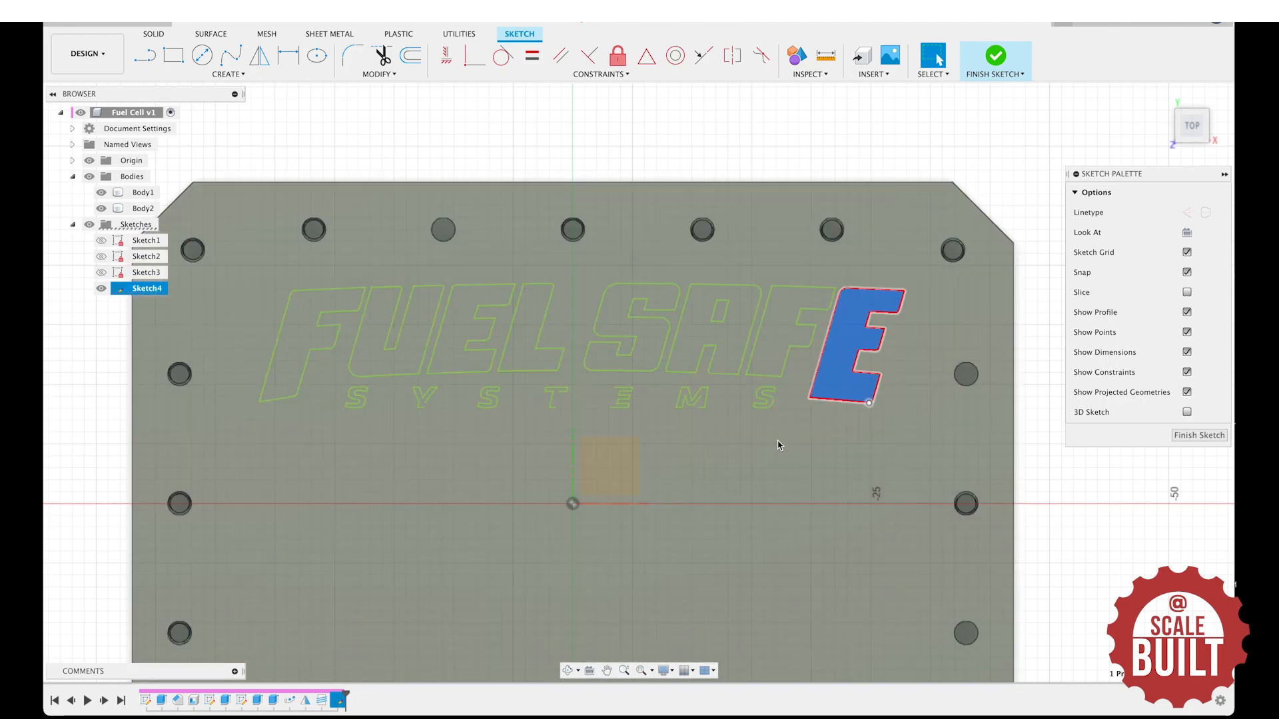
click(766, 460)
Close the gap in the M of SYSTEMS with a line about 1 mm long down the inner side of its last leg.
scroll(733, 427, up, 10)
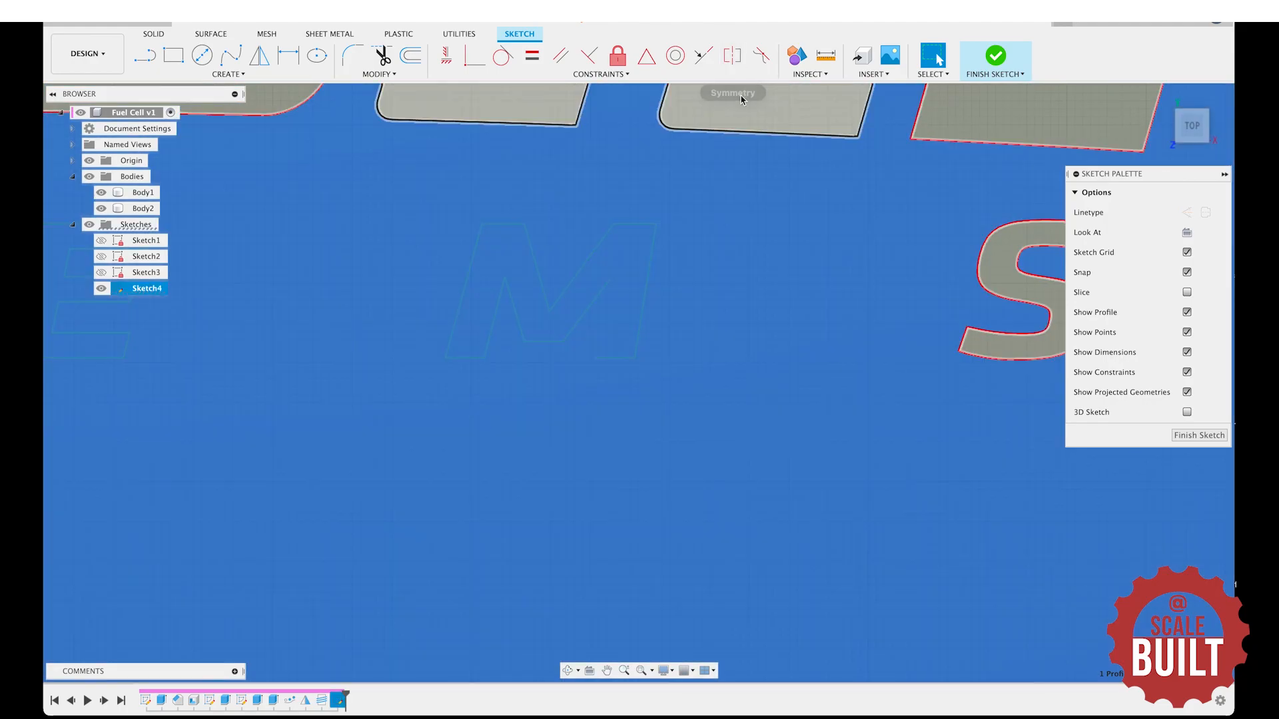
click(742, 100)
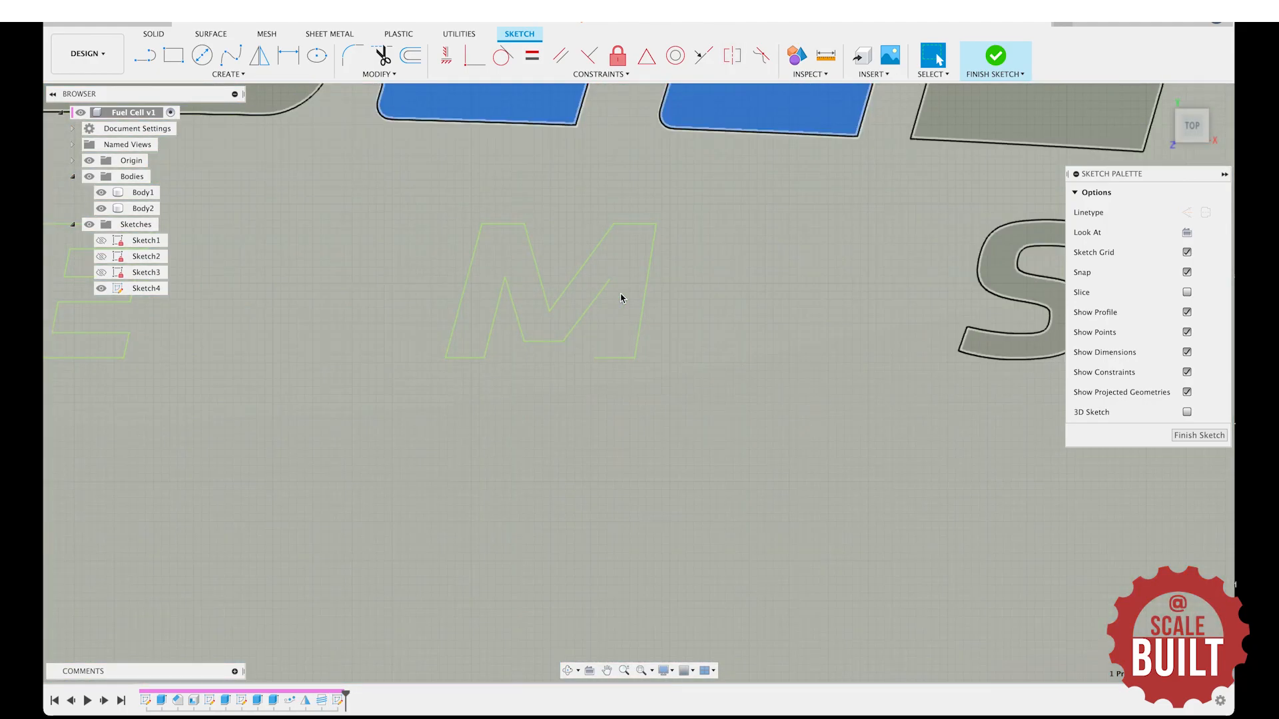
key(l)
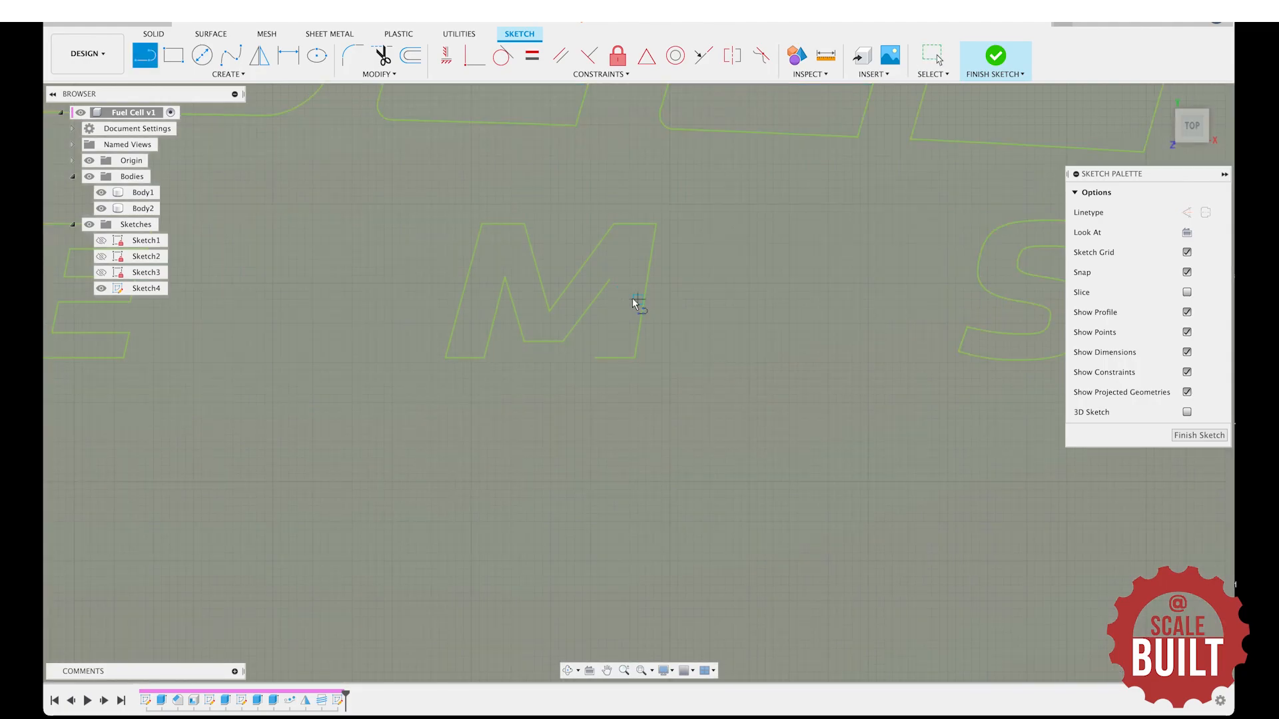
click(609, 281)
click(596, 358)
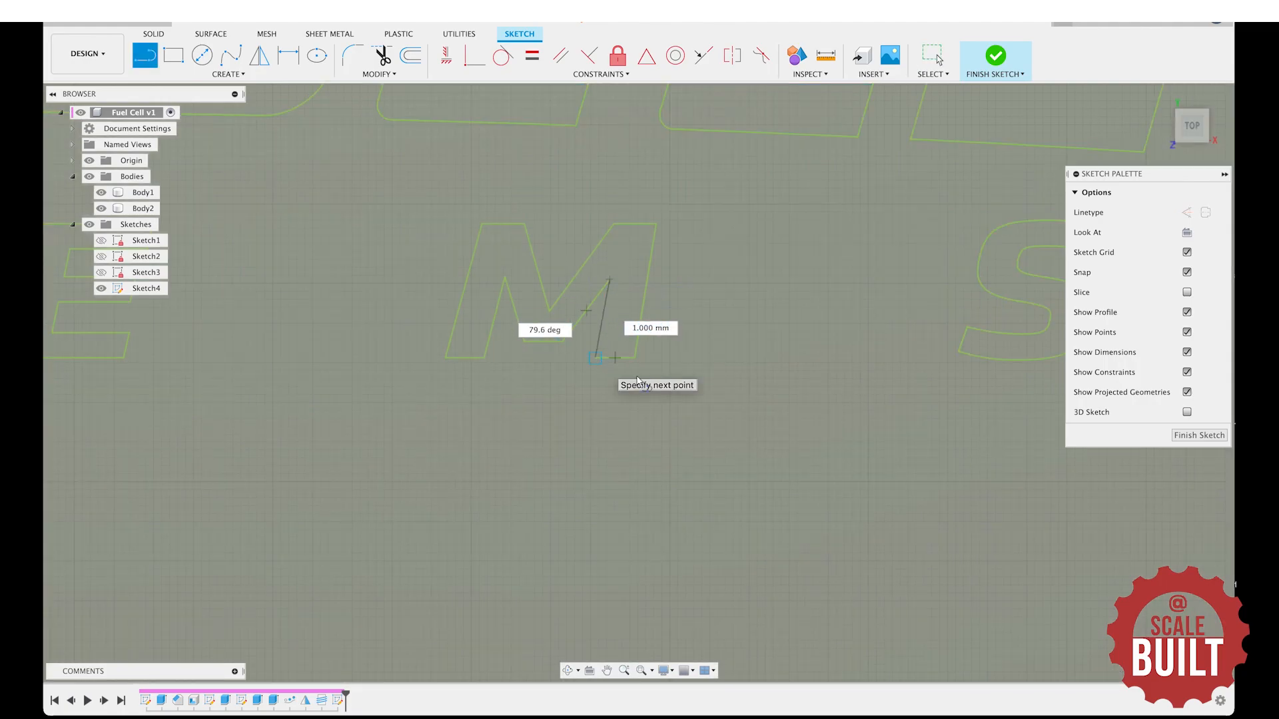
key(Escape)
scroll(673, 373, down, 1)
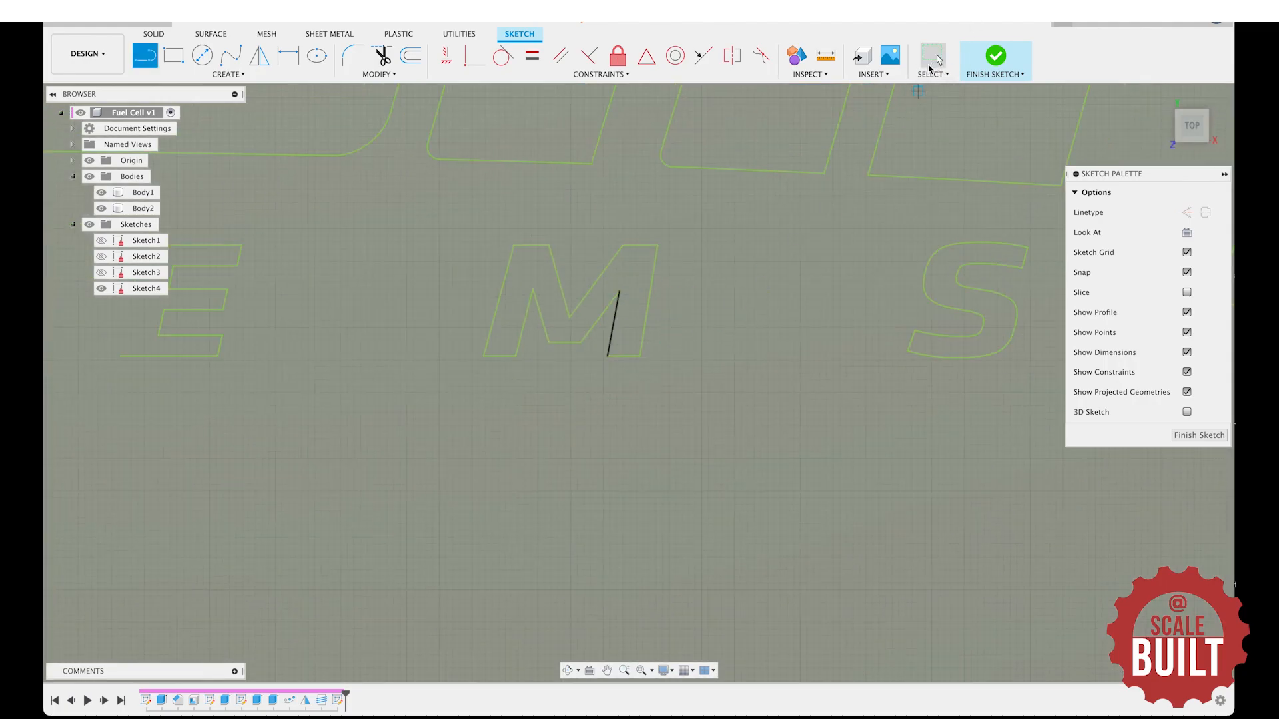
click(935, 65)
Close the E of SYSTEMS with a slanted line joining the open ends of its upper and lower arms.
scroll(619, 333, down, 4)
scroll(399, 333, up, 6)
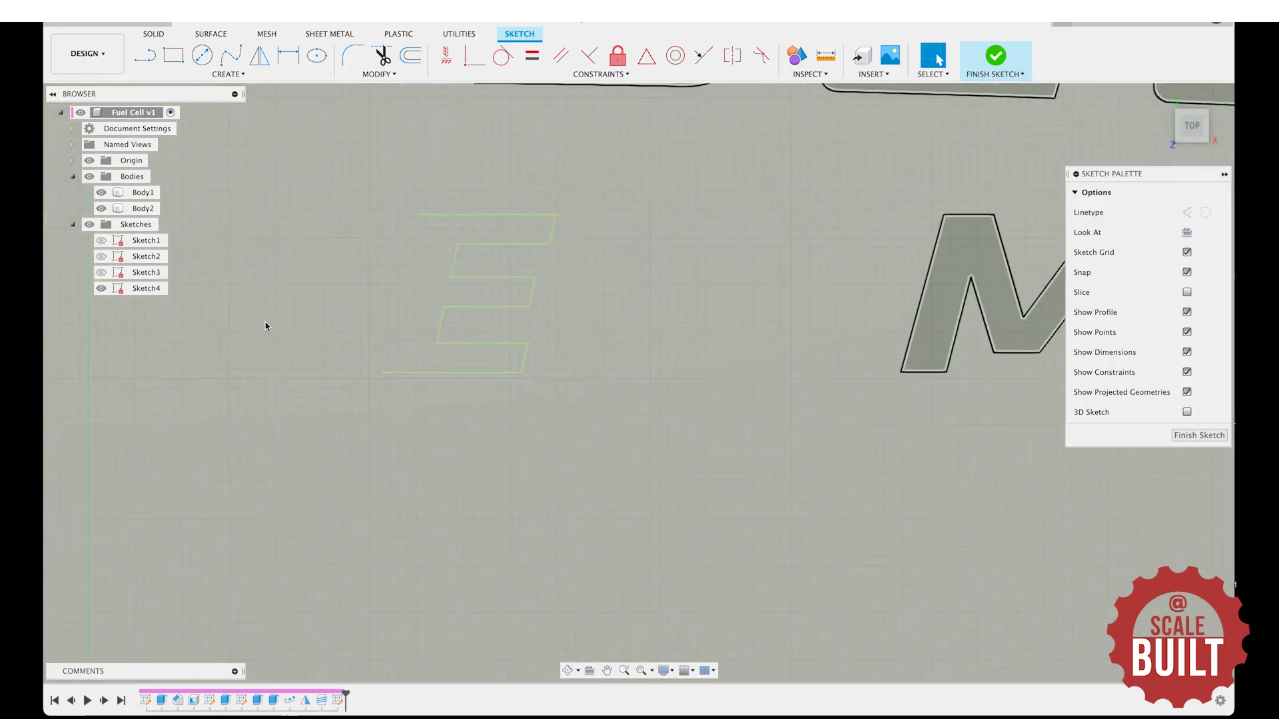
scroll(300, 308, up, 3)
scroll(573, 260, down, 3)
key(l)
click(509, 196)
click(473, 360)
key(Escape)
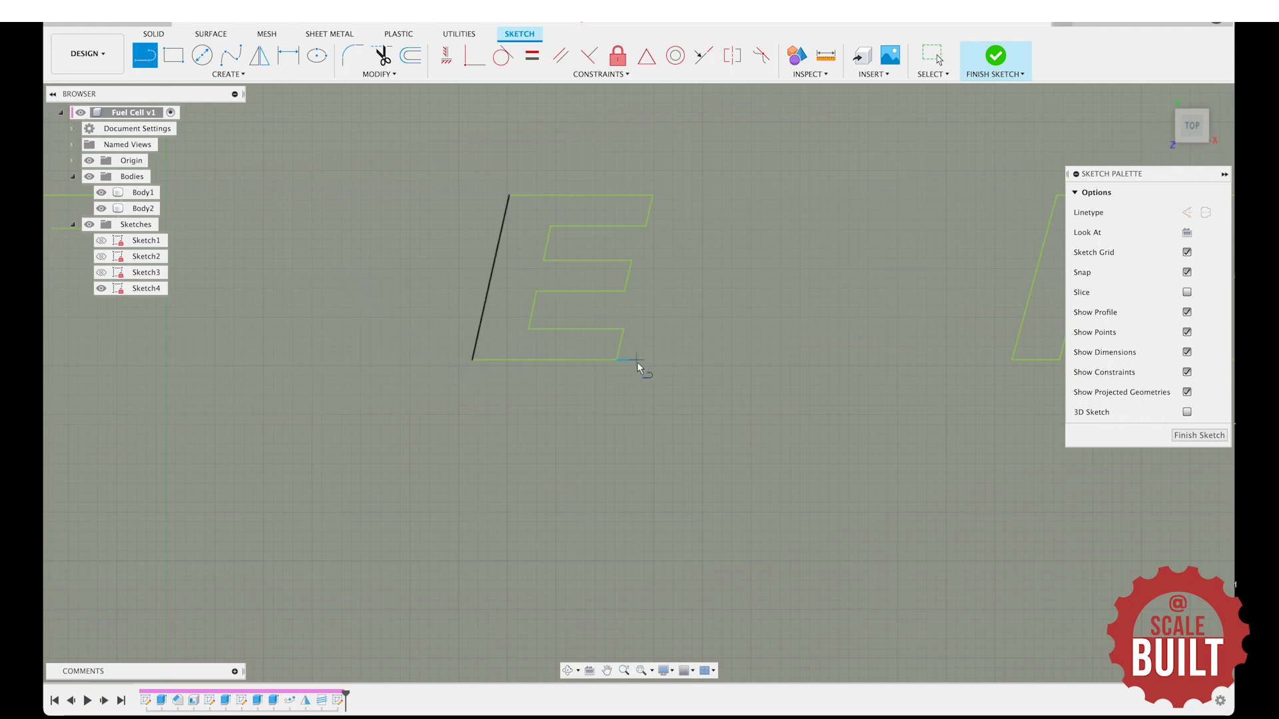
Close the T of SYSTEMS with a line about 1.4 mm long along the open side of its stem.
scroll(637, 361, down, 5)
scroll(417, 337, up, 5)
scroll(410, 330, up, 1)
click(489, 292)
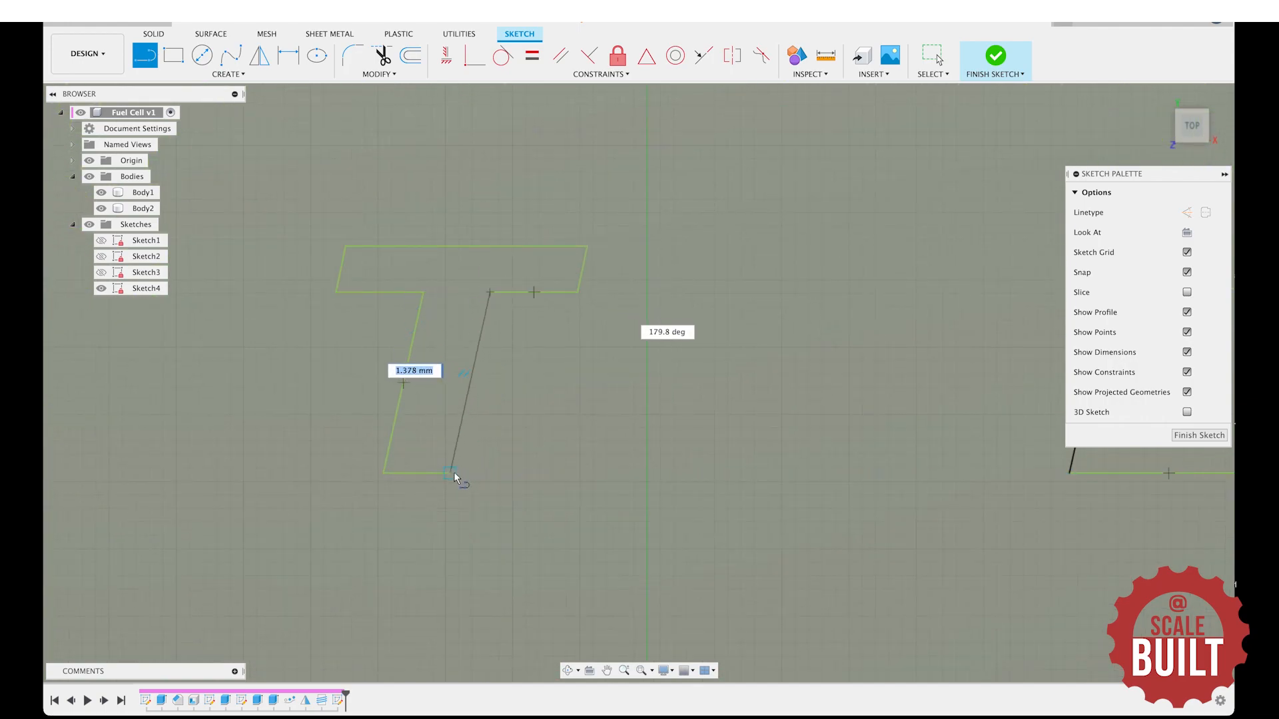
click(471, 472)
Close the Y of SYSTEMS with a short line along the open side of its stem and leave the Line tool.
scroll(692, 413, down, 5)
scroll(264, 399, down, 5)
scroll(178, 397, up, 7)
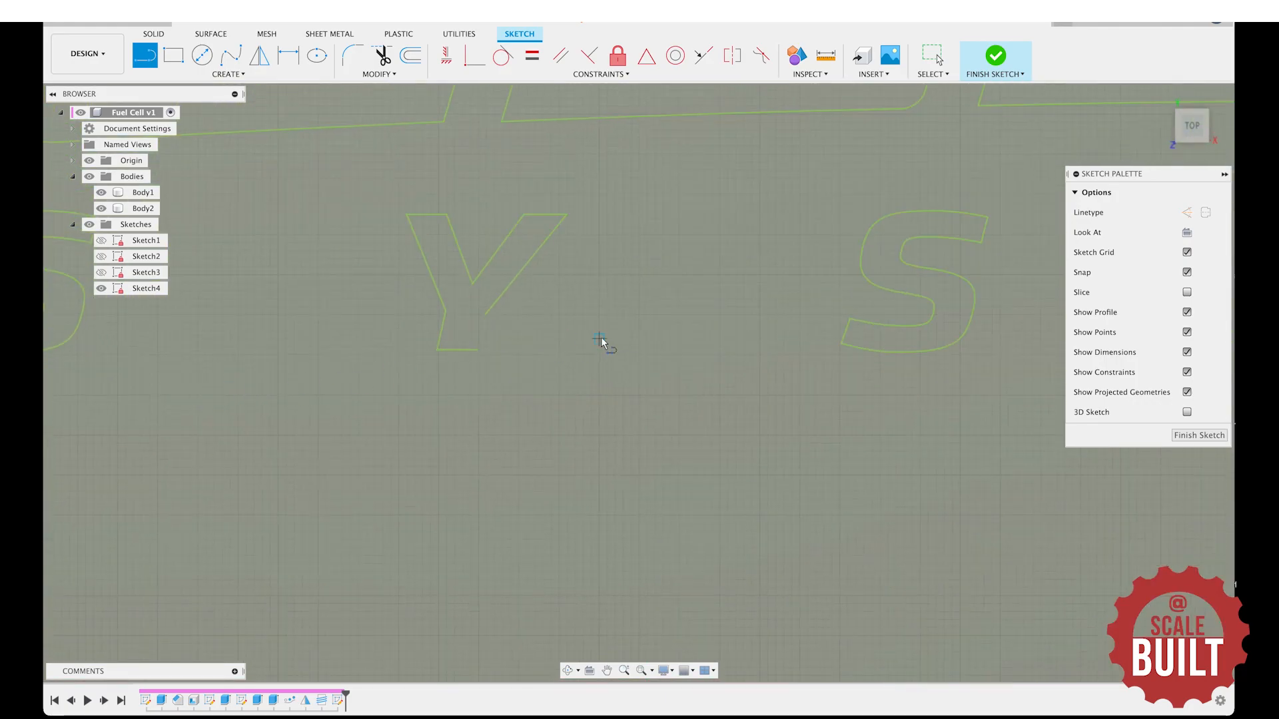
click(485, 314)
click(479, 352)
scroll(640, 392, down, 4)
click(940, 60)
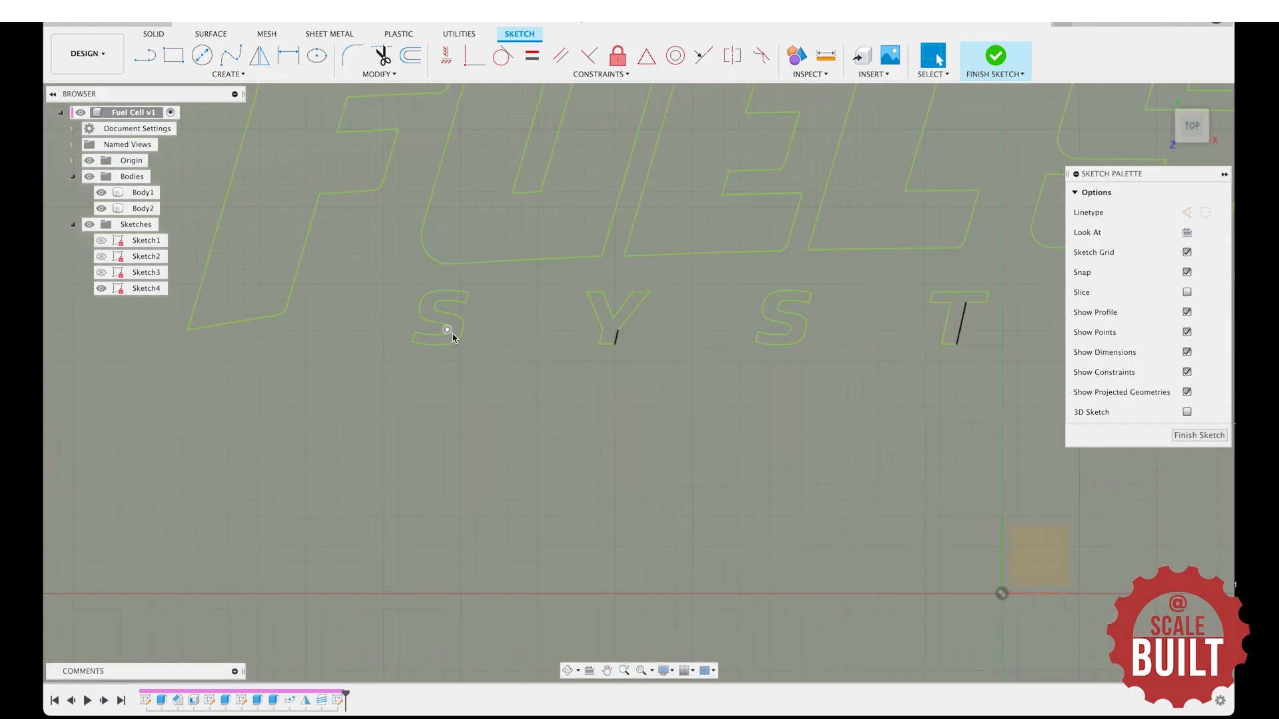
Check that the logo letters are closed profiles by selecting the F of FUEL and clearing the selection.
scroll(757, 346, down, 5)
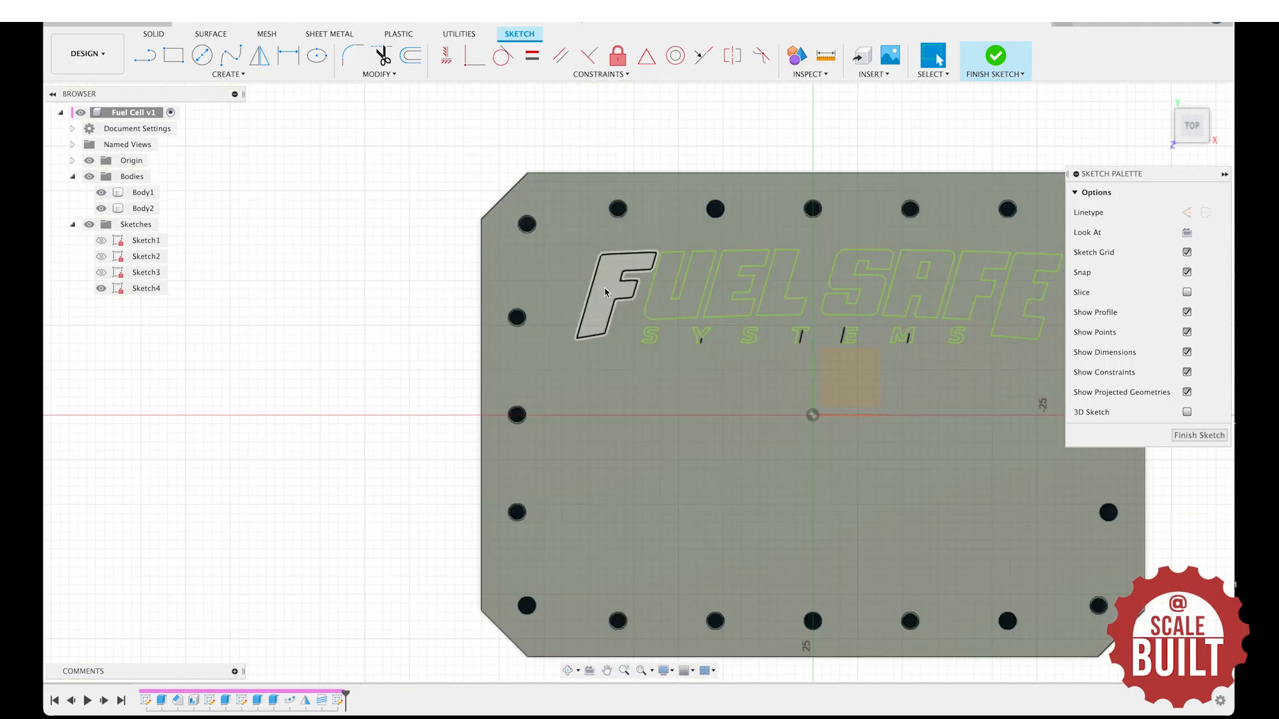
click(605, 291)
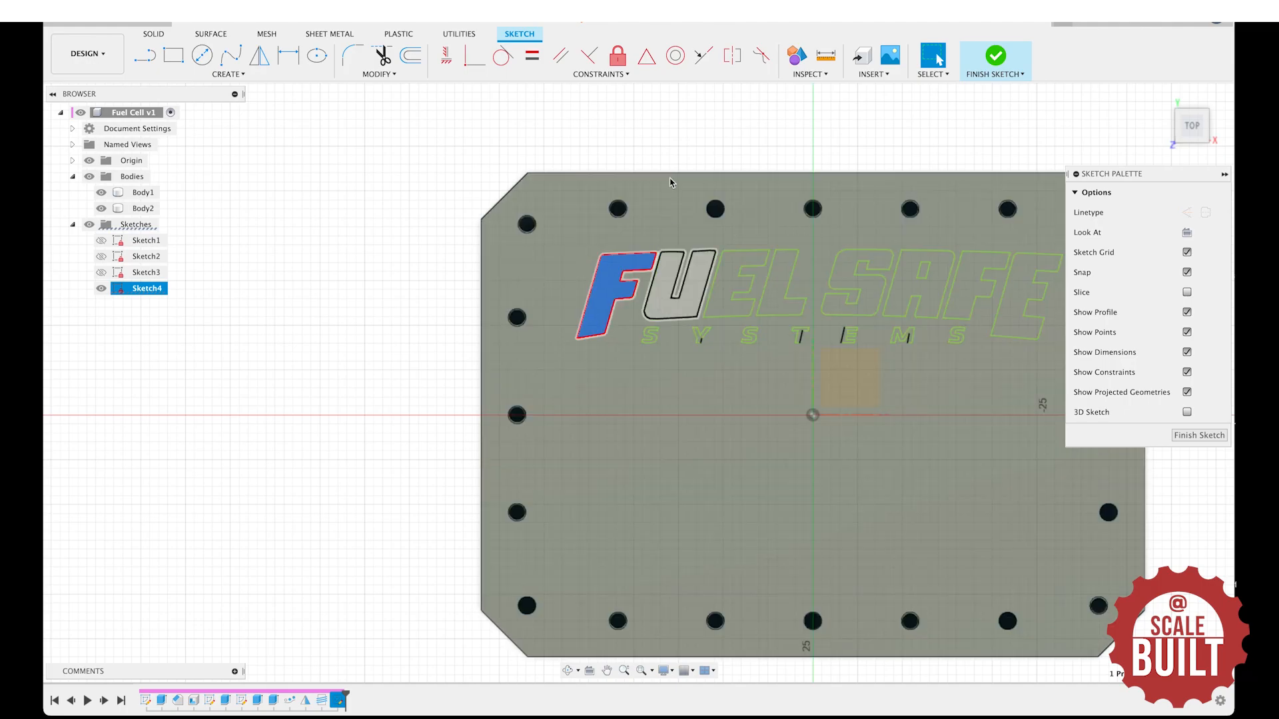
click(674, 127)
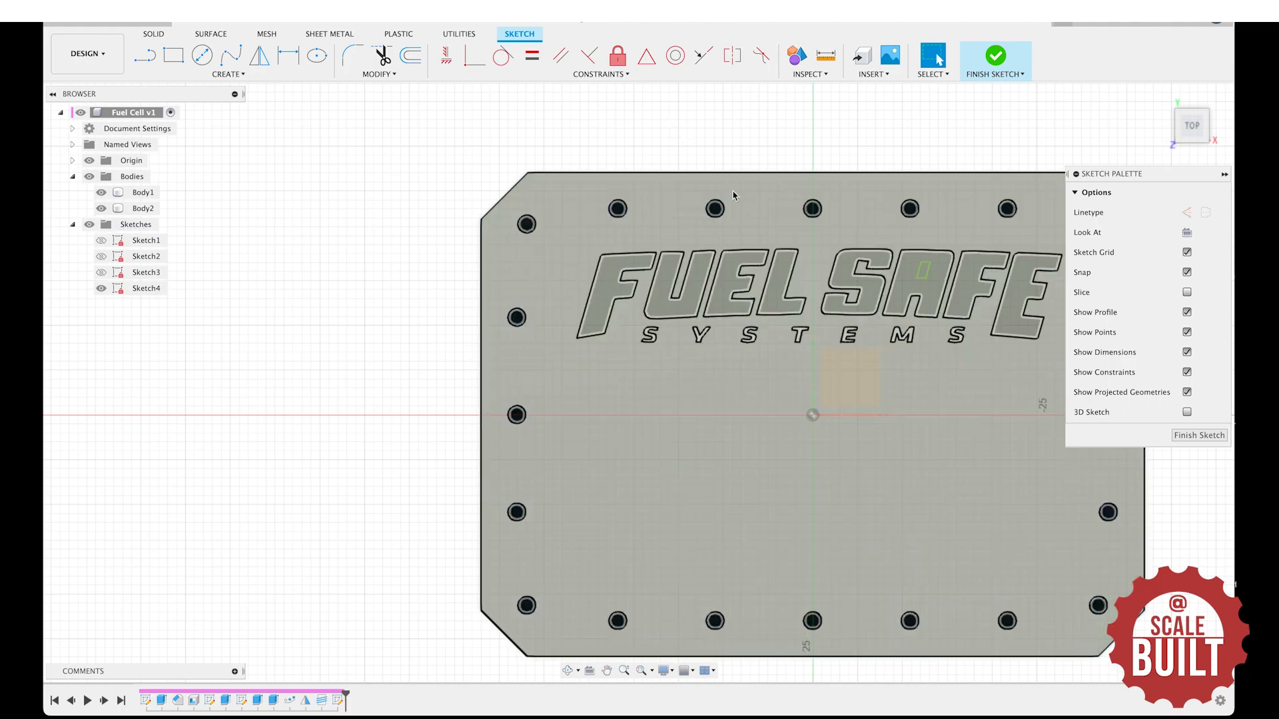
Start extruding the logo with the word FUEL and the first S and Y of SYSTEMS as profiles.
key(q)
scroll(593, 322, up, 3)
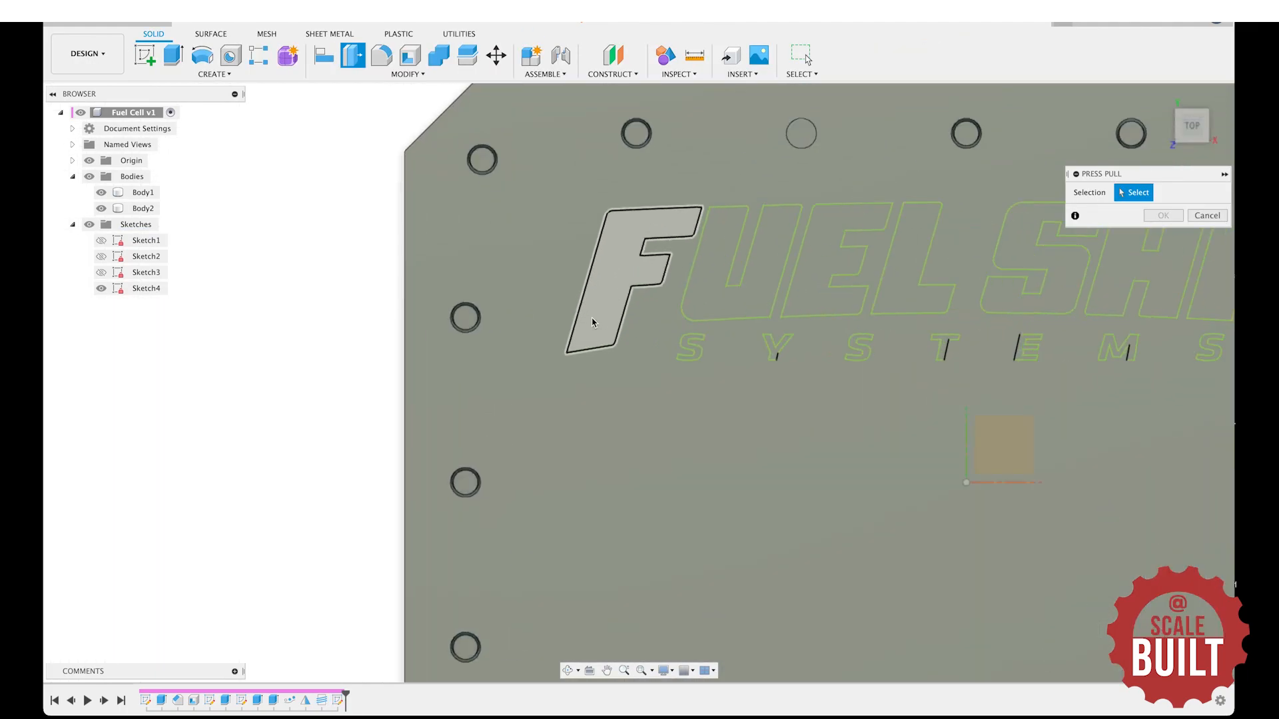
click(622, 294)
click(737, 286)
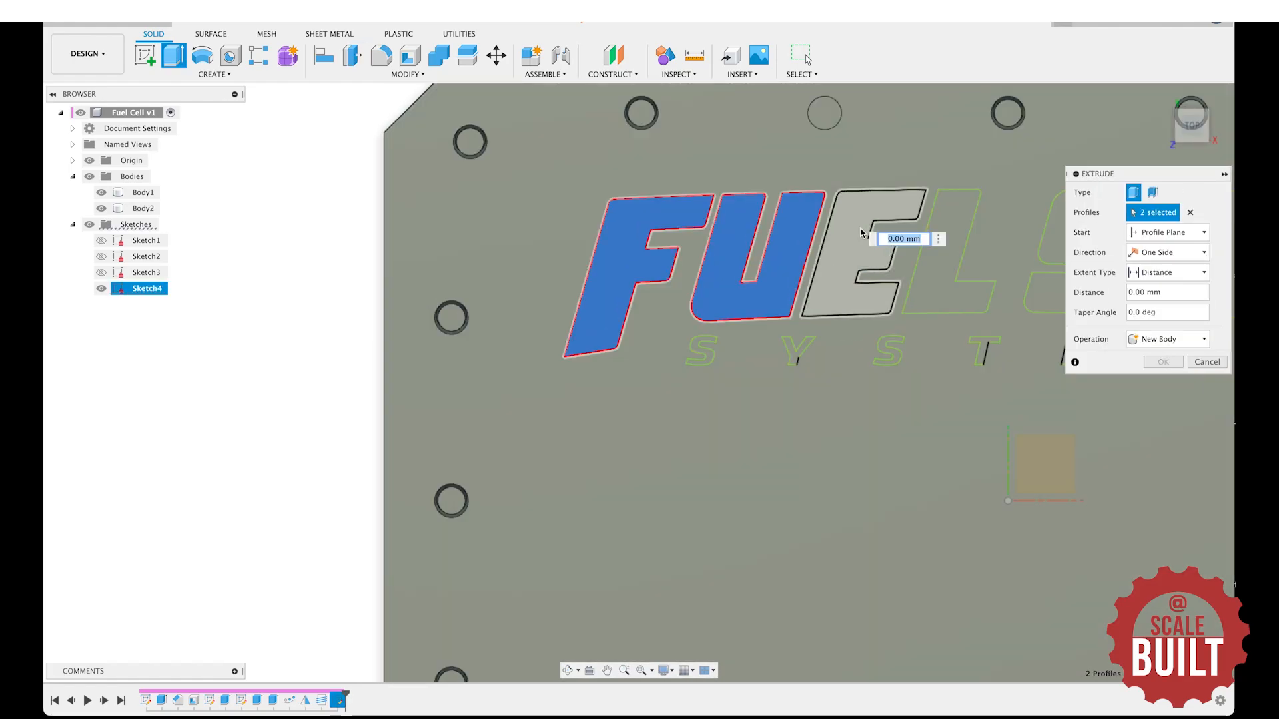
click(862, 235)
click(985, 290)
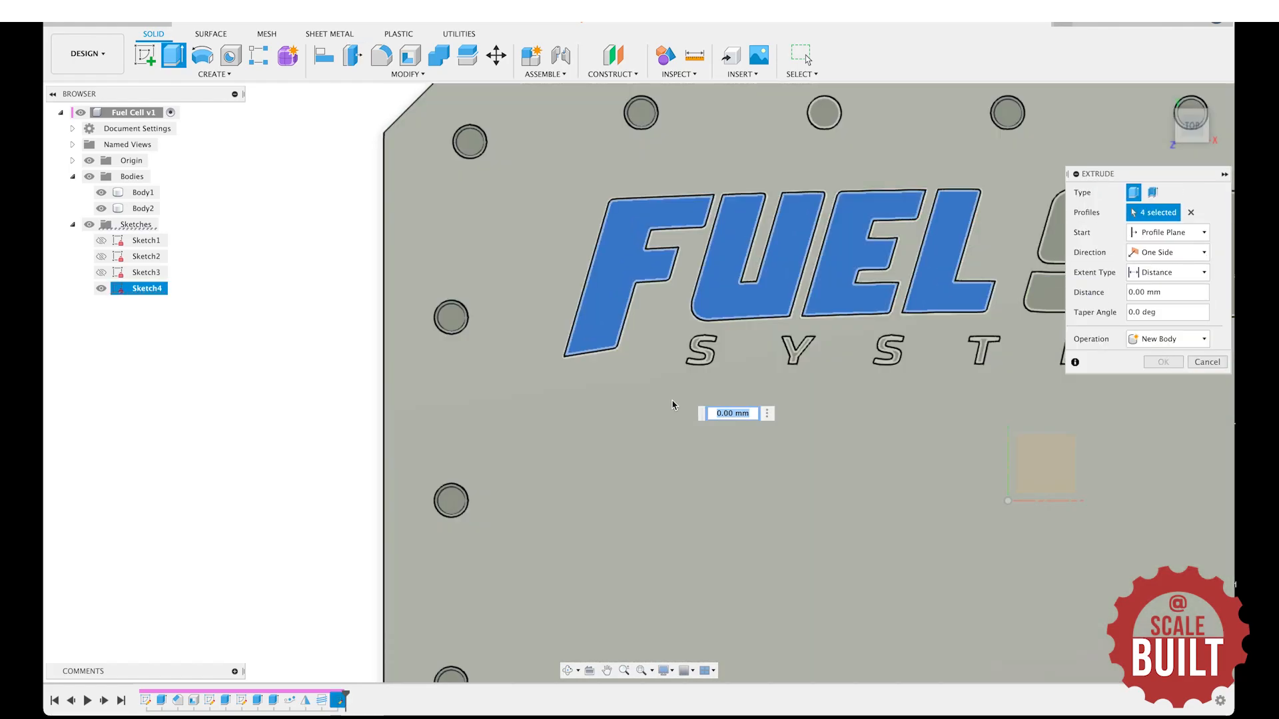
scroll(673, 407, up, 4)
click(740, 311)
click(895, 307)
Add the S and A of SAFE and the second S, T, E and M of SYSTEMS to the extrude profiles.
scroll(930, 441, down, 3)
scroll(931, 446, down, 3)
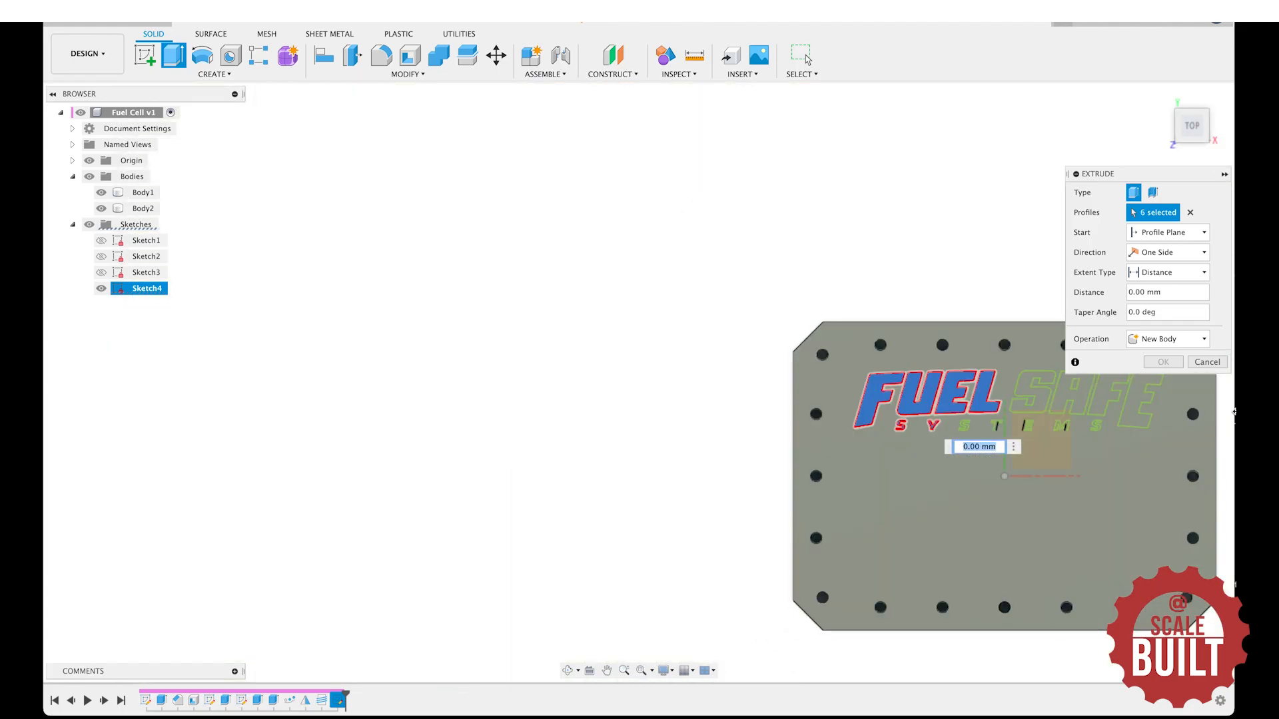
scroll(1193, 413, up, 6)
scroll(506, 477, up, 5)
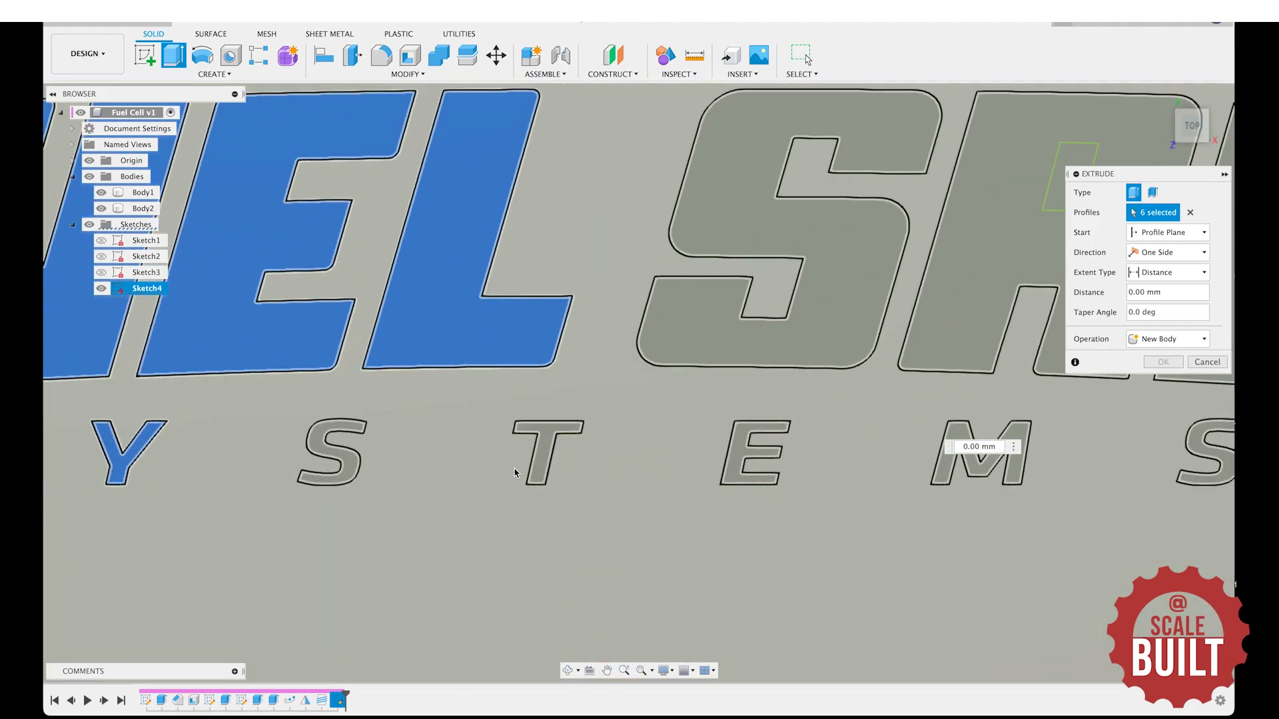
click(706, 297)
scroll(307, 457, up, 2)
click(312, 455)
click(549, 434)
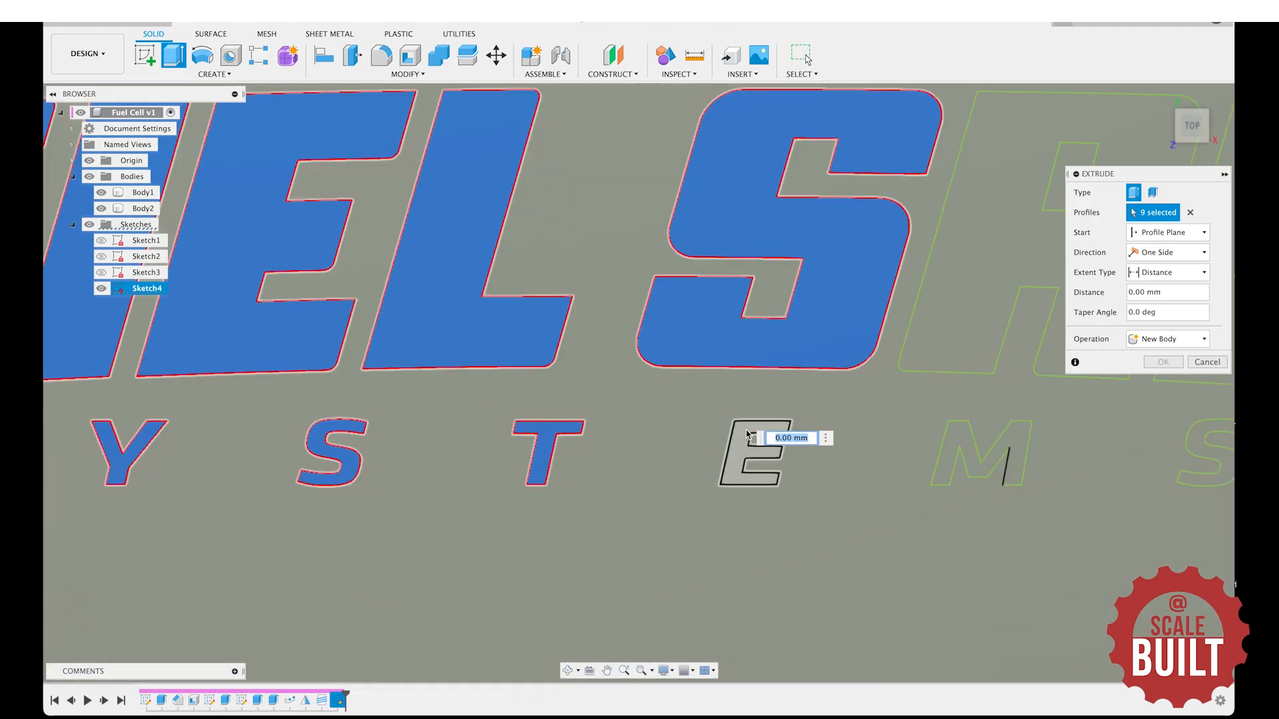
click(747, 437)
click(948, 289)
click(971, 445)
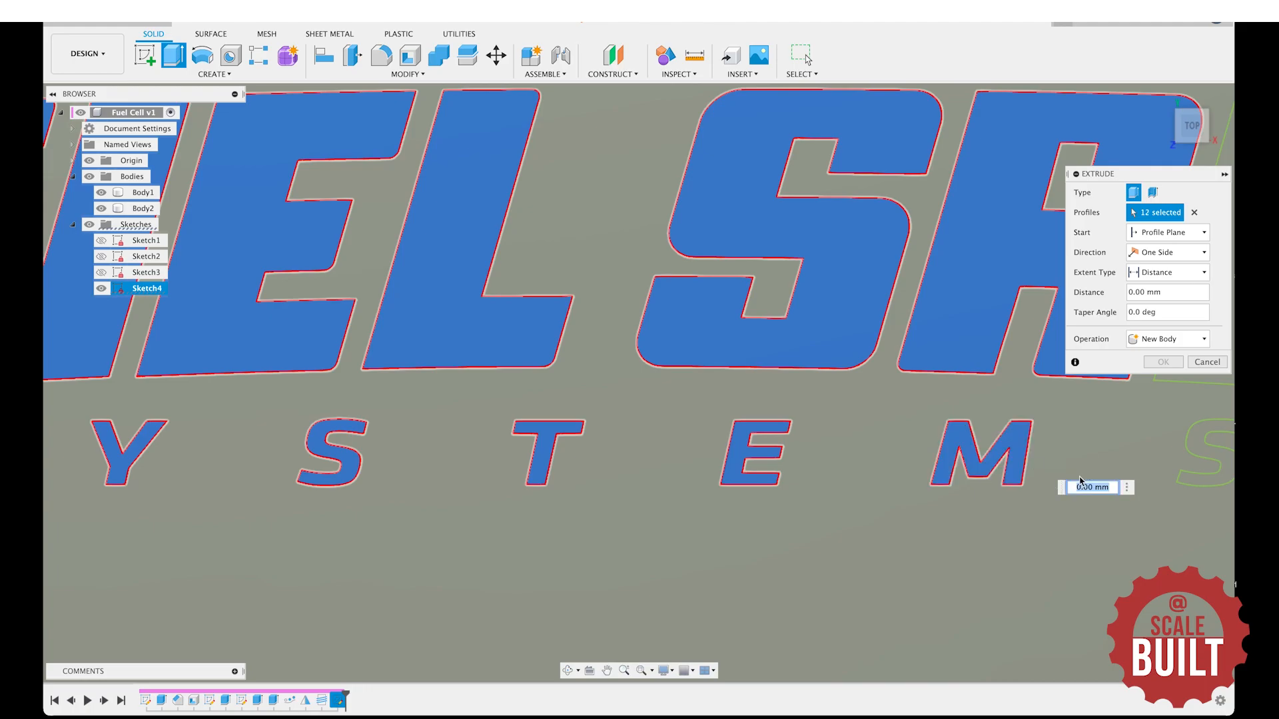
Add the F and E of SAFE and the last S of SYSTEMS to the extrude profiles, leaving the lid face unselected.
scroll(1080, 477, down, 5)
scroll(1232, 512, down, 2)
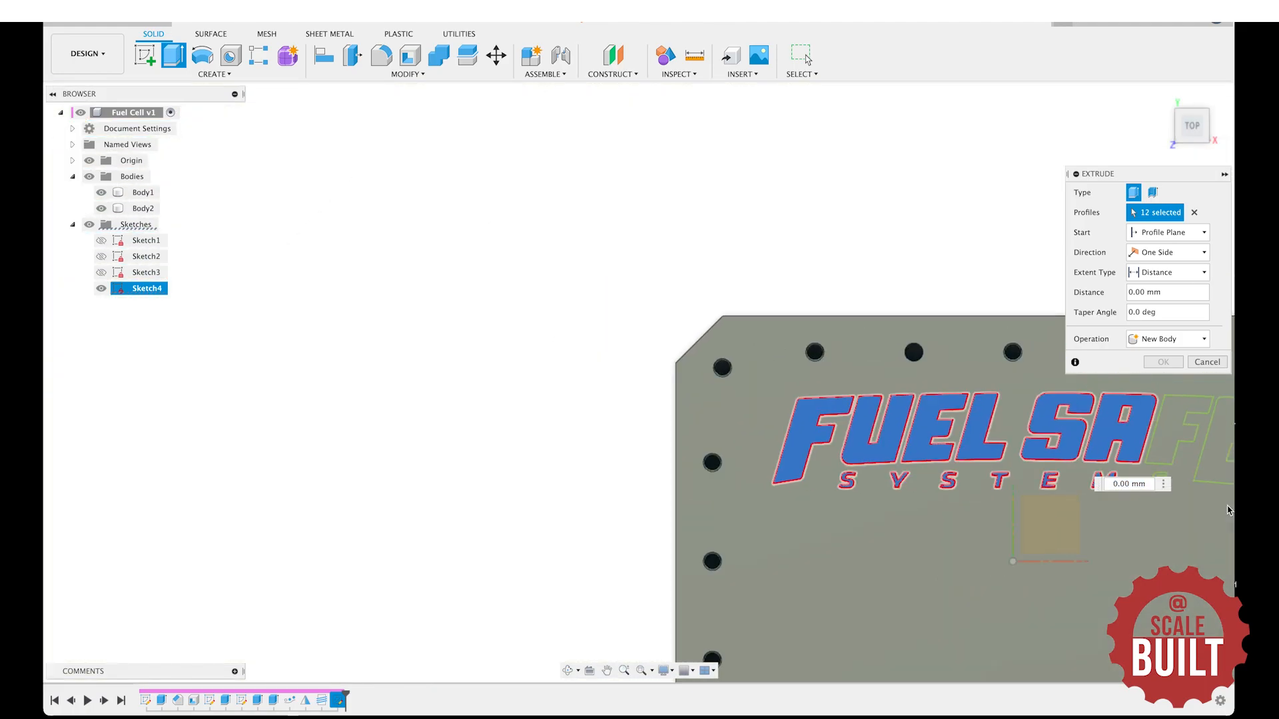
scroll(1166, 433, up, 5)
click(1192, 426)
click(1074, 453)
click(1082, 461)
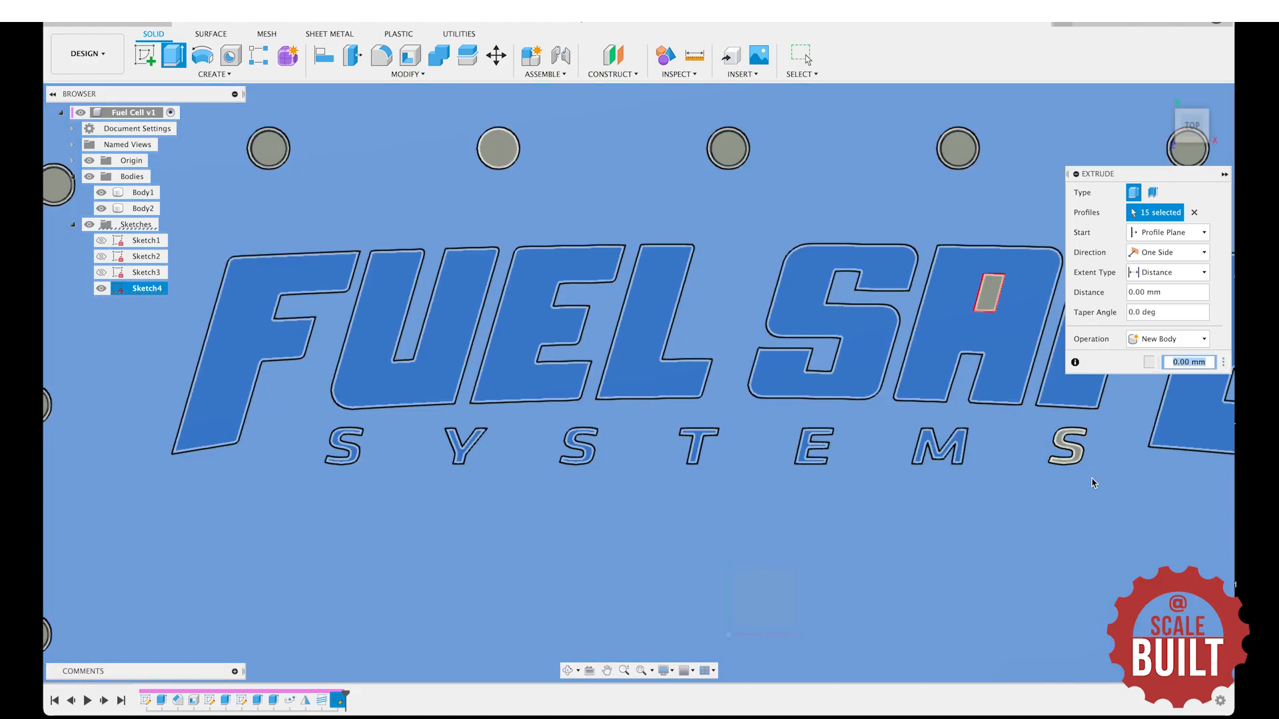
scroll(1078, 455, up, 4)
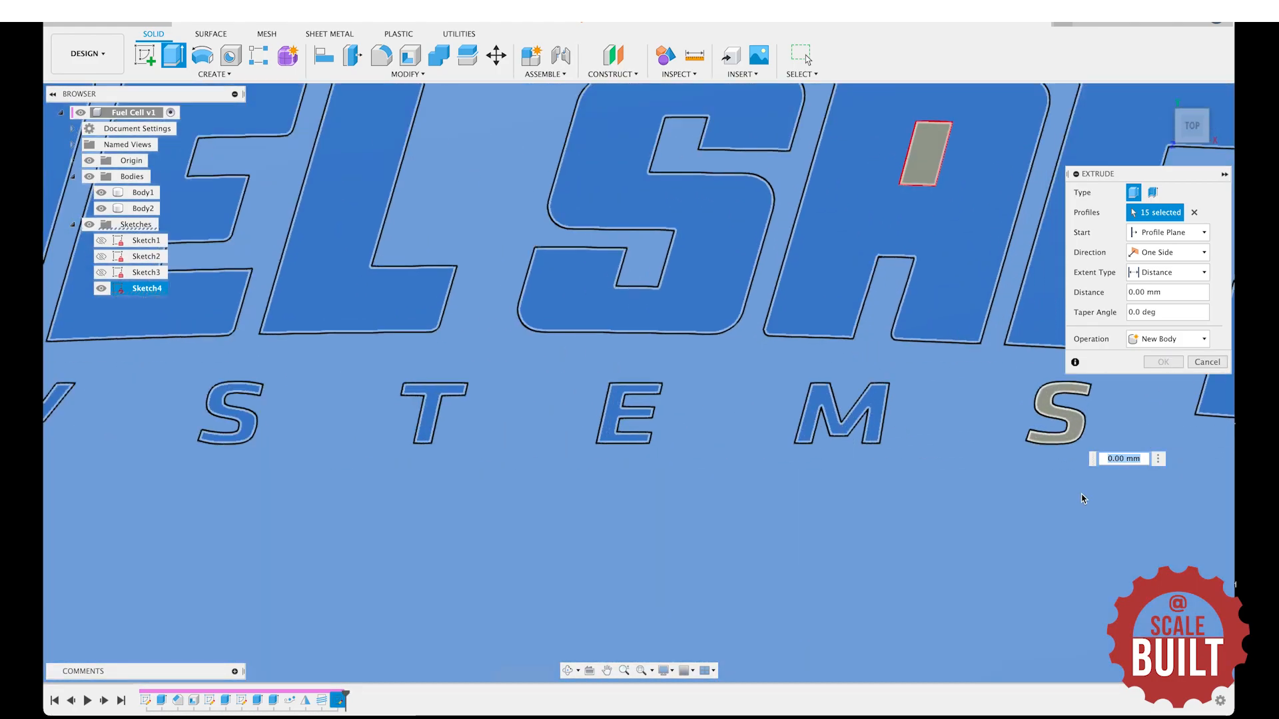
click(1079, 426)
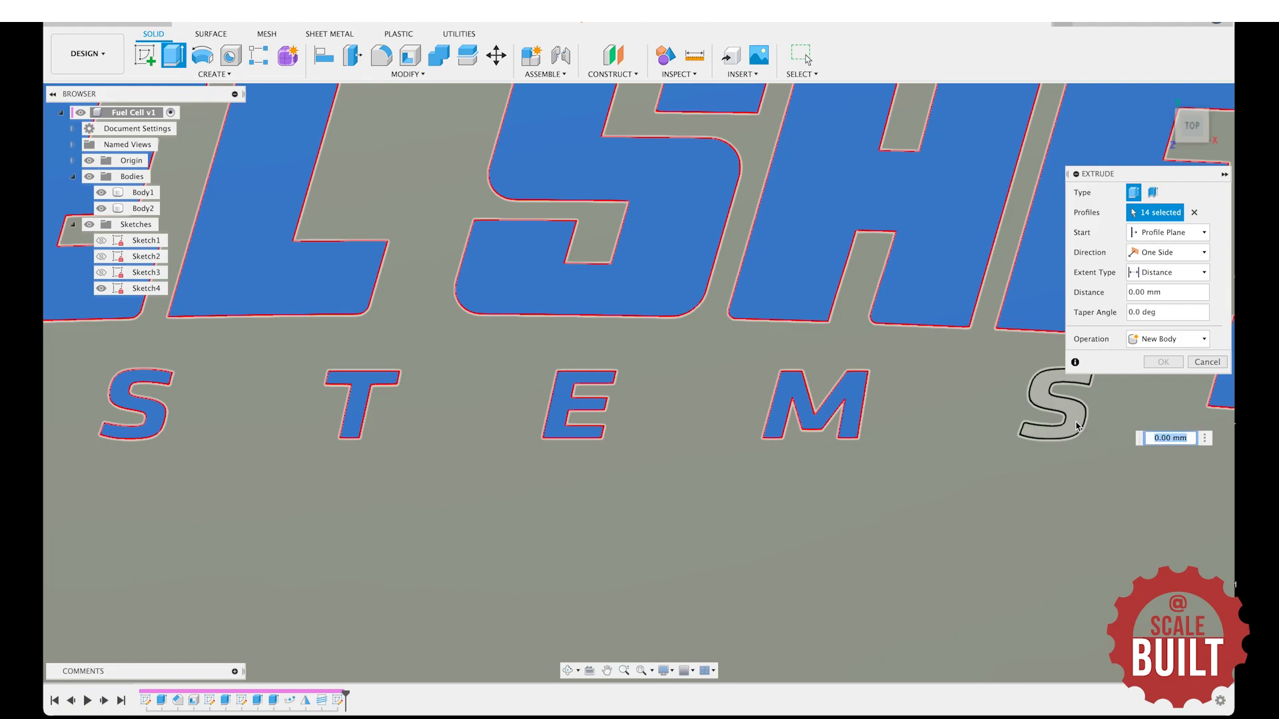
click(1078, 424)
Extrude the logo profiles 1 mm upward, joined to the lid, and hide the origin.
click(1163, 100)
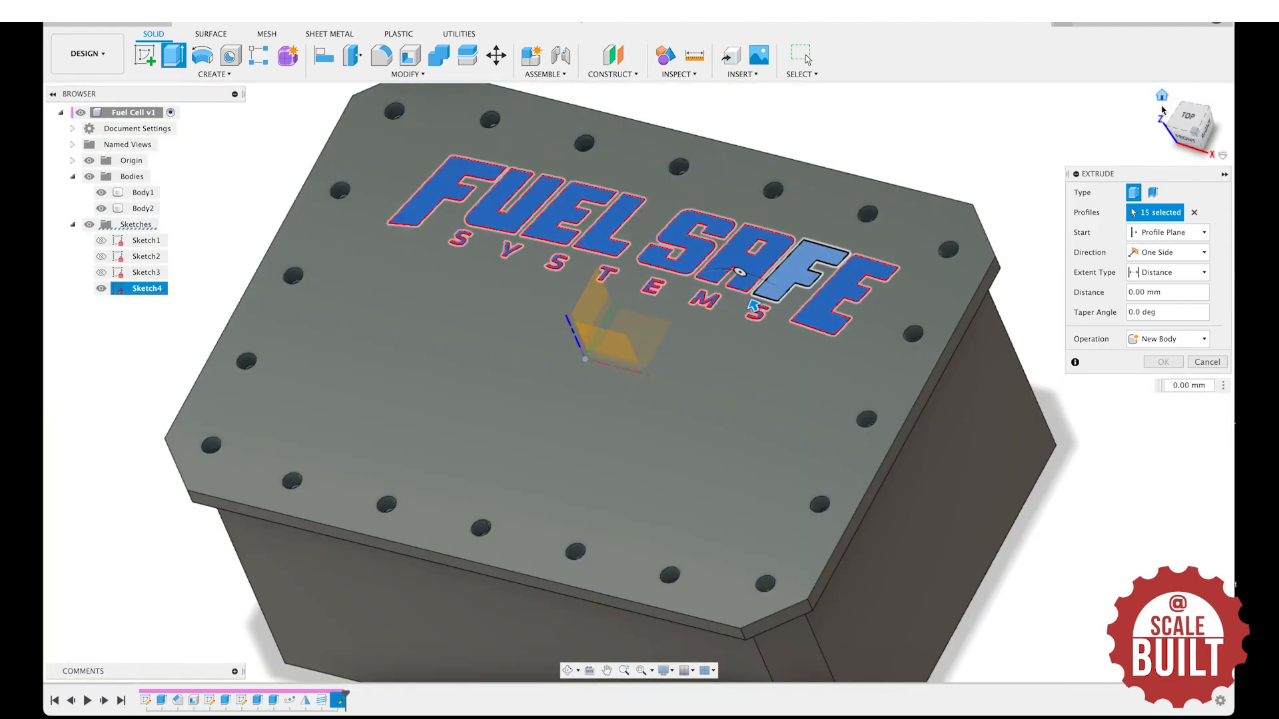
scroll(699, 286, up, 5)
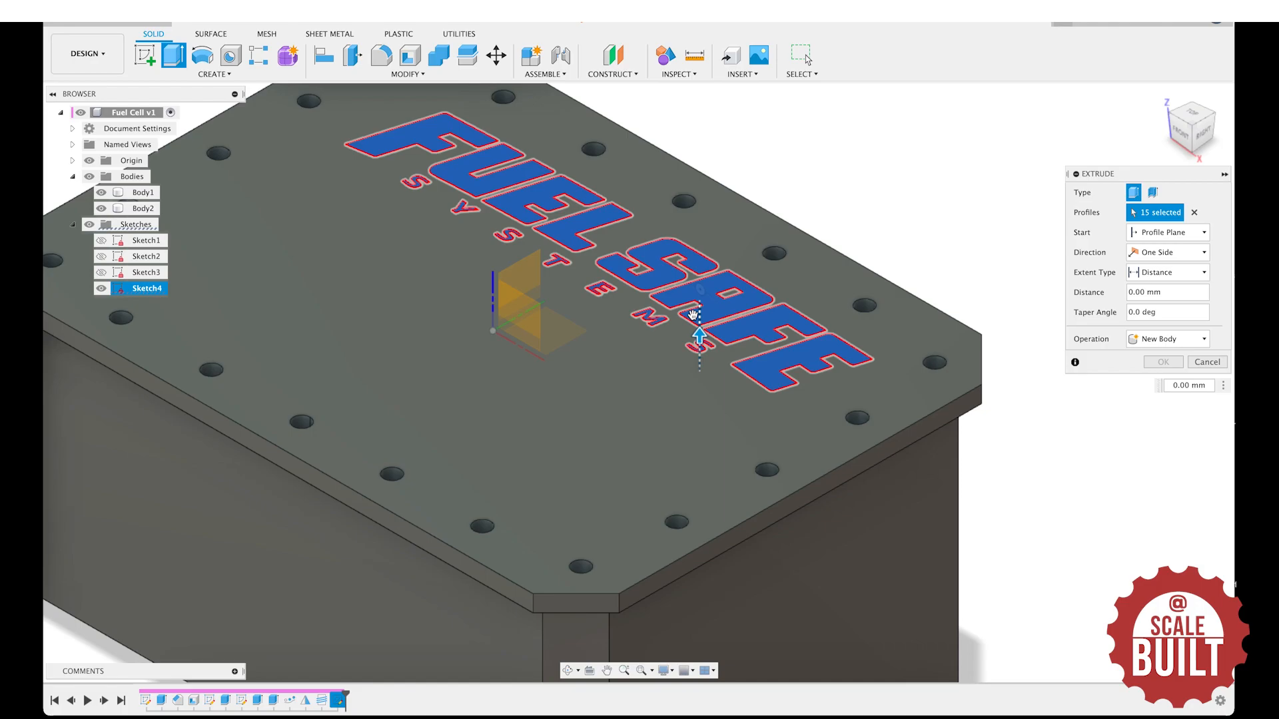
drag(696, 335, 964, 385)
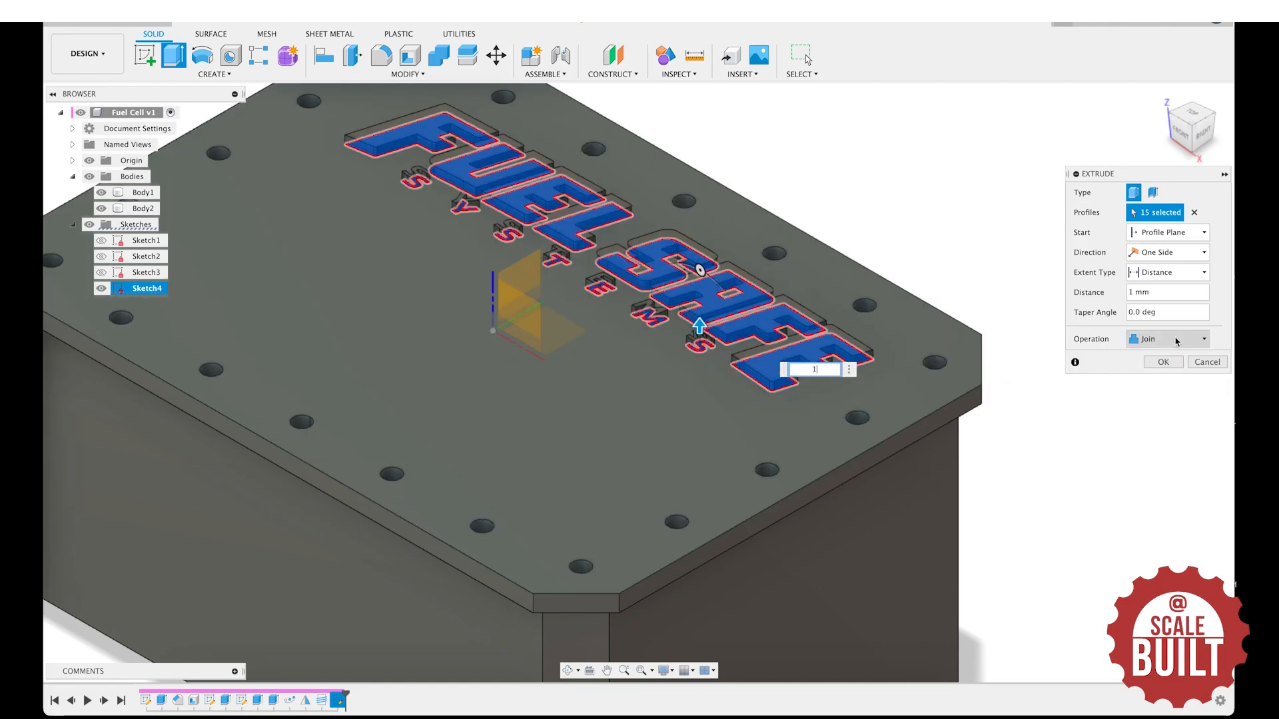
click(1161, 362)
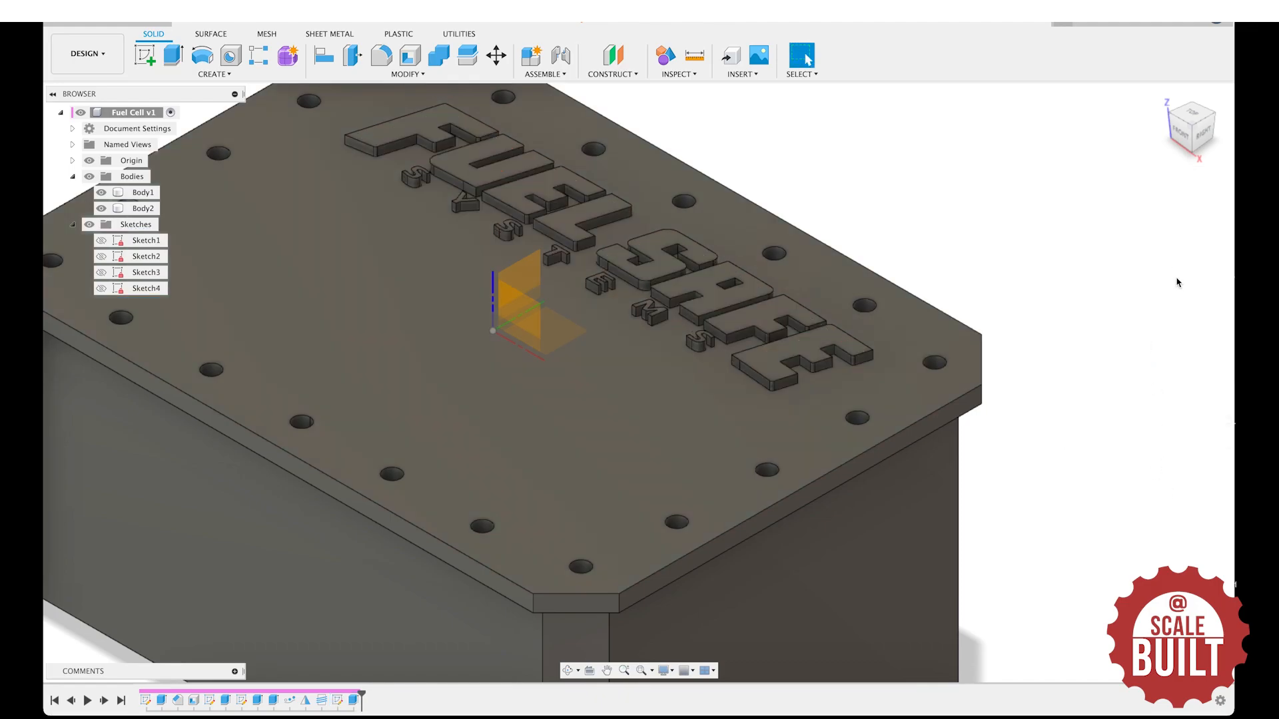
click(1162, 96)
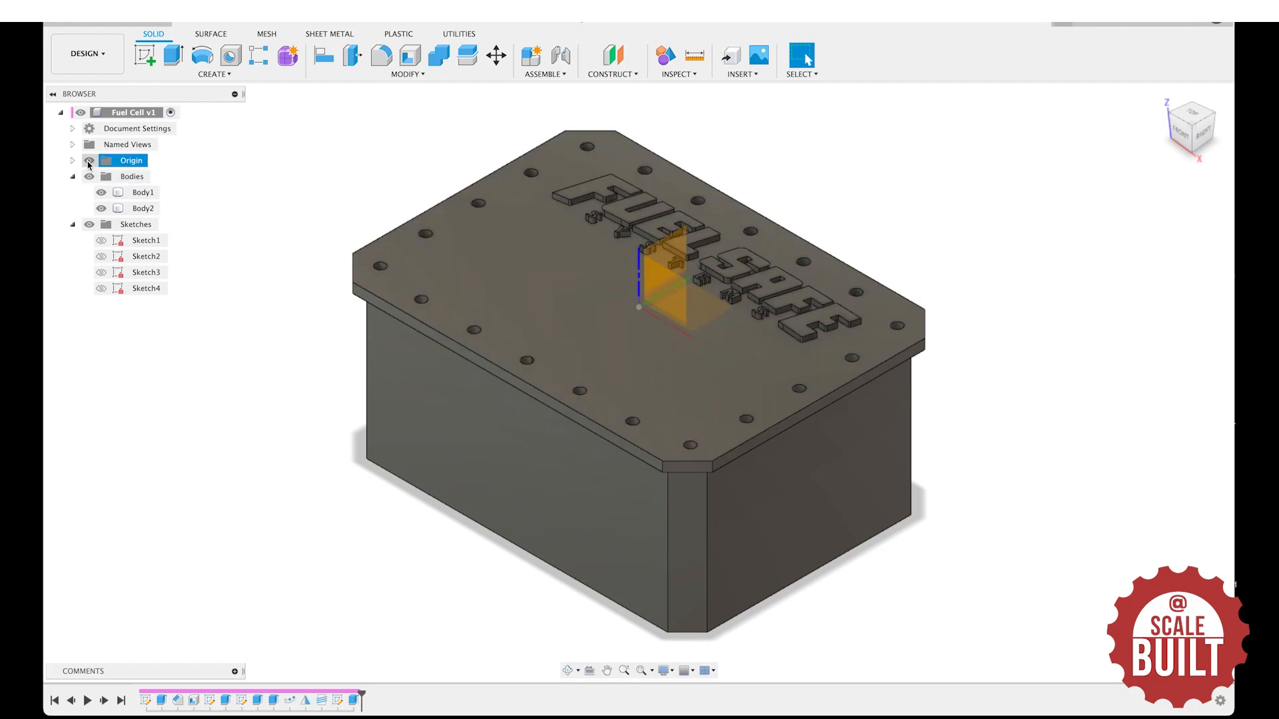
click(88, 162)
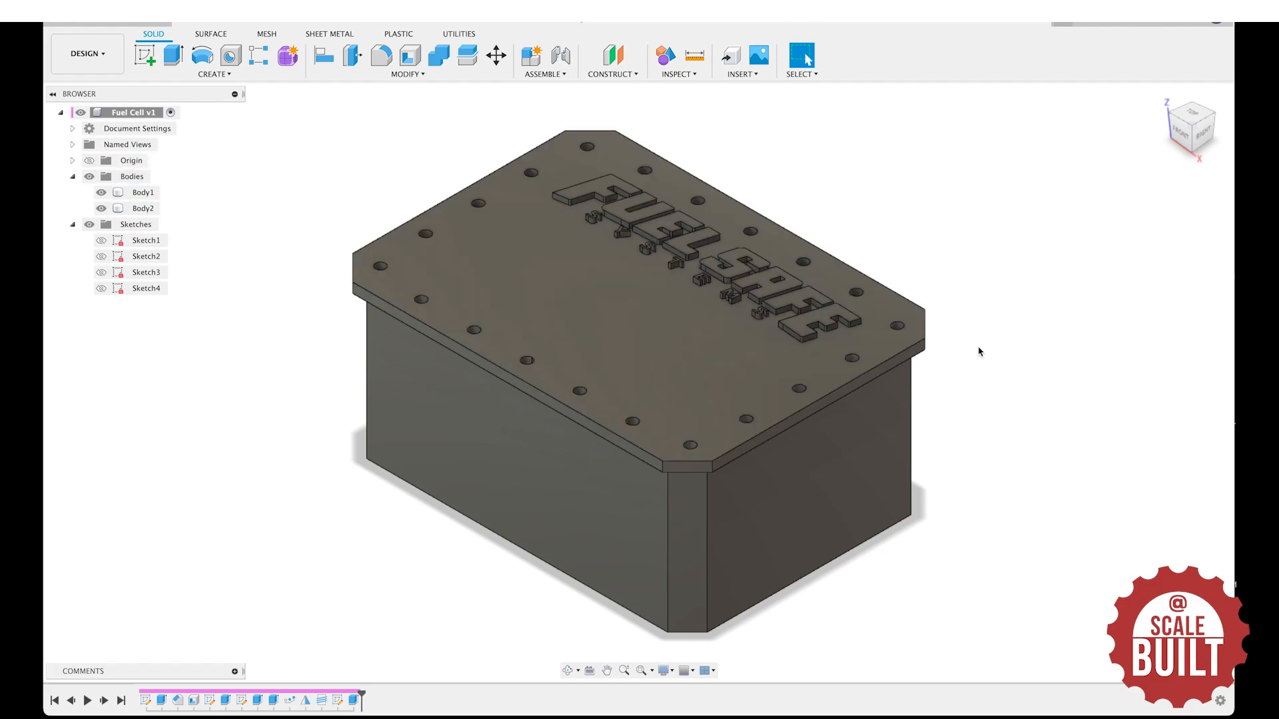
Check the reference photo of the real fuel cell in Preview and return to the Fusion 360 model.
mouse_move(1029, 667)
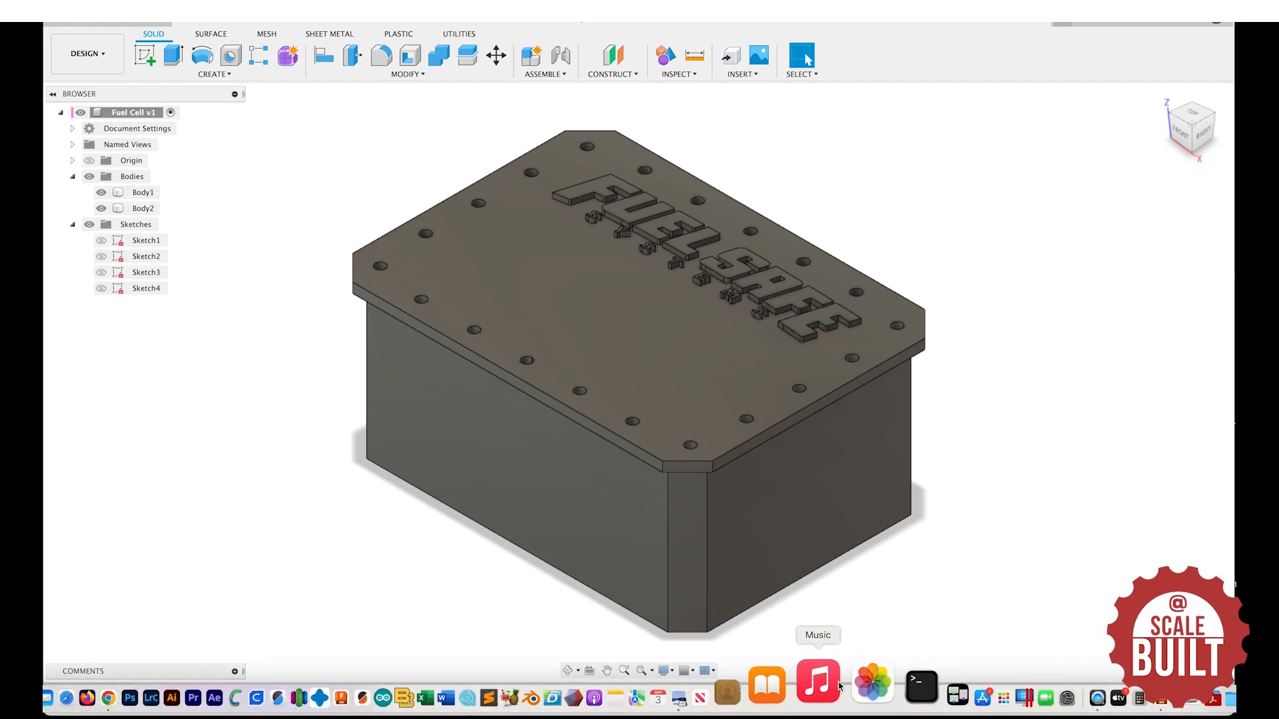
click(740, 688)
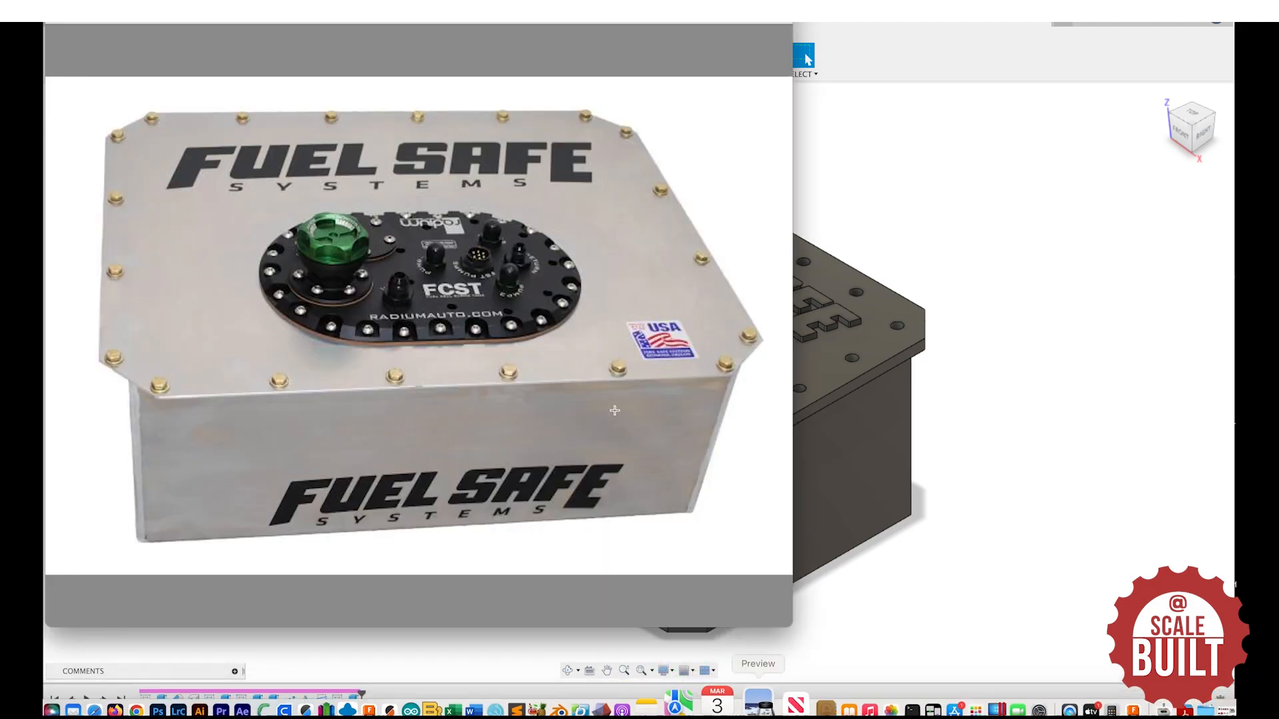
click(1119, 194)
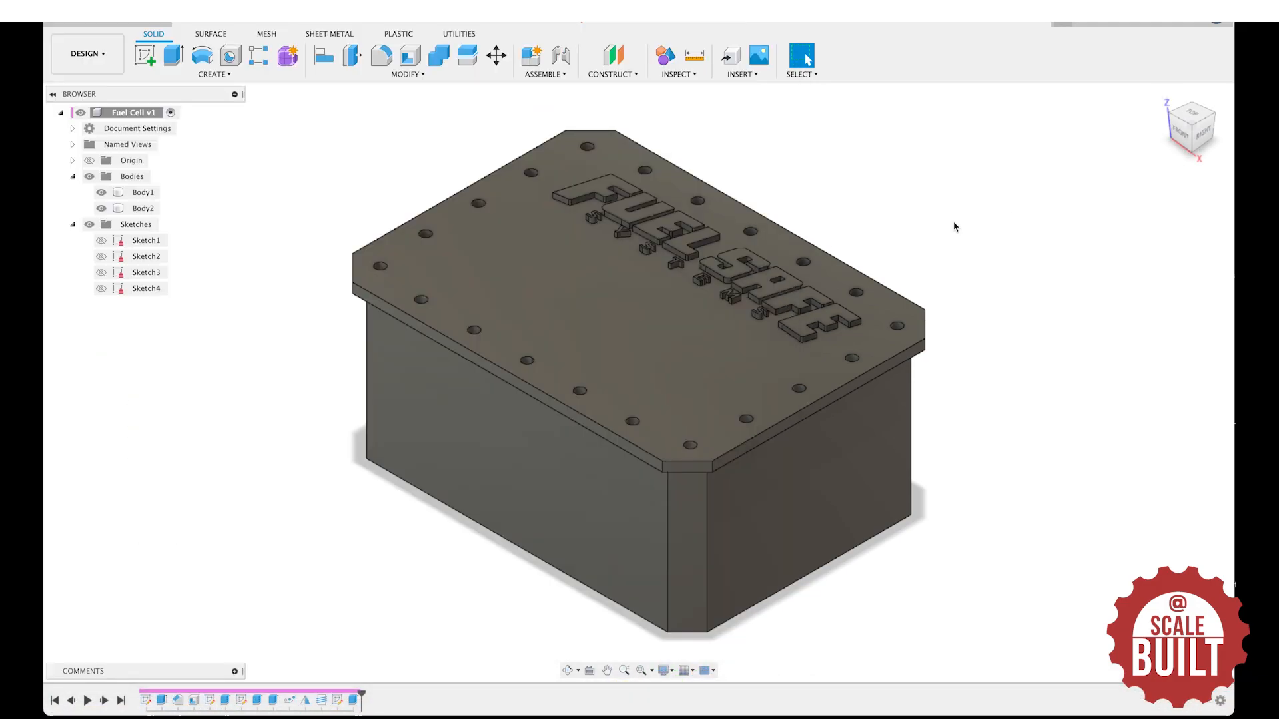
Search the appearance library for black and apply Plastic - Glossy (Black) to the whole lid body.
key(a)
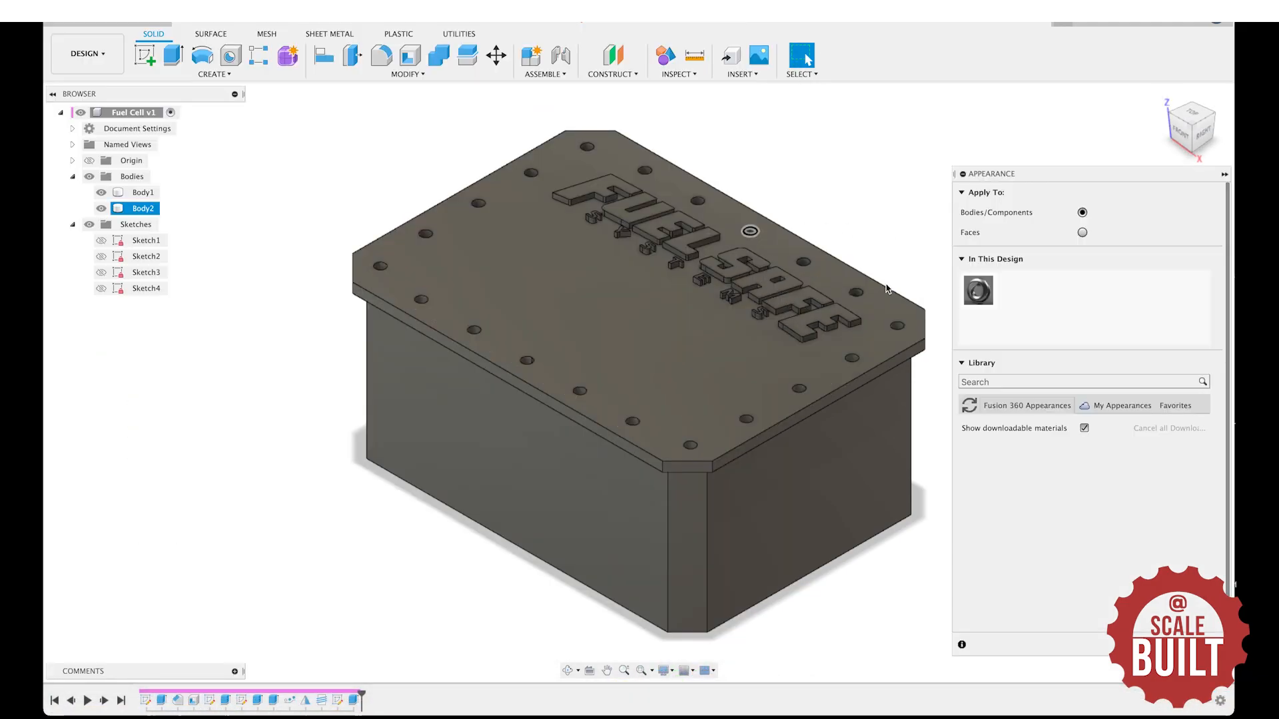
click(1015, 384)
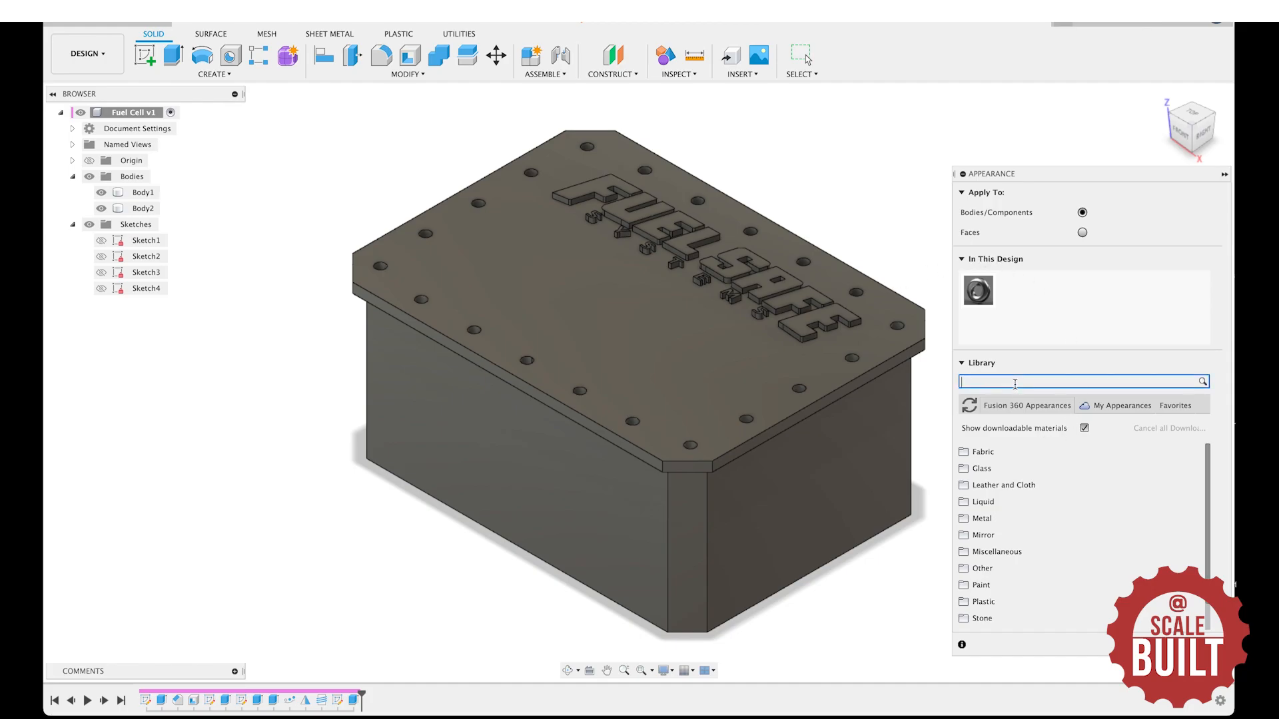
key(Return)
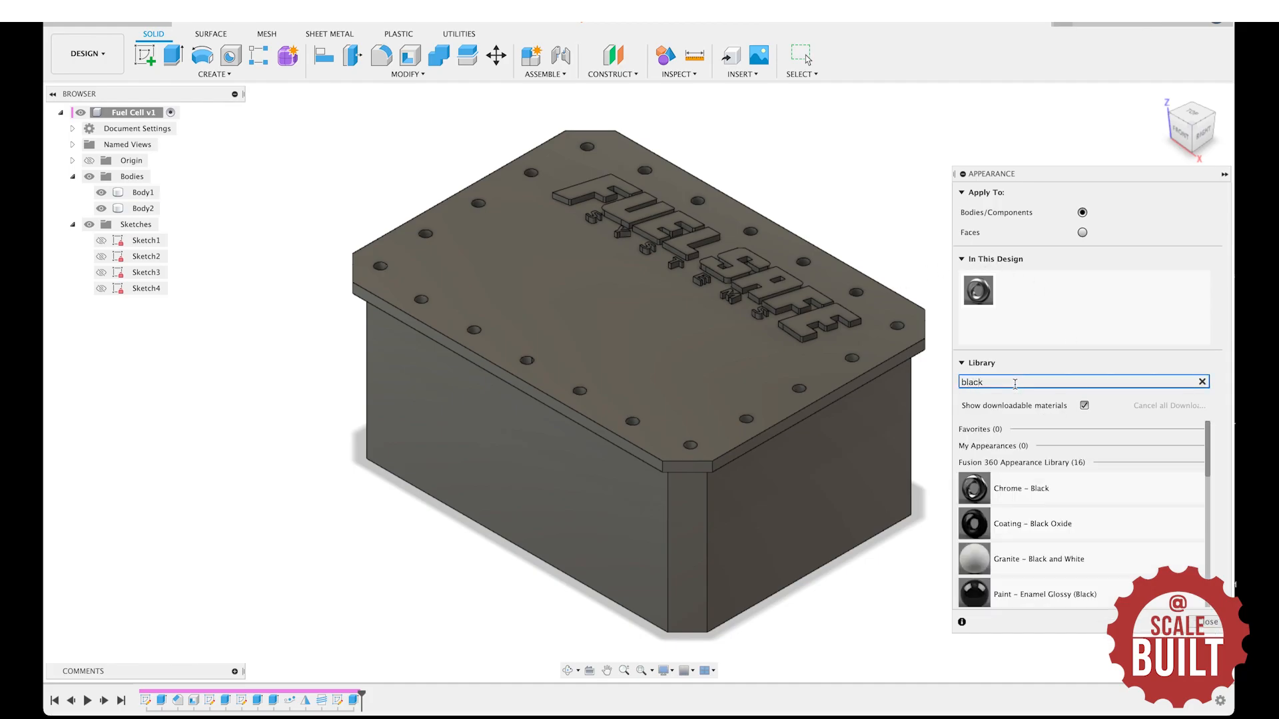
scroll(1102, 541, down, 5)
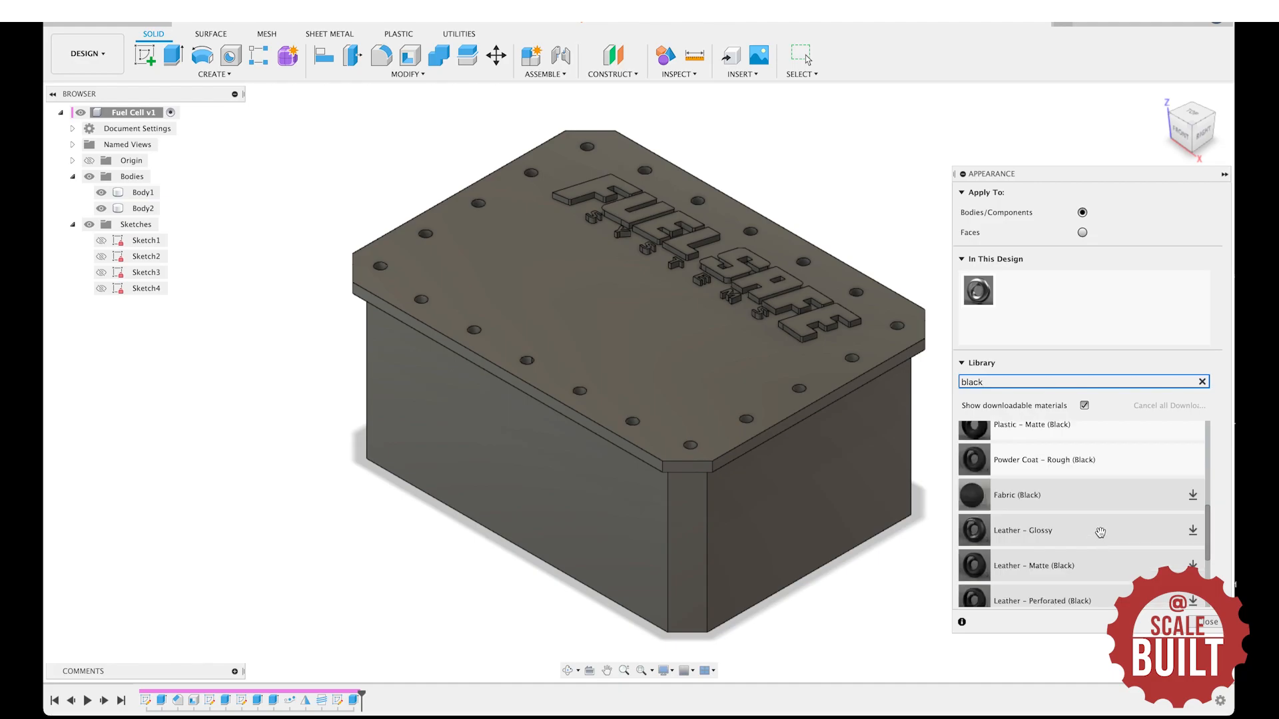
scroll(1100, 530, up, 3)
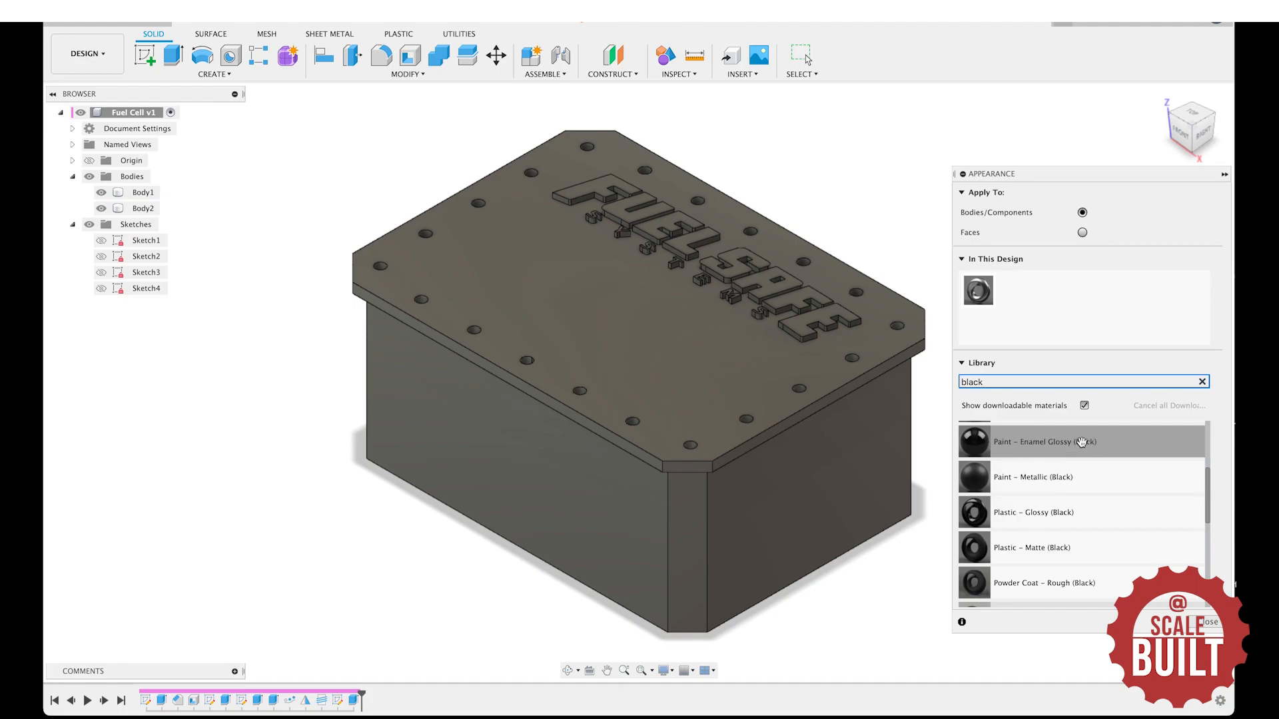
click(1082, 233)
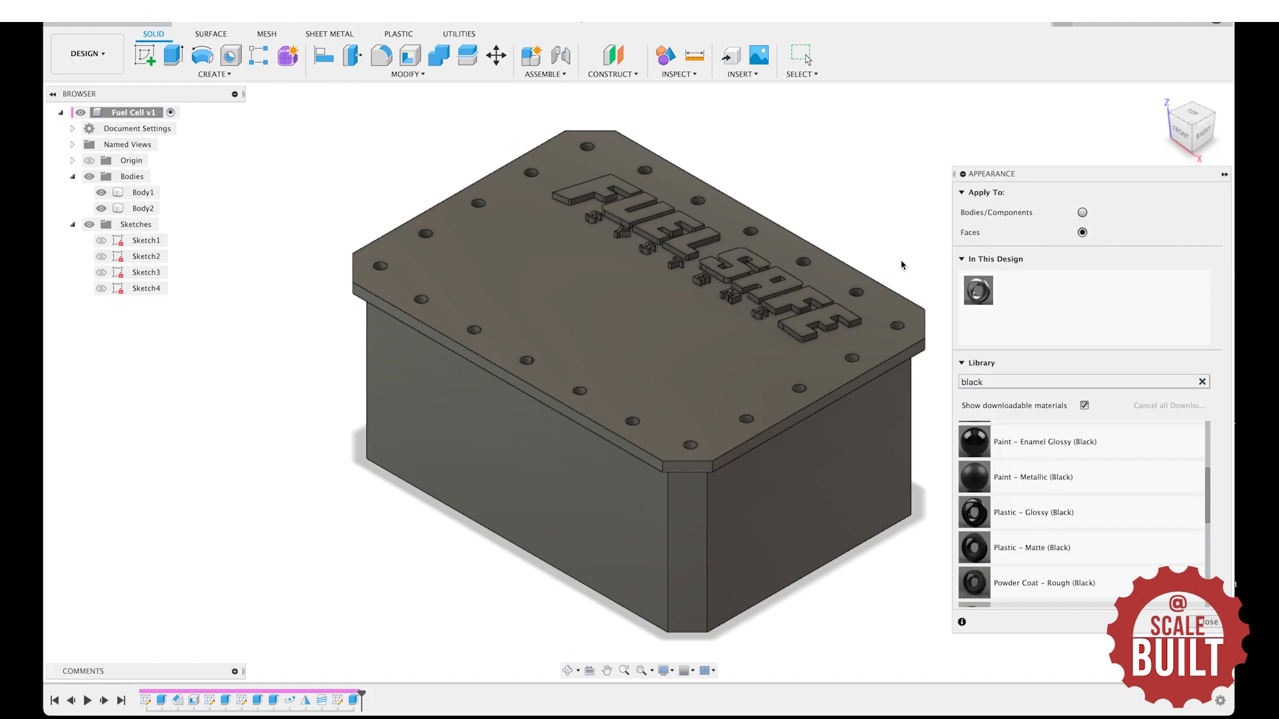
scroll(789, 280, up, 5)
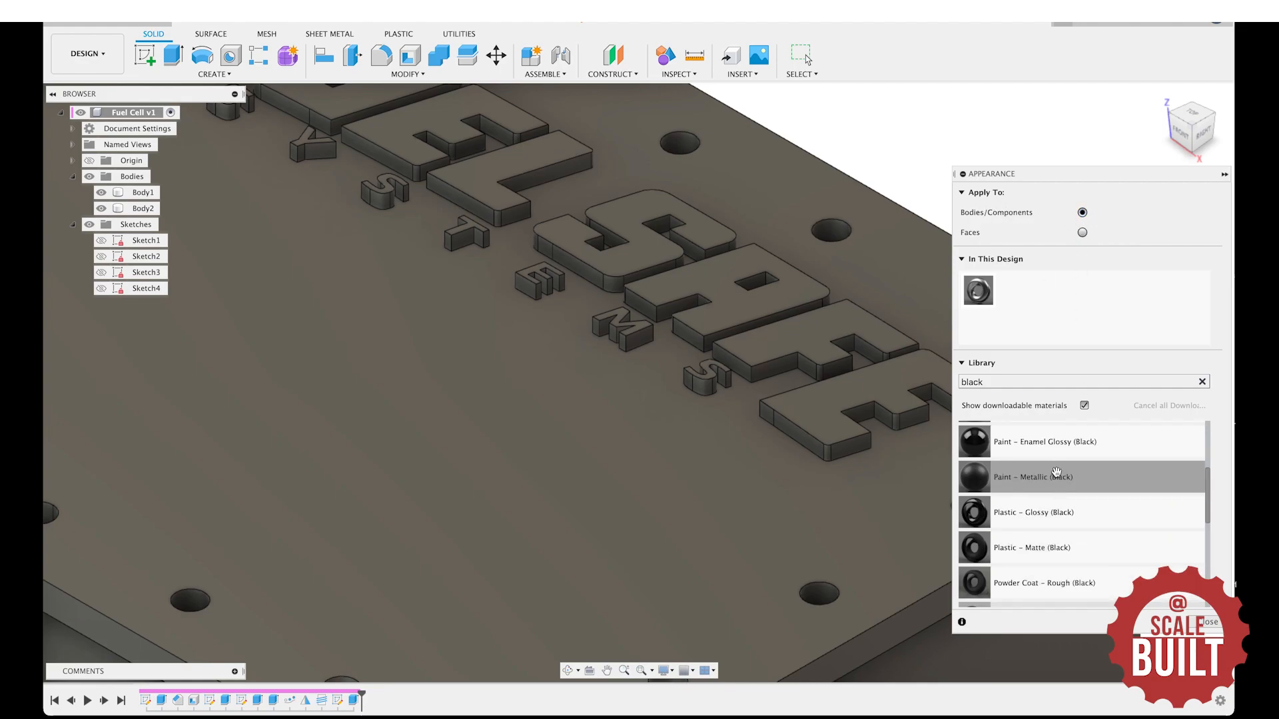
drag(1071, 520, 683, 459)
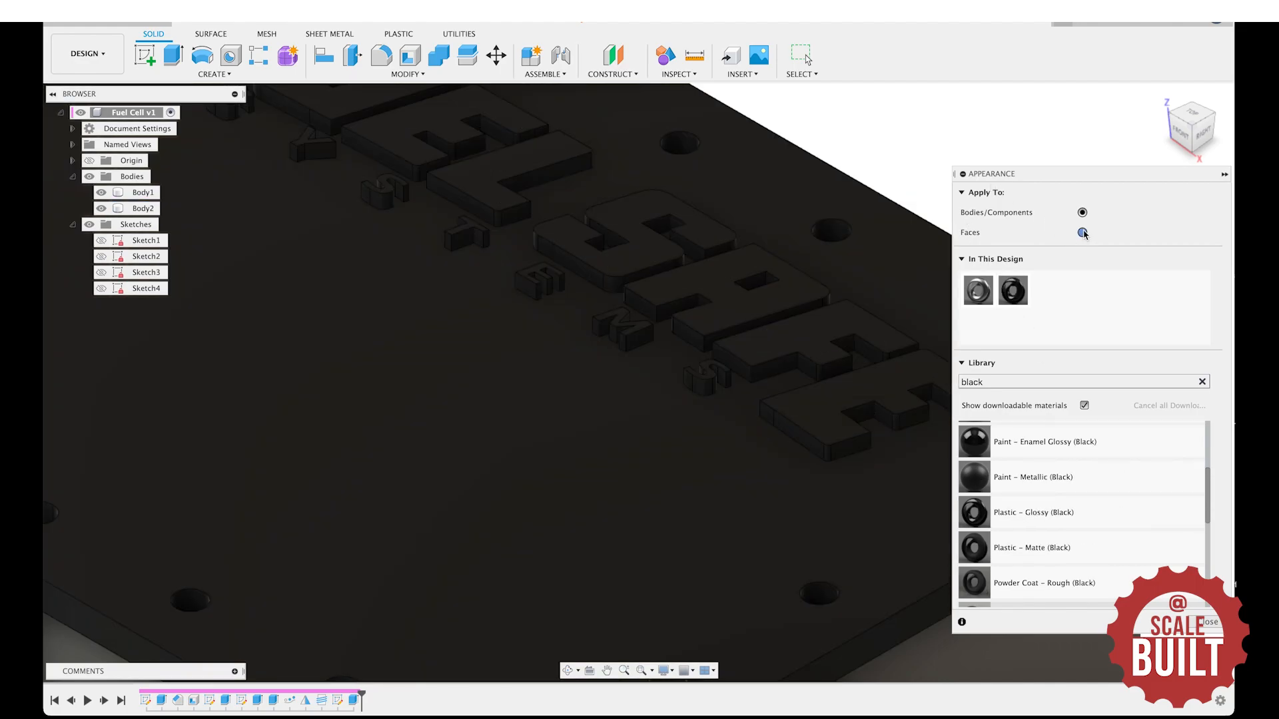
Apply the design's original appearance to the lid's top face only.
drag(984, 291, 514, 414)
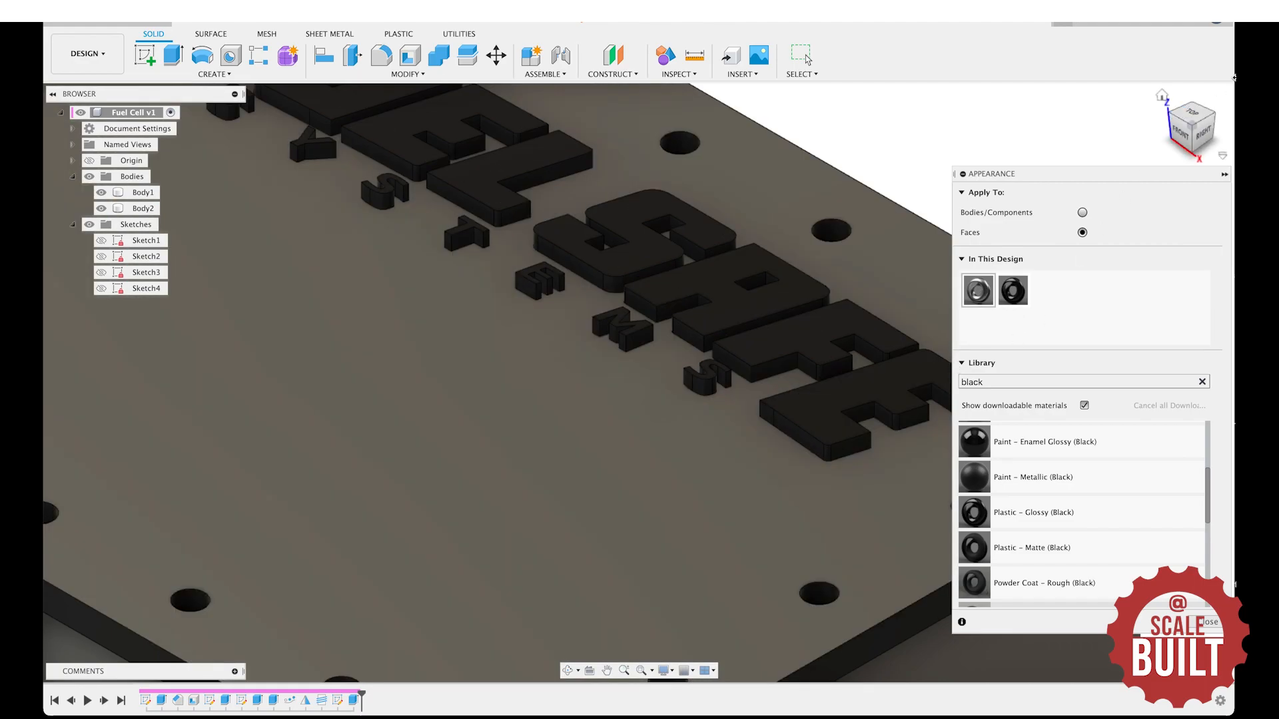
click(1161, 95)
mouse_move(1188, 124)
mouse_down()
mouse_move(1203, 194)
mouse_move(1189, 171)
mouse_move(1099, 132)
mouse_move(1144, 125)
mouse_move(701, 208)
mouse_move(778, 261)
mouse_up()
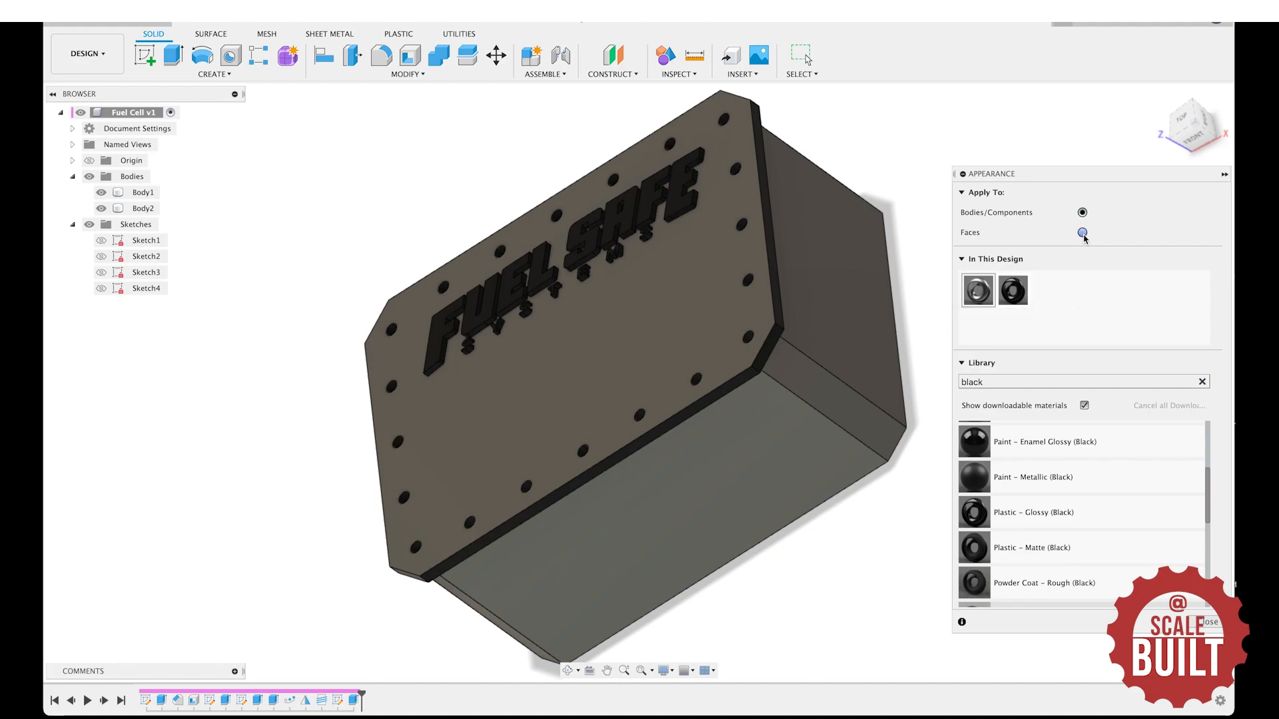
Search the appearance library for silver and apply Paint - Metallic (Silver) to the whole box body.
scroll(1001, 437, down, 5)
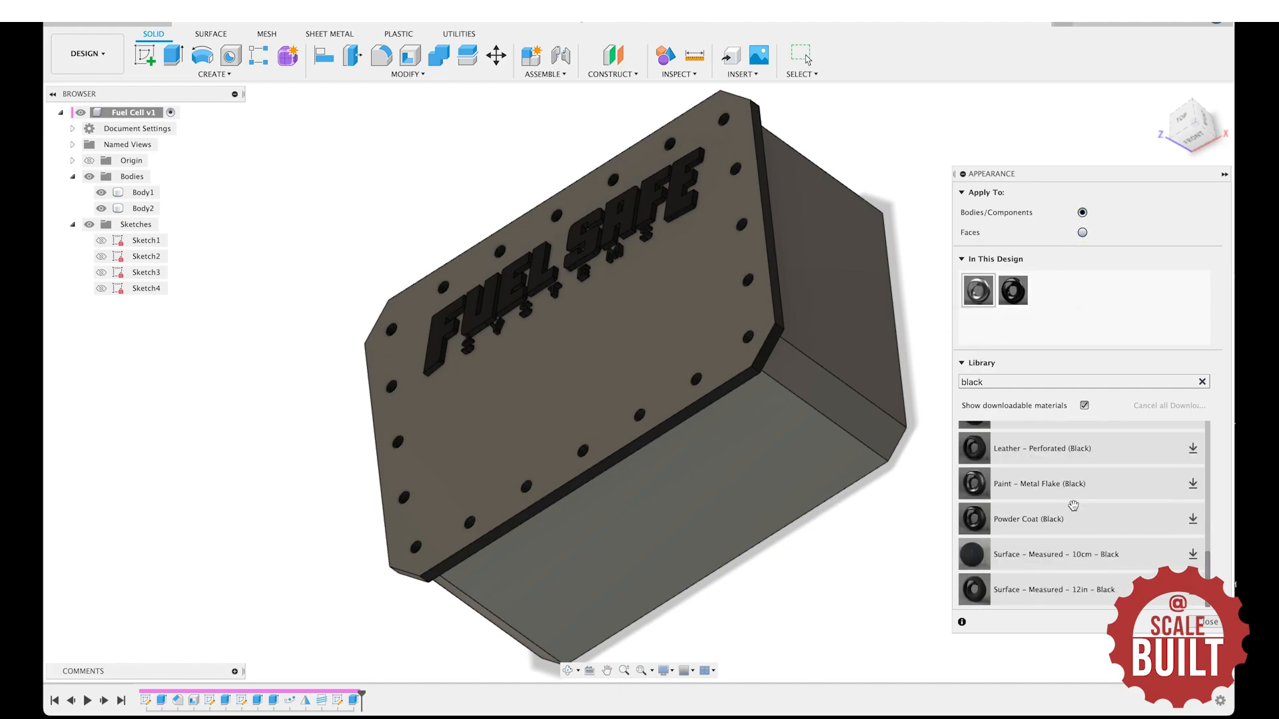
drag(1040, 384, 836, 384)
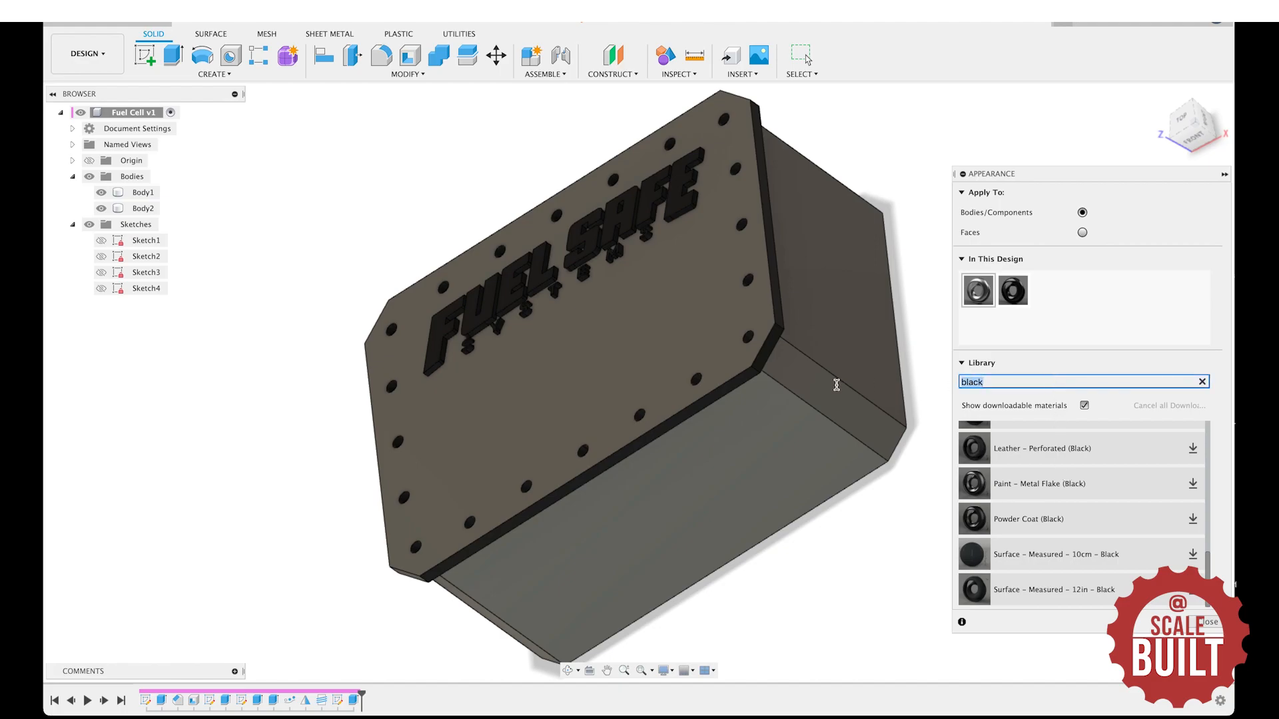
text(silver)
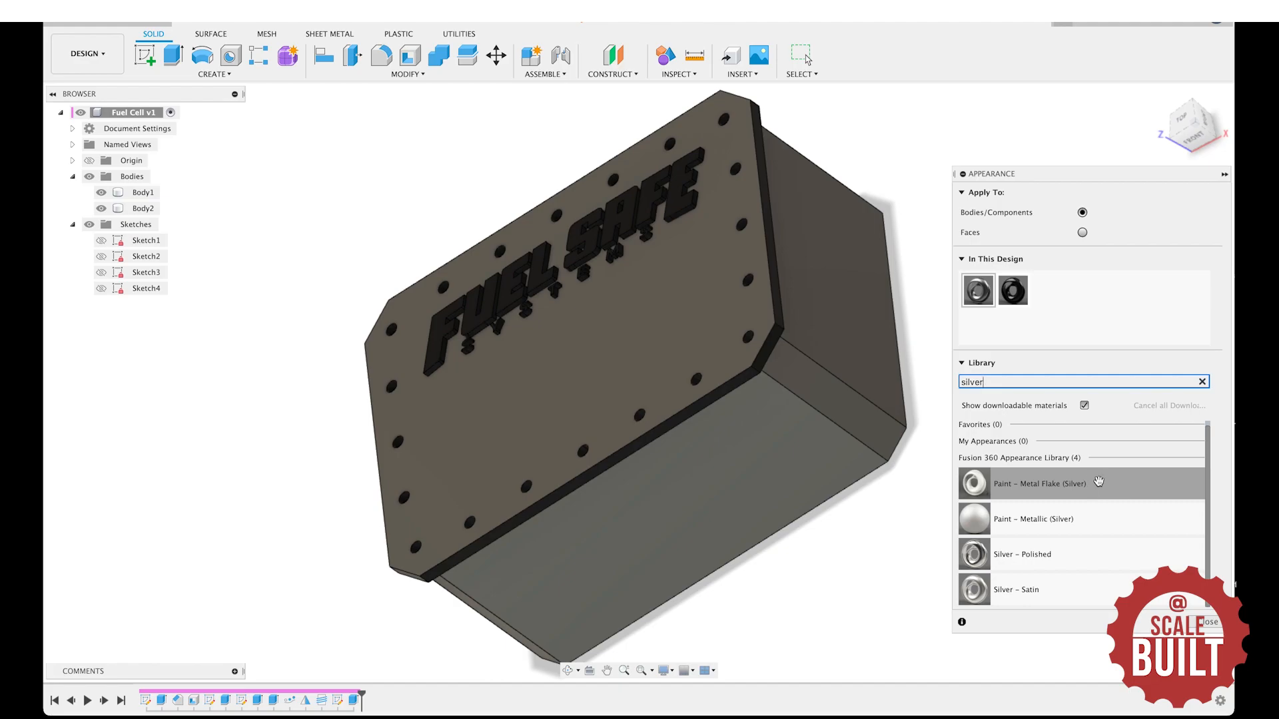
drag(1074, 523, 785, 447)
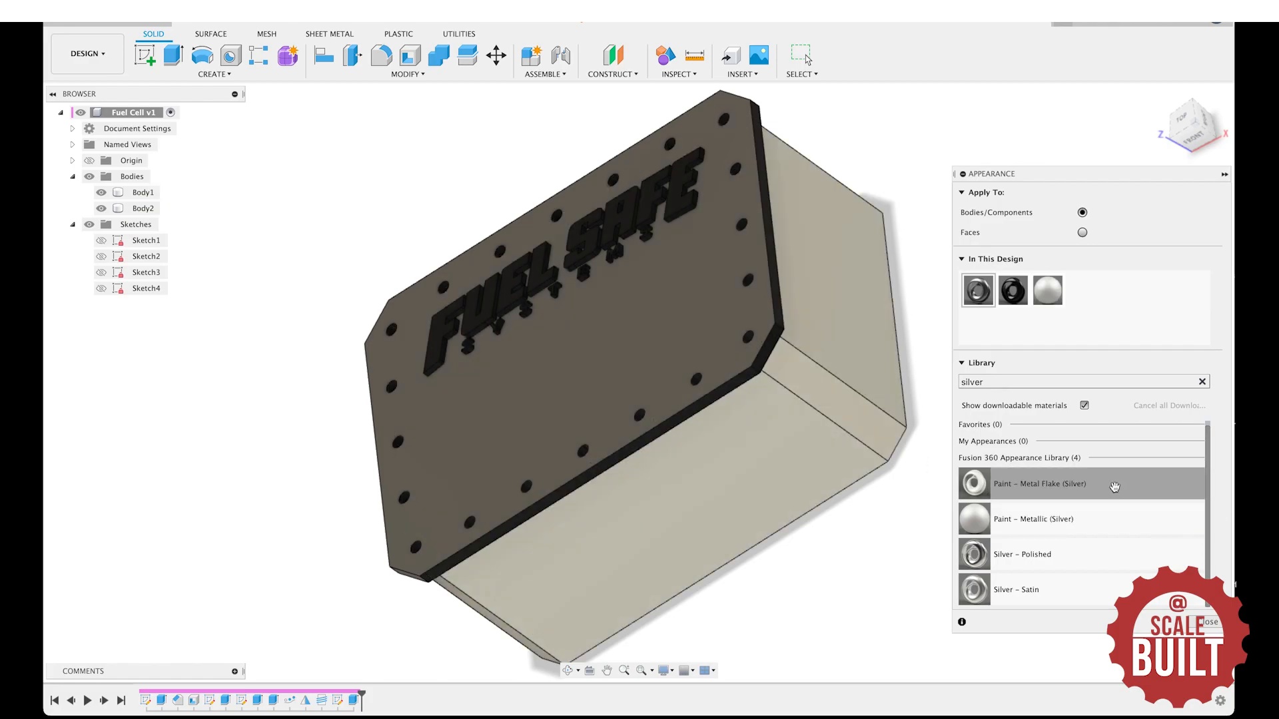
Apply Paint - Metallic (Silver) to just the lid's top face, keeping the logo letters black.
click(1082, 233)
drag(1079, 522, 697, 397)
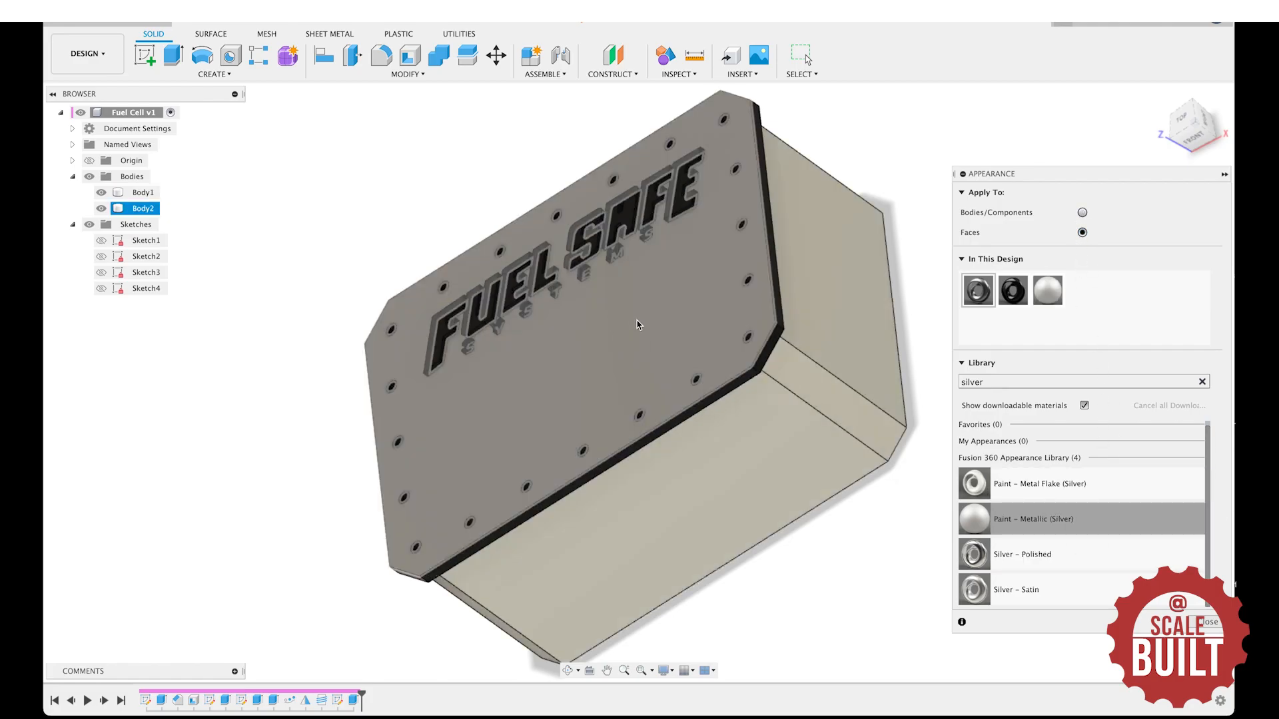
click(1164, 98)
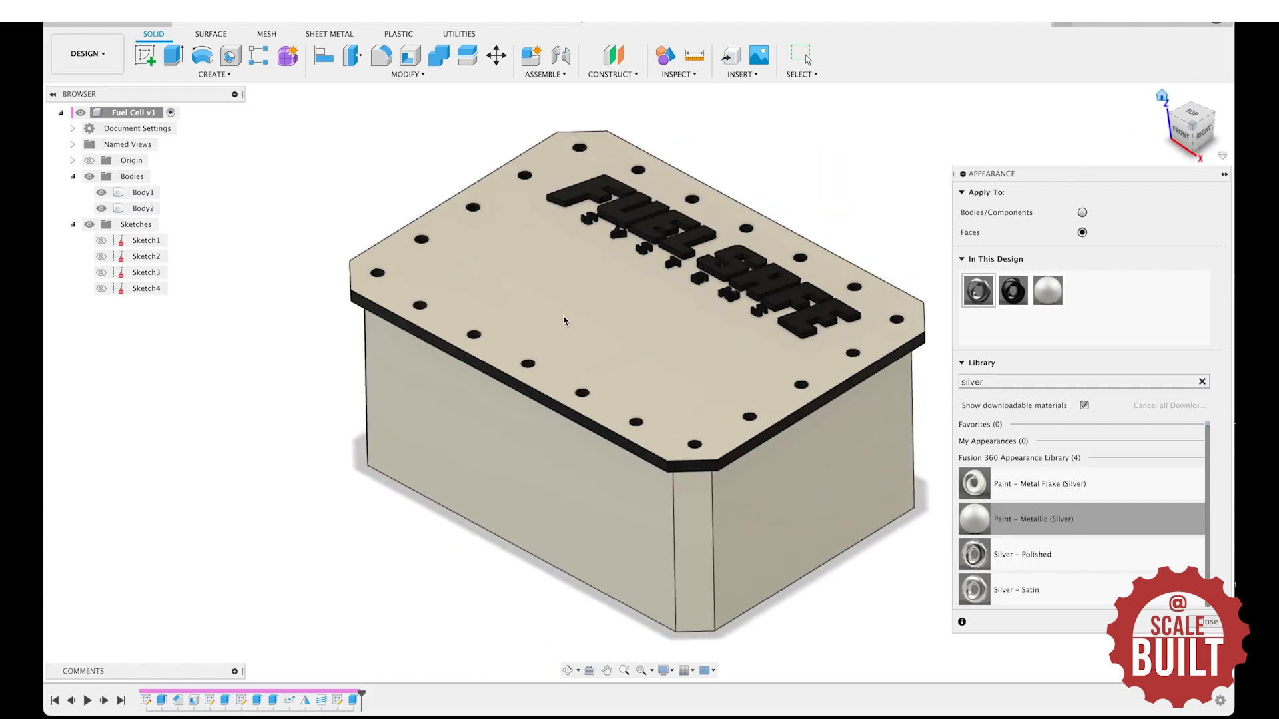
scroll(534, 346, up, 5)
mouse_move(1187, 116)
mouse_down()
mouse_move(1103, 187)
mouse_move(1067, 151)
mouse_move(1176, 110)
mouse_up()
click(1161, 97)
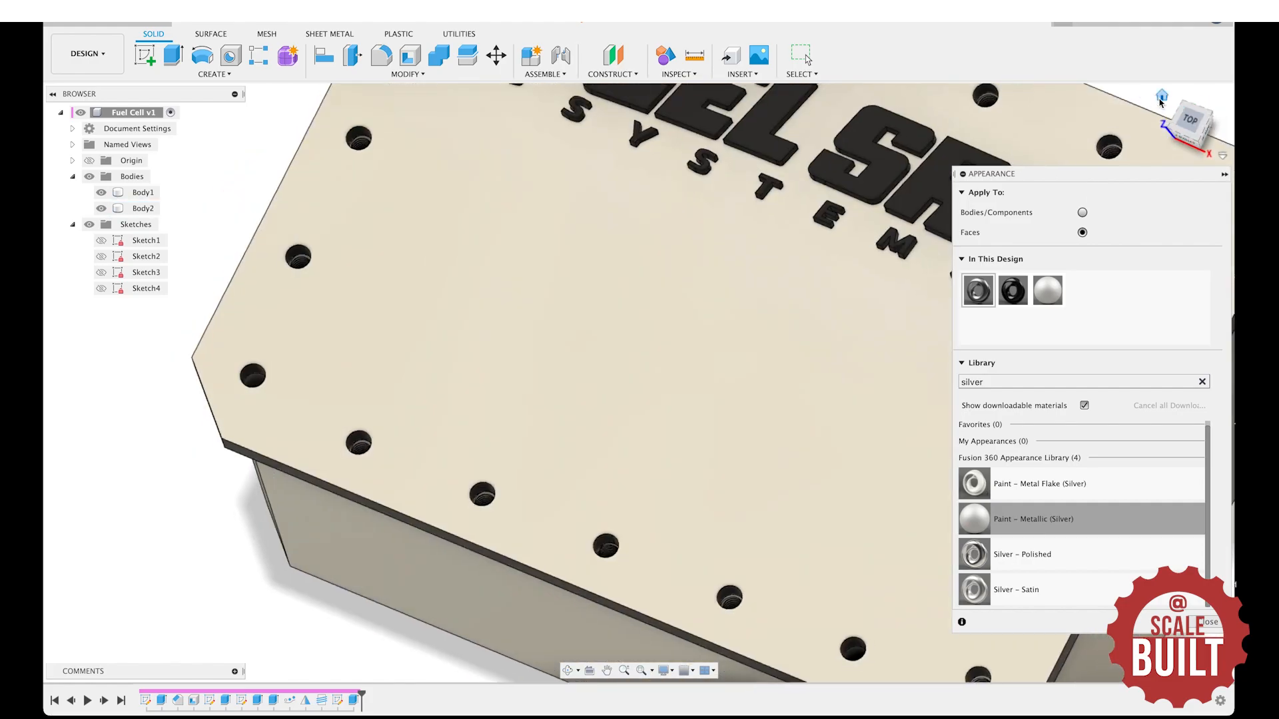
Close the appearance settings and save the design as a new version with the description User Saved.
key(Escape)
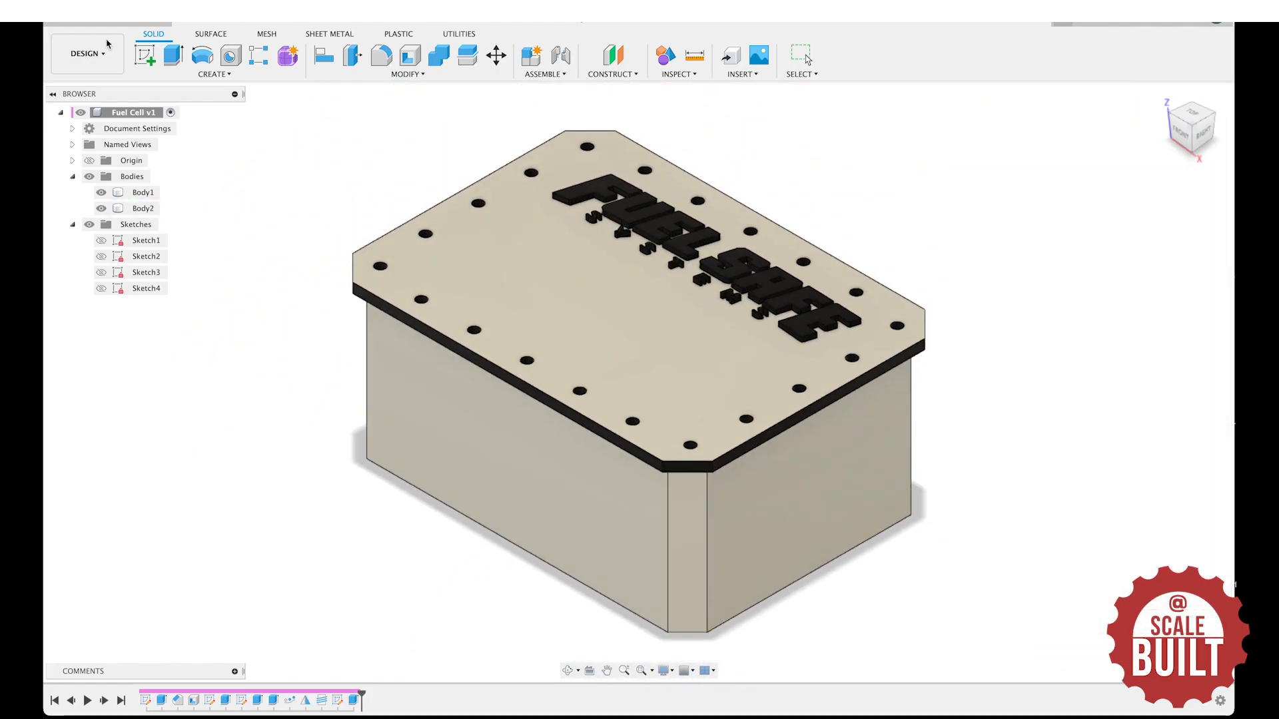
key(super+s)
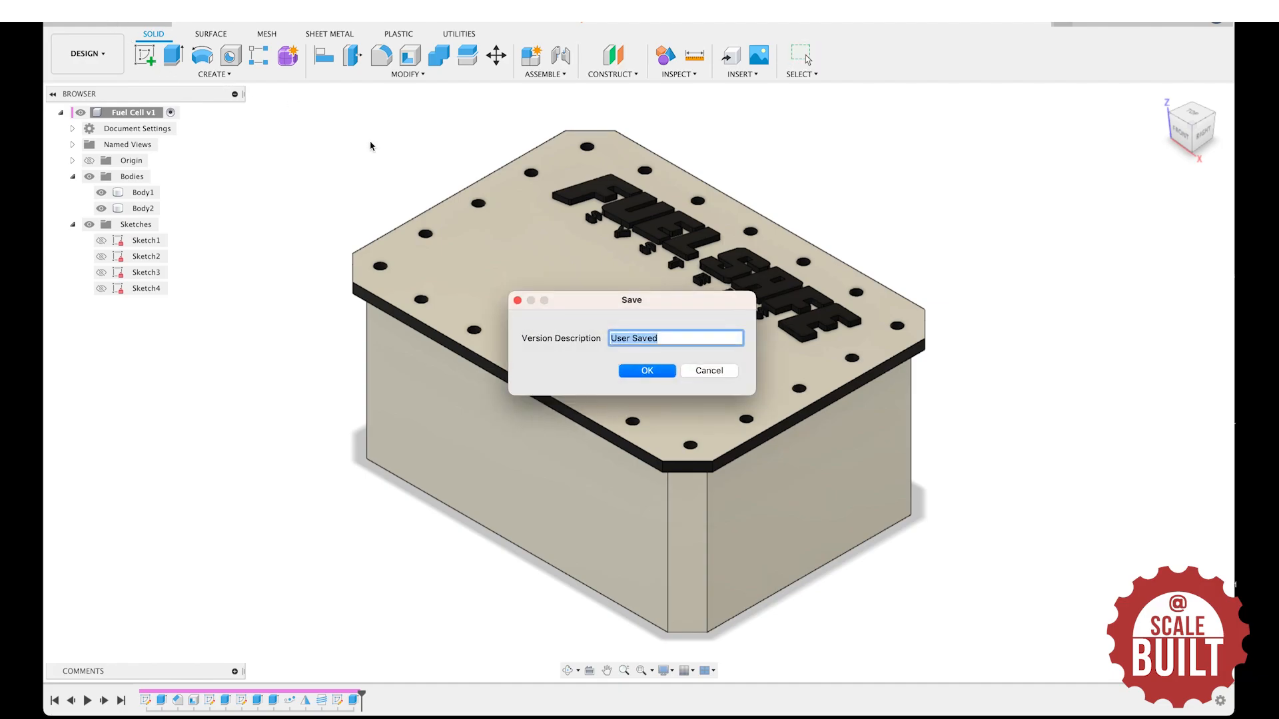
click(669, 372)
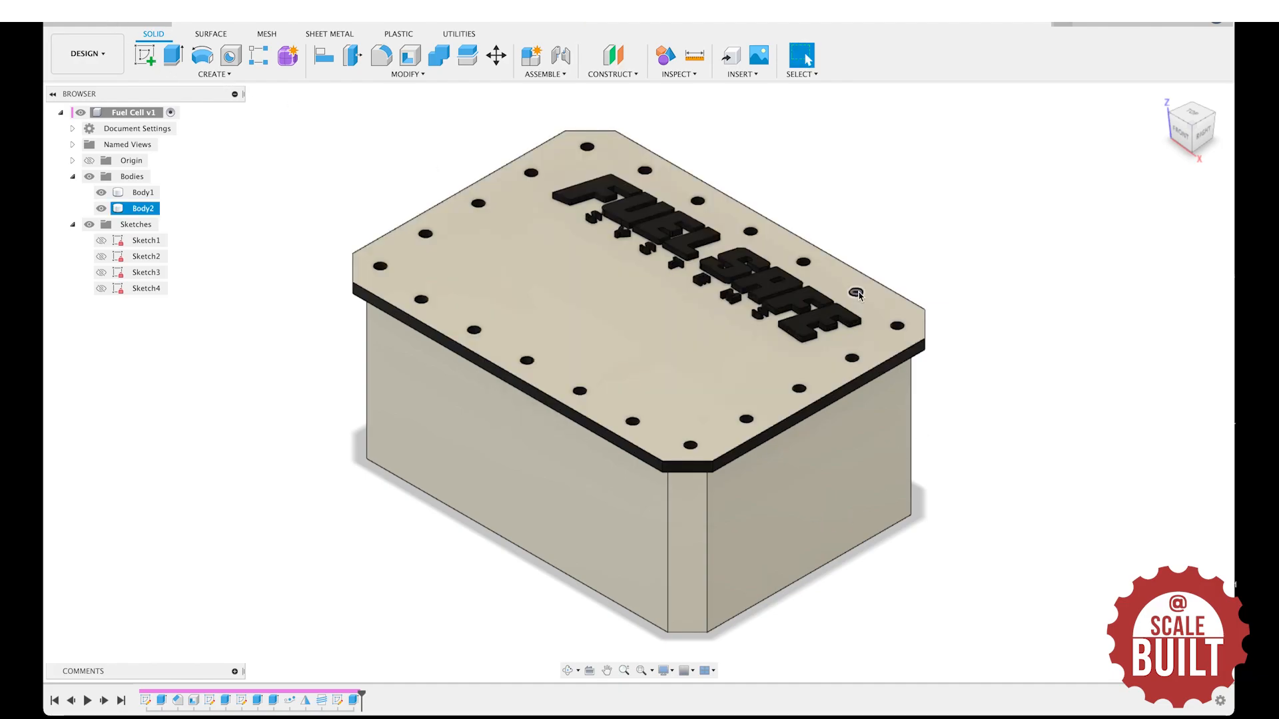
Inspect the logo's colouring from directly above, close up on the opening inside the A of SAFE.
click(1187, 117)
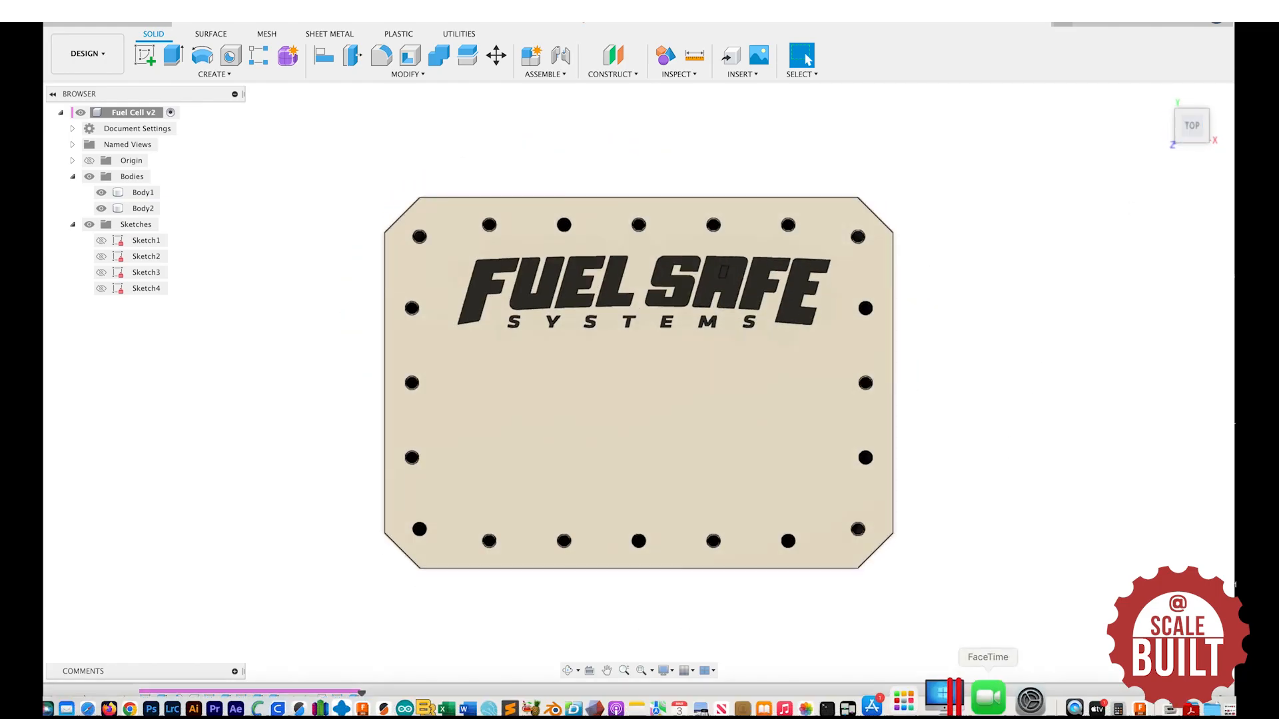
scroll(712, 265, up, 5)
scroll(752, 295, up, 4)
scroll(752, 295, up, 3)
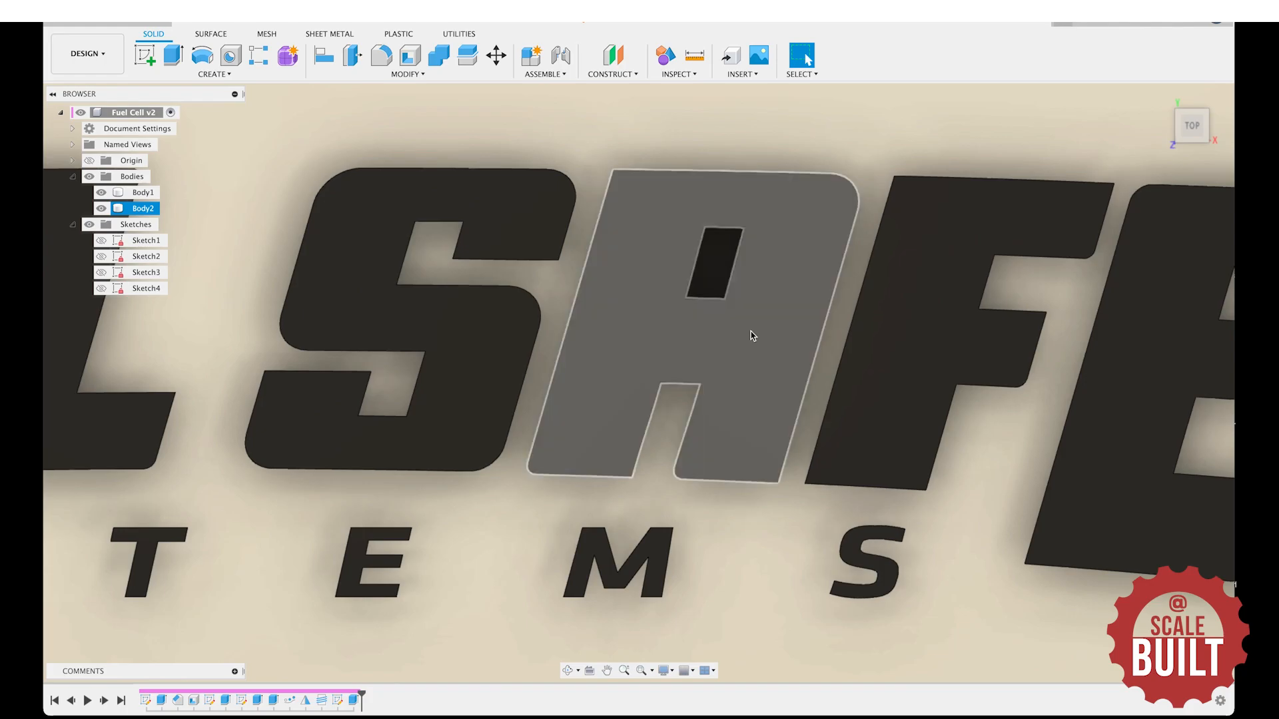
Apply Paint - Metallic (Silver) to only the face inside the opening of the A in SAFE.
key(a)
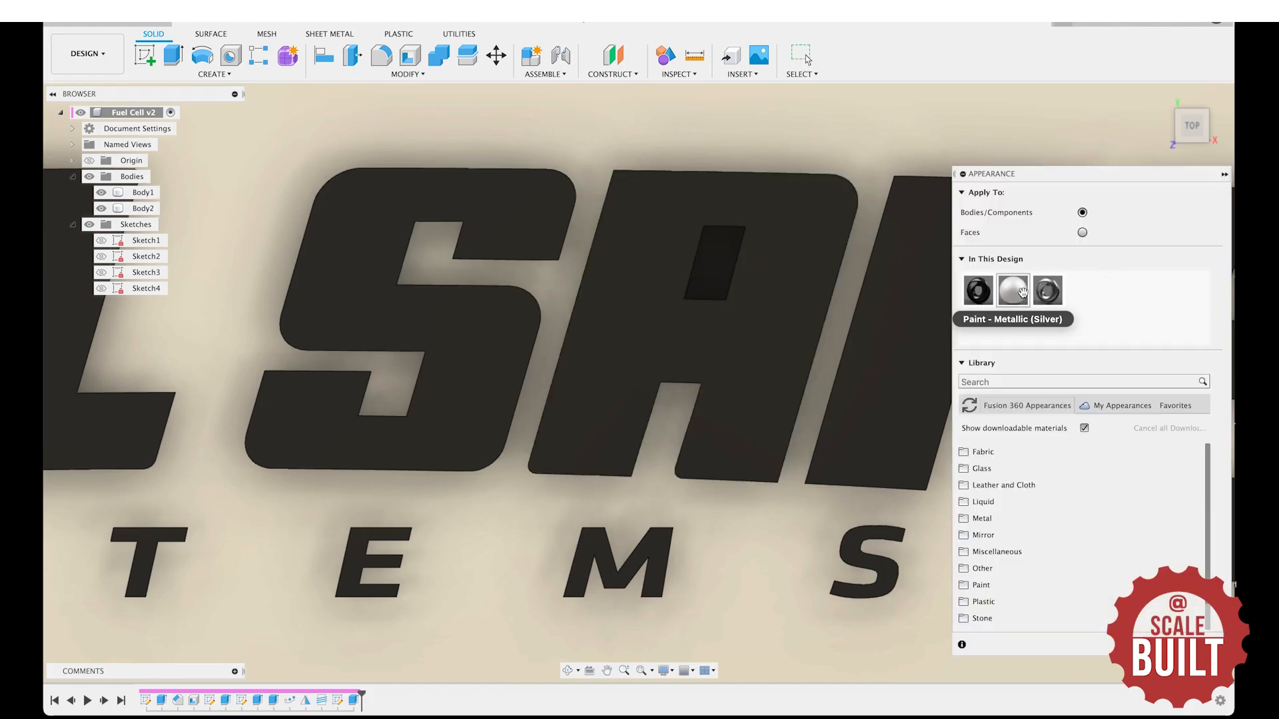
drag(926, 305, 714, 288)
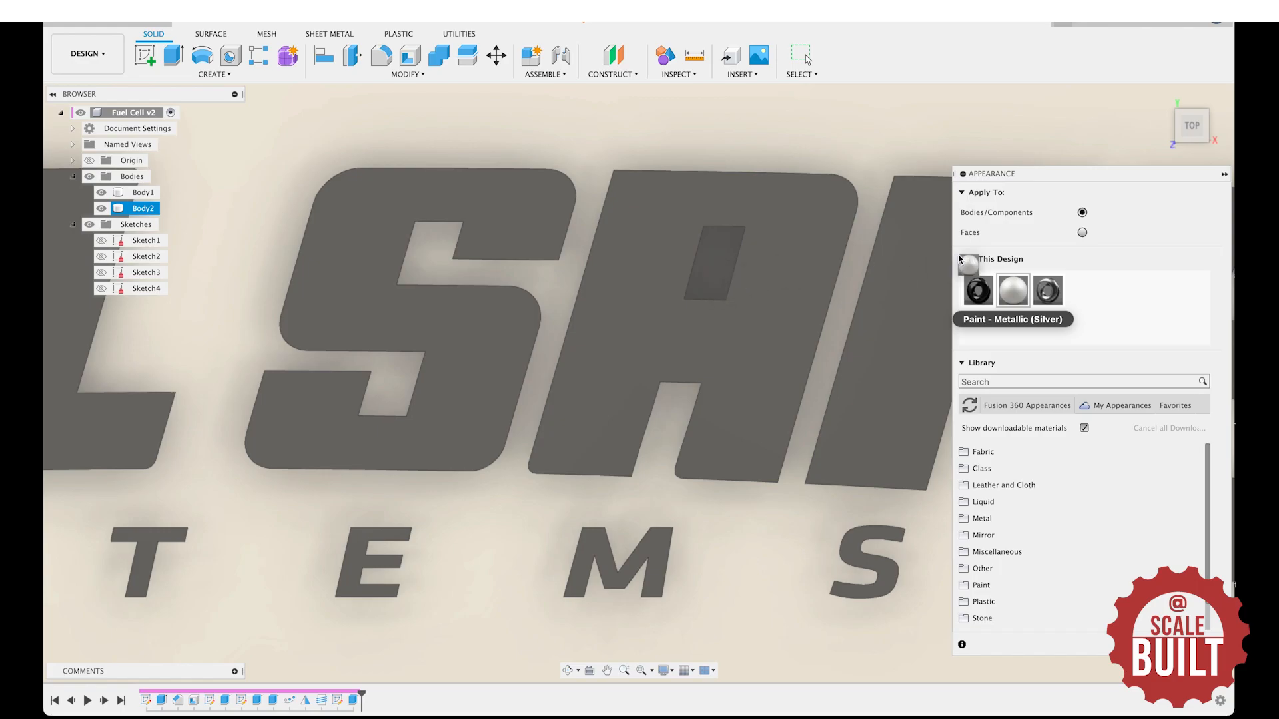
click(1082, 233)
drag(1015, 294, 758, 279)
Compare the whole lid from above with the reference photo of the real fuel cell and close the appearance settings.
scroll(790, 421, down, 5)
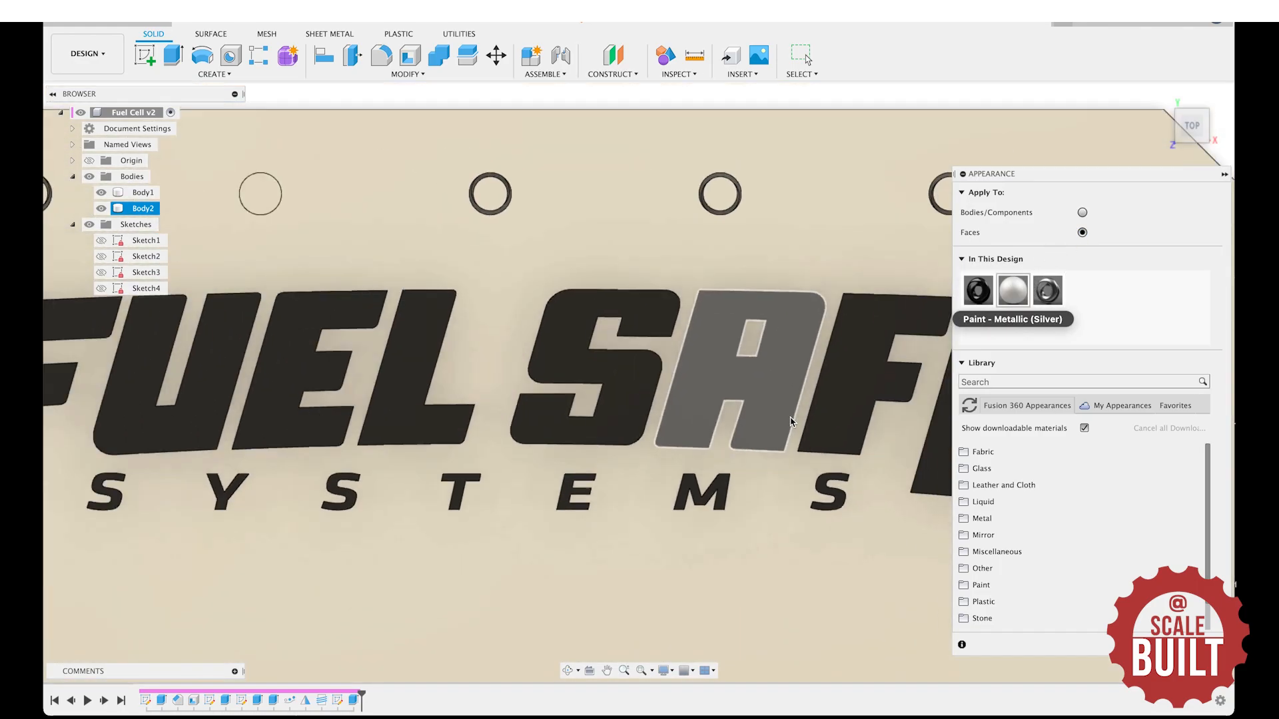
scroll(790, 421, down, 5)
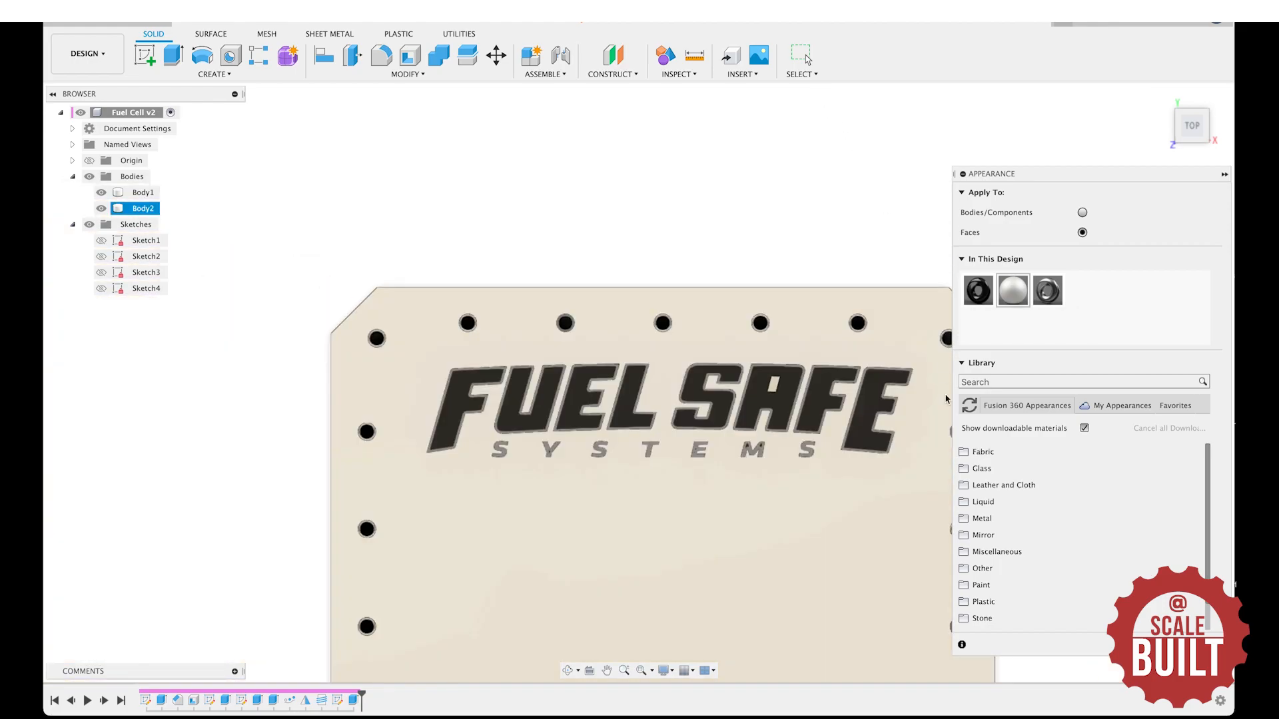
scroll(868, 470, down, 2)
mouse_move(749, 698)
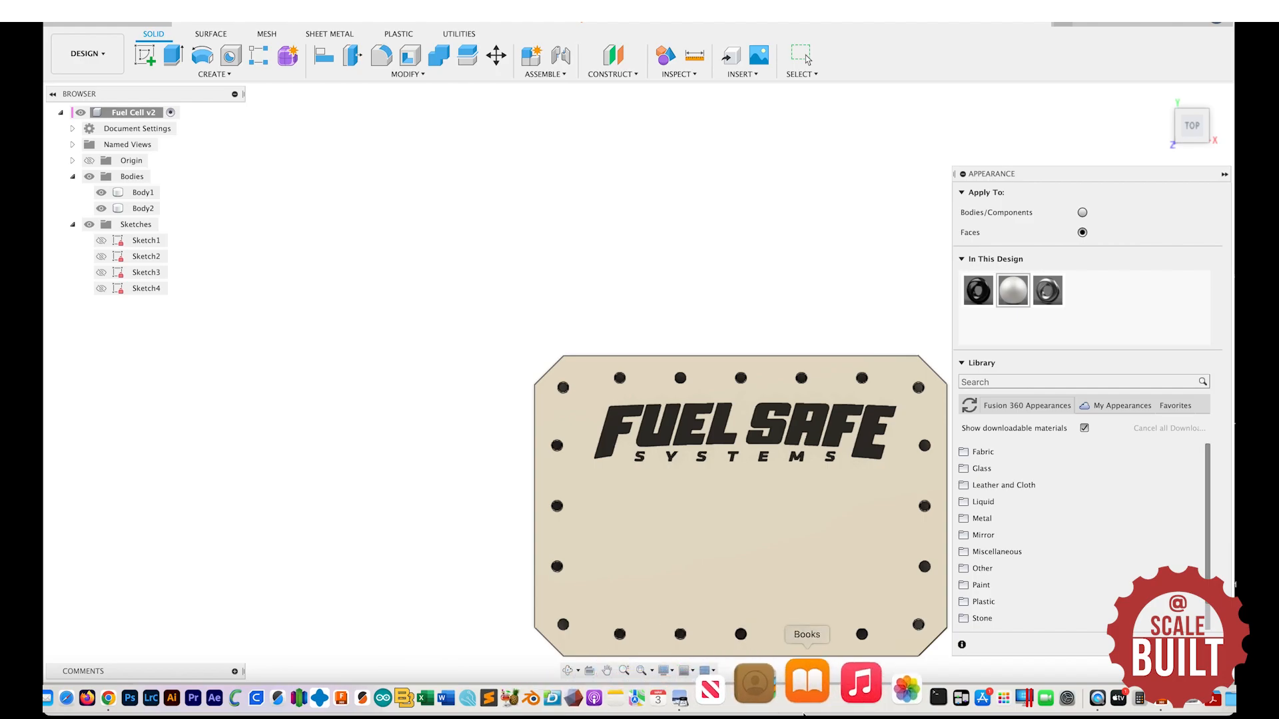
click(749, 686)
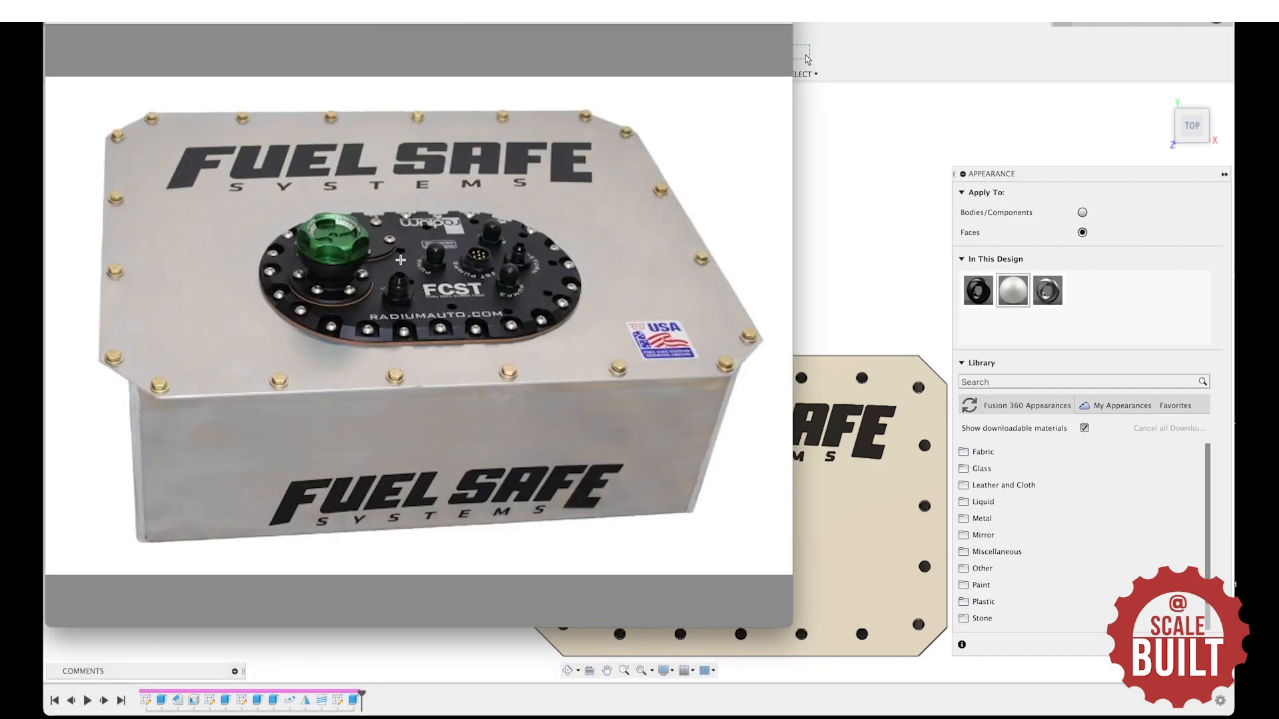
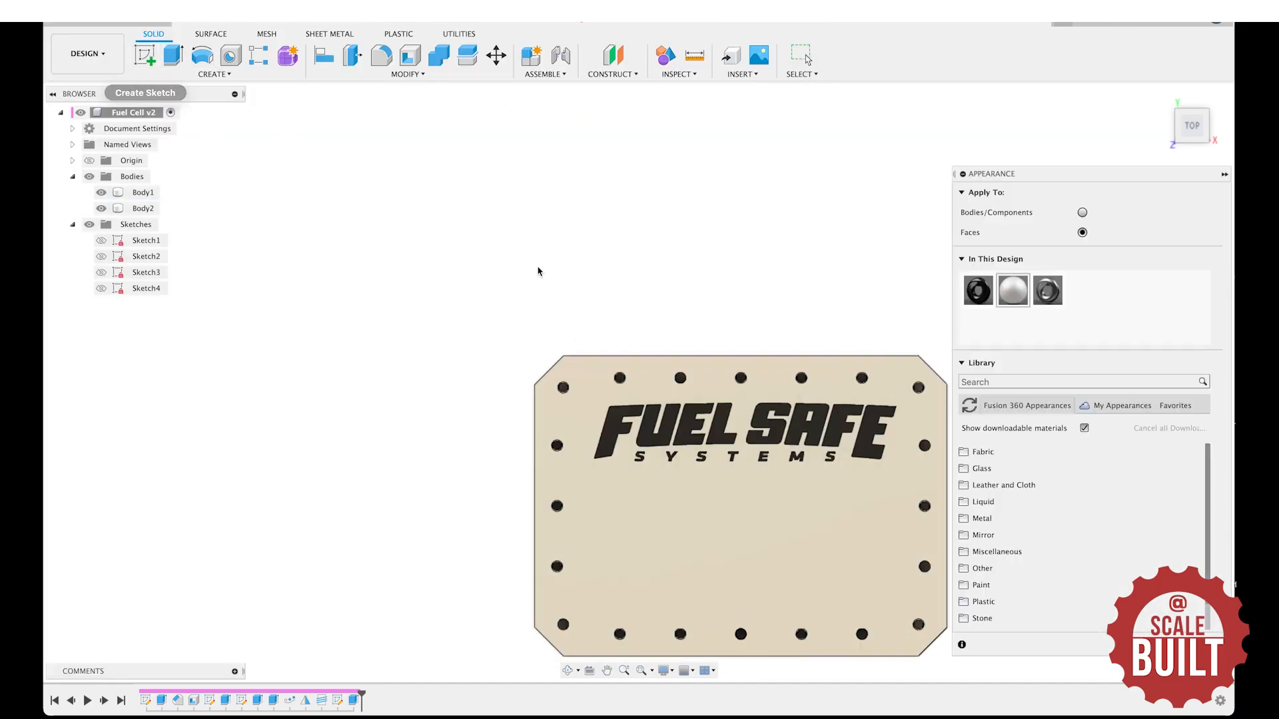
click(1200, 645)
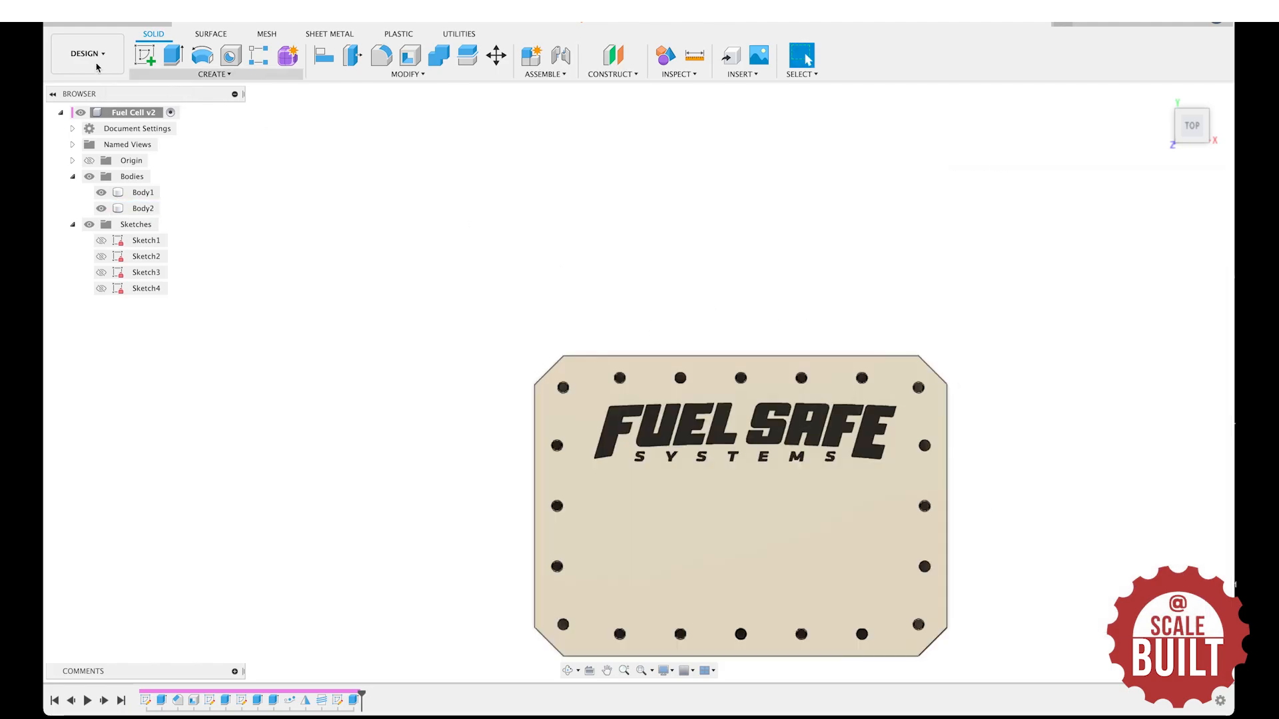
Sketch a center rectangle about 38 by 20 mm on the lid's top face, below the logo and centred on the vertical axis.
click(145, 59)
click(734, 548)
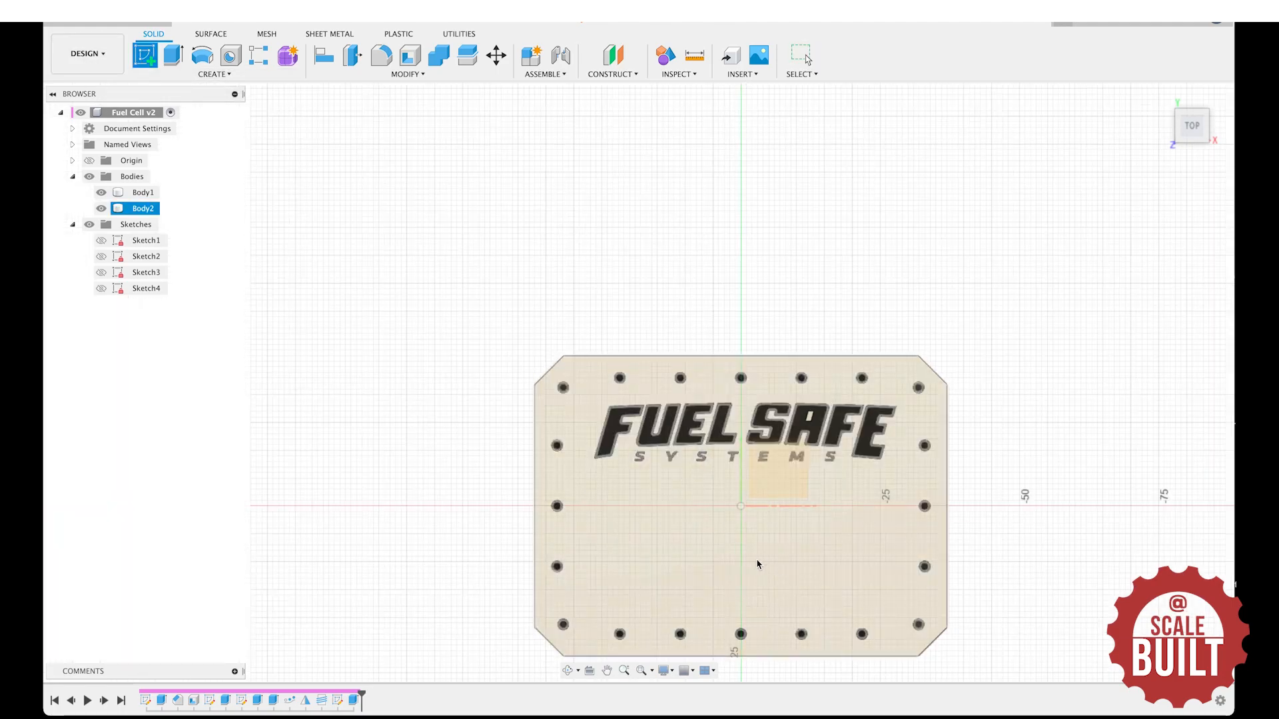
scroll(656, 468, up, 6)
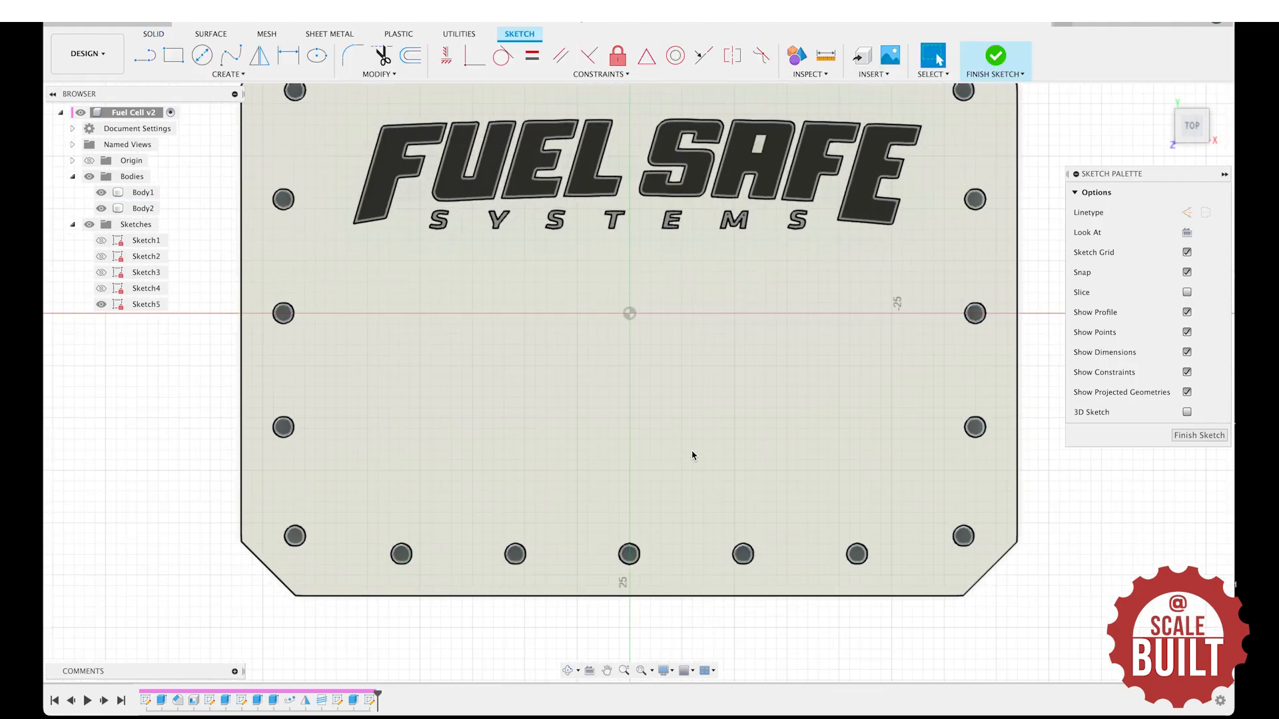
scroll(692, 455, down, 1)
key(s)
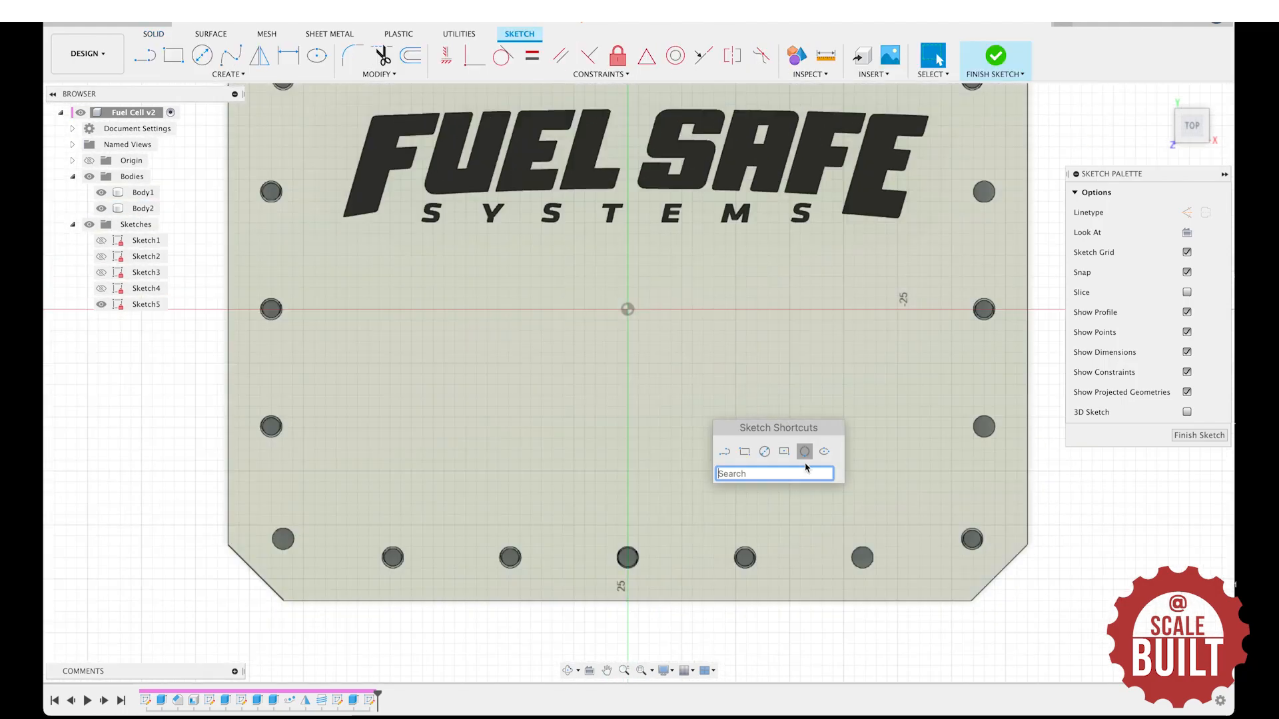
click(785, 453)
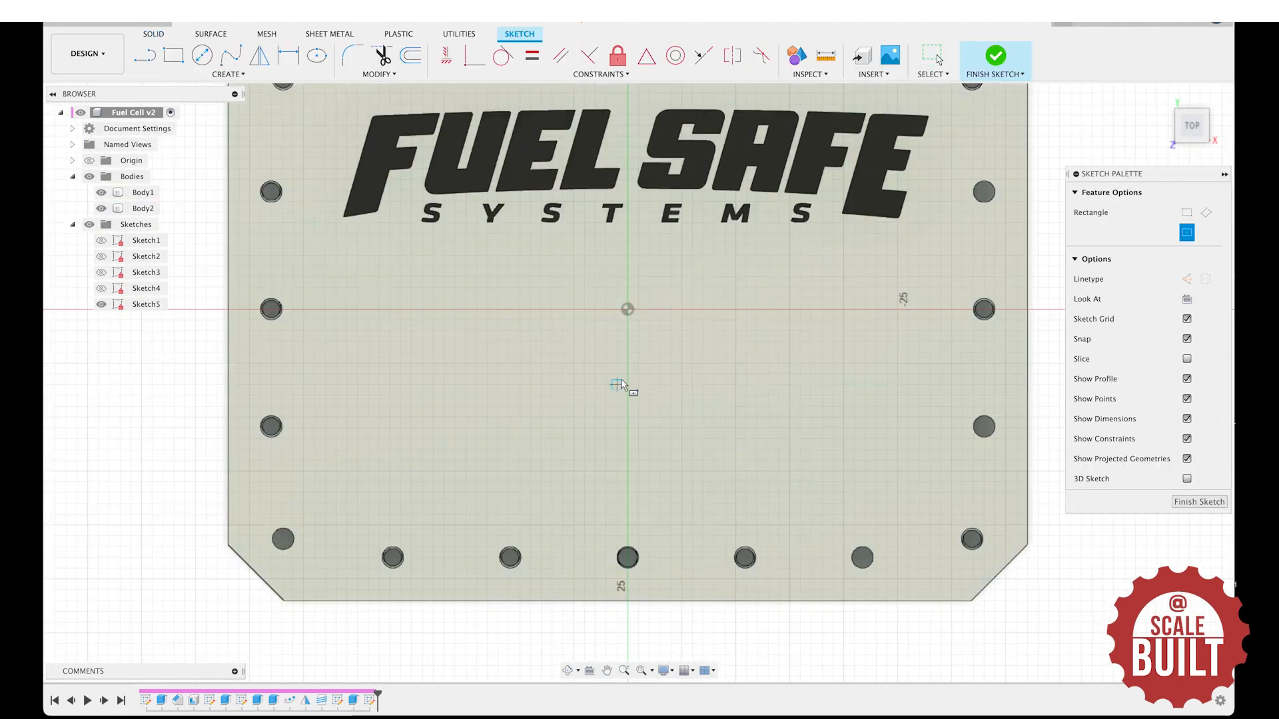
click(627, 396)
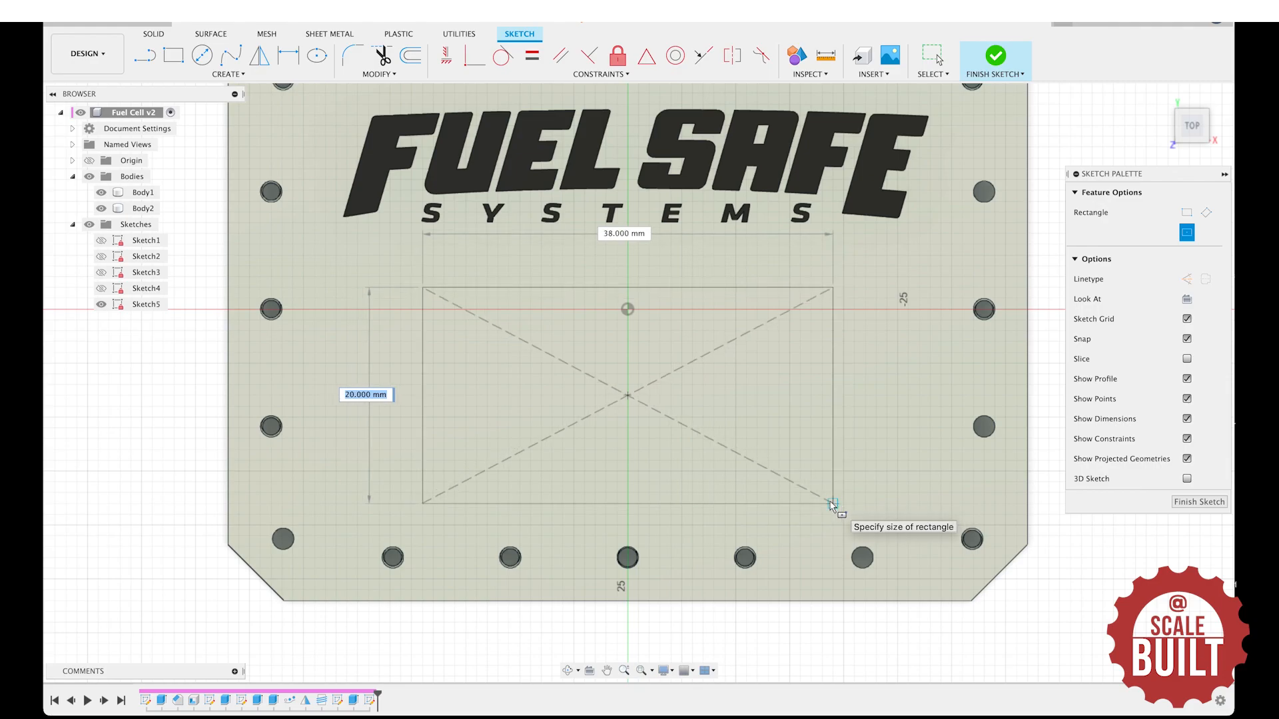
click(831, 505)
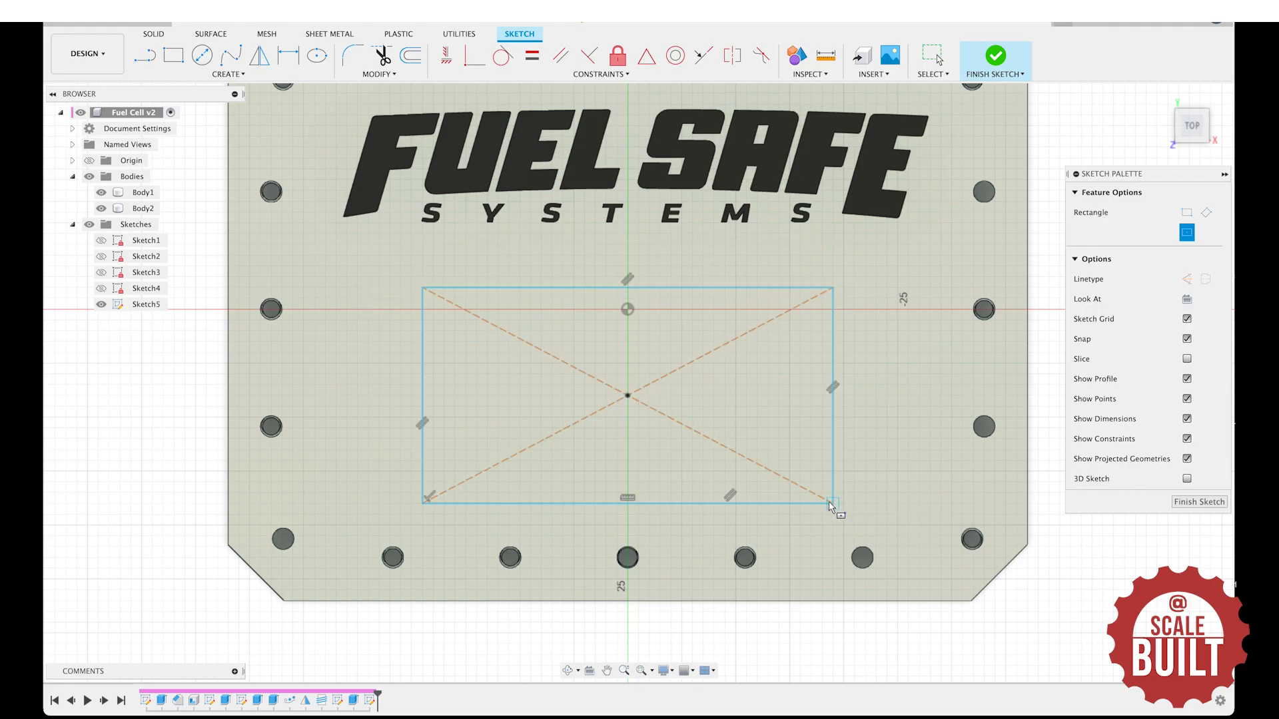
click(345, 60)
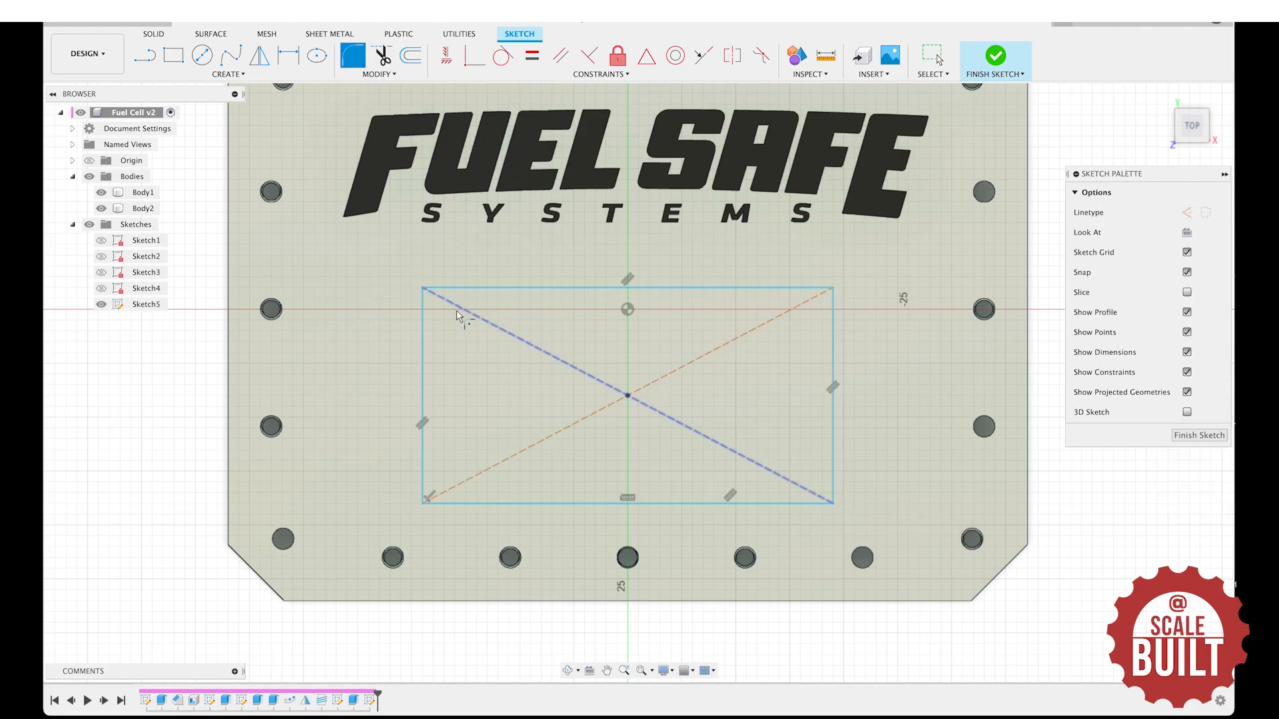
click(496, 289)
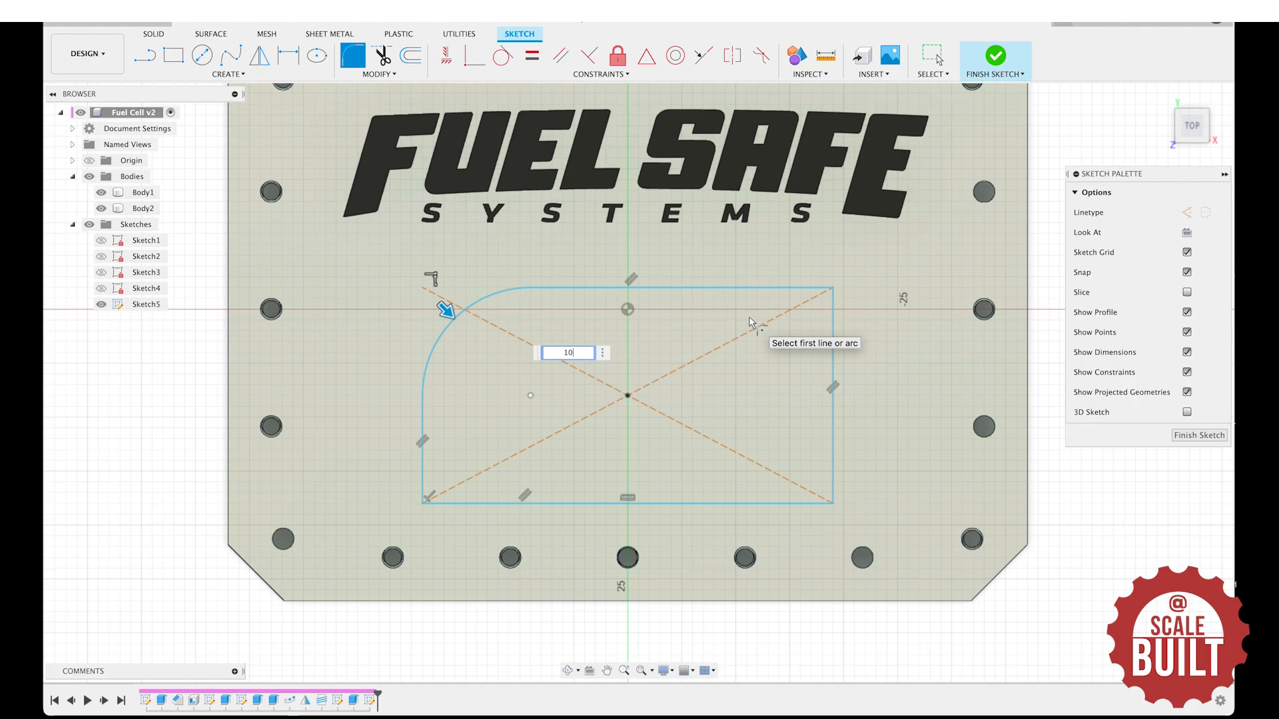
key(Escape)
Dimension the rectangle's height at 20 mm.
key(d)
click(422, 403)
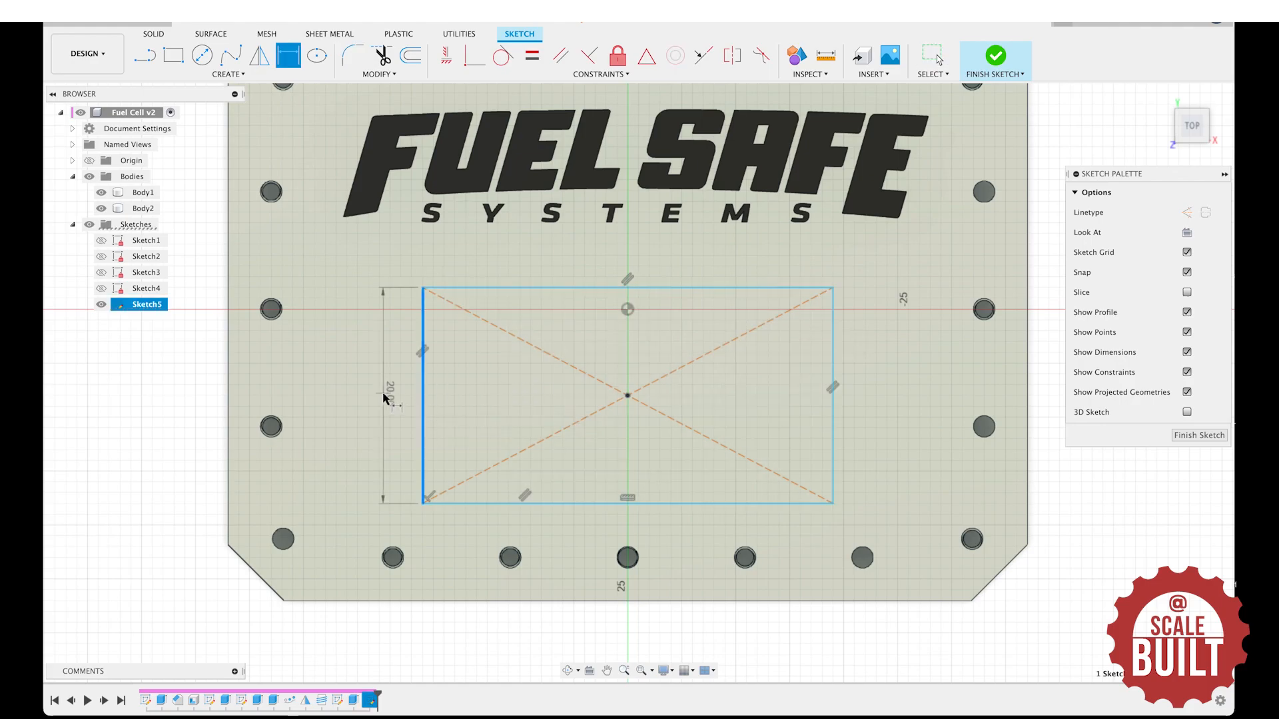
click(383, 397)
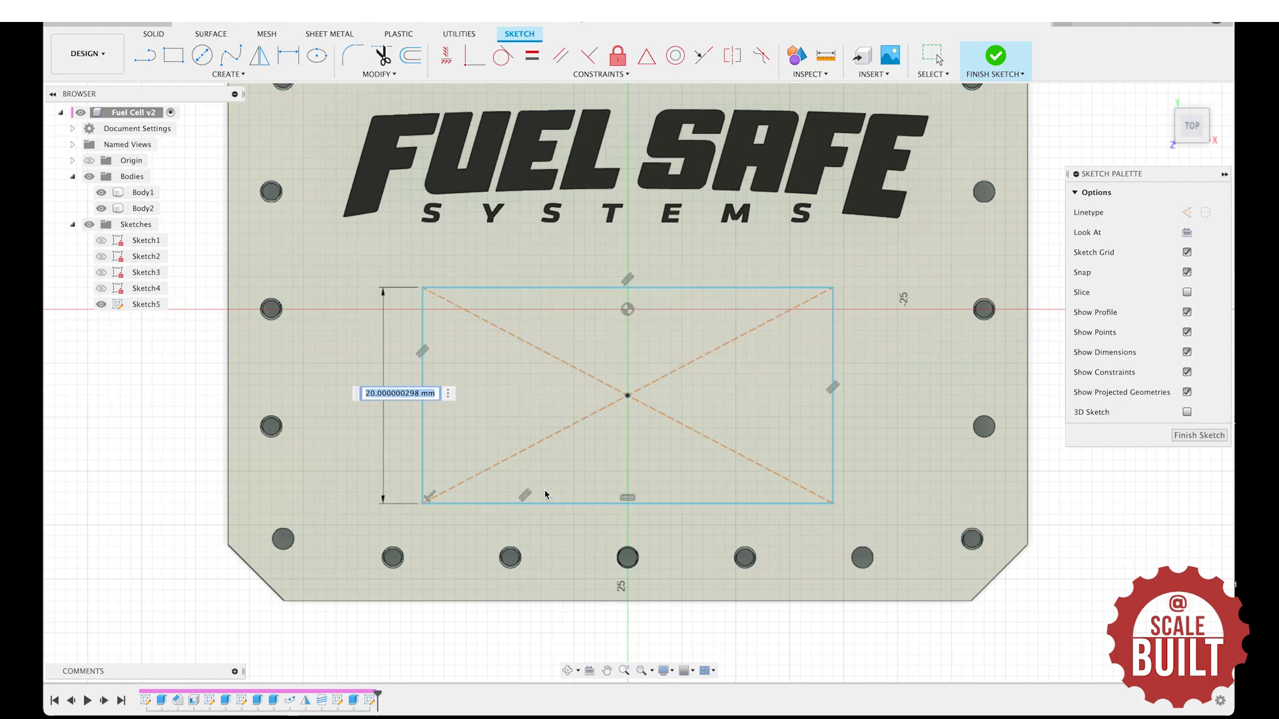
text(20)
key(Return)
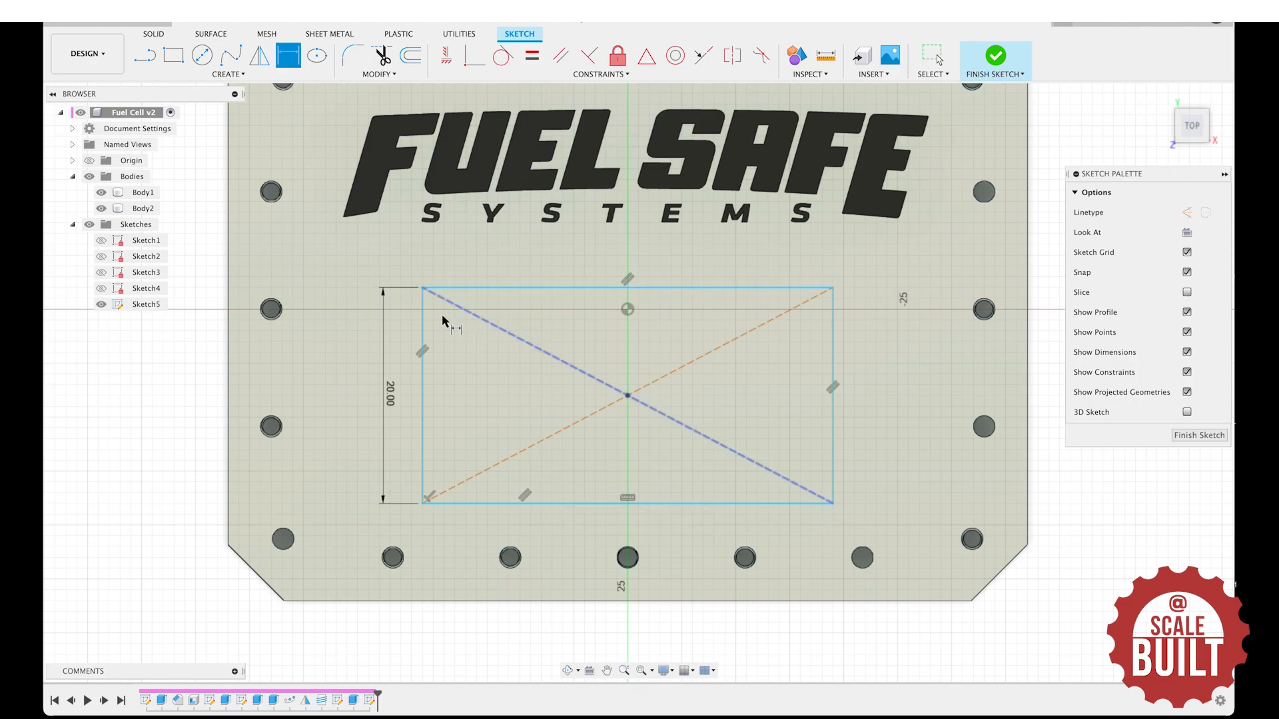
Round the rectangle's two left corners with 10 mm sketch fillets.
click(352, 55)
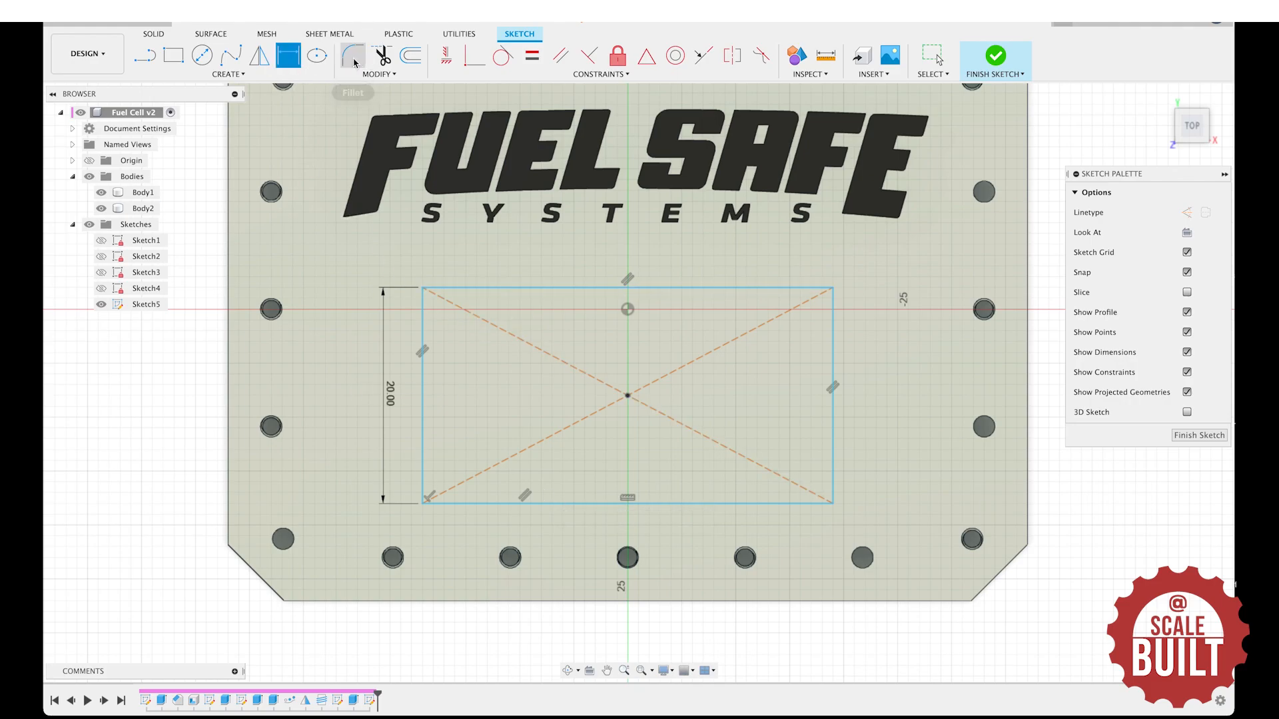
click(427, 382)
click(544, 289)
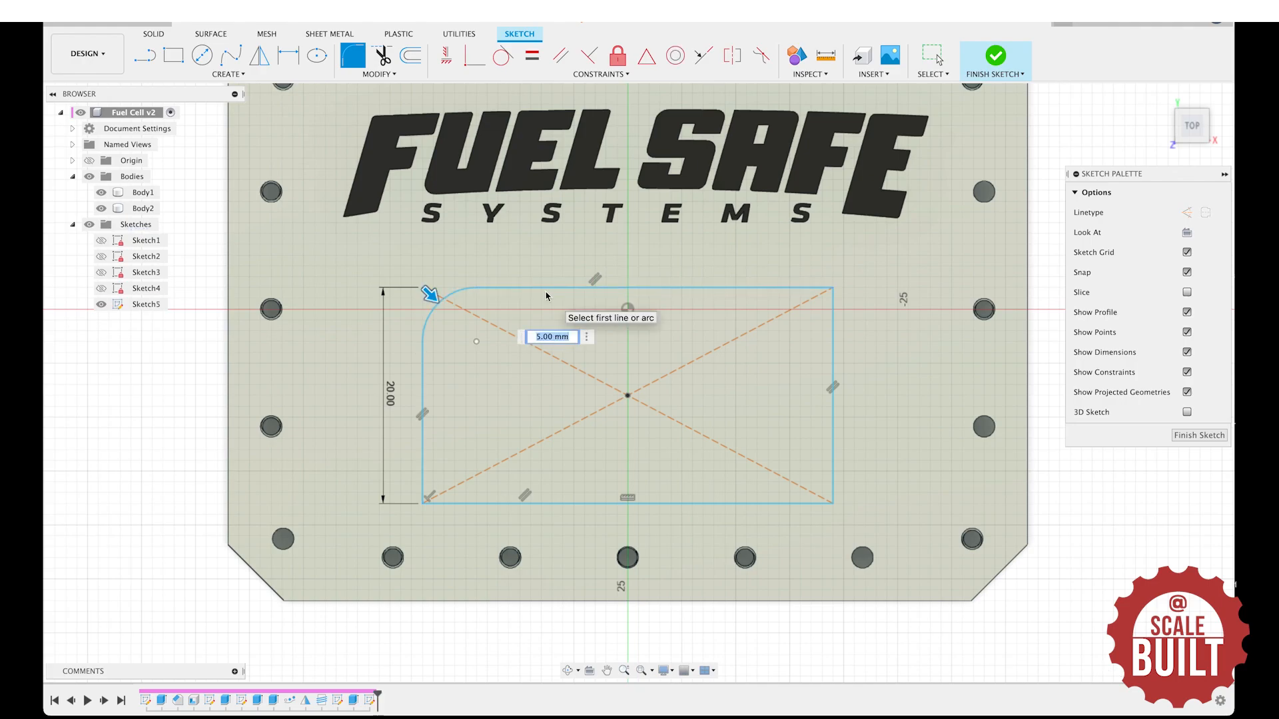
text(10)
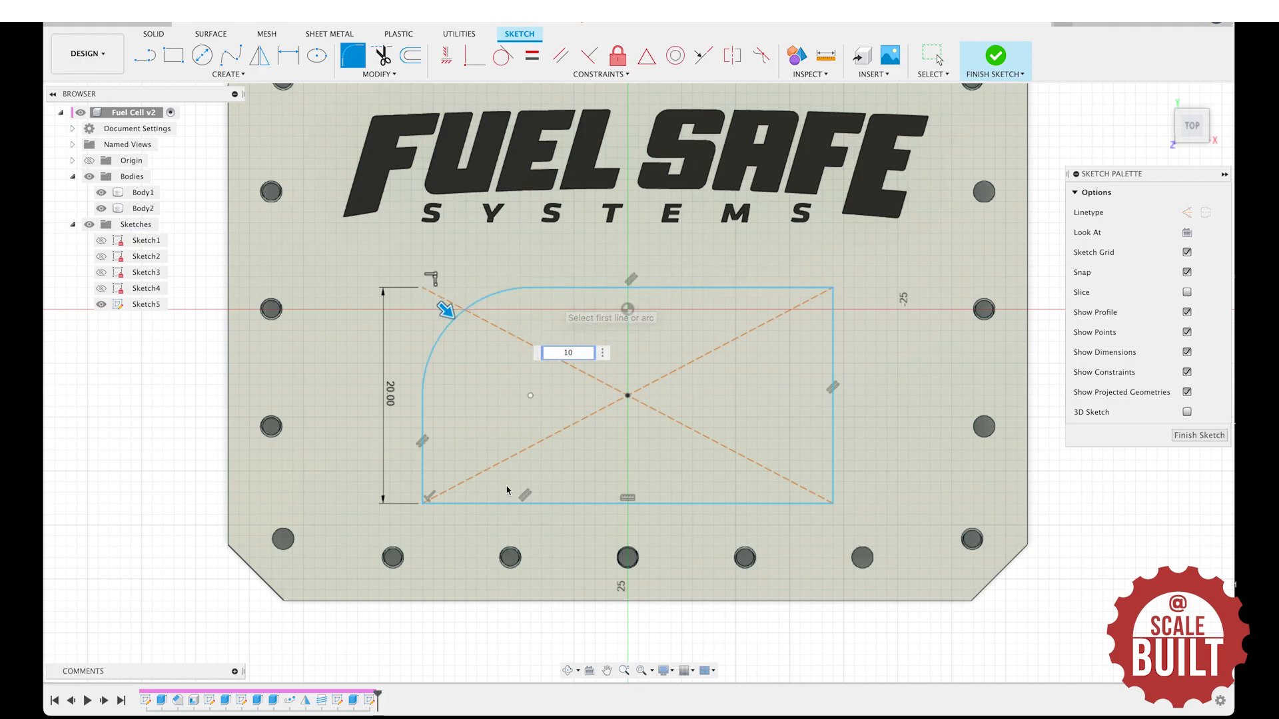
click(423, 463)
click(799, 505)
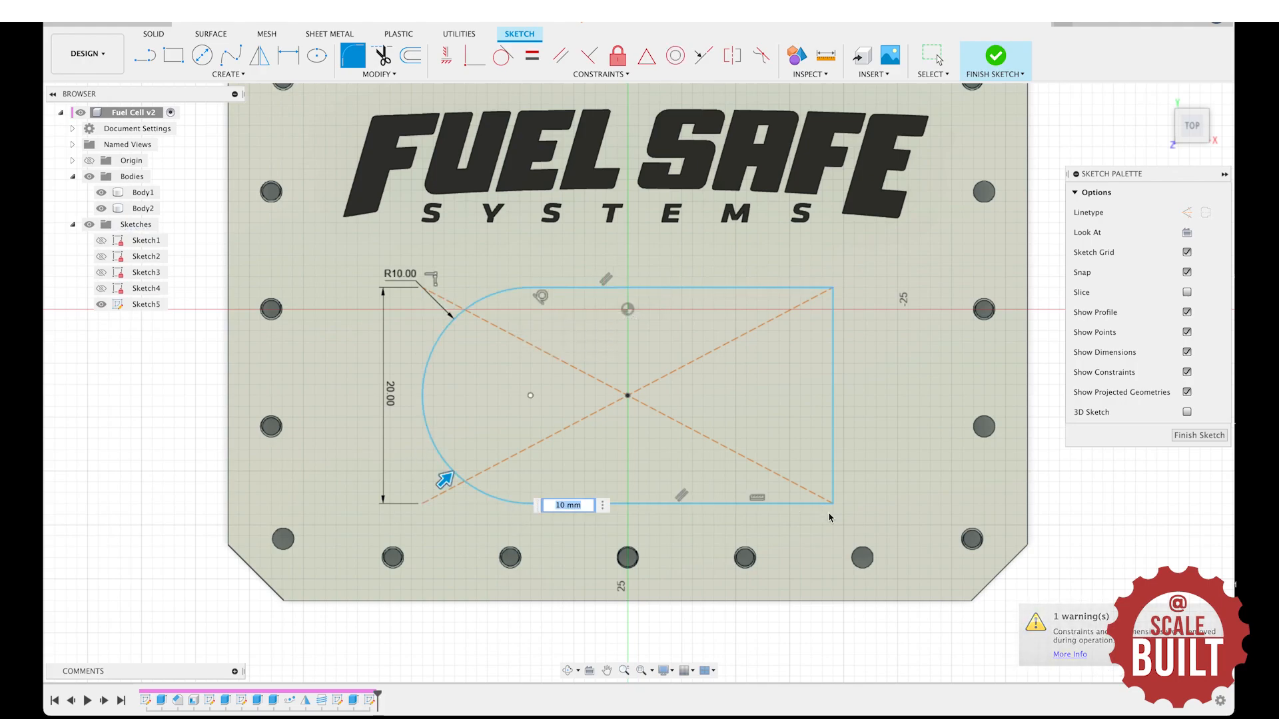
Round the rectangle's two right corners with 10 mm sketch fillets and finish the sketch.
click(793, 506)
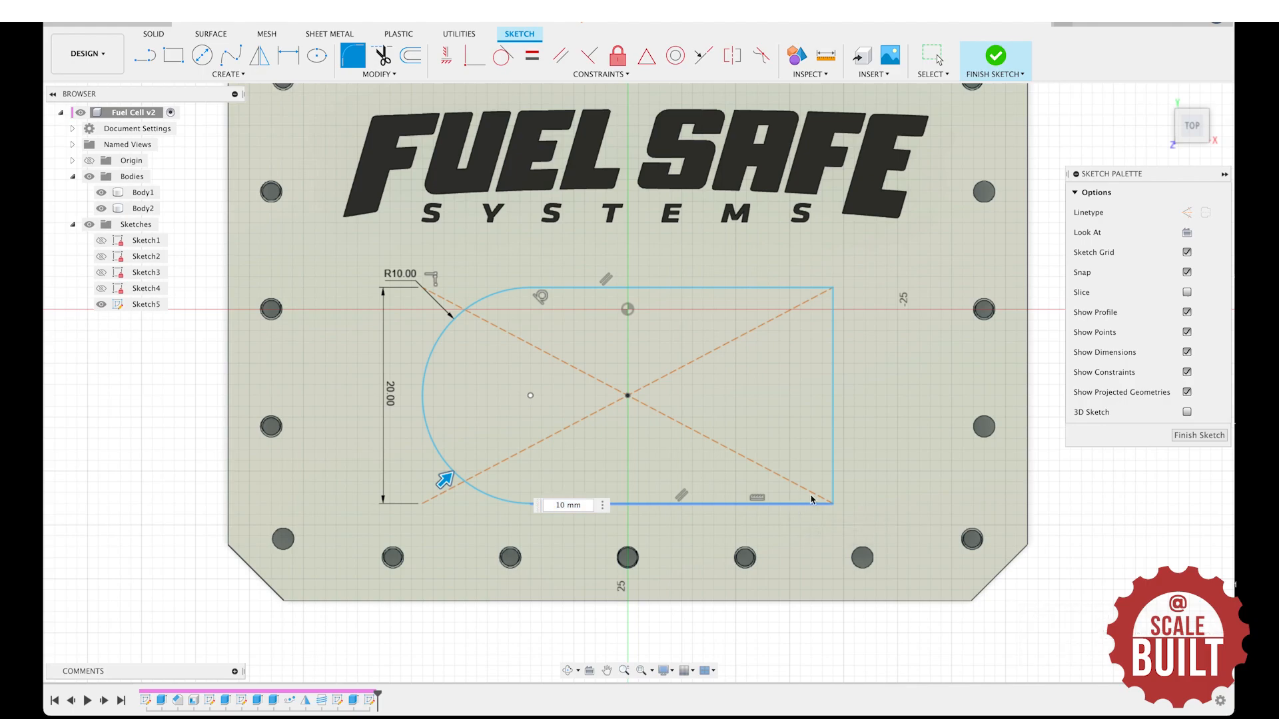
click(834, 429)
key(Return)
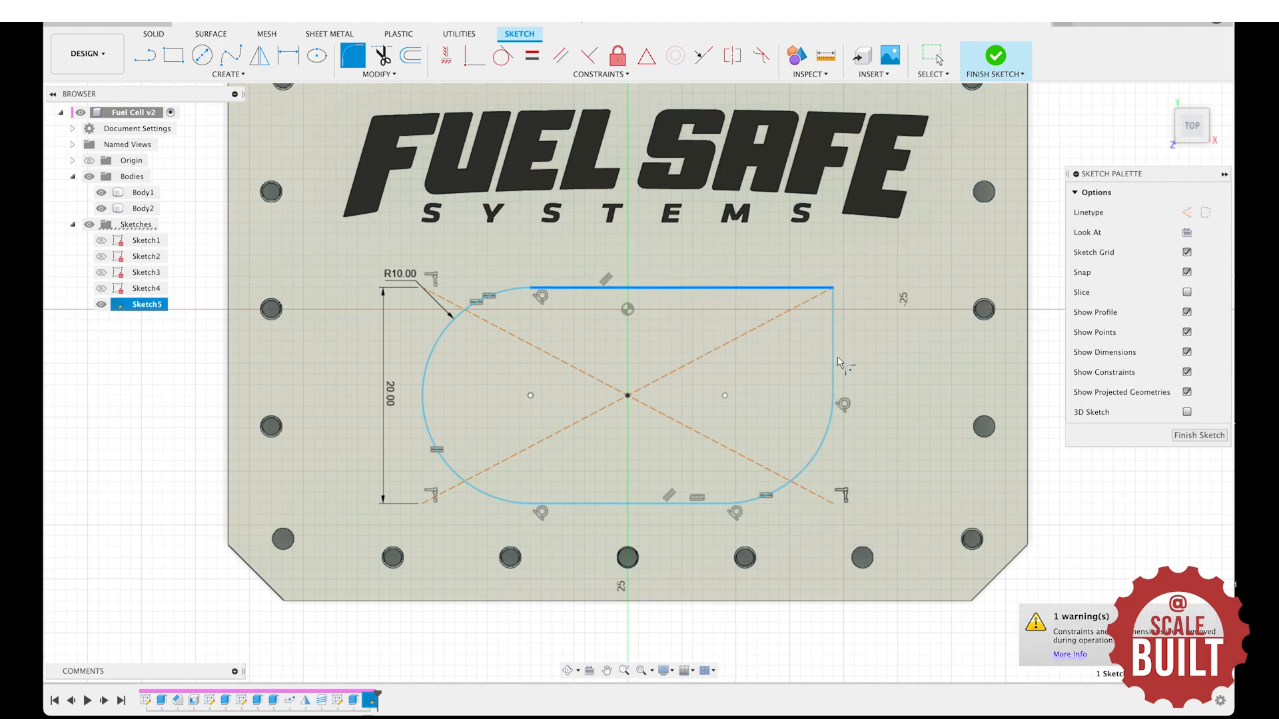
click(834, 363)
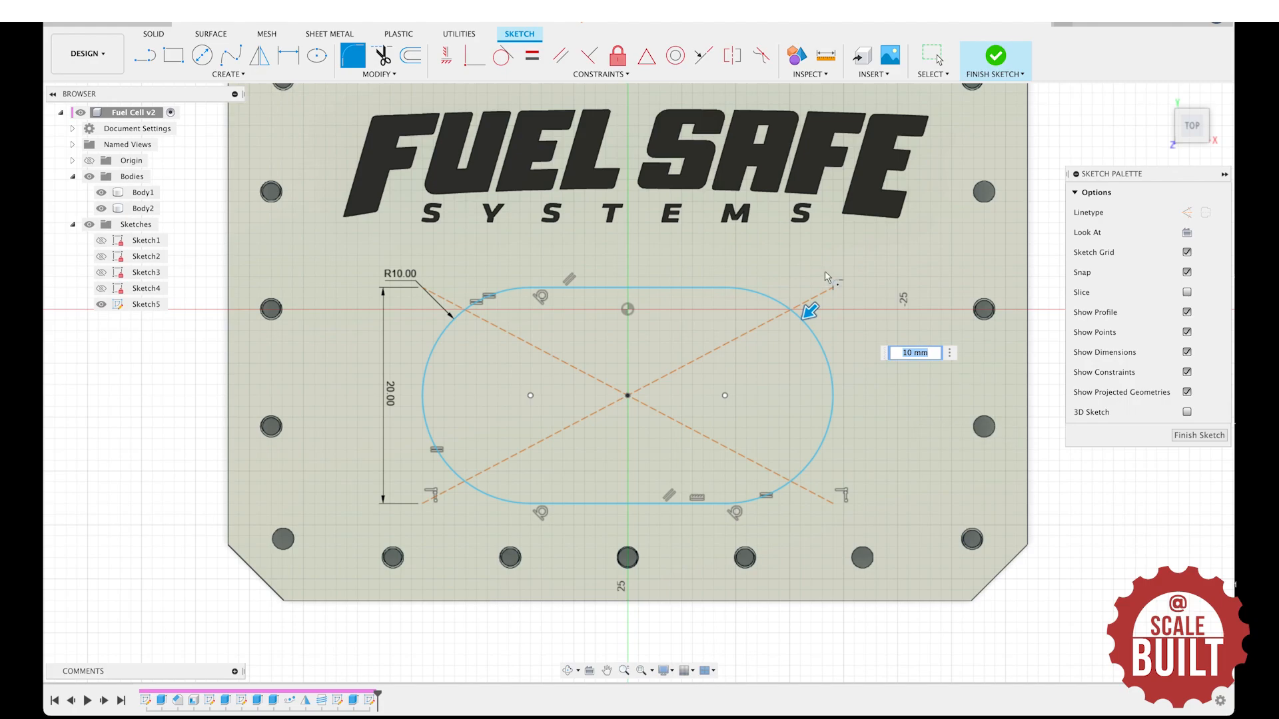
key(Escape)
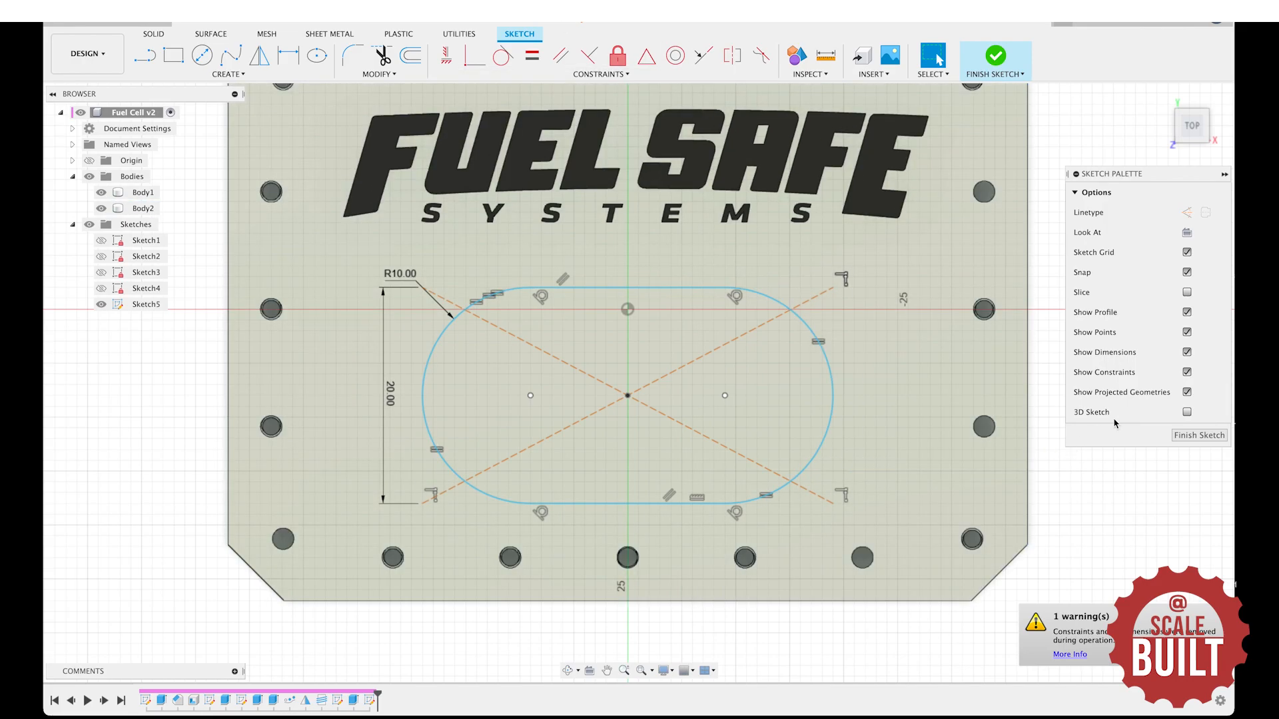
click(1199, 435)
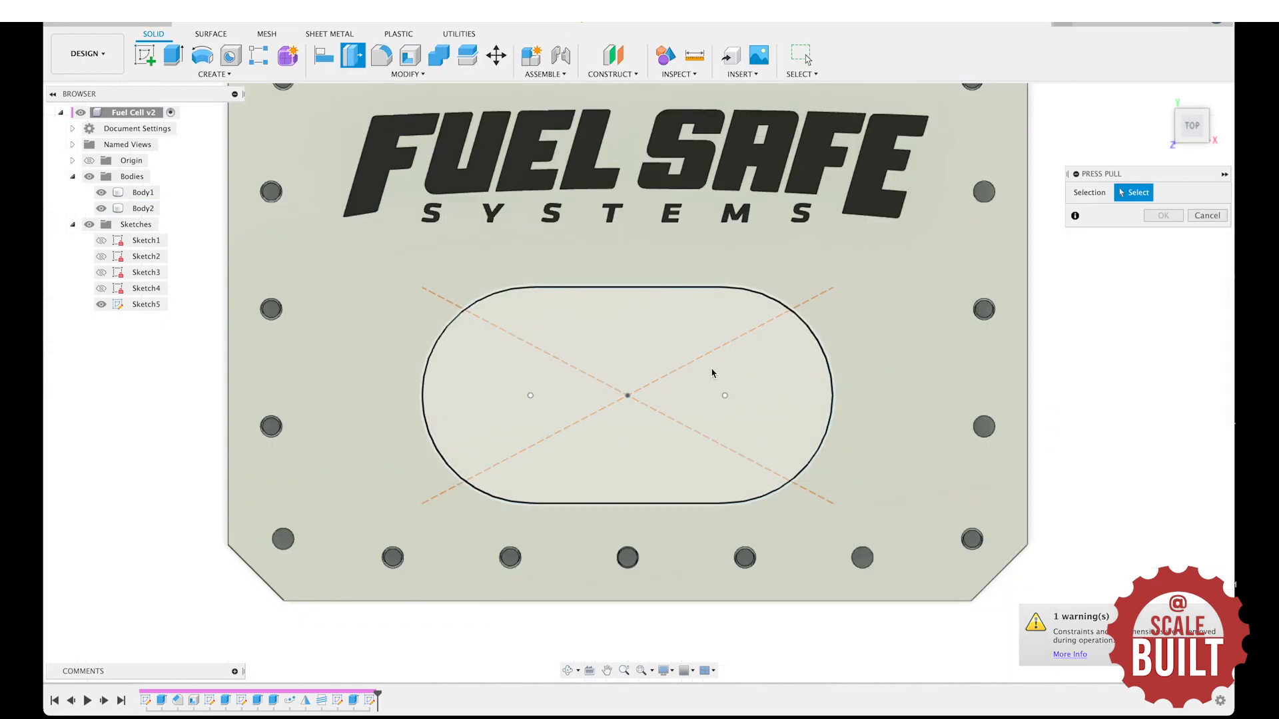
Extrude the slot-shaped profile on the lid 2 mm upward as a new body.
key(e)
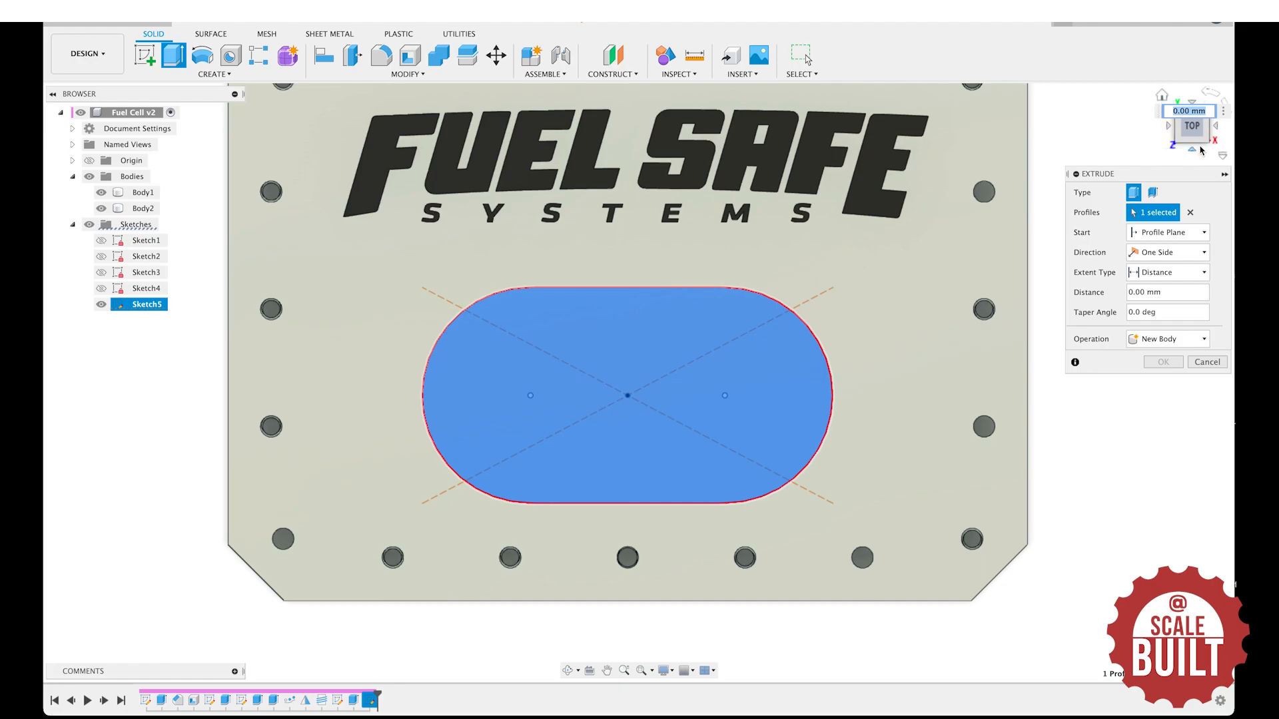
click(1201, 151)
drag(616, 382, 597, 358)
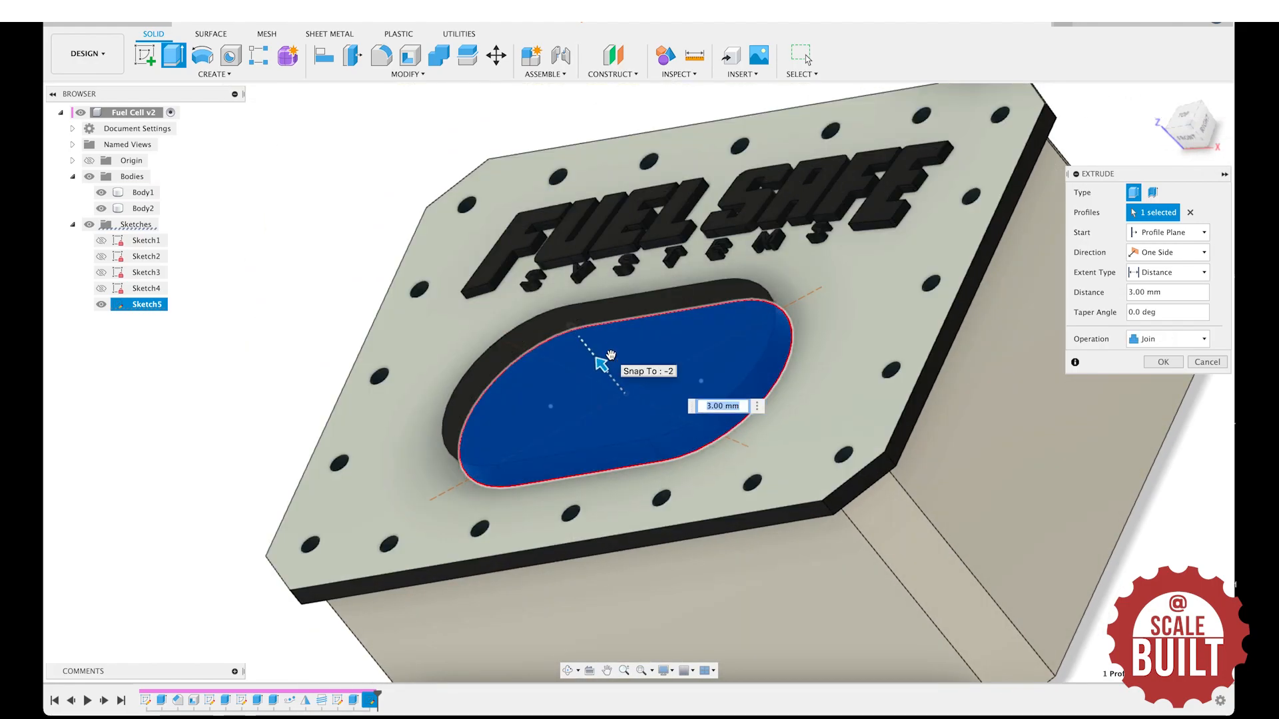
text(2)
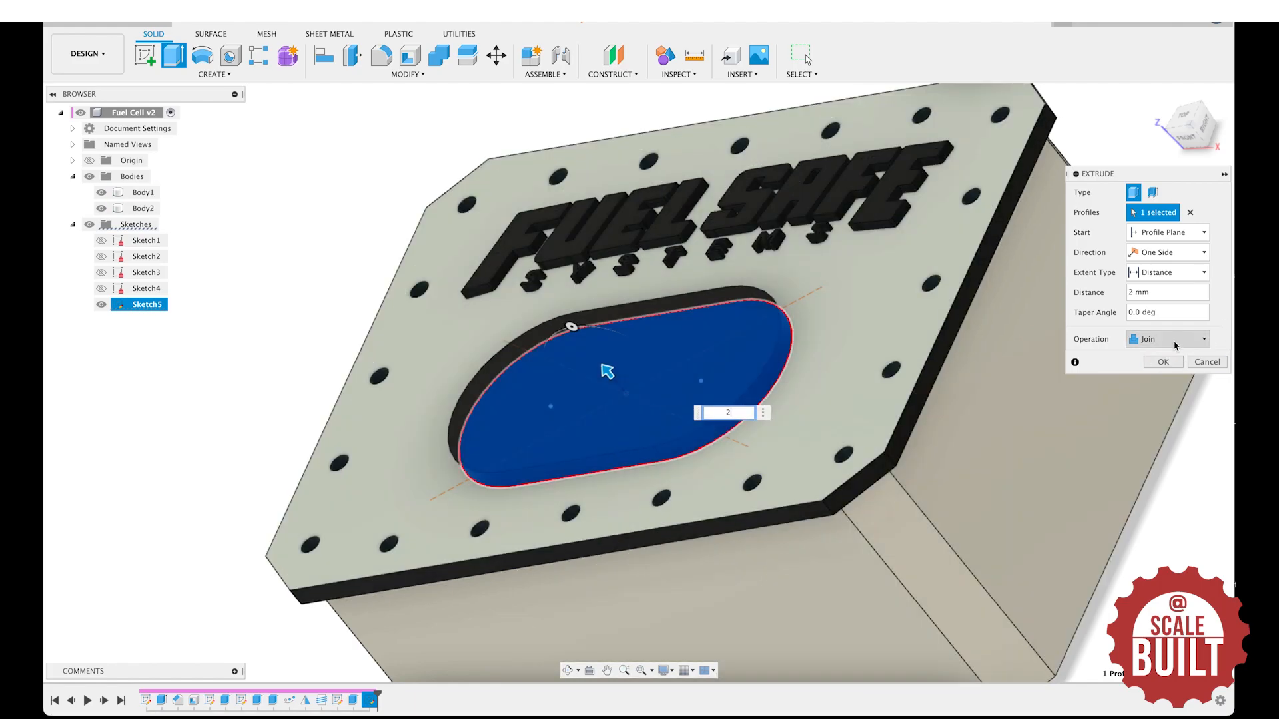
click(1176, 344)
click(1159, 396)
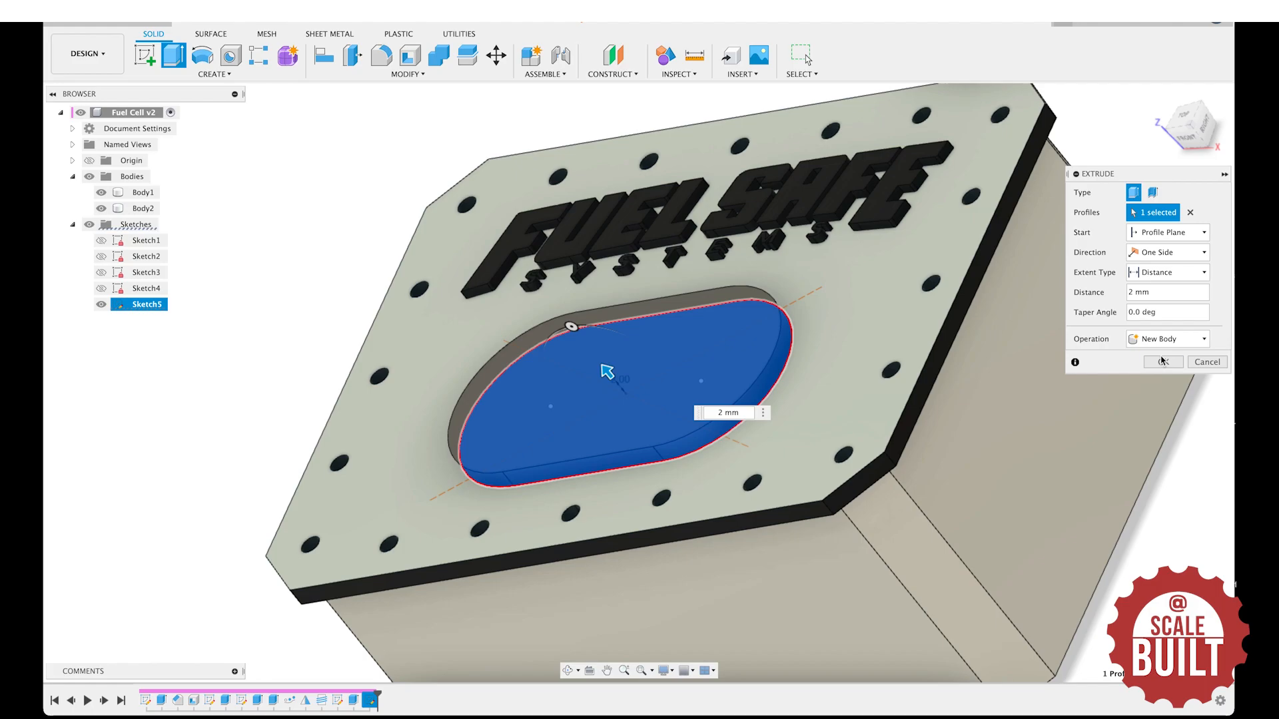
click(1163, 362)
Chamfer the top edge loop of the raised slot-shaped plate with an equal distance of 1.3 mm.
click(412, 77)
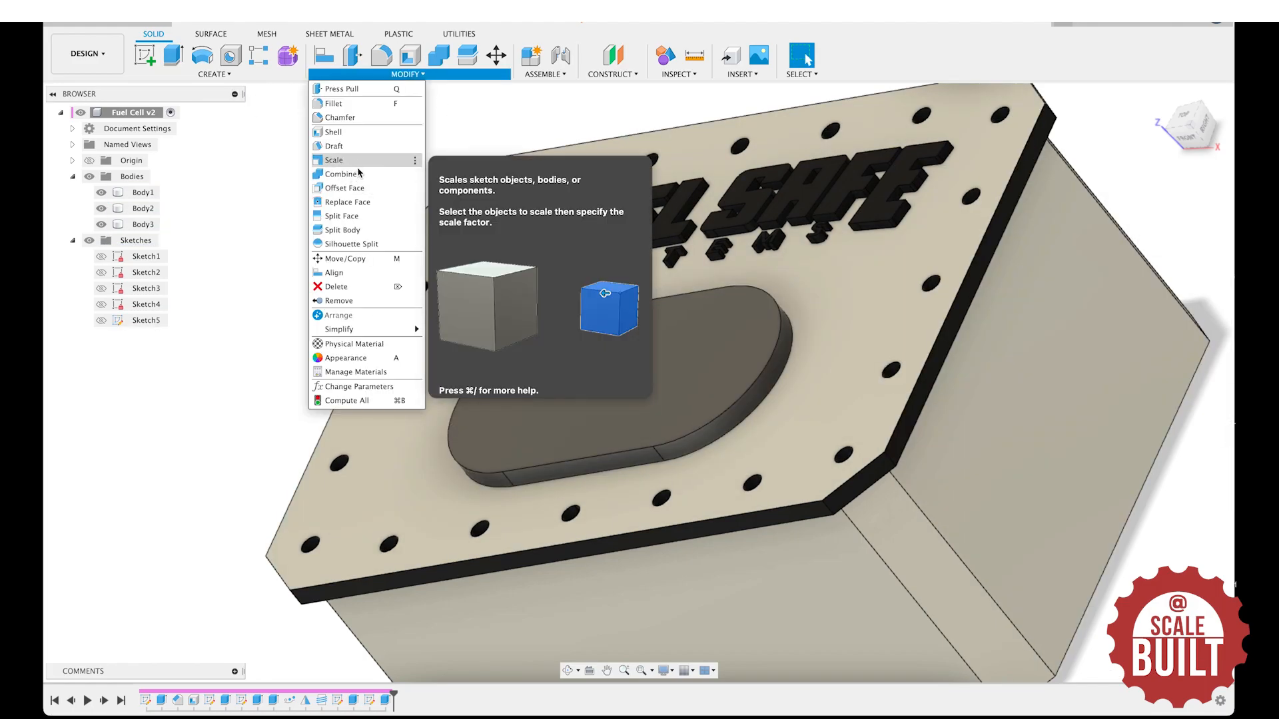
click(340, 118)
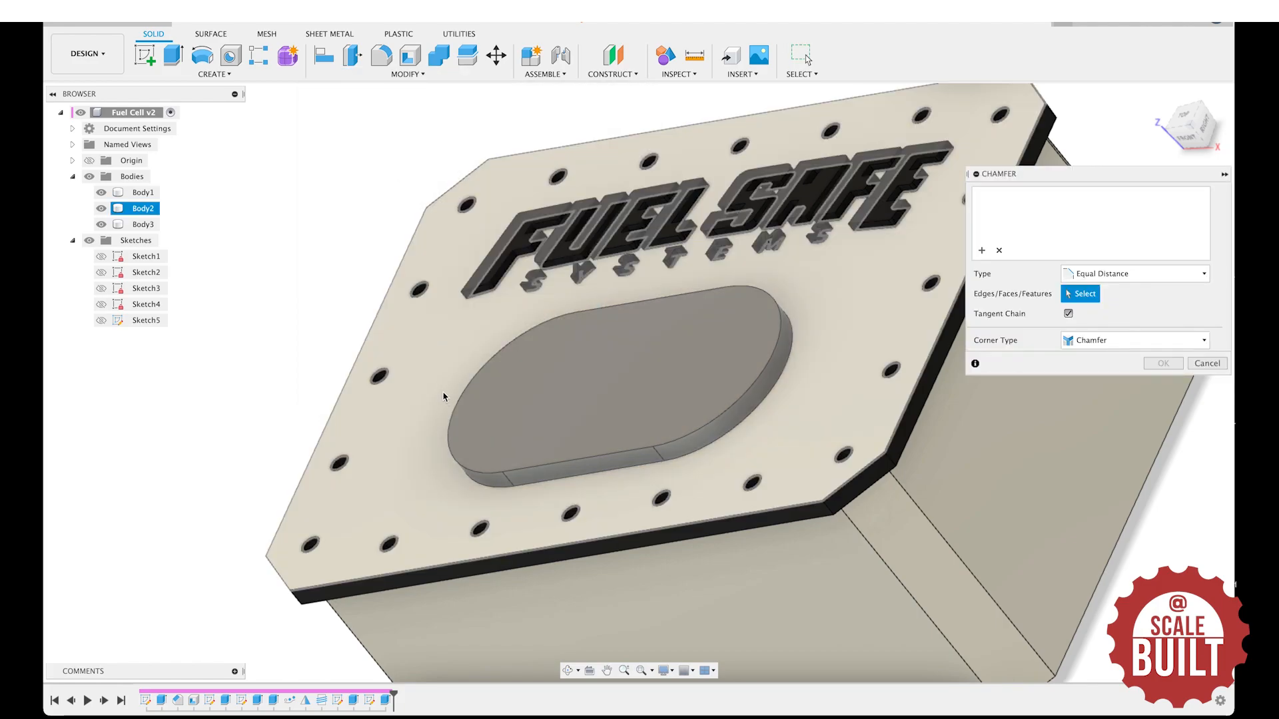
click(453, 409)
text(2)
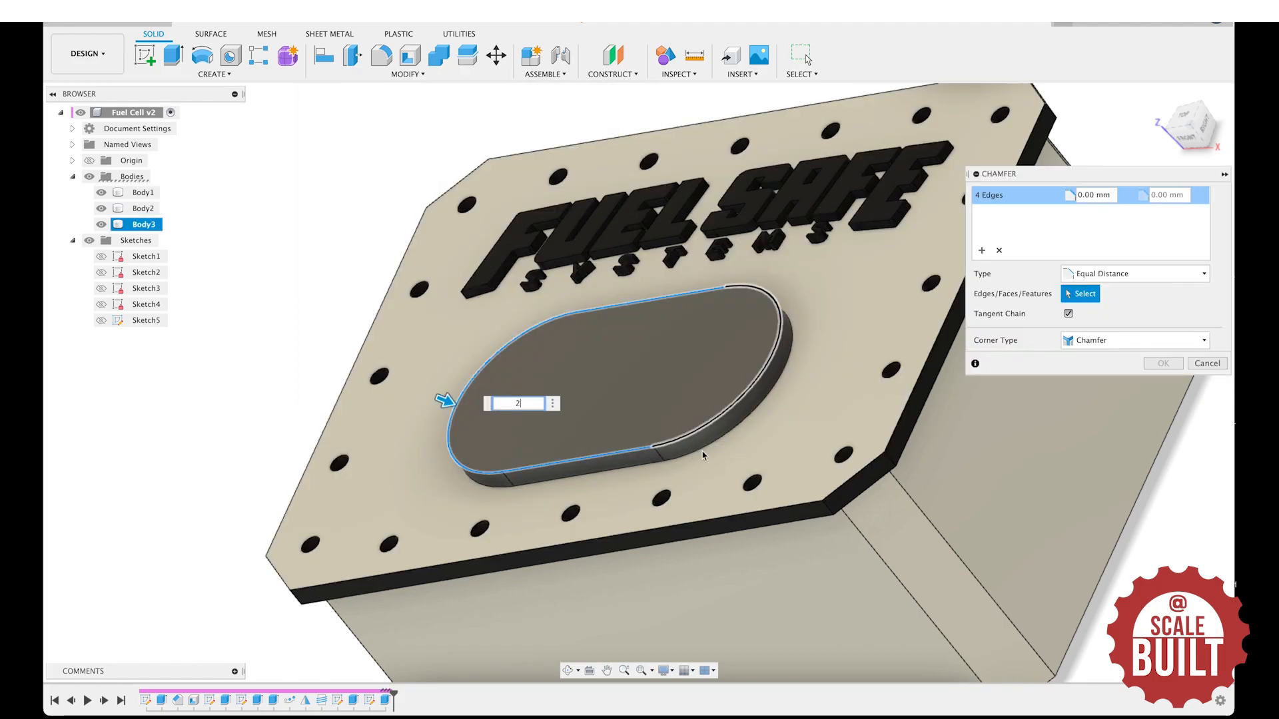
text(1.6)
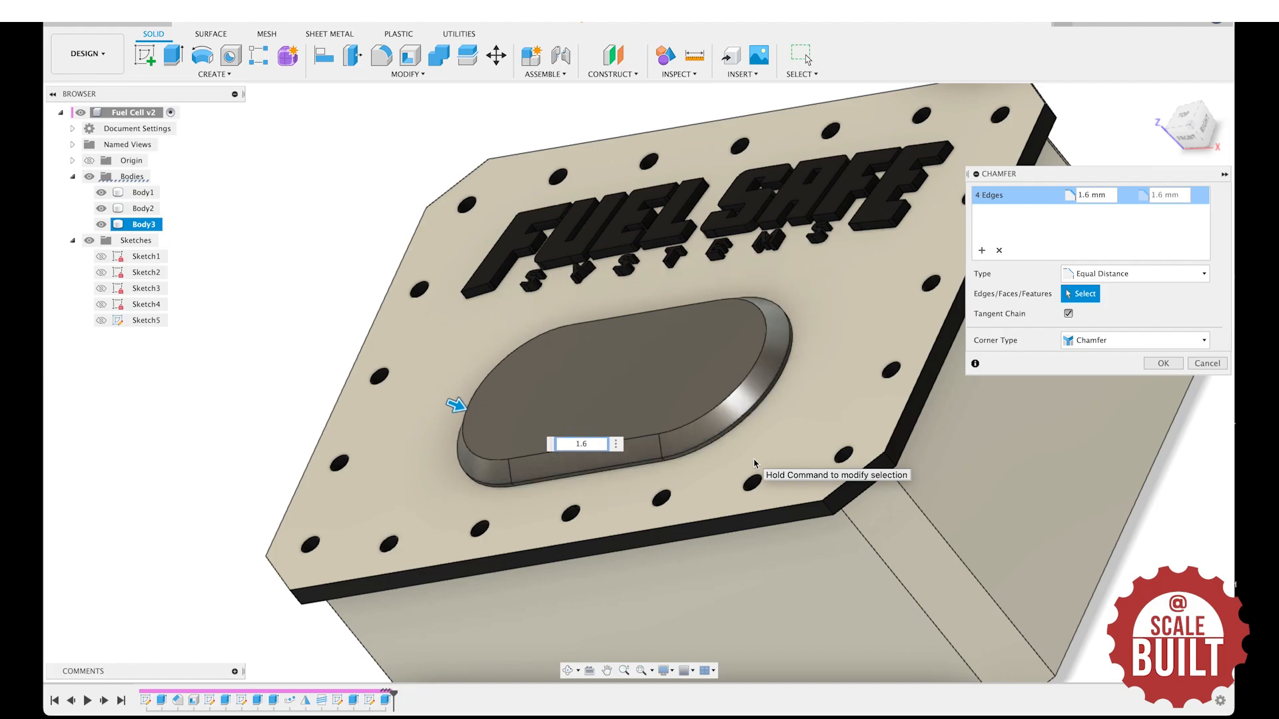
key(BackSpace)
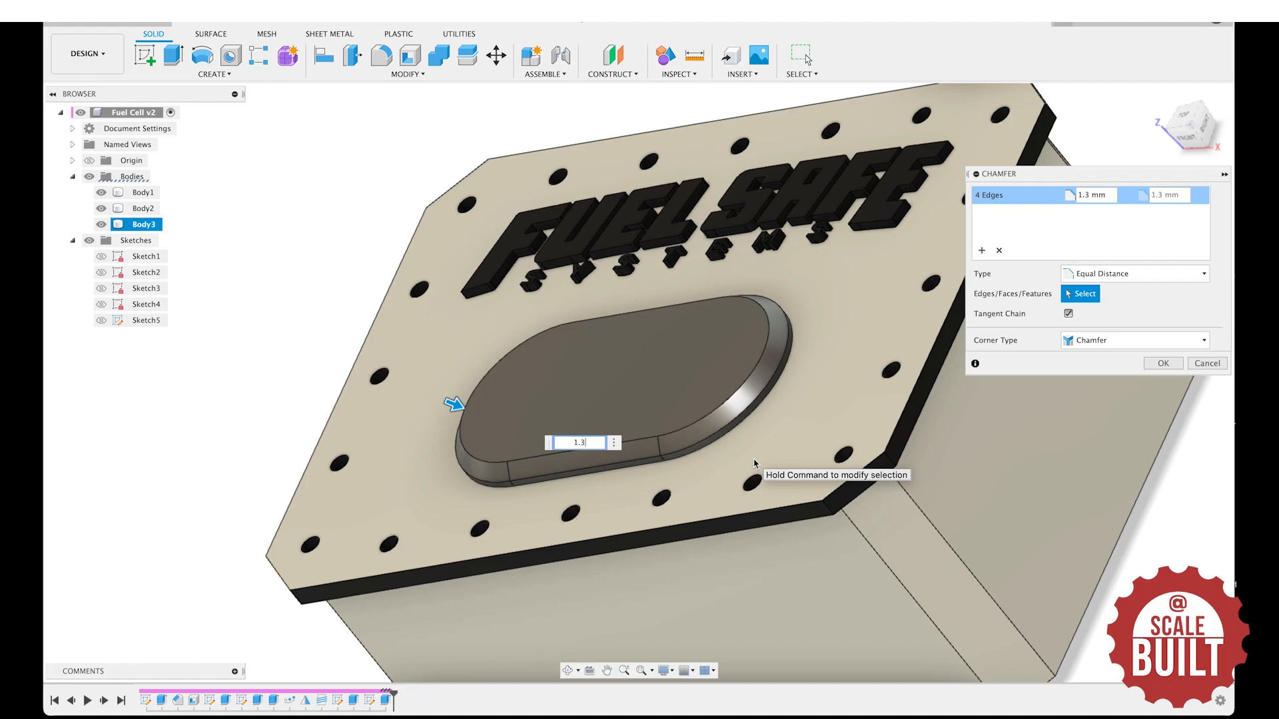
key(Return)
Switch to Preview to study the reference photo of the fuel cell, and return to the model's top view.
mouse_move(1182, 116)
shift+middle_down()
mouse_move(1030, 171)
mouse_move(651, 220)
mouse_move(642, 251)
mouse_move(733, 400)
shift+middle_up()
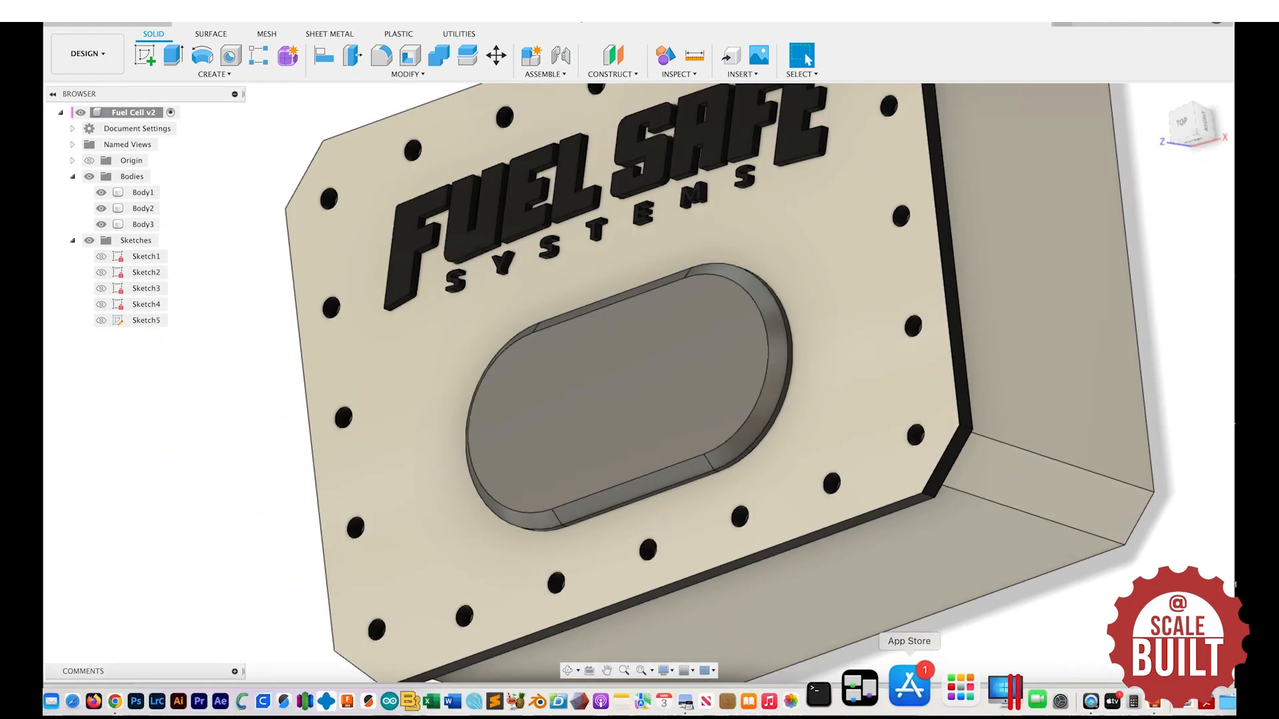
click(757, 690)
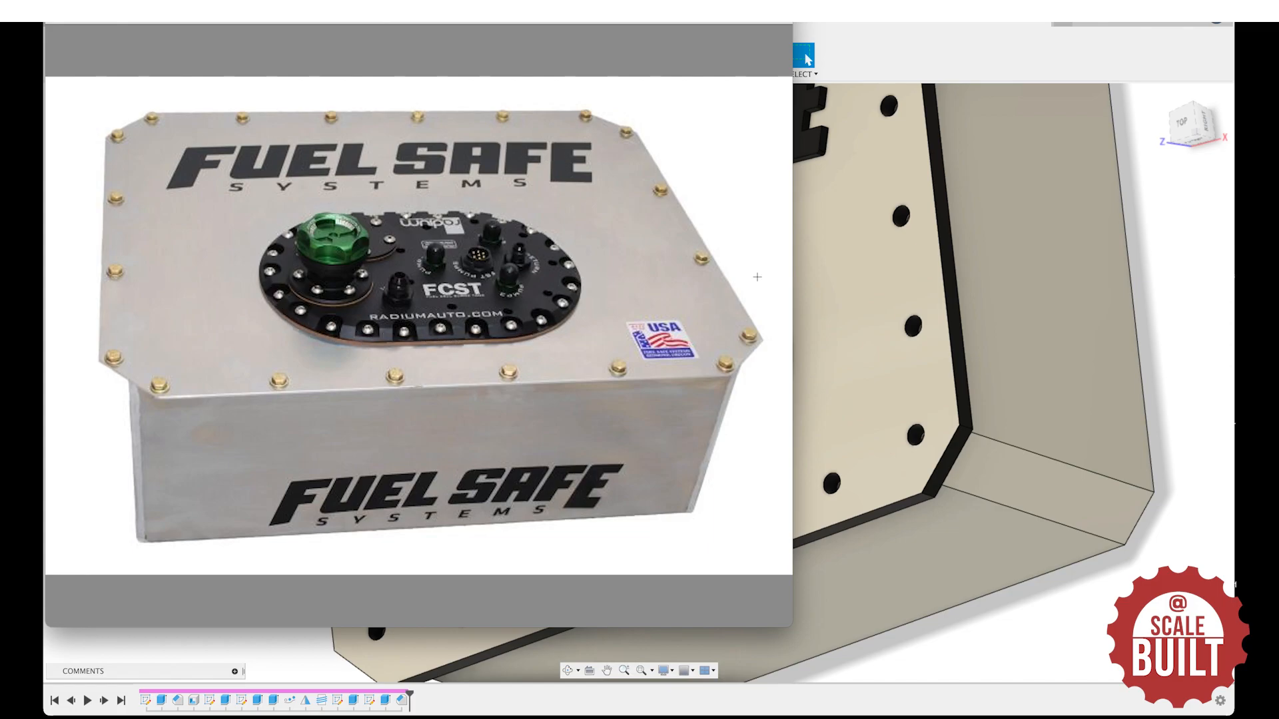
click(1189, 124)
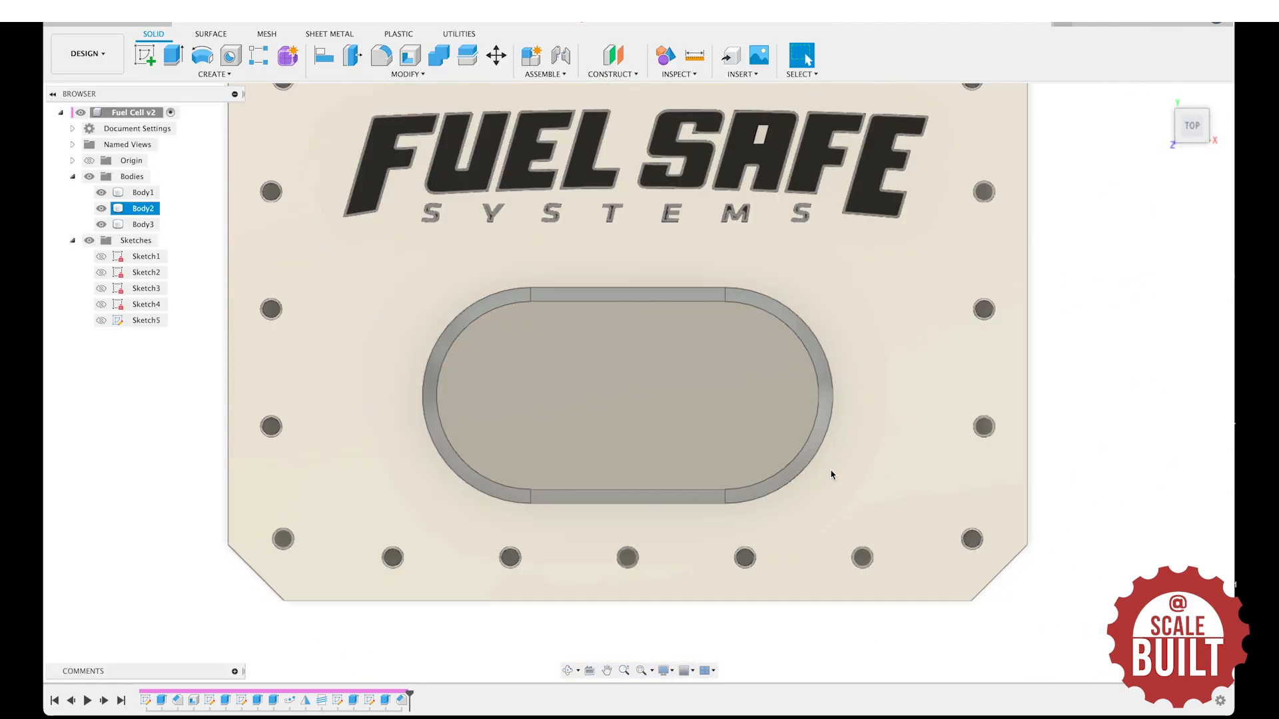
click(656, 390)
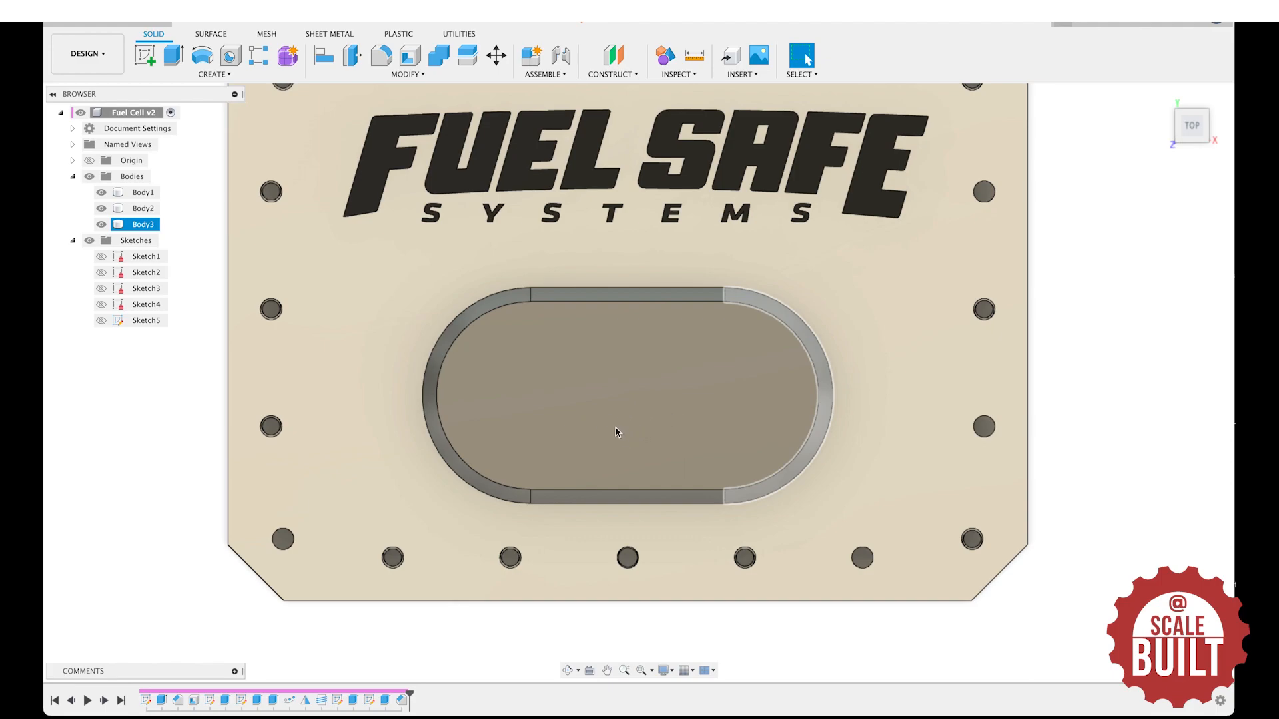
mouse_move(699, 694)
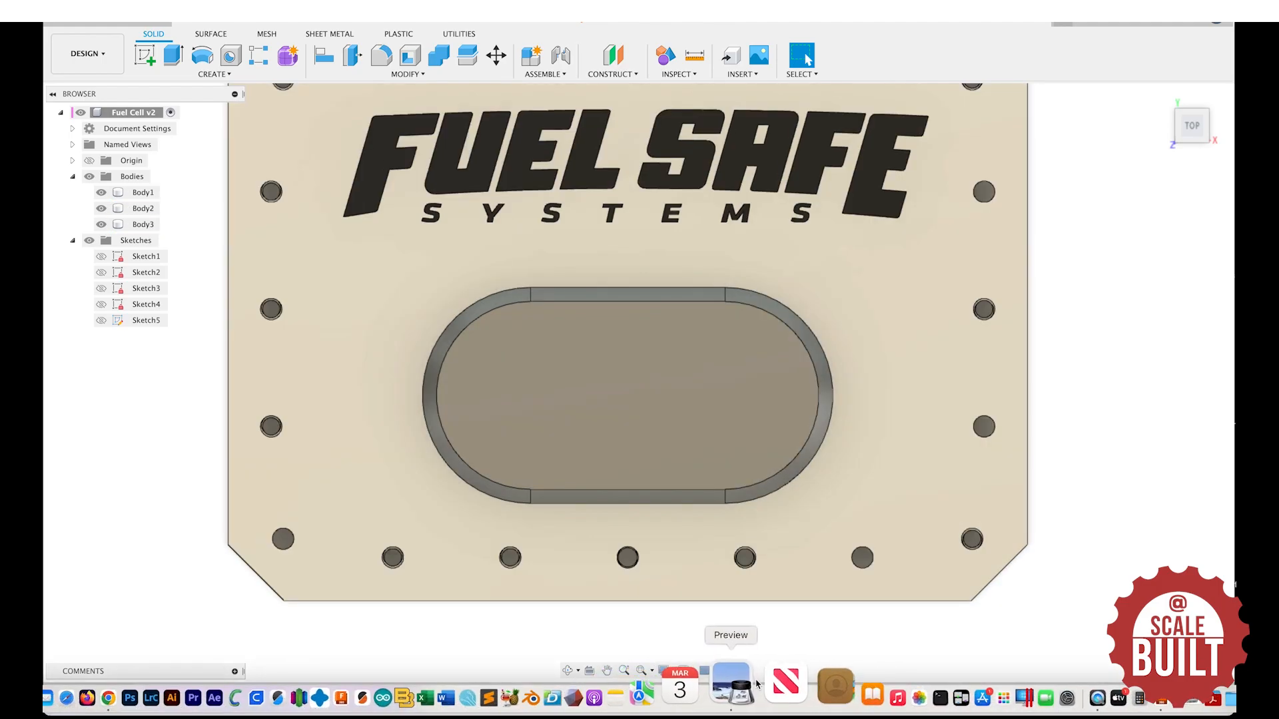
click(758, 685)
right_click(718, 683)
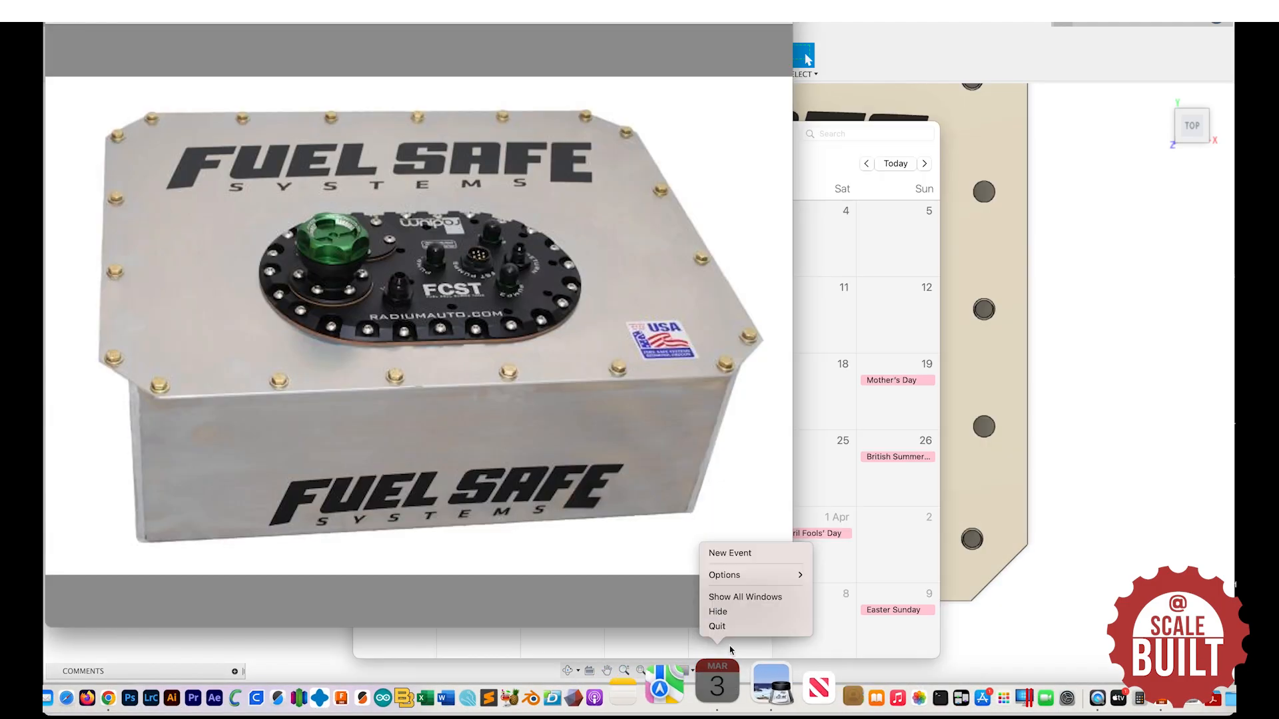
click(727, 626)
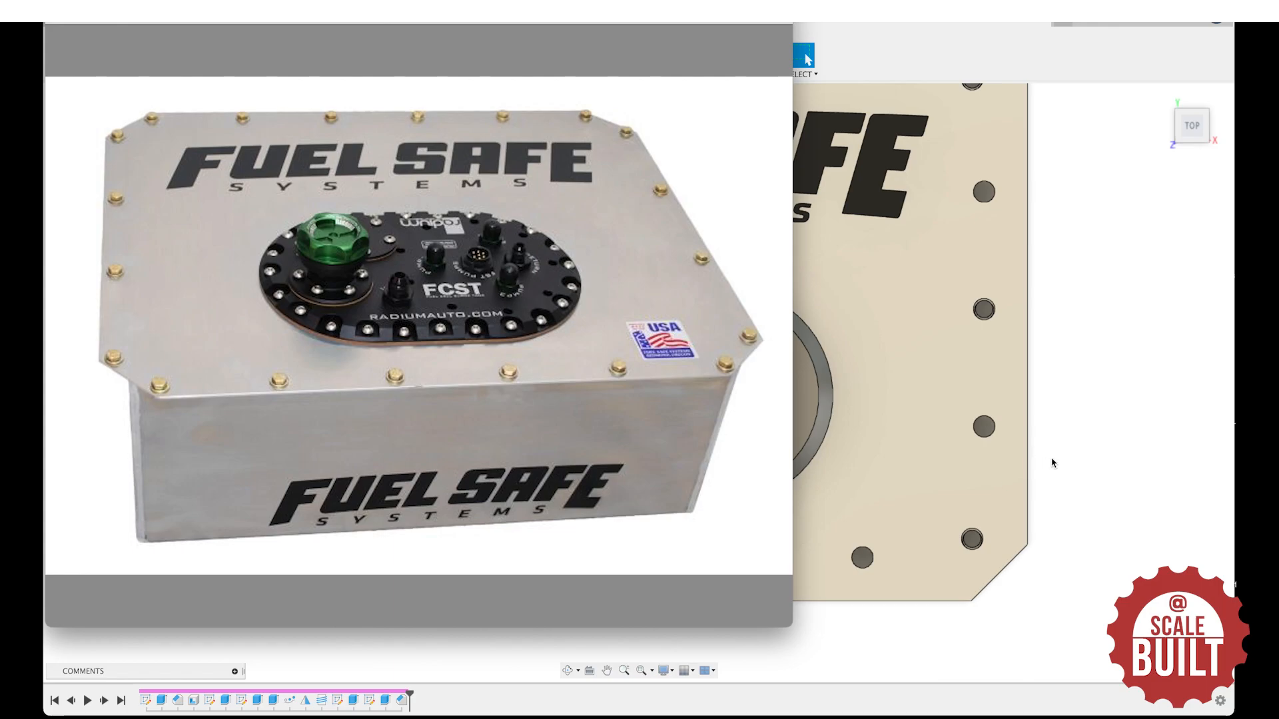
click(1222, 443)
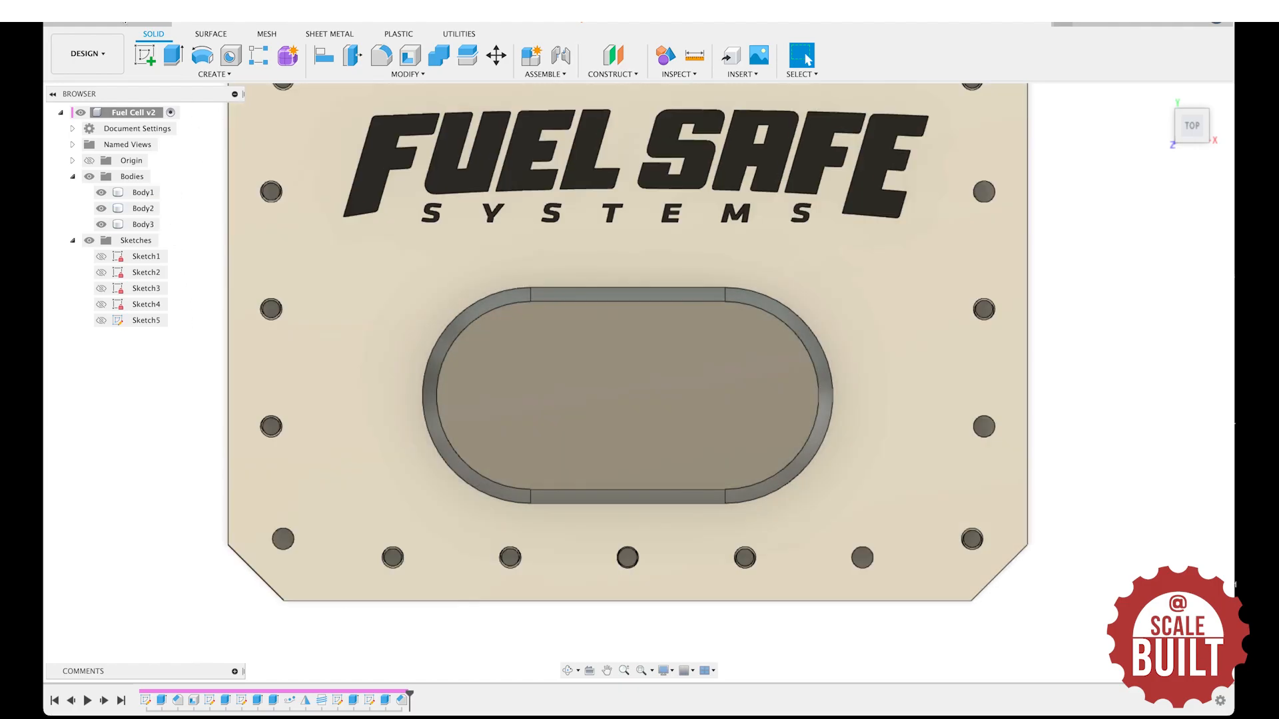
Start a sketch on the plate's top face and draw a 2 × 4 mm center rectangle on the centerline at its lower edge.
click(145, 55)
scroll(579, 391, up, 2)
click(579, 392)
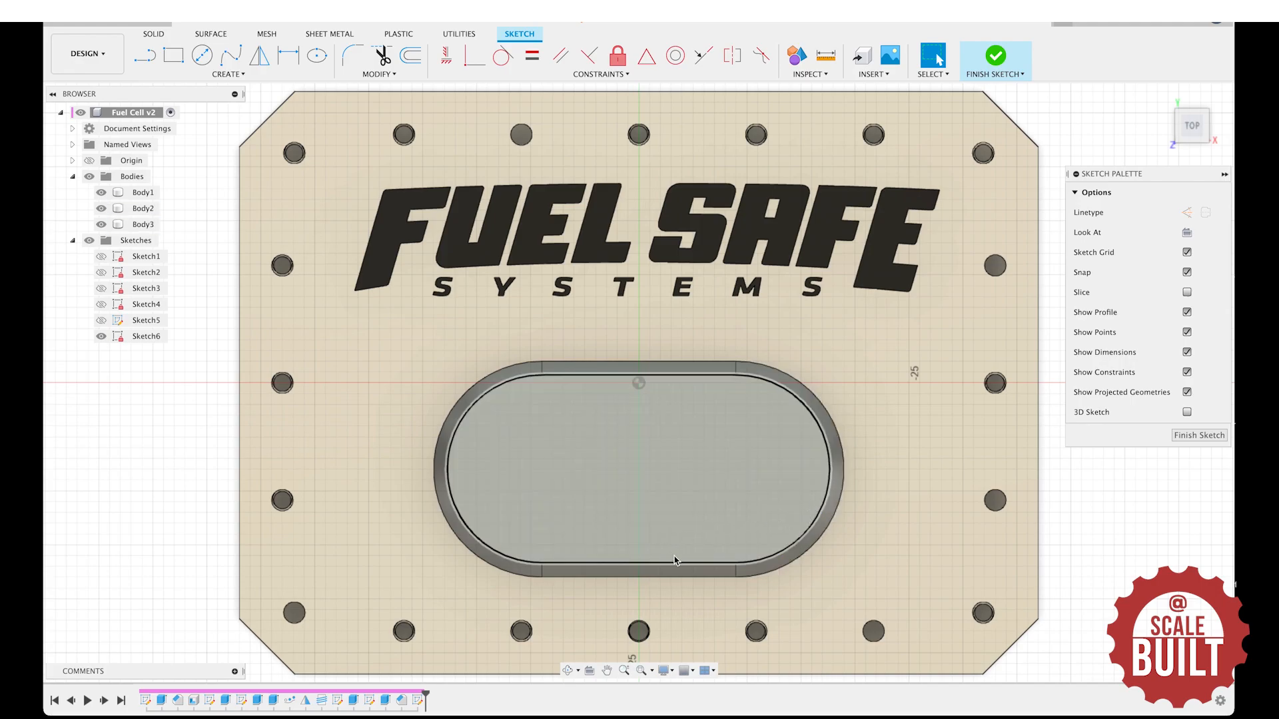
key(s)
click(767, 572)
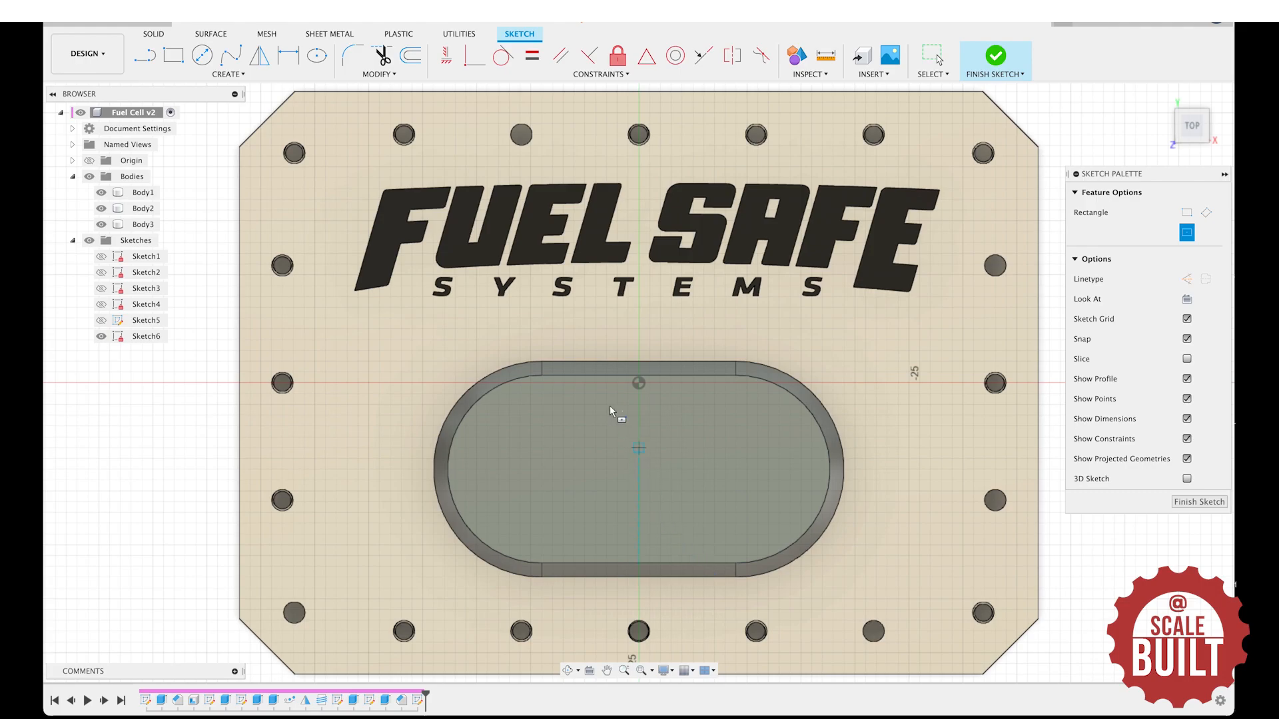
click(639, 556)
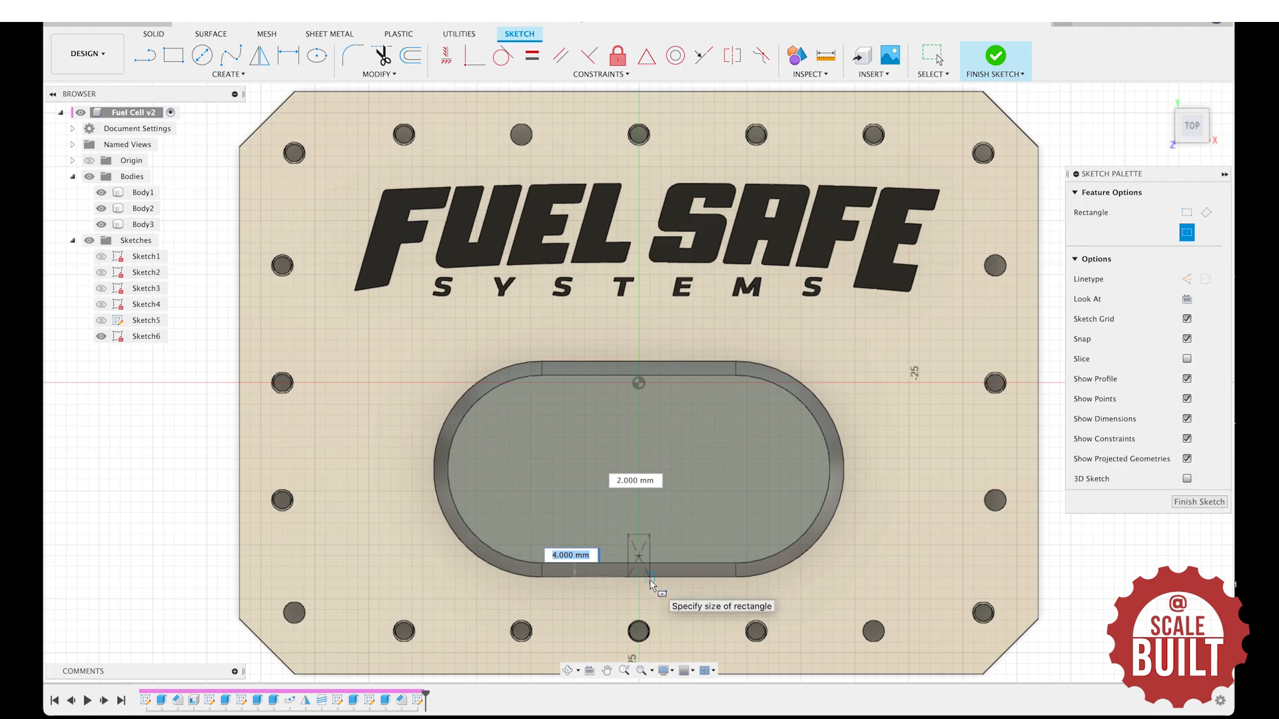
click(652, 583)
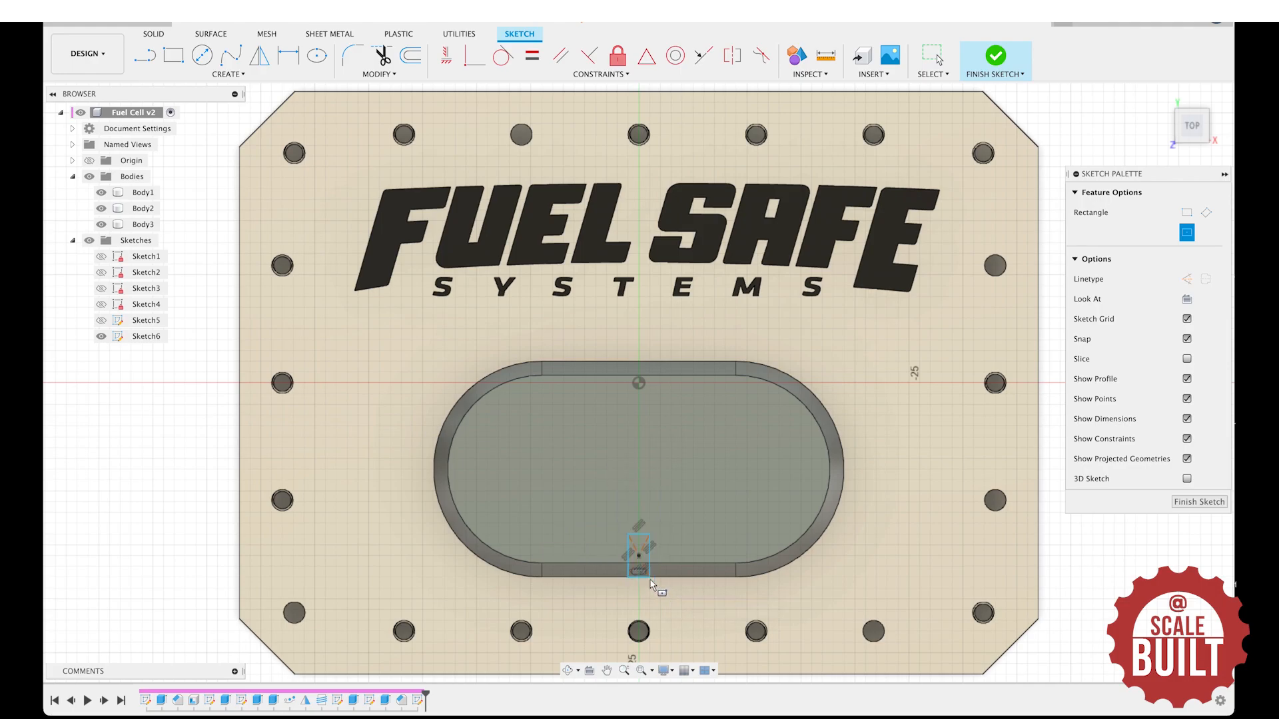
key(Escape)
Move the small rectangle down so it extends past the plate's lower edge, leaving only its upper end on the top face.
scroll(666, 545, up, 5)
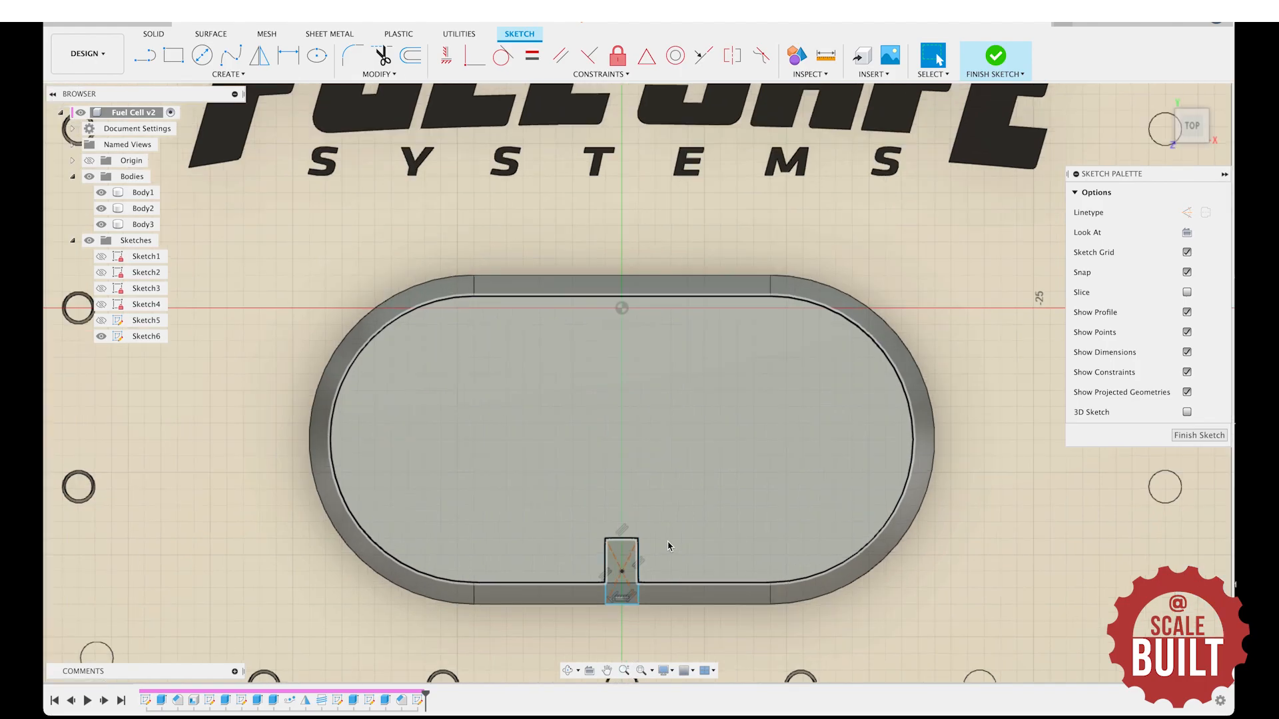
scroll(623, 606, up, 2)
drag(620, 602, 622, 635)
drag(622, 514, 623, 538)
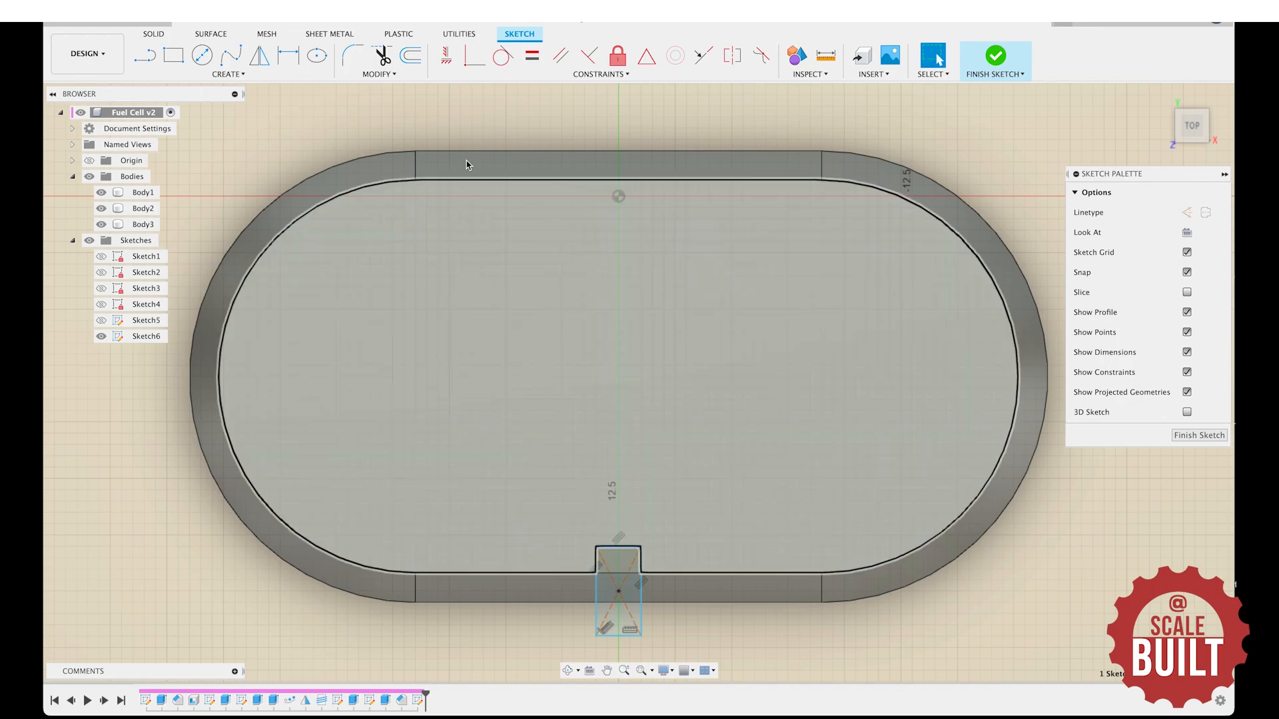
Round both upper corners of the small rectangle with 1 mm sketch fillets and finish the sketch.
click(354, 55)
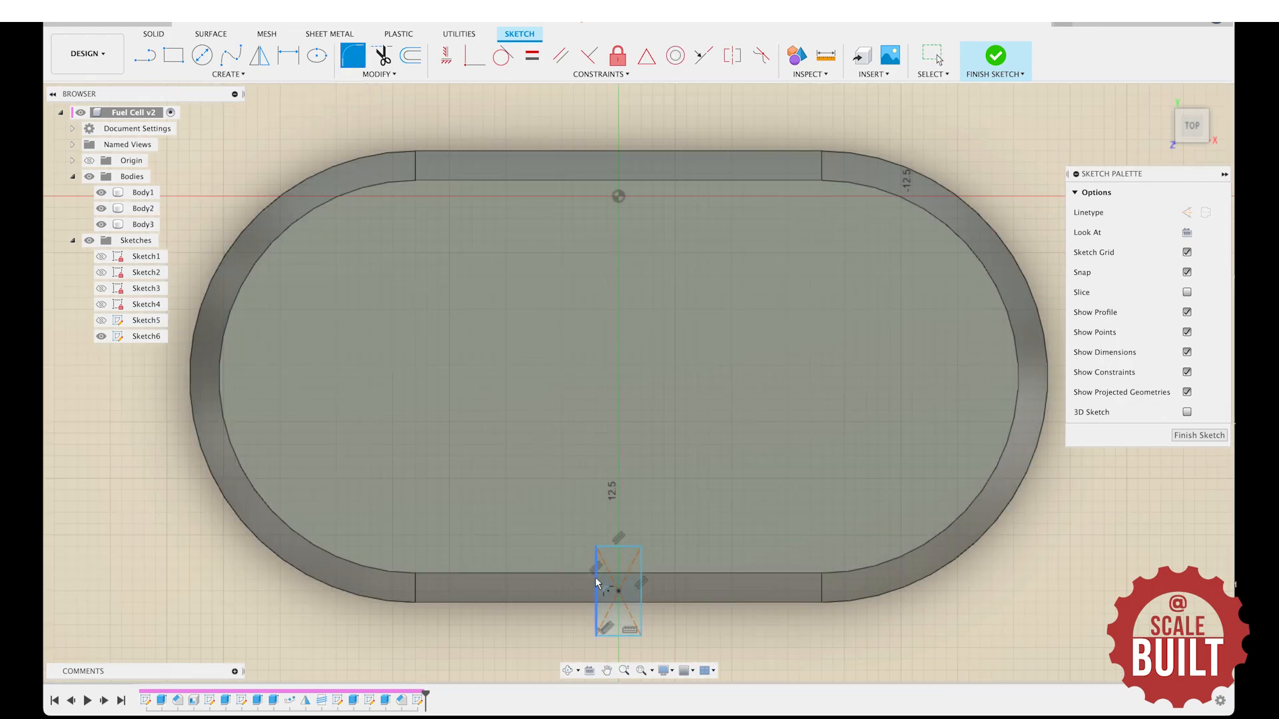
click(606, 546)
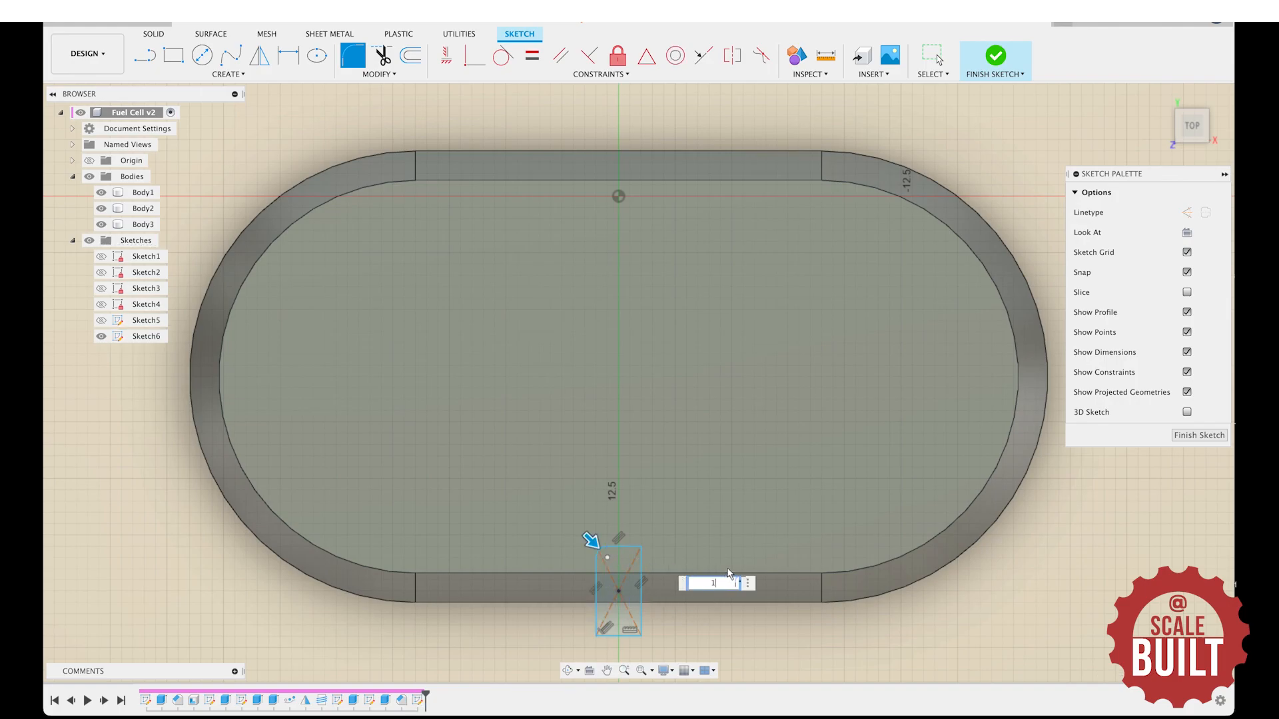
key(Return)
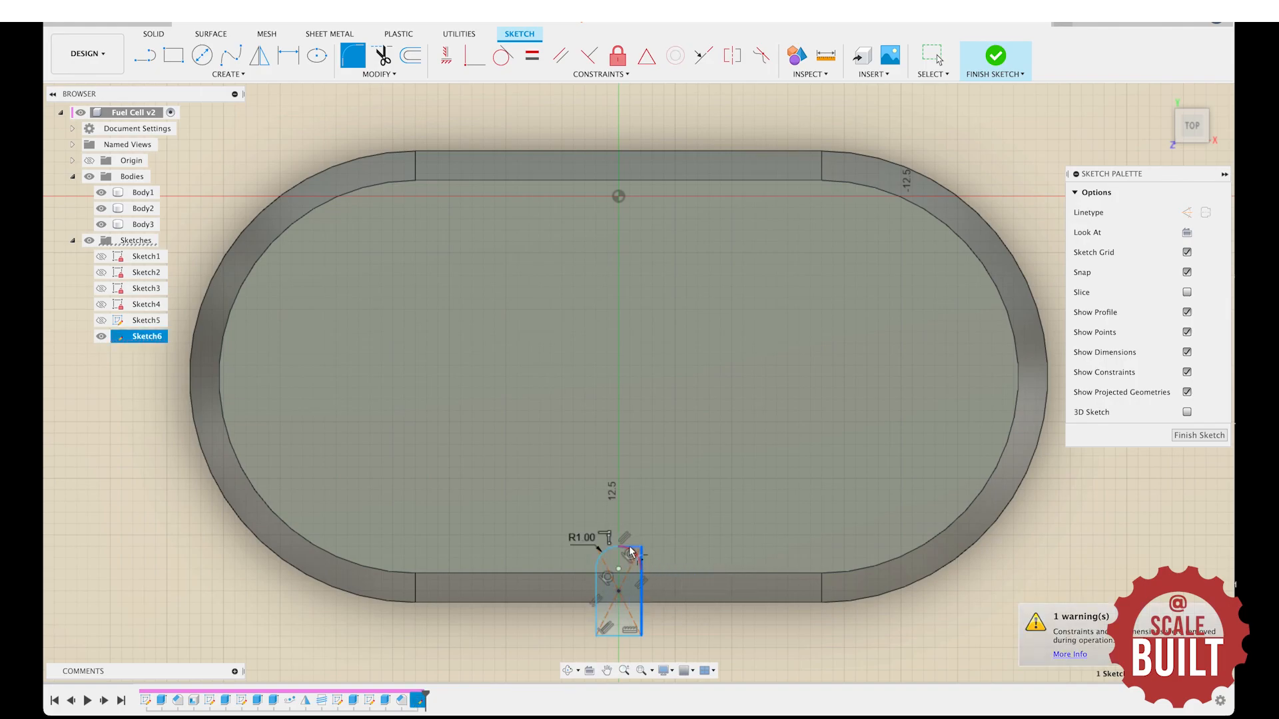
click(631, 551)
key(Return)
key(Escape)
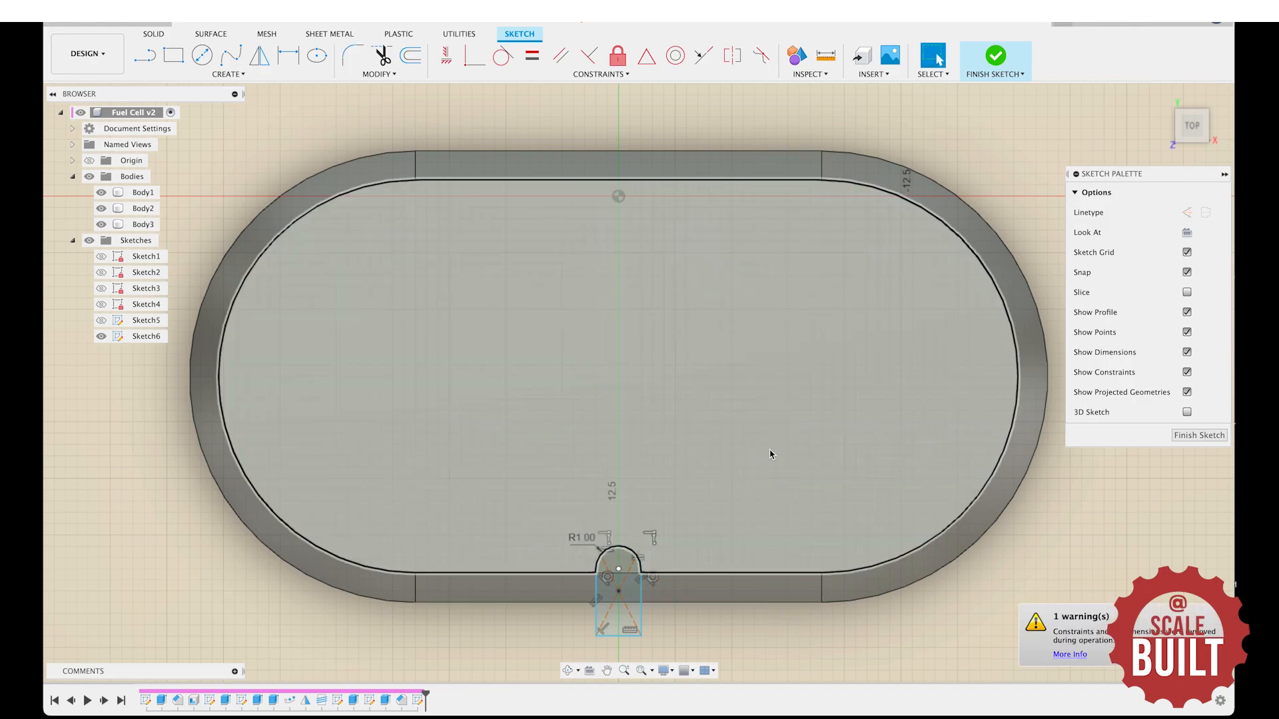
scroll(783, 391, down, 2)
scroll(822, 433, up, 2)
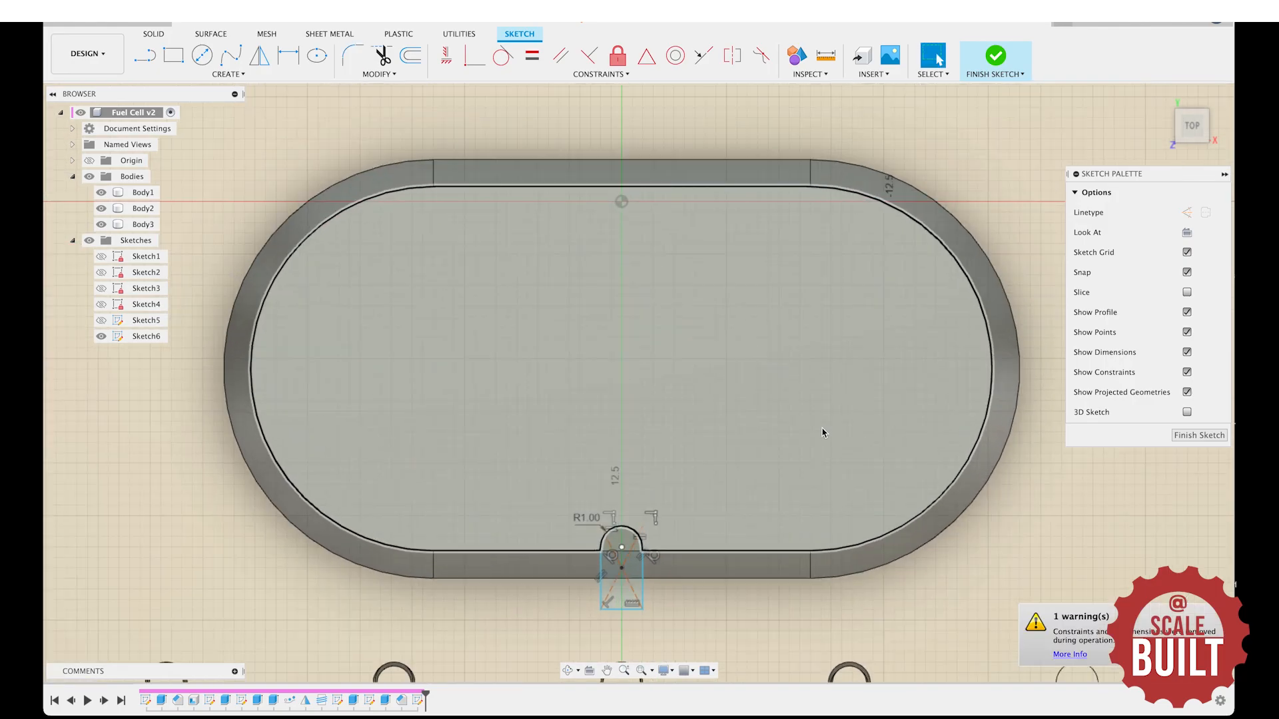
click(637, 560)
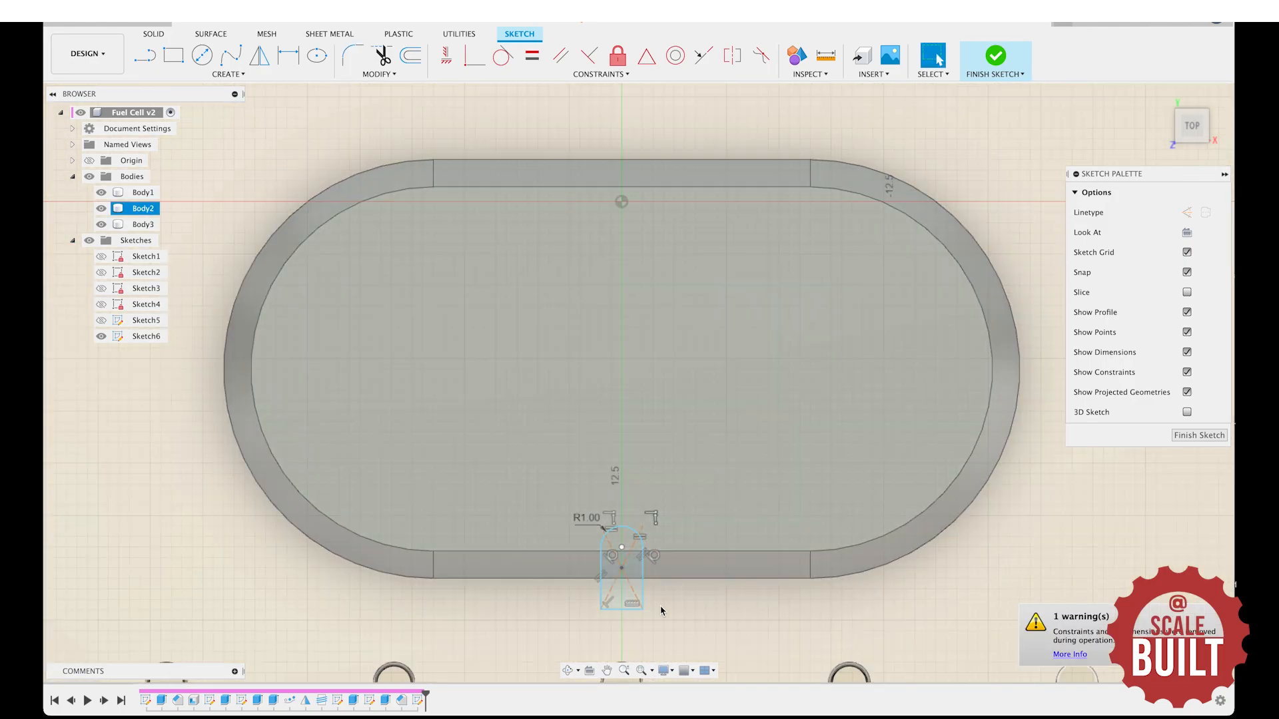
click(794, 600)
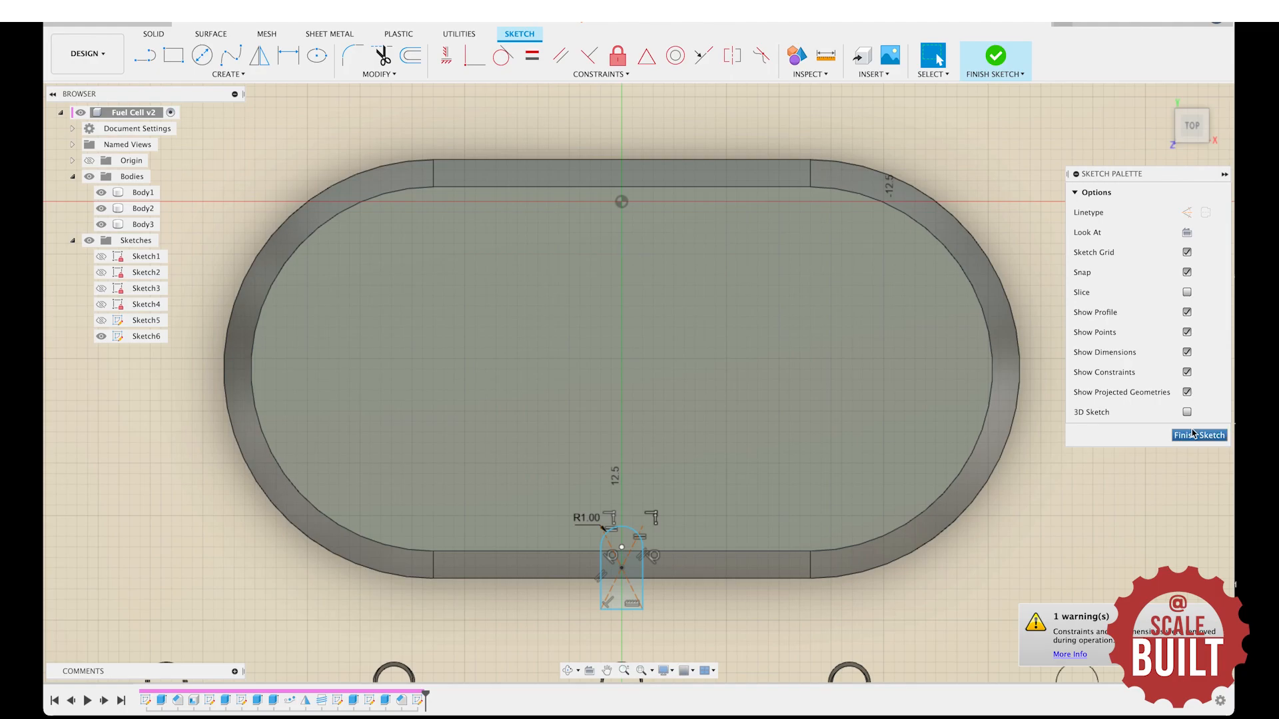
click(1194, 436)
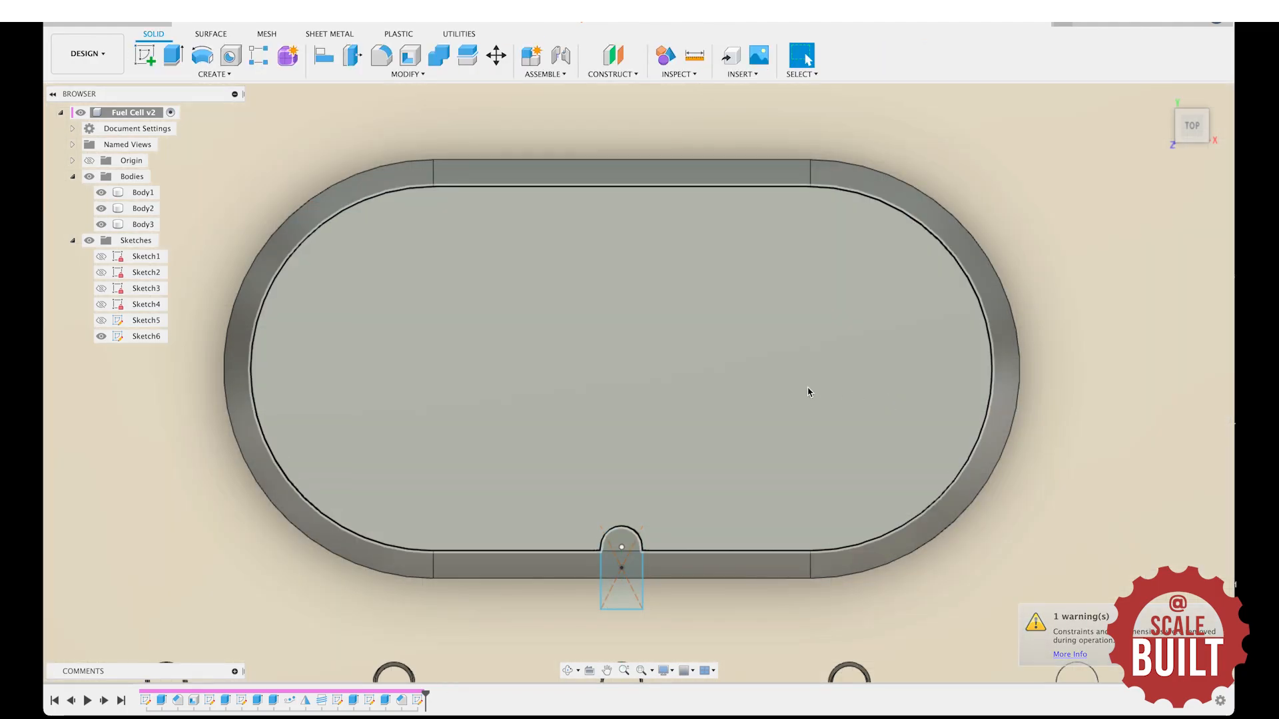
Extrude both small notch profiles at the plate's lower edge by -0.6 mm as a cut into the plate.
key(q)
click(619, 541)
click(622, 587)
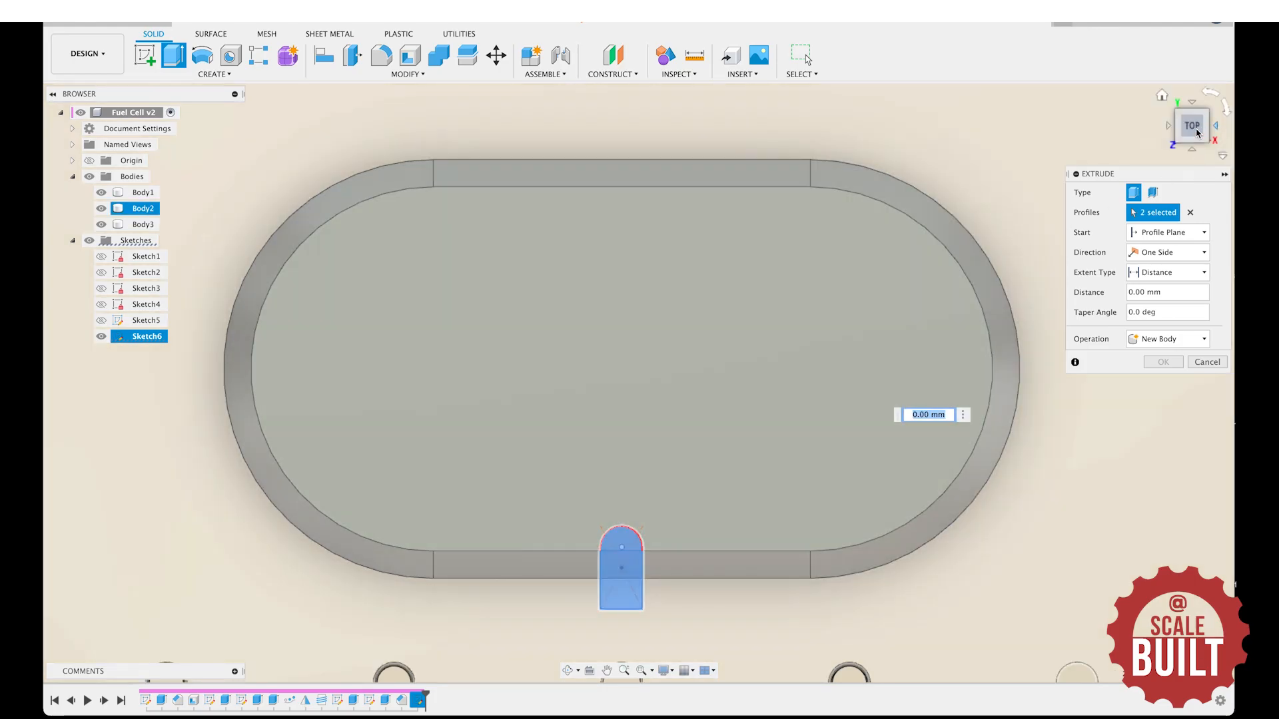
drag(1195, 128, 1121, 74)
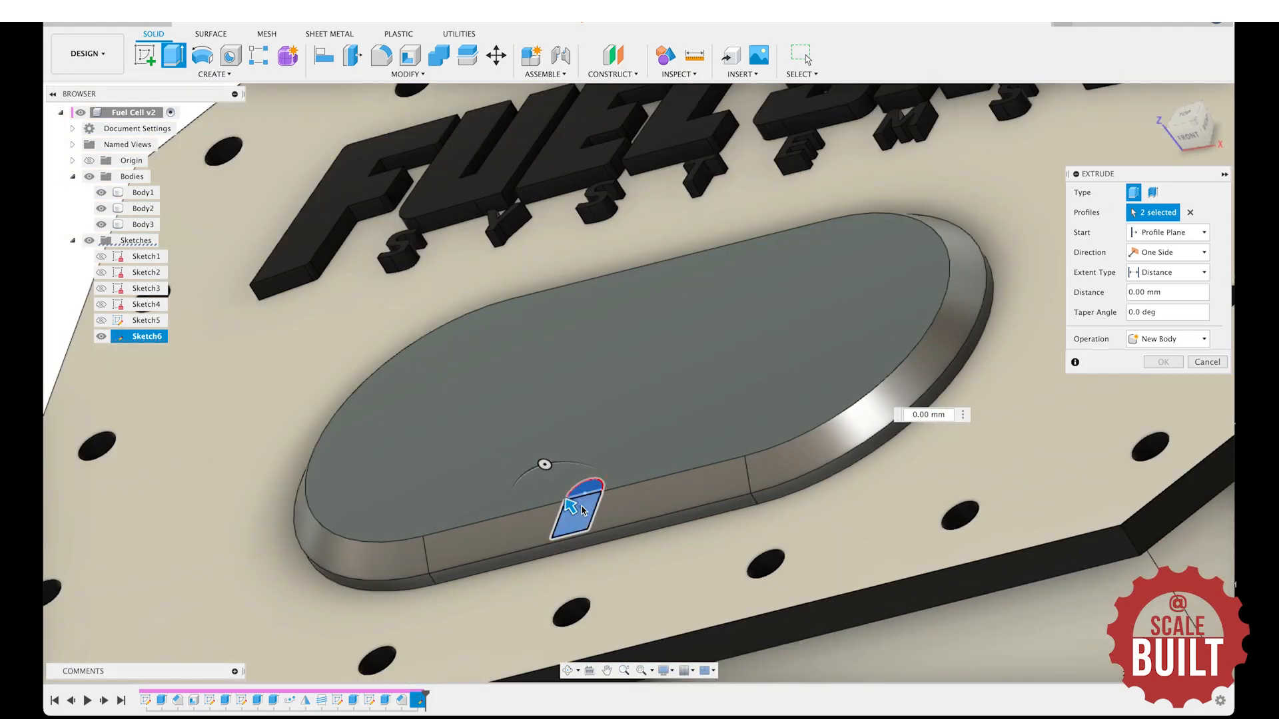
drag(574, 508, 576, 520)
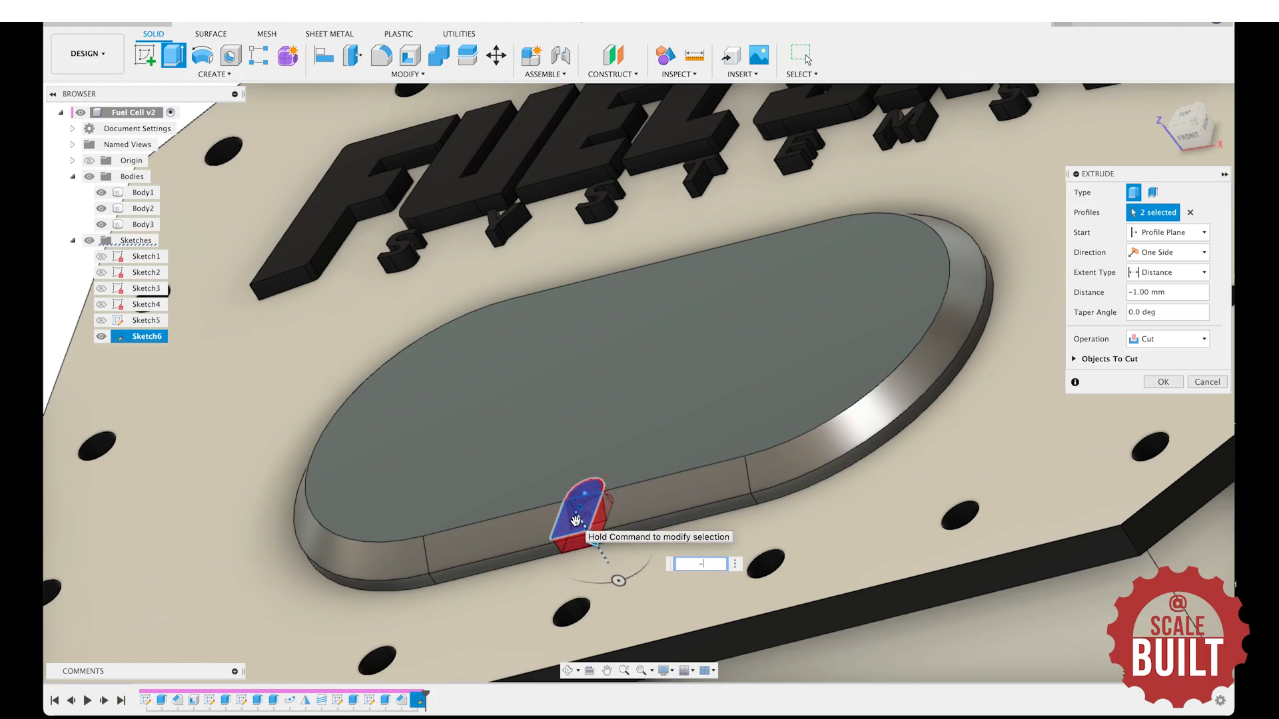
key(Return)
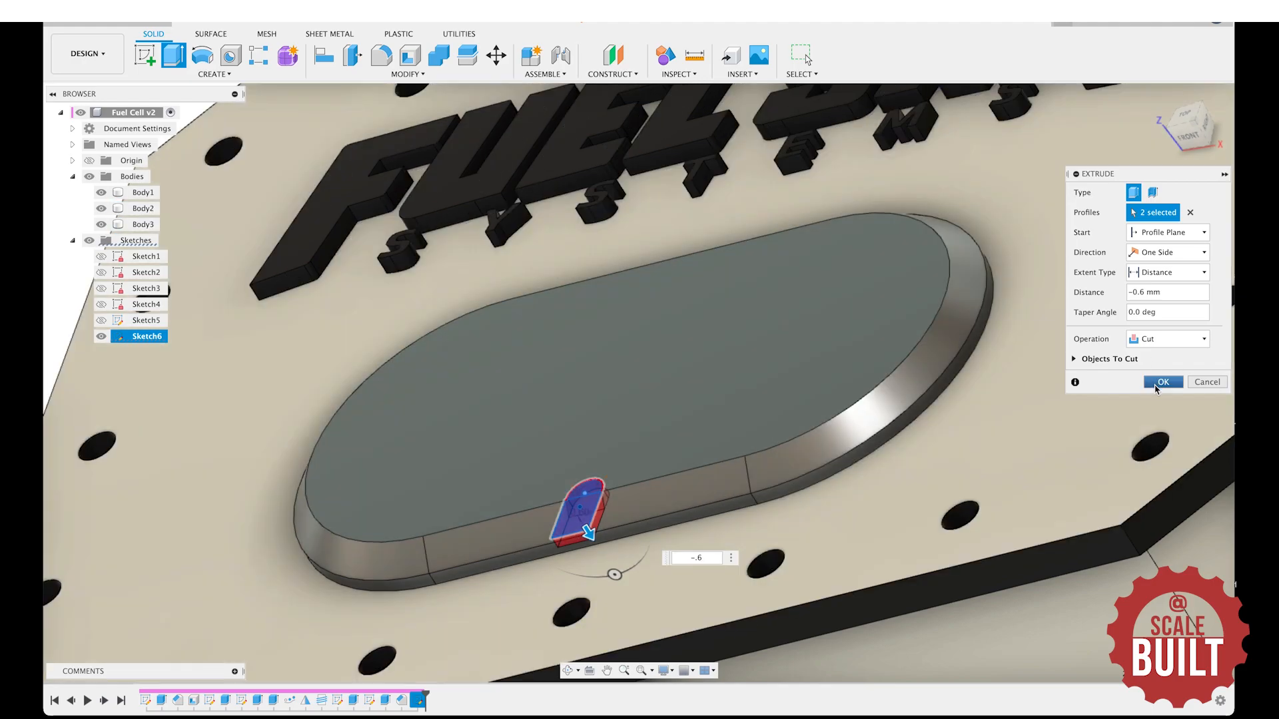
click(1158, 384)
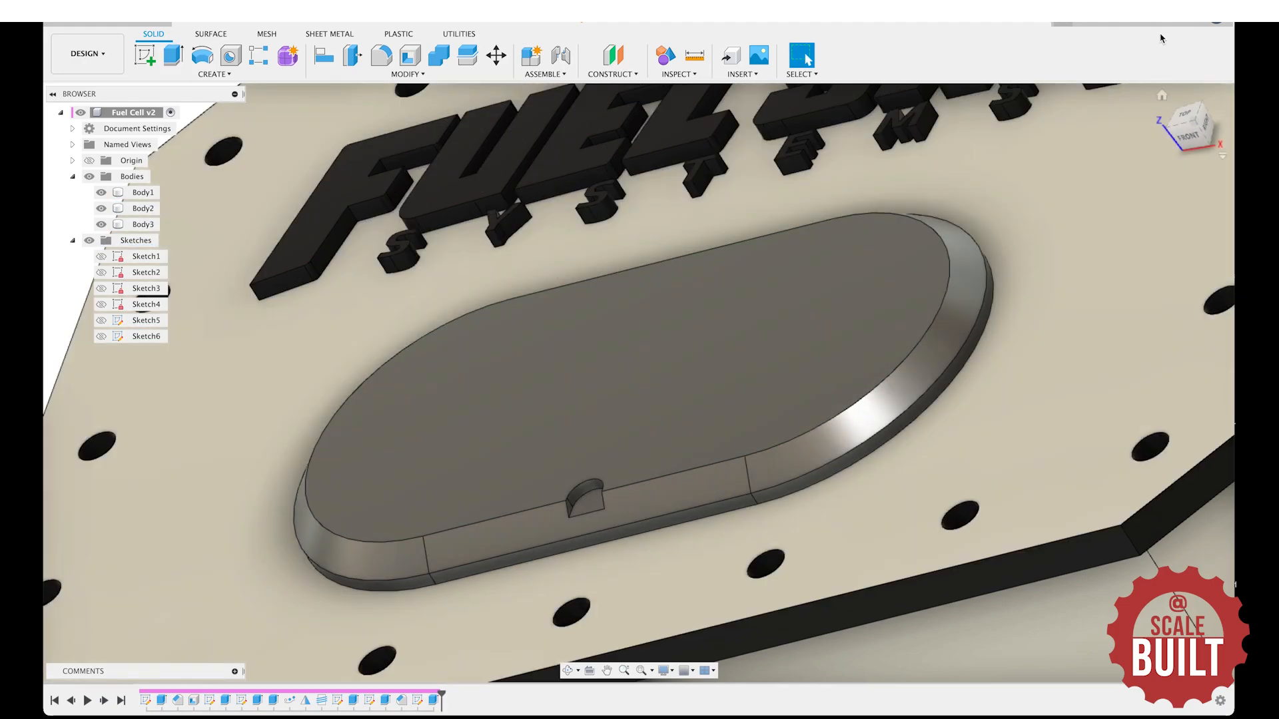
click(1184, 117)
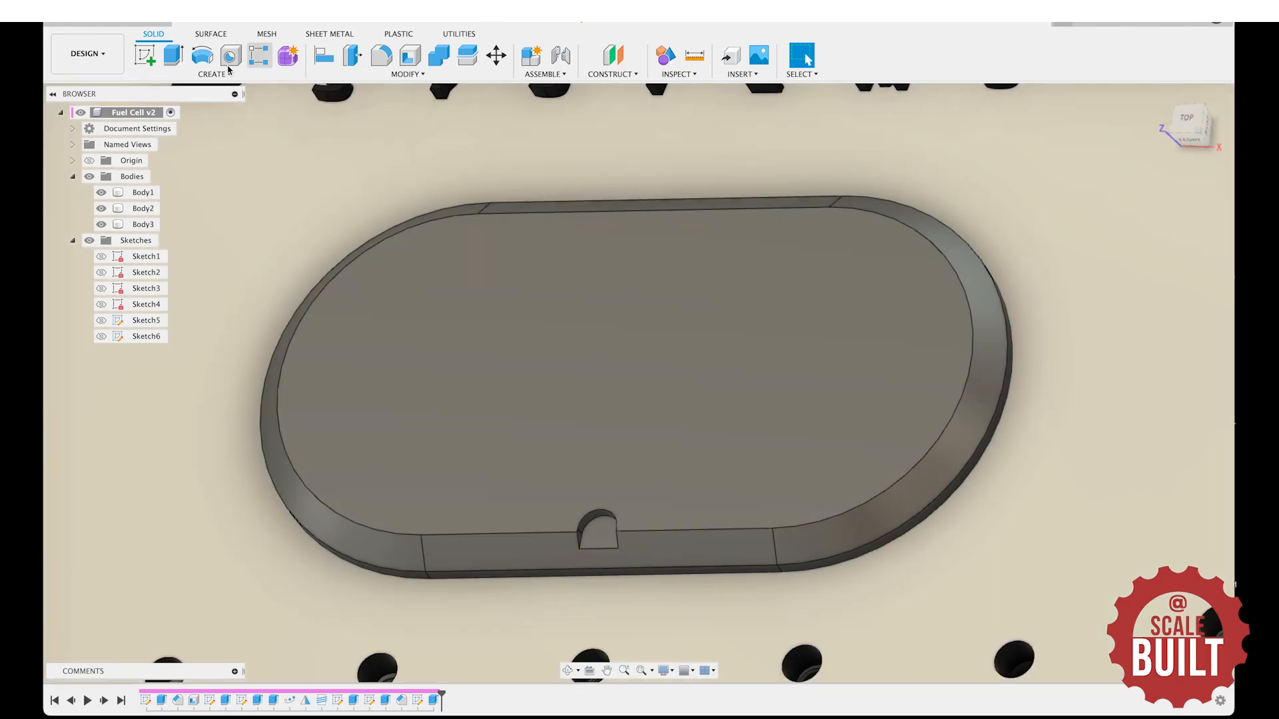
click(199, 75)
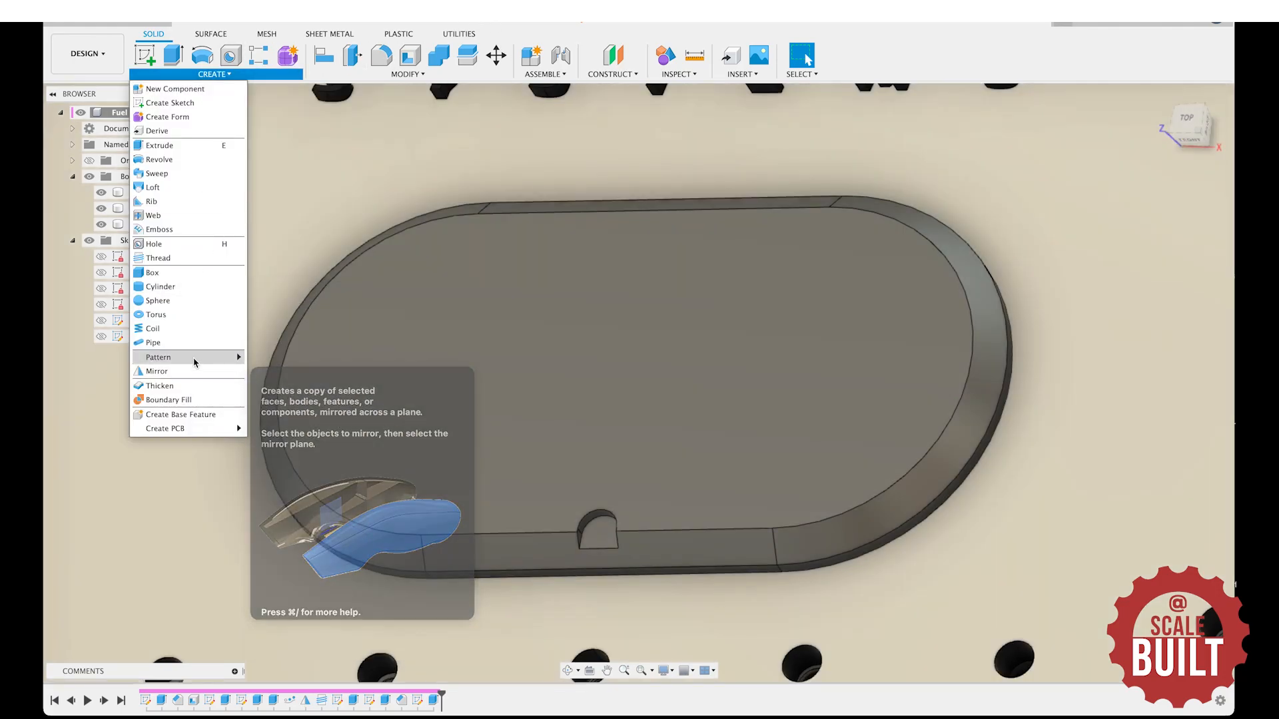
mouse_move(196, 362)
click(293, 385)
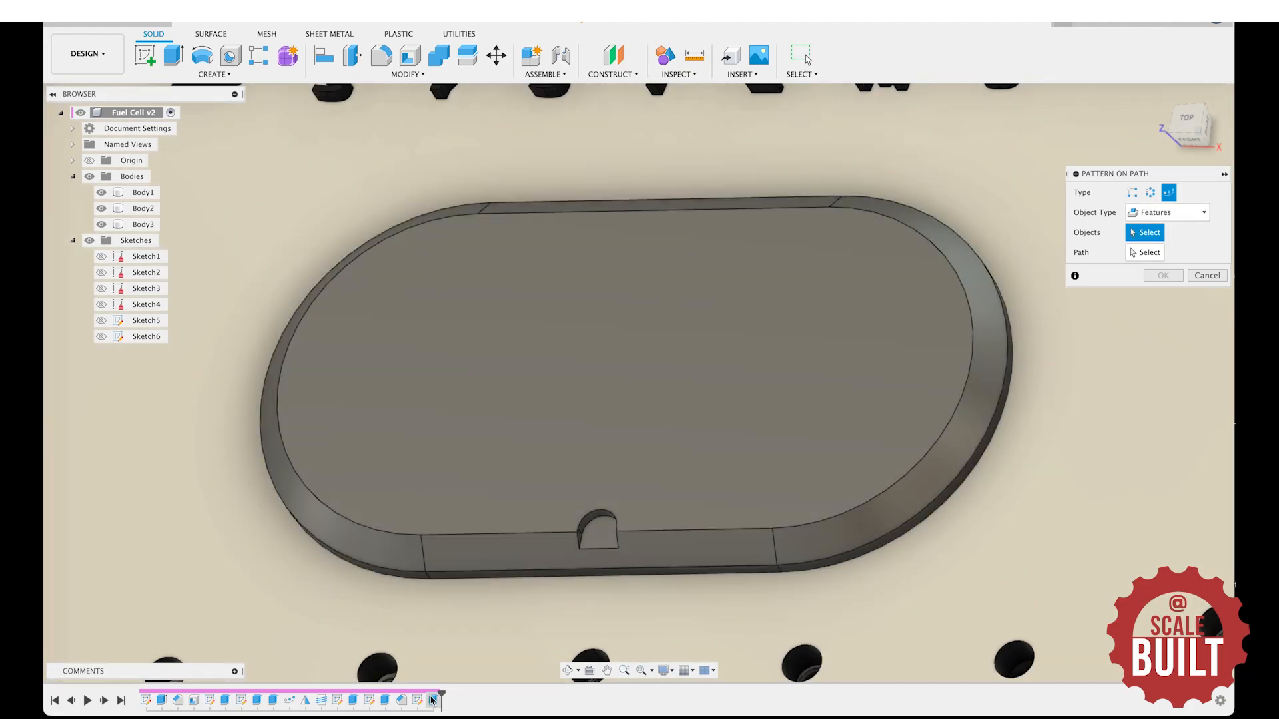
click(433, 700)
click(1156, 252)
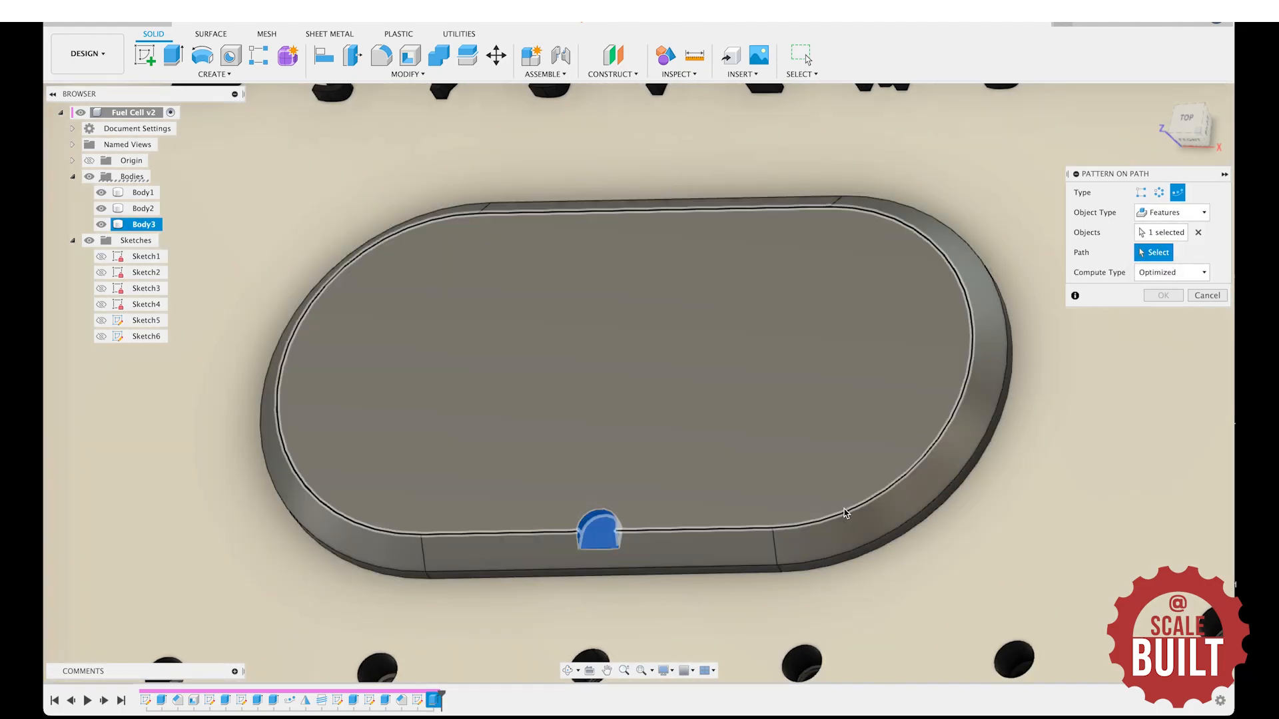
click(846, 516)
click(1187, 118)
drag(580, 553, 608, 200)
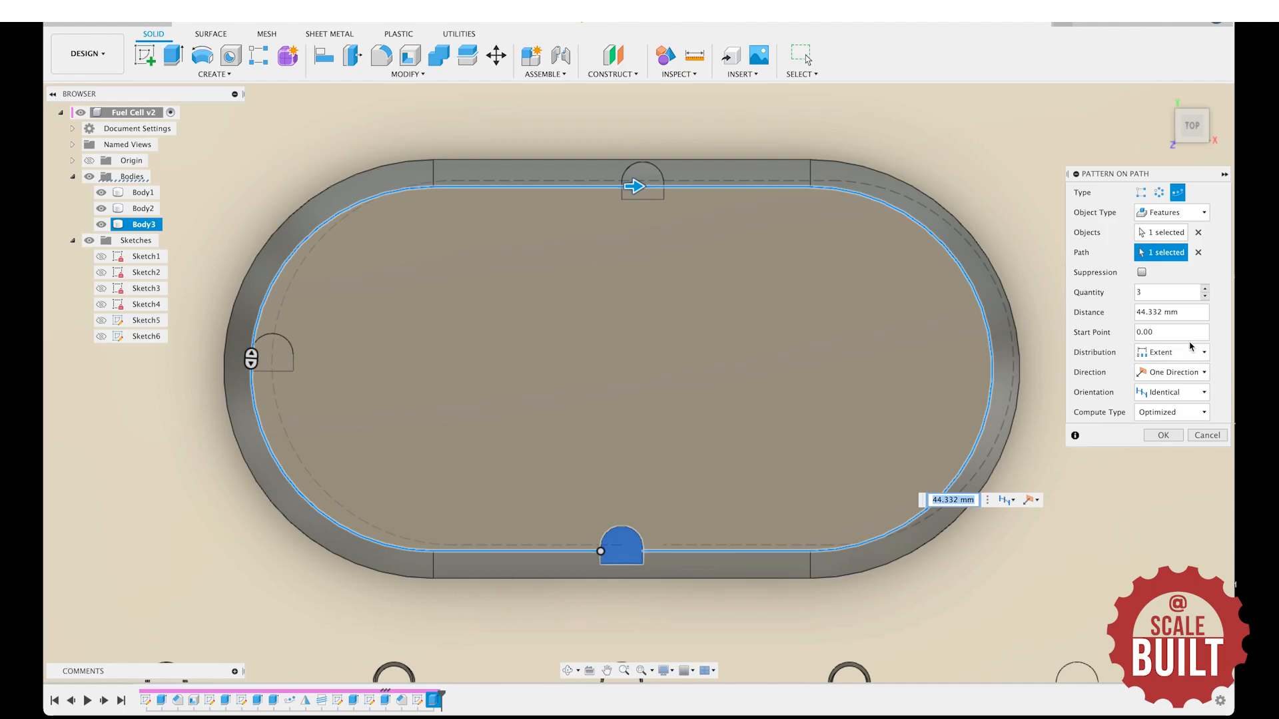
click(1199, 393)
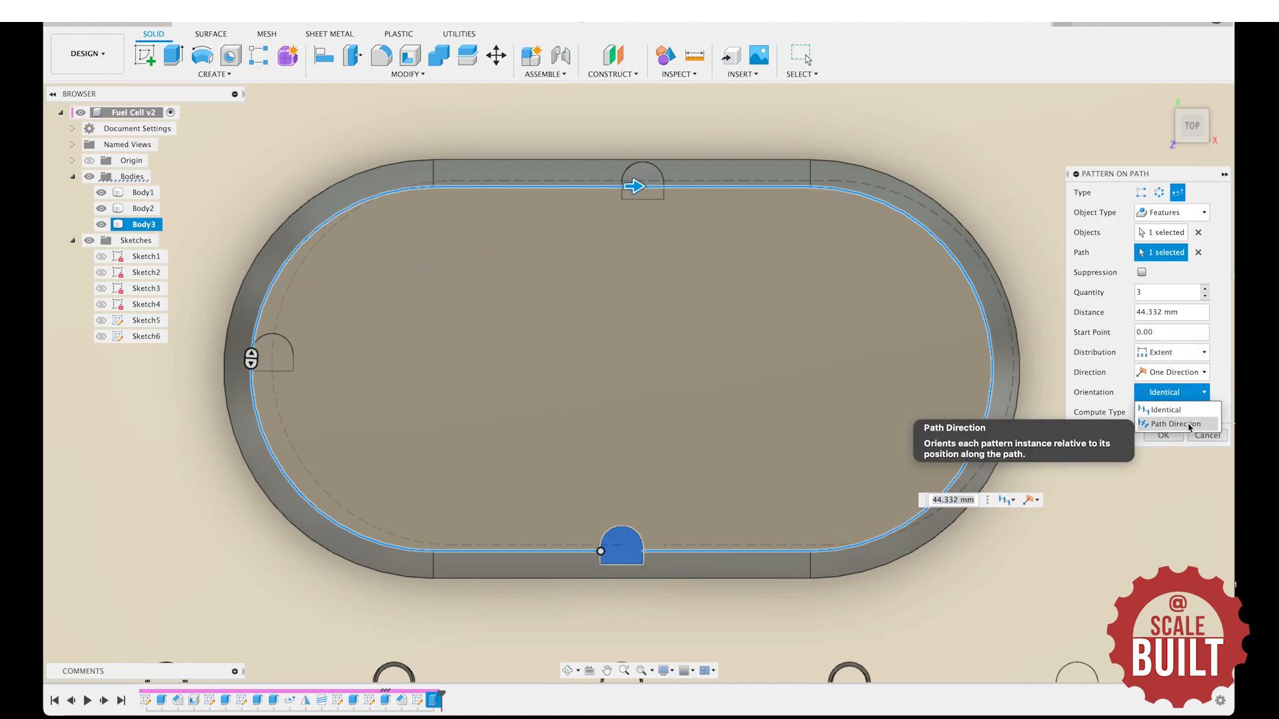
click(1190, 429)
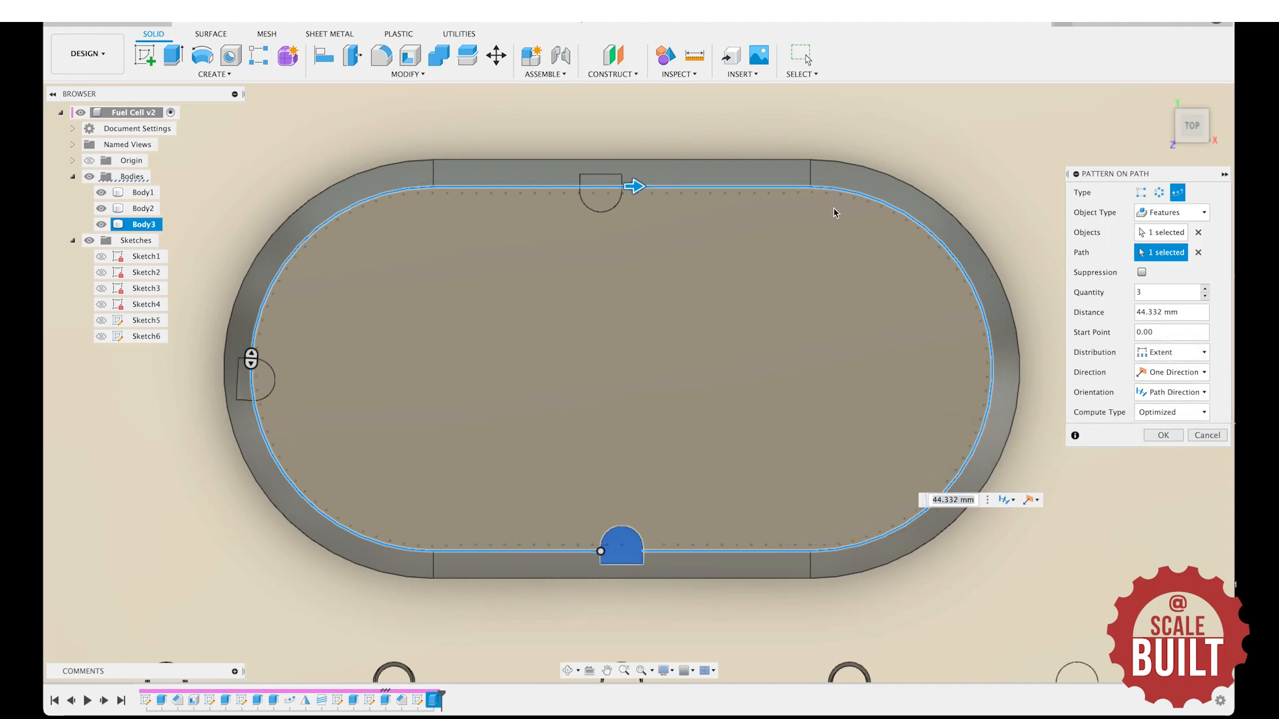
drag(637, 186, 566, 175)
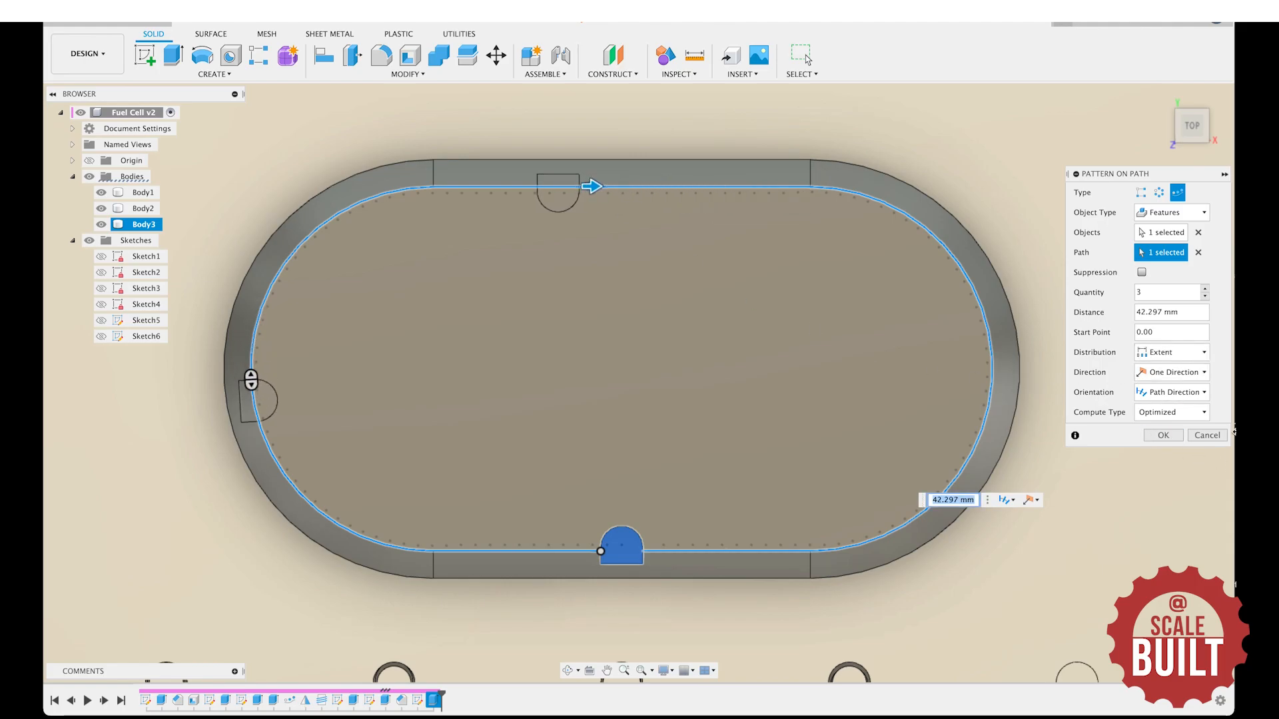
click(1206, 437)
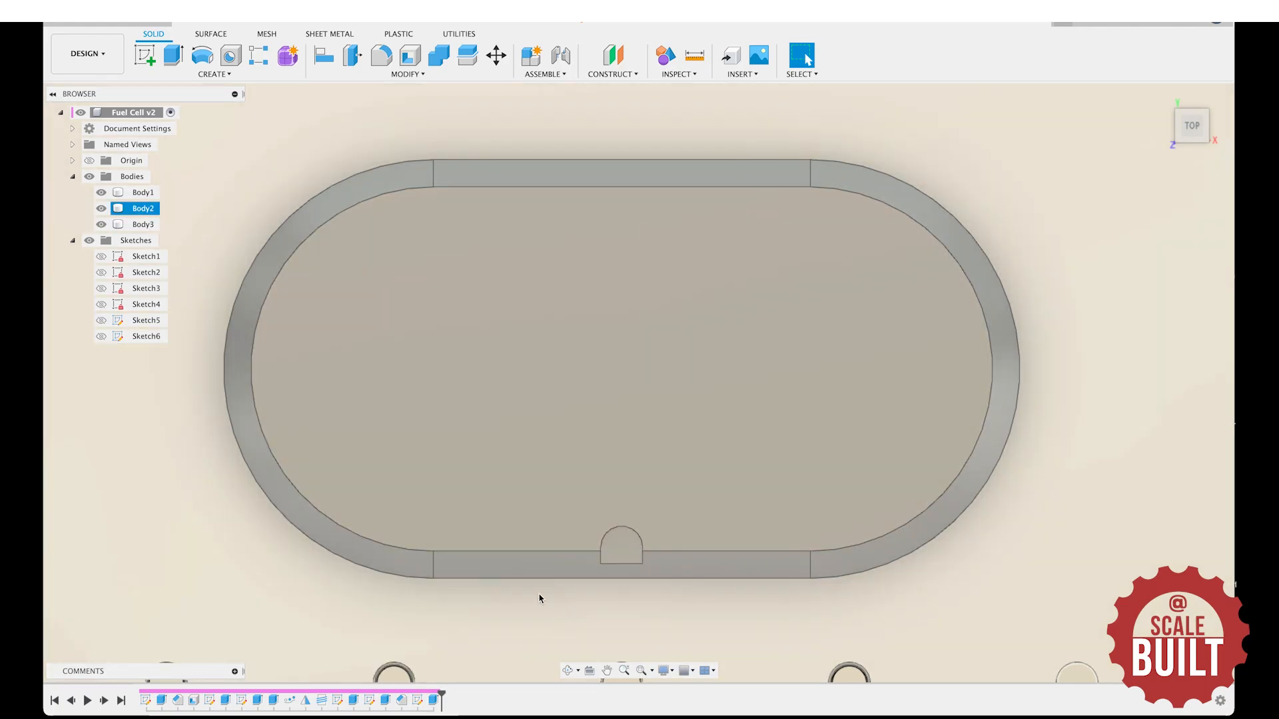
click(670, 538)
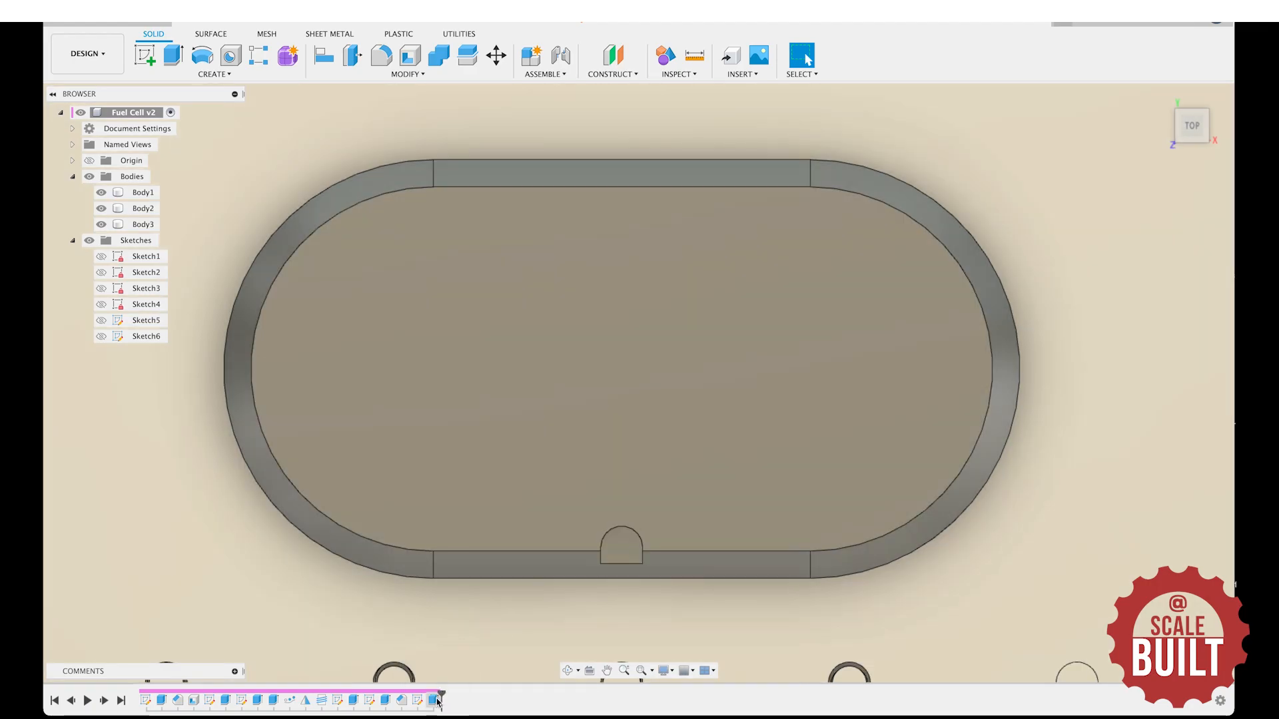
Reopen the notch sketch and delete the small rounded rectangle at the plate's lower edge.
double_click(418, 700)
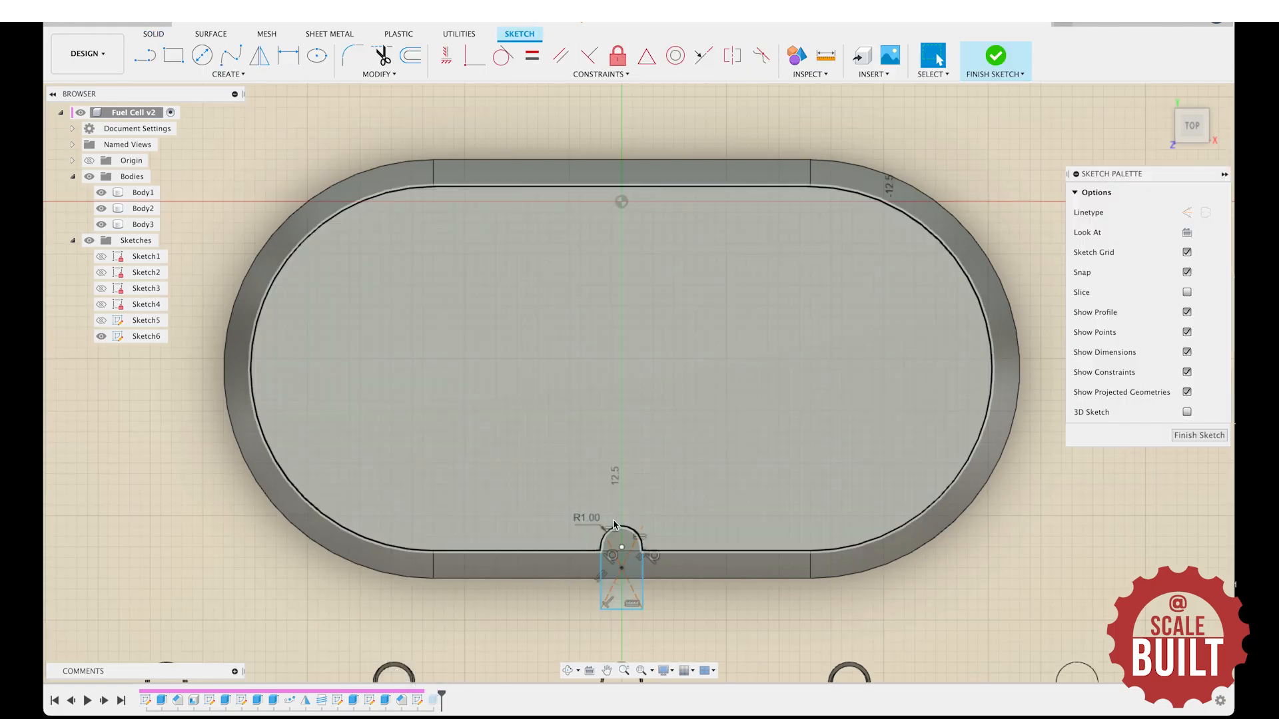
mouse_move(572, 506)
mouse_down()
mouse_move(684, 662)
mouse_move(679, 646)
mouse_up()
key(Delete)
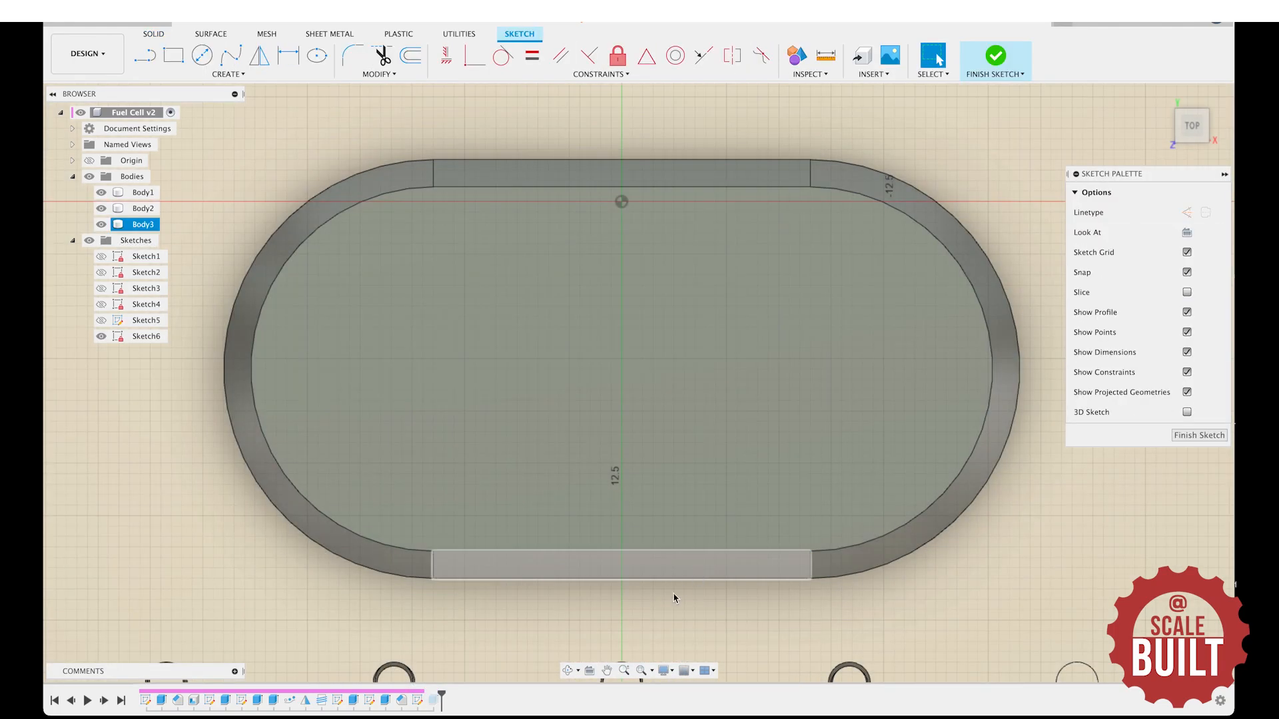
click(607, 671)
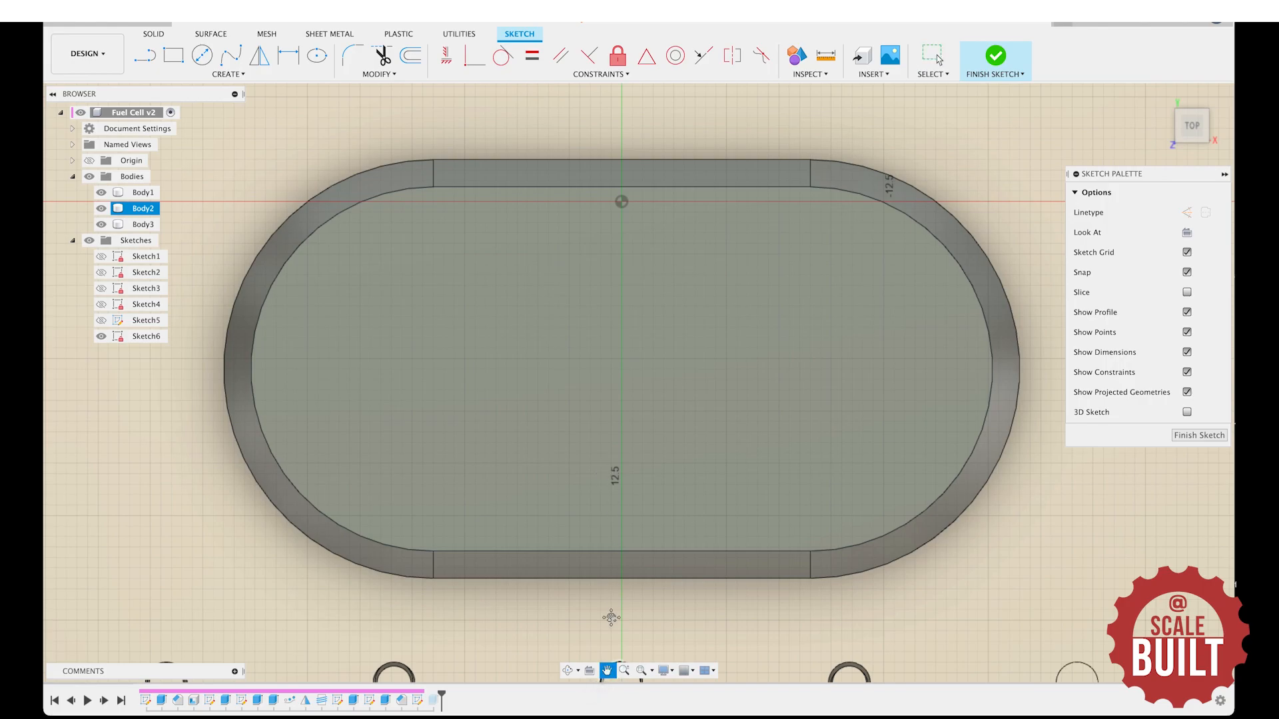
key(Escape)
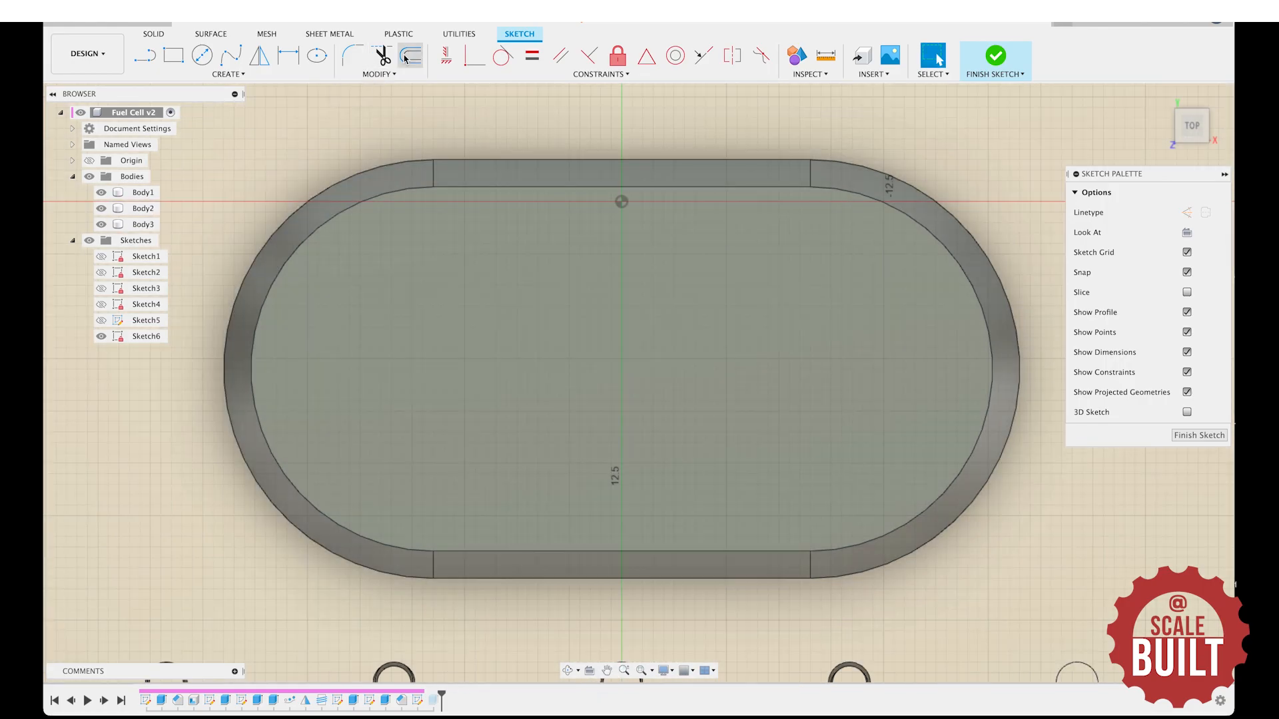
Offset the outline of the plate's top face inward by about 0.65 mm.
click(408, 57)
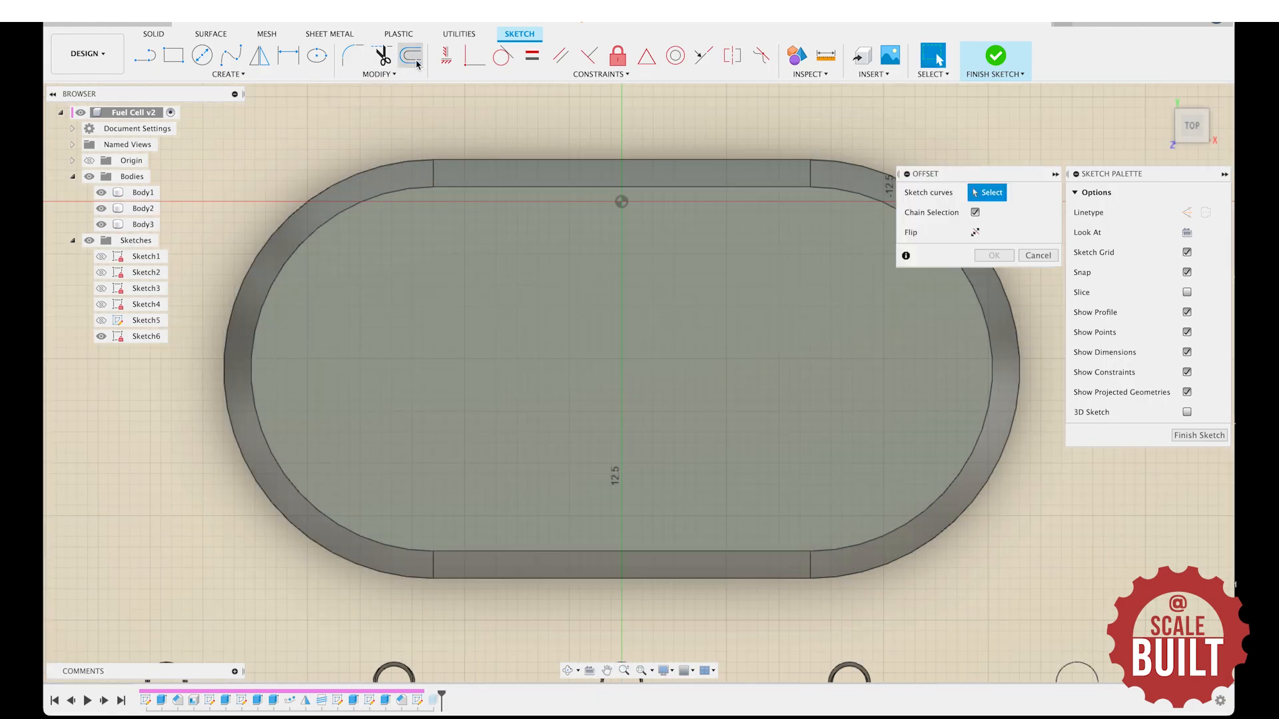
click(557, 552)
drag(555, 572, 552, 538)
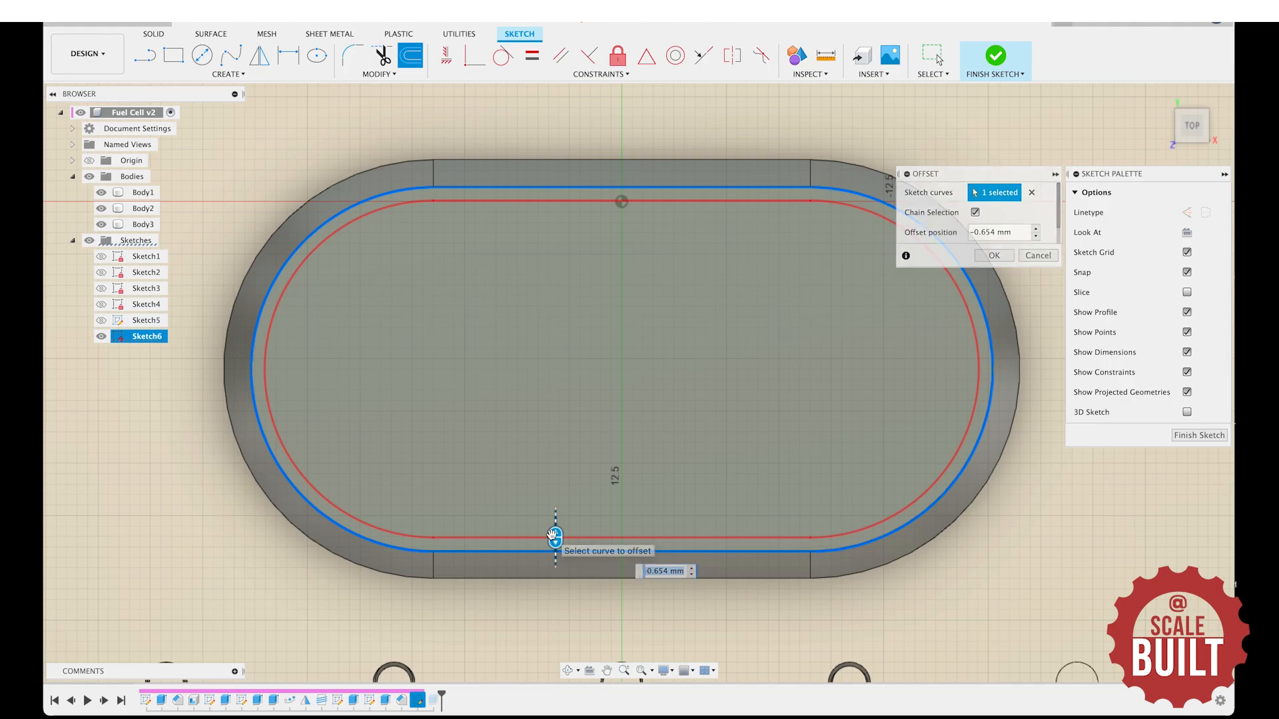
key(Return)
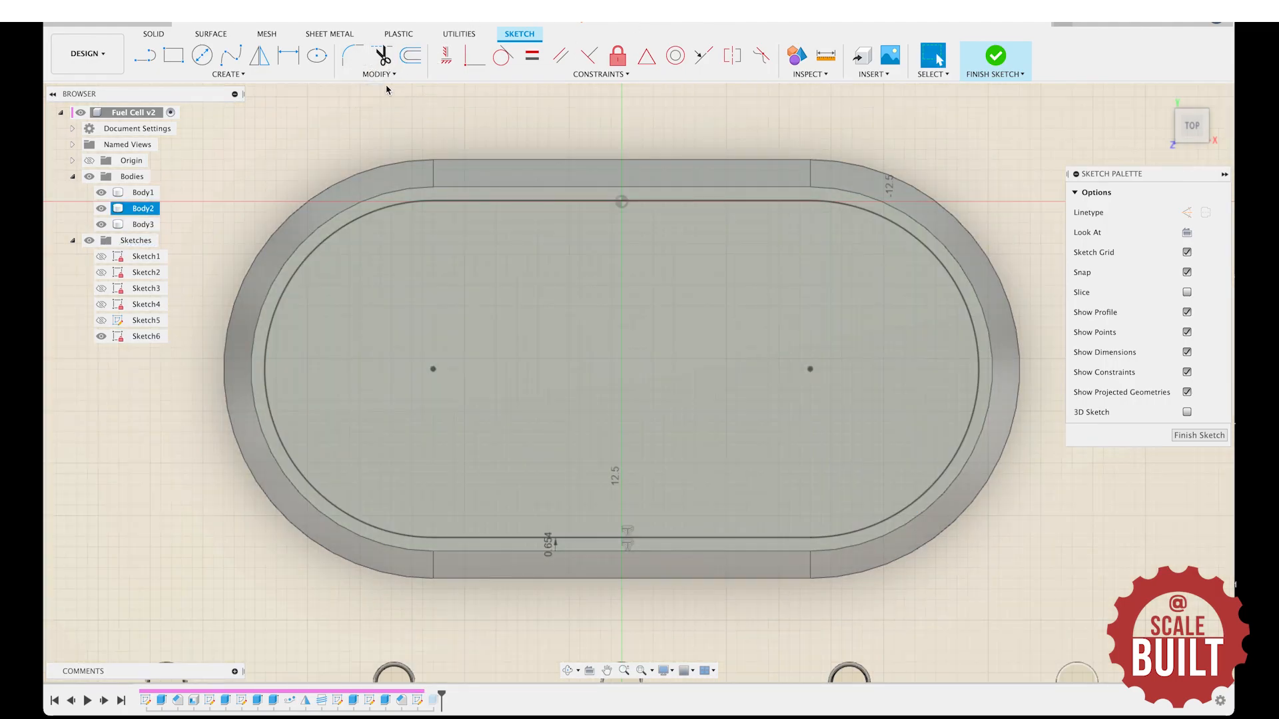
Draw a center rectangle about 2 × 4.9 mm on the midpoint of the offset outline's lower line, and shrink it slightly.
key(s)
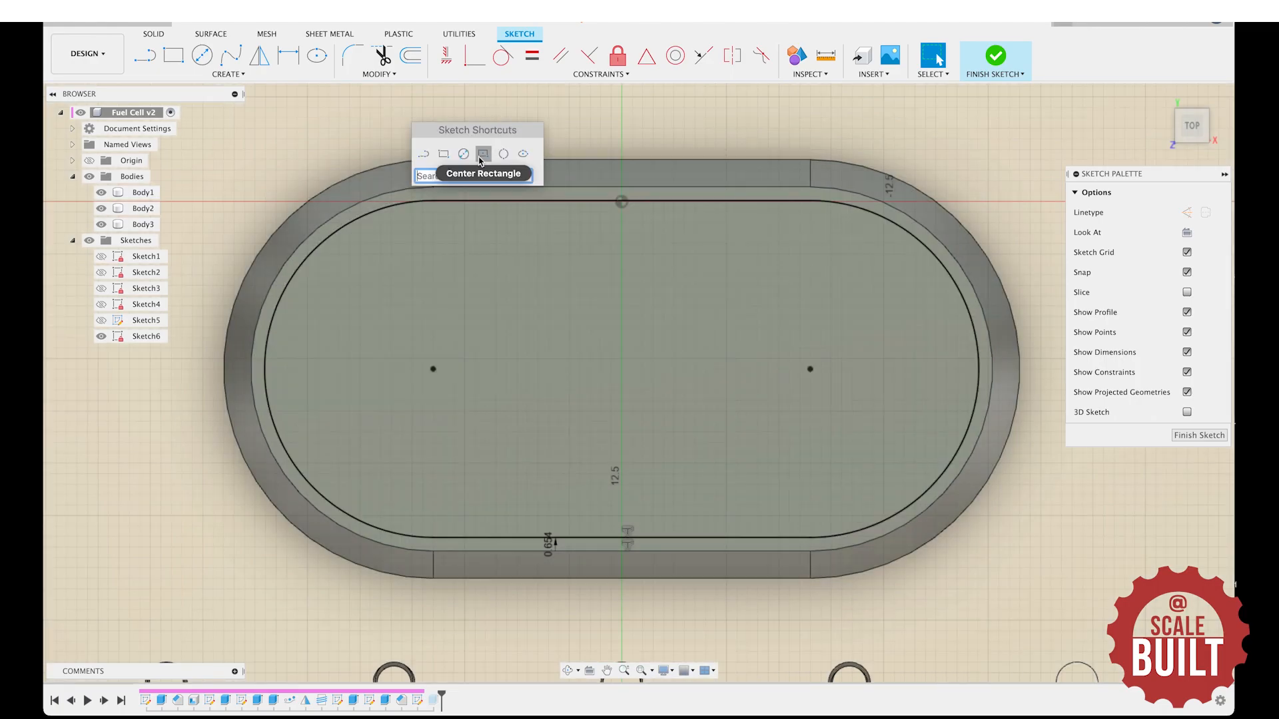
click(484, 154)
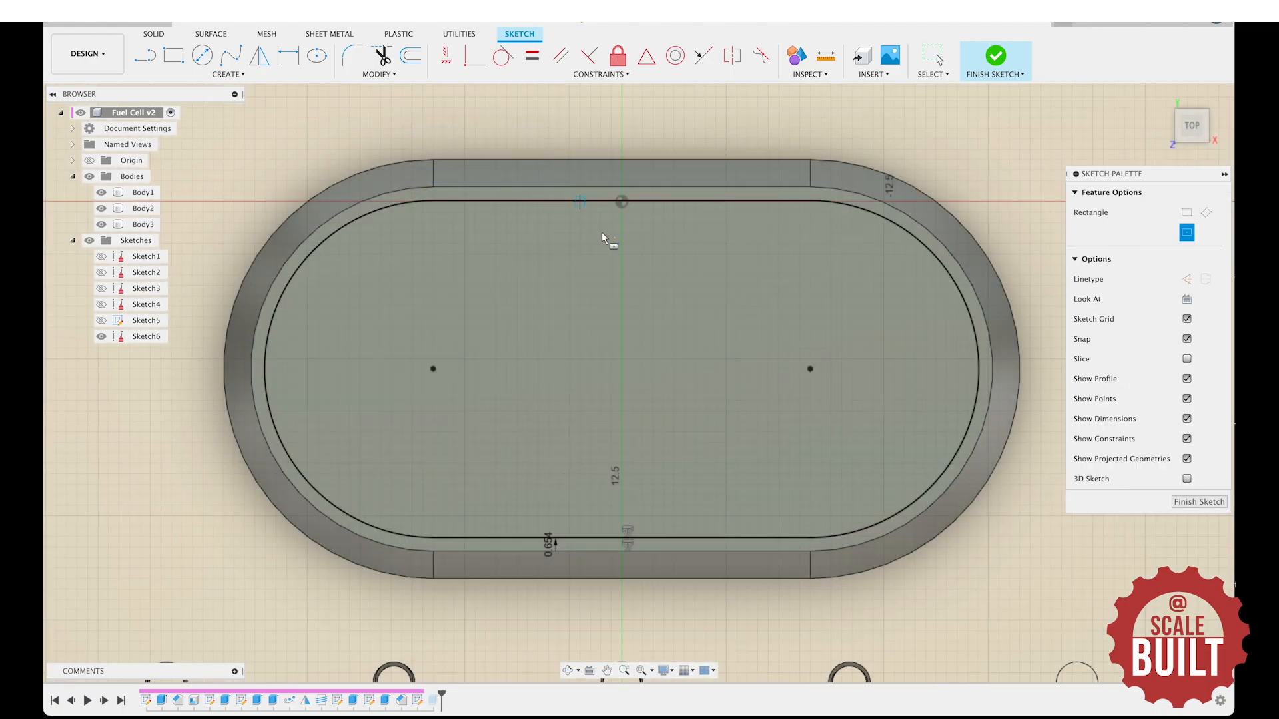
scroll(625, 541, up, 3)
click(621, 539)
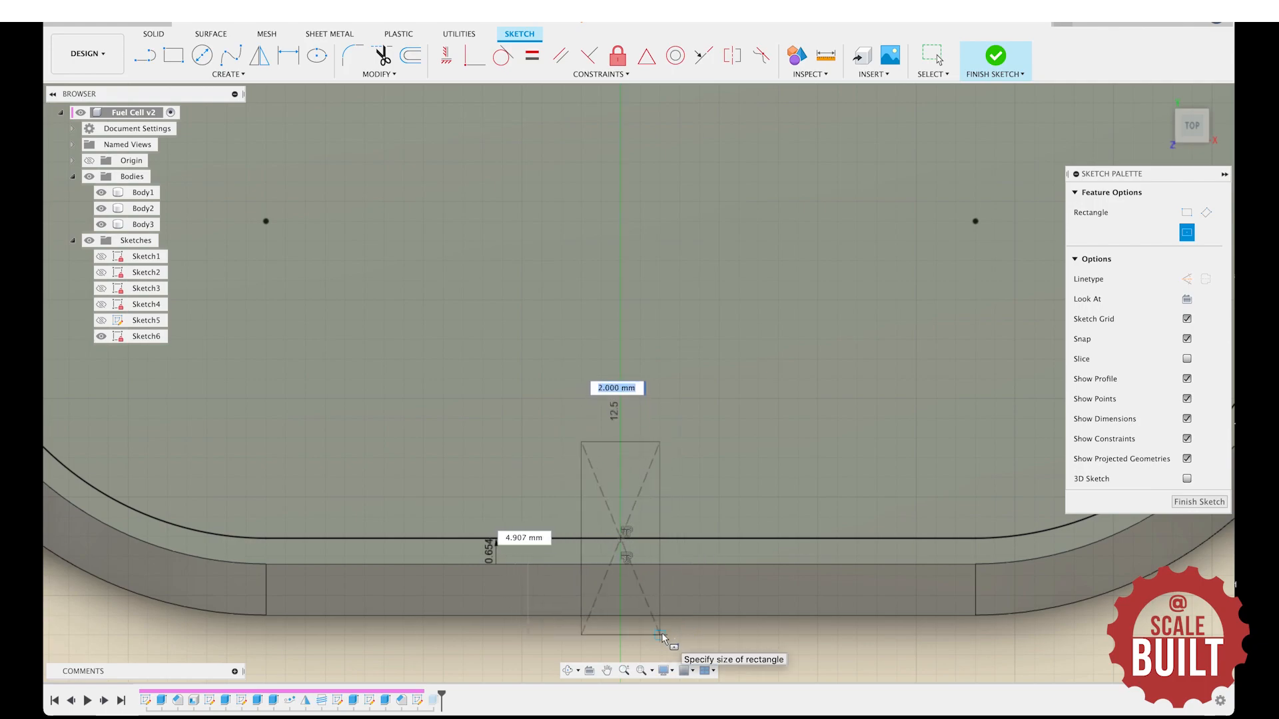
click(661, 635)
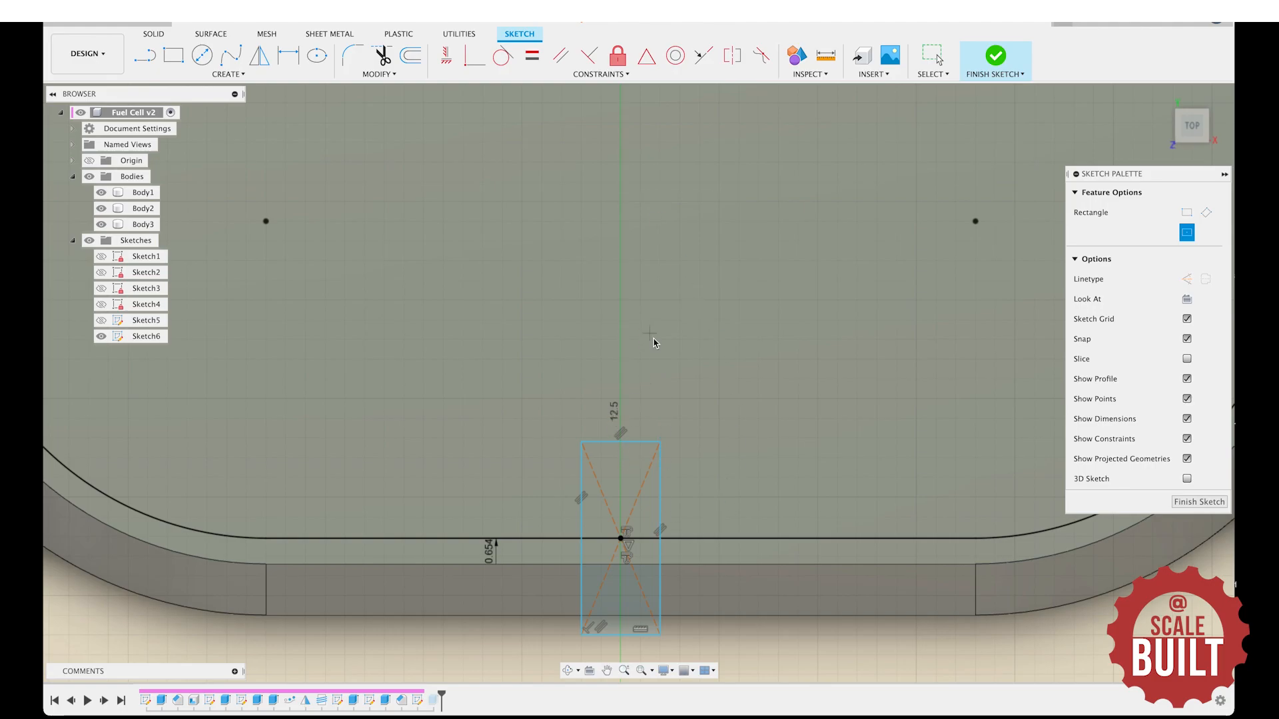
click(942, 58)
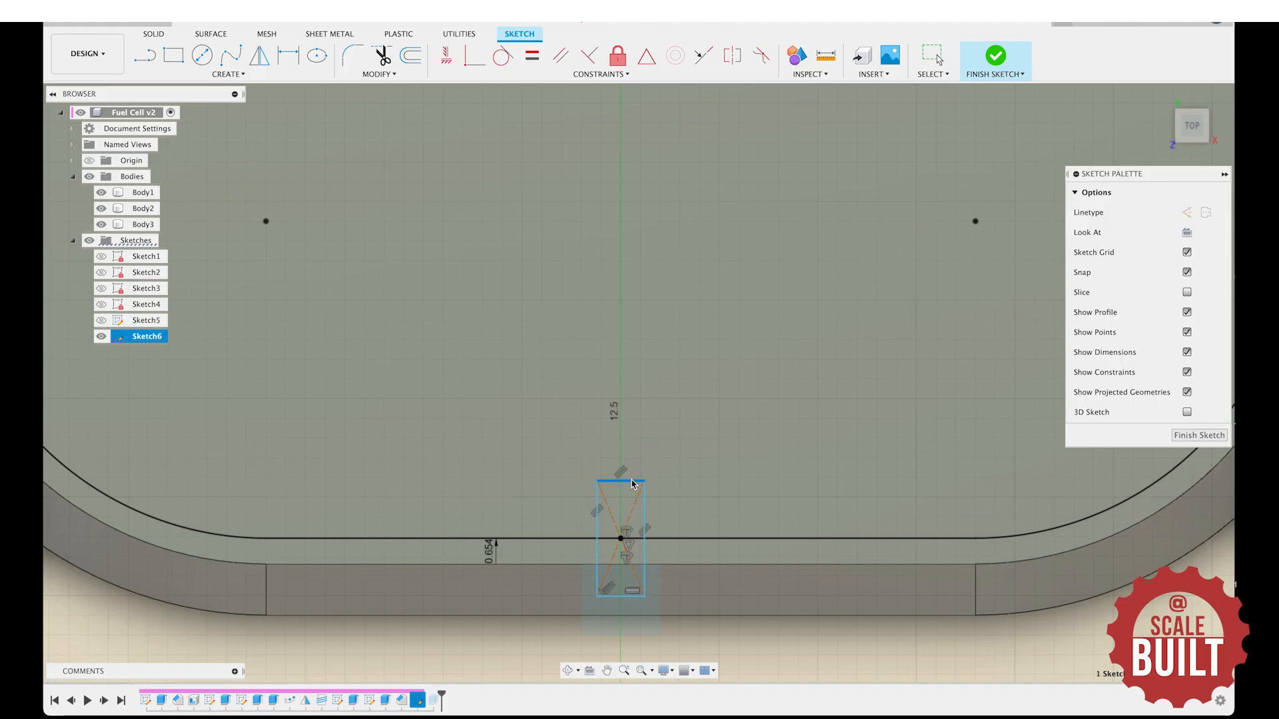
drag(643, 522, 658, 522)
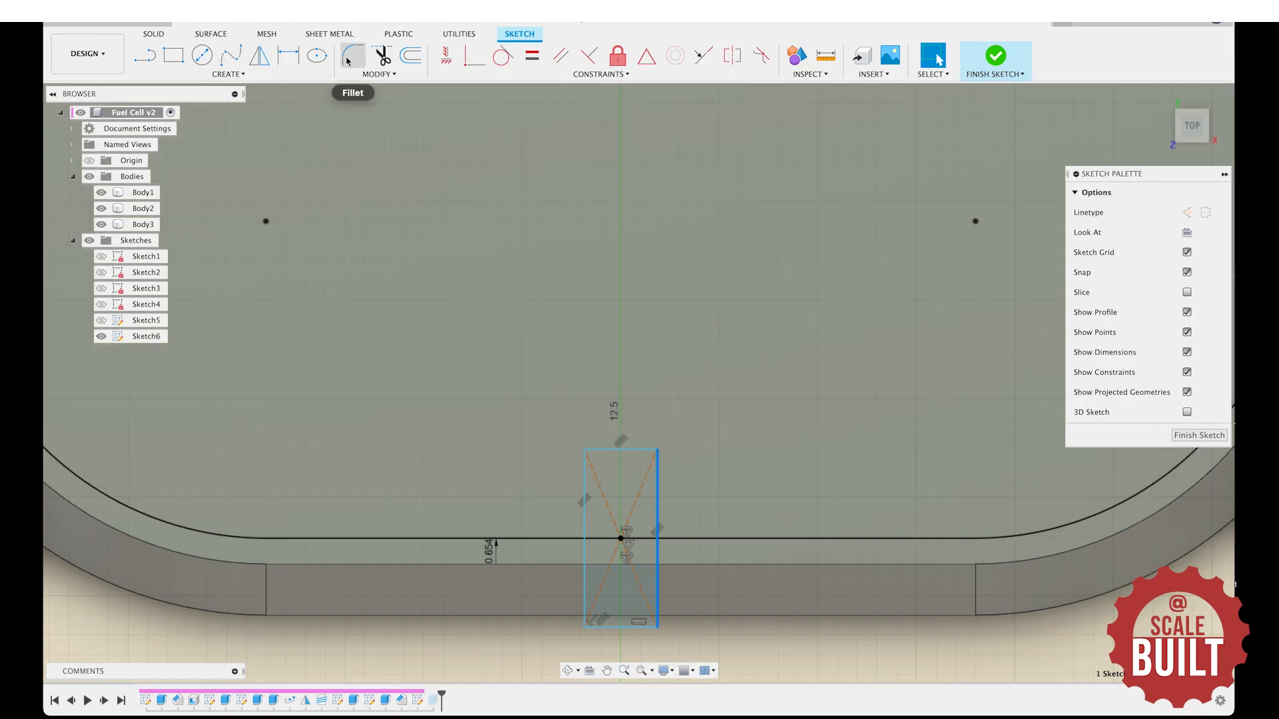
Round both upper corners of the rectangle with 0.5 mm sketch fillets and finish the sketch.
click(347, 62)
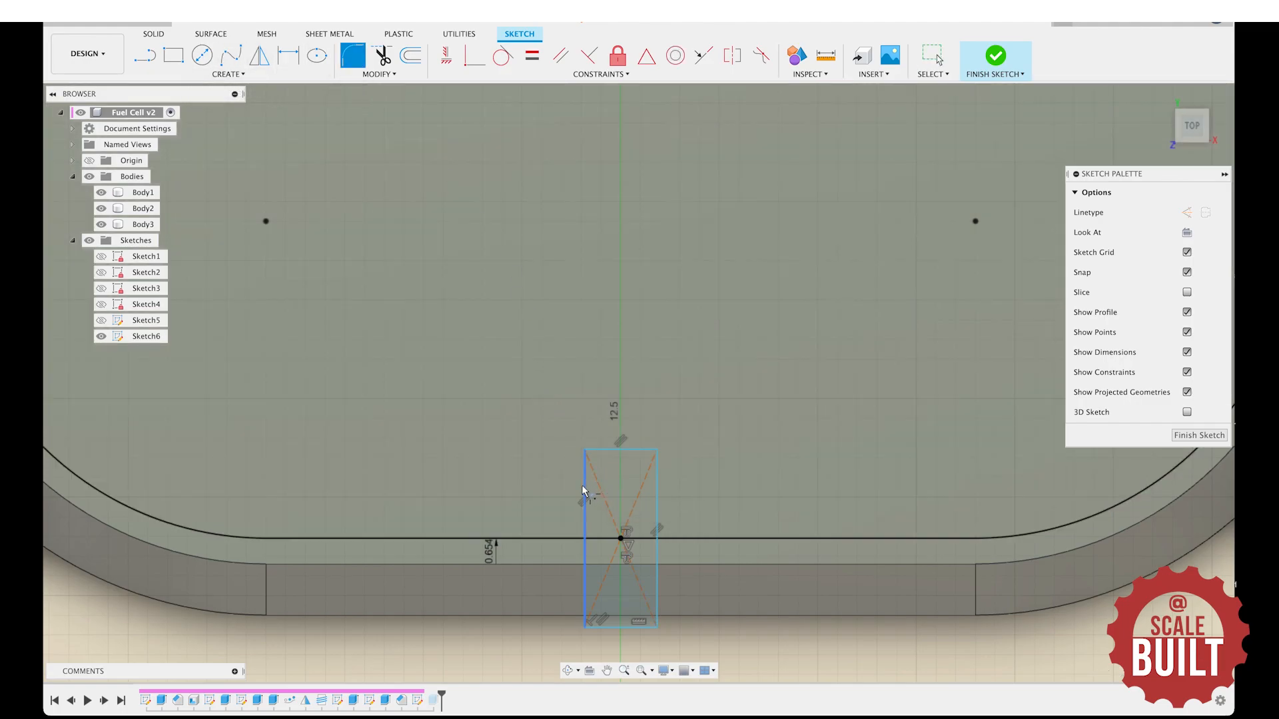
click(607, 455)
text(0.5)
key(Return)
click(656, 496)
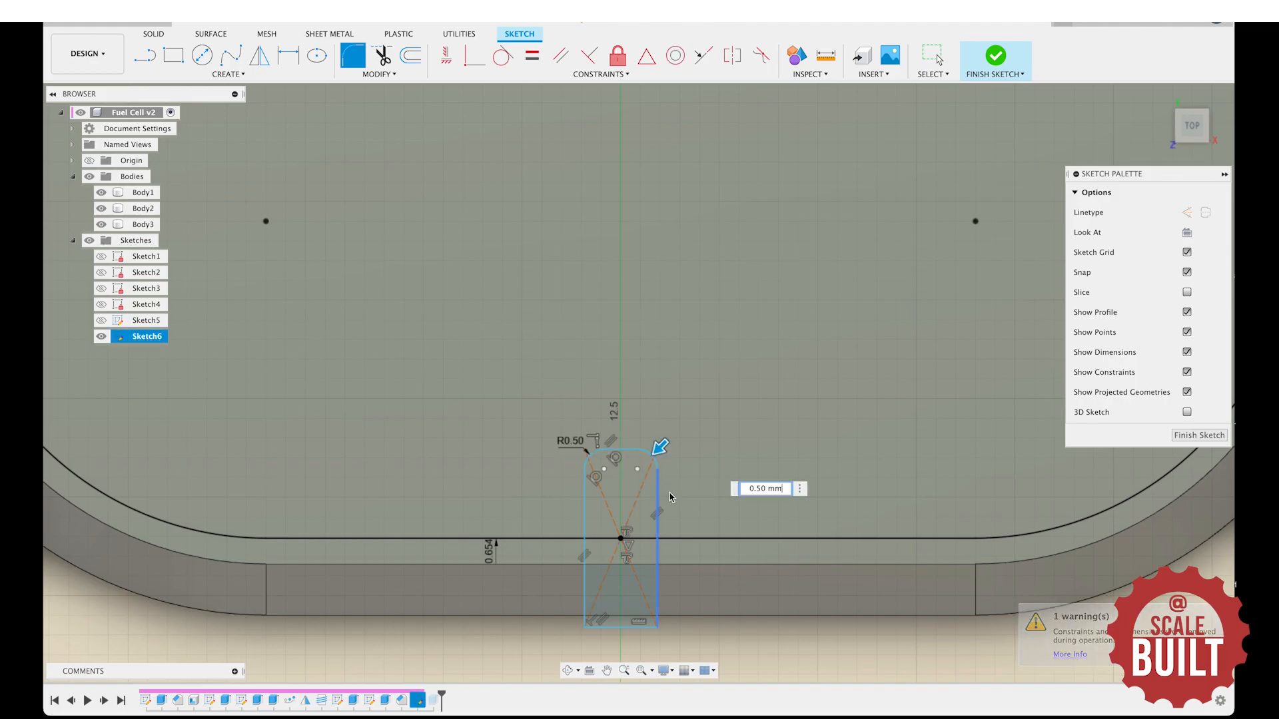
key(Return)
click(1200, 435)
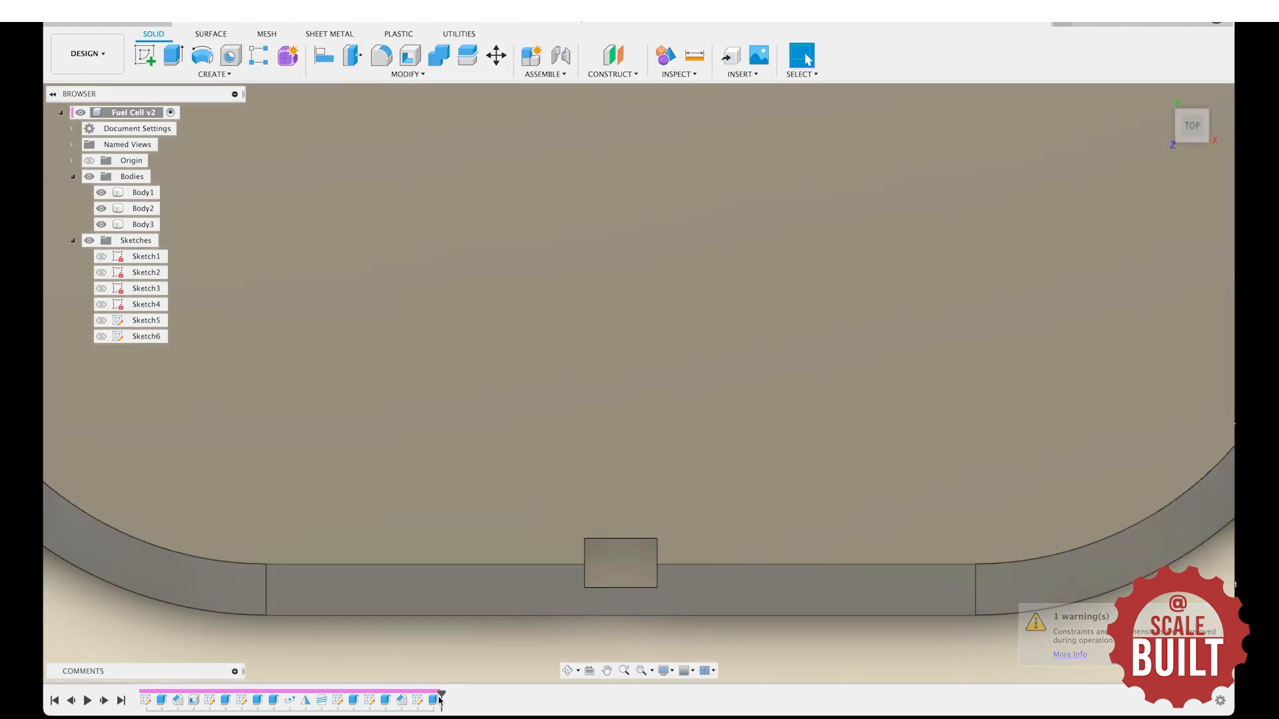
Edit the notch cut to include all three profiles of the new rounded rectangle, and return to the home view.
double_click(434, 700)
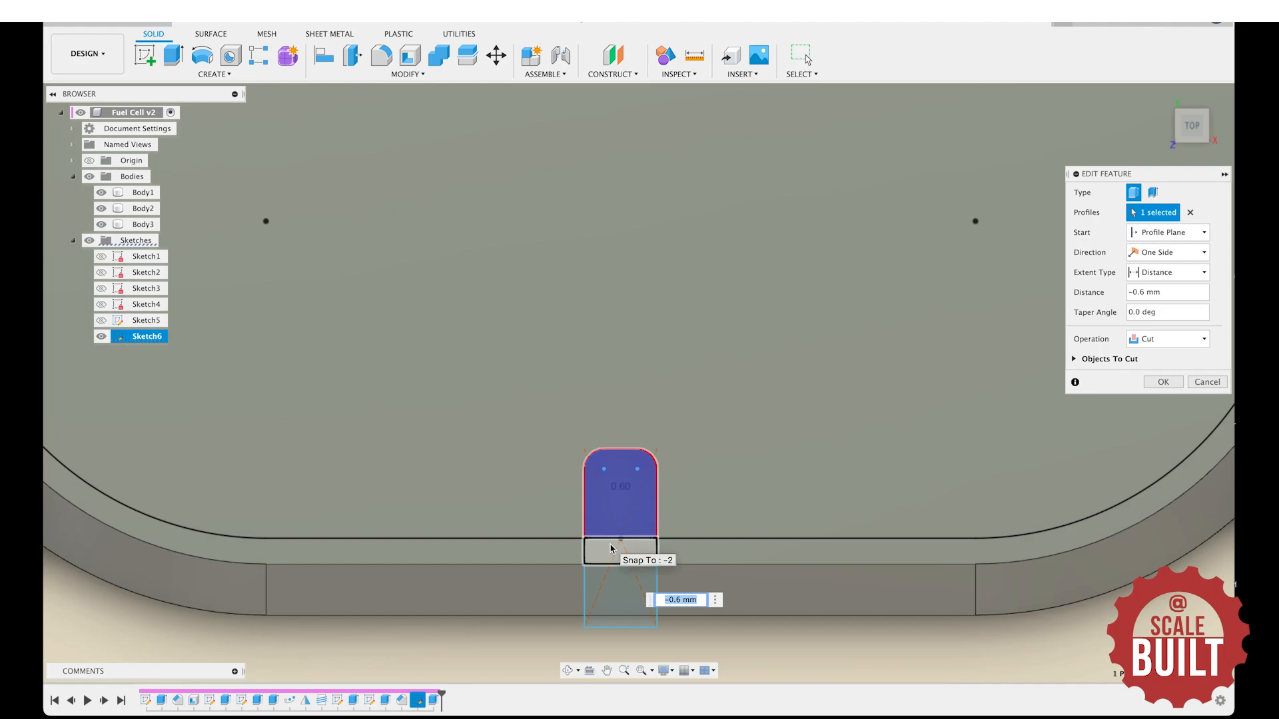
click(611, 548)
click(619, 596)
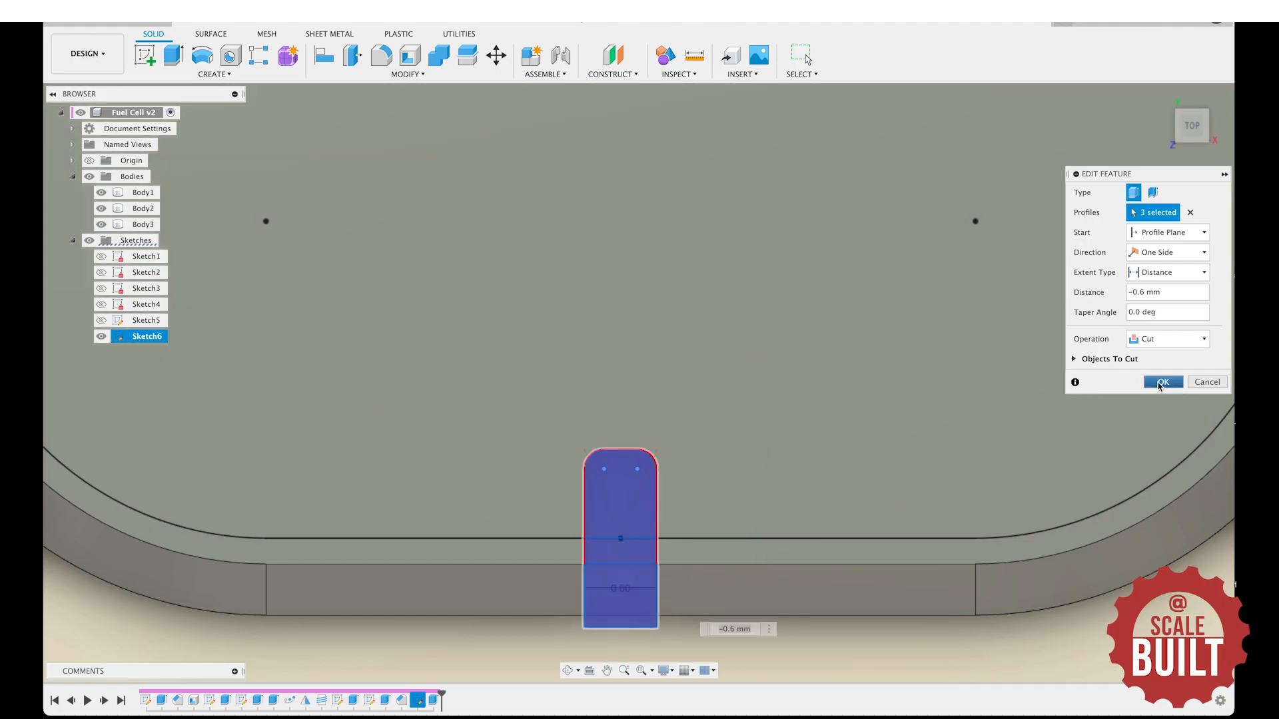
click(1163, 382)
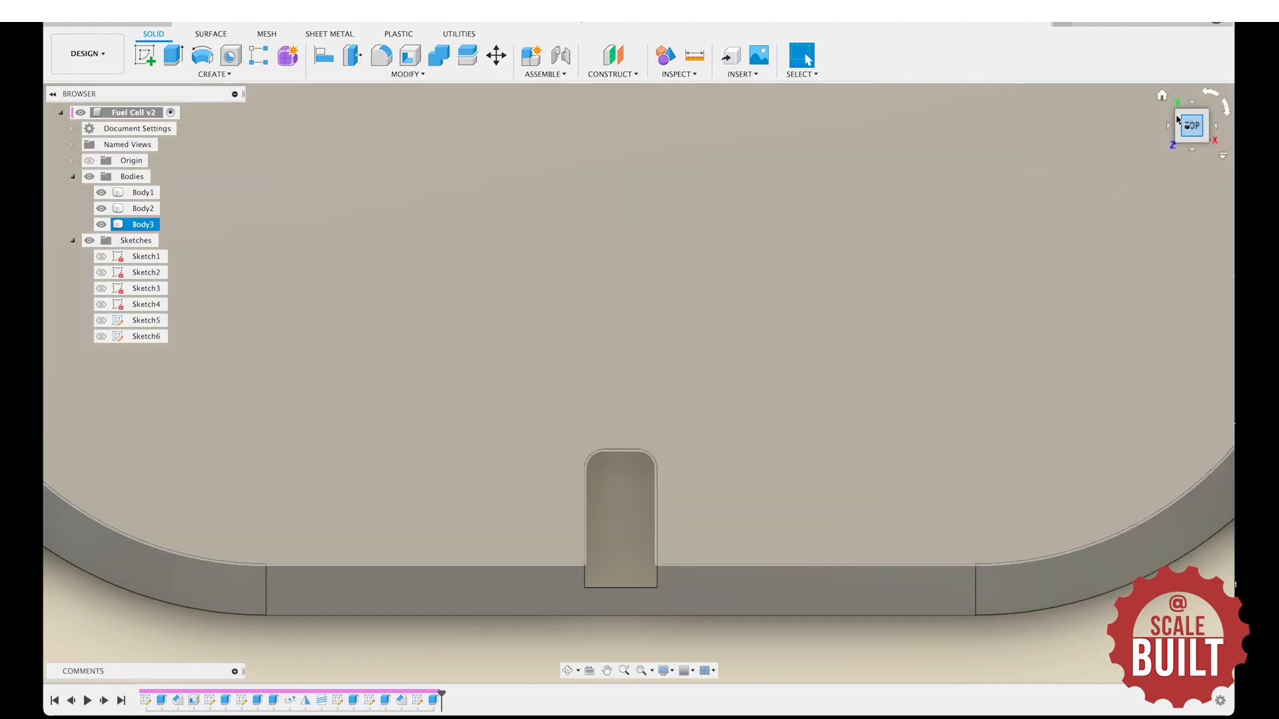
click(1161, 97)
scroll(669, 310, up, 5)
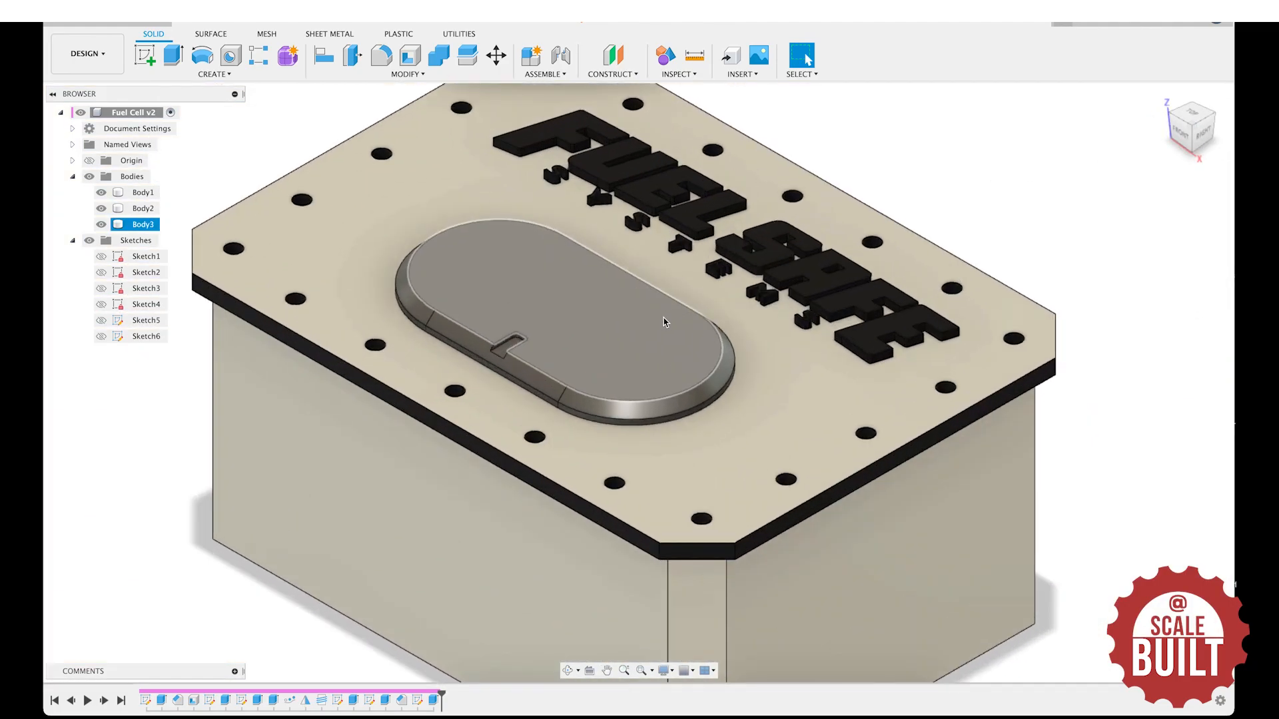
Start a Pattern on Path of the notch cut, using the offset outline in Sketch6 as the path.
key(Escape)
click(224, 75)
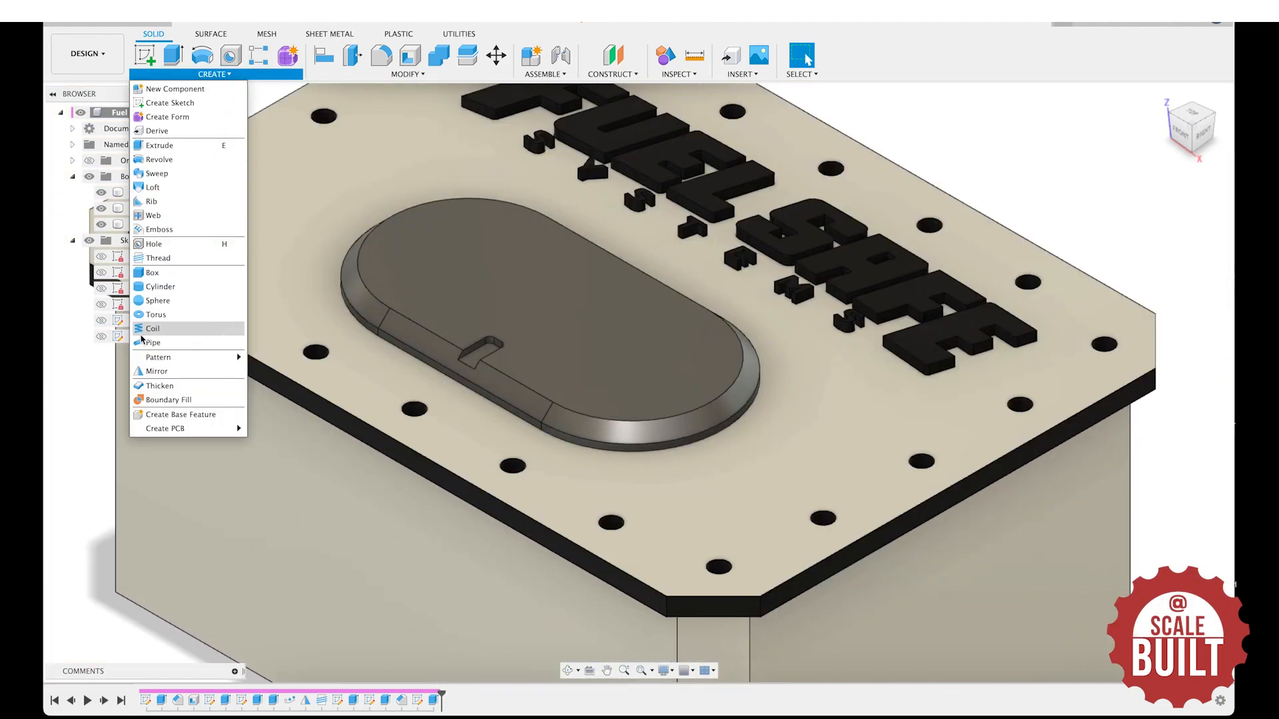
mouse_move(200, 357)
click(288, 385)
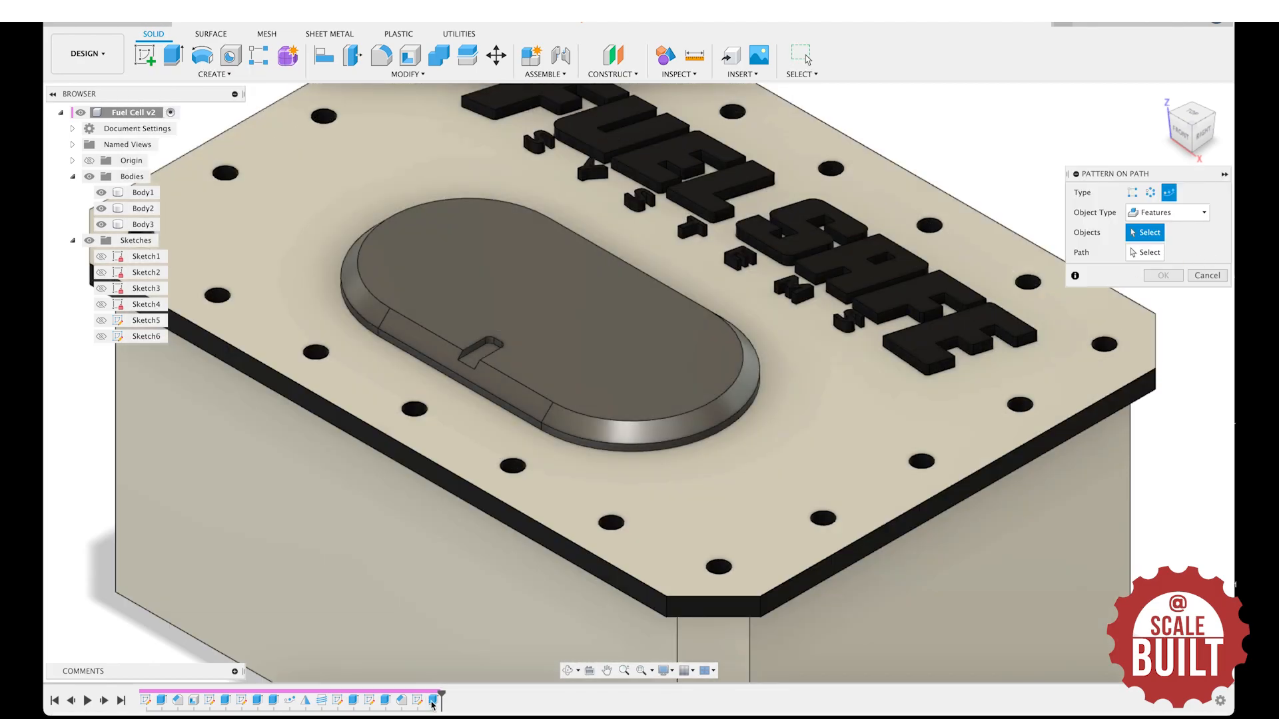
click(432, 703)
click(1158, 253)
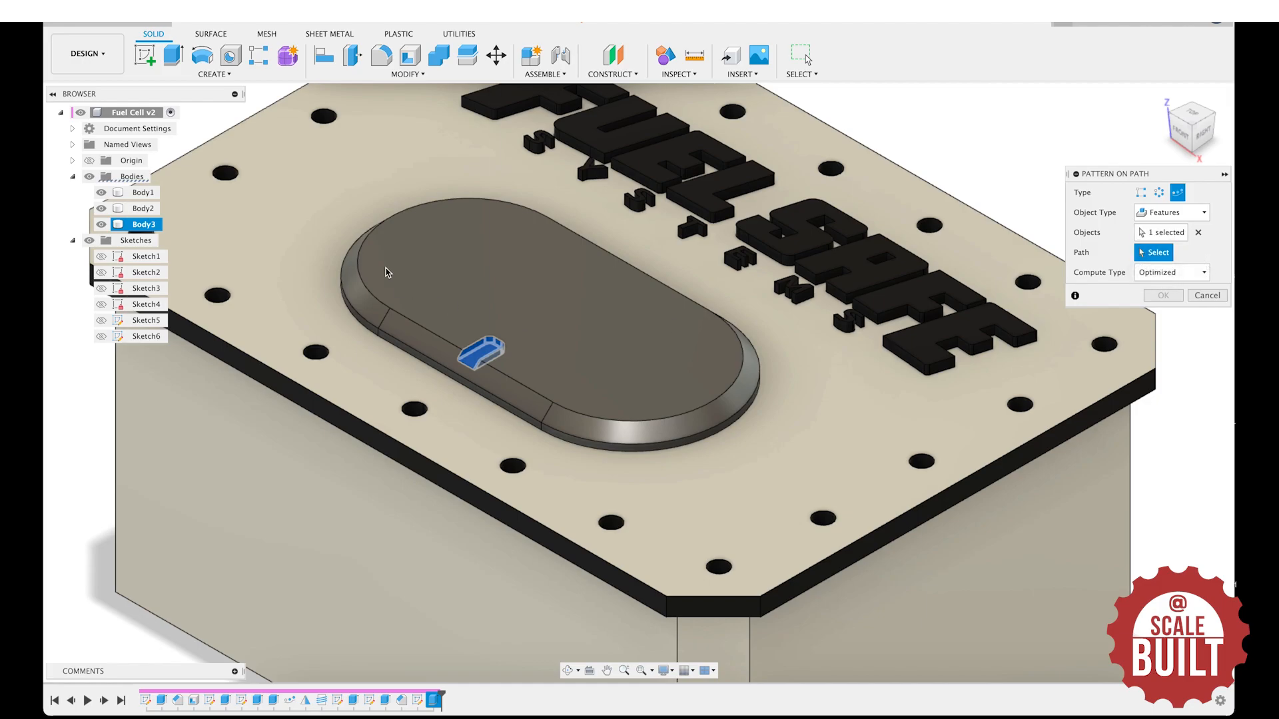
click(101, 337)
scroll(531, 373, up, 5)
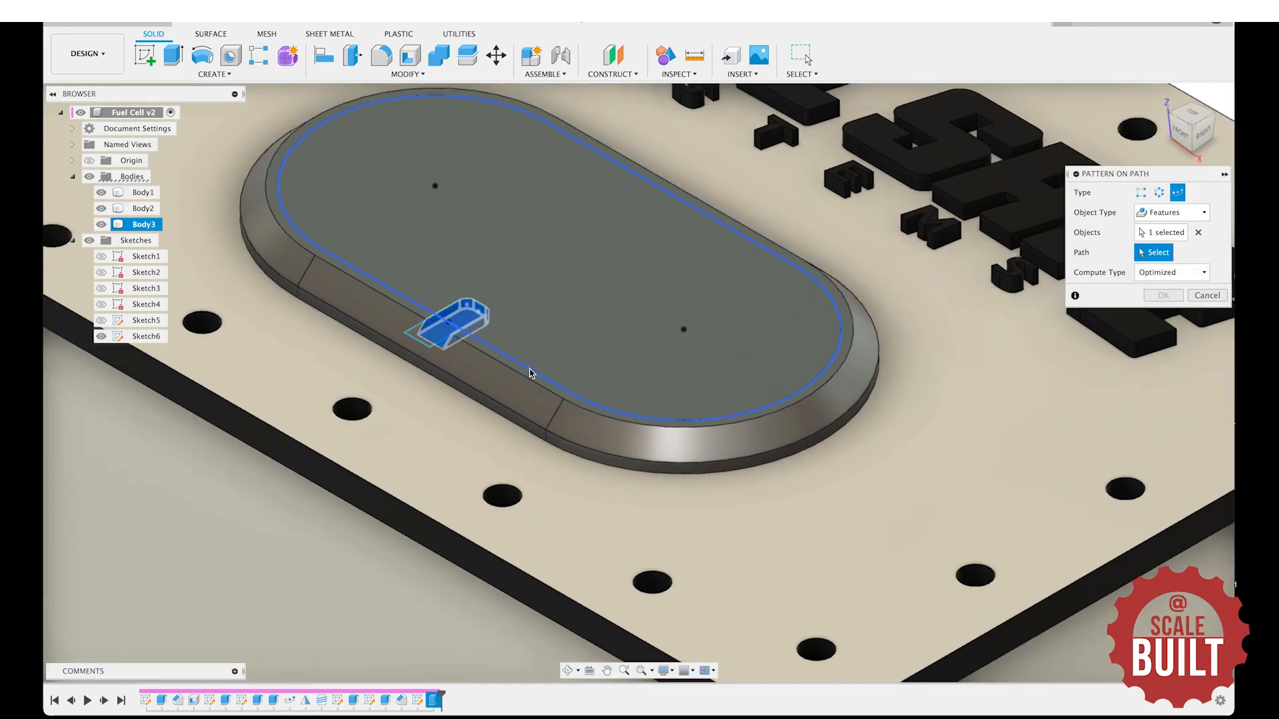
click(531, 373)
click(1190, 114)
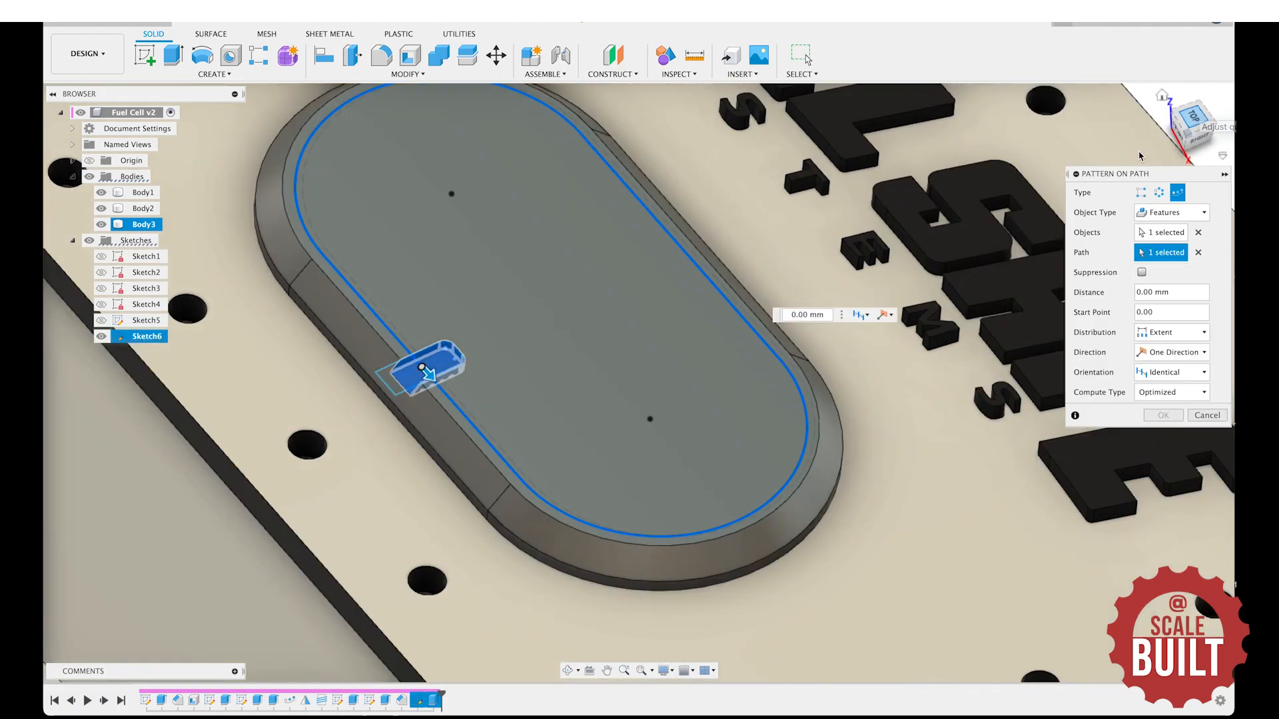
Extend the notch pattern about 43.28 mm along the path, halfway around the plate, with a quantity of 9.
drag(313, 452, 684, 566)
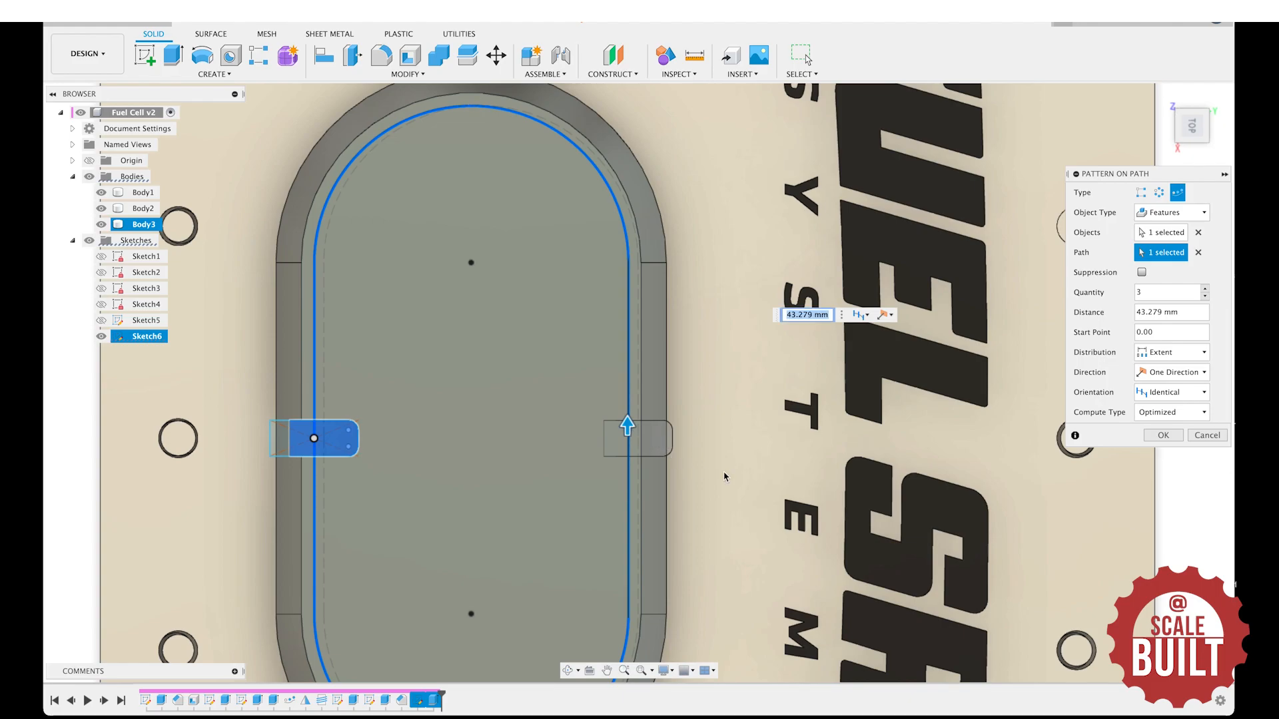
click(1208, 293)
click(1209, 293)
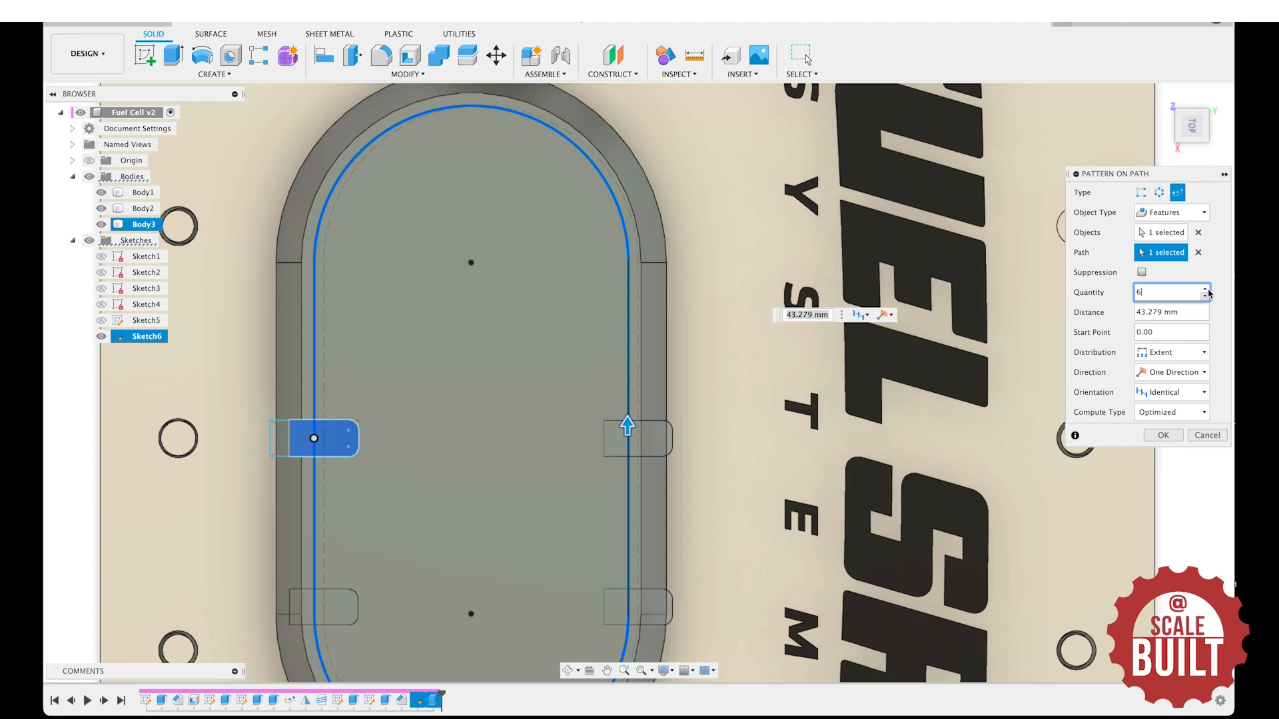
click(1208, 293)
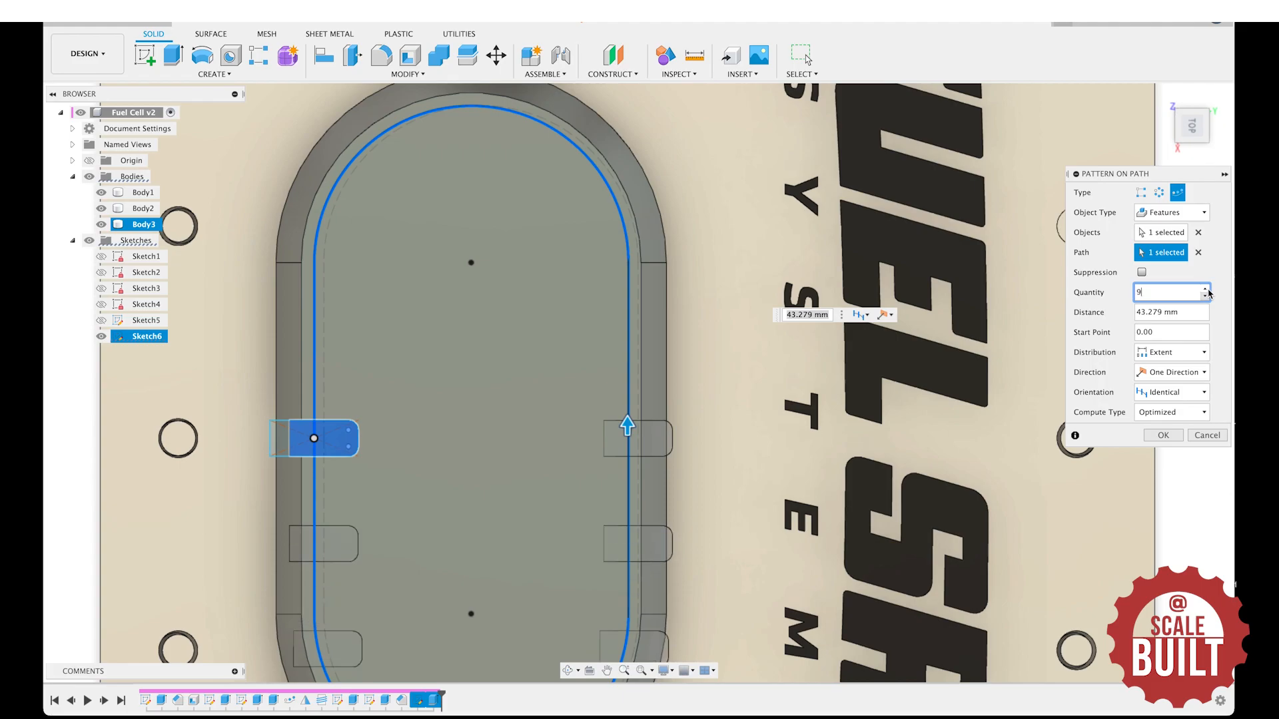
Set the pattern's orientation to Path Direction, create the pattern, and hide Sketch6.
click(1180, 393)
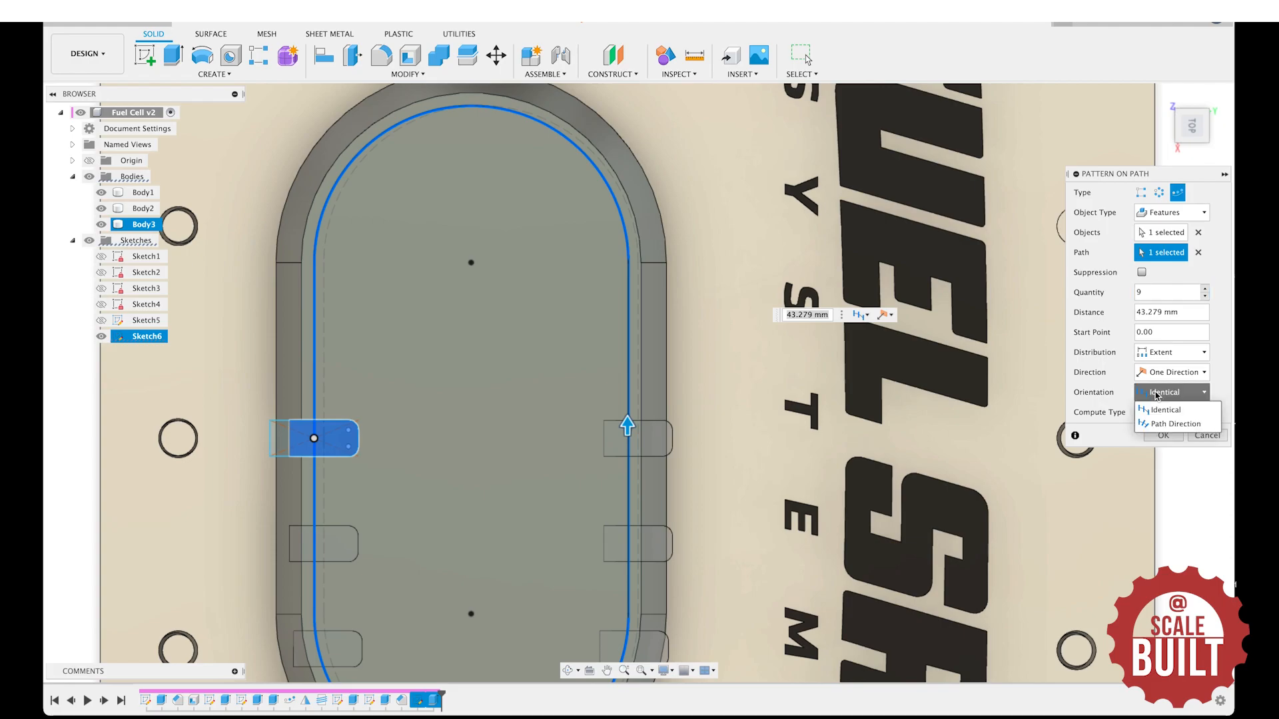
click(1171, 425)
scroll(385, 519, down, 4)
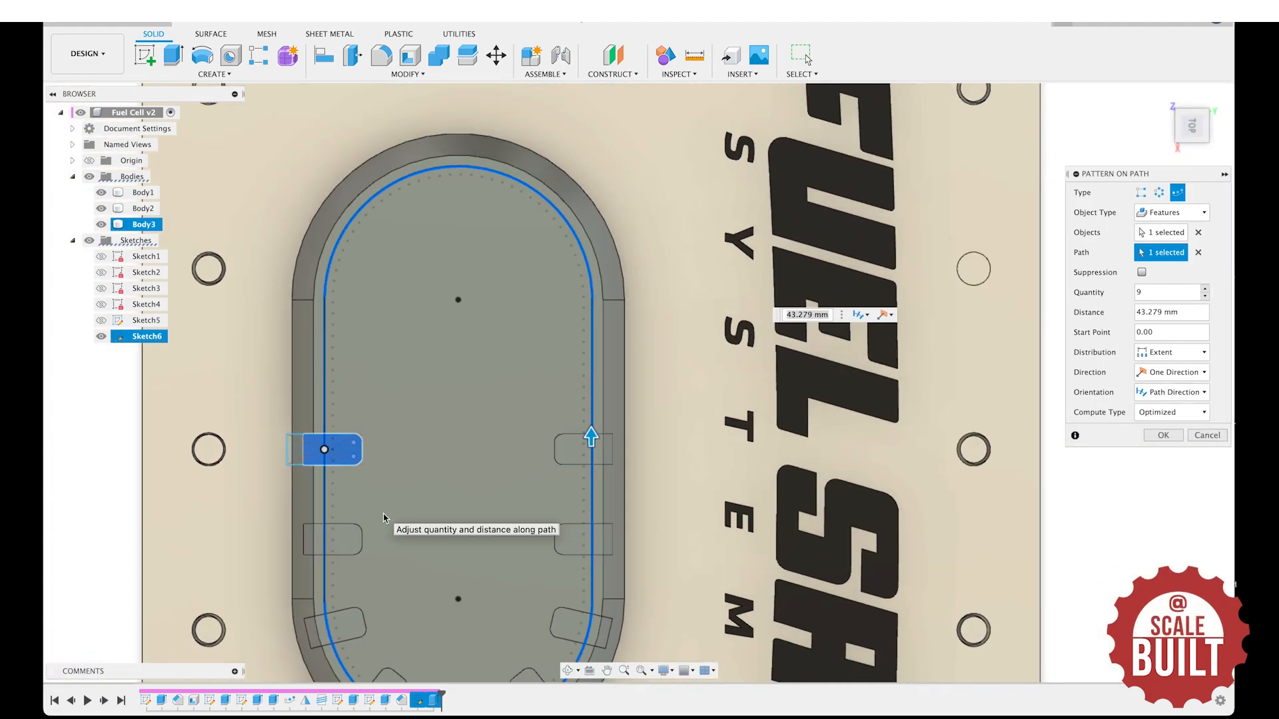
scroll(408, 653, up, 2)
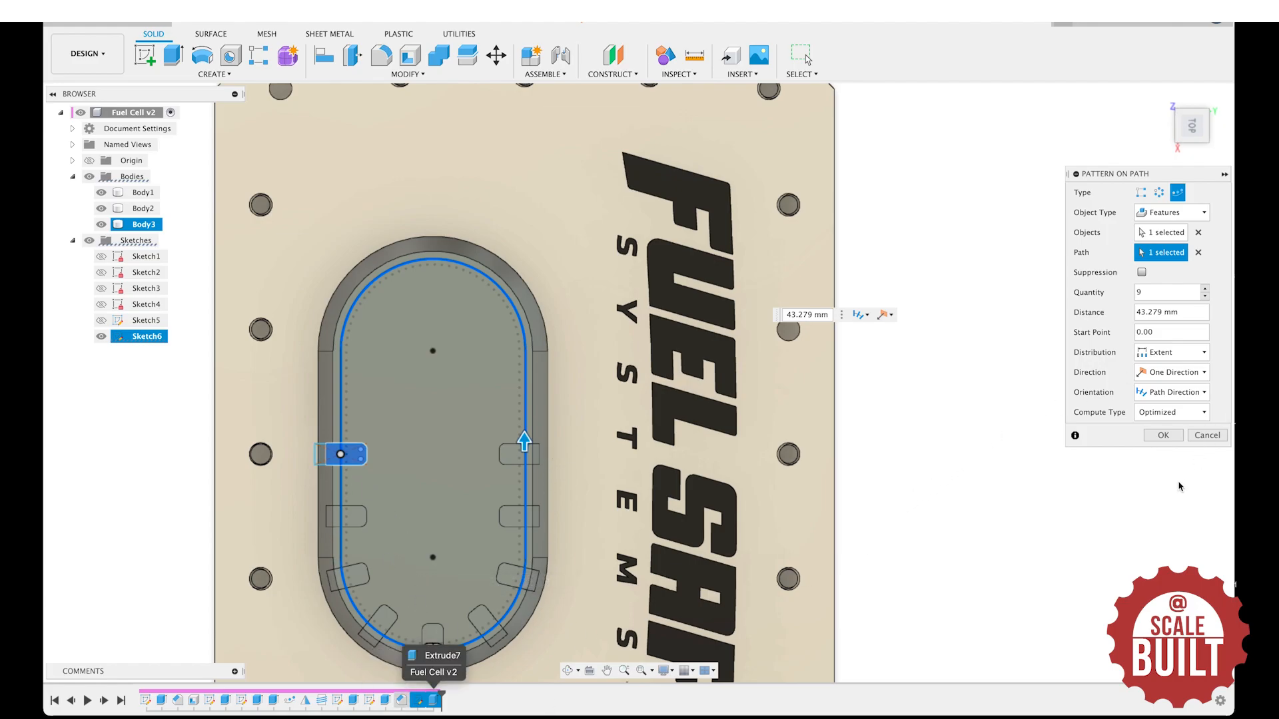
click(1163, 436)
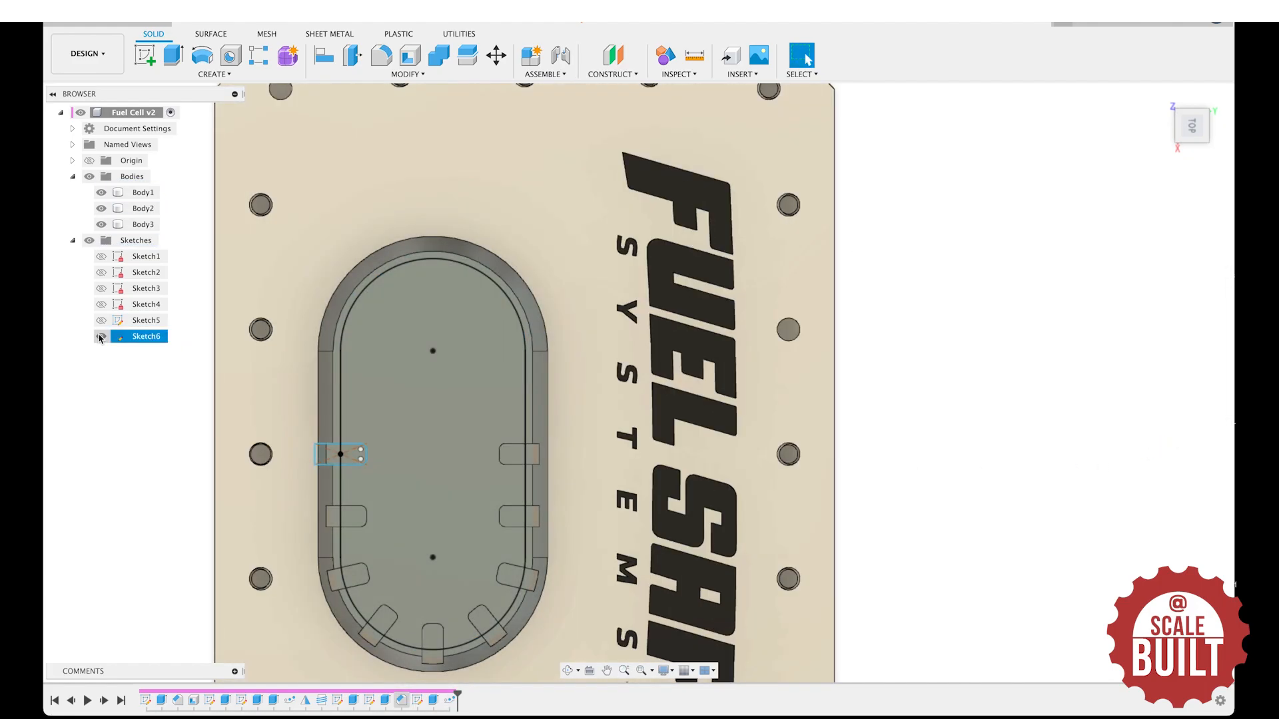
click(102, 337)
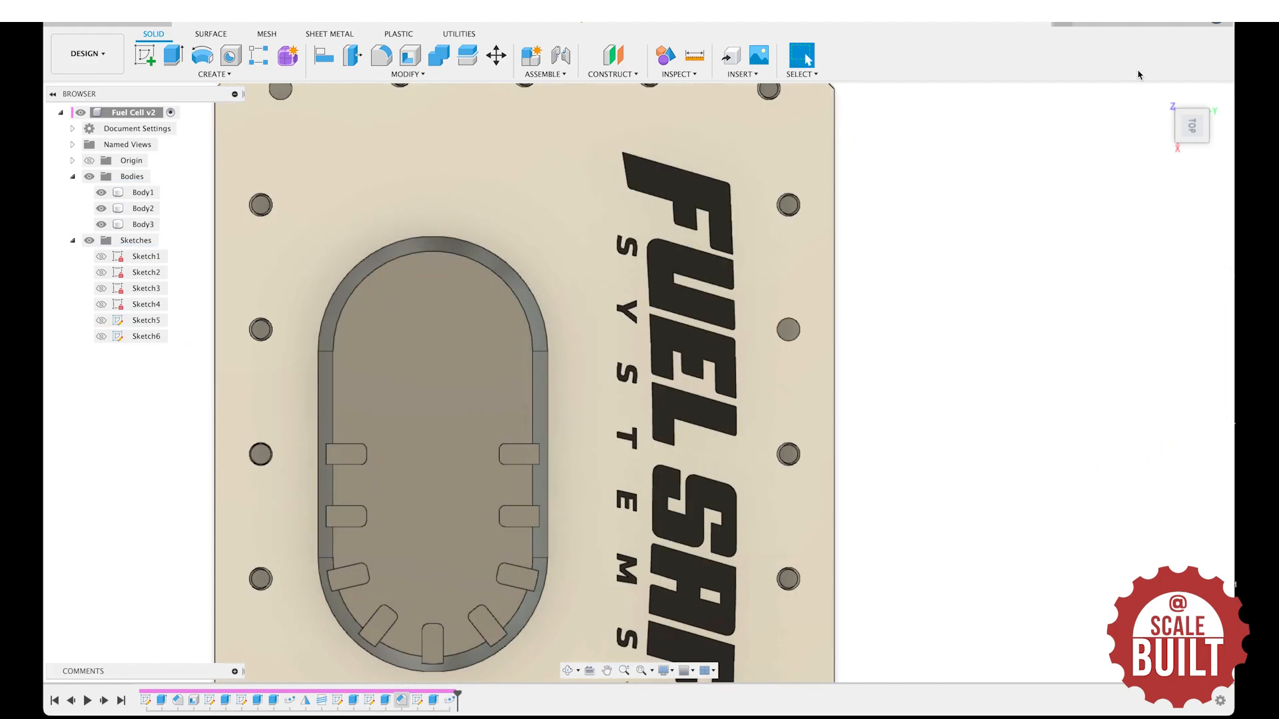
Mirror the notch pattern across the origin plane that crosses the middle of the plate's length.
drag(1194, 125, 1121, 89)
click(142, 224)
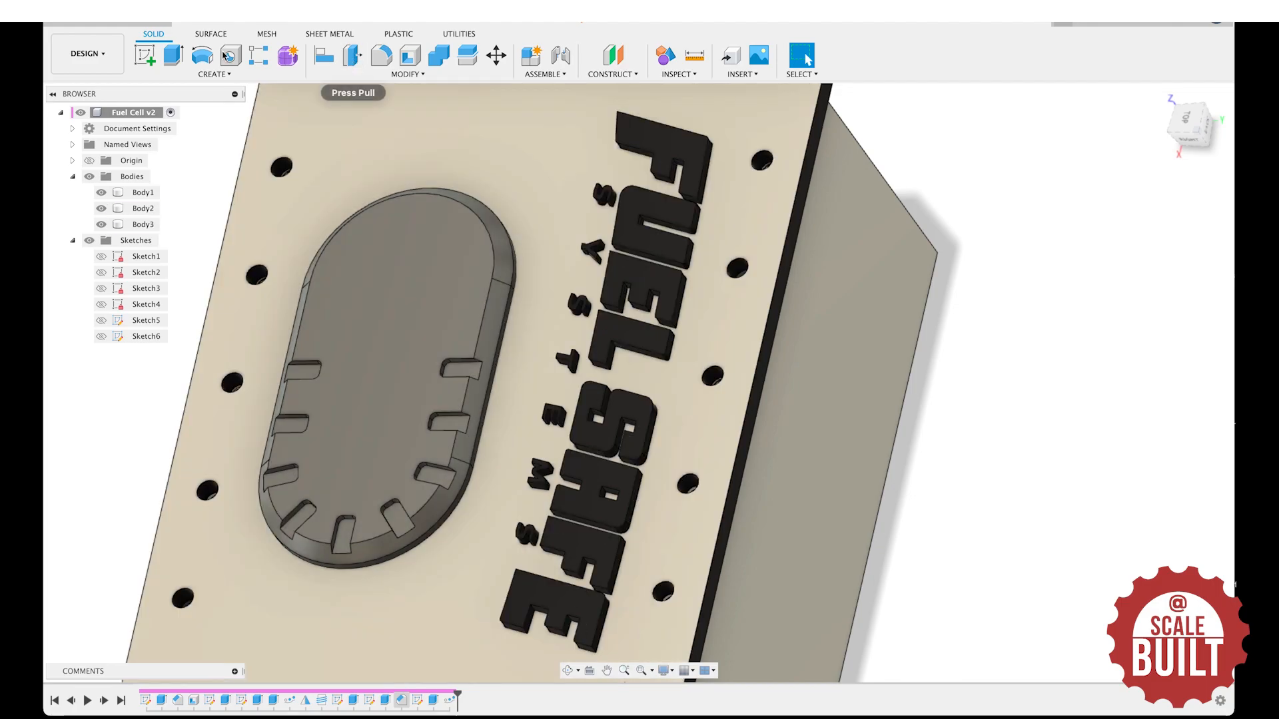
click(213, 74)
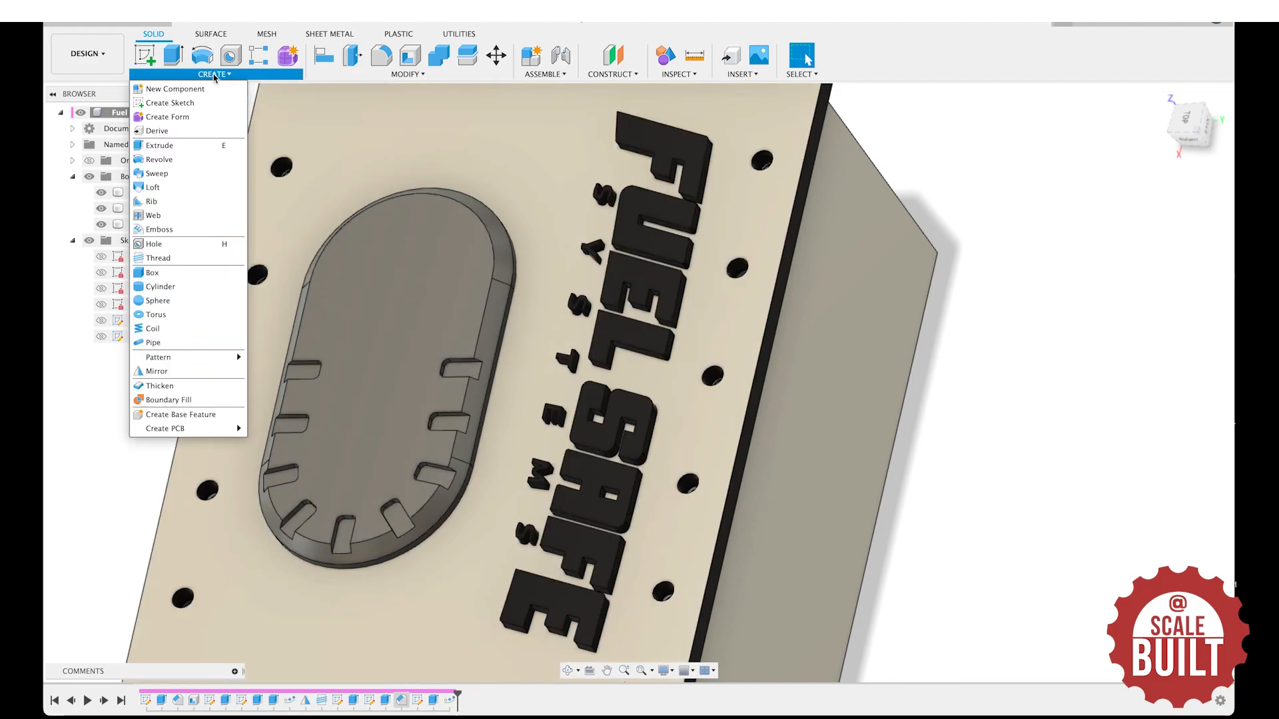
click(157, 372)
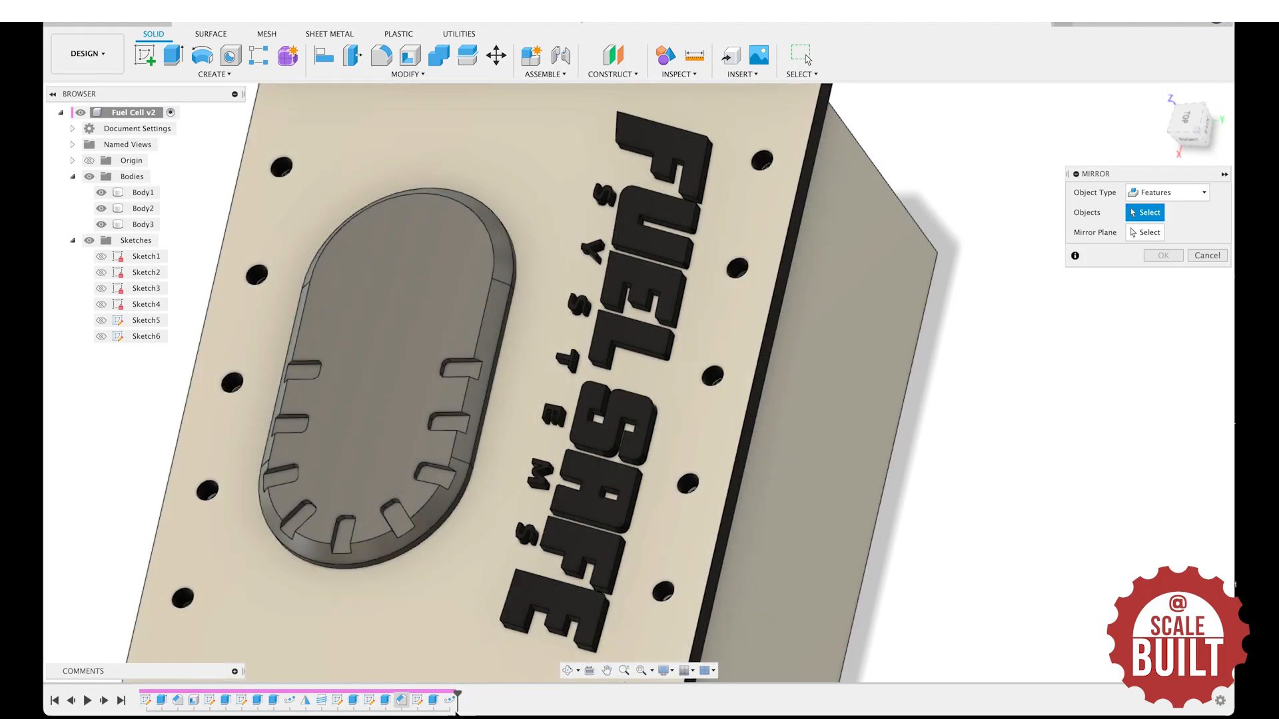
click(450, 700)
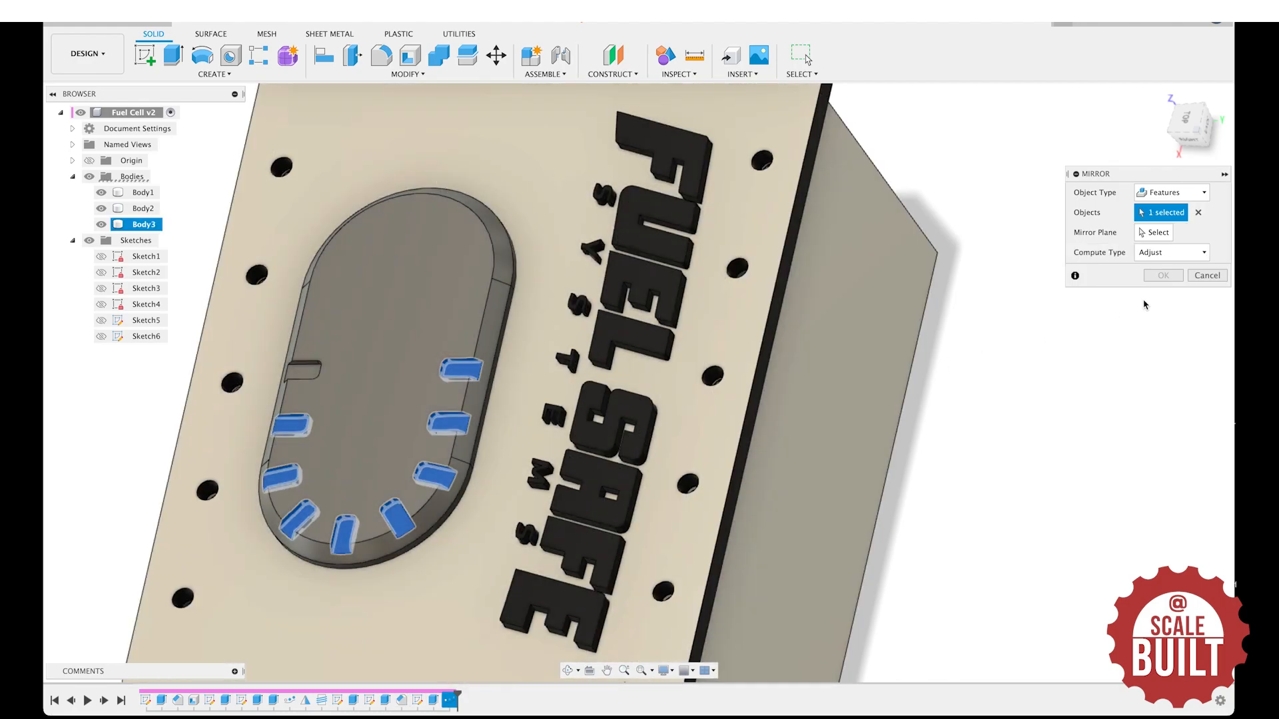
click(516, 373)
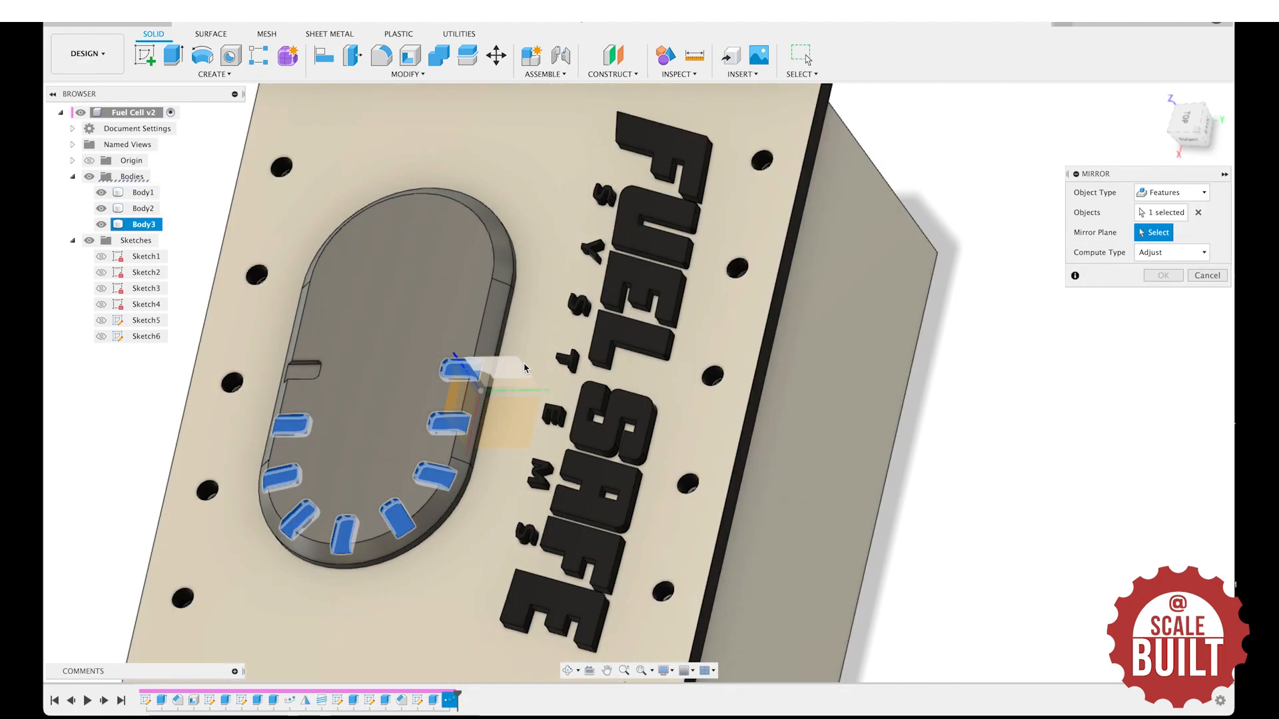
click(1163, 275)
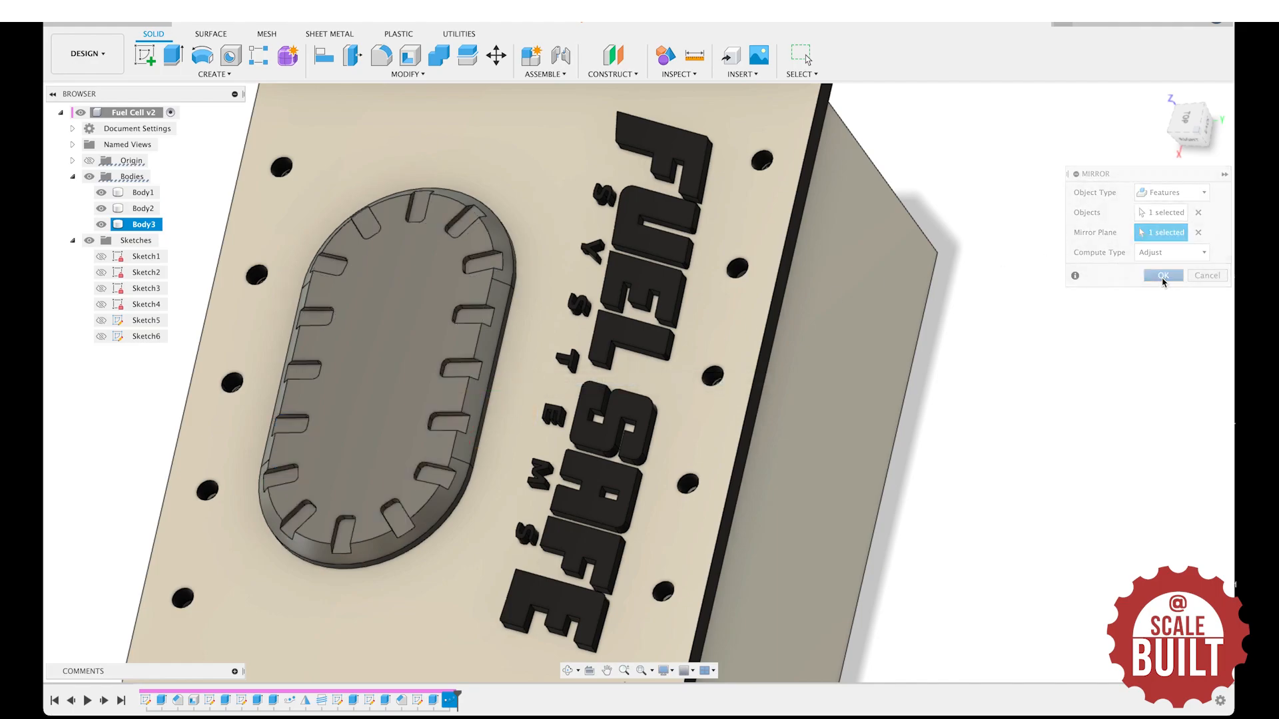
click(1164, 97)
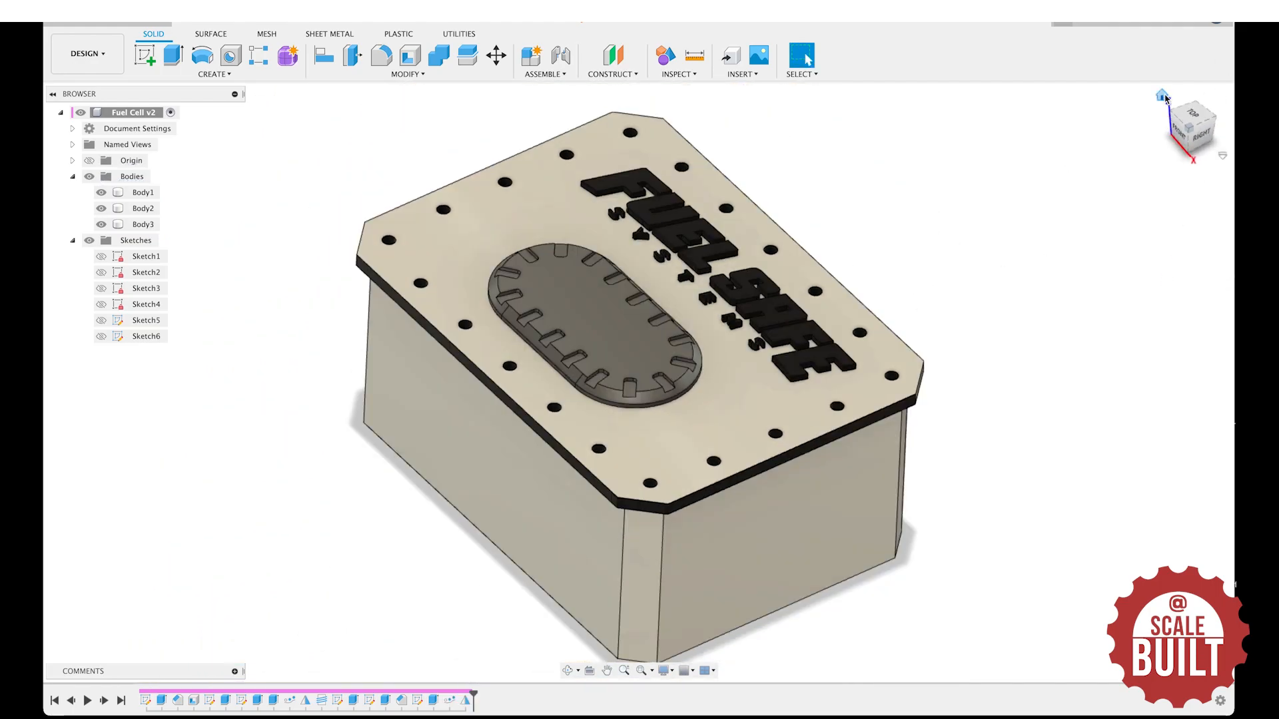
Start a sketch on the oval plate's top face in an upright top view, with Sketch6 shown.
click(1193, 116)
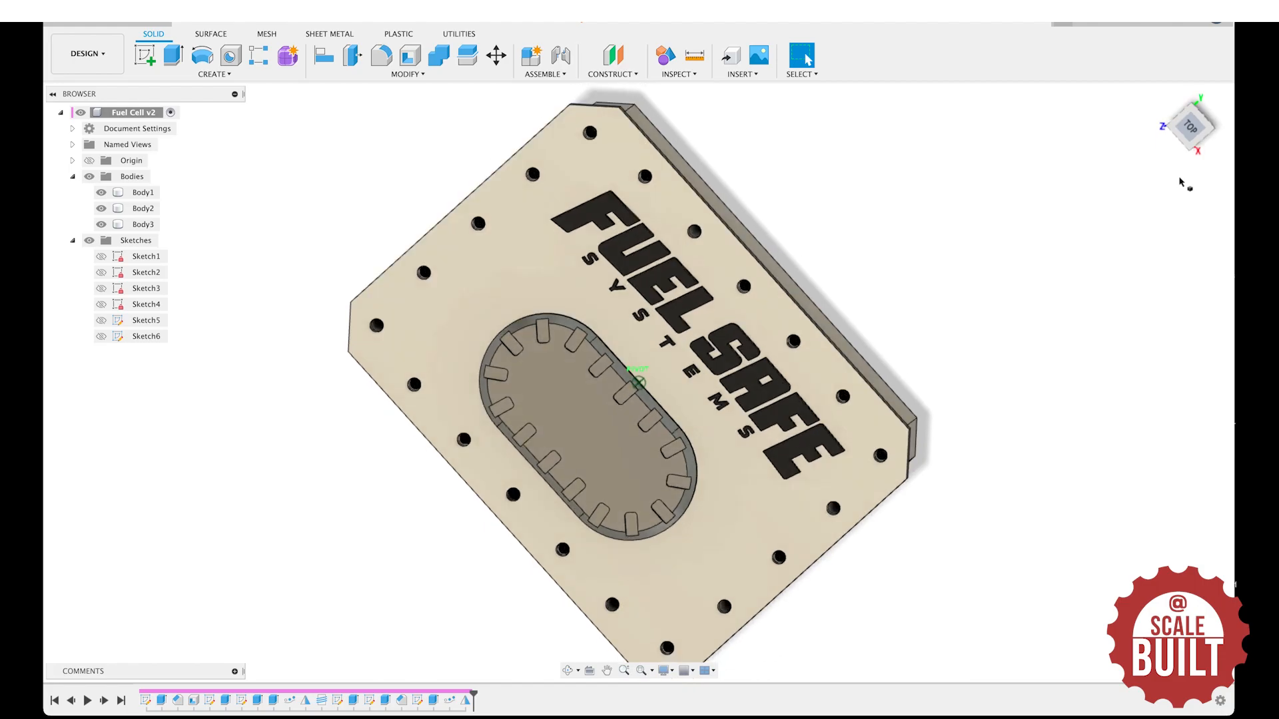
click(1188, 135)
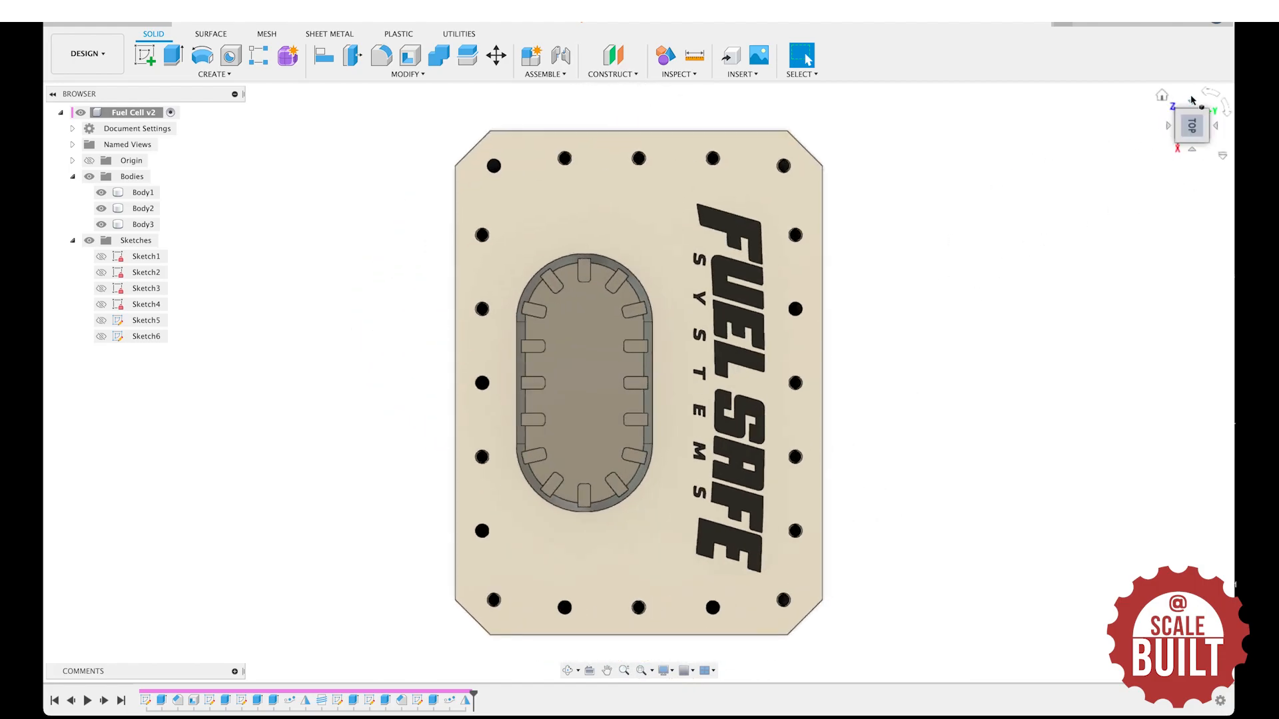
click(1207, 95)
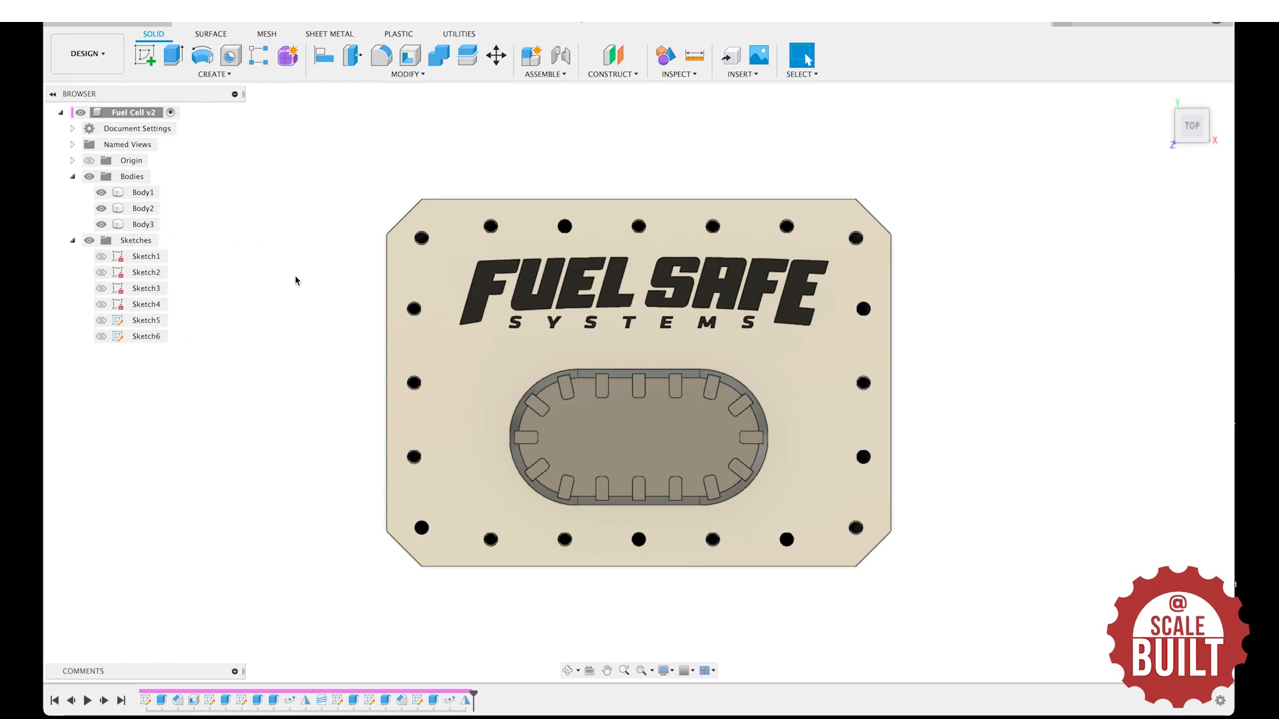
click(146, 53)
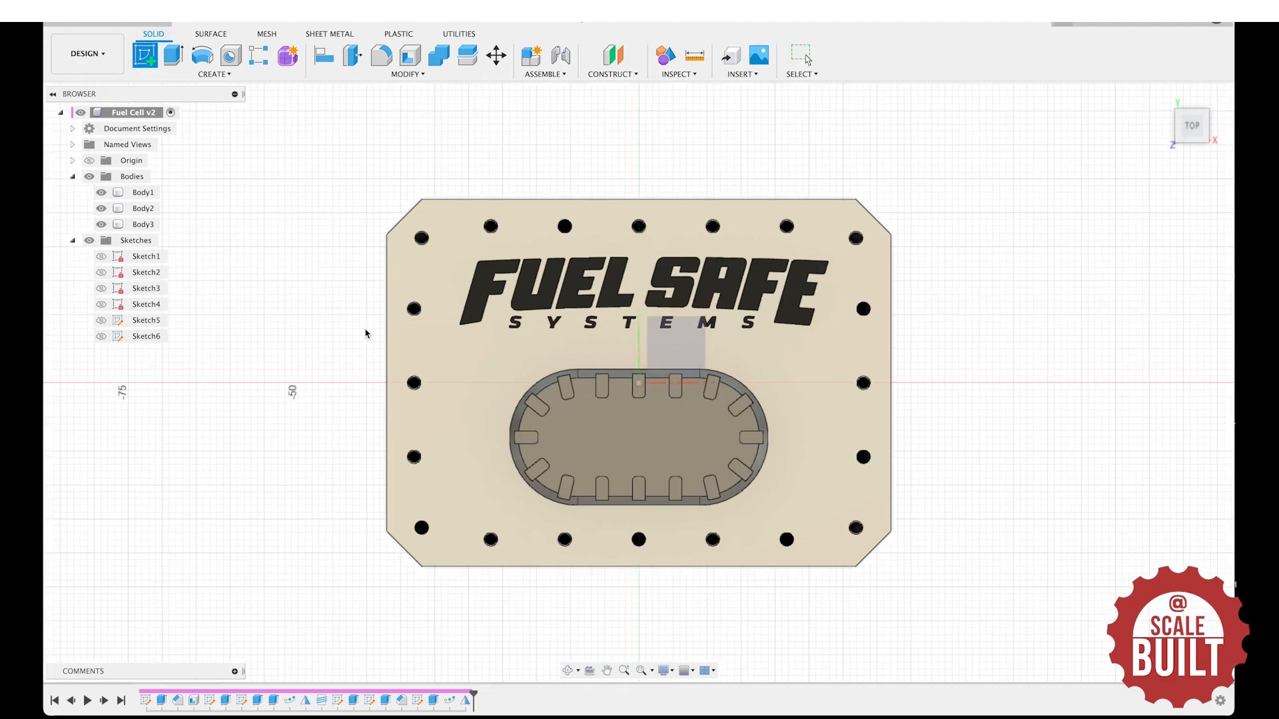
click(615, 441)
scroll(661, 513, up, 10)
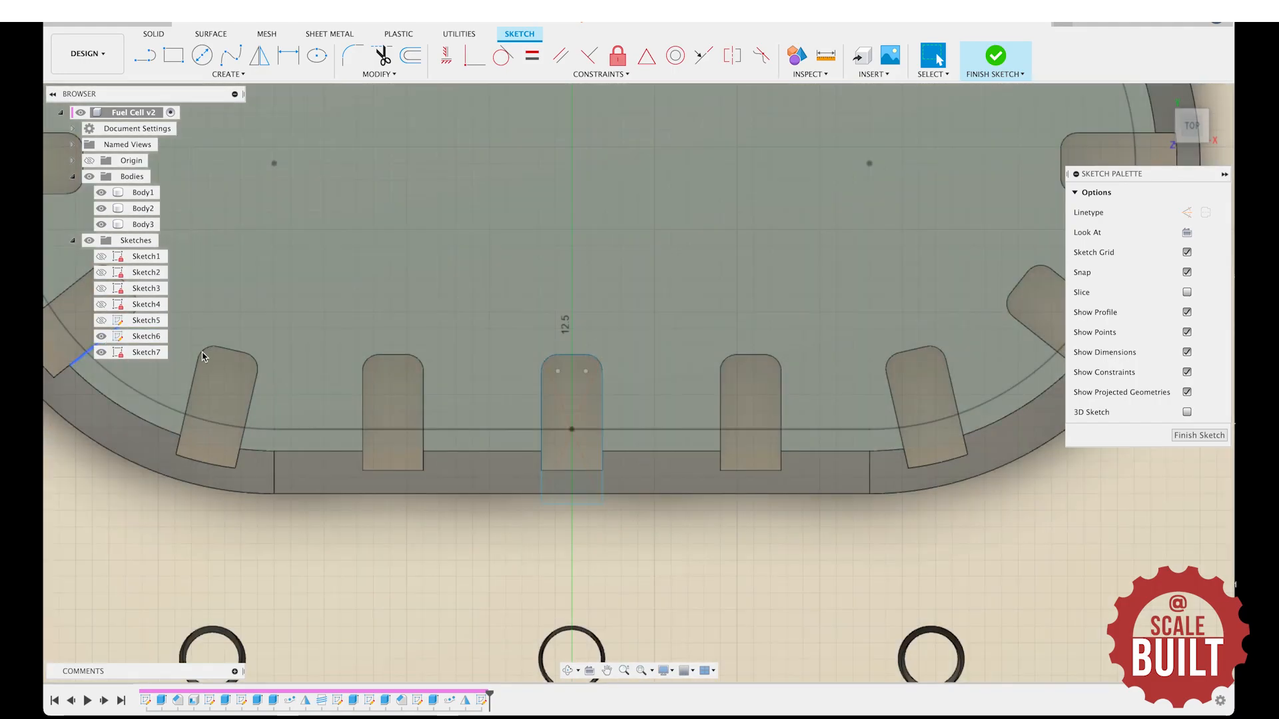
Project all four segments of Sketch6's offset outline into the new sketch.
key(p)
click(578, 430)
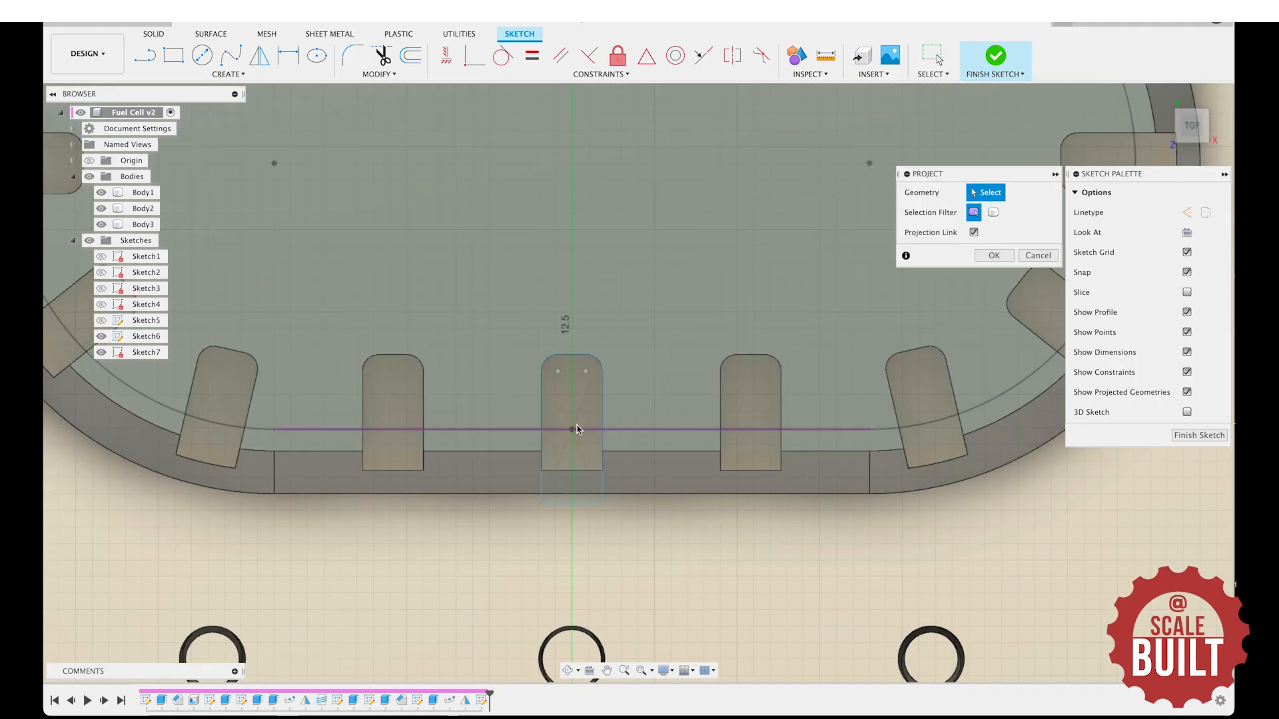
click(600, 430)
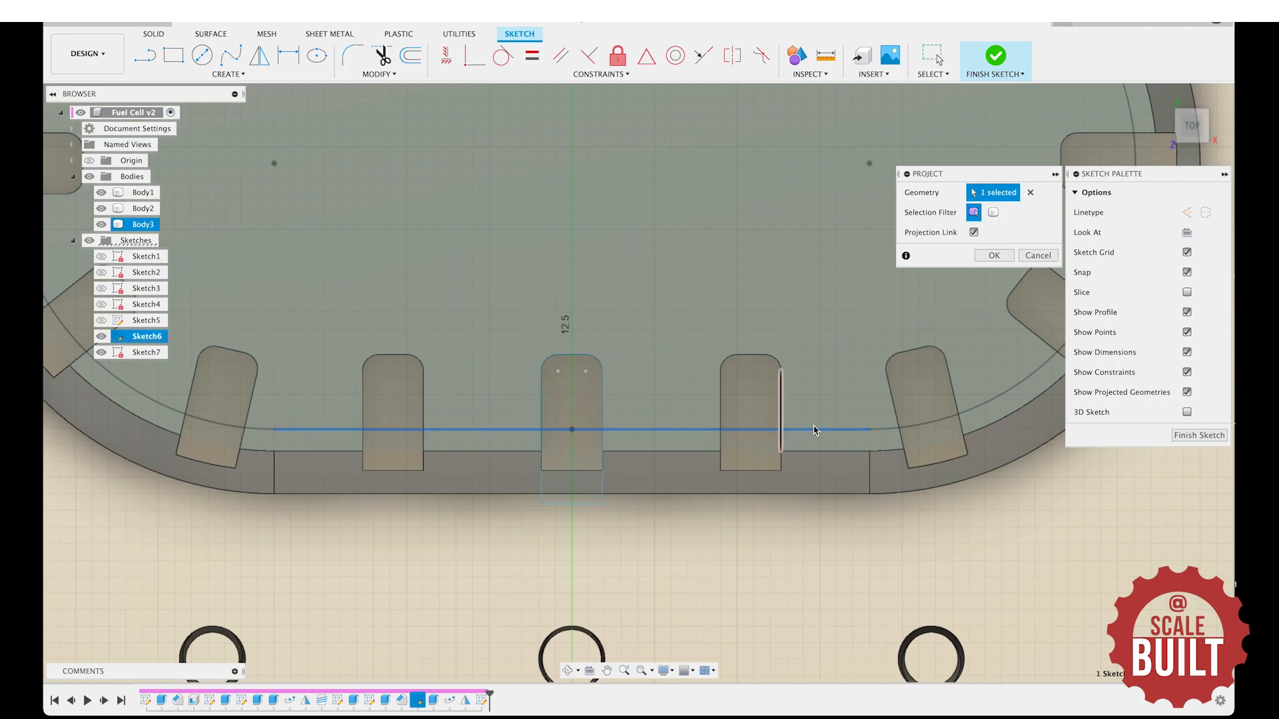
click(934, 421)
scroll(980, 365, down, 4)
scroll(990, 338, down, 3)
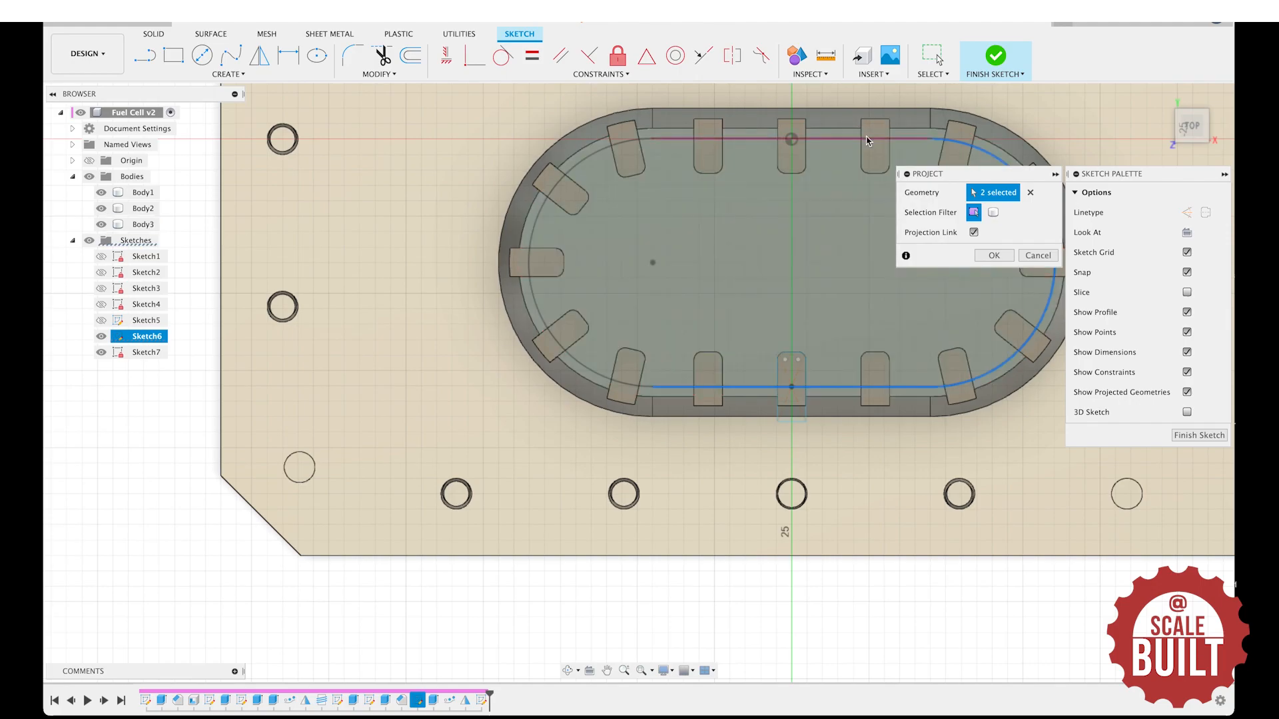
click(871, 141)
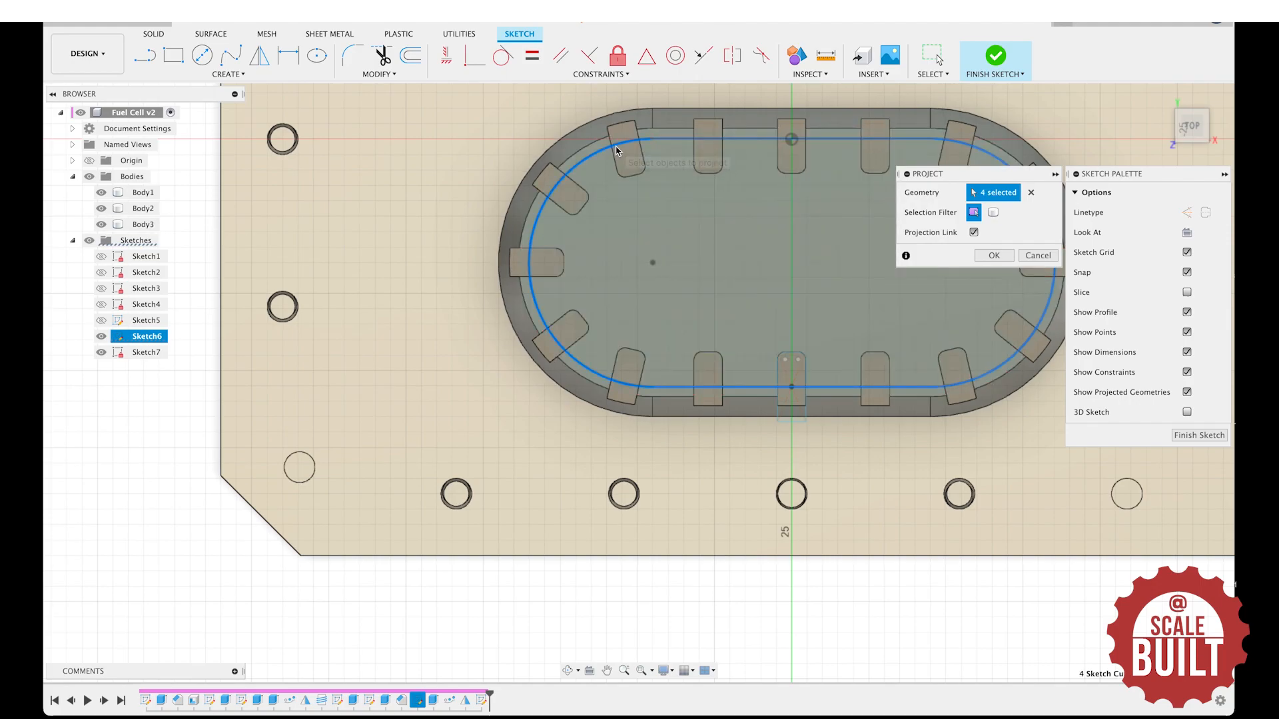
click(994, 256)
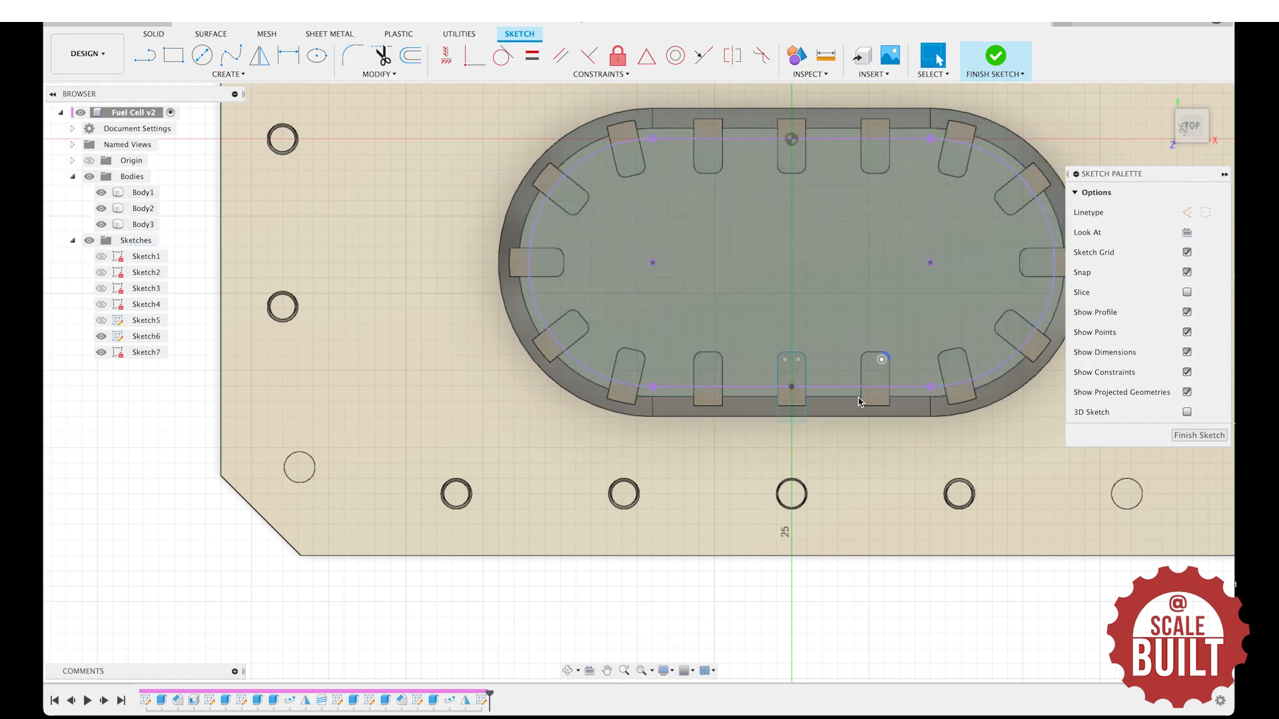
Sketch an inscribed hexagon of about 0.74 mm radius, centred on the projected outline in the middle notch of the plate's lower straight edge.
scroll(826, 416, up, 4)
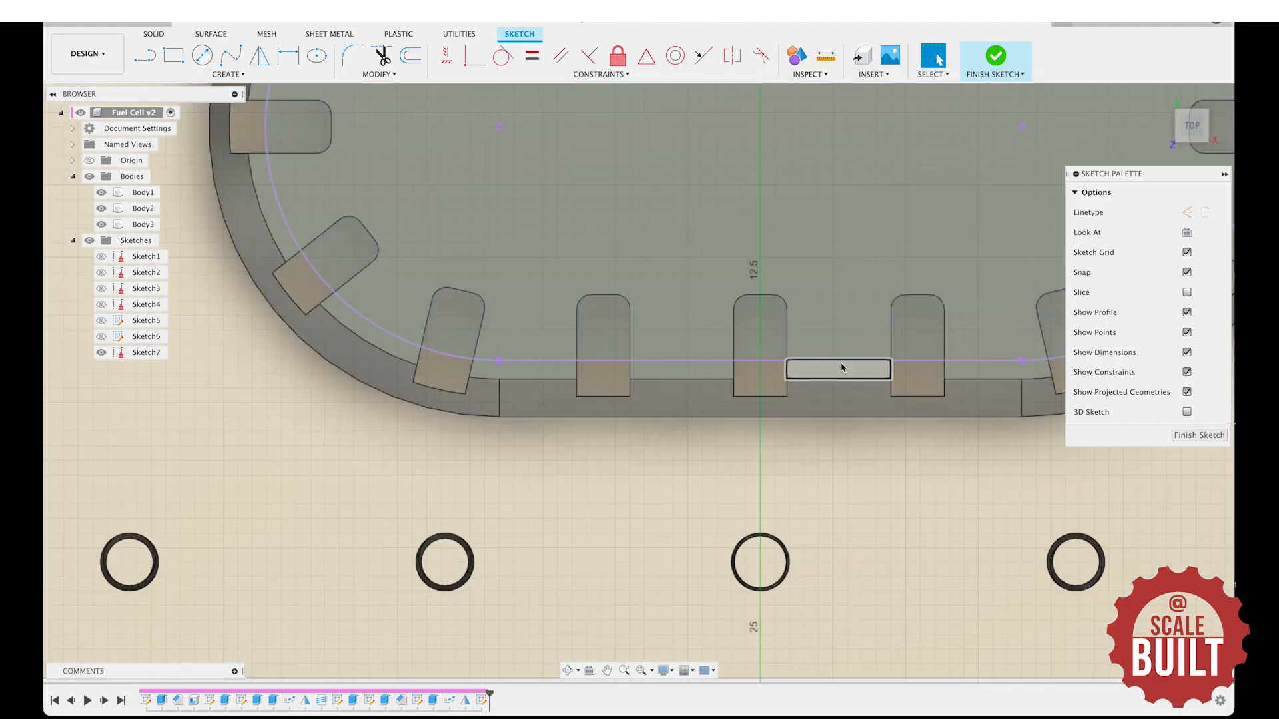
scroll(842, 367, down, 2)
key(s)
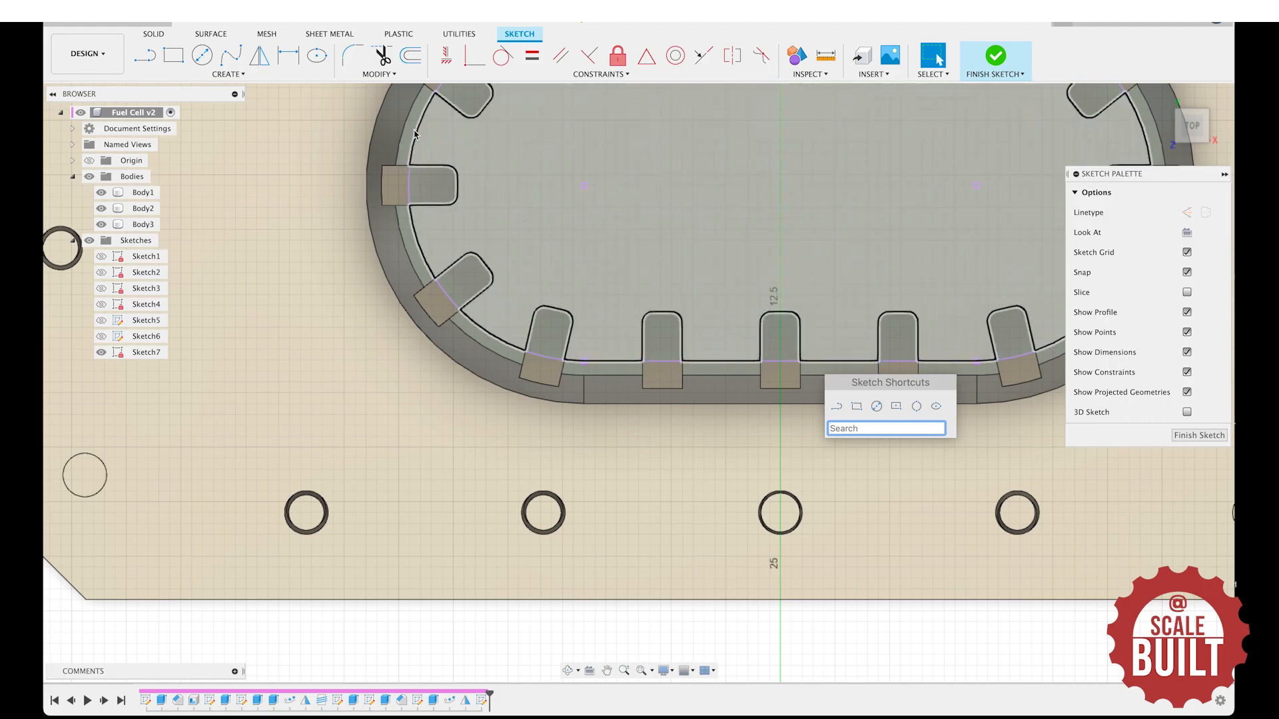
key(Escape)
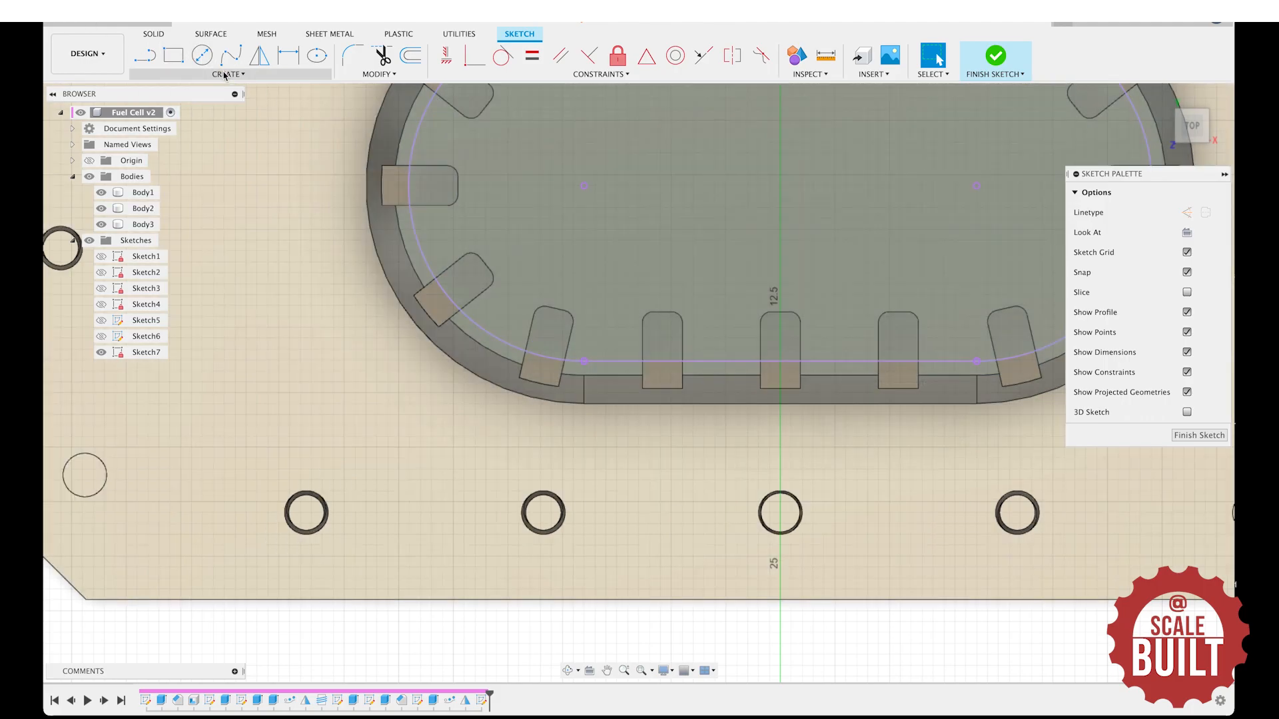
click(224, 75)
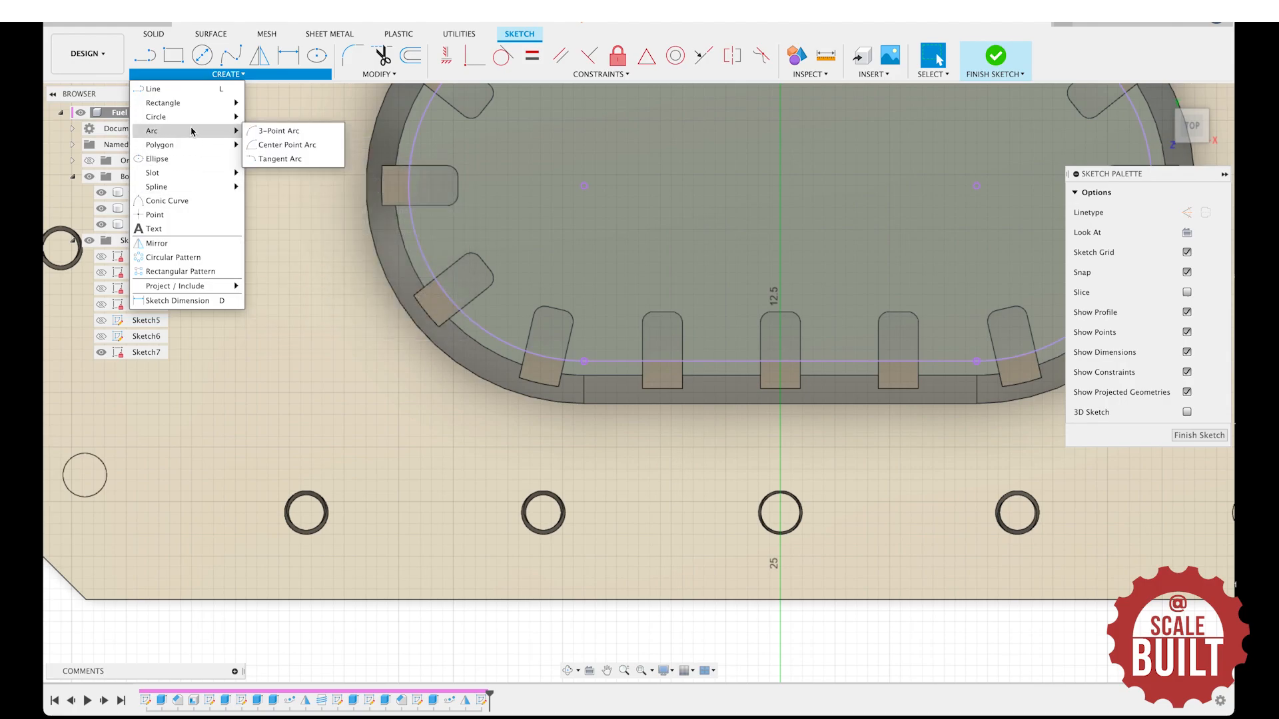
mouse_move(193, 145)
click(287, 158)
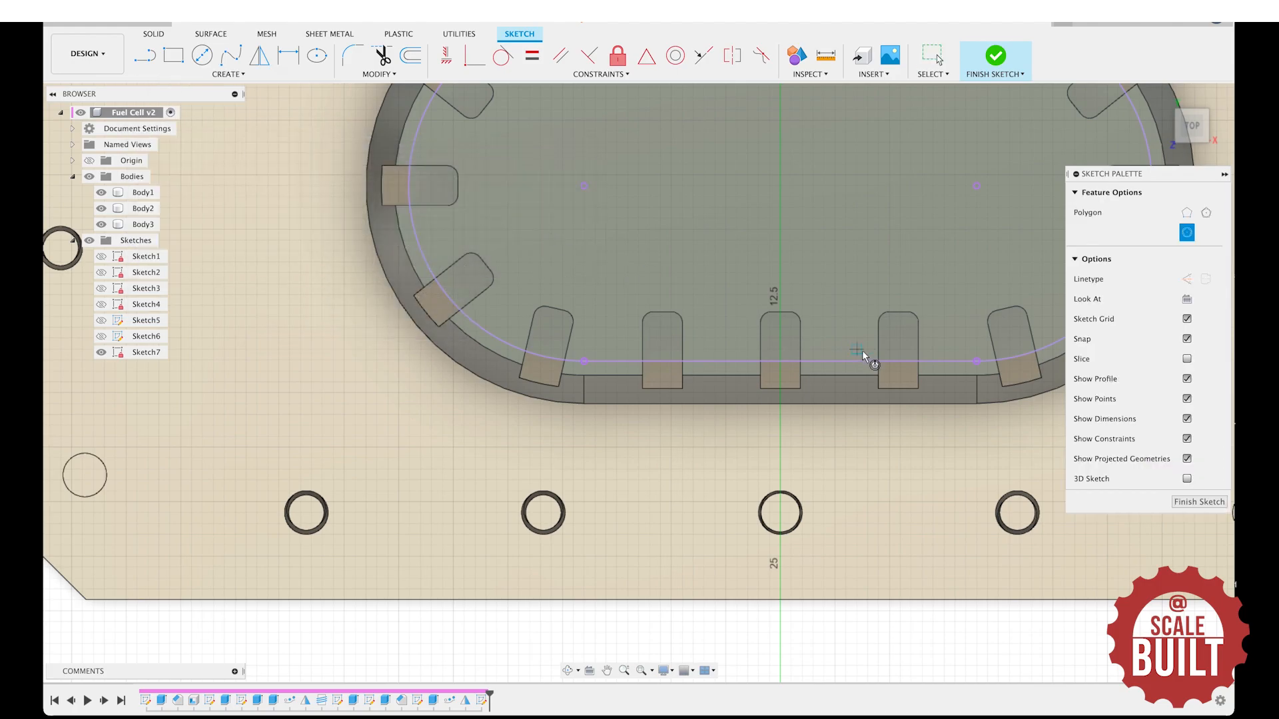
scroll(862, 350, up, 5)
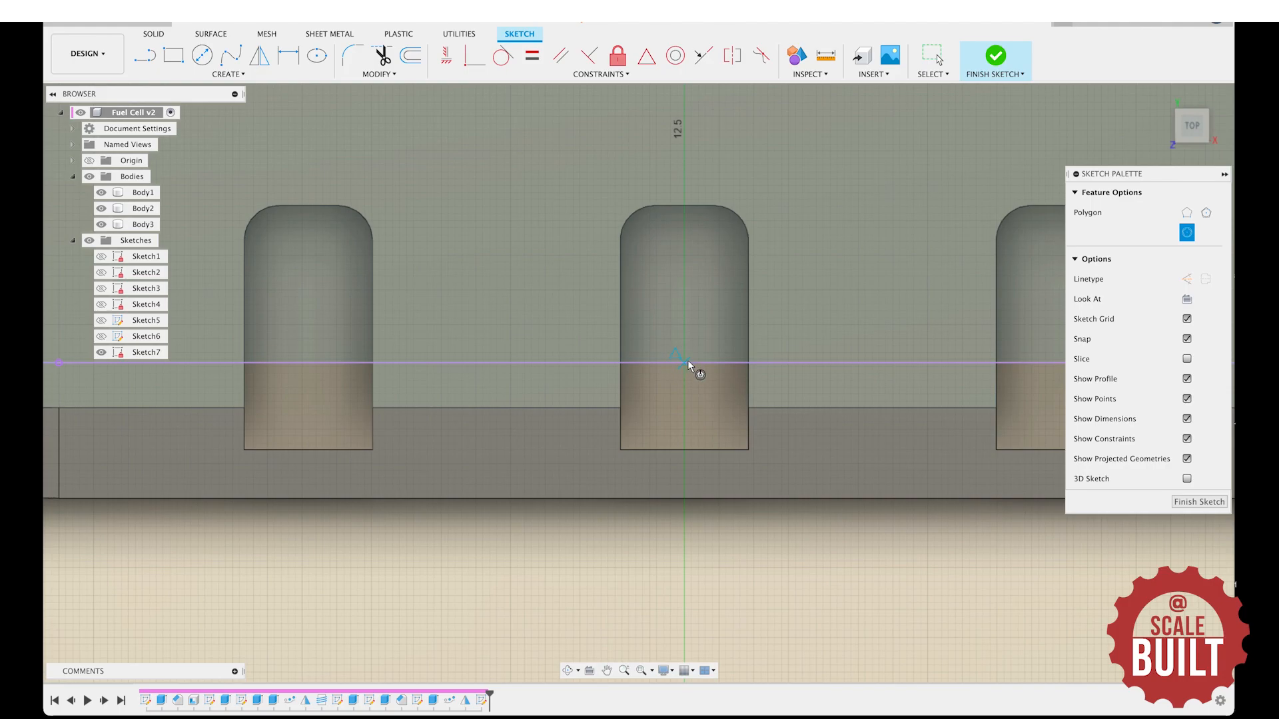
click(685, 361)
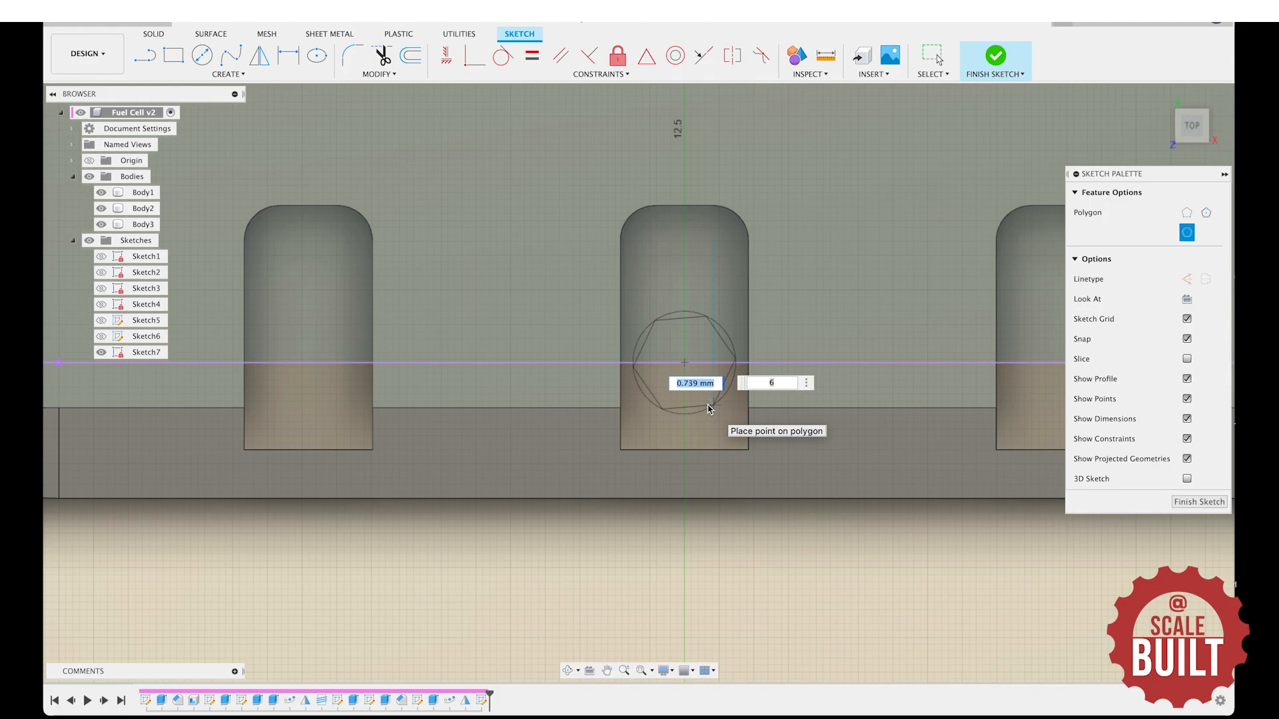
click(708, 405)
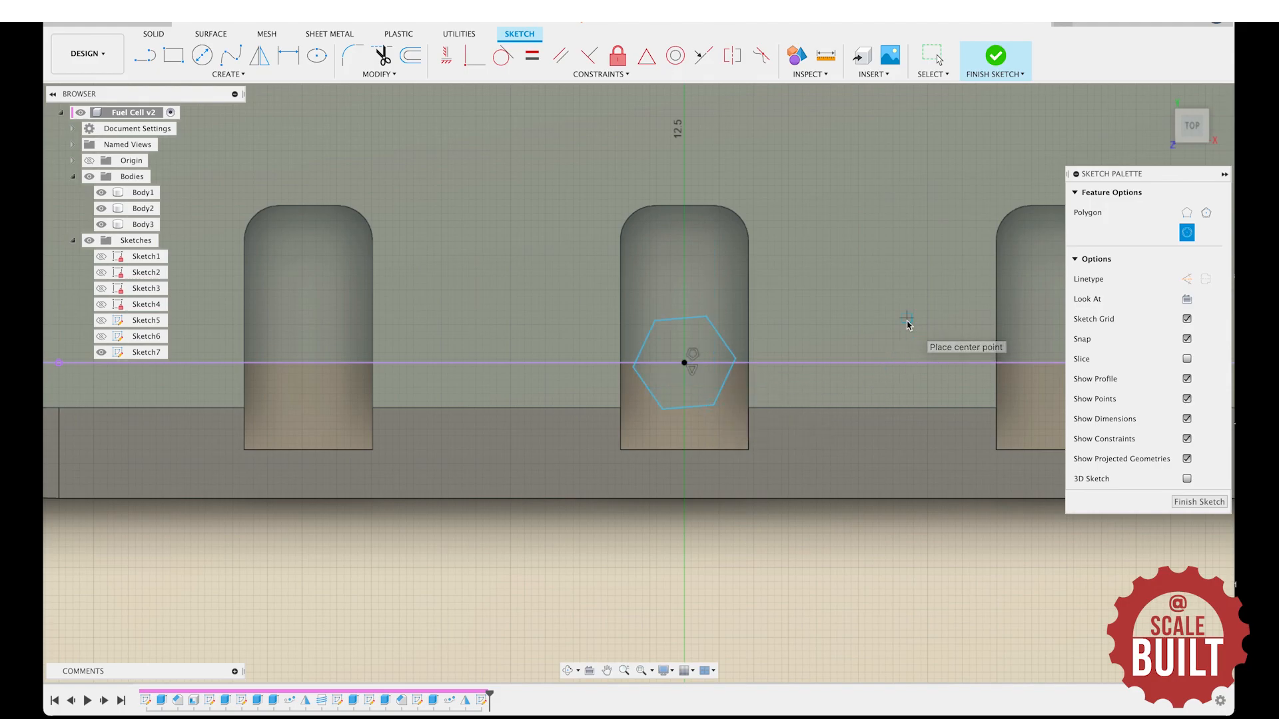
Extrude both halves of the hexagon 0.50 mm upward from the plate's top face.
key(q)
scroll(771, 323, down, 3)
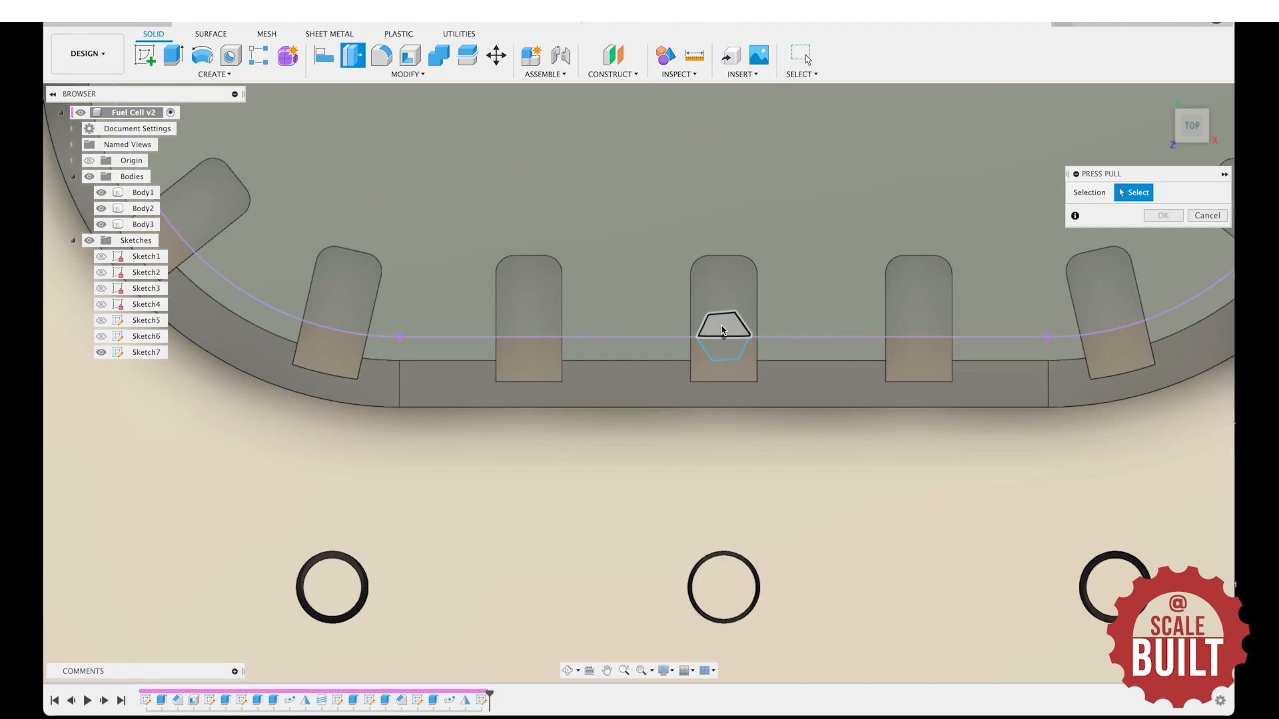
click(722, 330)
click(724, 347)
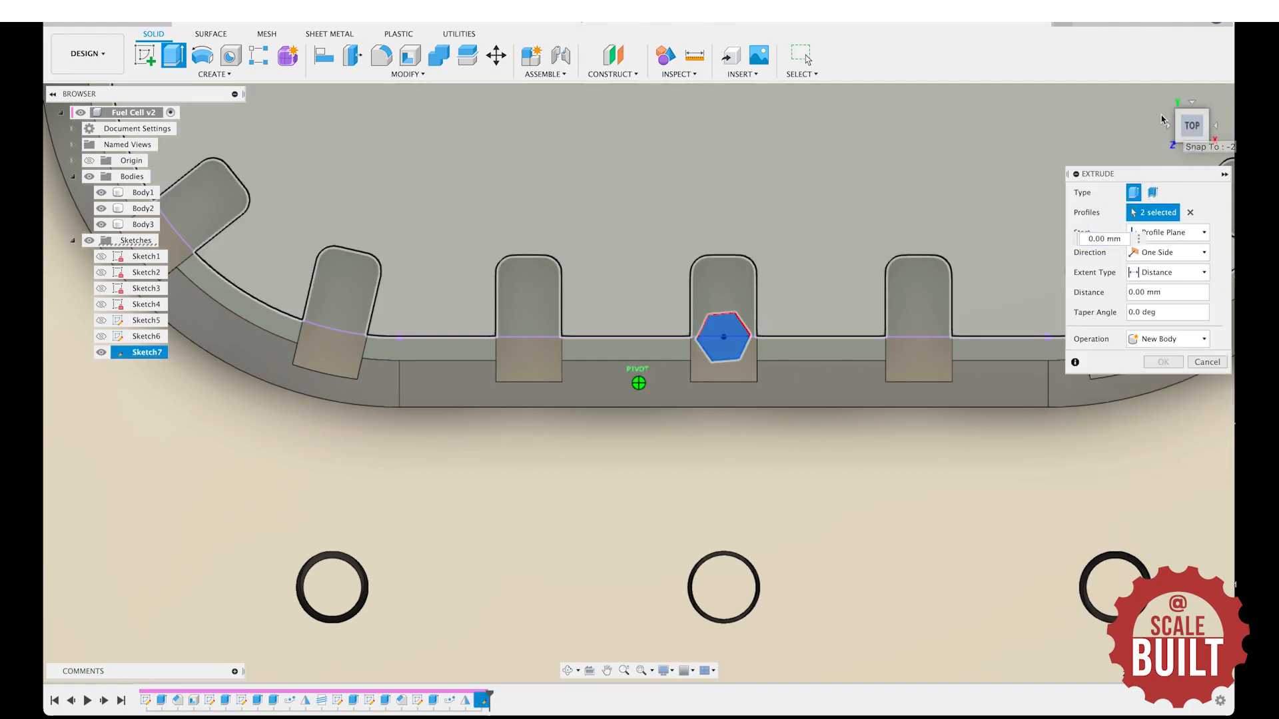
click(1167, 122)
drag(704, 328, 718, 356)
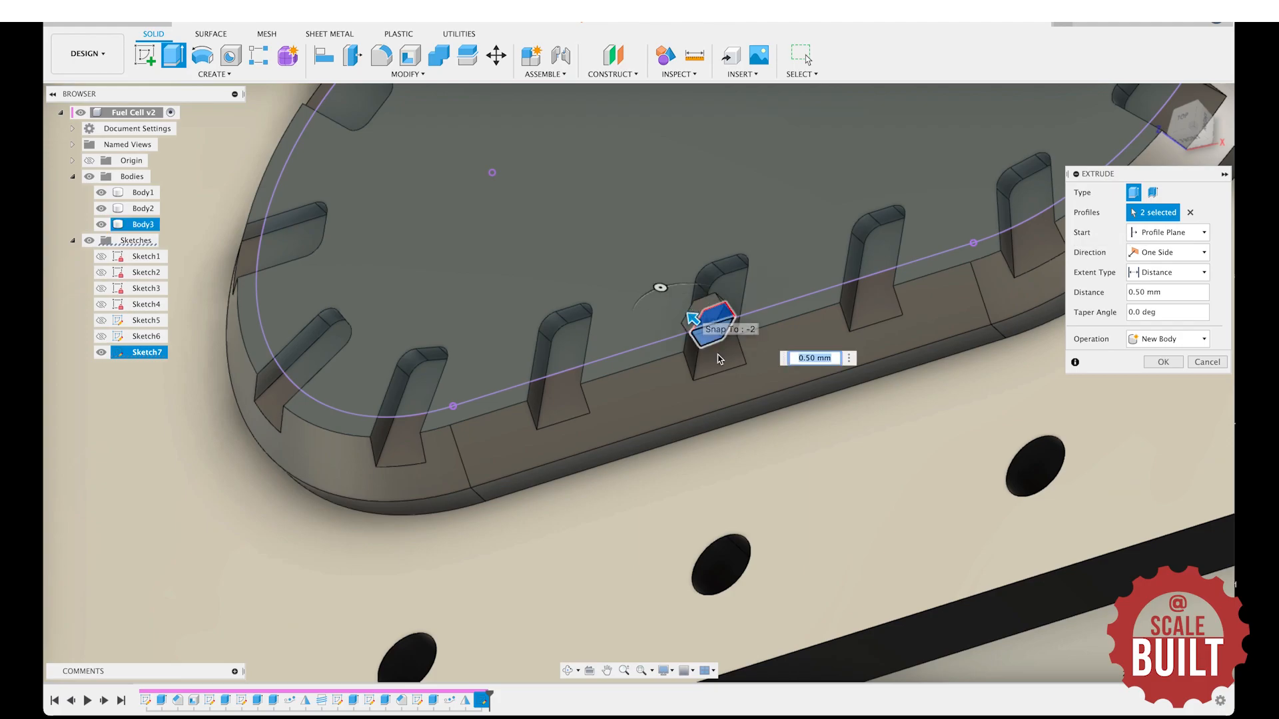
Make the hexagon's extrusion two-sided with 0.60 mm on the second side, and create it as a join.
click(1166, 254)
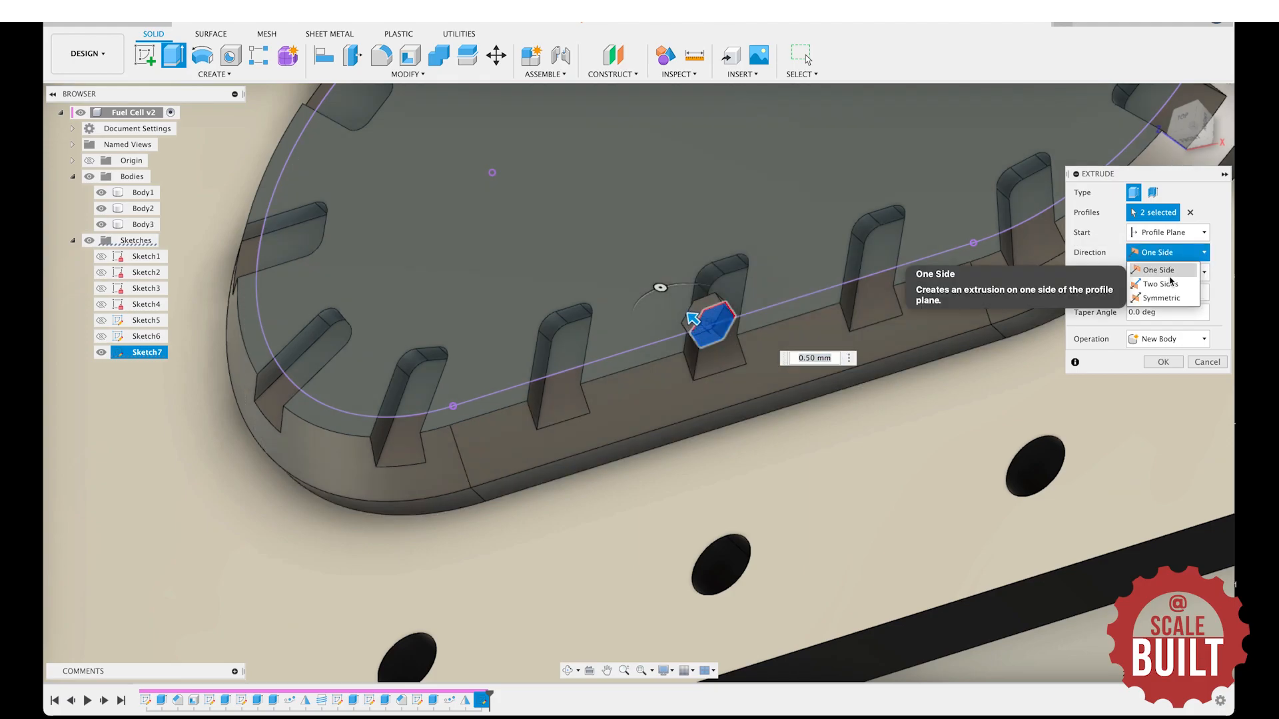
click(1163, 283)
drag(720, 344, 739, 366)
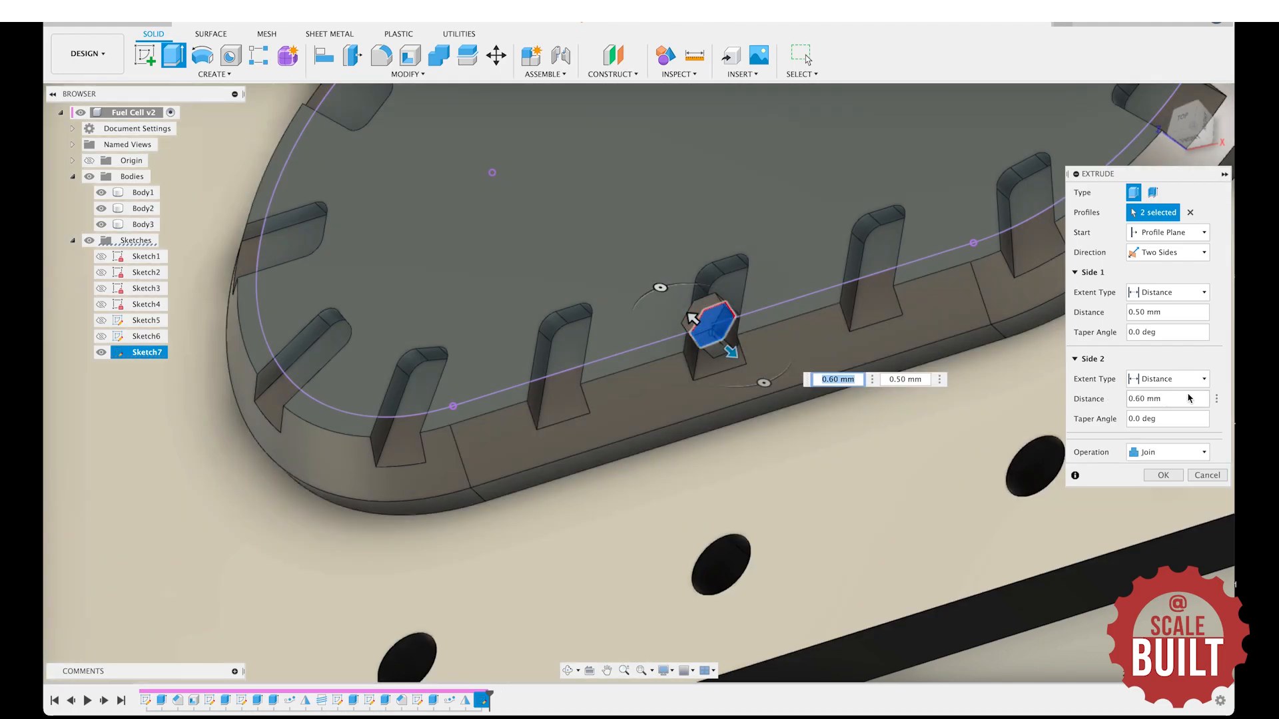
click(1164, 476)
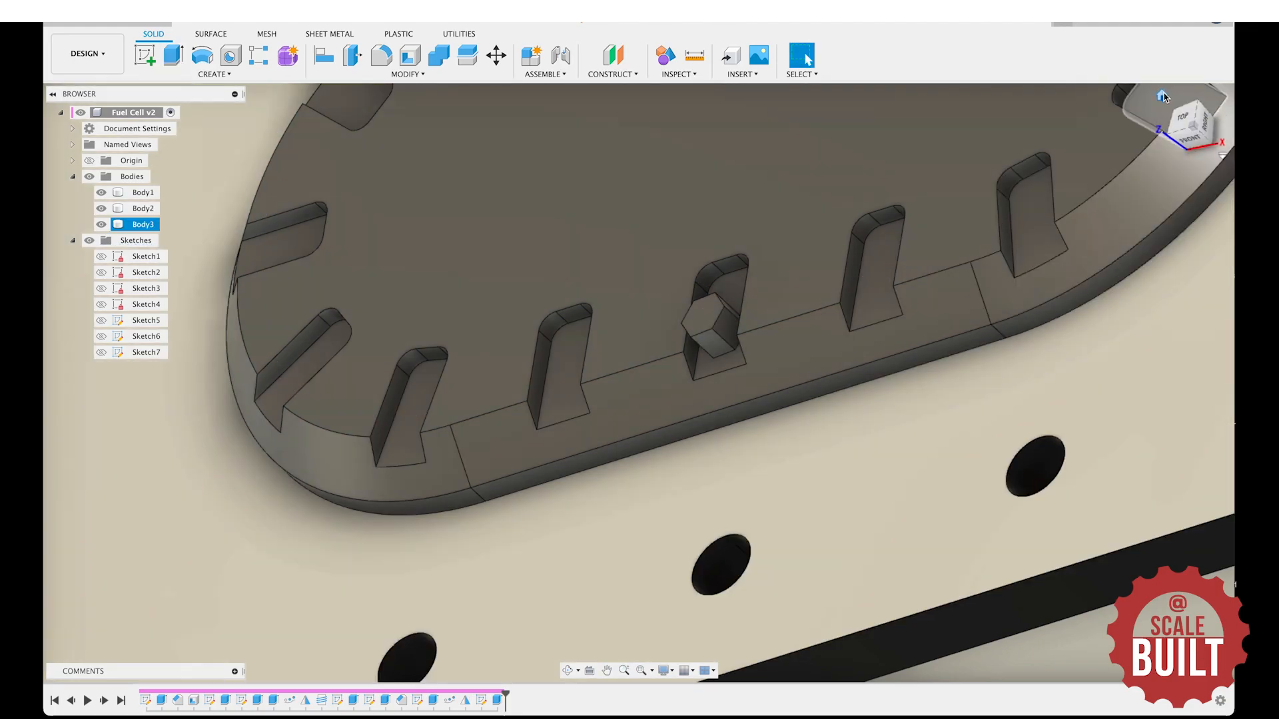
Start a Pattern on Path with the hexagon's extrusion feature as the object.
click(1163, 96)
scroll(457, 316, up, 5)
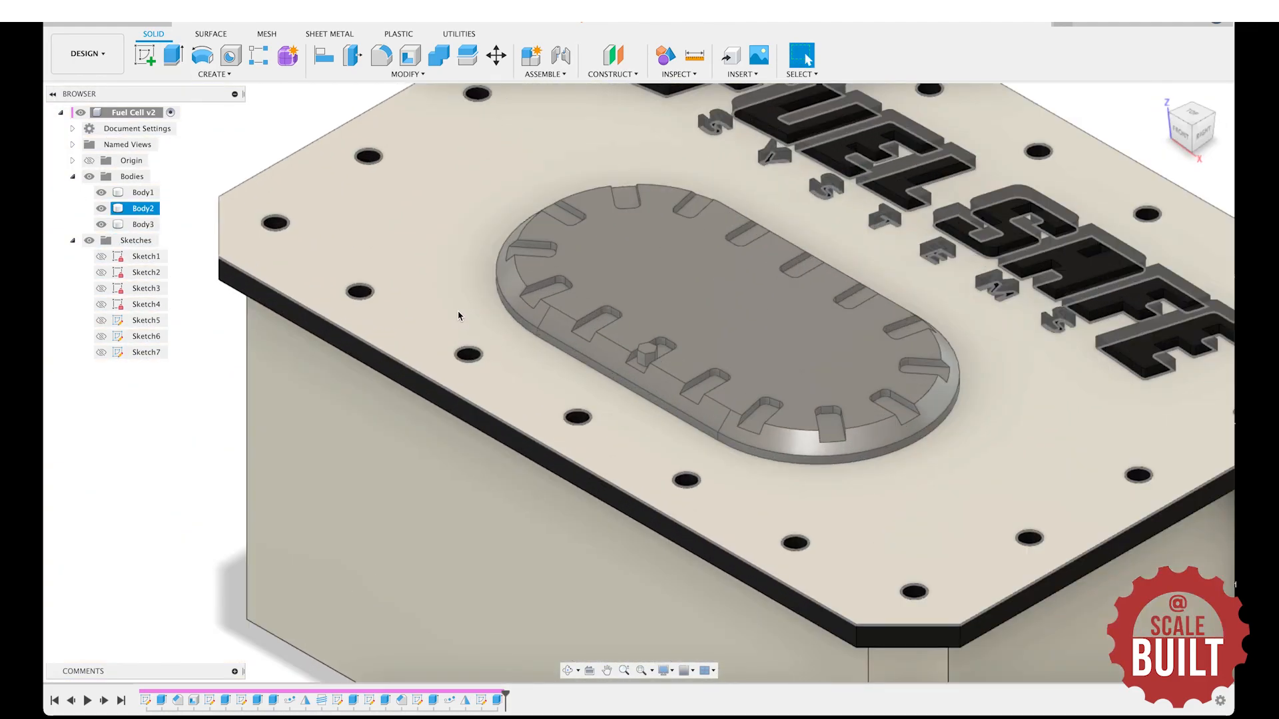
scroll(546, 311, up, 2)
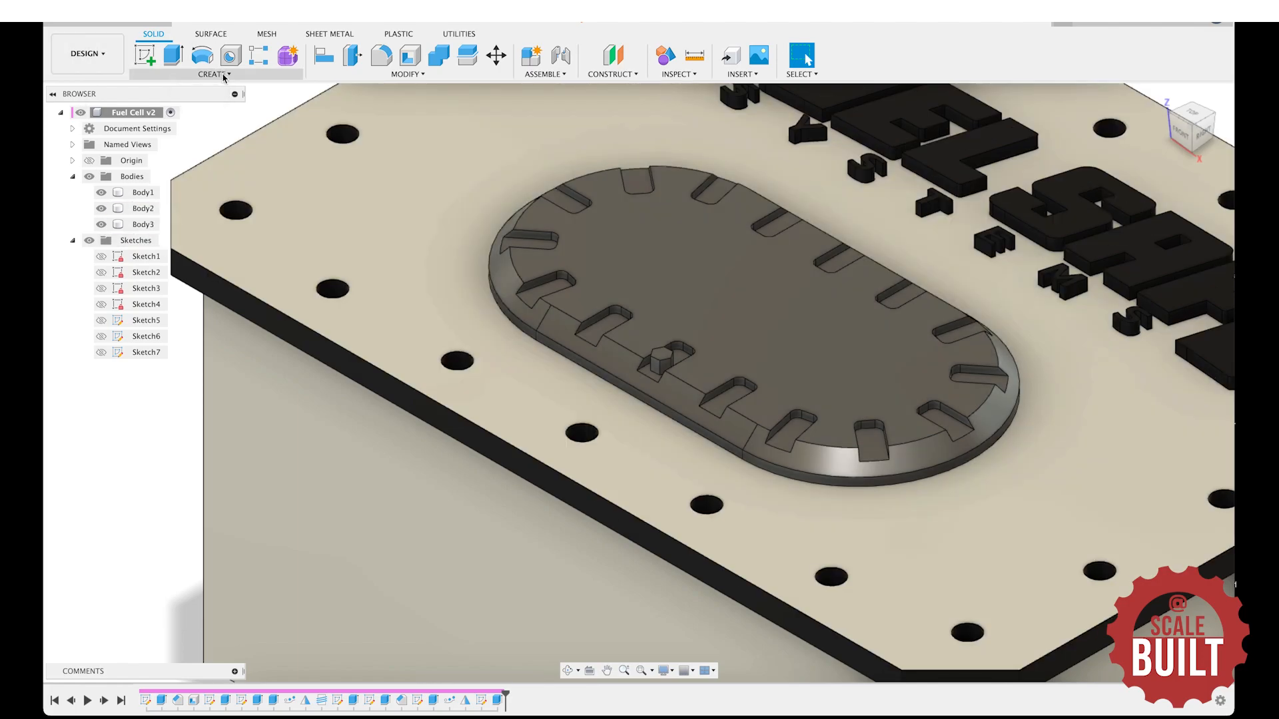
click(224, 77)
mouse_move(188, 357)
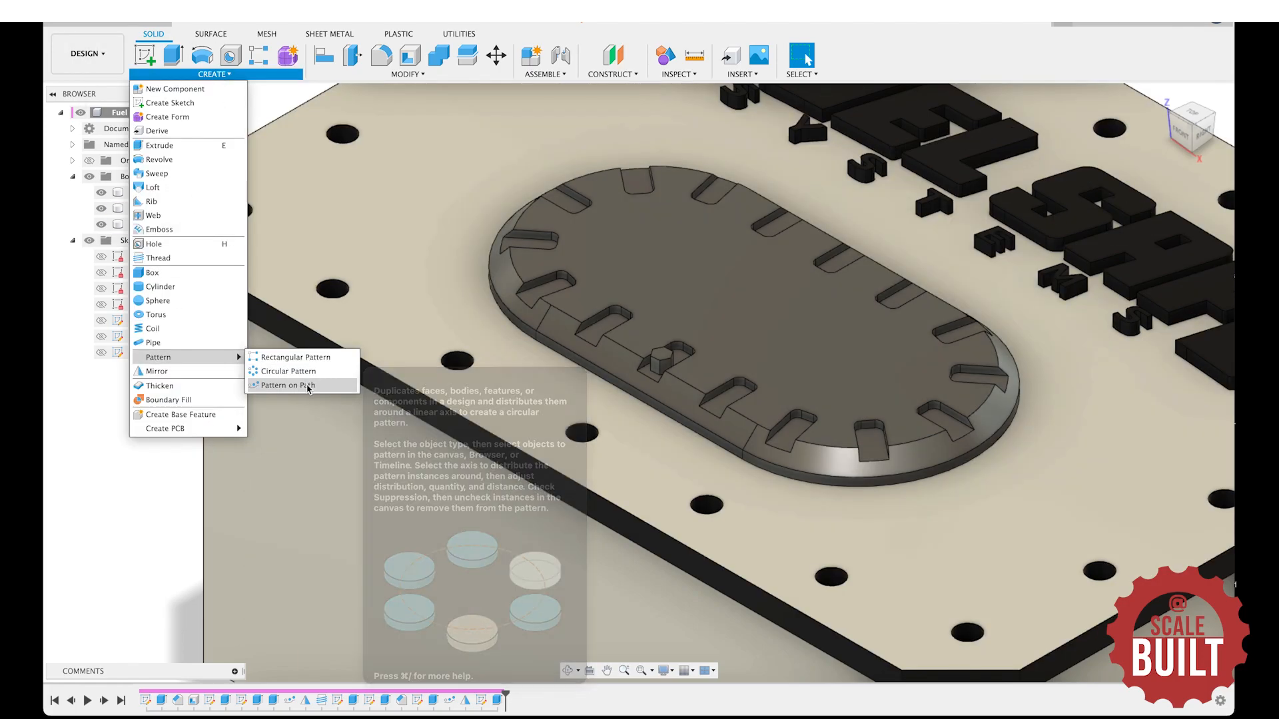
click(308, 387)
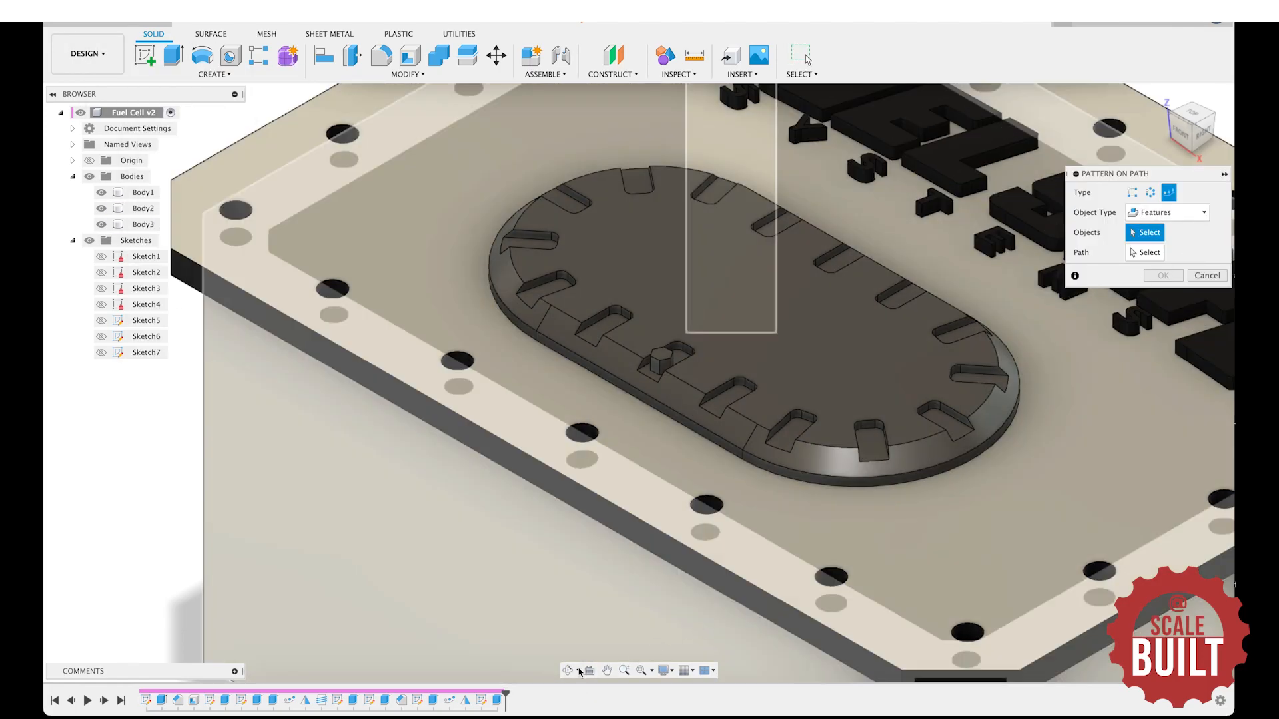
click(503, 700)
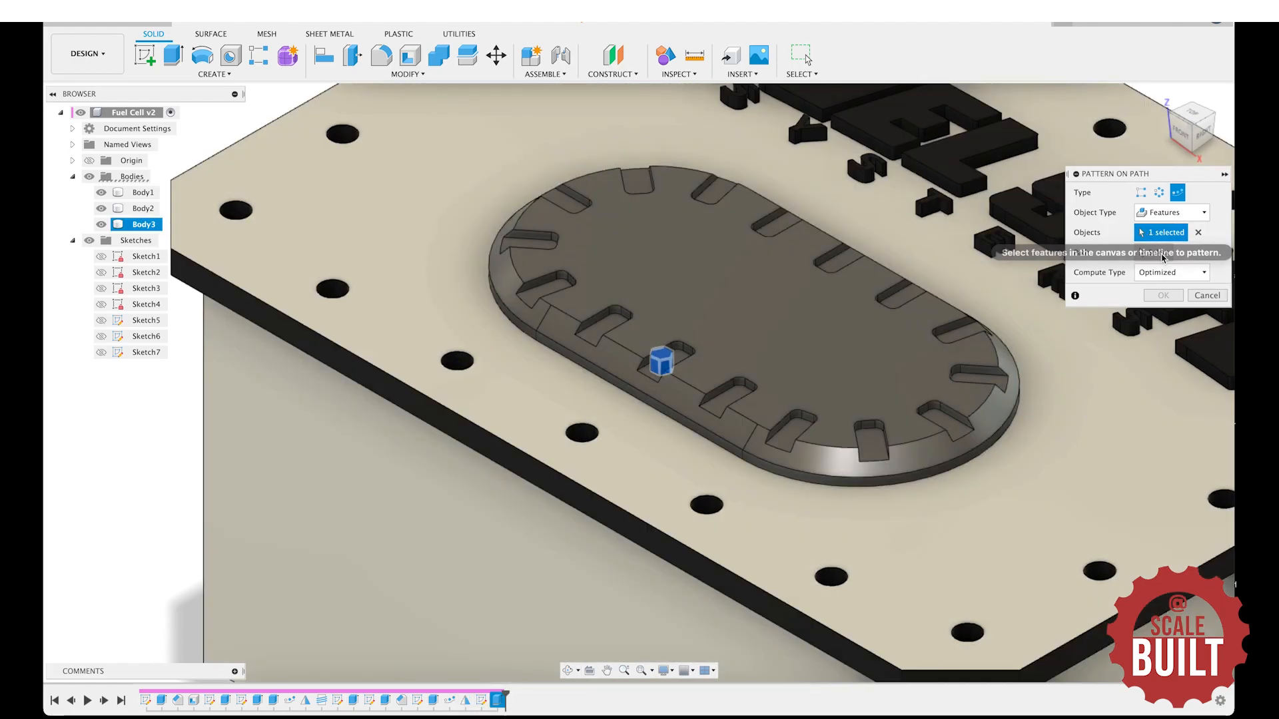
Try Sketch7's projected outline as the pattern path with a distance of 43.279 mm, and clear the path and object selections.
click(1155, 253)
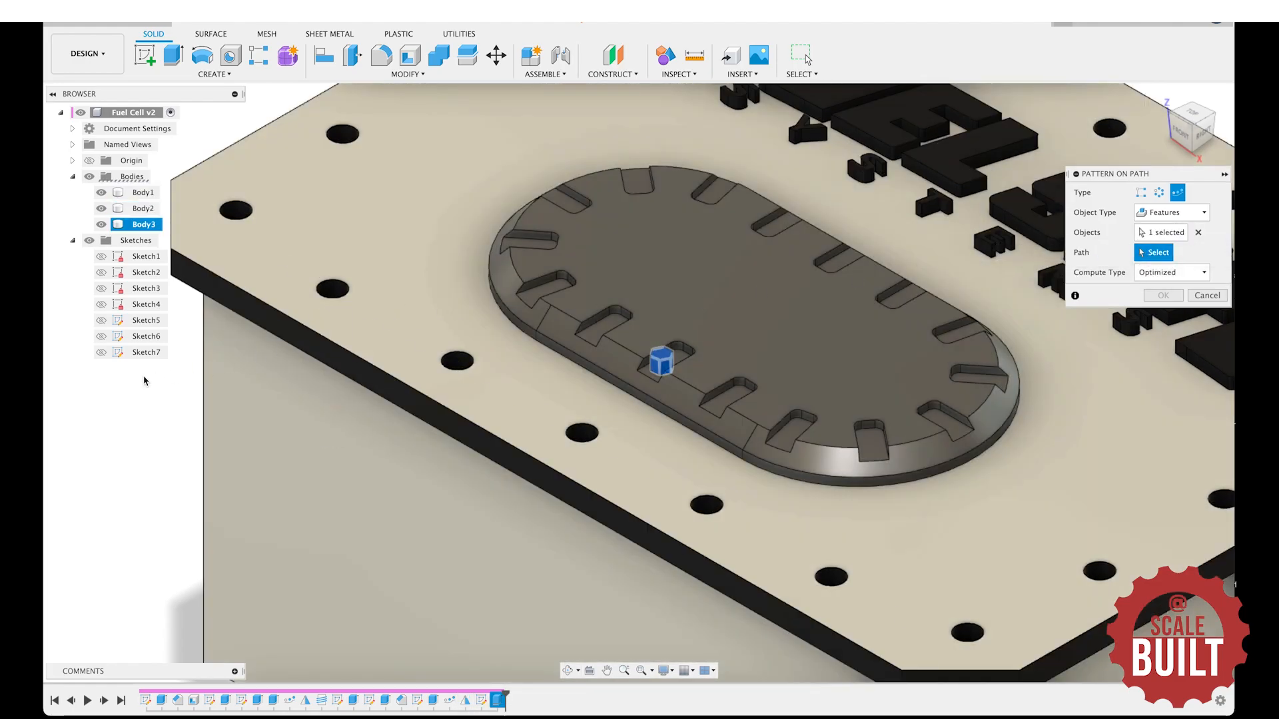
click(102, 353)
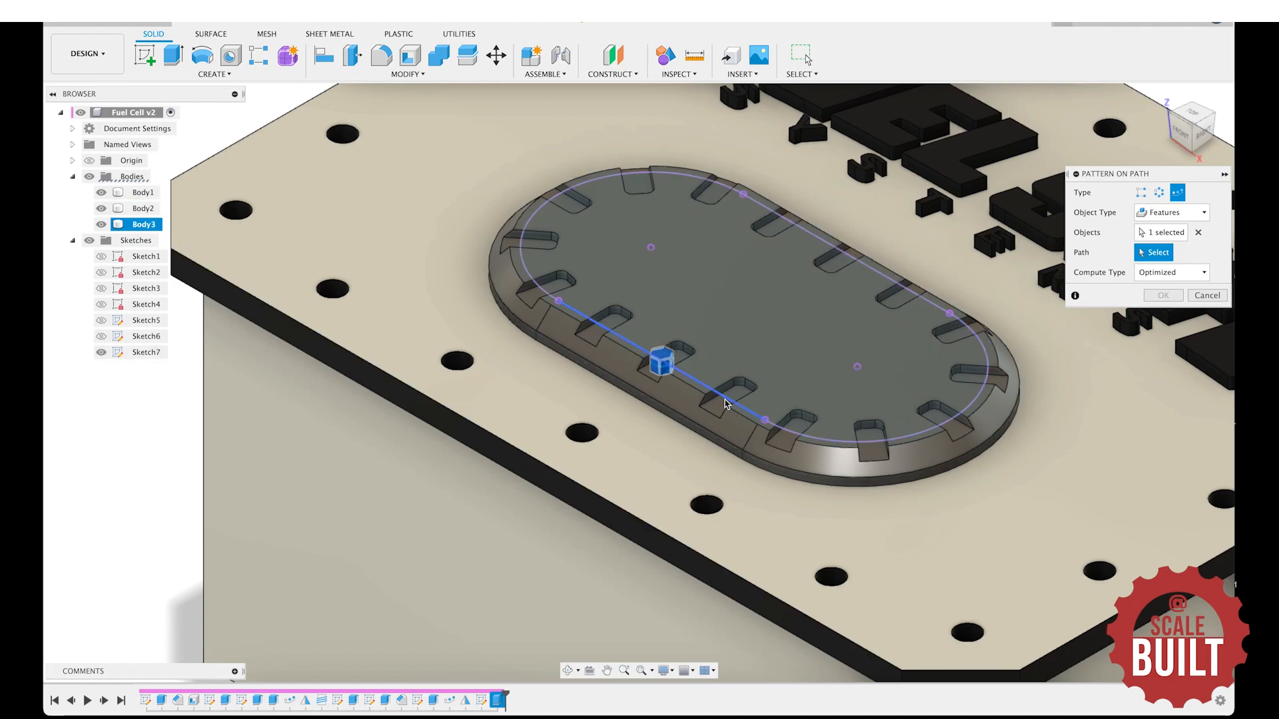
click(765, 422)
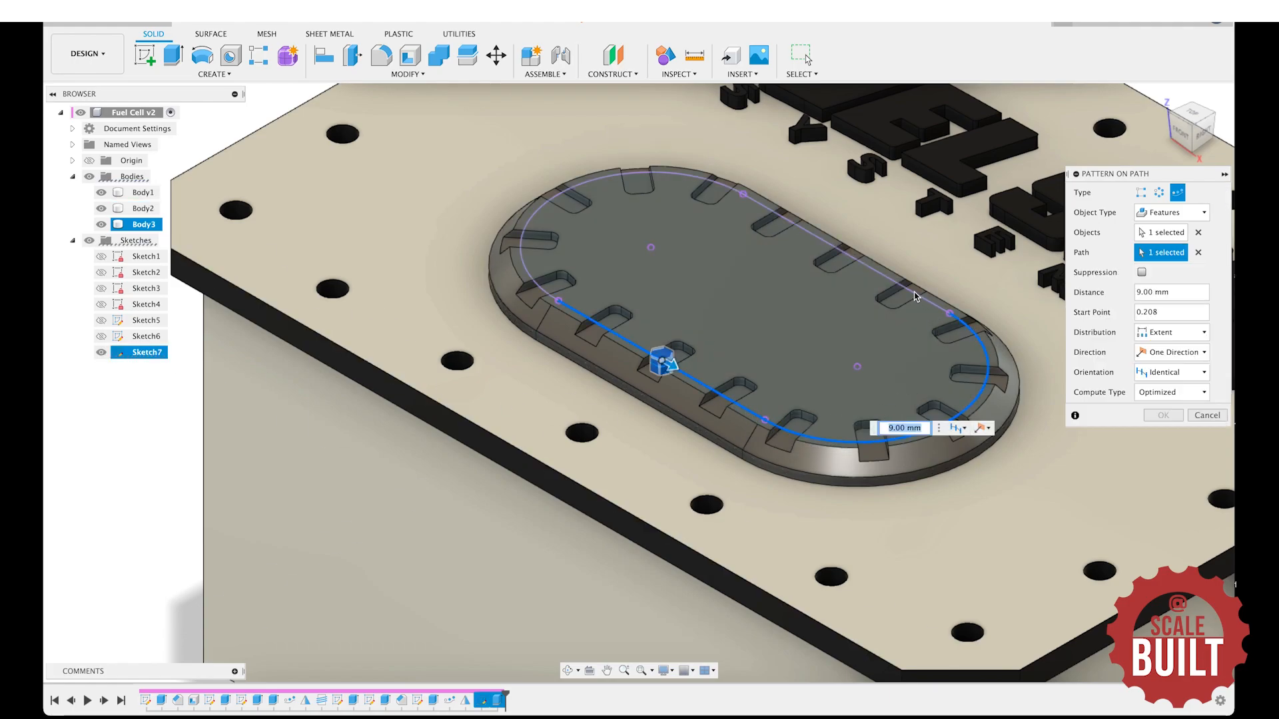
scroll(919, 300, up, 3)
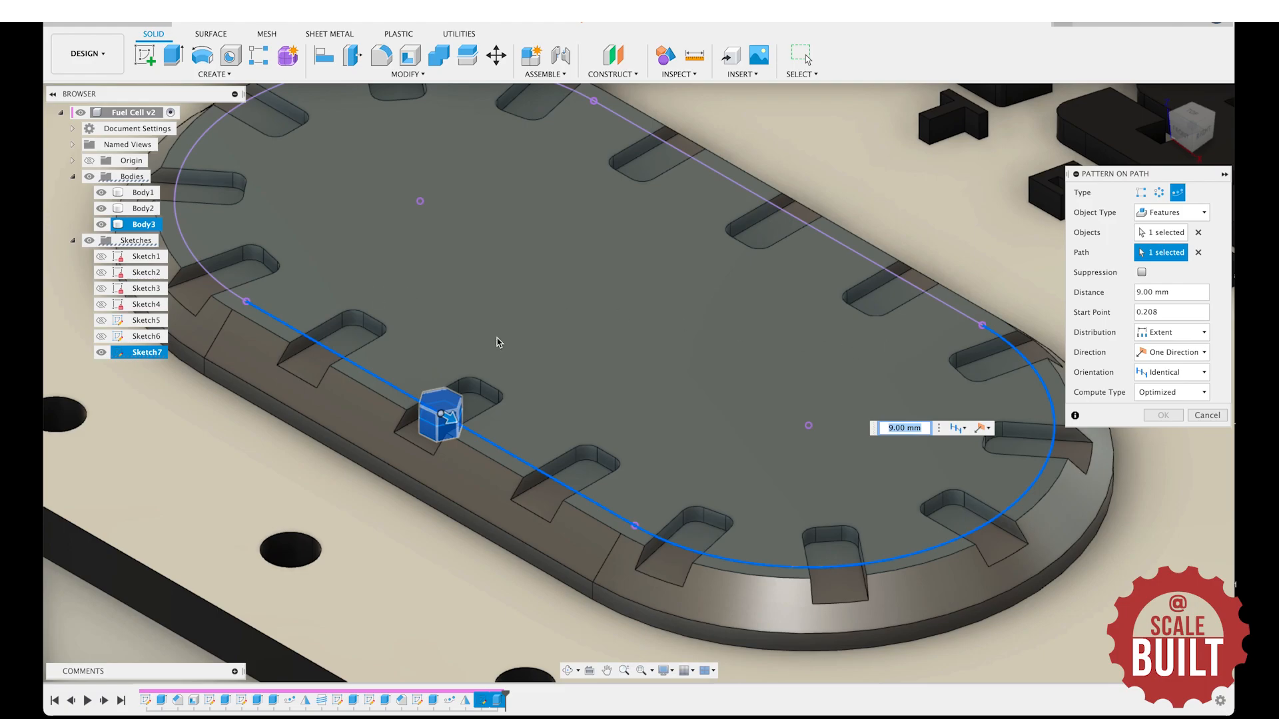
drag(450, 422, 906, 309)
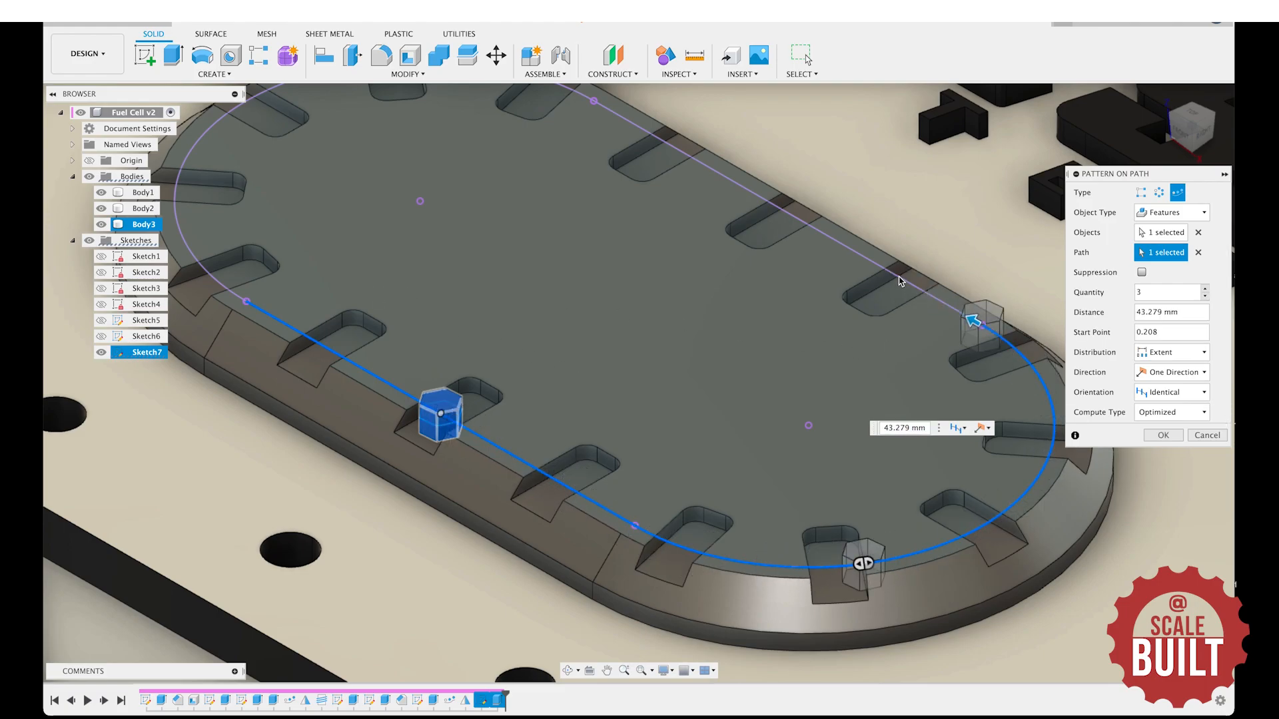
click(1198, 253)
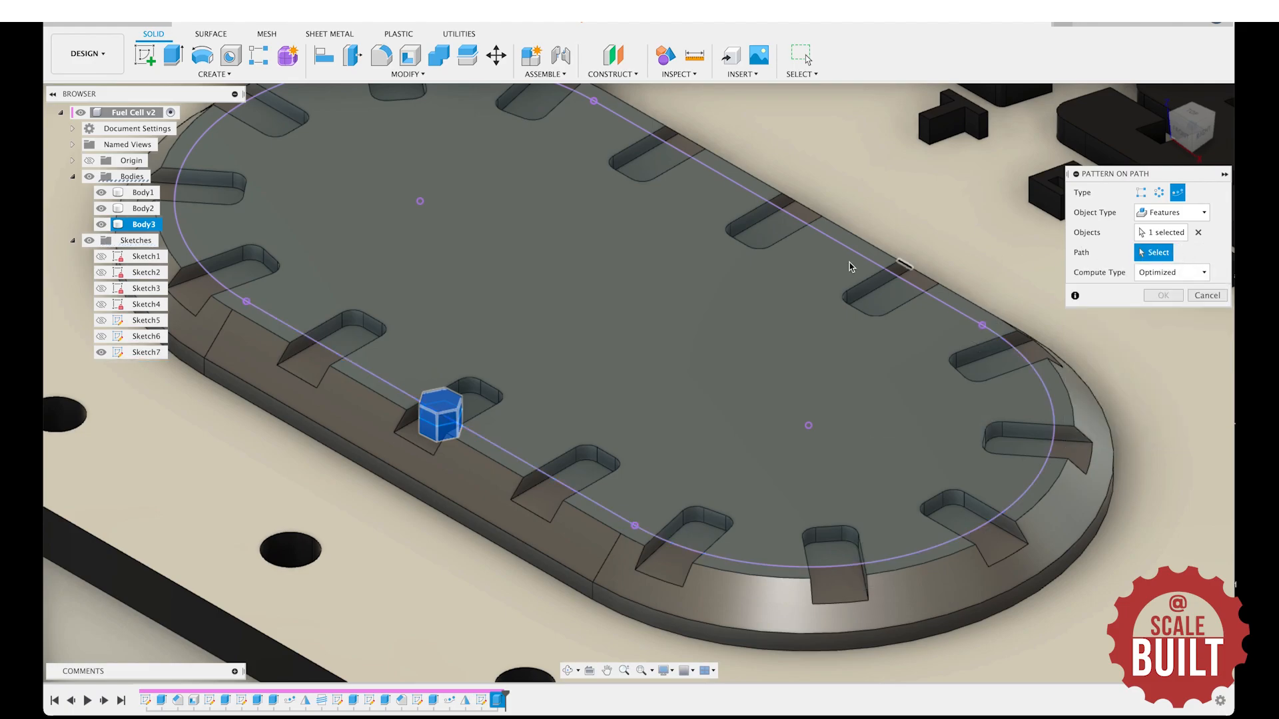
click(1198, 232)
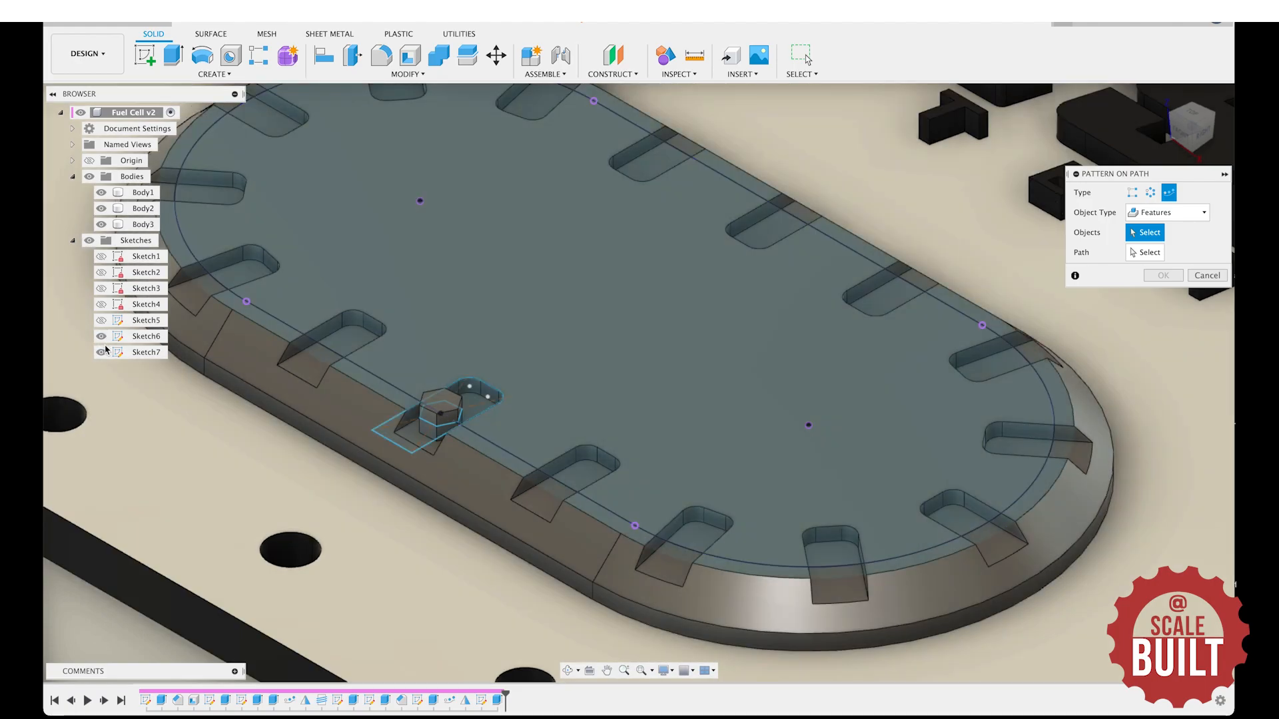
Hide Sketch7 and pattern the hexagon's extrusion along Sketch6's offset outline, extending 43.279 mm to the middle notch on the opposite edge.
click(102, 352)
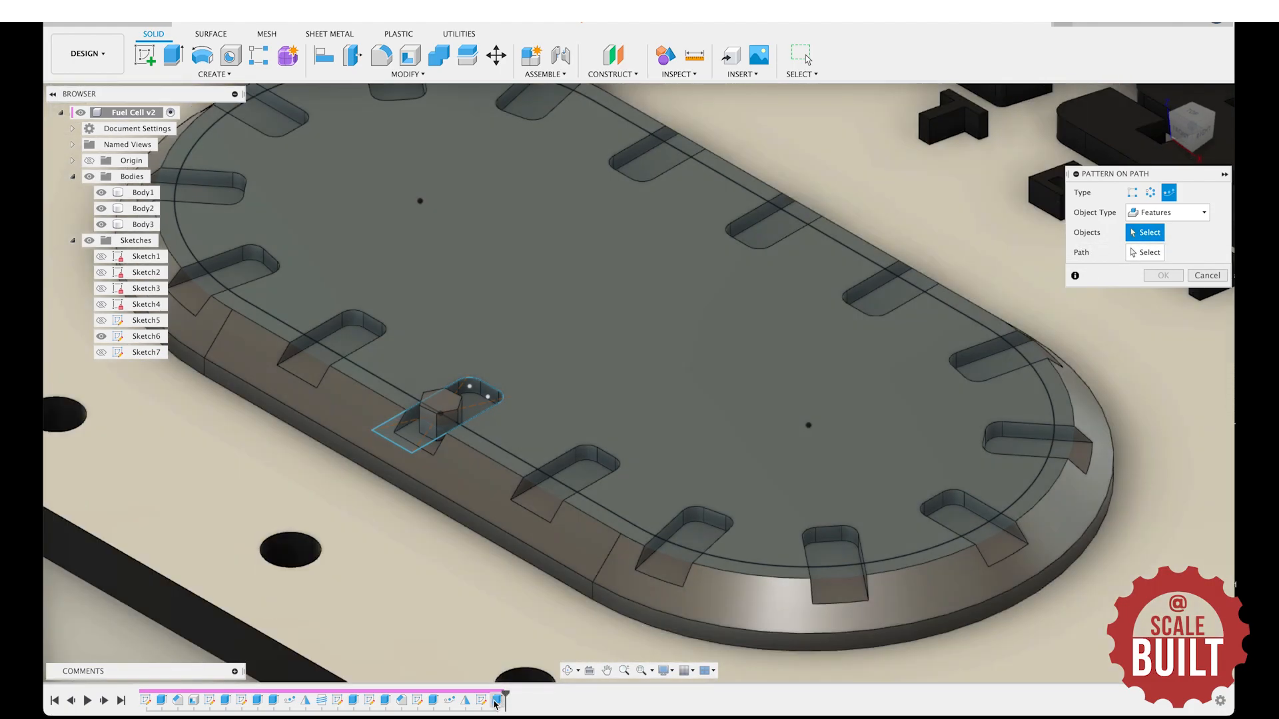
click(497, 700)
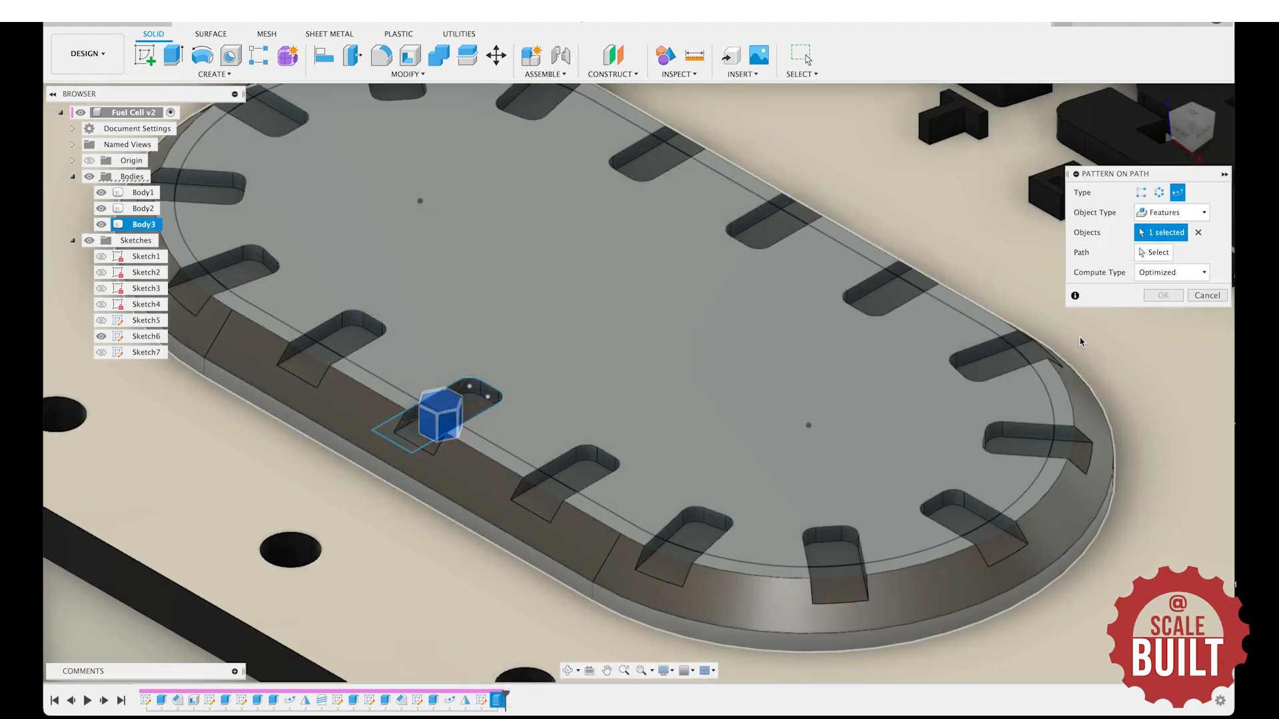
click(555, 481)
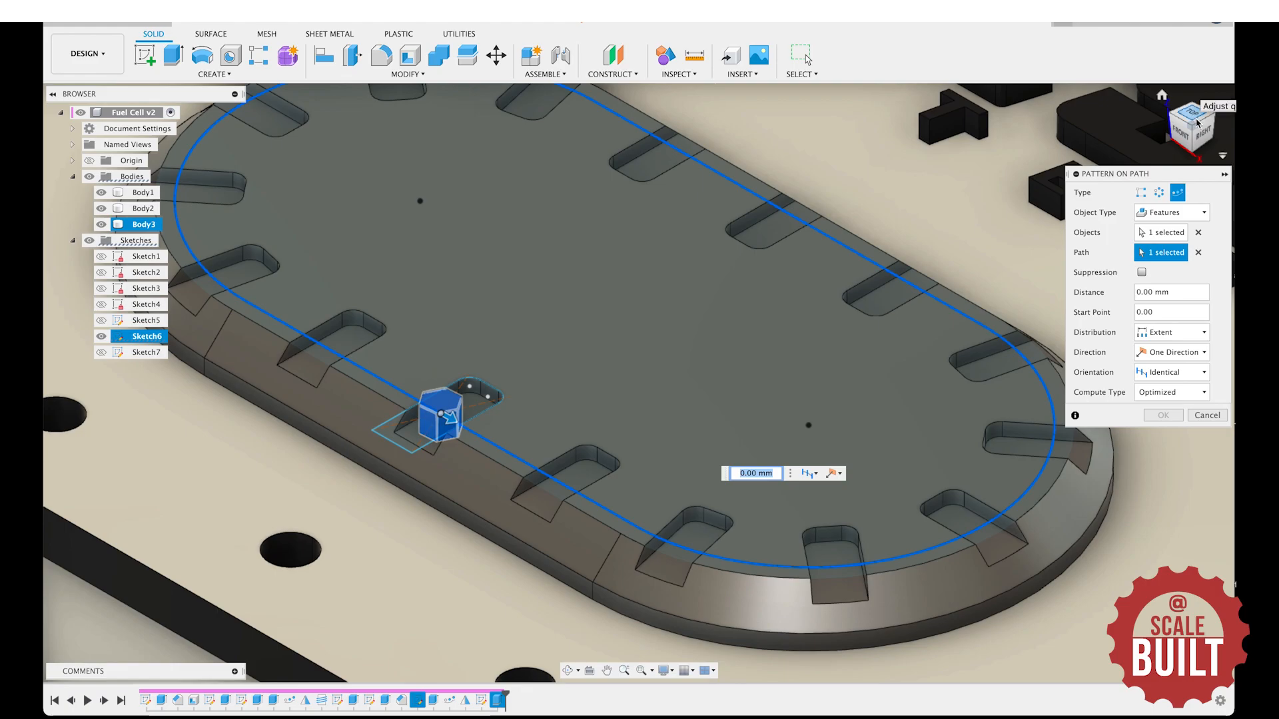
click(1195, 112)
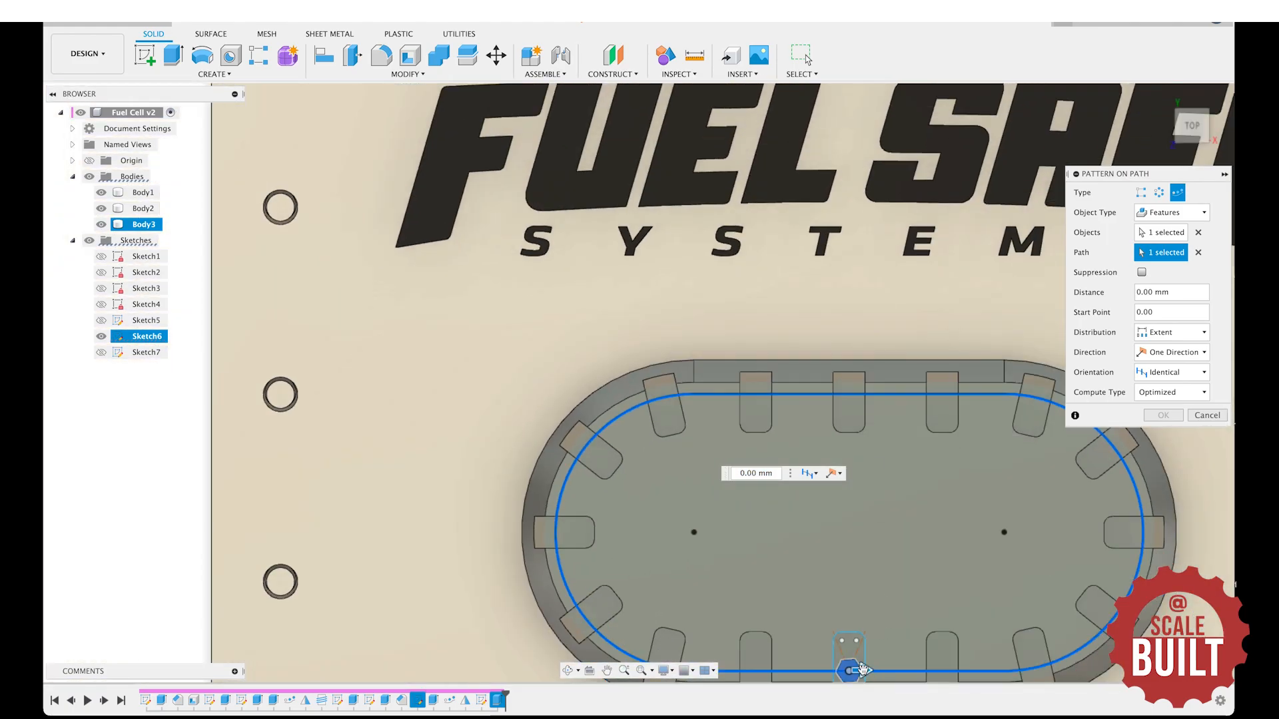
drag(861, 671, 850, 394)
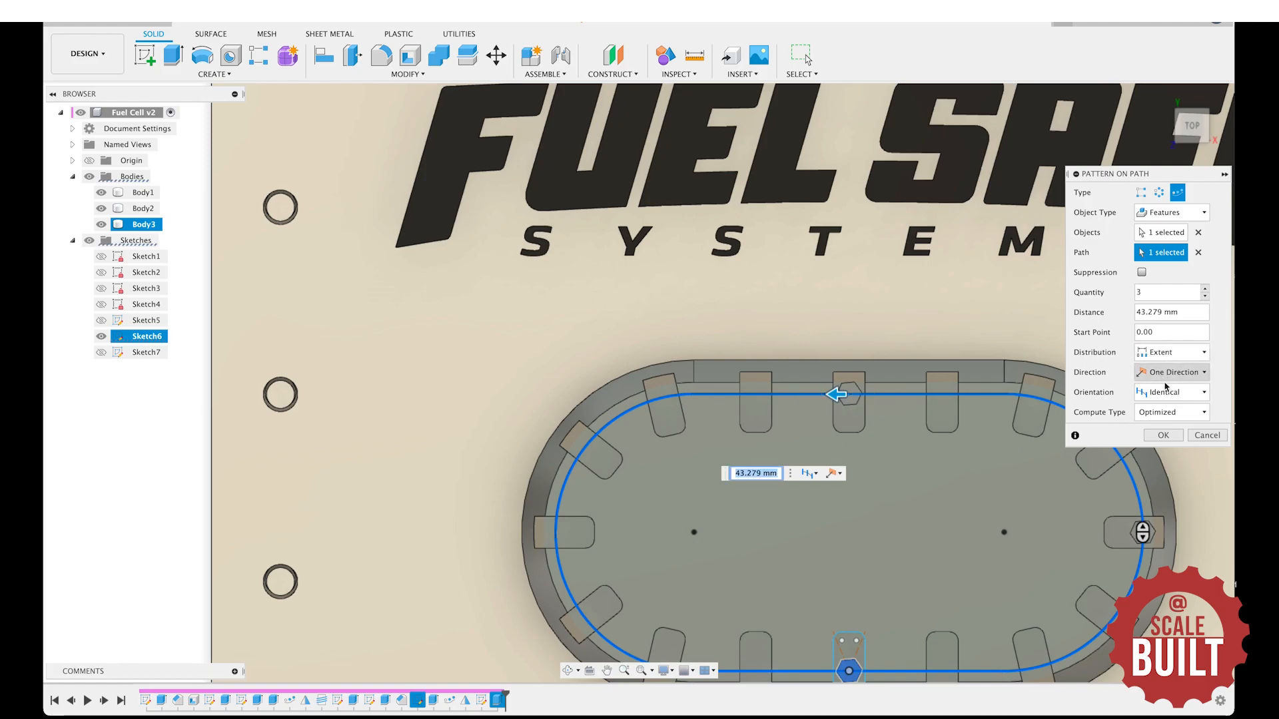
Set the hexagon pattern's orientation to Path Direction and its quantity to 9, and create the pattern.
click(1181, 413)
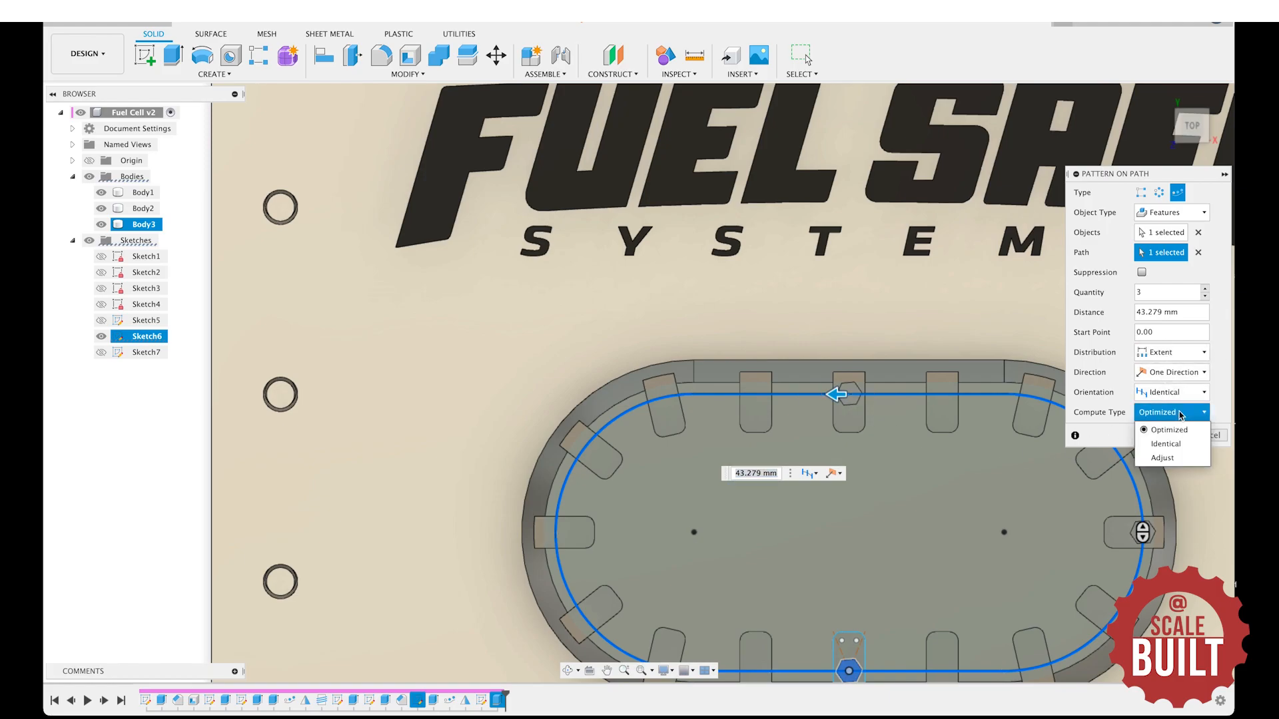
click(1180, 413)
click(1176, 392)
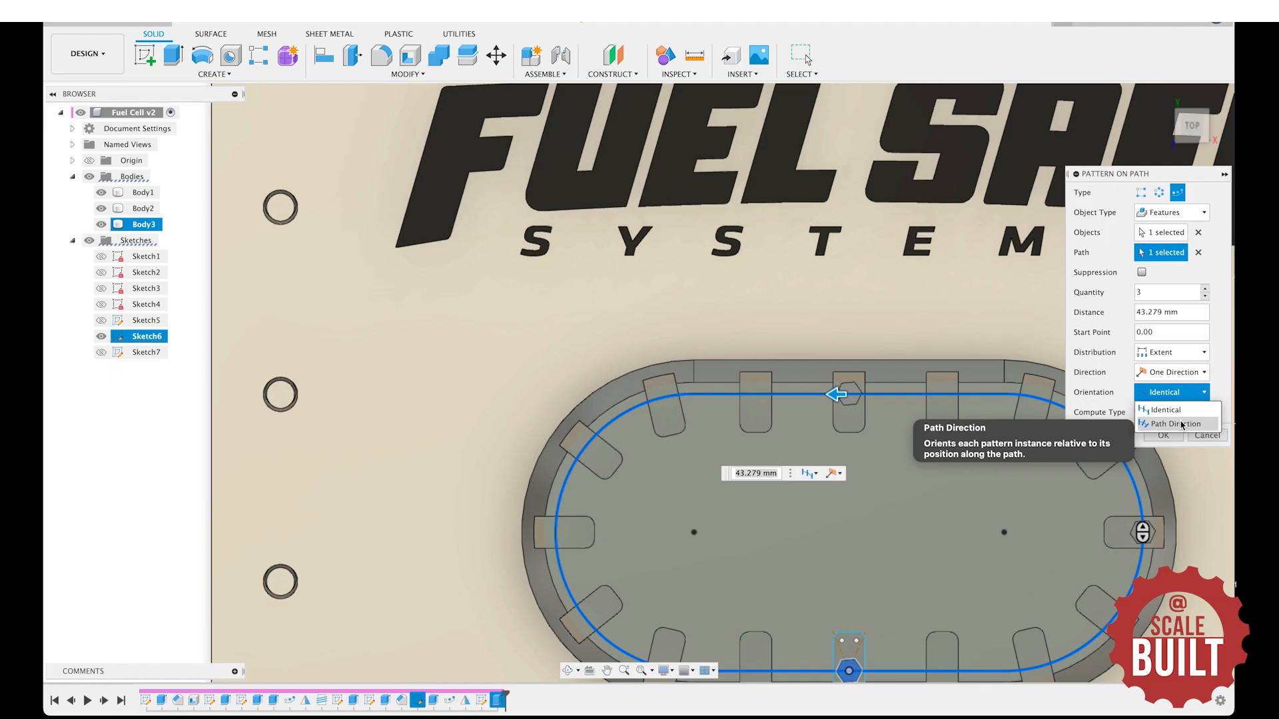
click(1182, 425)
click(1205, 290)
click(1204, 290)
click(1204, 290)
click(1204, 290)
click(1205, 289)
click(1205, 290)
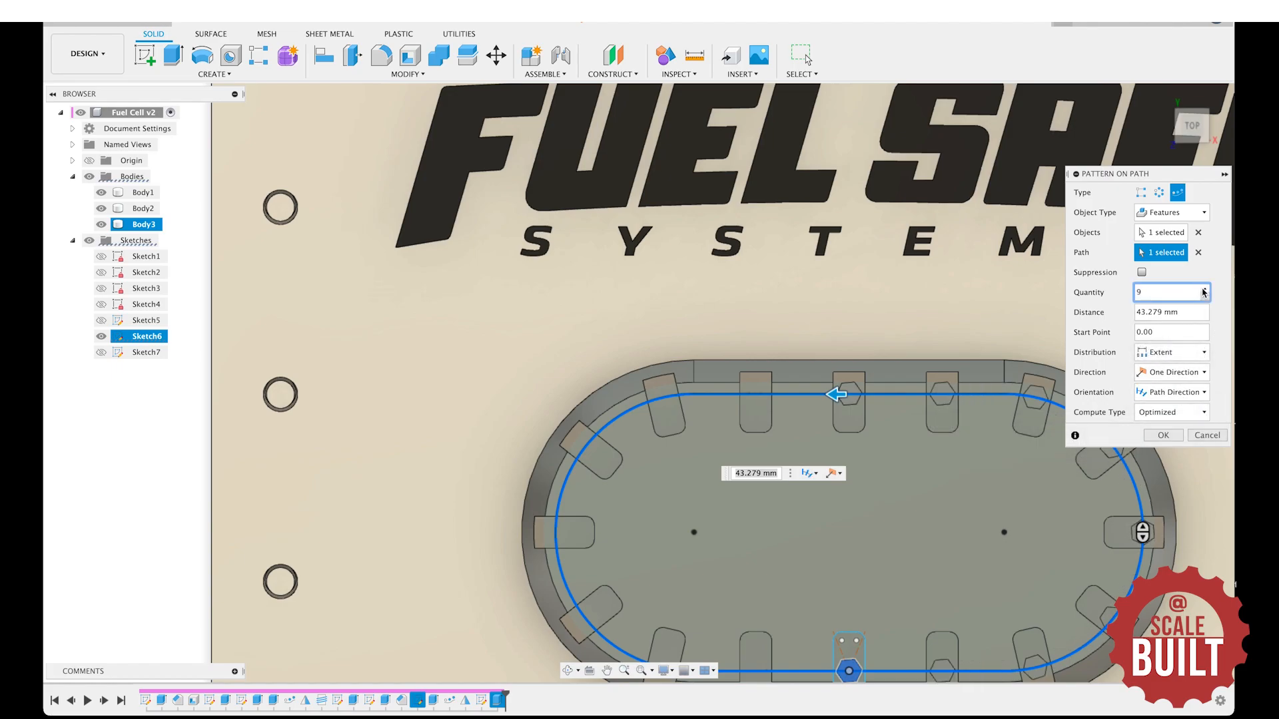
click(1178, 439)
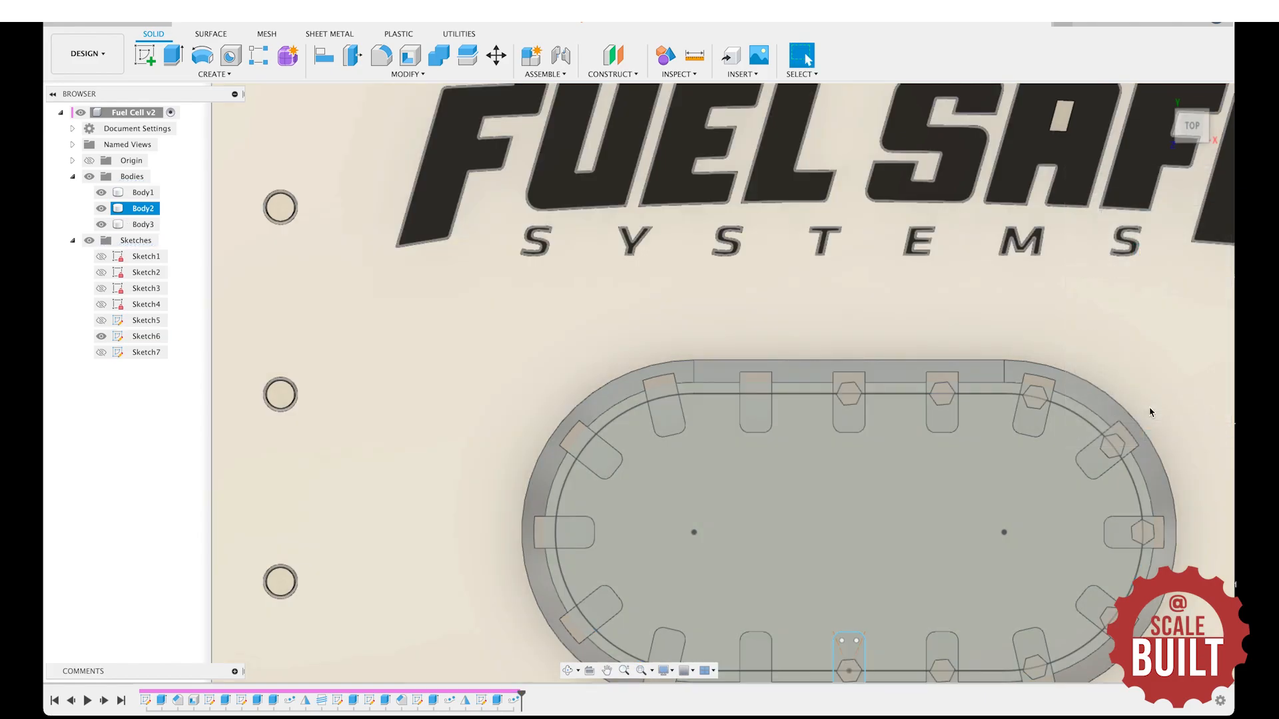
Mirror the hexagonal bolt head pattern across the vertical origin plane through the oval's middle onto the empty notches, and hide Sketch6.
drag(1197, 128, 1156, 97)
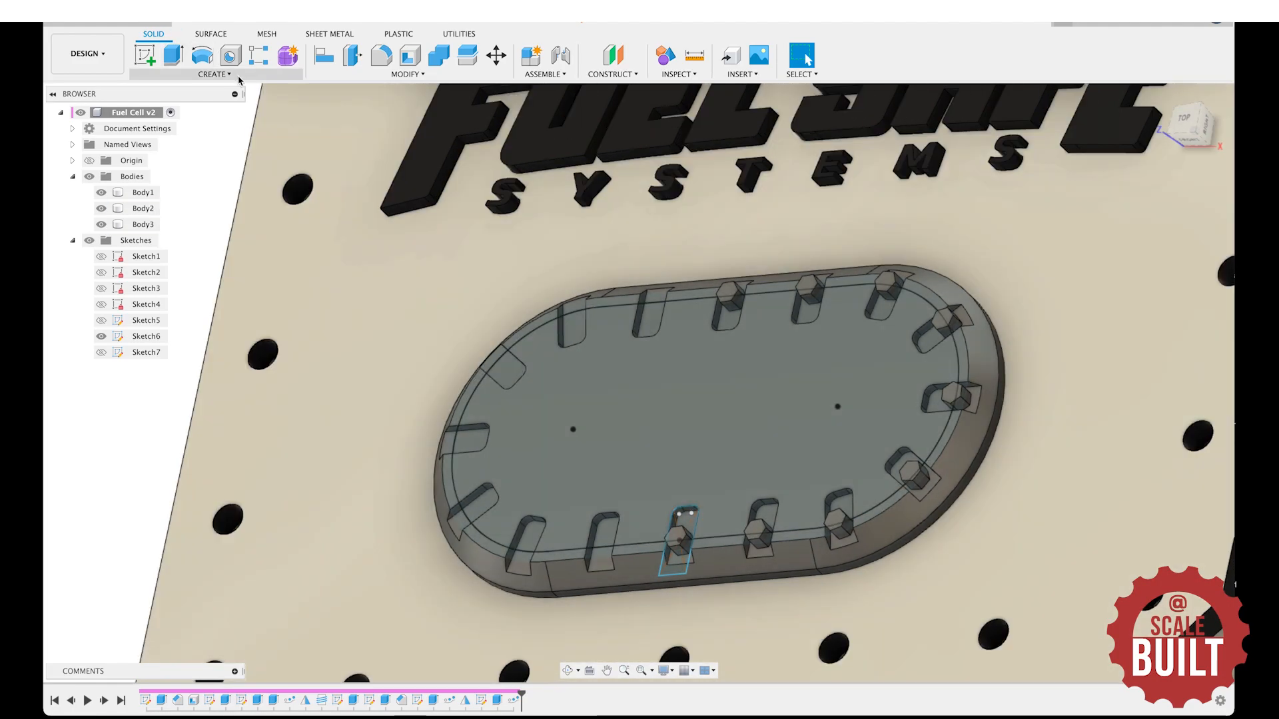
click(236, 75)
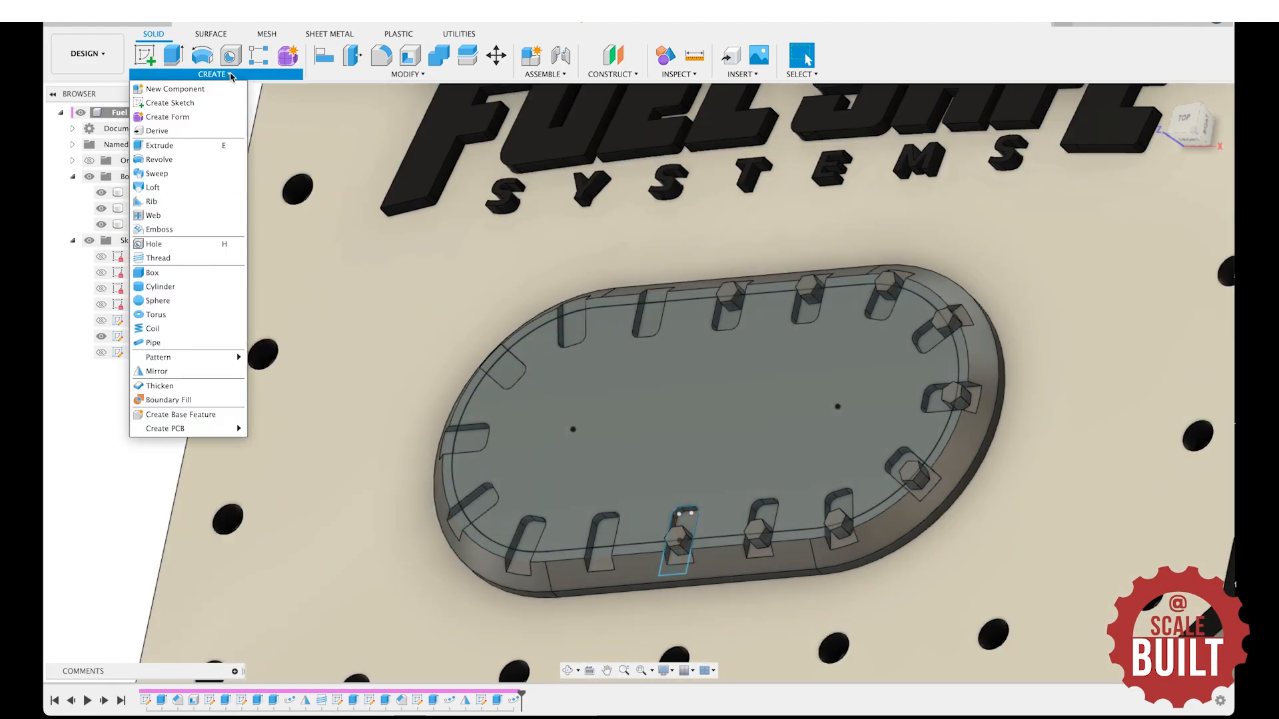
click(157, 371)
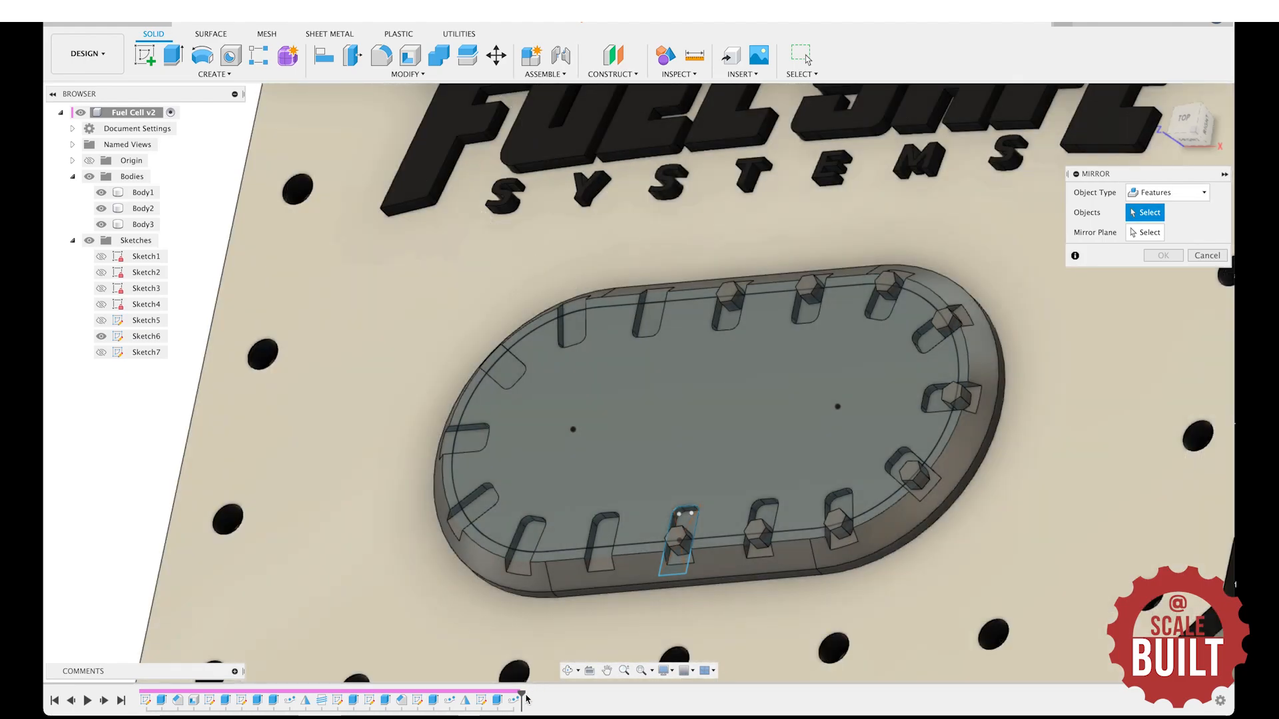
click(517, 701)
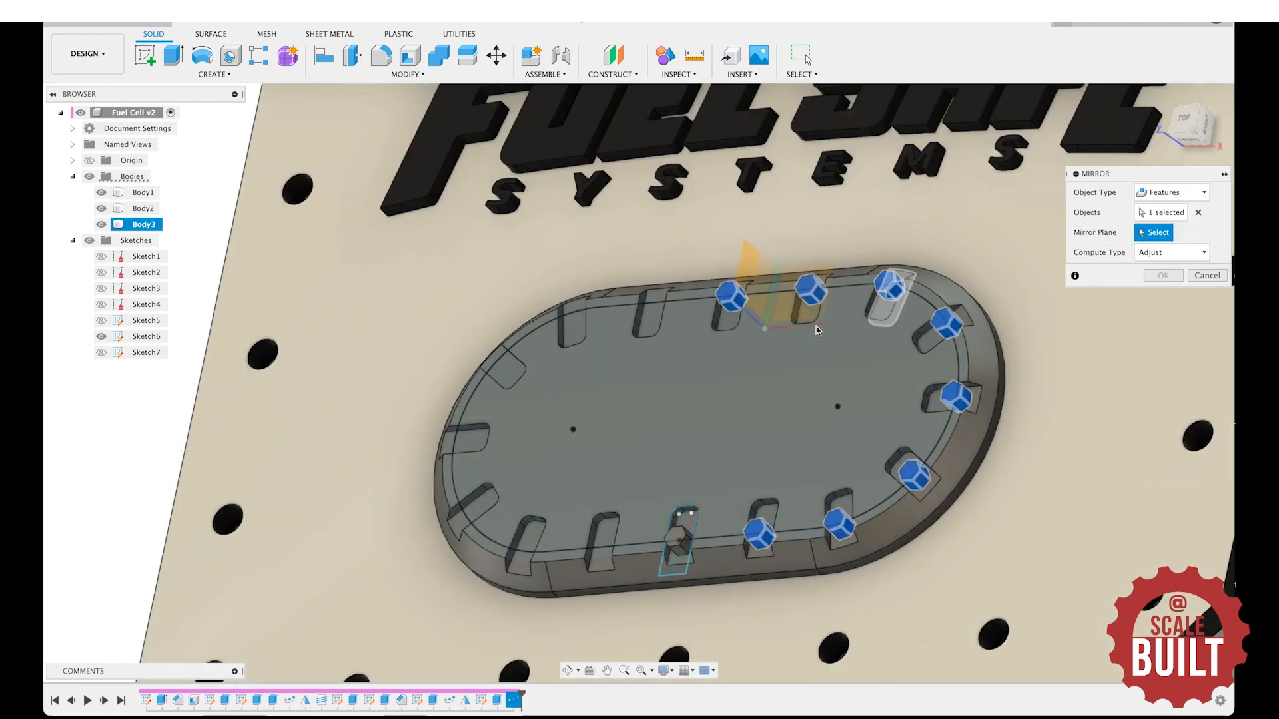
click(741, 266)
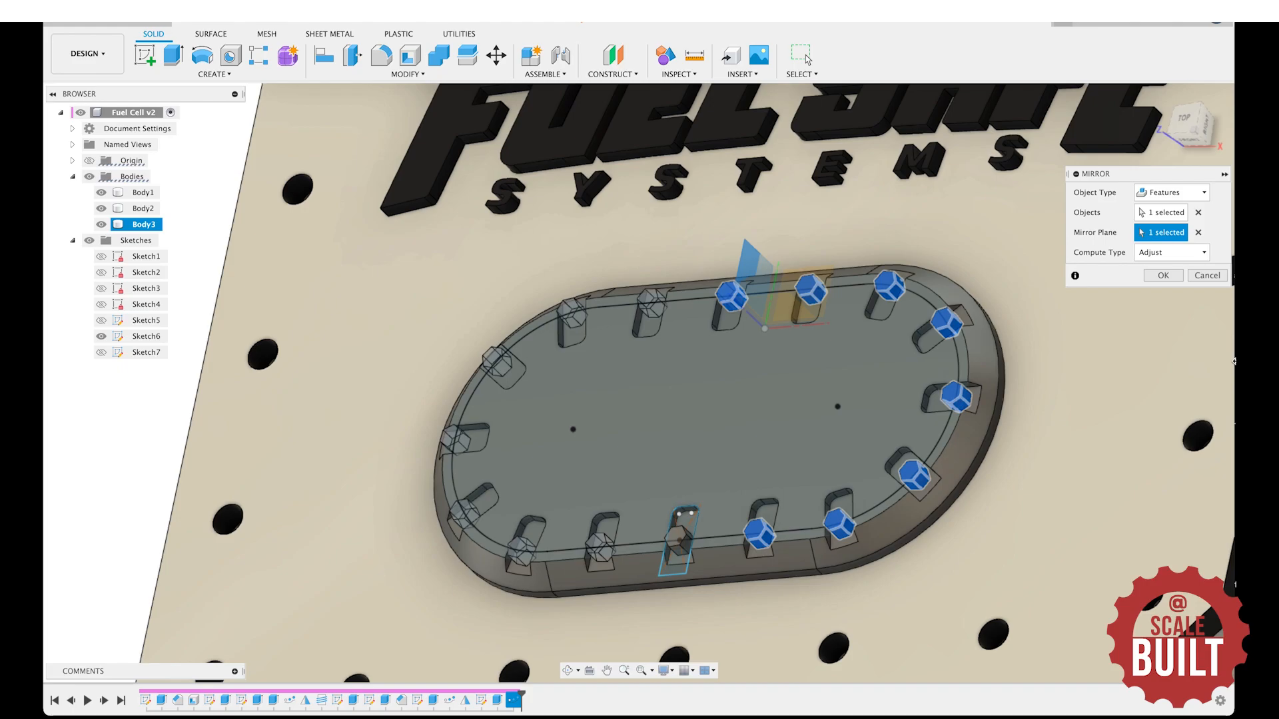
click(1163, 276)
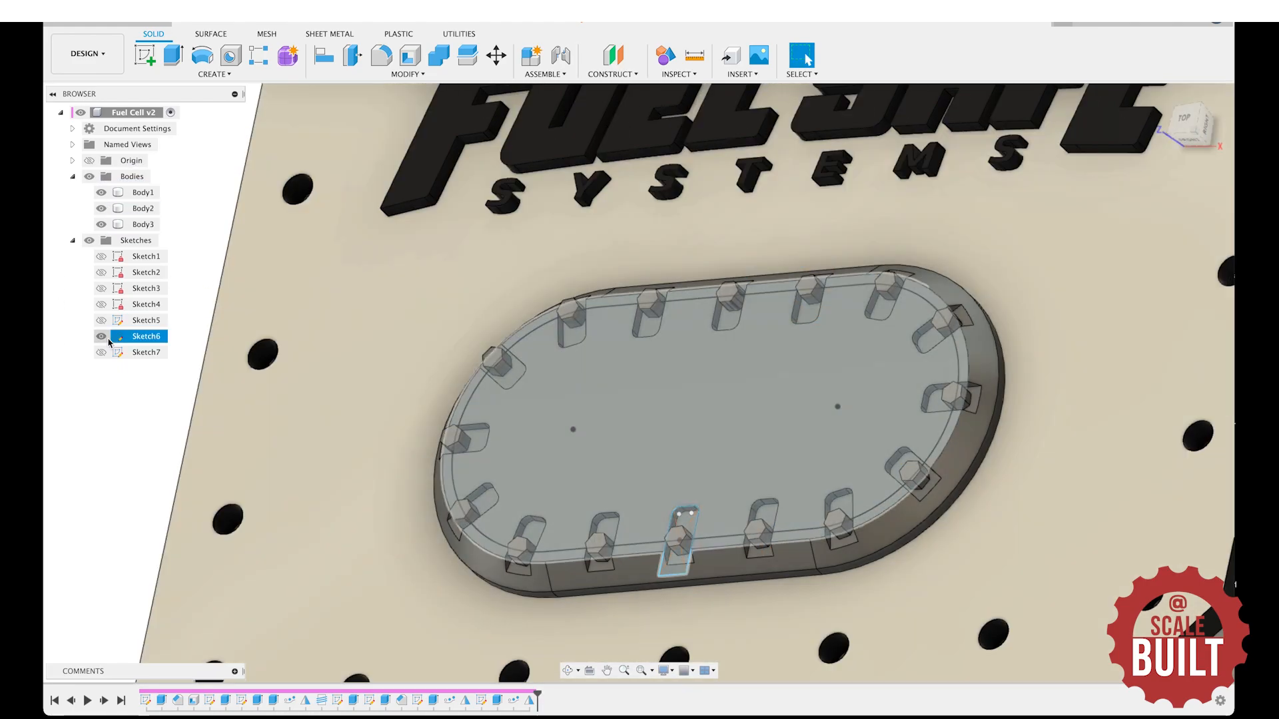
click(102, 337)
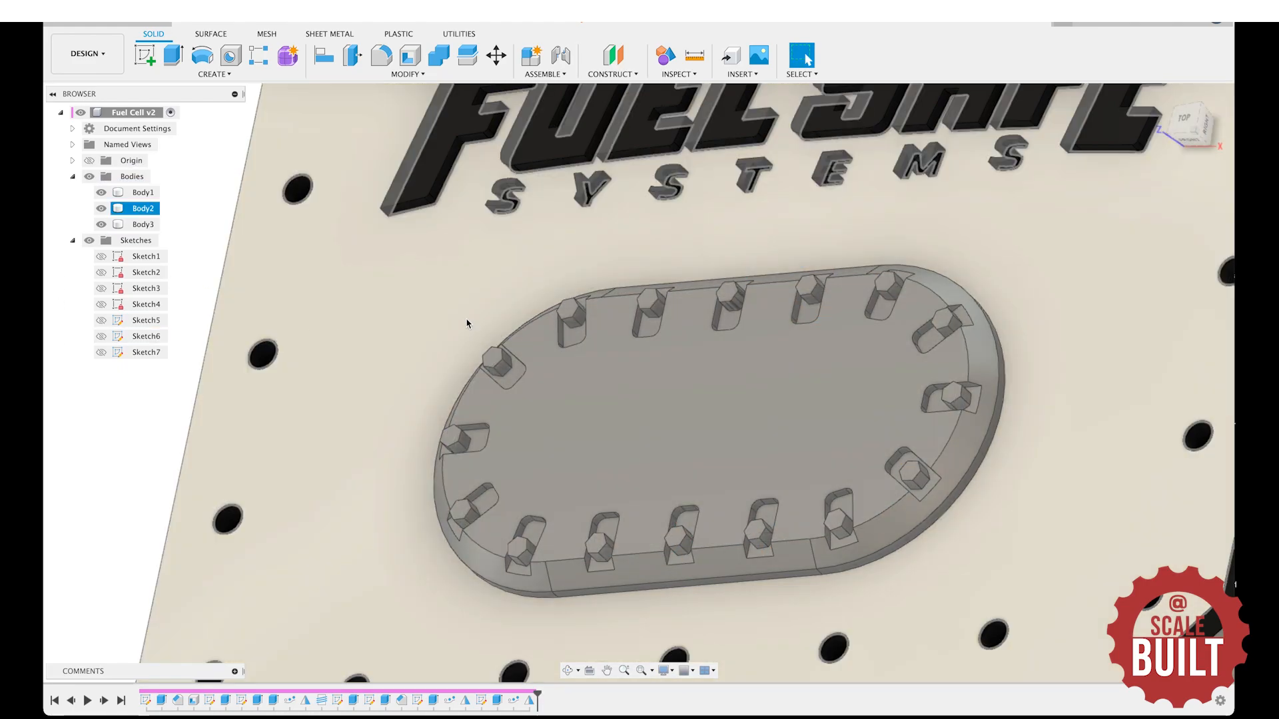
Examine the bolt heads on the lid's oval plate and switch to Preview to check the reference photo.
click(1163, 97)
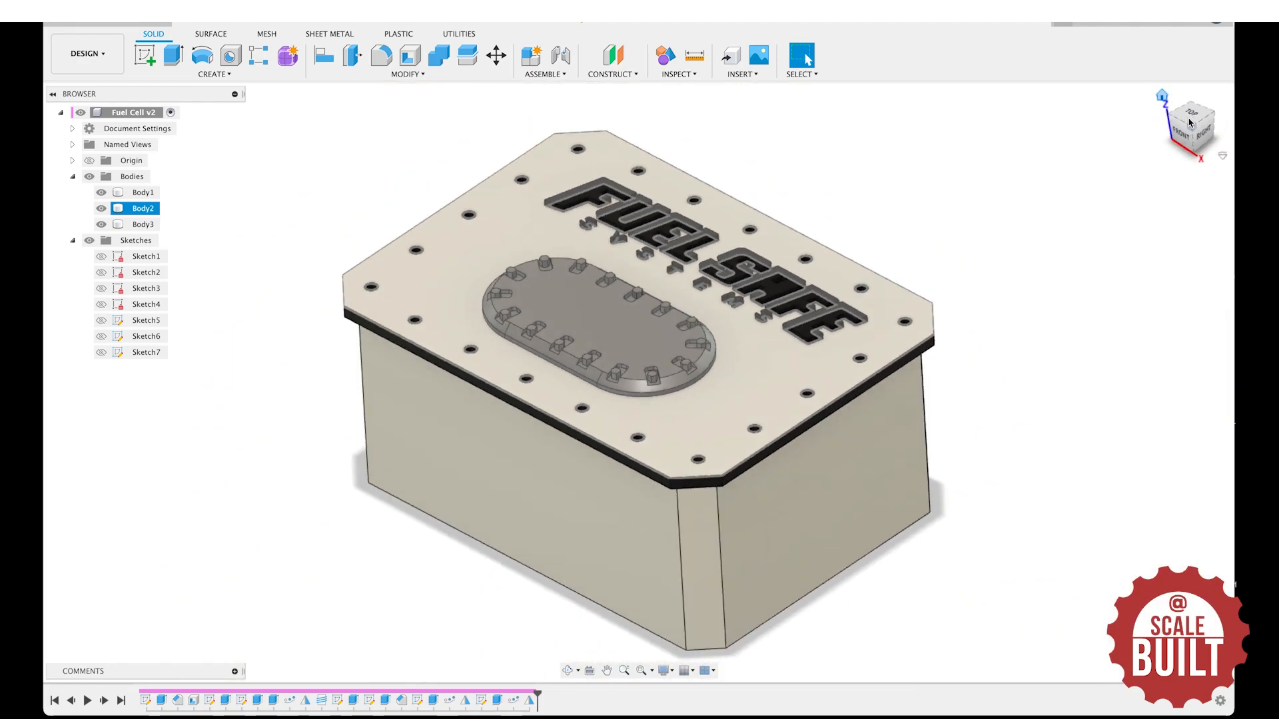
mouse_move(1193, 109)
mouse_down()
mouse_move(1176, 150)
mouse_move(1160, 148)
mouse_move(1219, 151)
mouse_up()
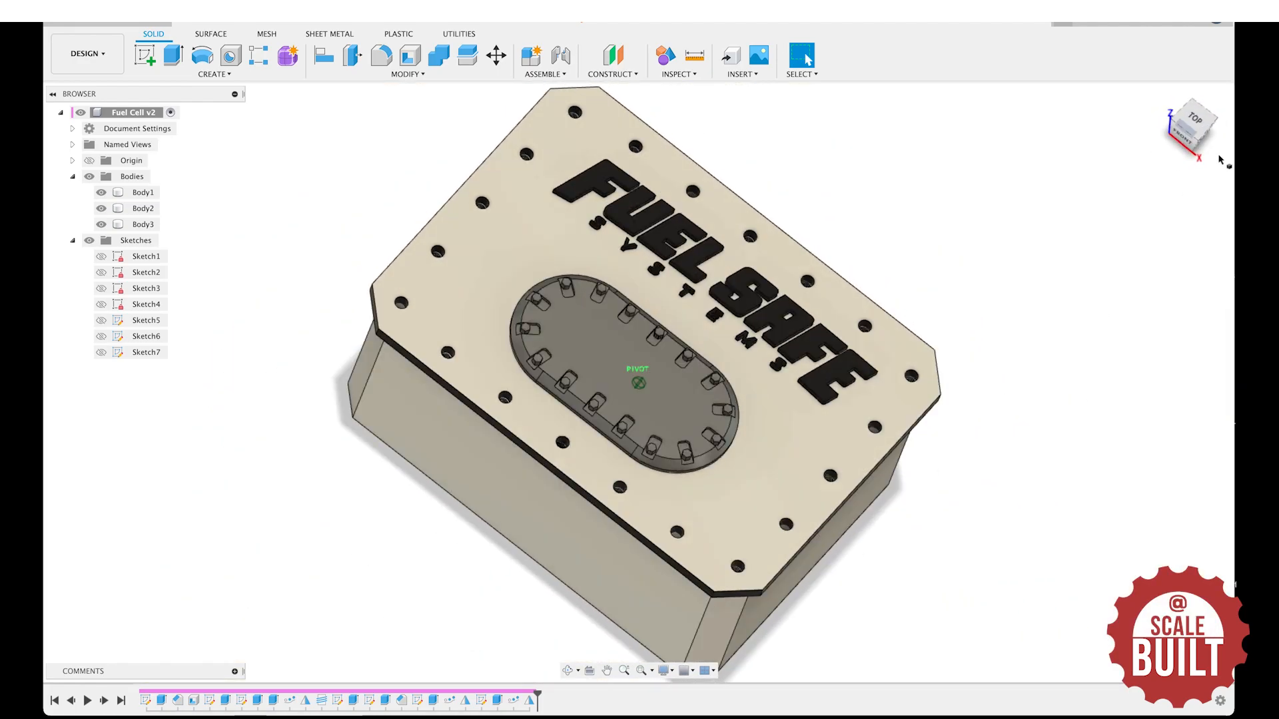
scroll(612, 420, up, 5)
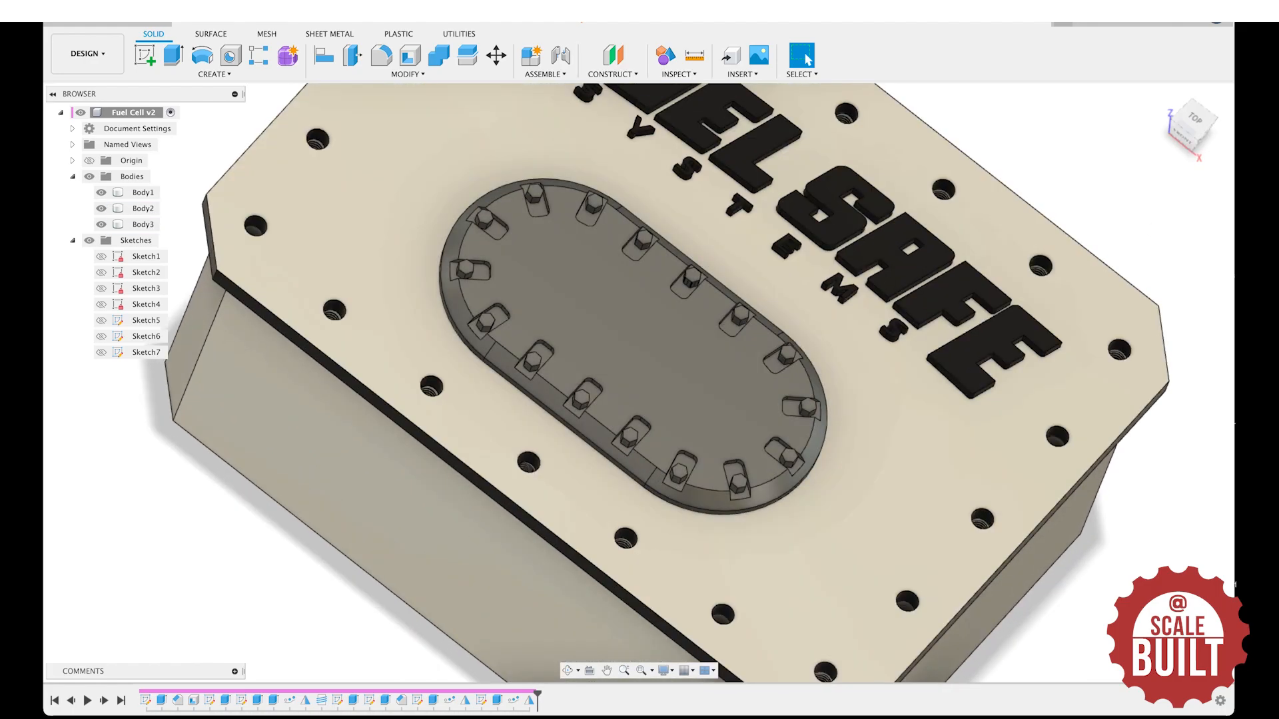
mouse_move(860, 697)
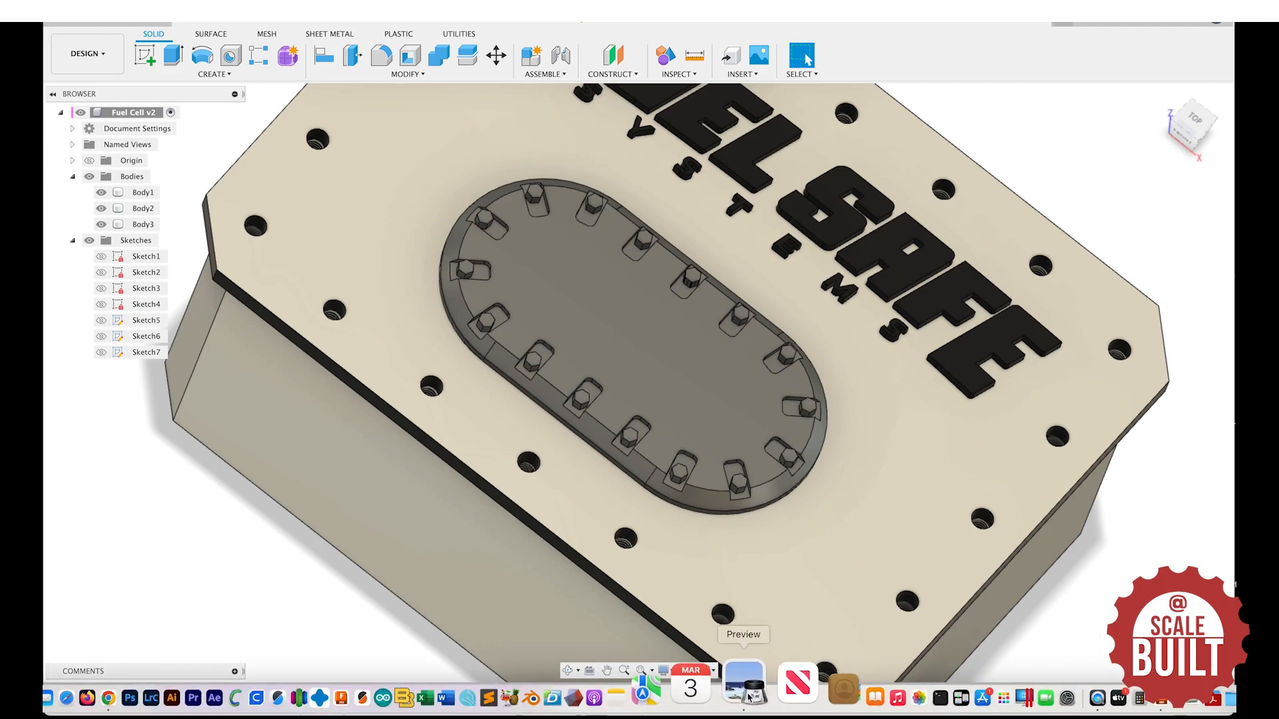
click(749, 696)
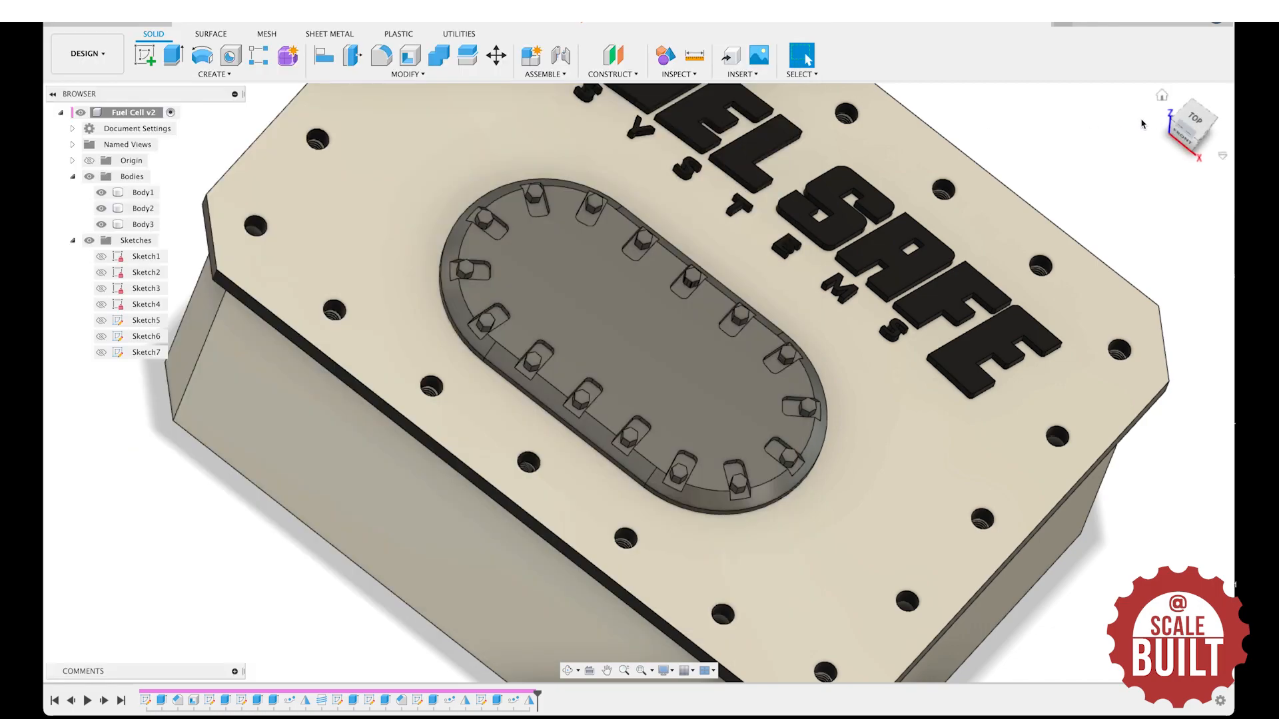
Start a sketch on the oval plate's top face and draw a 2 mm diameter circle near its right end.
click(1197, 122)
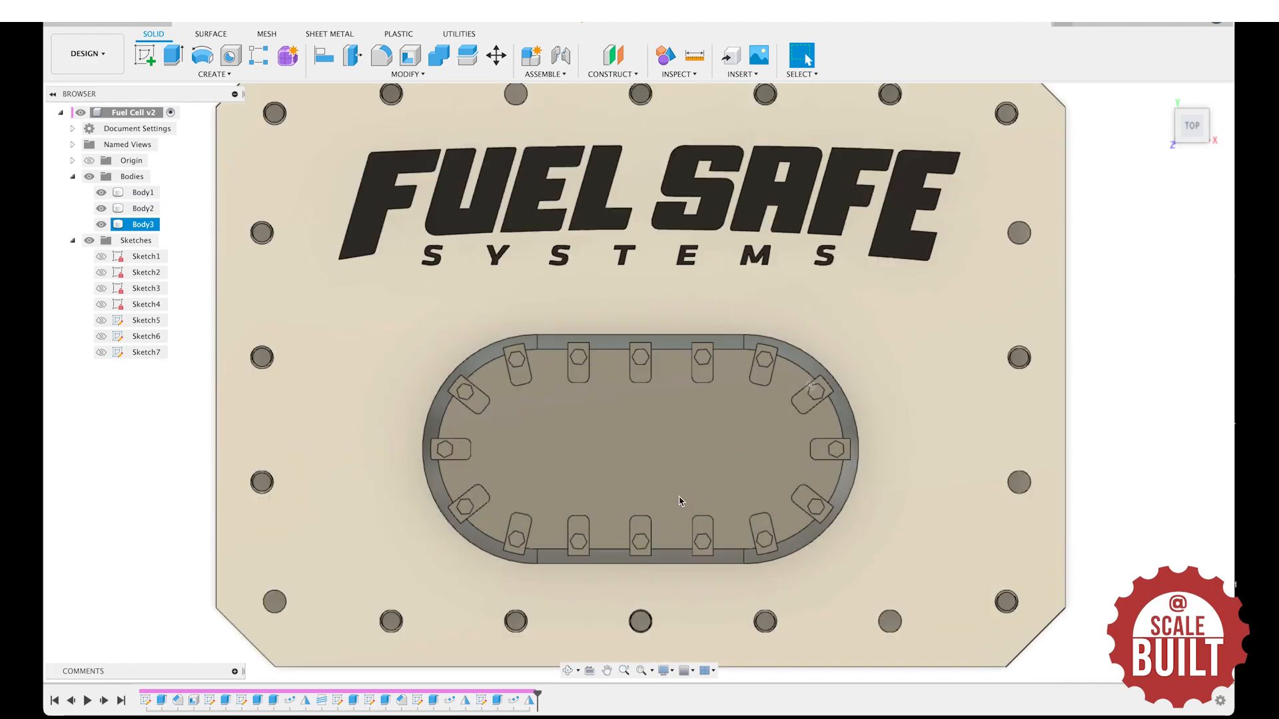
scroll(682, 489, up, 5)
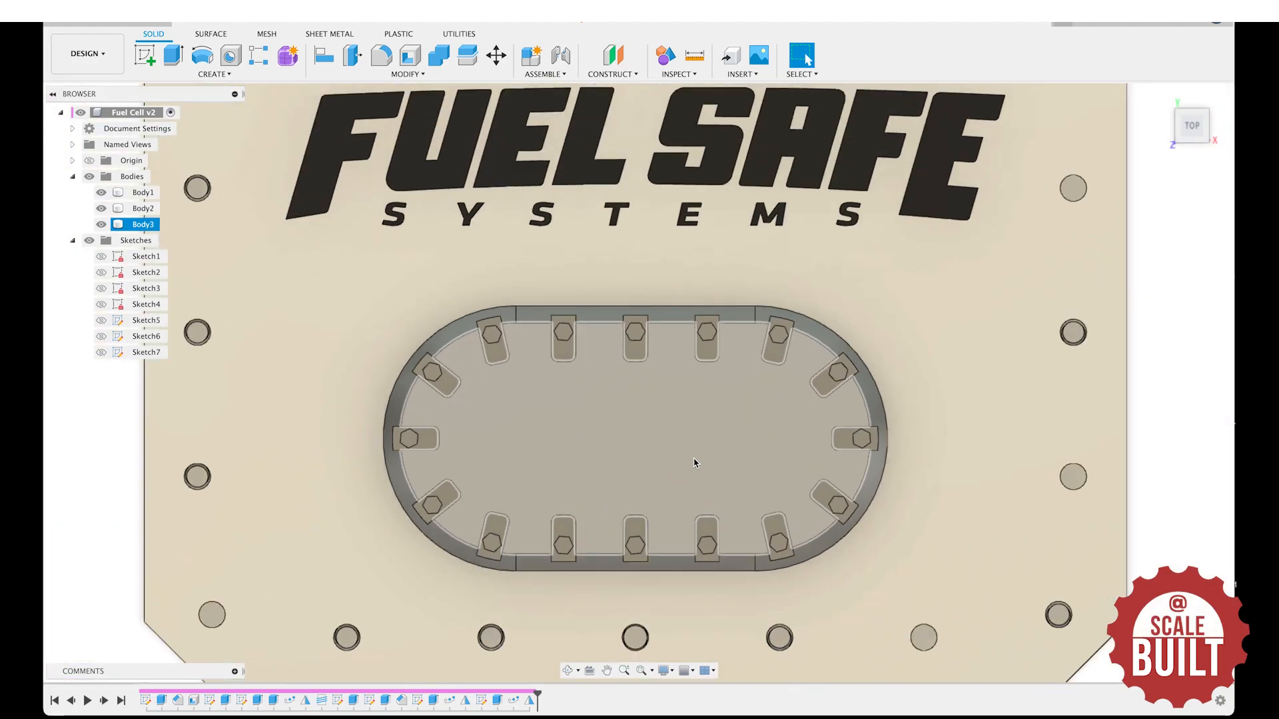
click(694, 463)
click(144, 55)
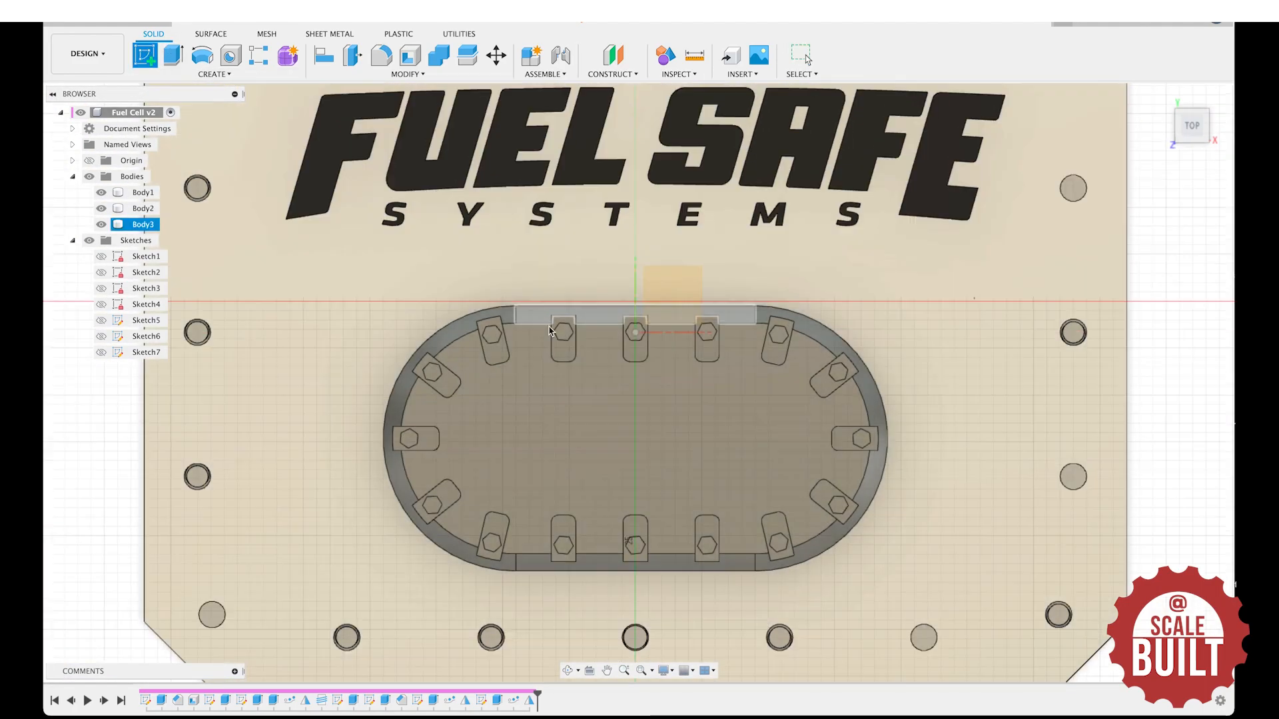
click(700, 434)
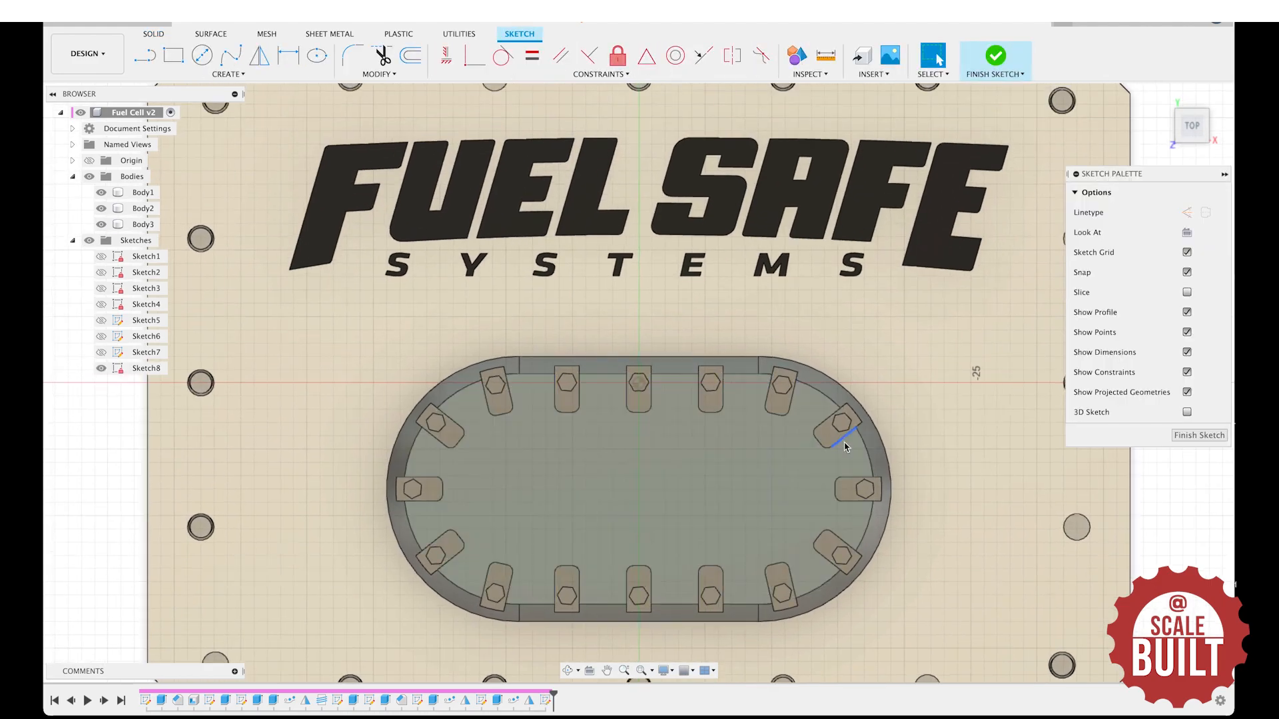
key(s)
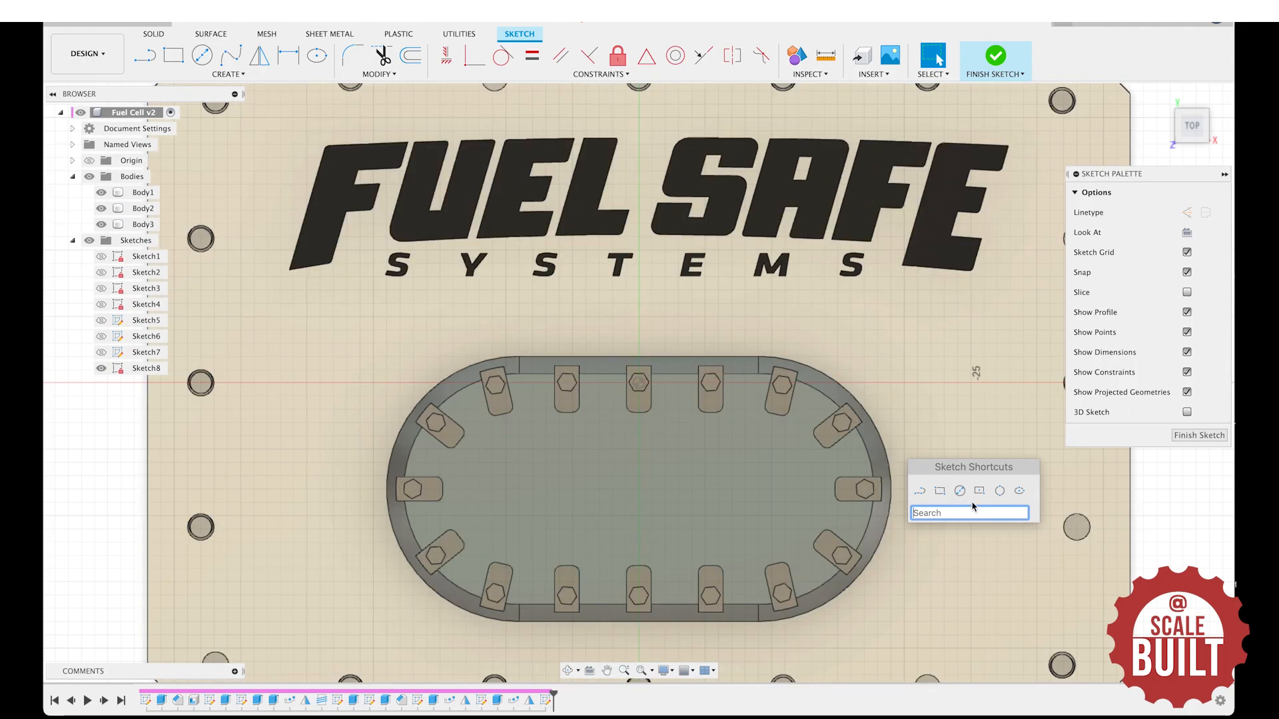
click(960, 491)
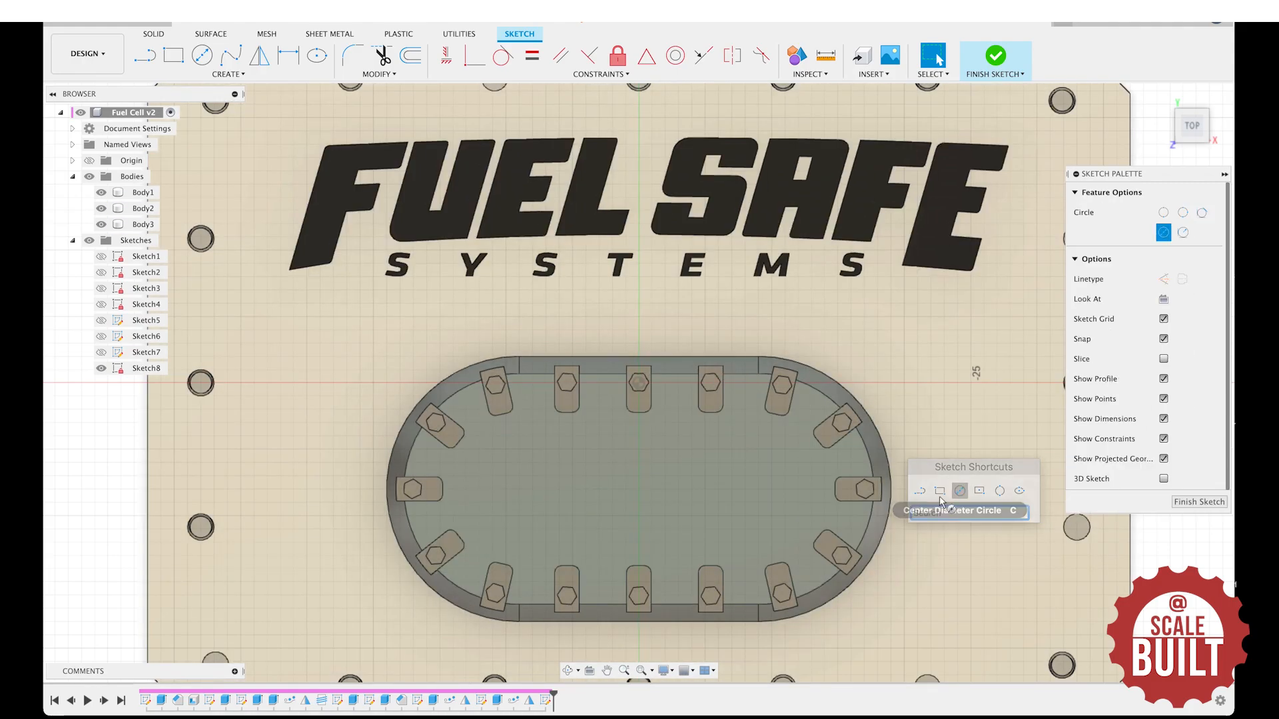
click(772, 483)
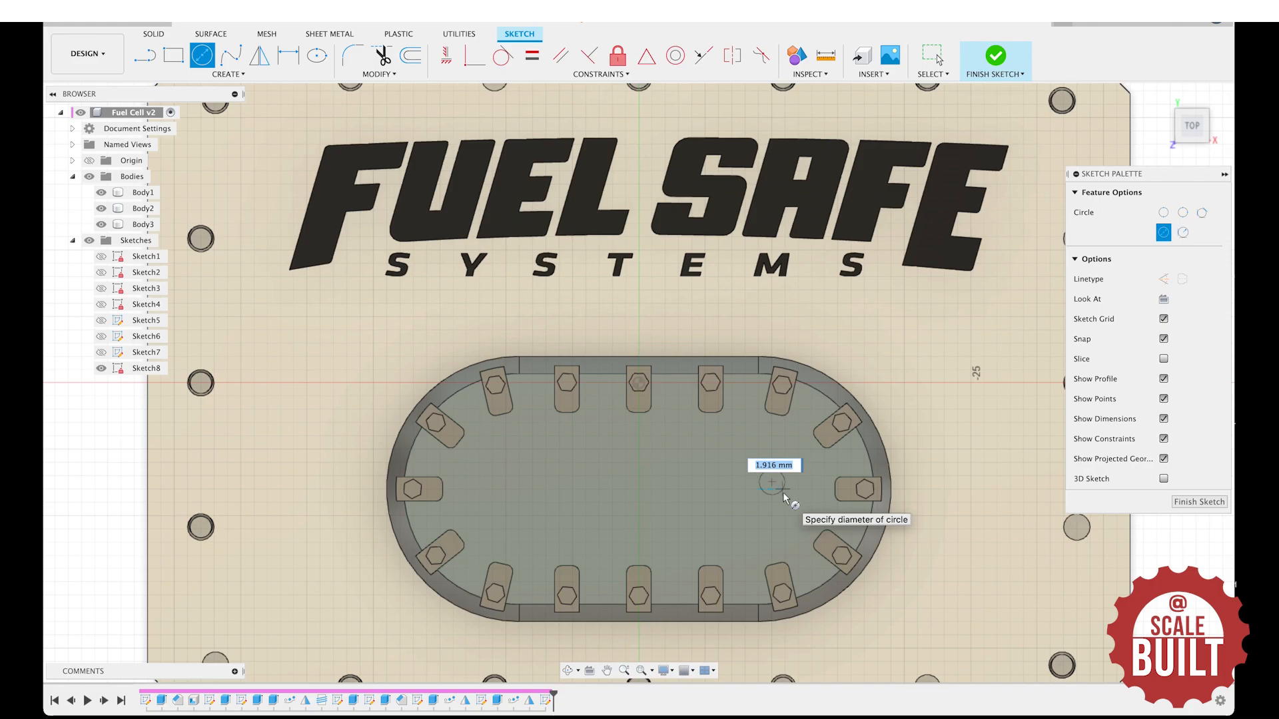
text(2)
key(Return)
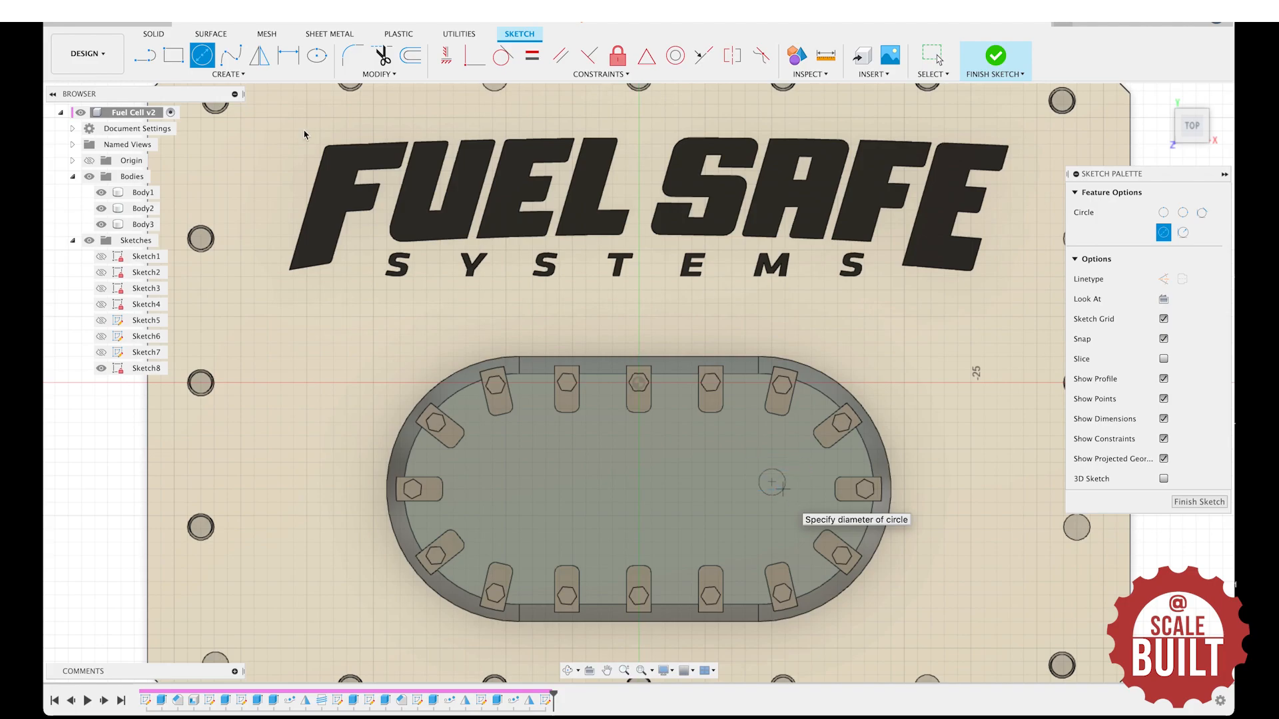
Draw a six-sided inscribed polygon with a radius of about 1.9 mm around the 2 mm circle, sharing its centre.
click(232, 76)
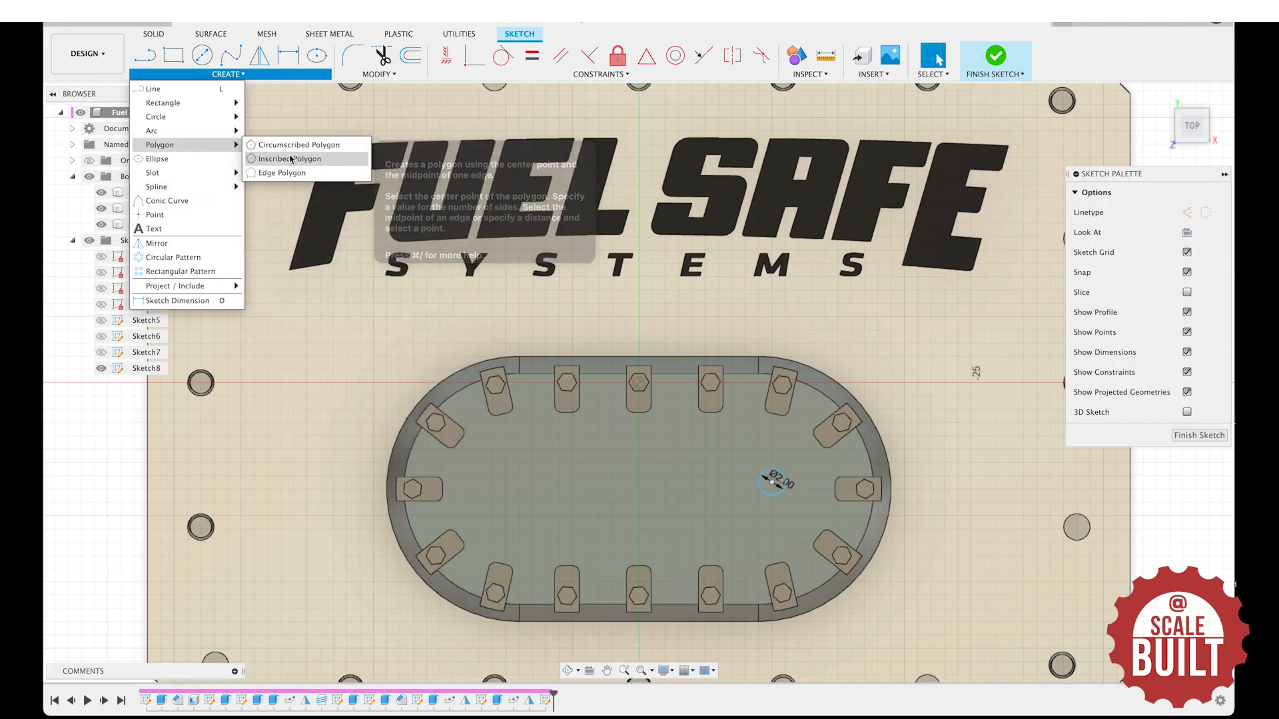
click(280, 158)
click(775, 488)
scroll(780, 493, up, 2)
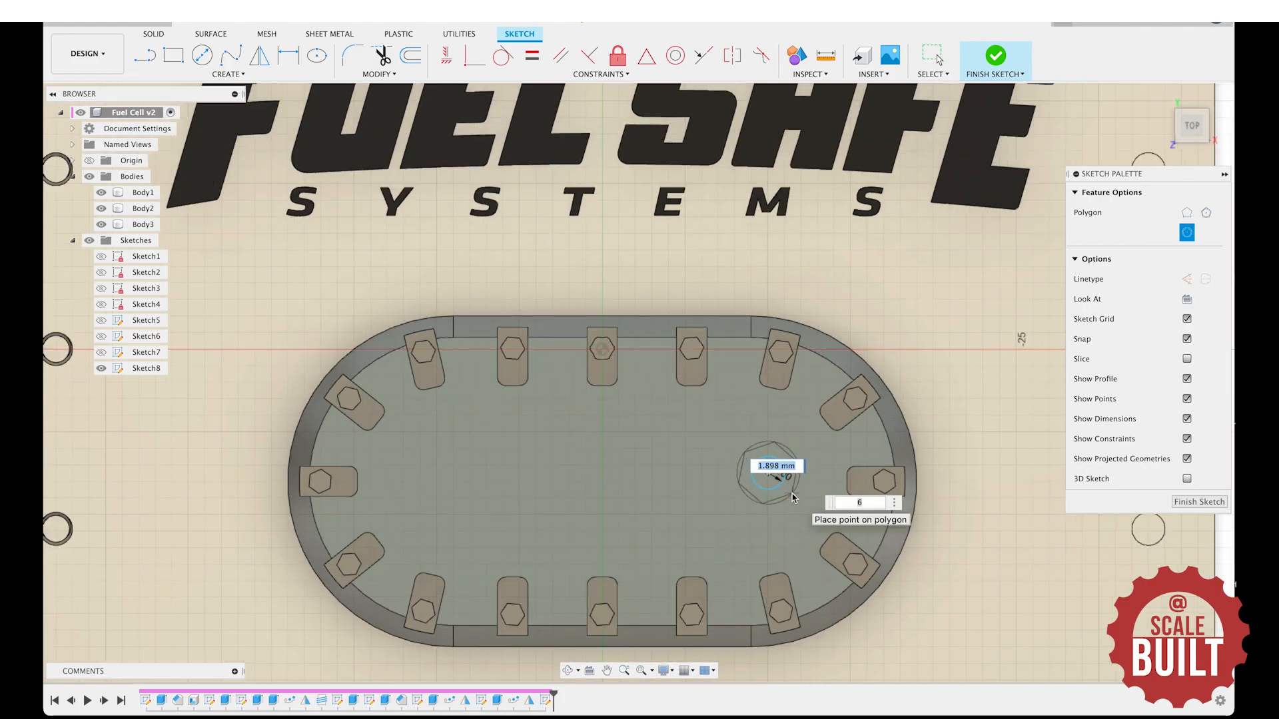
click(793, 494)
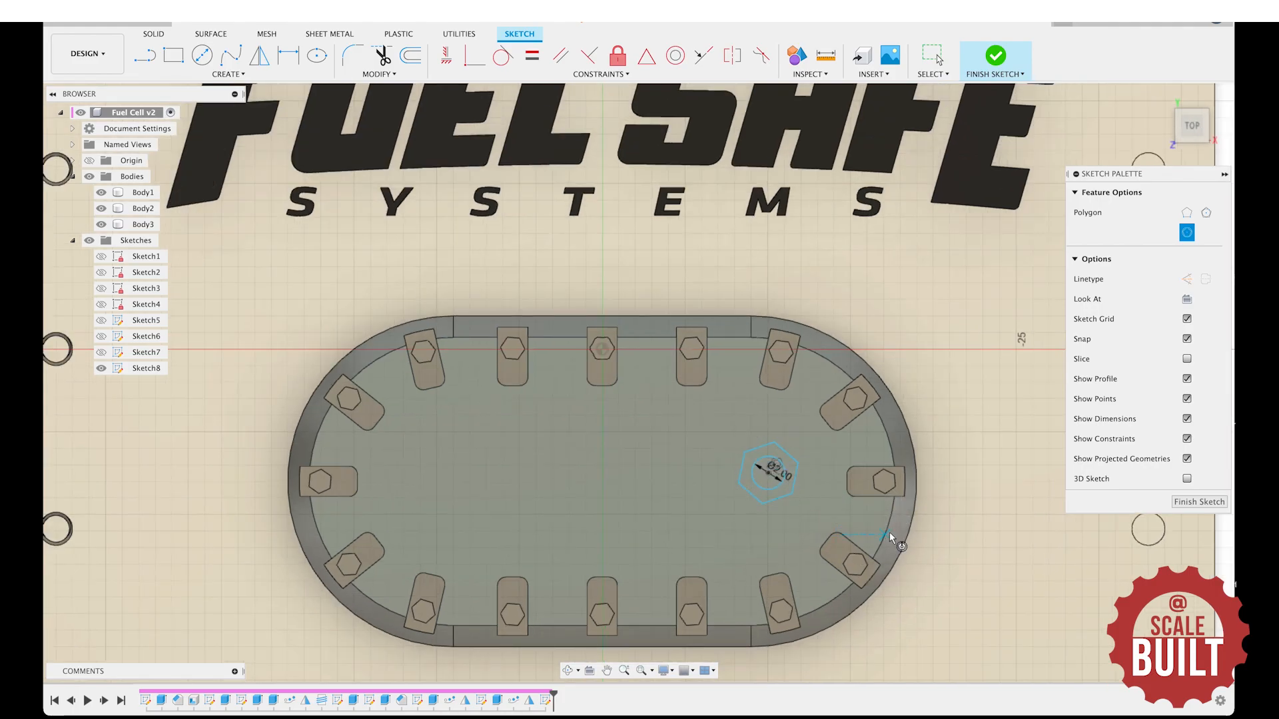
Extrude the ring between the hexagon and the circle 4 mm upward, joined to the oval plate.
key(q)
click(796, 478)
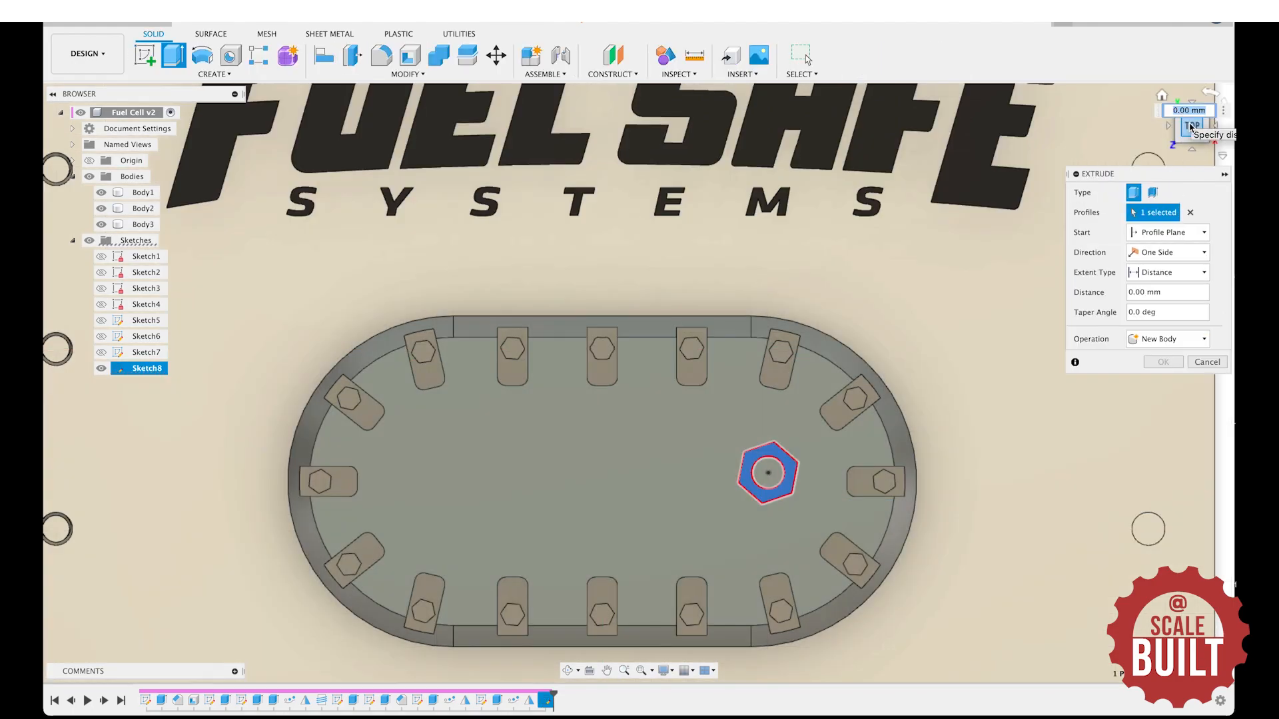
drag(1191, 126, 1073, 33)
drag(687, 385, 659, 326)
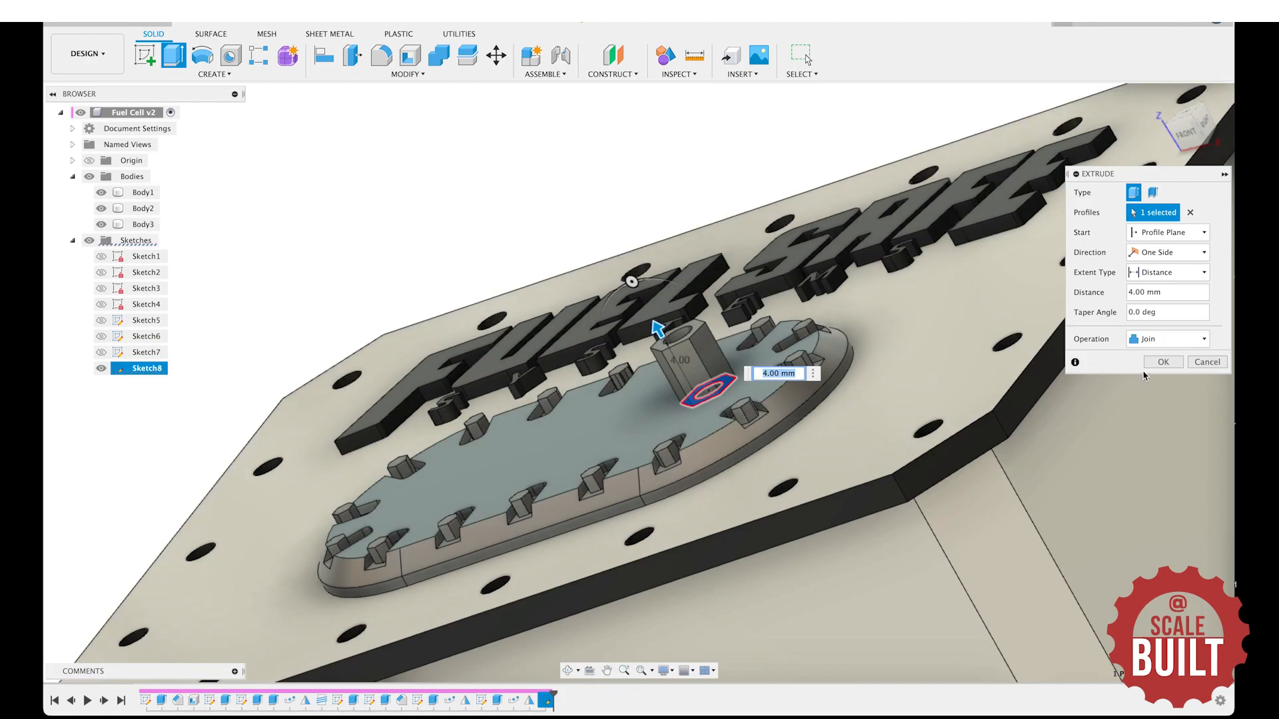
click(1162, 363)
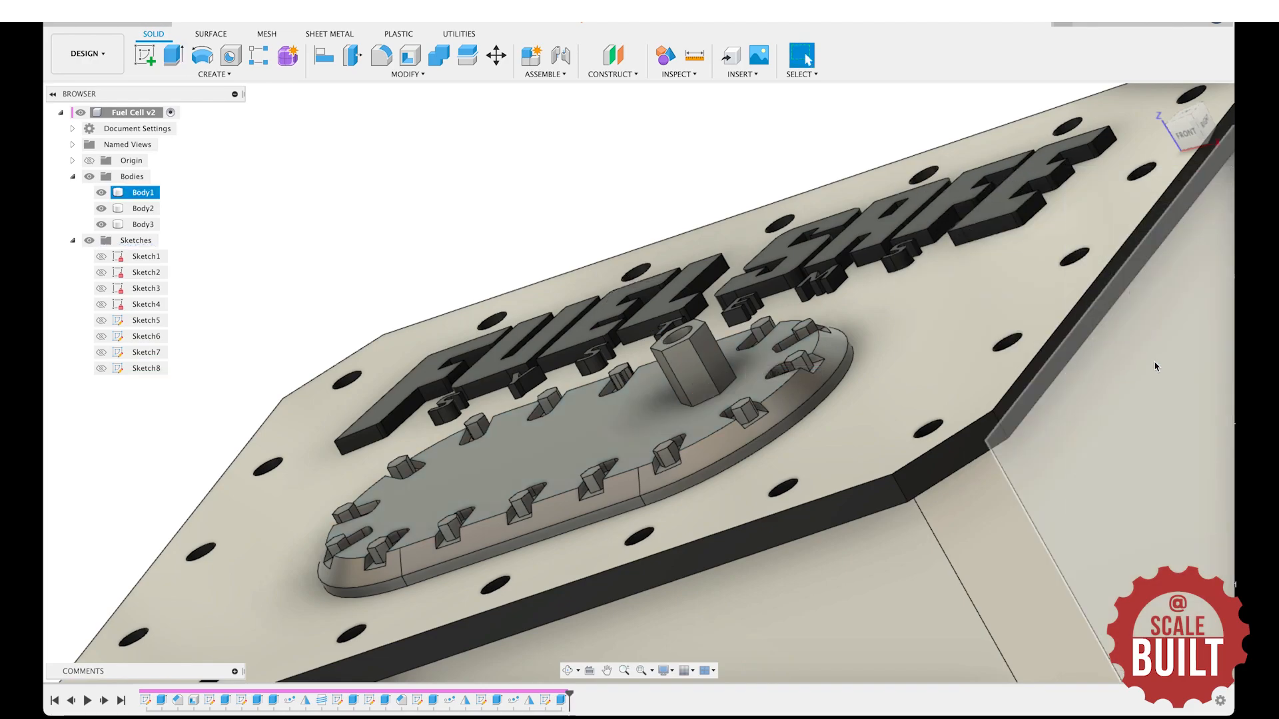
Start a chamfer on the top face of the hollow hexagonal fitting with an equal distance of 0.4 mm.
click(413, 74)
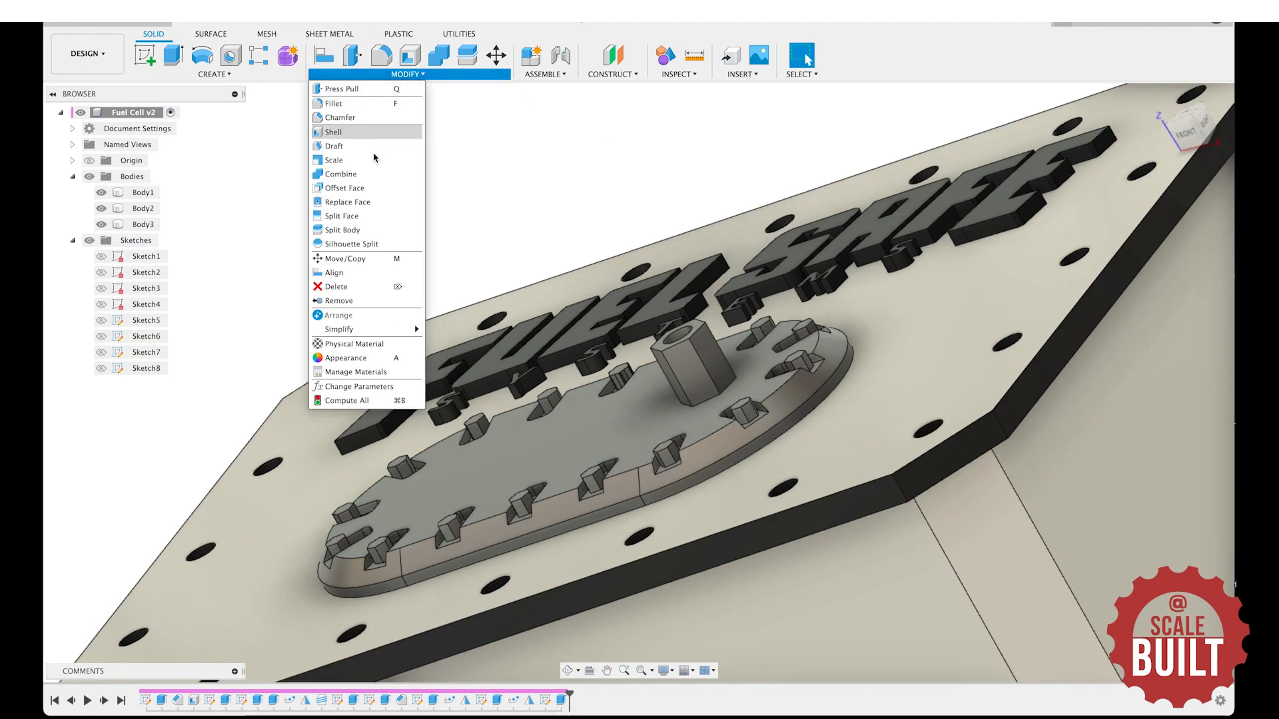
click(362, 118)
scroll(709, 339, up, 5)
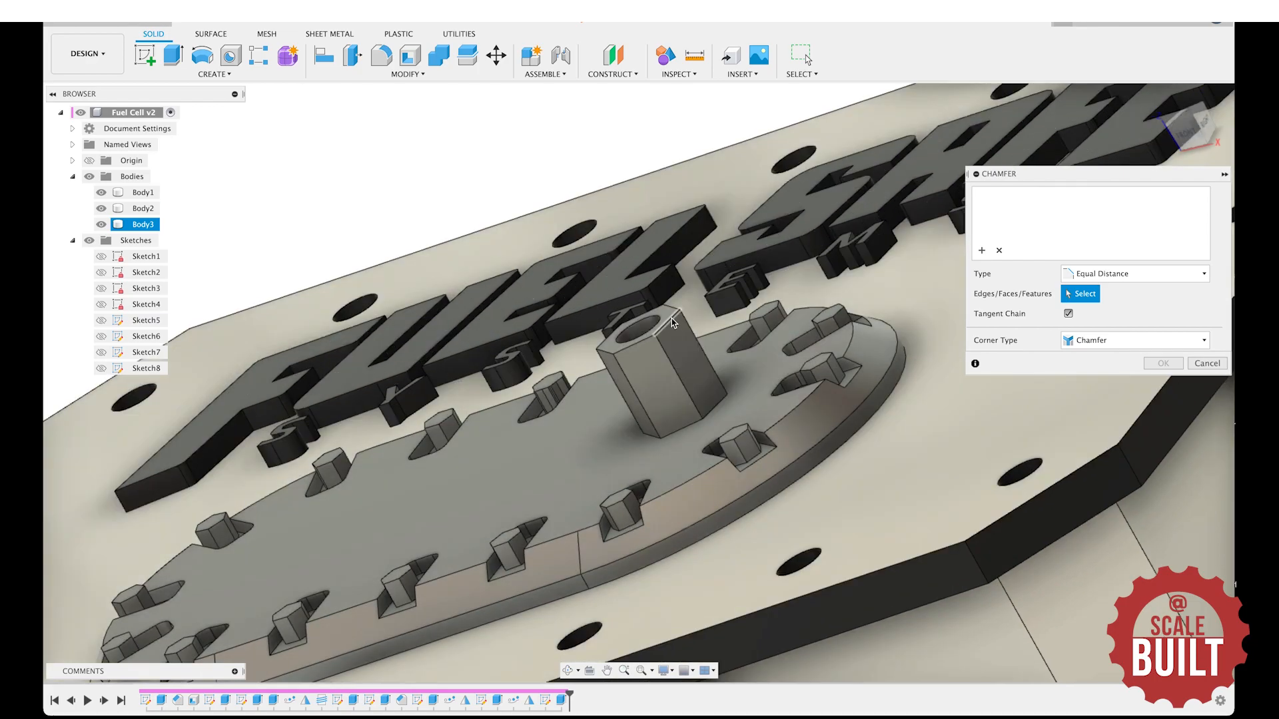
click(670, 325)
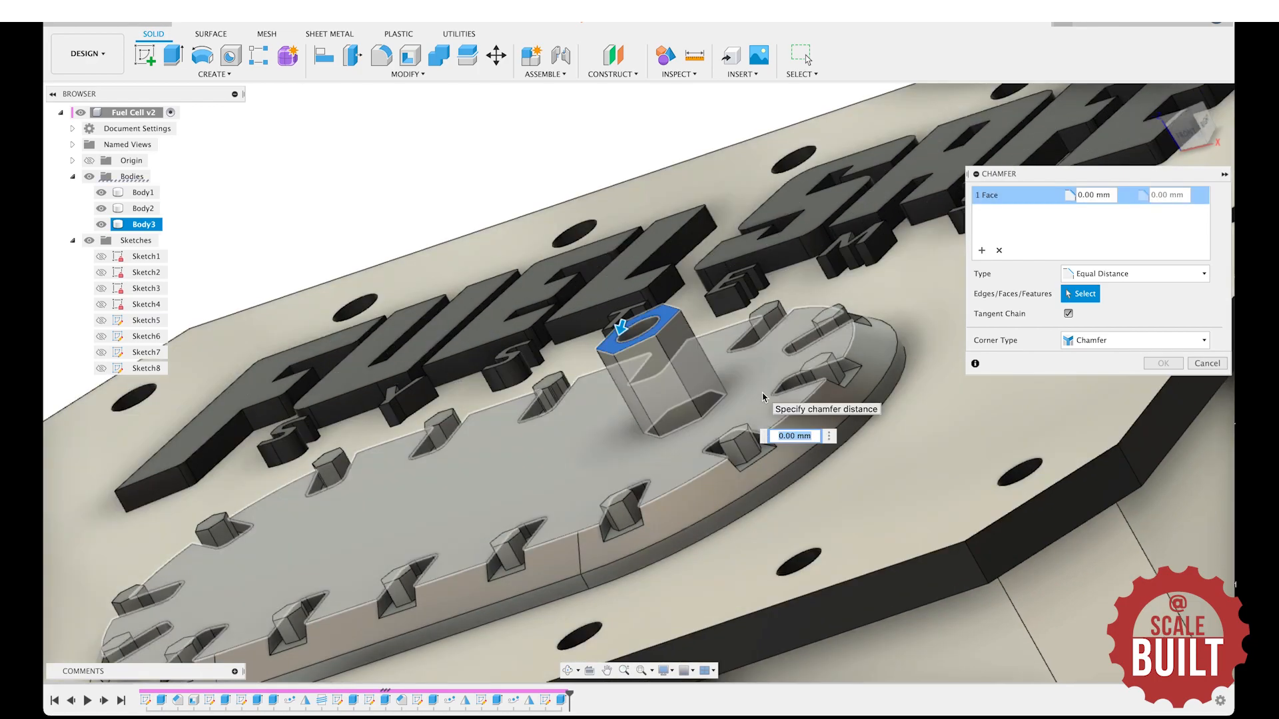
text(1)
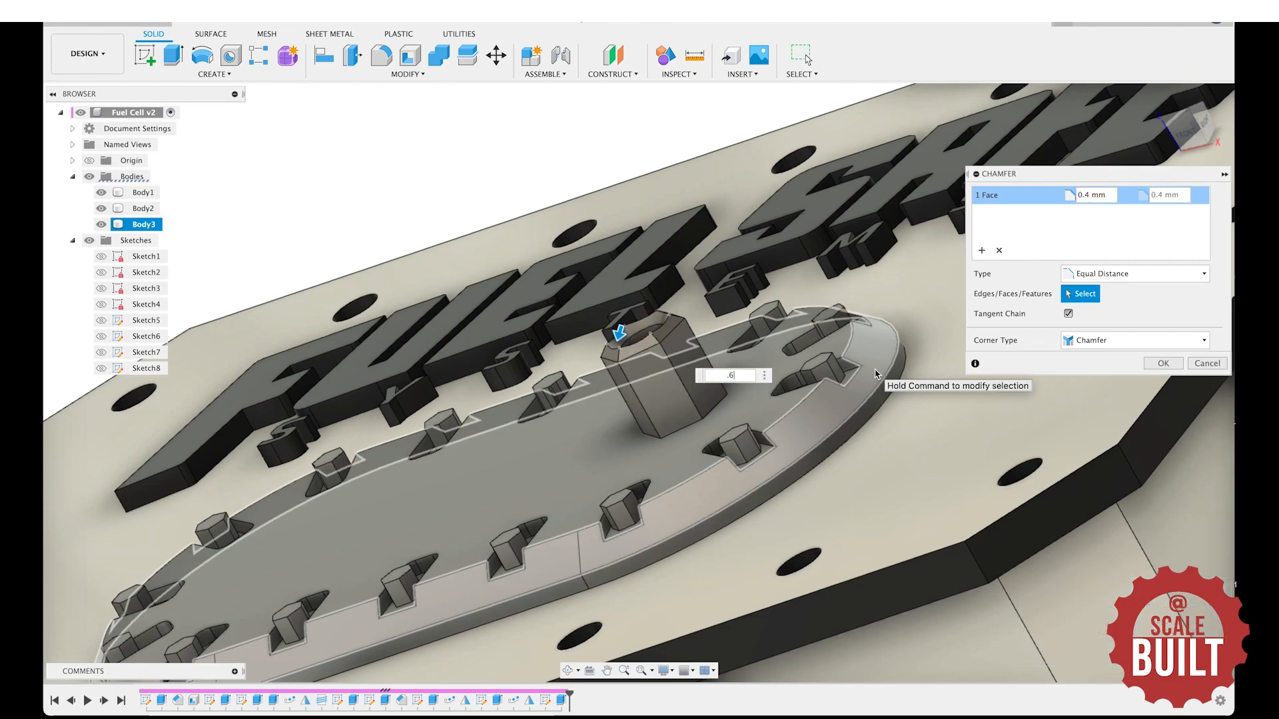
text(.4)
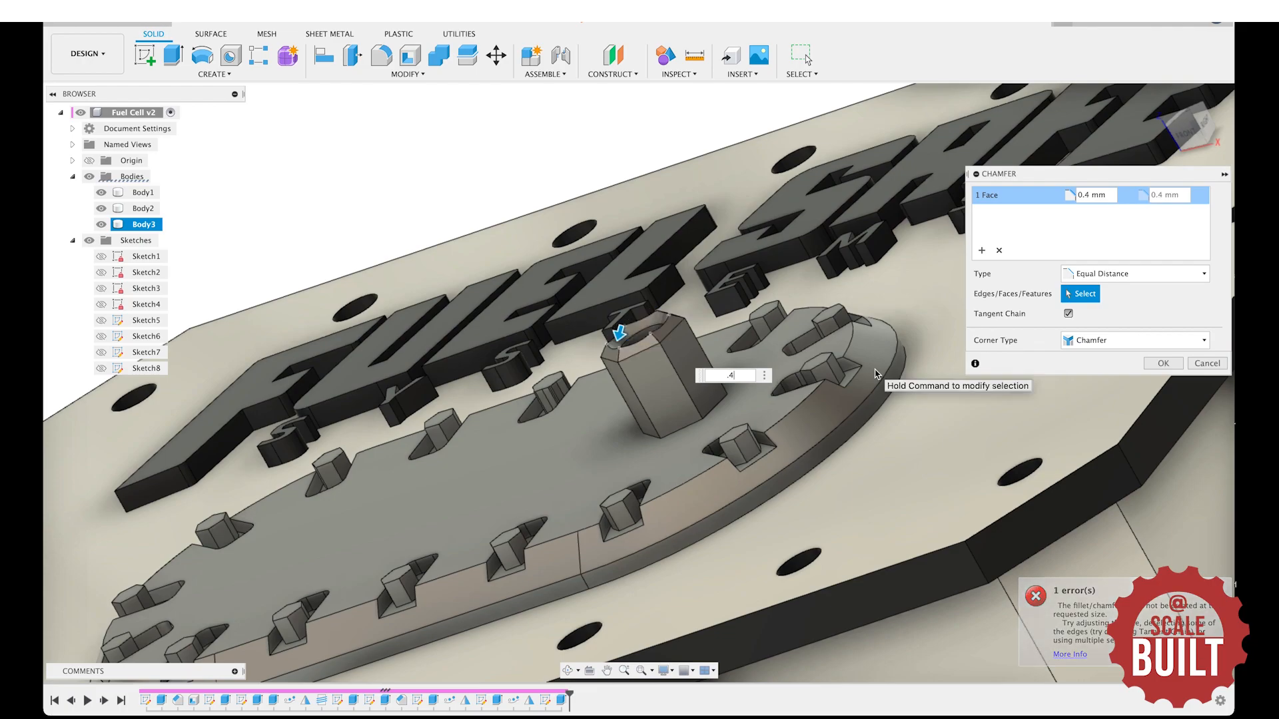
Change the fitting's chamfer to Distance and Angle with an angle of 75 degrees, and create it.
click(1126, 273)
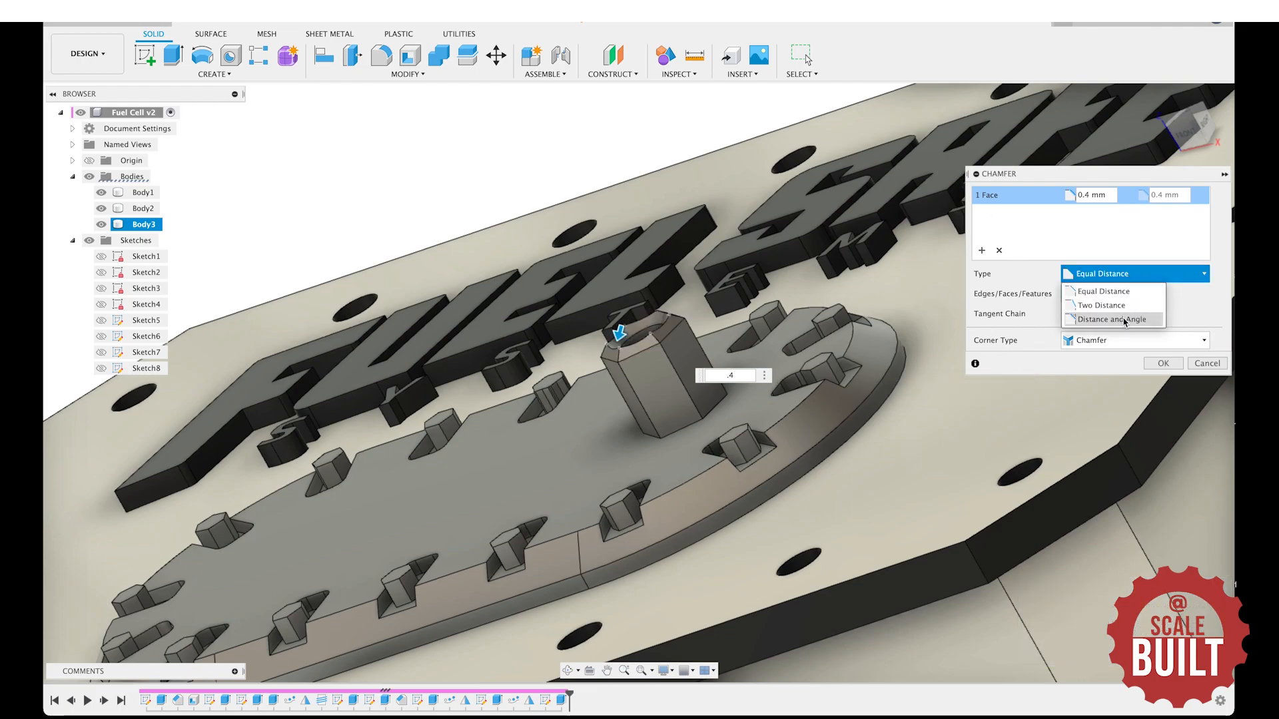
click(1119, 321)
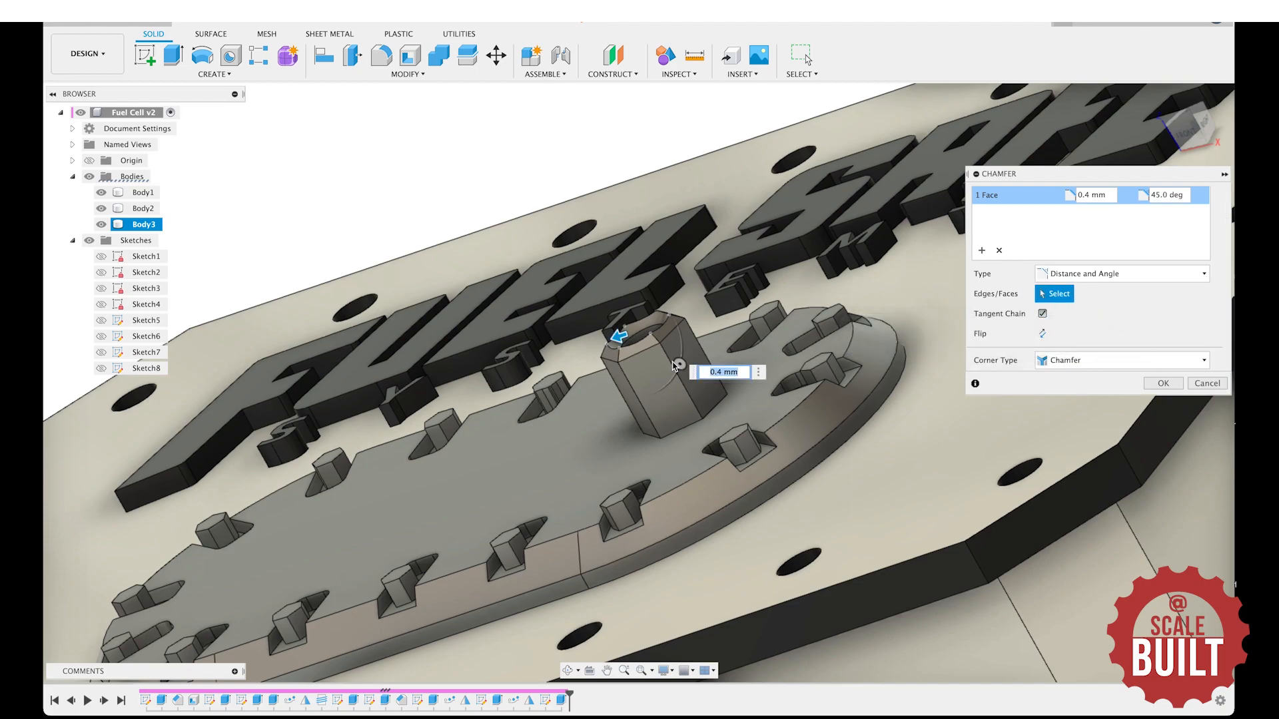
drag(680, 365, 674, 391)
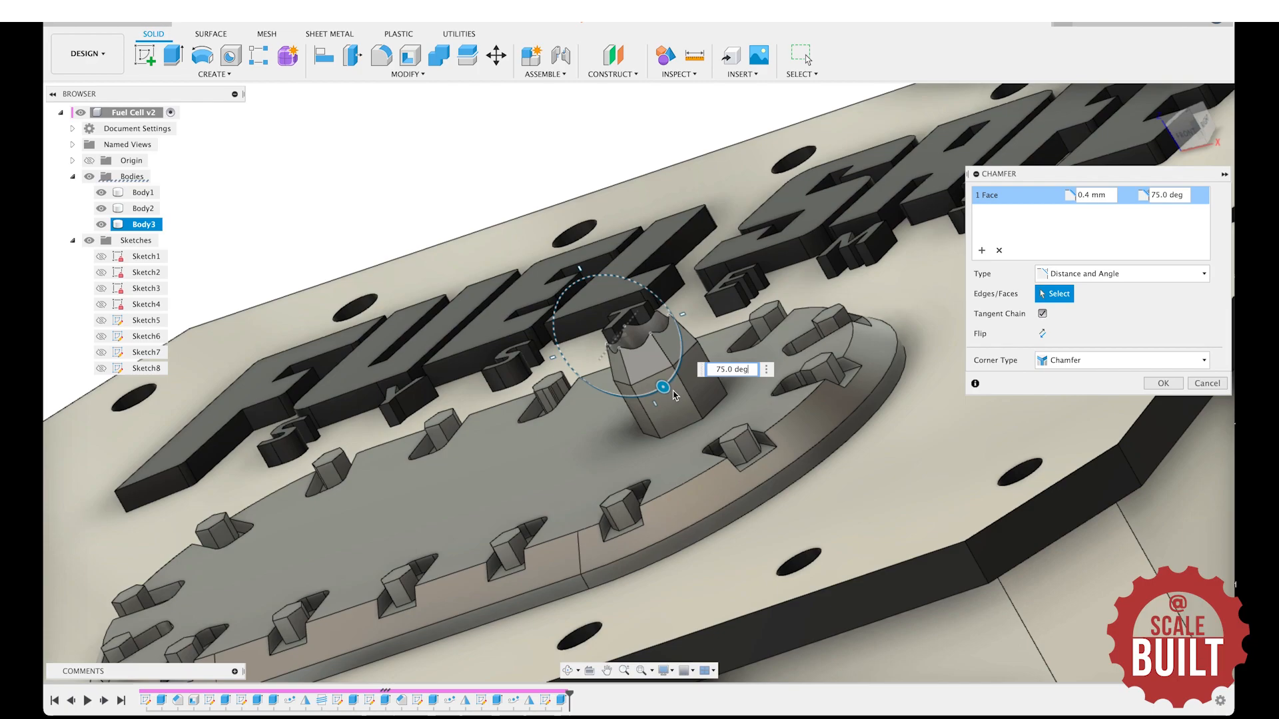
click(1160, 384)
click(1199, 140)
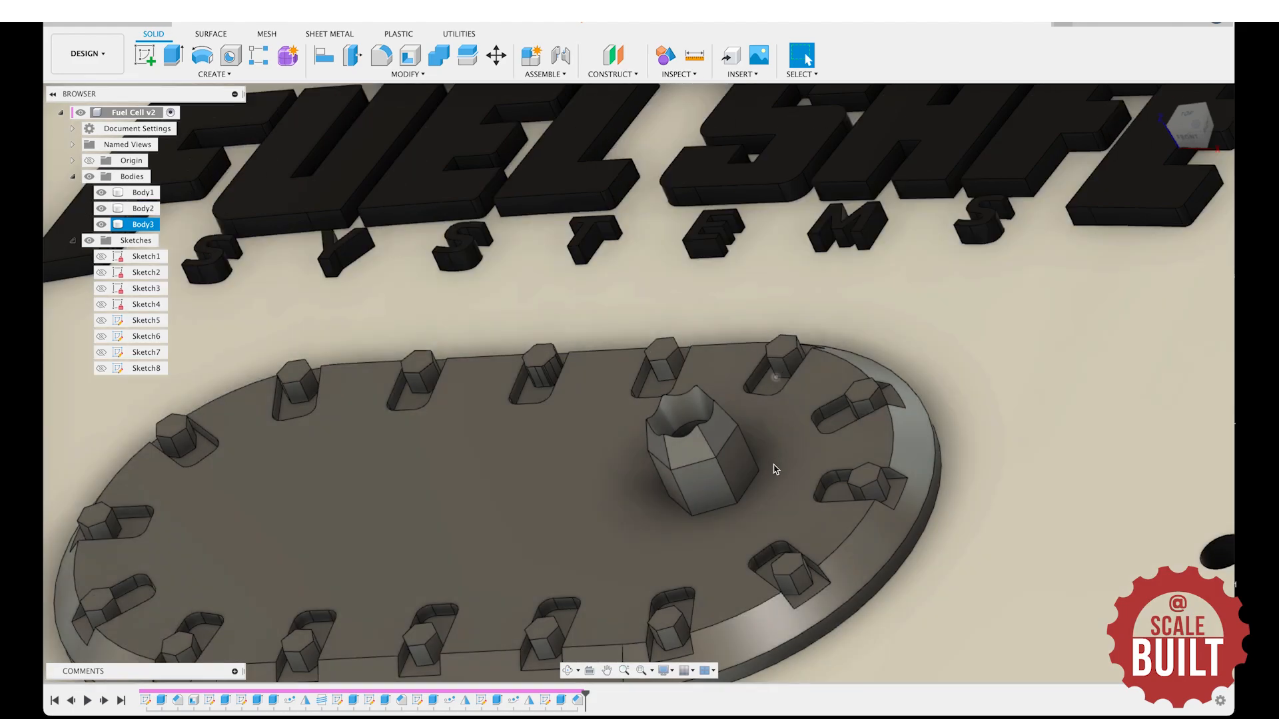
Edit the hollow hexagonal fitting's extrusion so its operation creates a new body instead of joining the oval plate.
scroll(681, 602, down, 4)
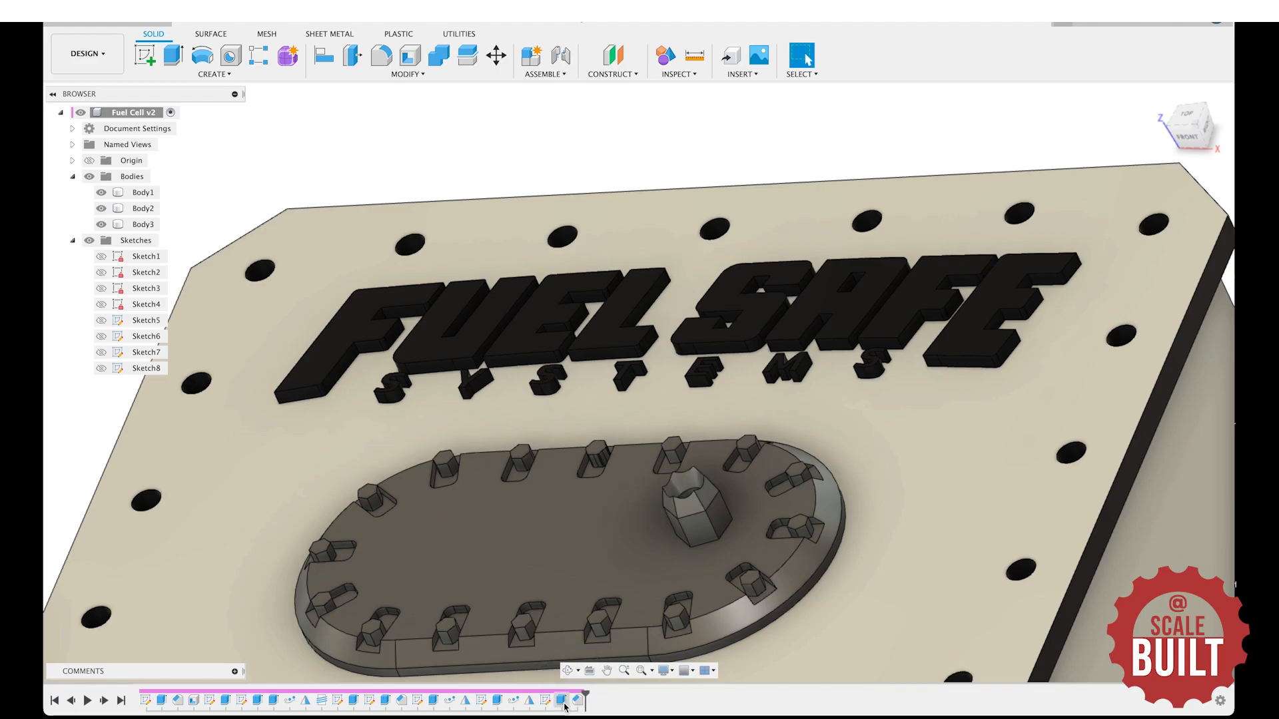
double_click(564, 706)
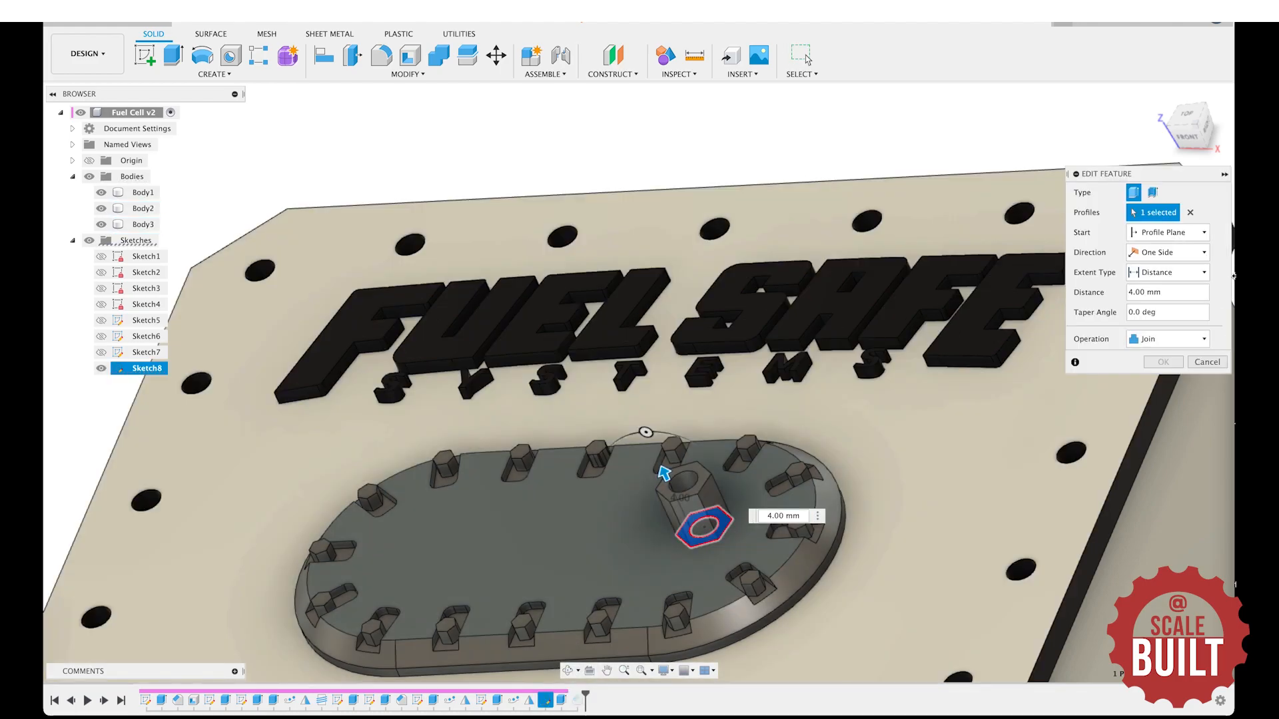
click(1162, 339)
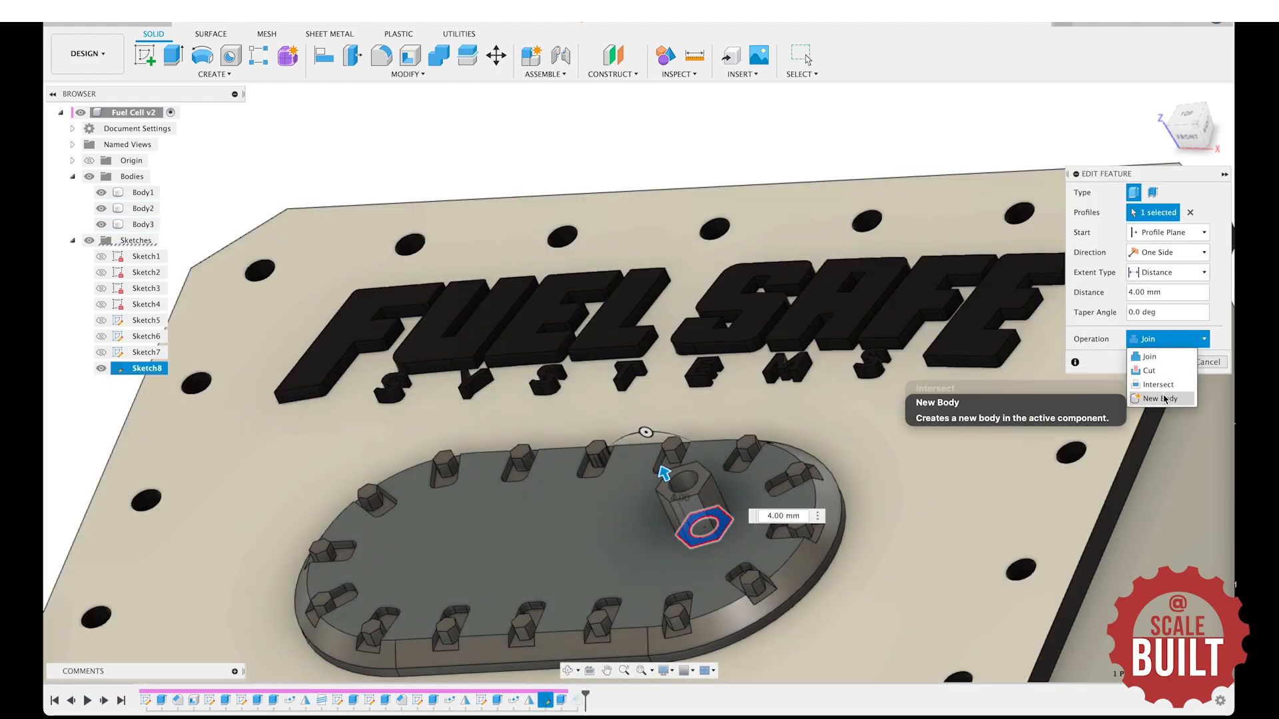
click(1162, 390)
click(1162, 363)
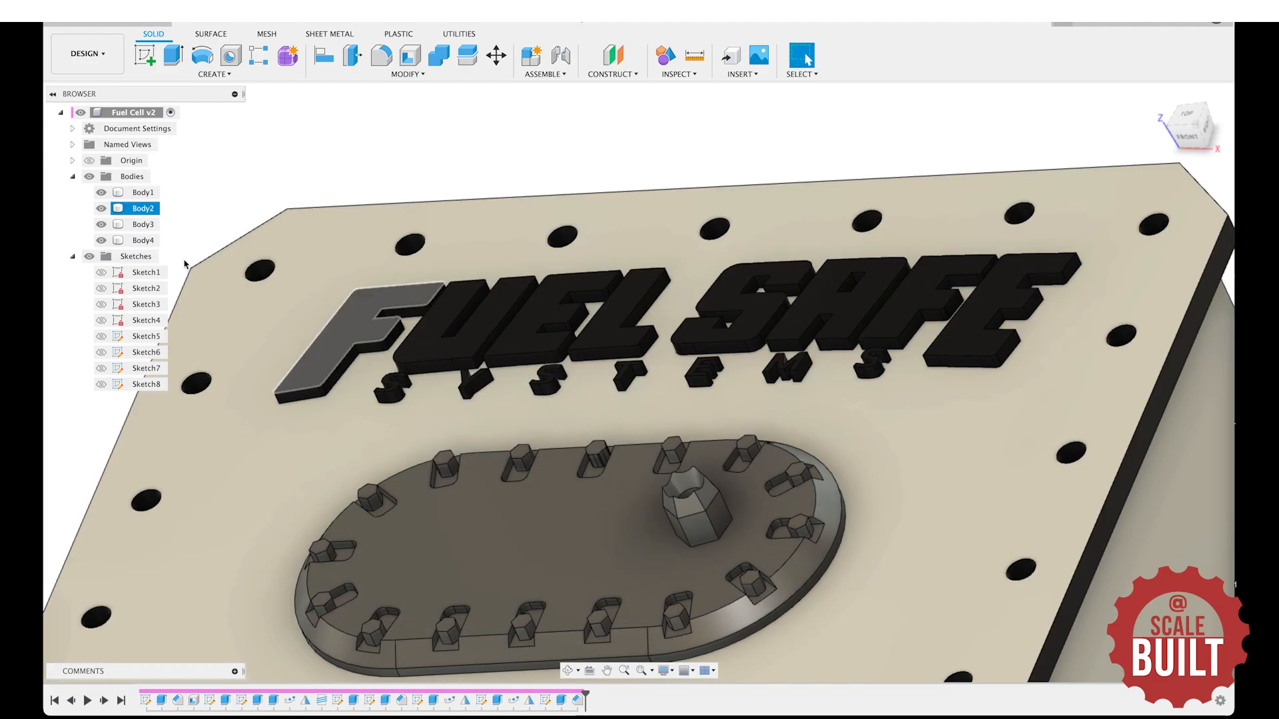
Copy the hexagonal fitting body and move the copy about -6 mm in X and -3 mm in Y on the oval plate.
key(m)
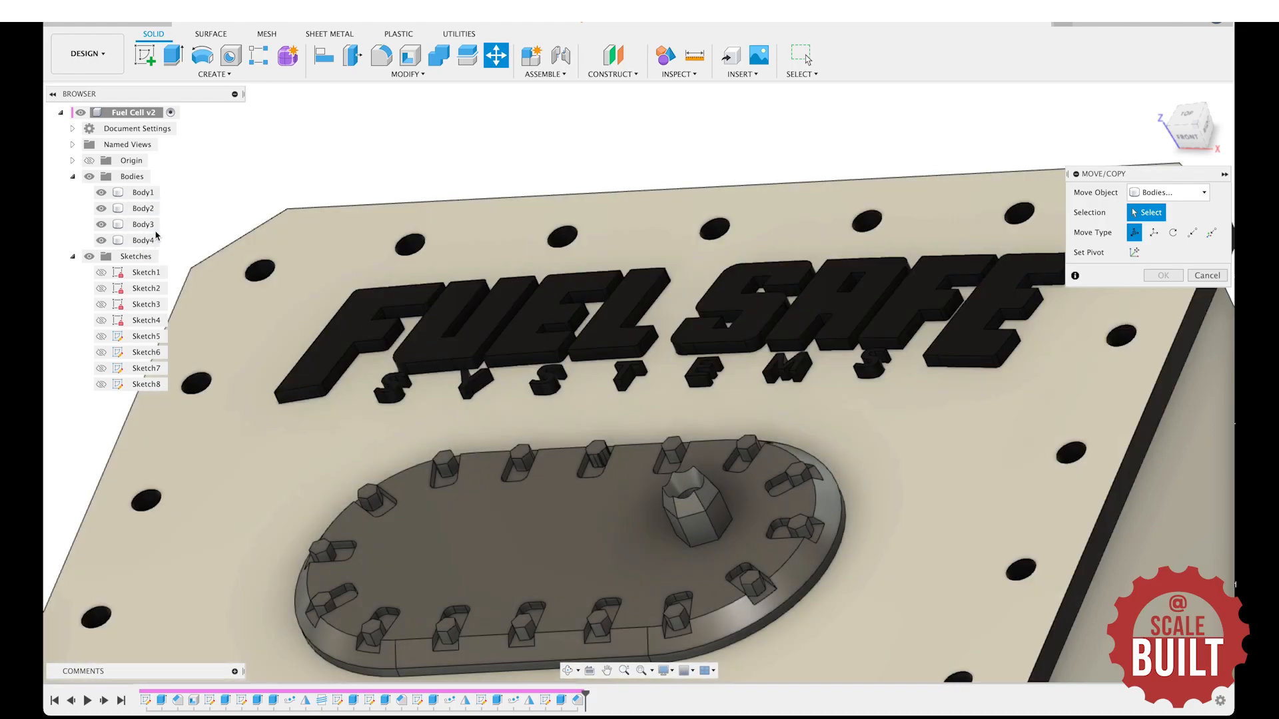
click(154, 239)
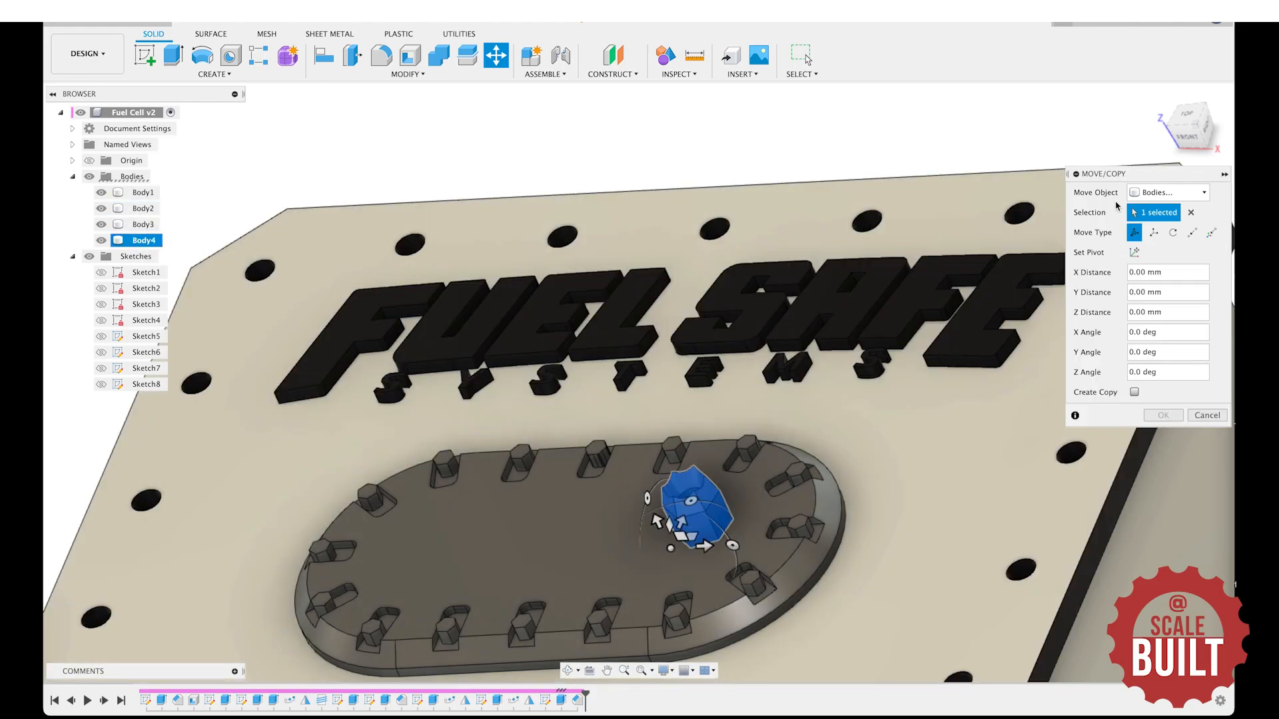
click(1190, 119)
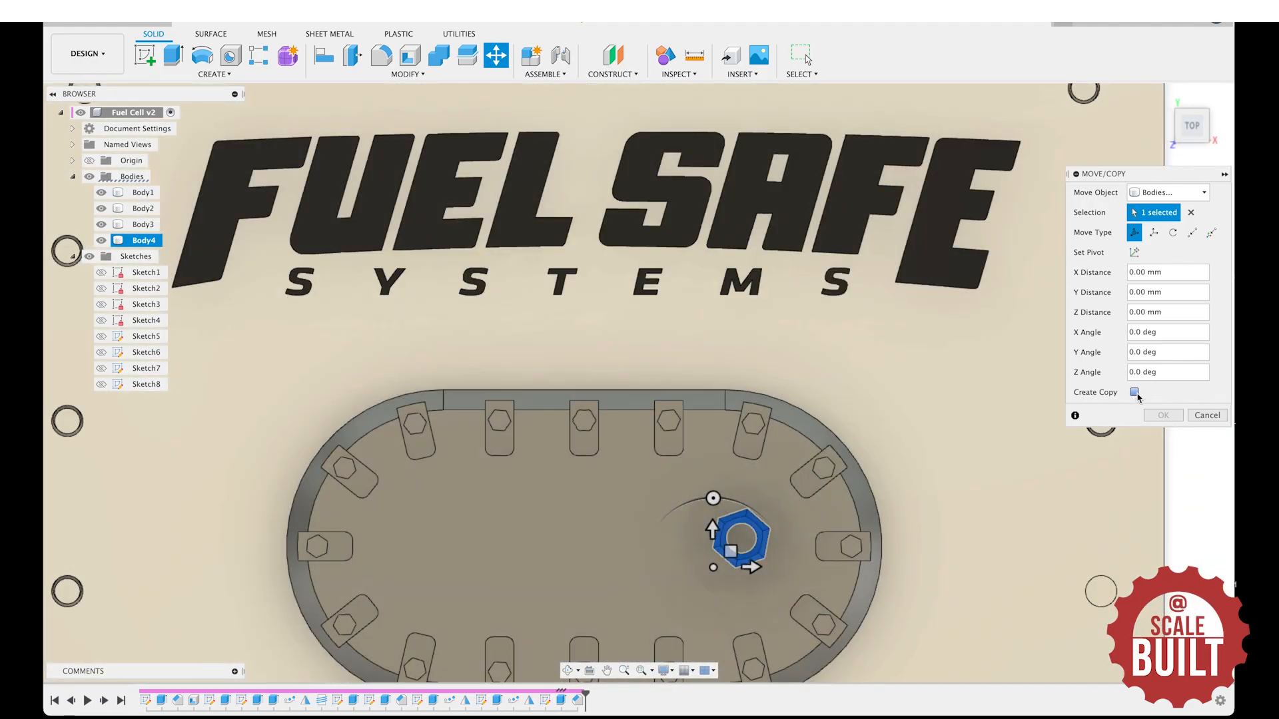
click(1135, 392)
drag(728, 552, 635, 599)
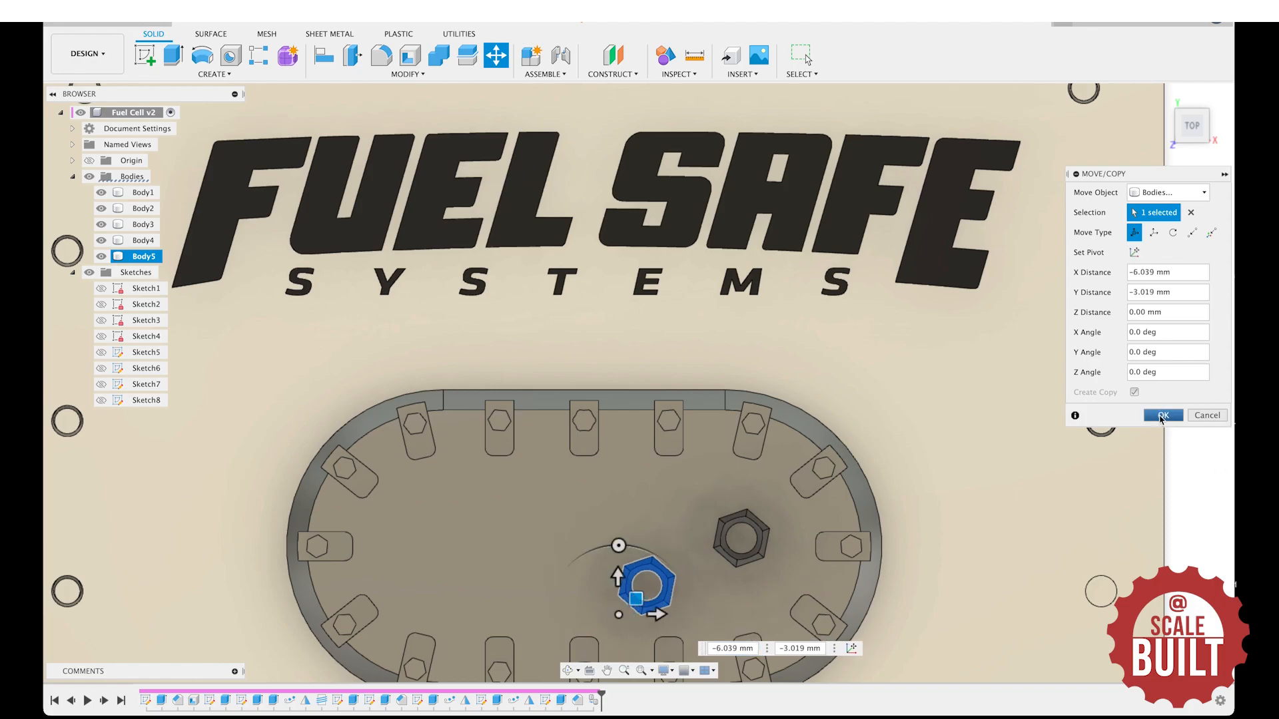
click(1161, 416)
Combine both hexagonal fittings with the oval plate as the target body, using the Join operation.
drag(1184, 125, 1121, 65)
shift+middle_drag(1121, 64, 1022, 202)
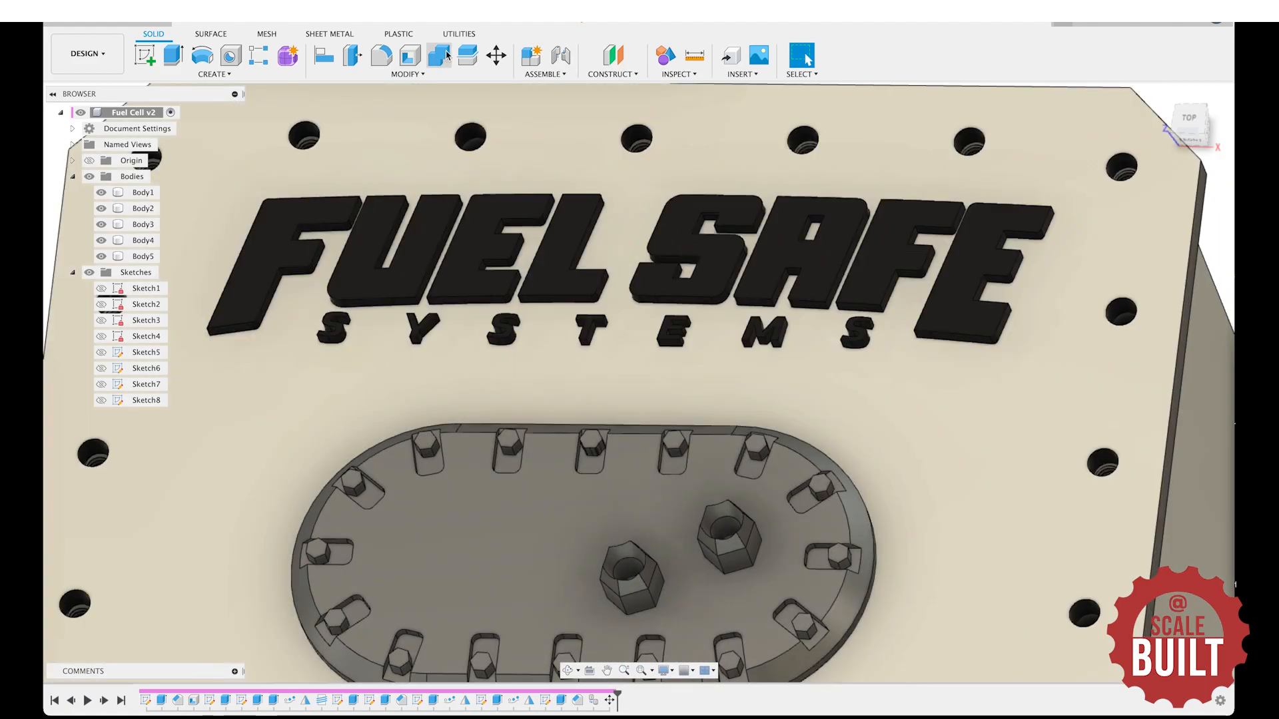
click(411, 56)
key(Escape)
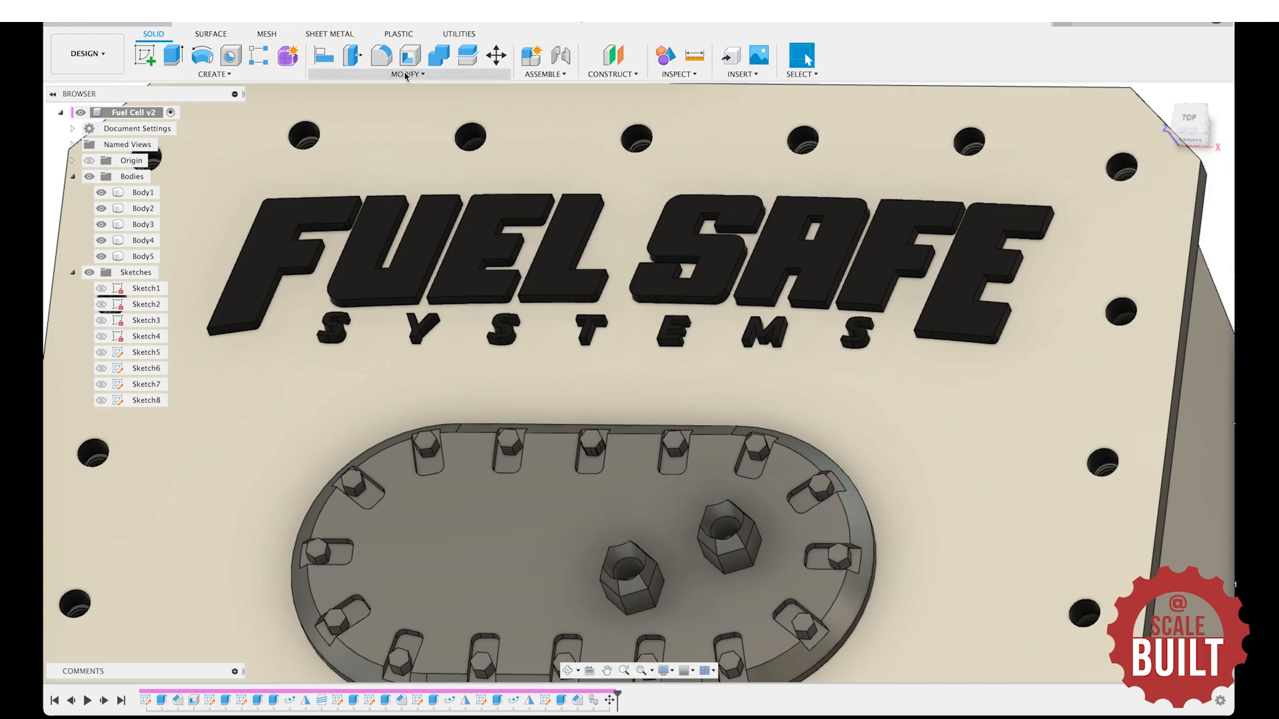
click(405, 75)
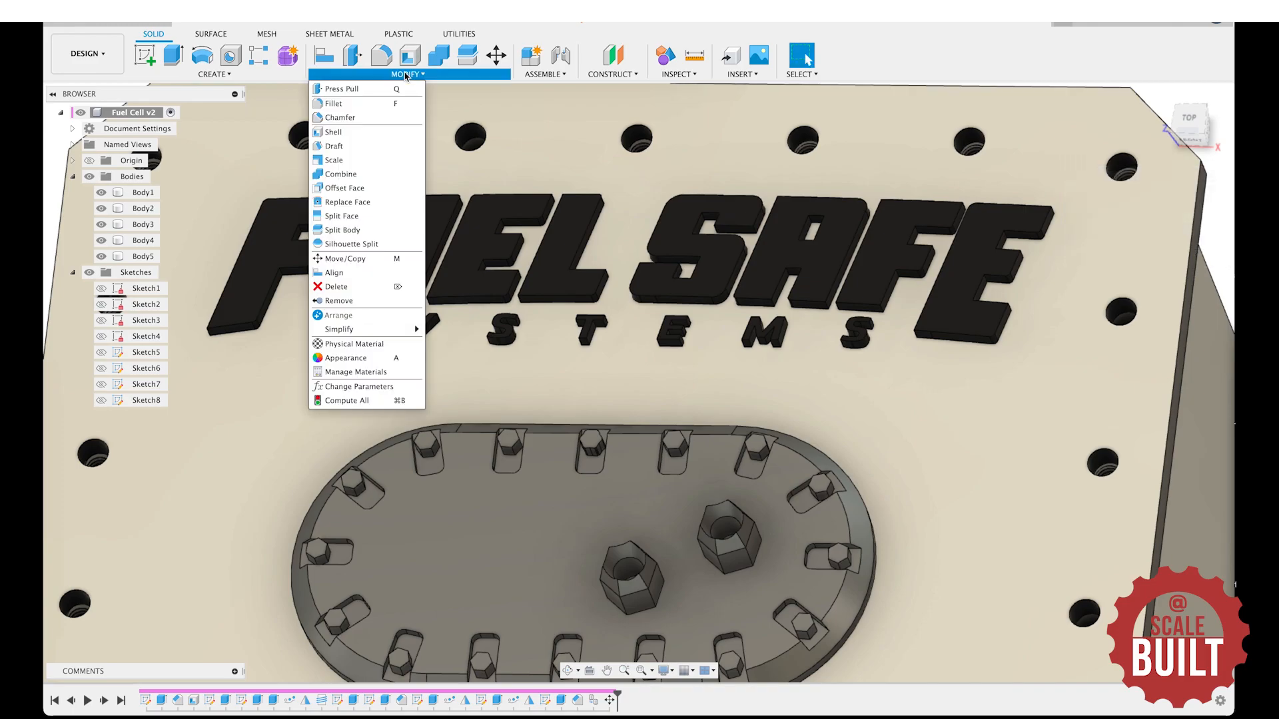
click(359, 177)
click(513, 557)
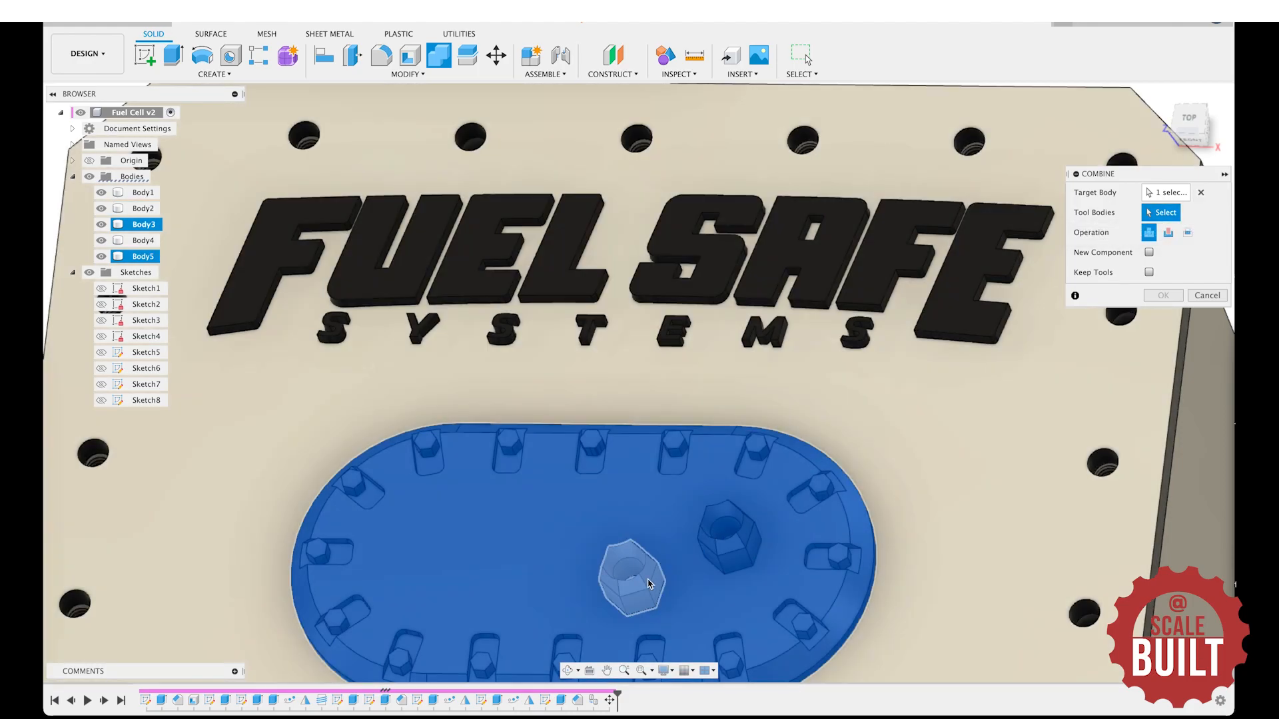
click(649, 583)
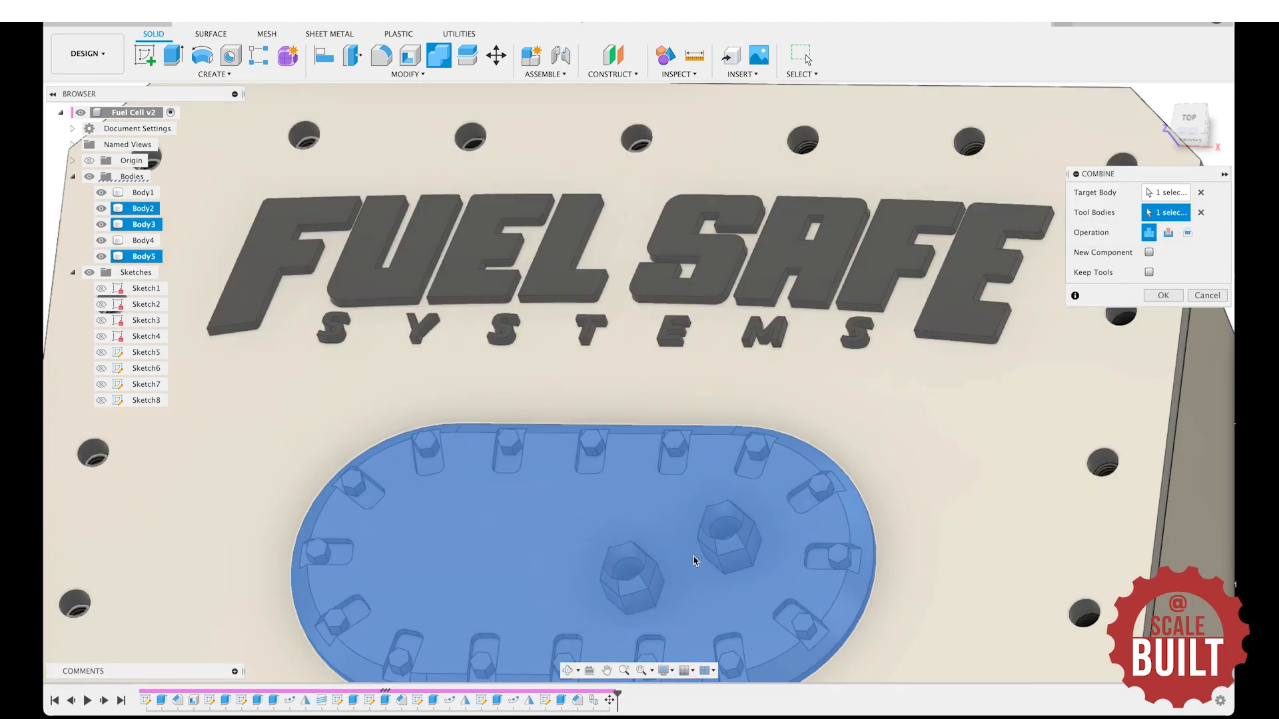
click(723, 533)
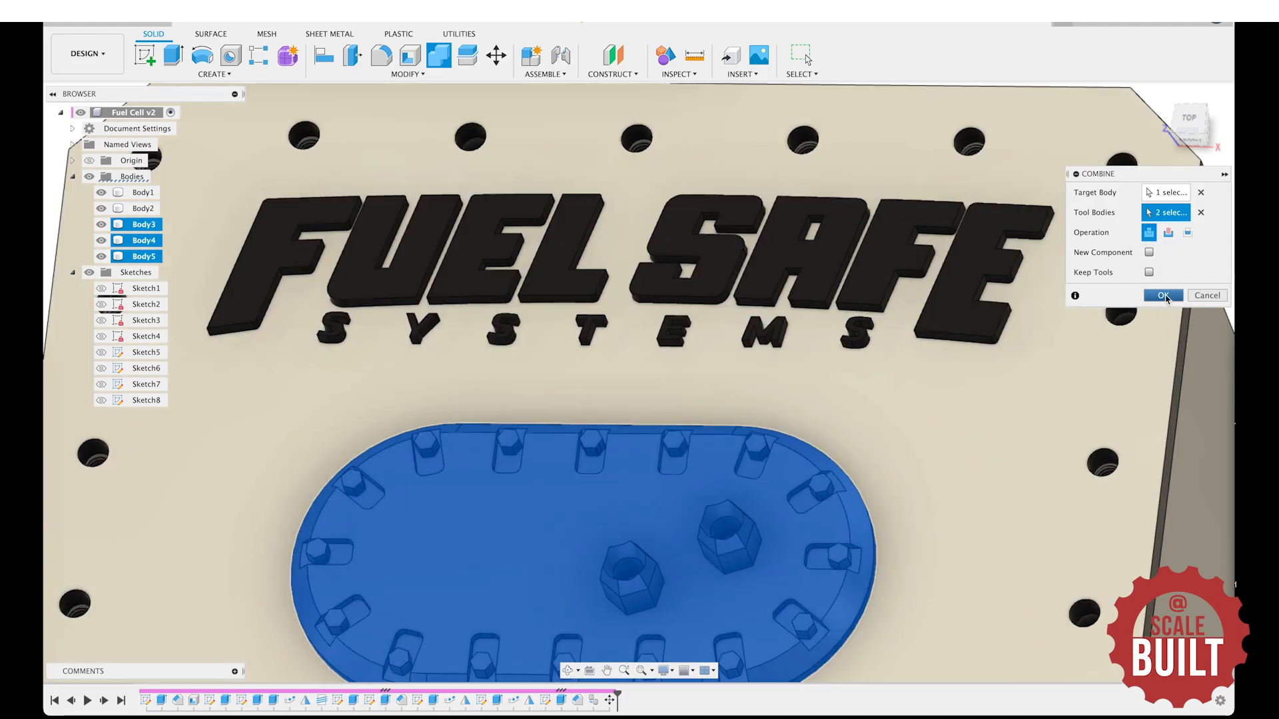
click(1163, 295)
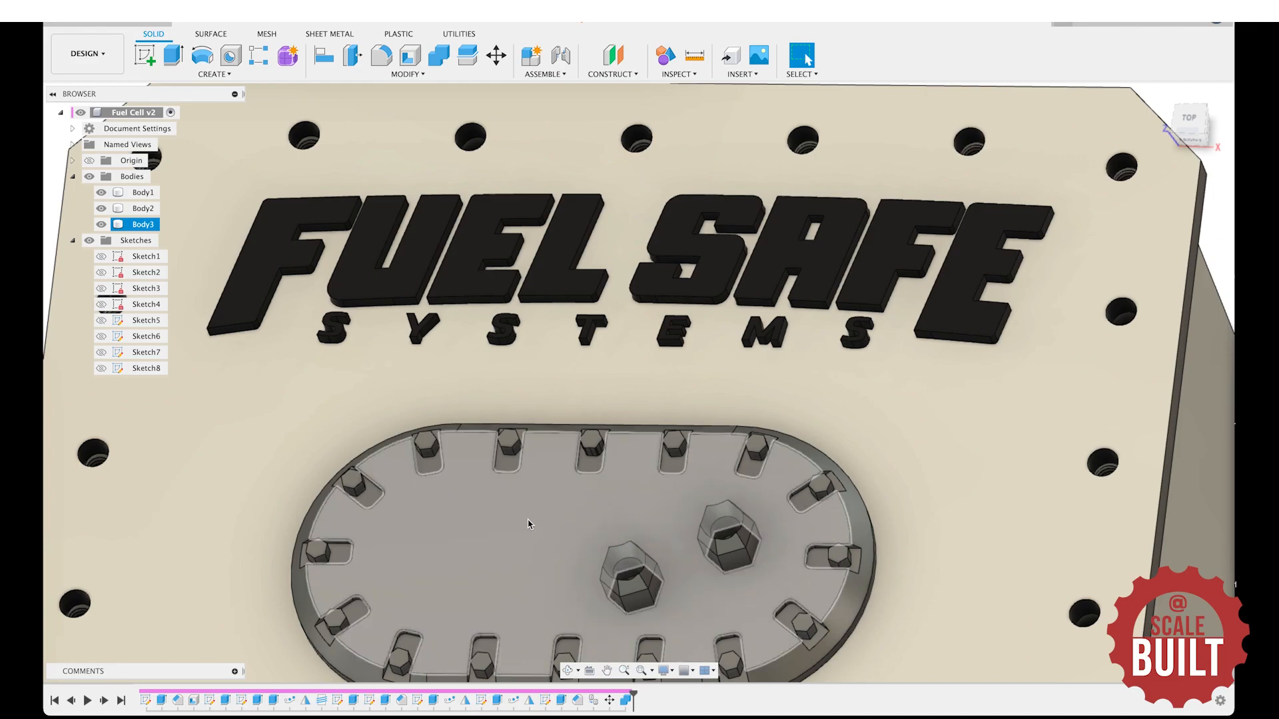
Sketch a circle about 8.2 mm in diameter on the oval plate's top face, opposite the two hexagonal fittings.
key(s)
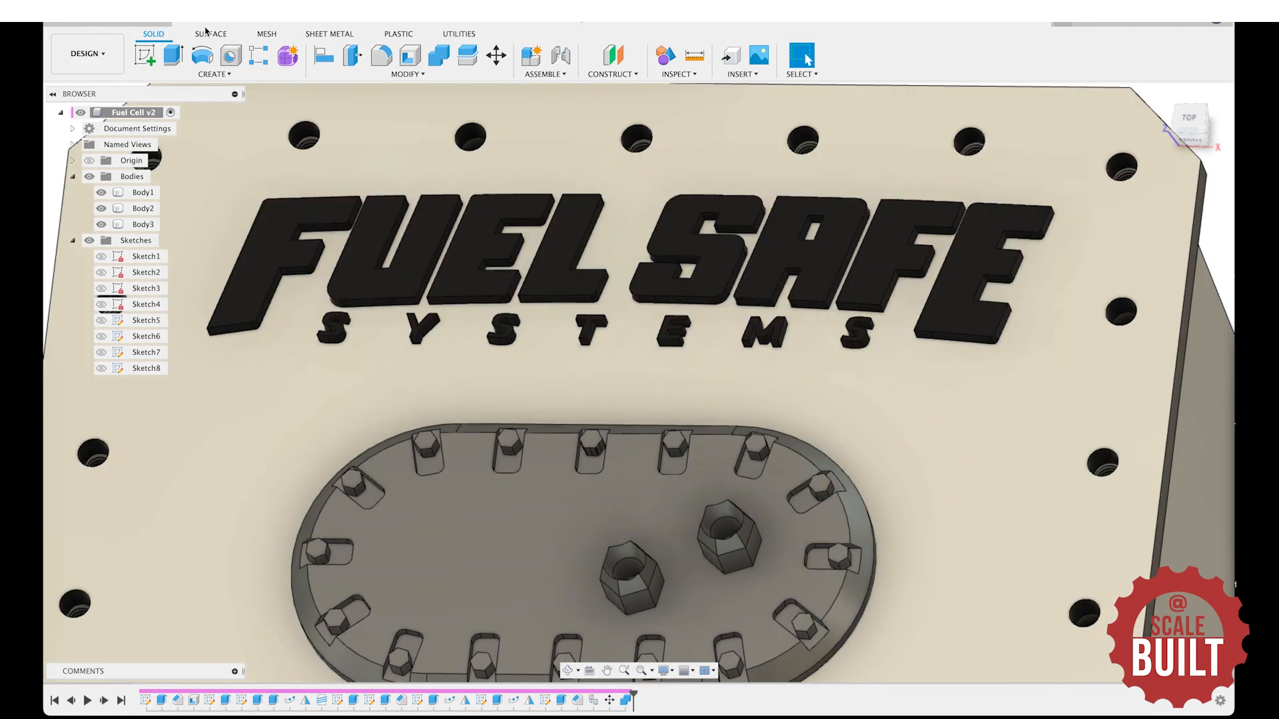
click(148, 62)
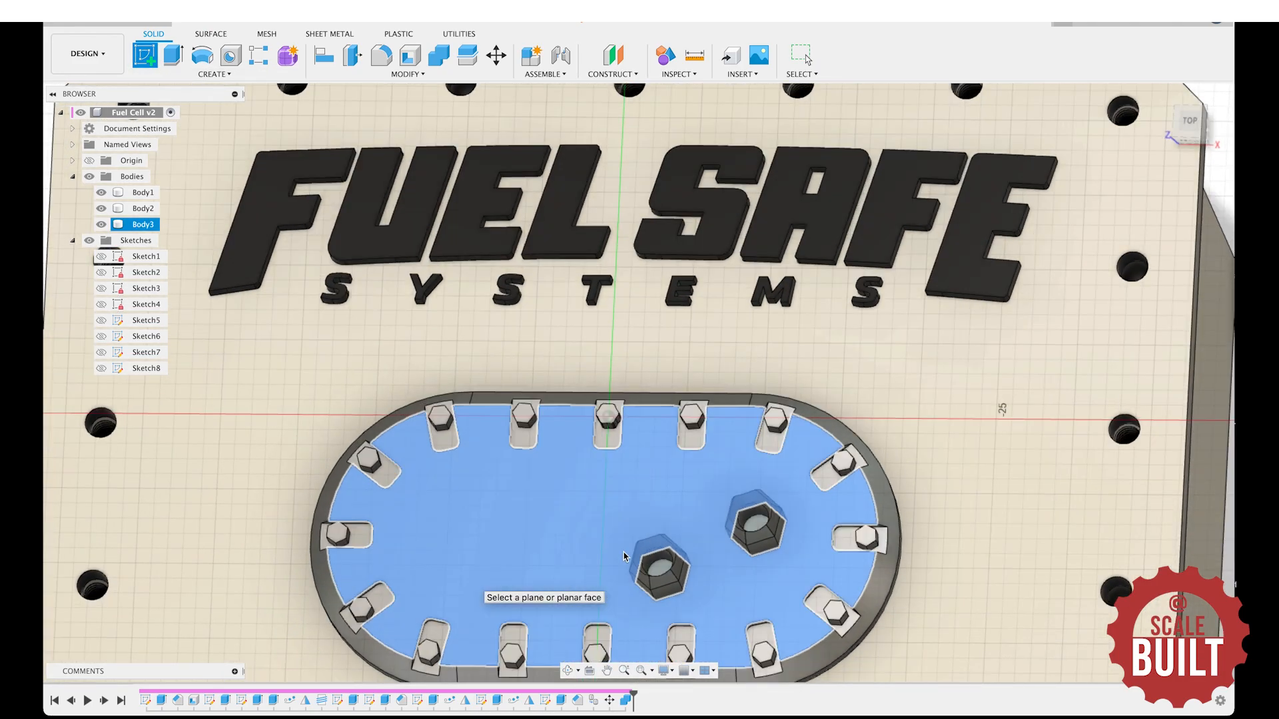
click(625, 557)
key(s)
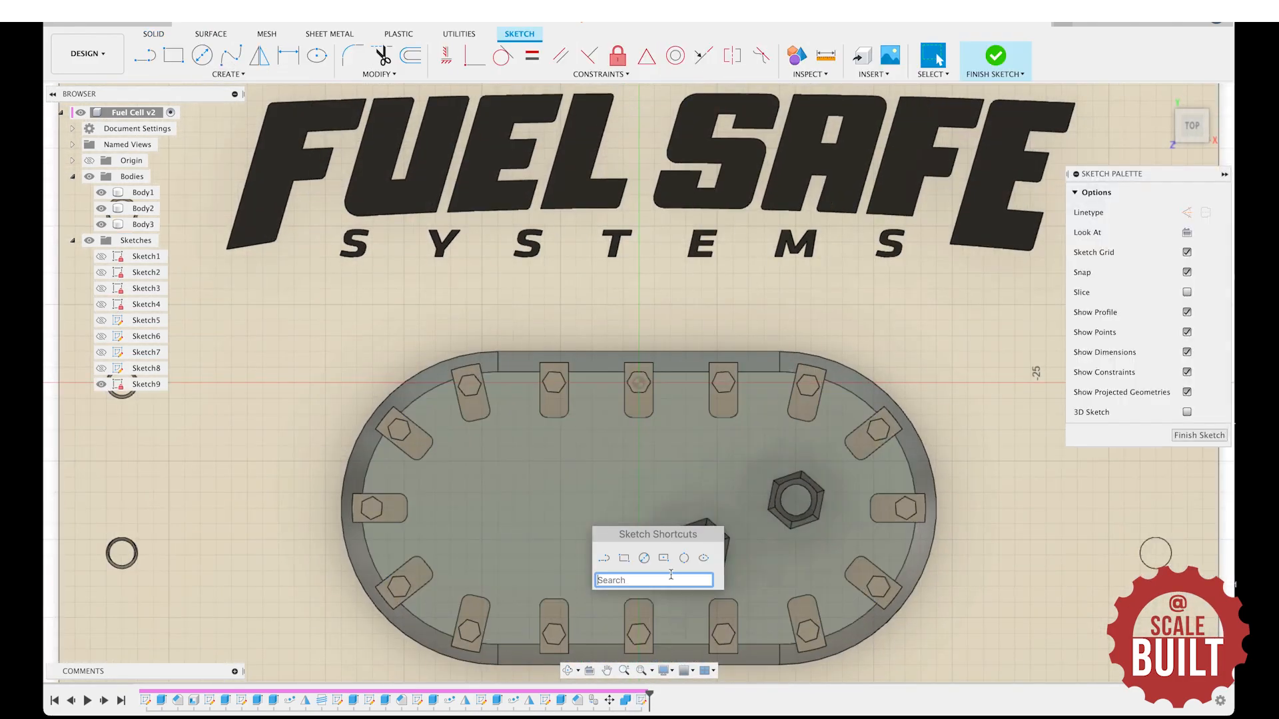
click(644, 558)
click(519, 505)
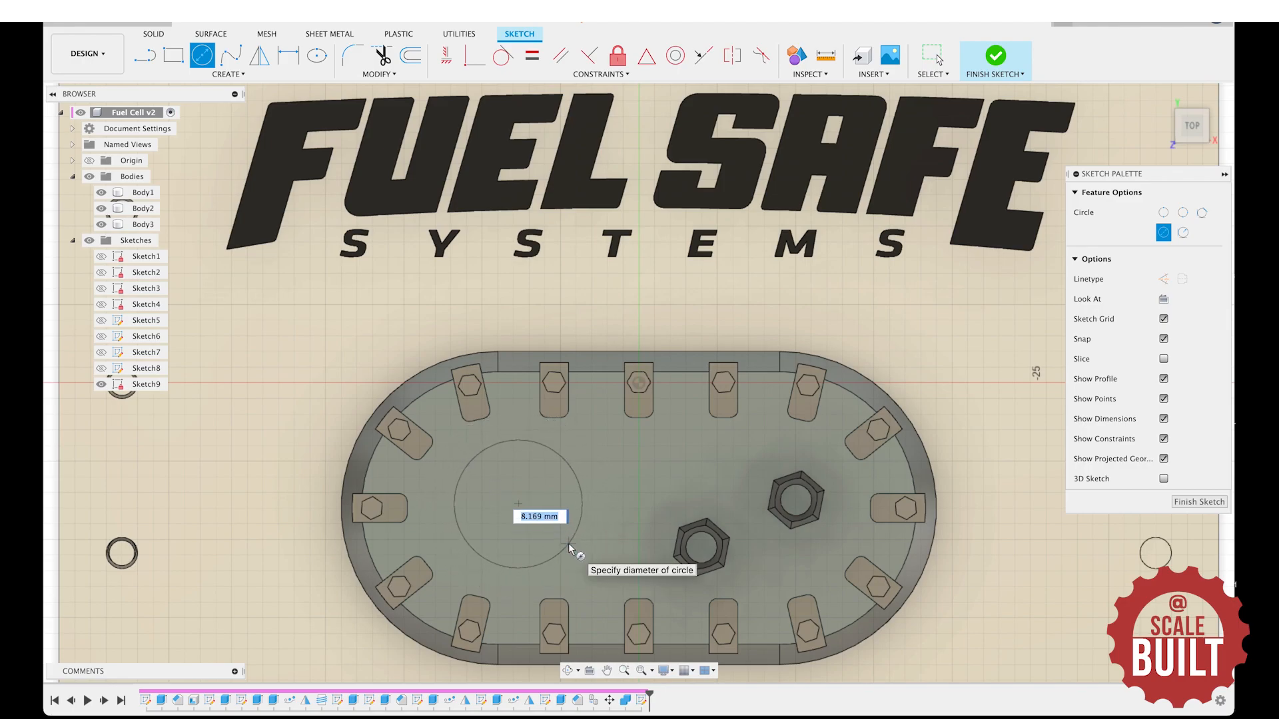
click(569, 542)
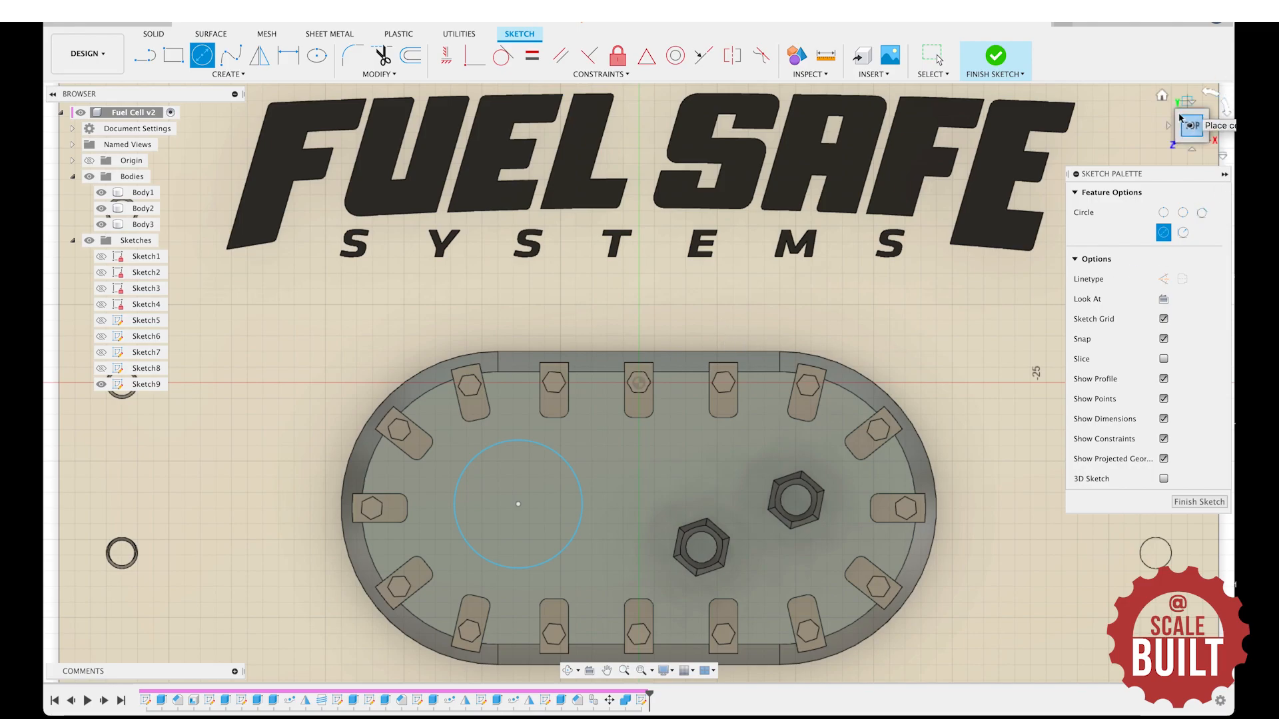
Extrude the circle 5 mm upward, joined to the oval plate.
click(1191, 133)
key(q)
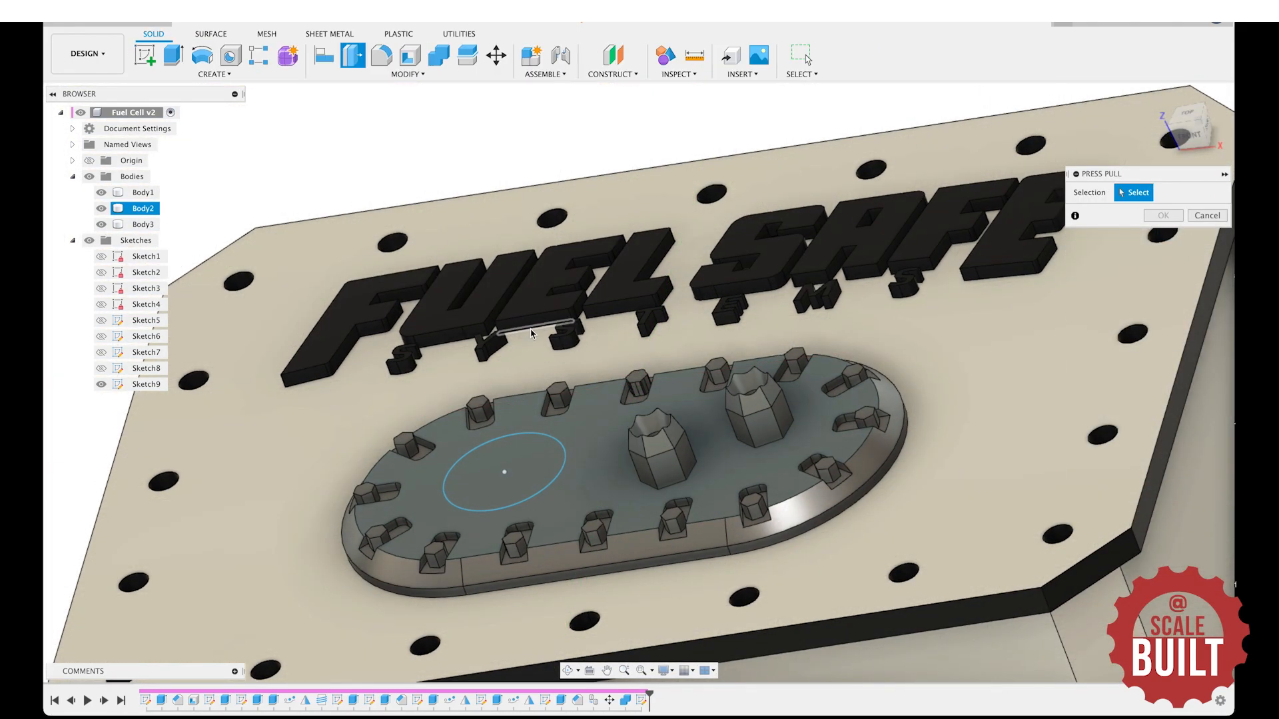
click(493, 465)
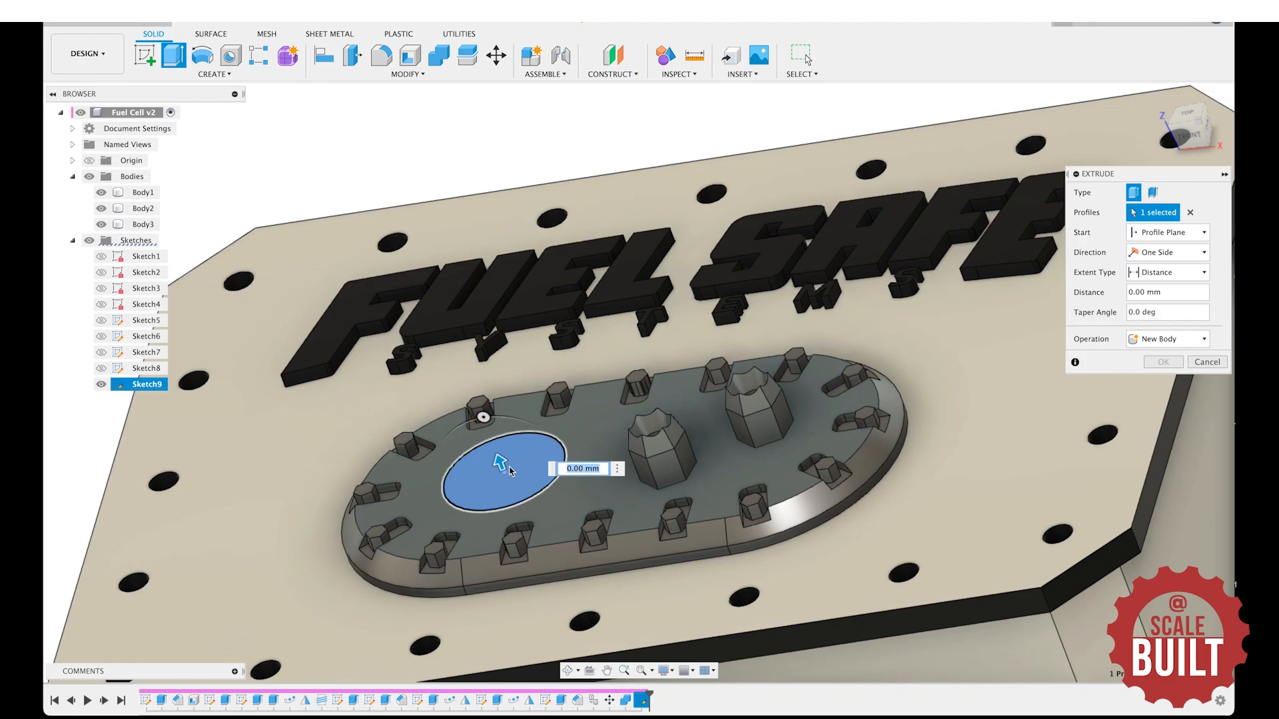
drag(509, 470, 476, 400)
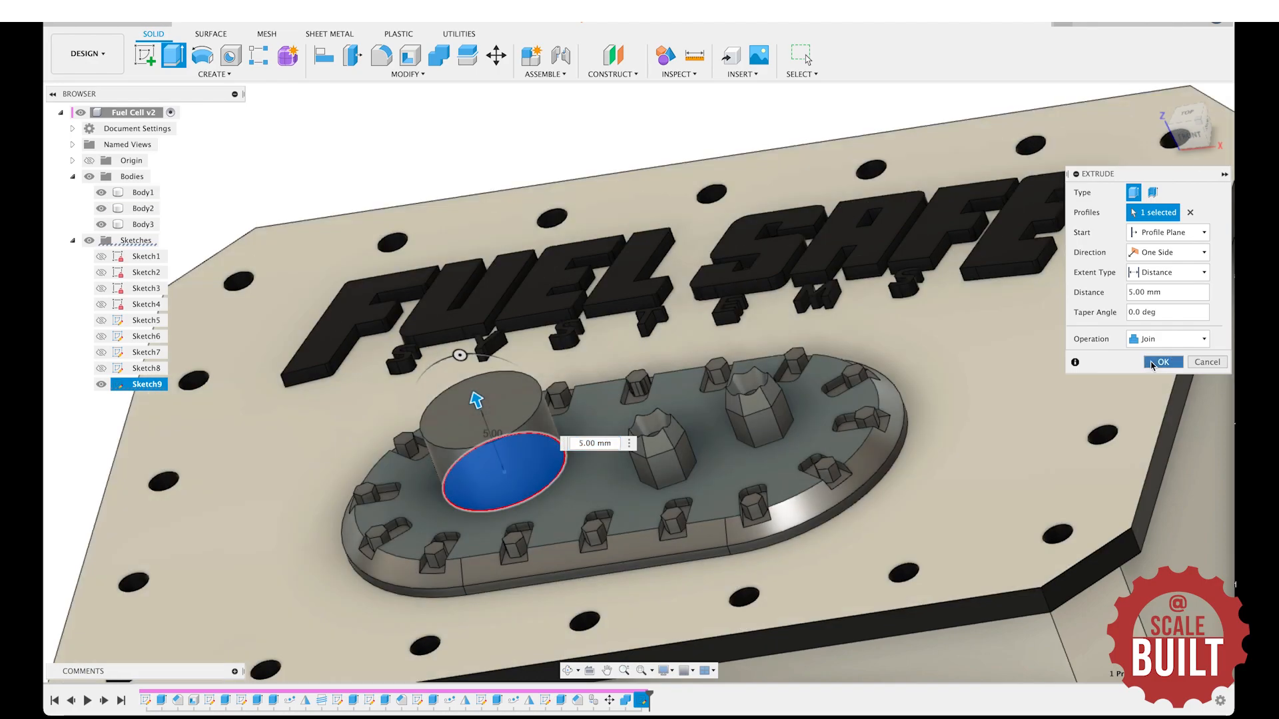
click(1151, 365)
Fillet the edge where the round cylinder meets the oval plate.
click(384, 64)
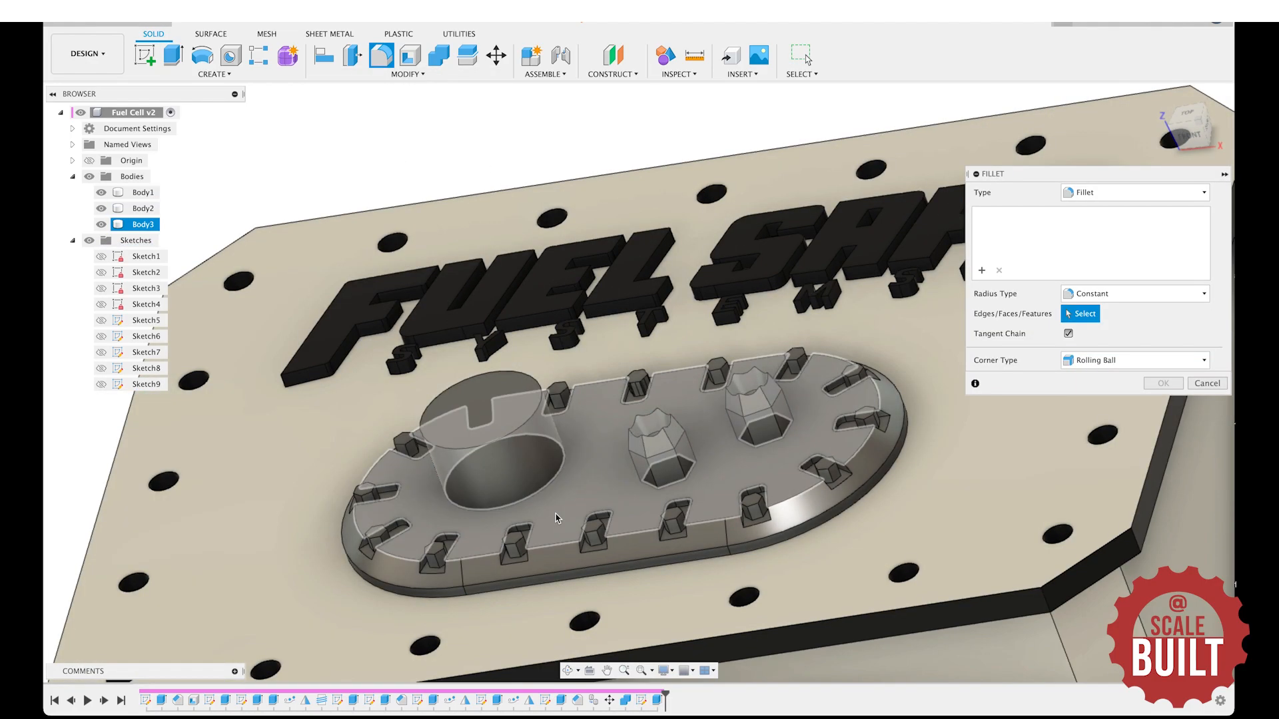
click(546, 491)
drag(545, 485, 547, 481)
click(1163, 403)
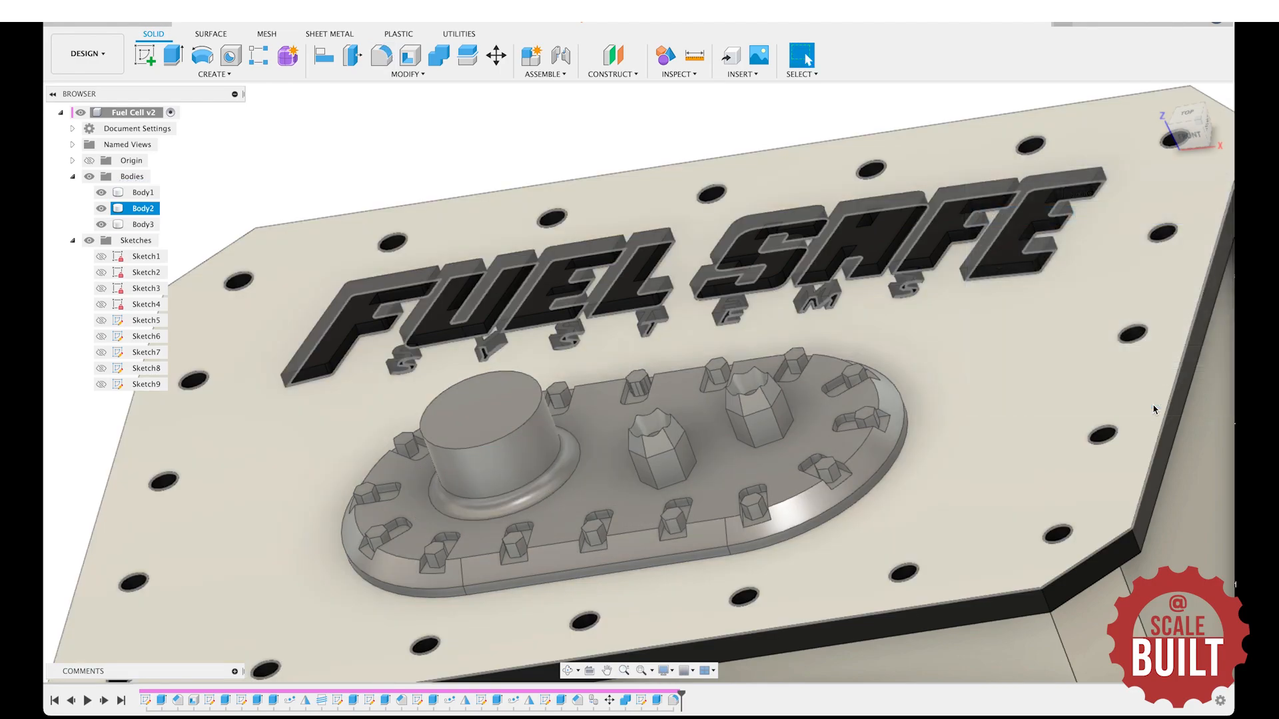
Sketch a circle on the cylinder's top face, concentric with it and slightly larger in diameter.
click(1210, 146)
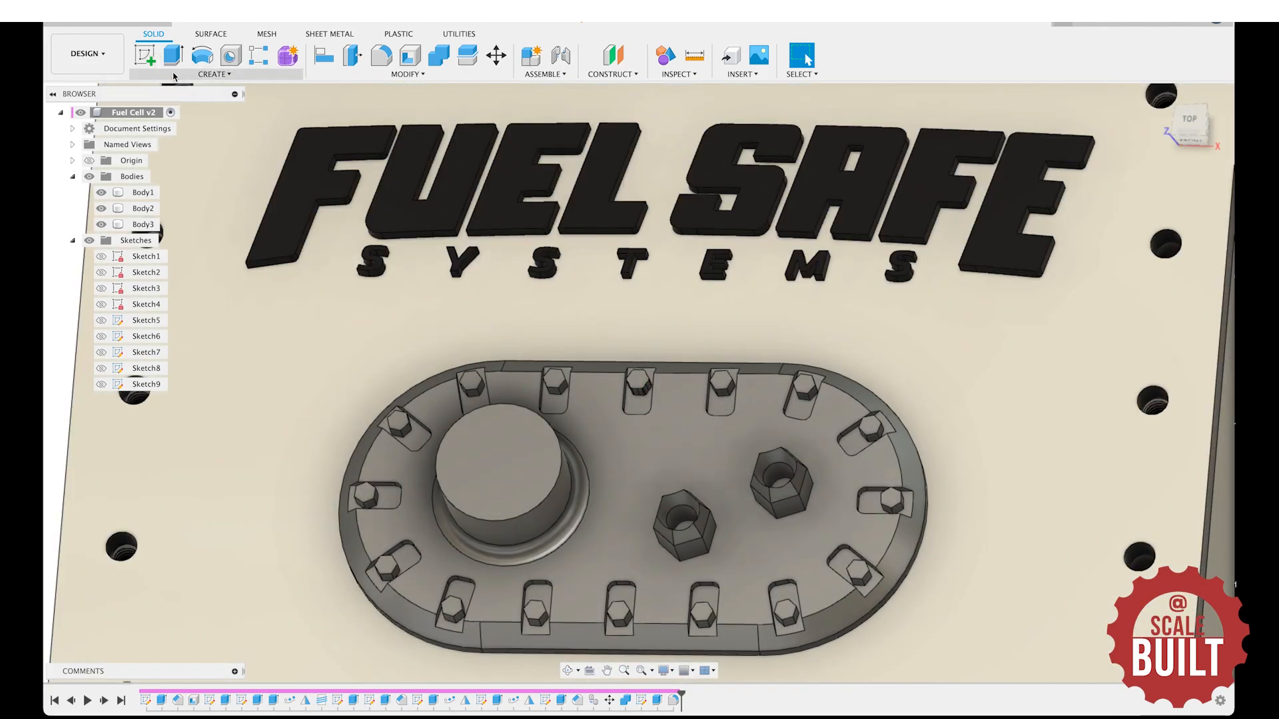
click(145, 54)
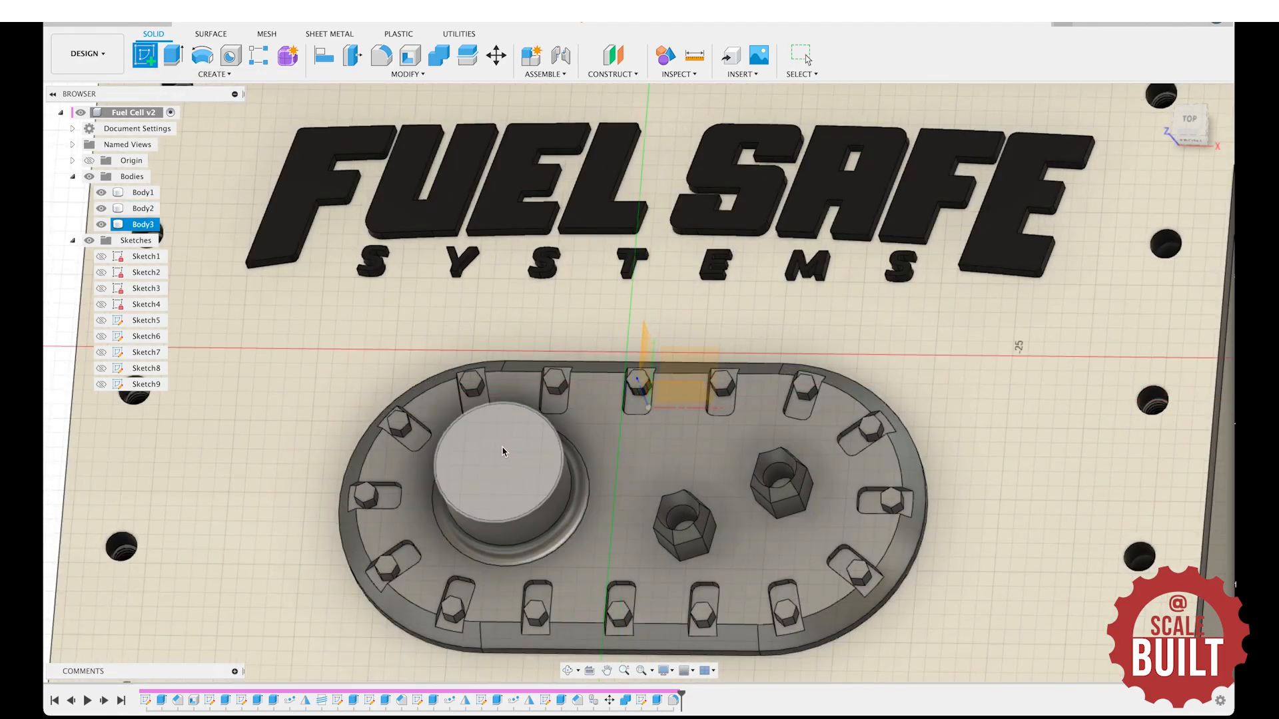
click(502, 452)
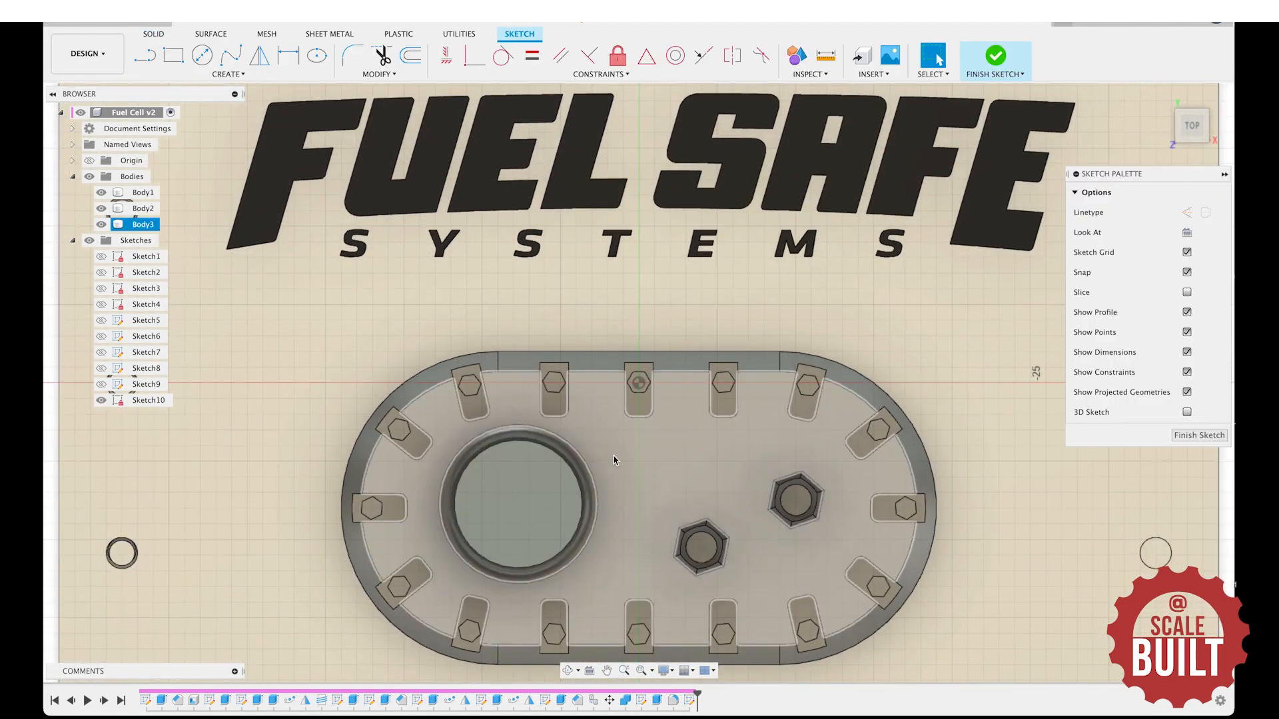
key(s)
click(659, 501)
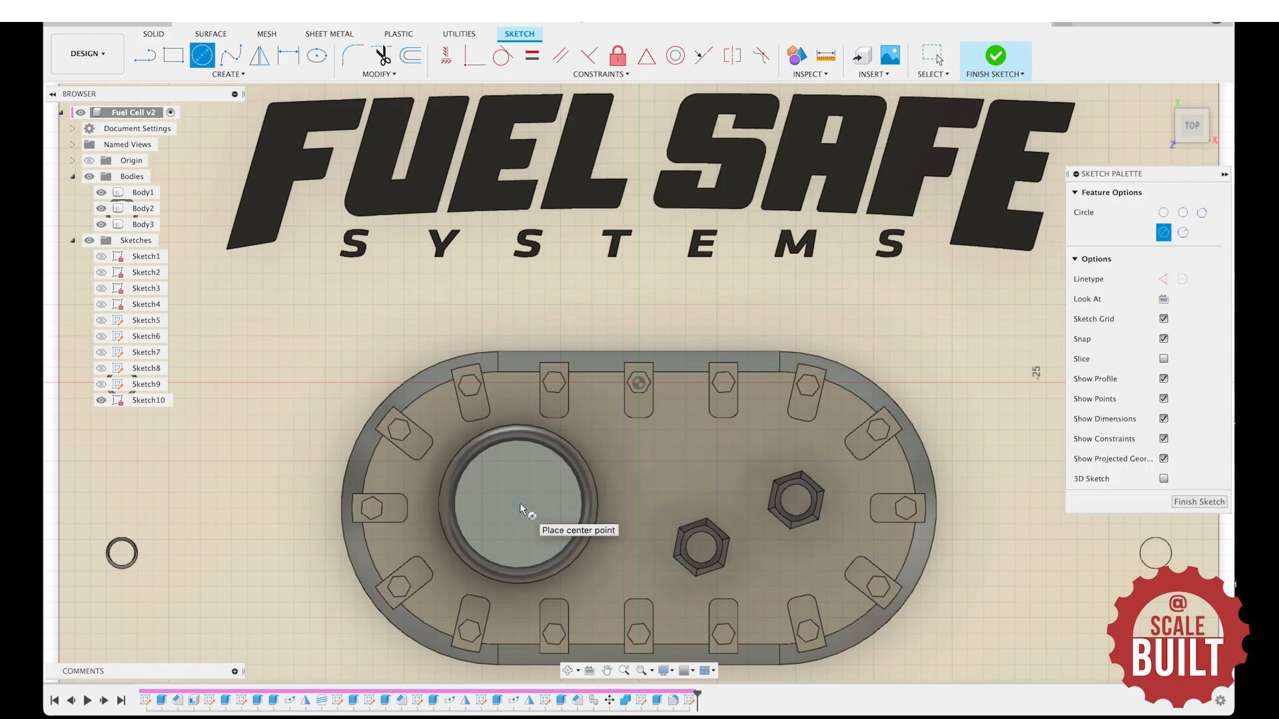
click(518, 505)
scroll(566, 543, up, 3)
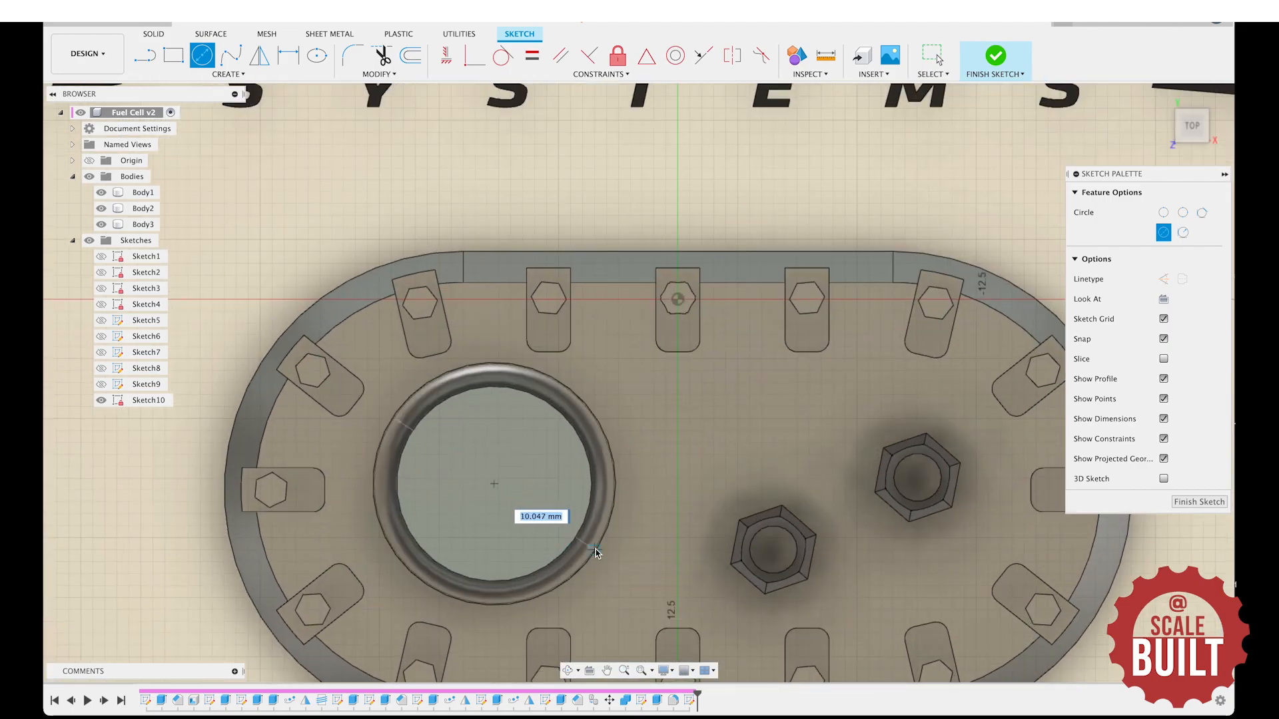
click(592, 544)
Extrude the outer ring and the inner circle together 1.5 mm upward, joined, as a cap on the cylinder.
key(q)
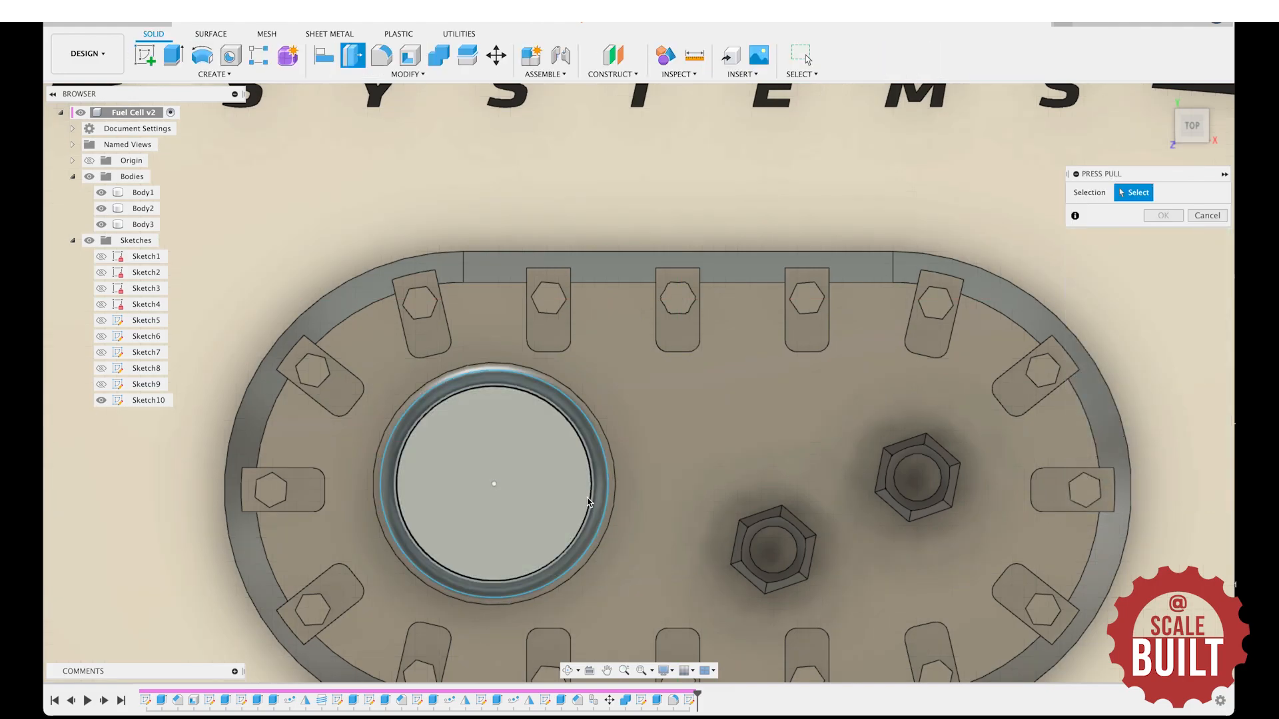
click(596, 480)
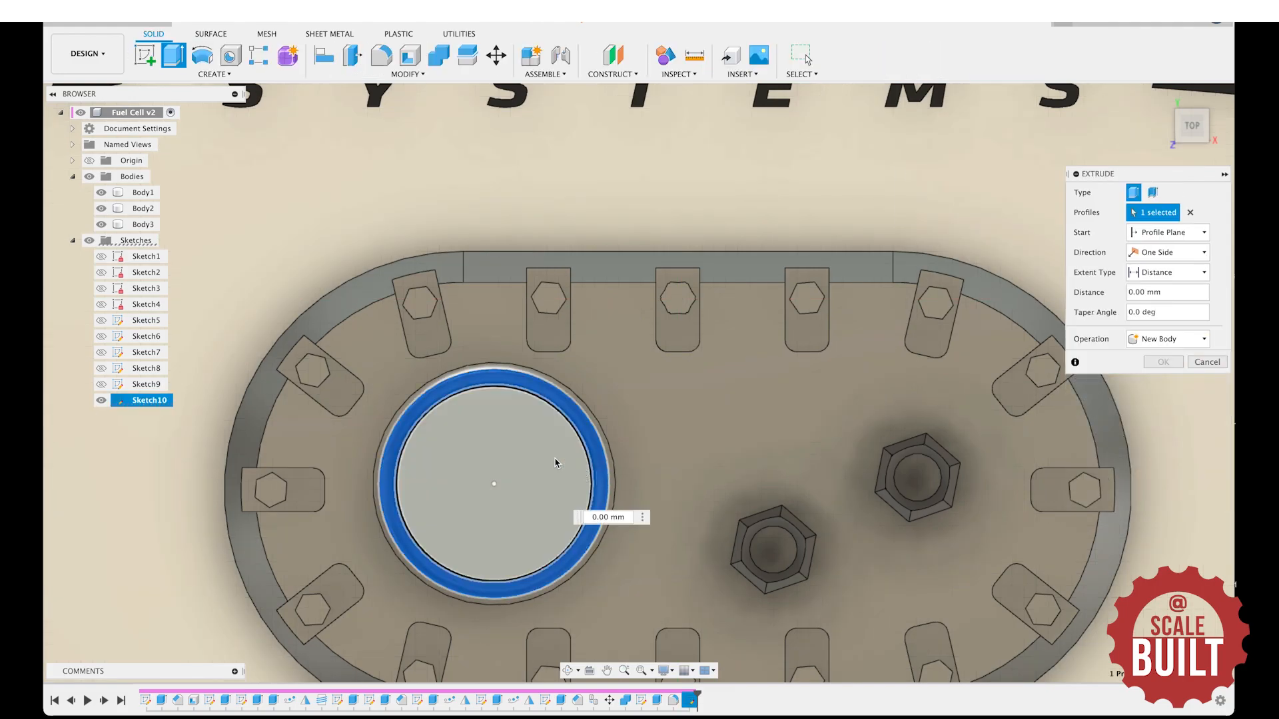
click(559, 465)
shift+middle_drag(637, 379, 508, 413)
drag(485, 408, 483, 377)
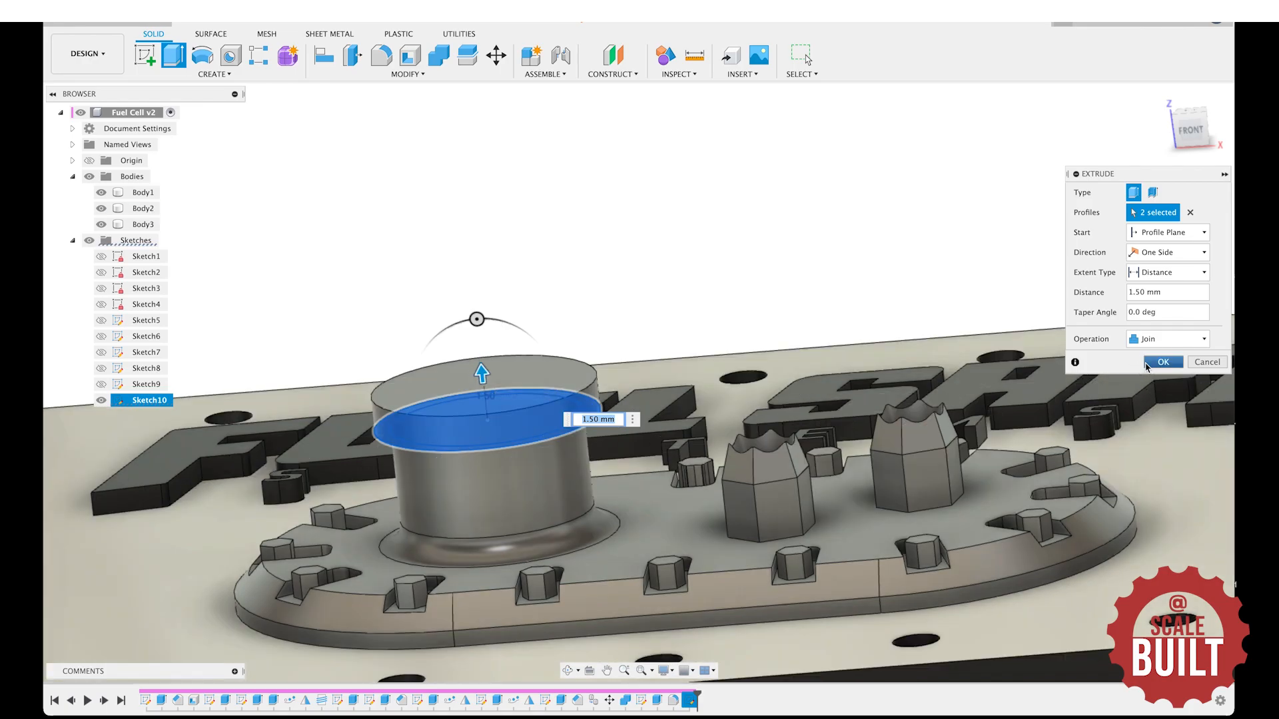
key(Return)
Start a sketch on the cap's top face and draw a horizontal construction line through its centre, extending past both sides.
click(469, 325)
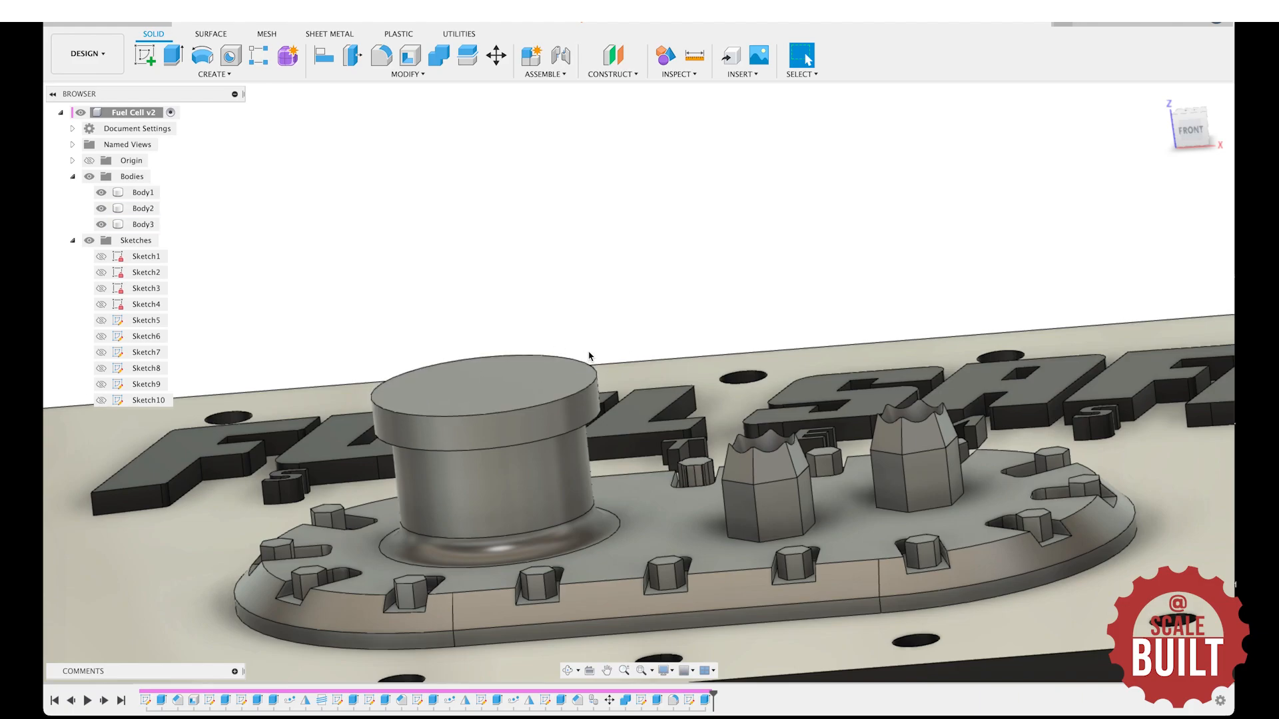
click(145, 55)
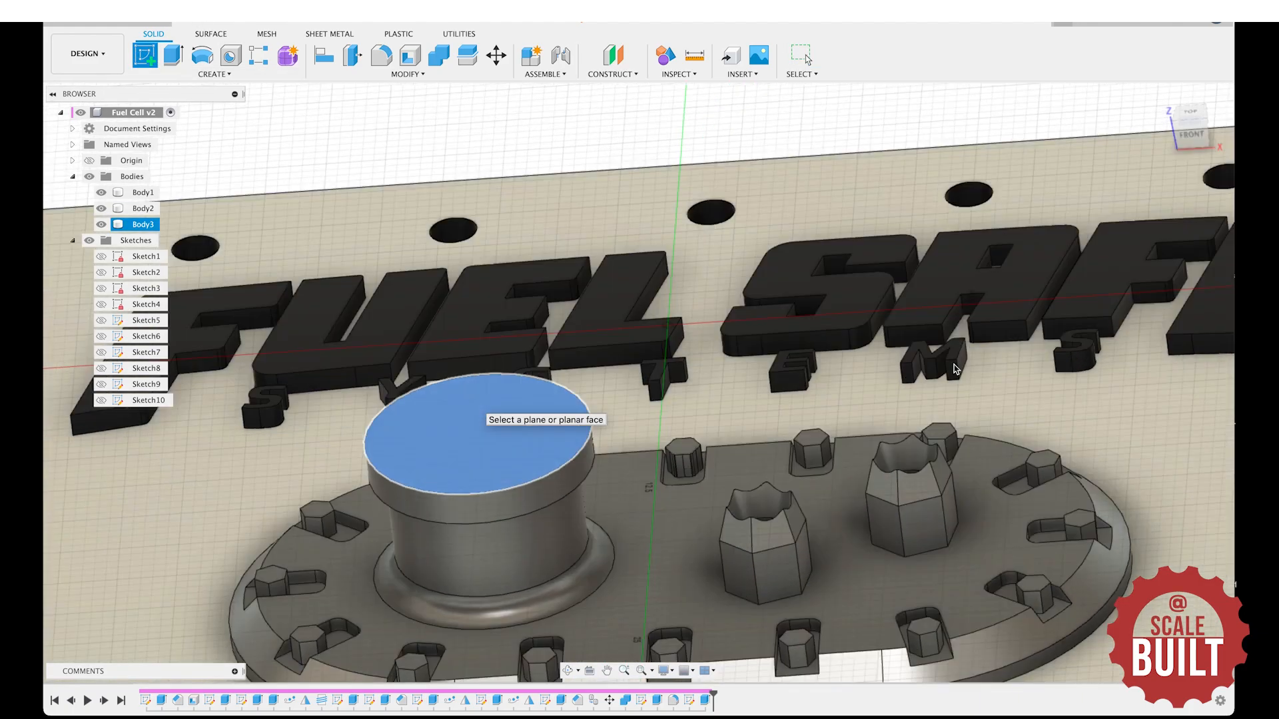
click(477, 407)
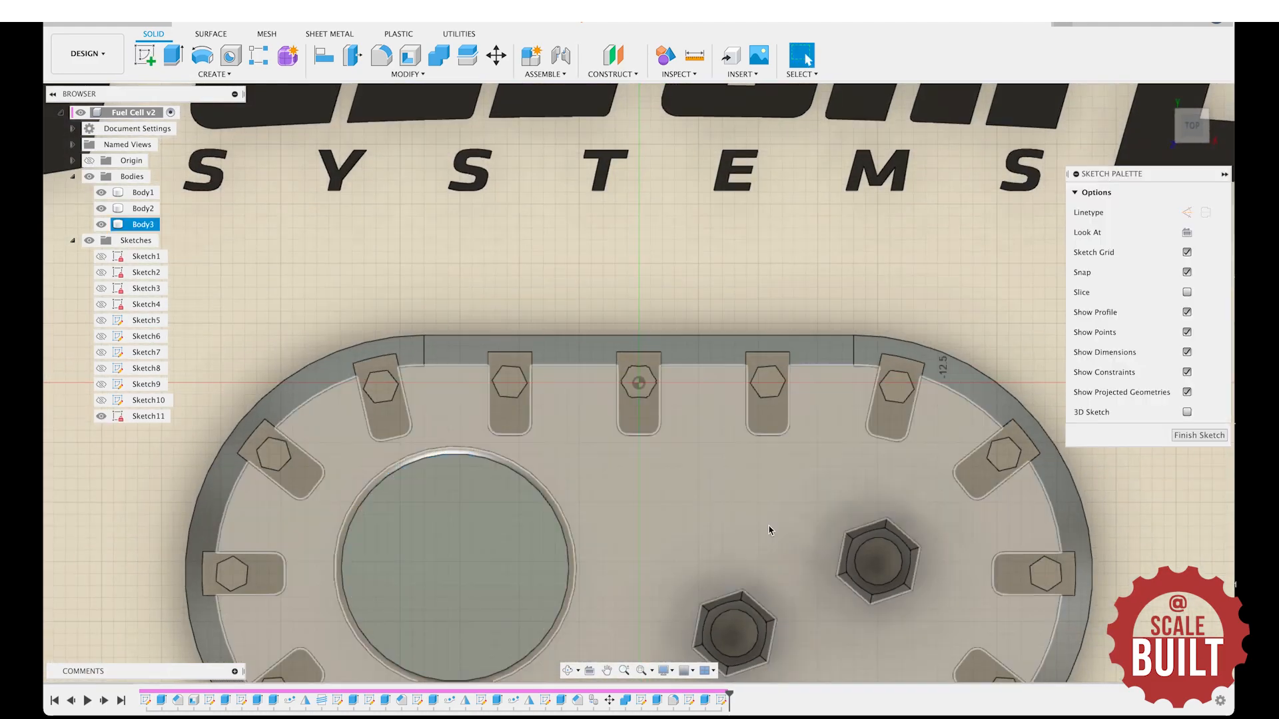
scroll(550, 514, down, 3)
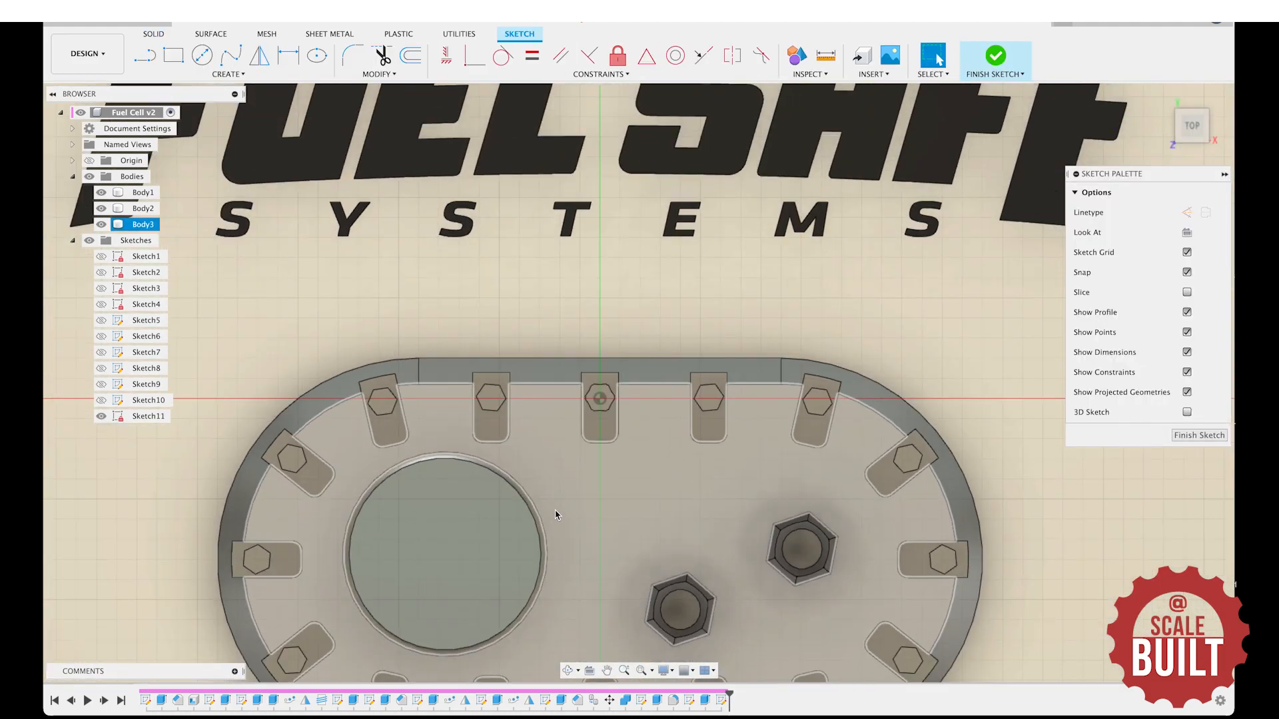
key(s)
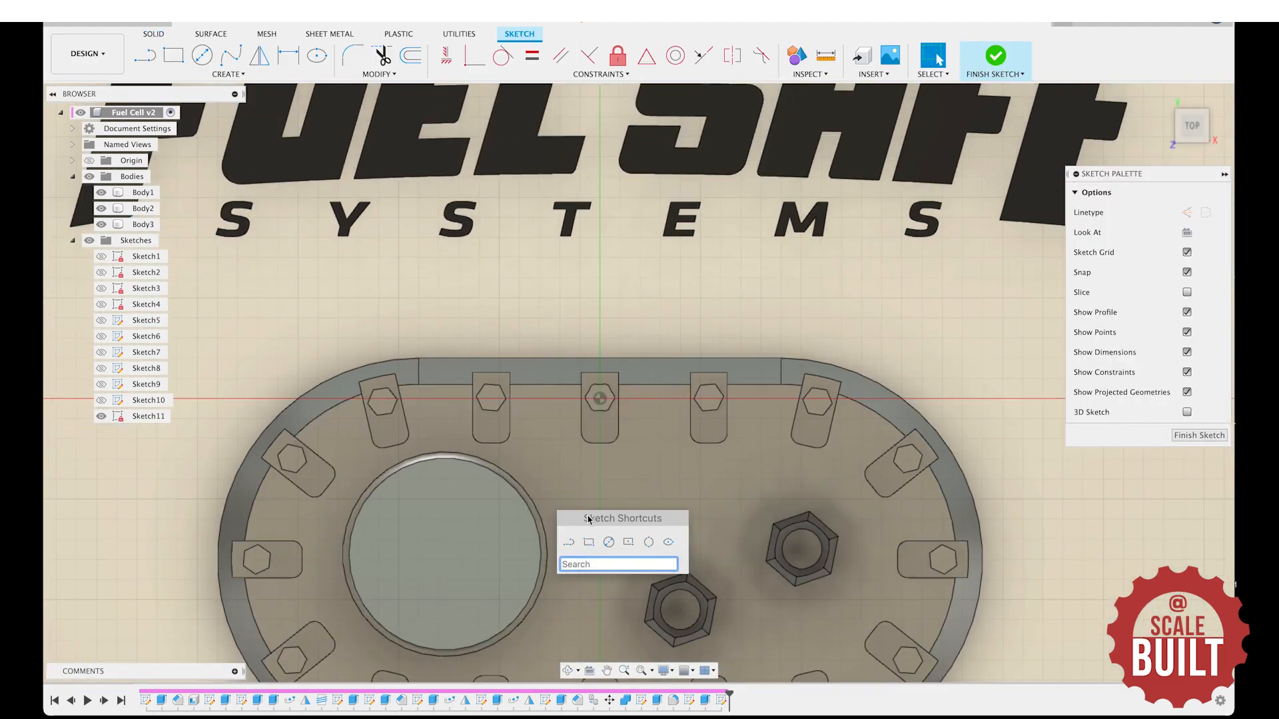
click(629, 542)
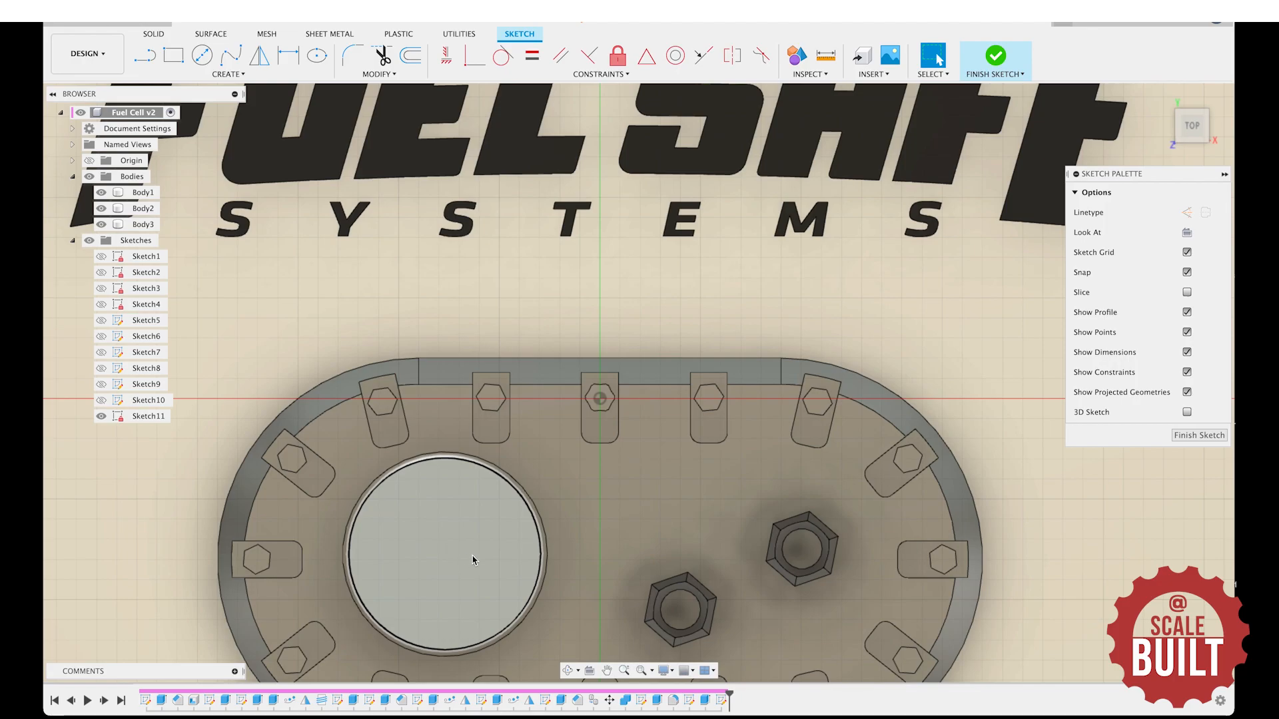
click(569, 562)
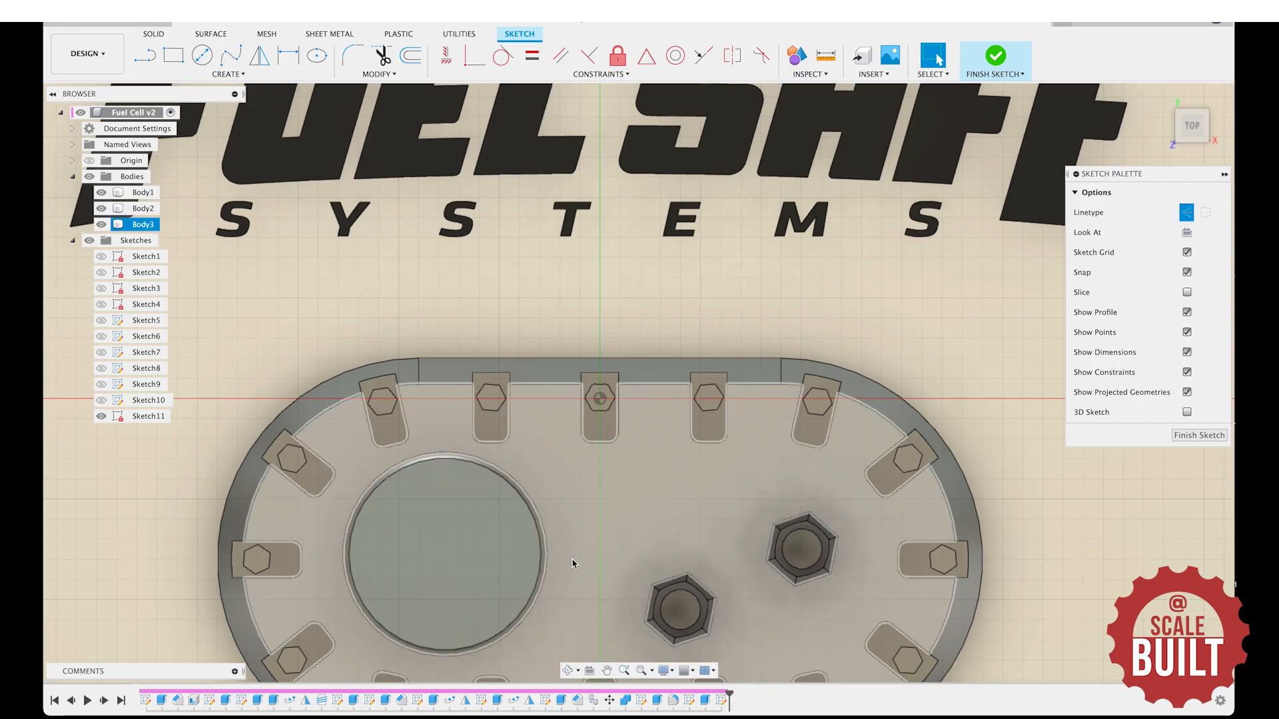
key(l)
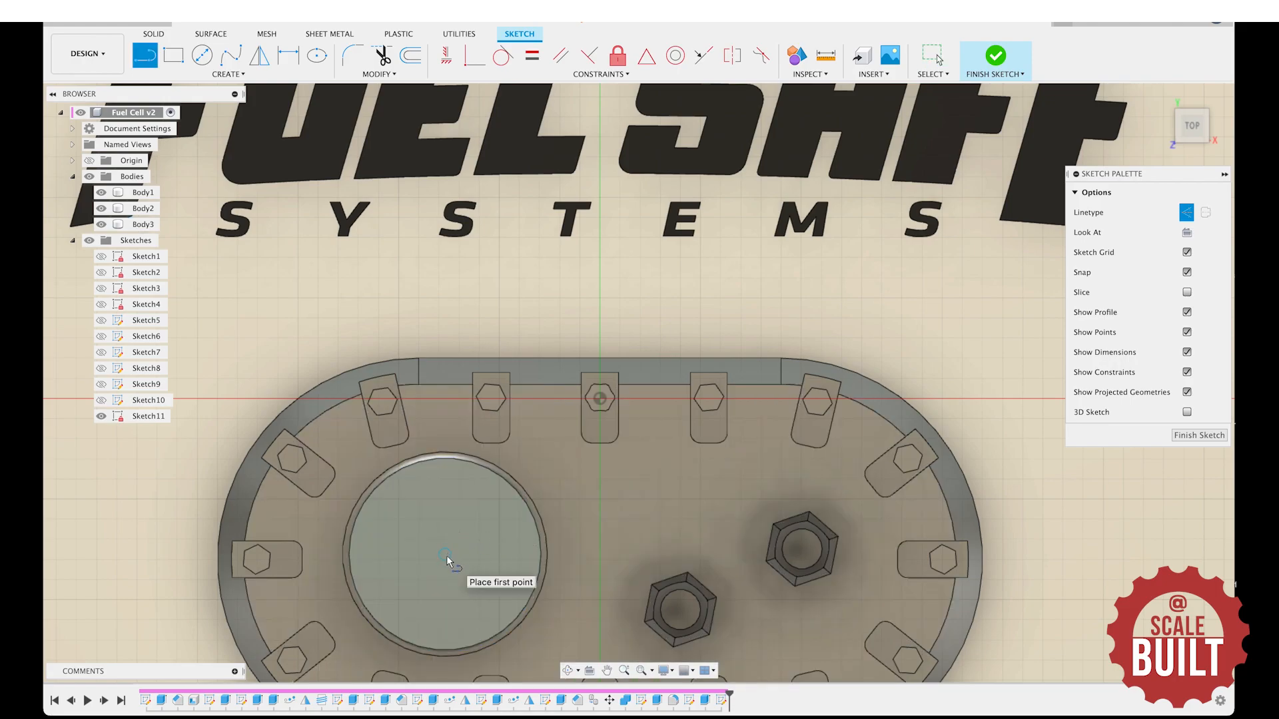
click(312, 554)
click(693, 553)
key(Escape)
Offset the construction line 0.8 mm to each side to outline a central strip across the cap.
click(596, 598)
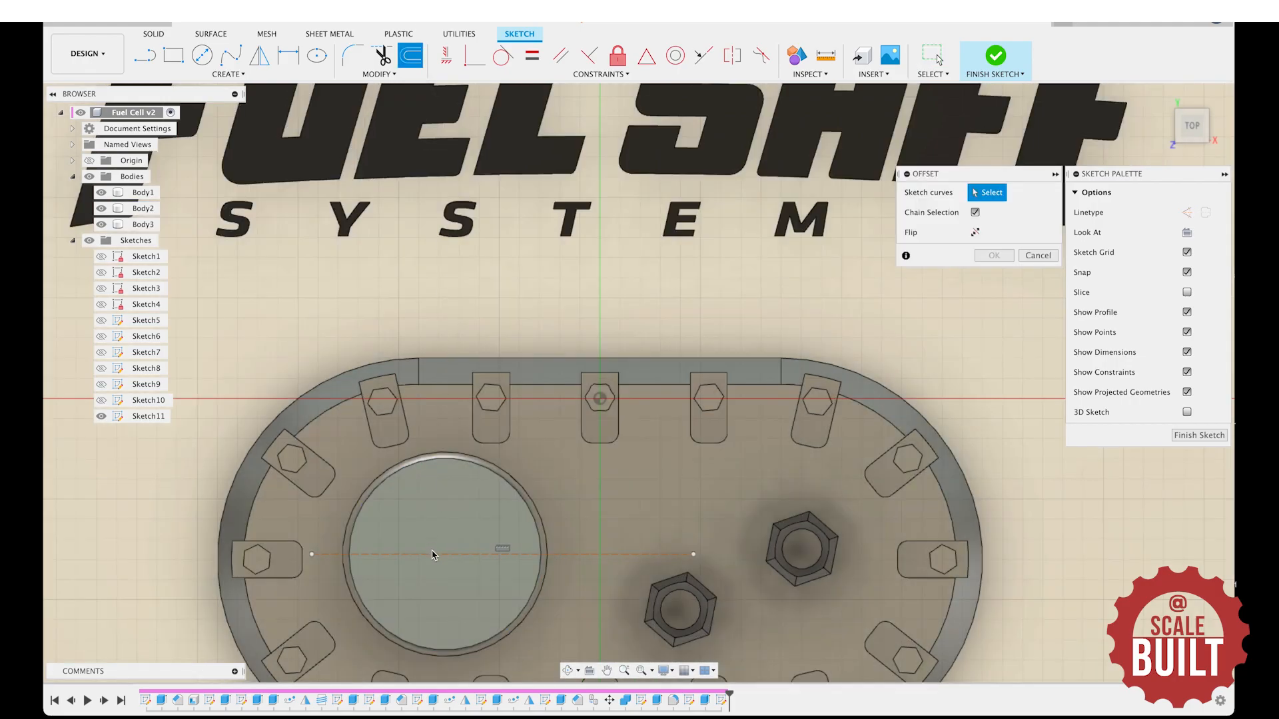
click(434, 555)
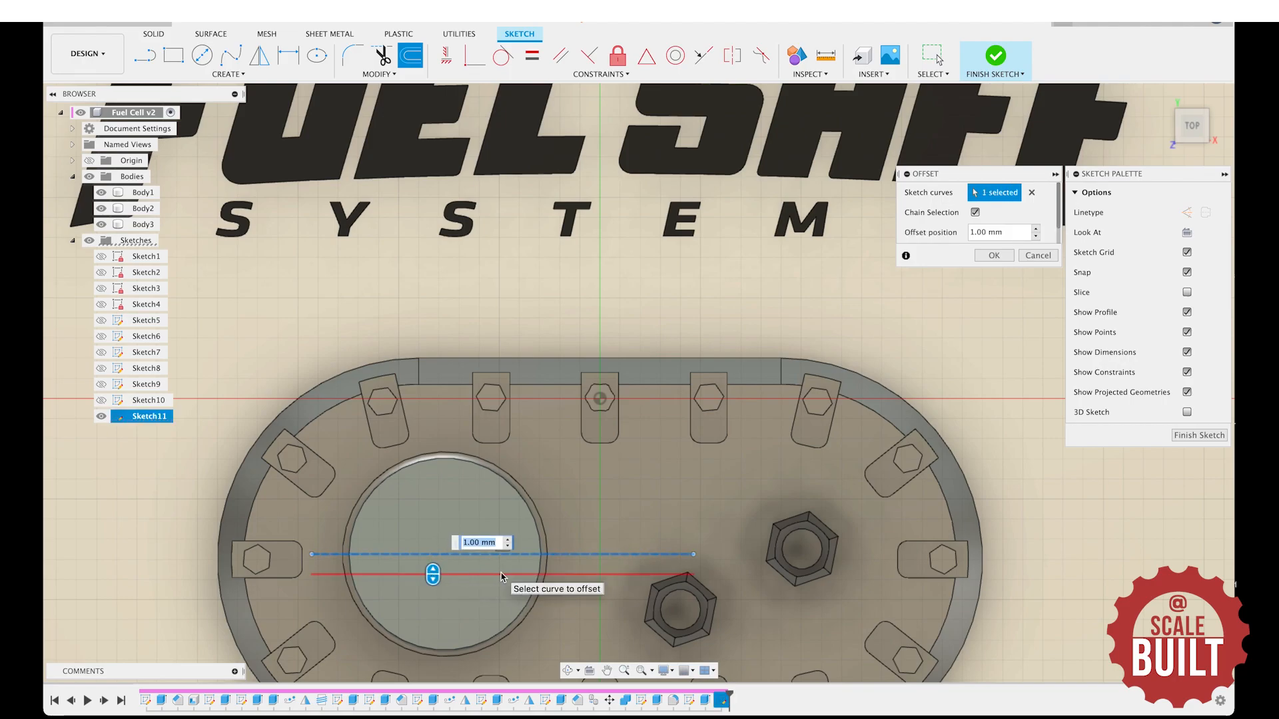
text(.6)
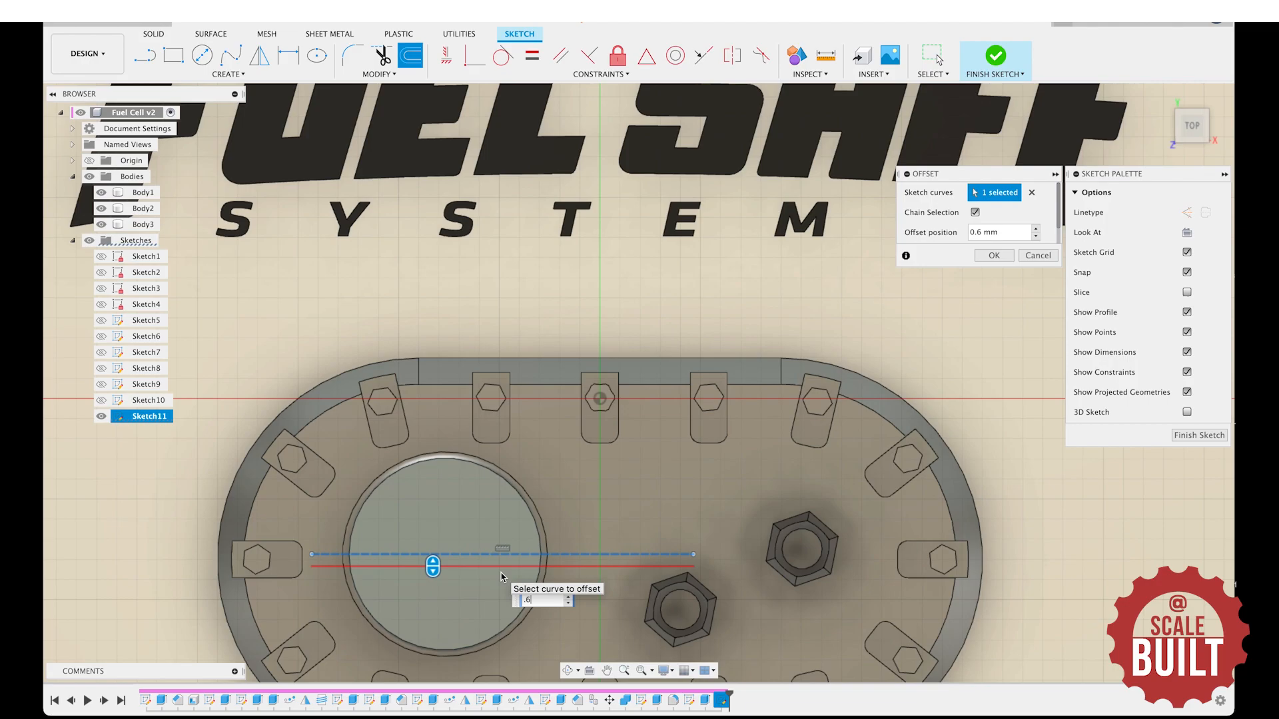
key(BackSpace)
text(8)
key(Return)
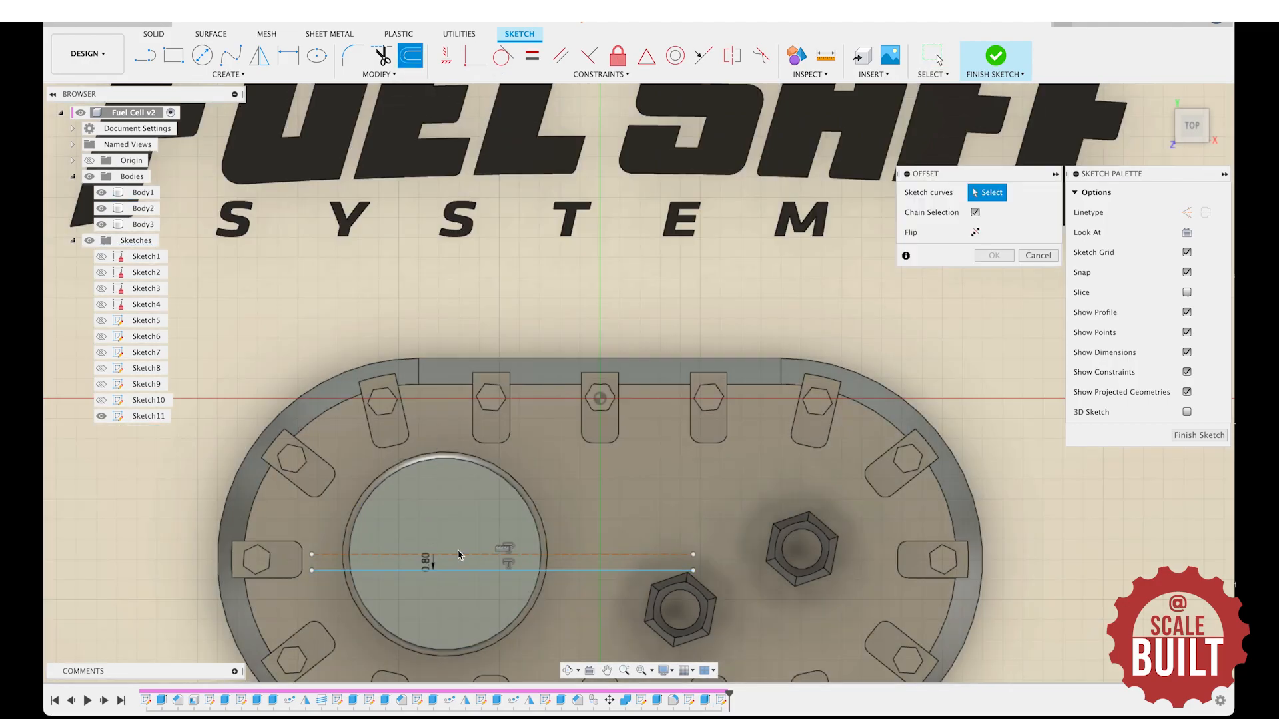
click(459, 560)
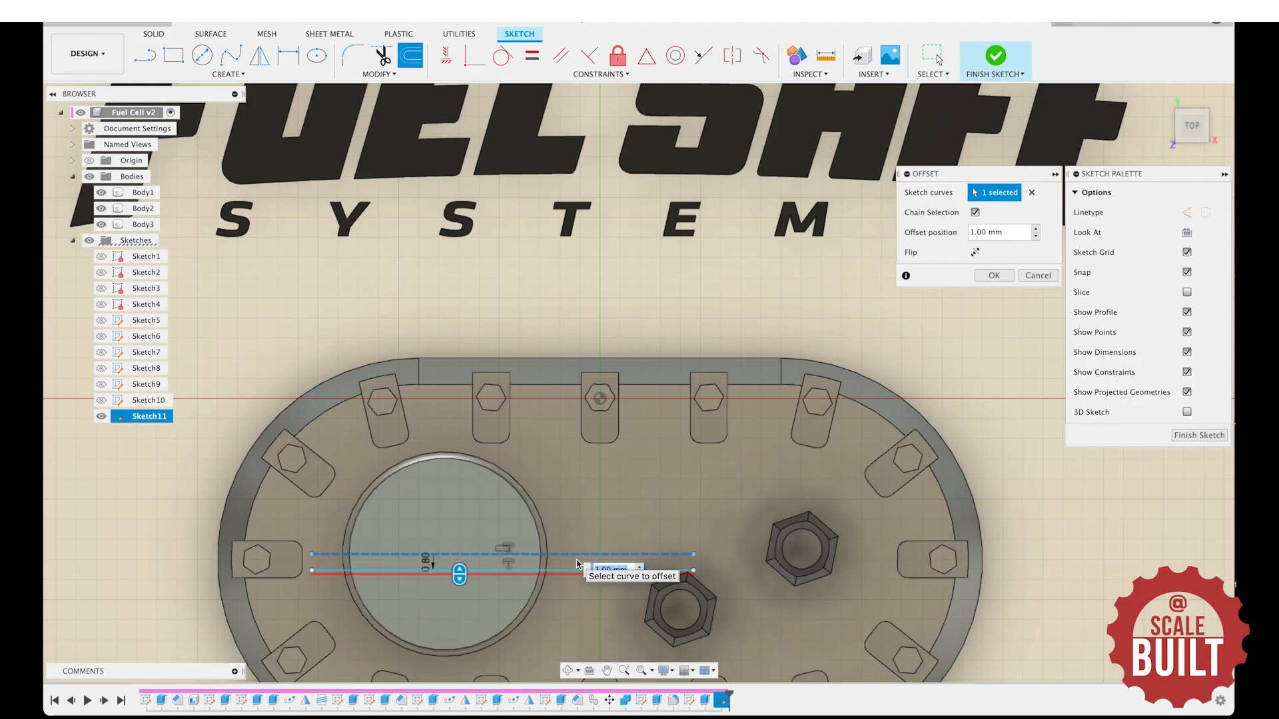
key(Return)
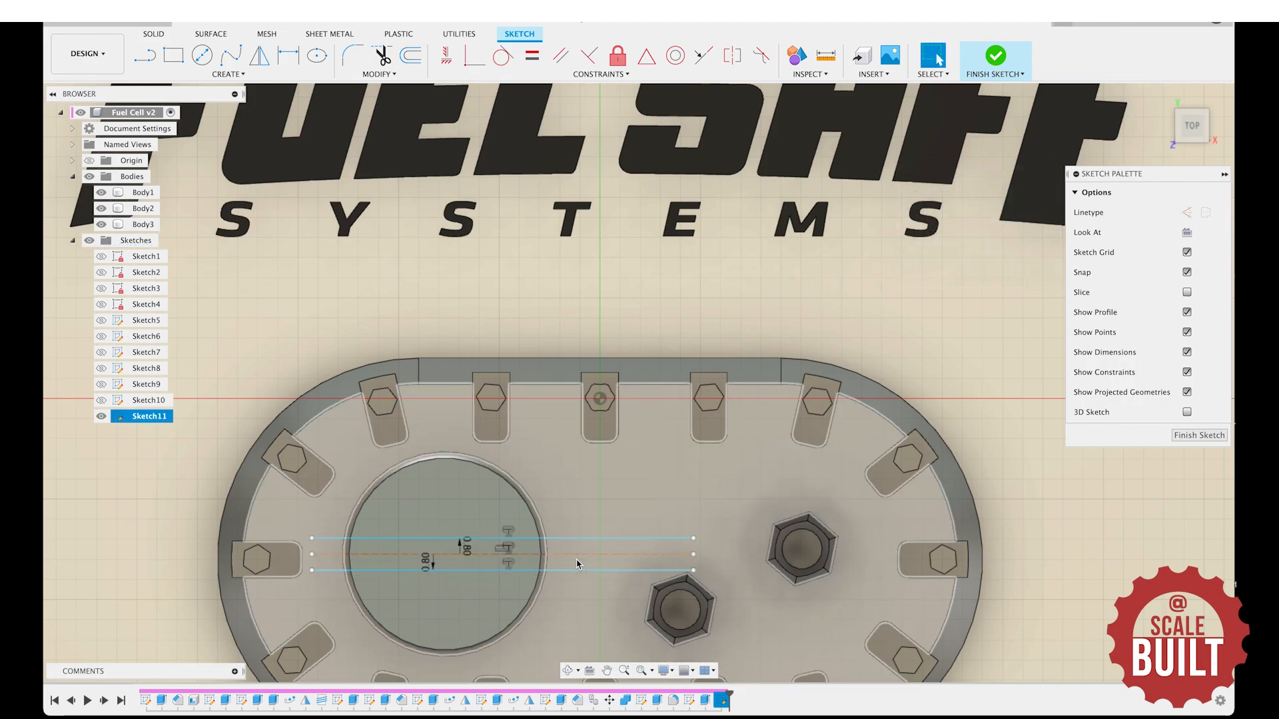
Extrude the central strip 2 mm upward, joined to the cap, as a raised grip.
key(e)
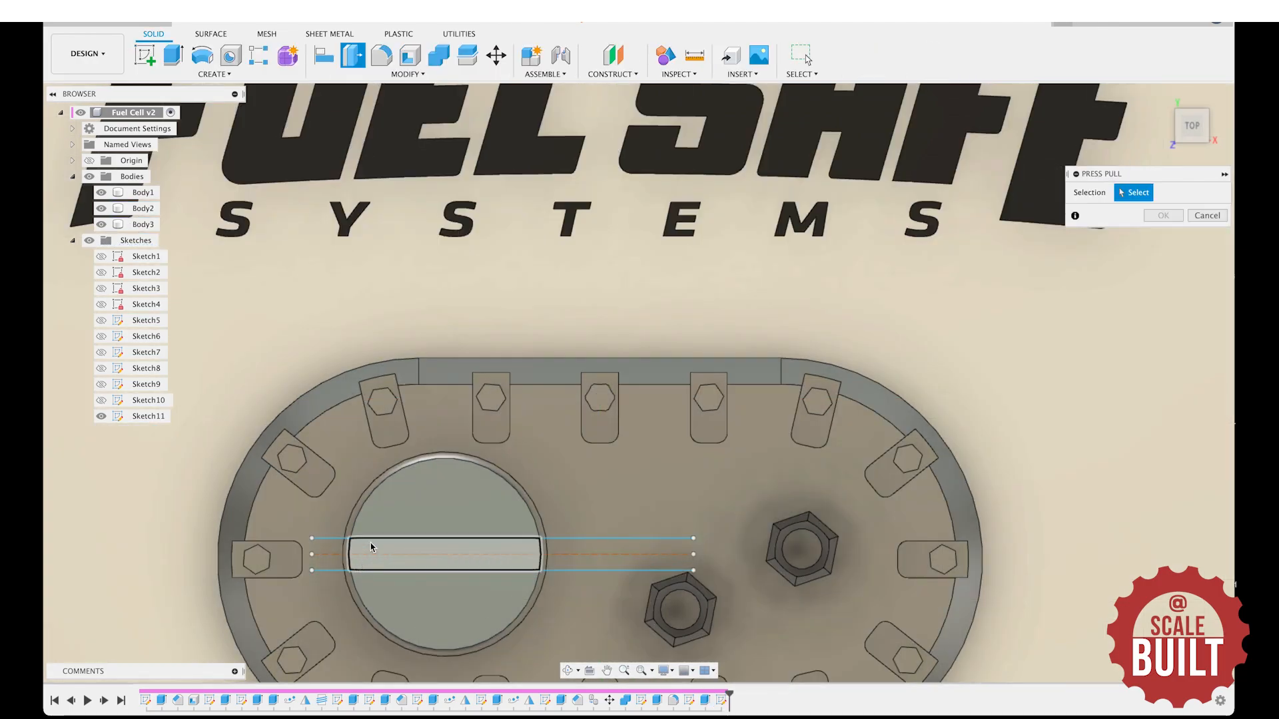
click(373, 550)
shift+middle_drag(639, 380, 688, 376)
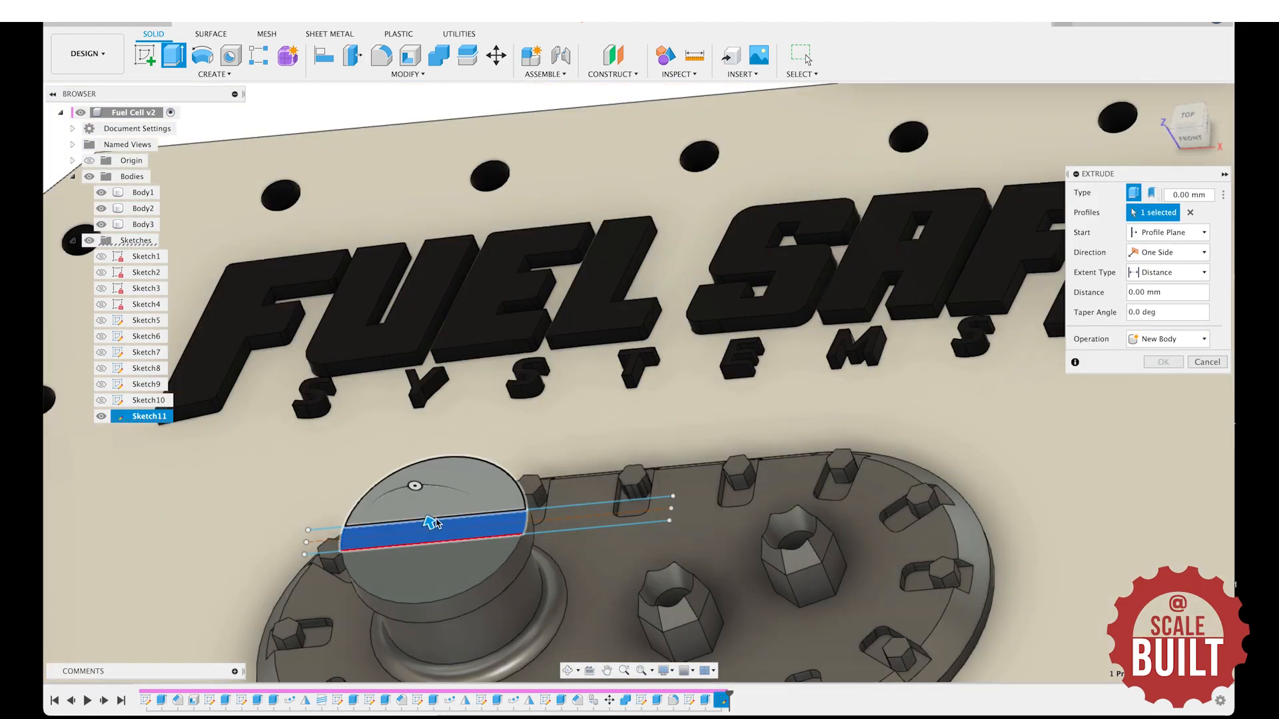
drag(424, 523, 418, 499)
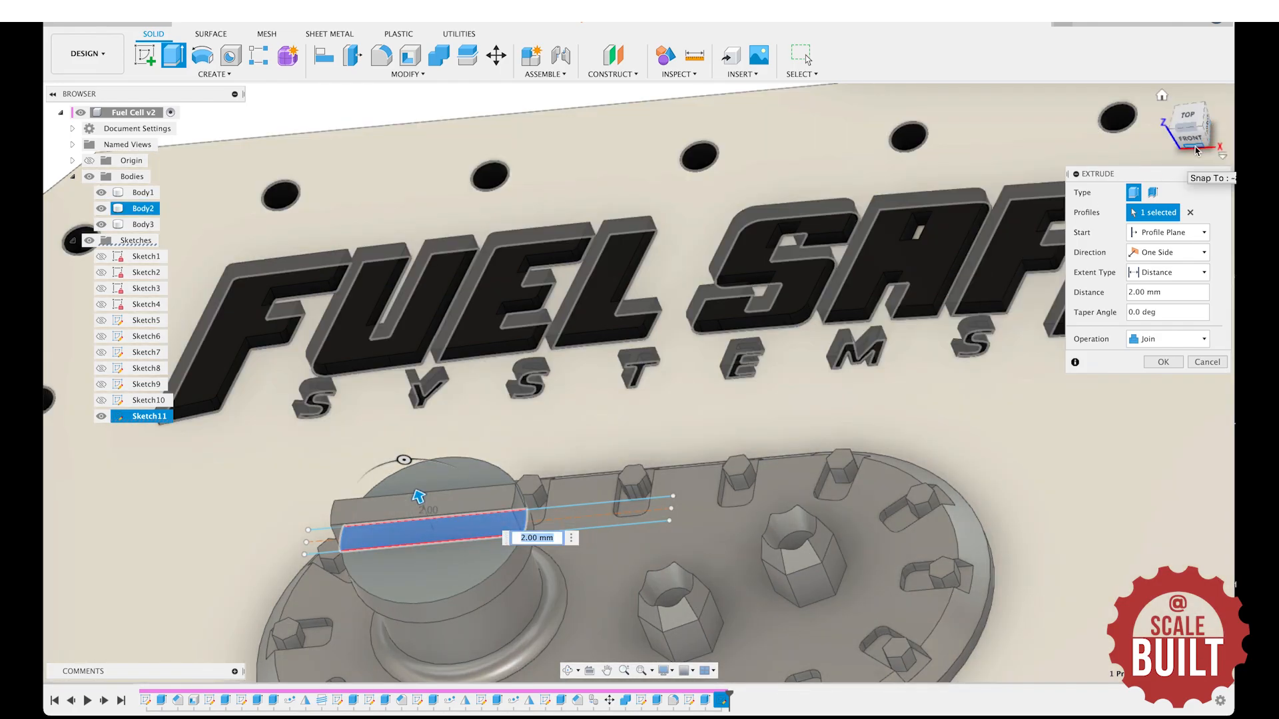
click(1196, 148)
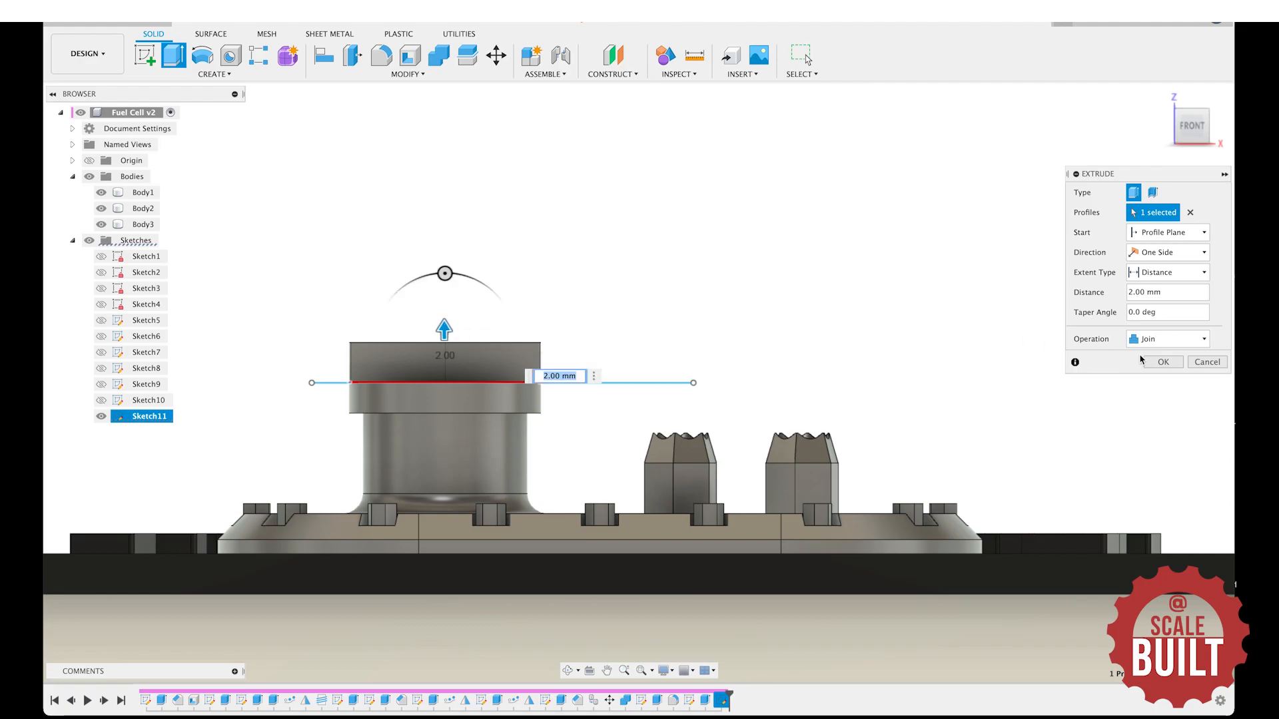
click(1176, 363)
Sketch a three-point spline on the grip's front face, curving from its lower-left corner to the midpoint of its top edge.
click(1166, 91)
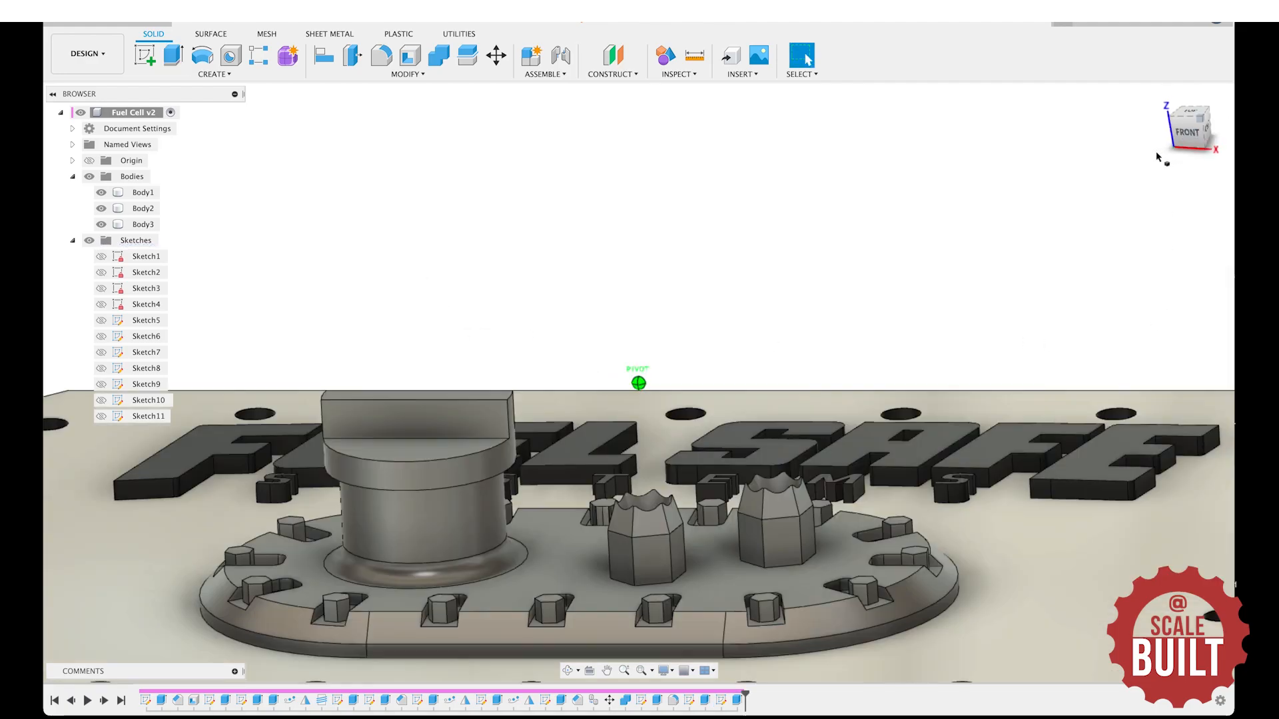
mouse_move(1104, 178)
mouse_down()
mouse_move(1134, 185)
mouse_move(1157, 160)
mouse_move(1045, 137)
mouse_up()
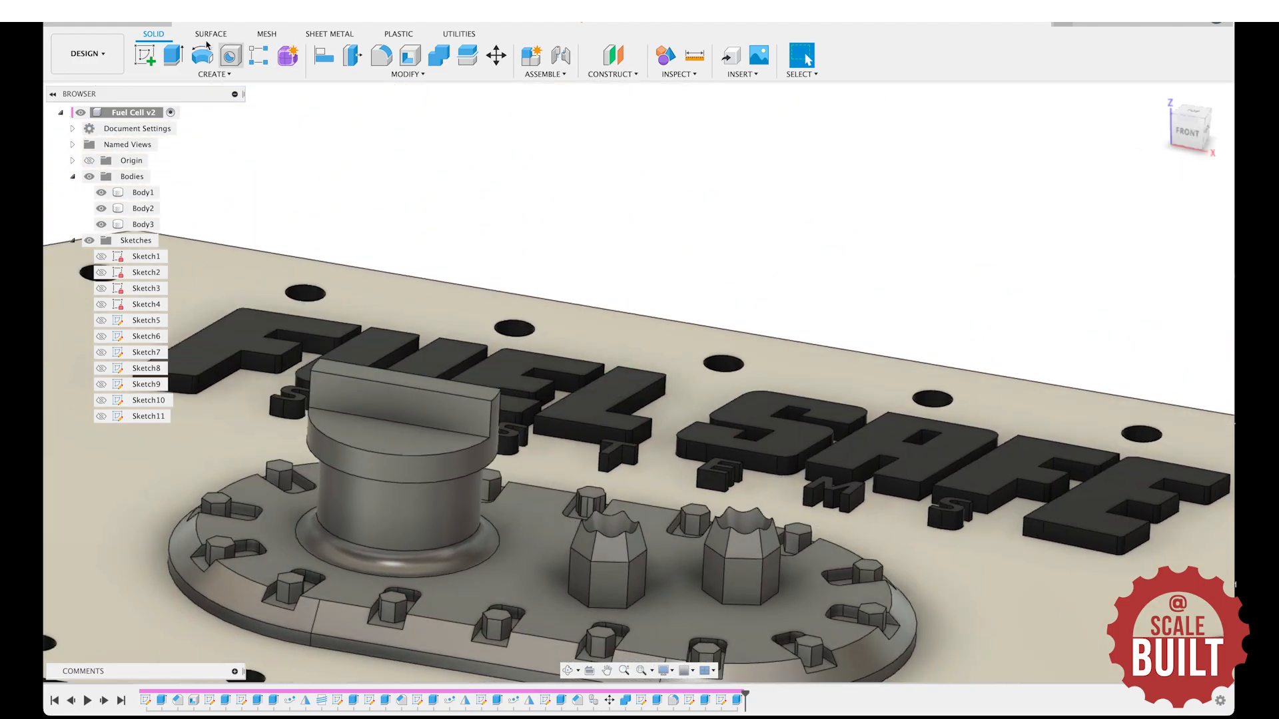
click(145, 54)
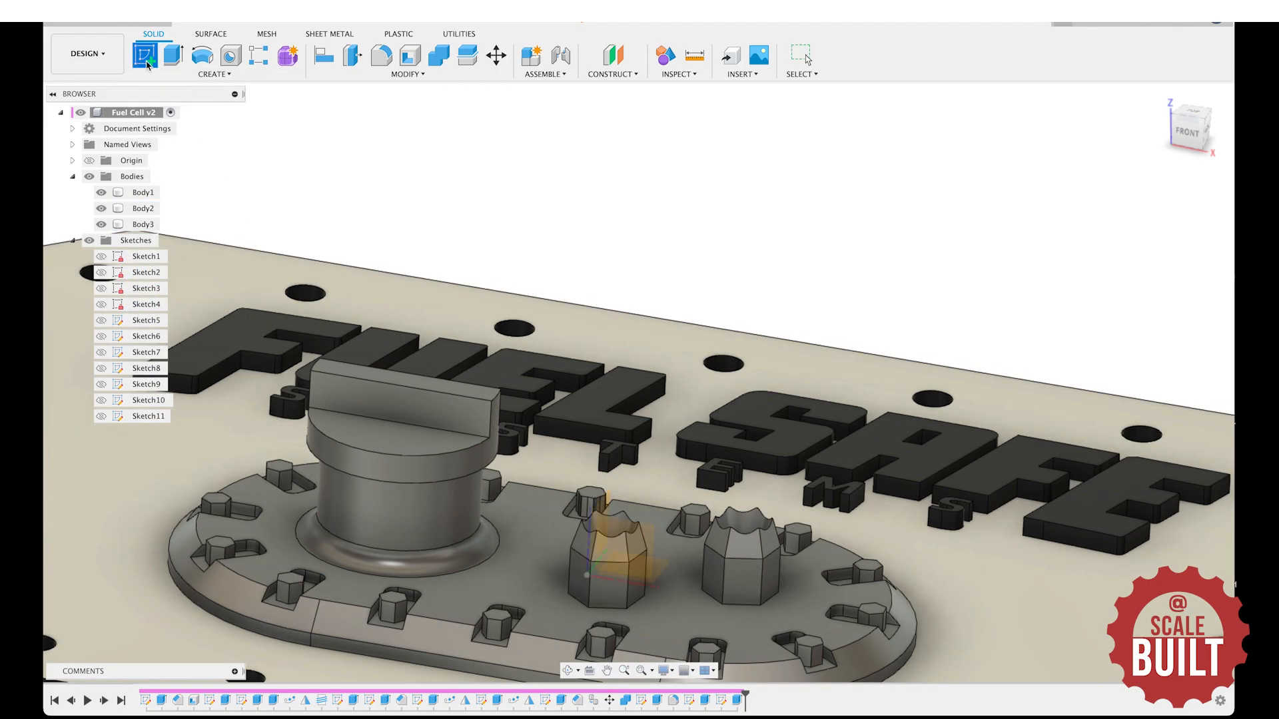
click(347, 371)
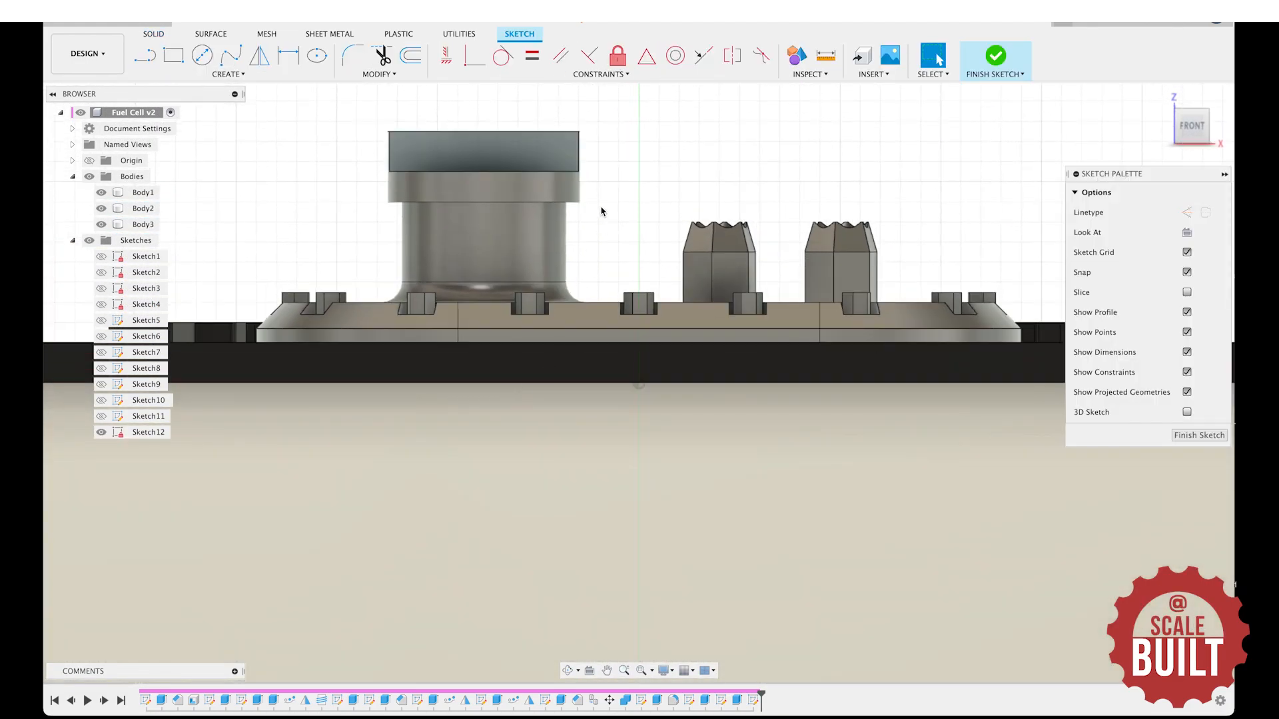
click(230, 55)
scroll(346, 160, up, 3)
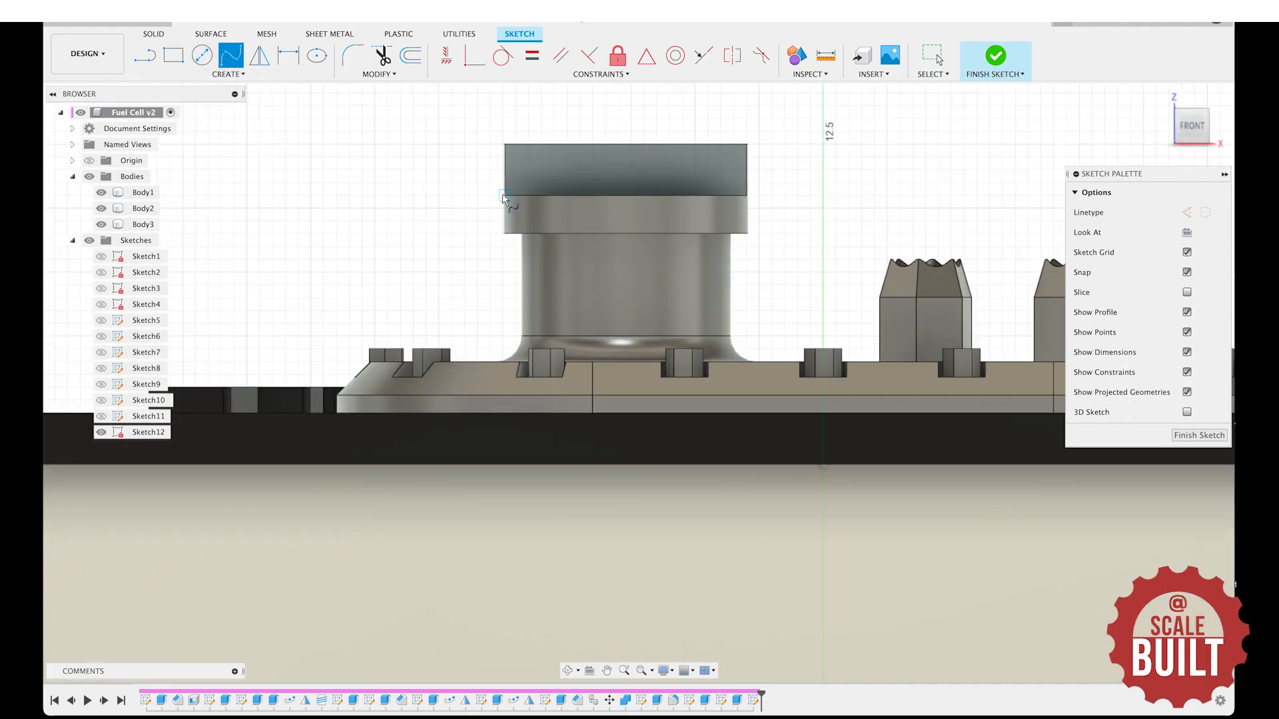
click(522, 172)
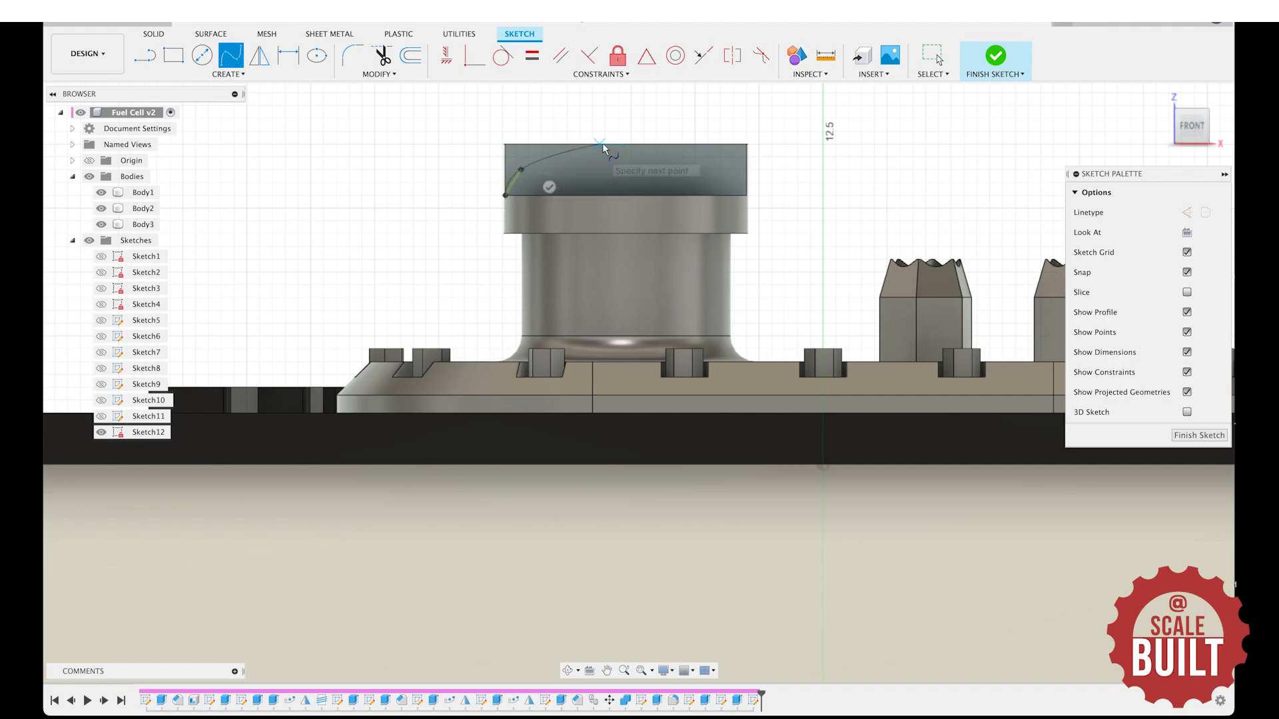
click(626, 144)
click(633, 175)
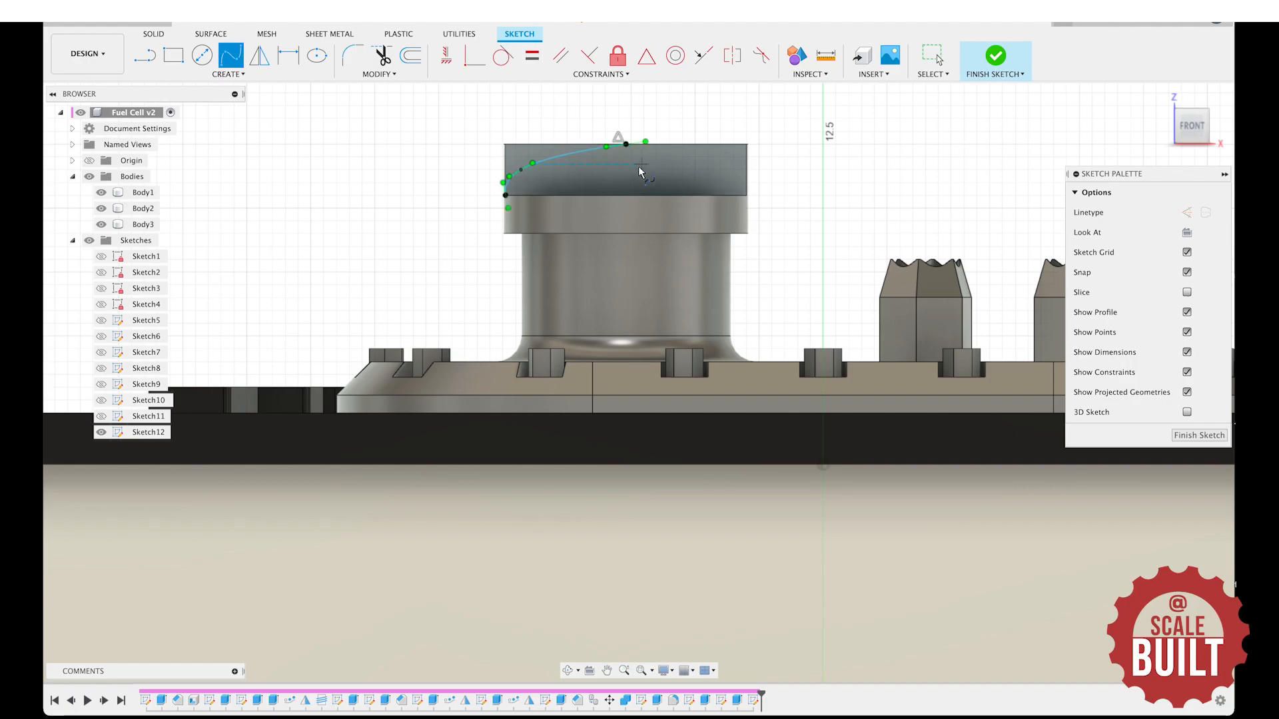
Make the tangent handle at the spline's upper end collinear with the grip's top edge.
scroll(633, 147, up, 2)
scroll(638, 136, up, 2)
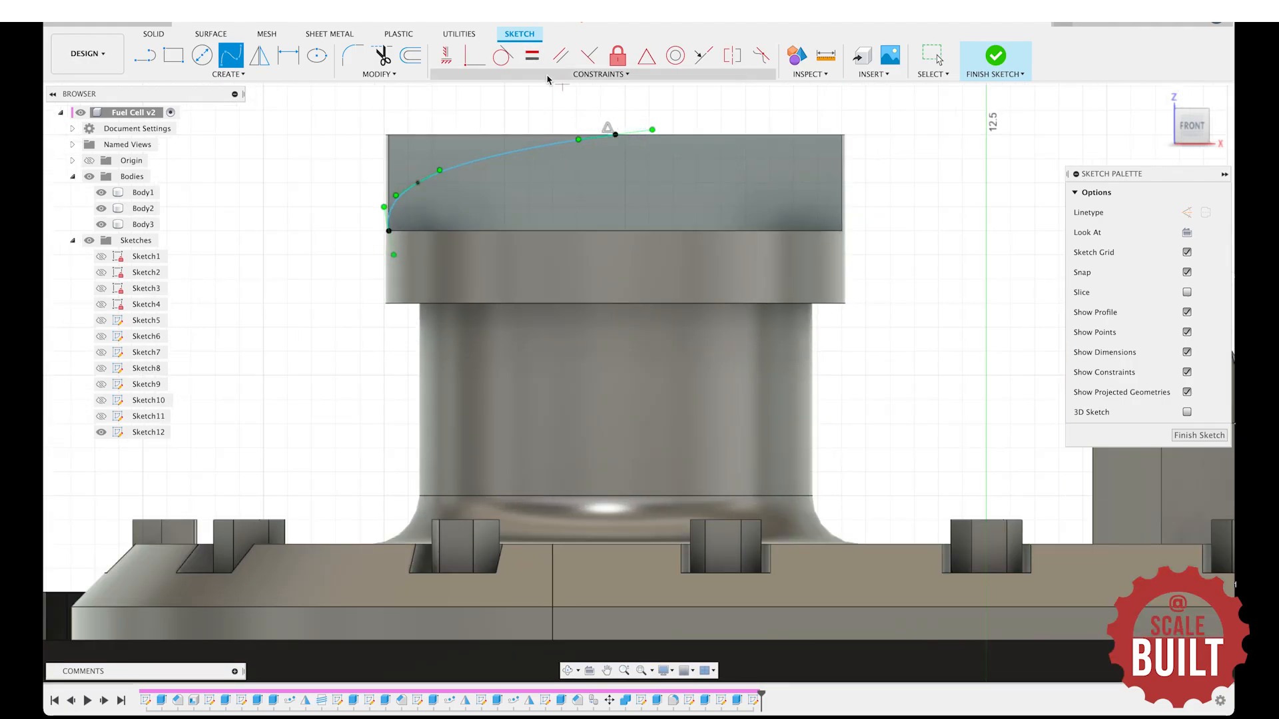
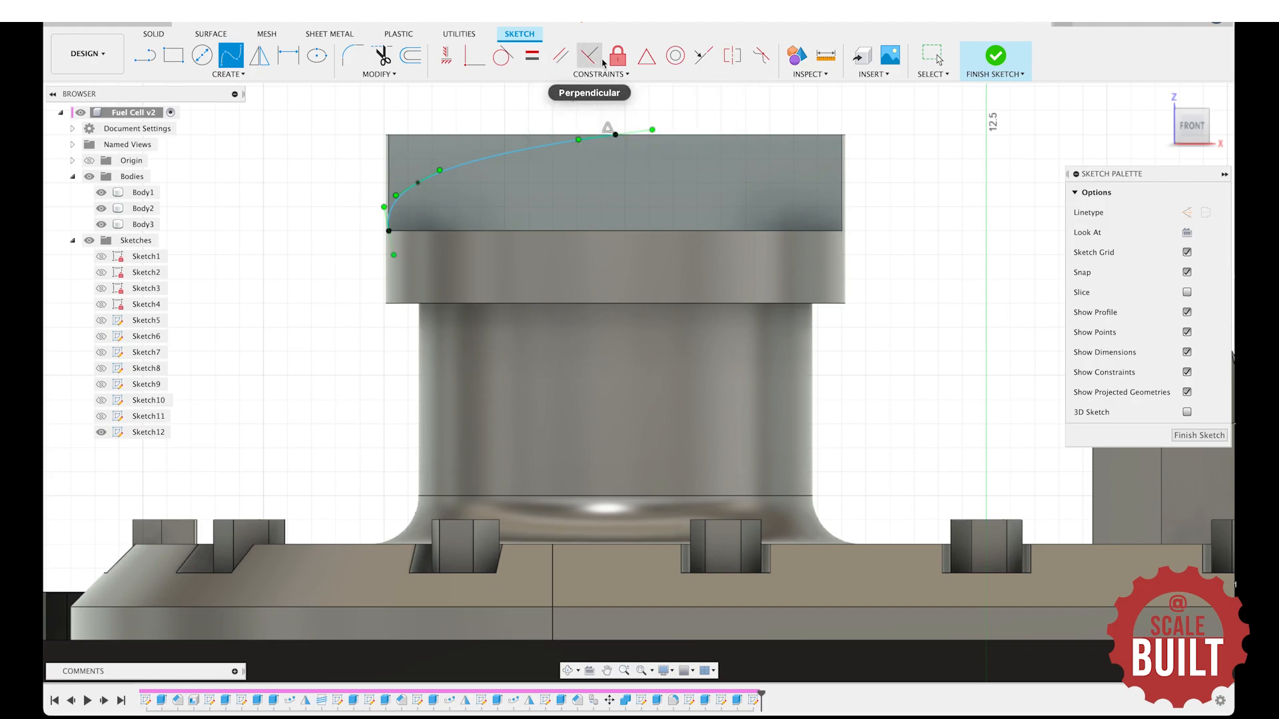
click(705, 57)
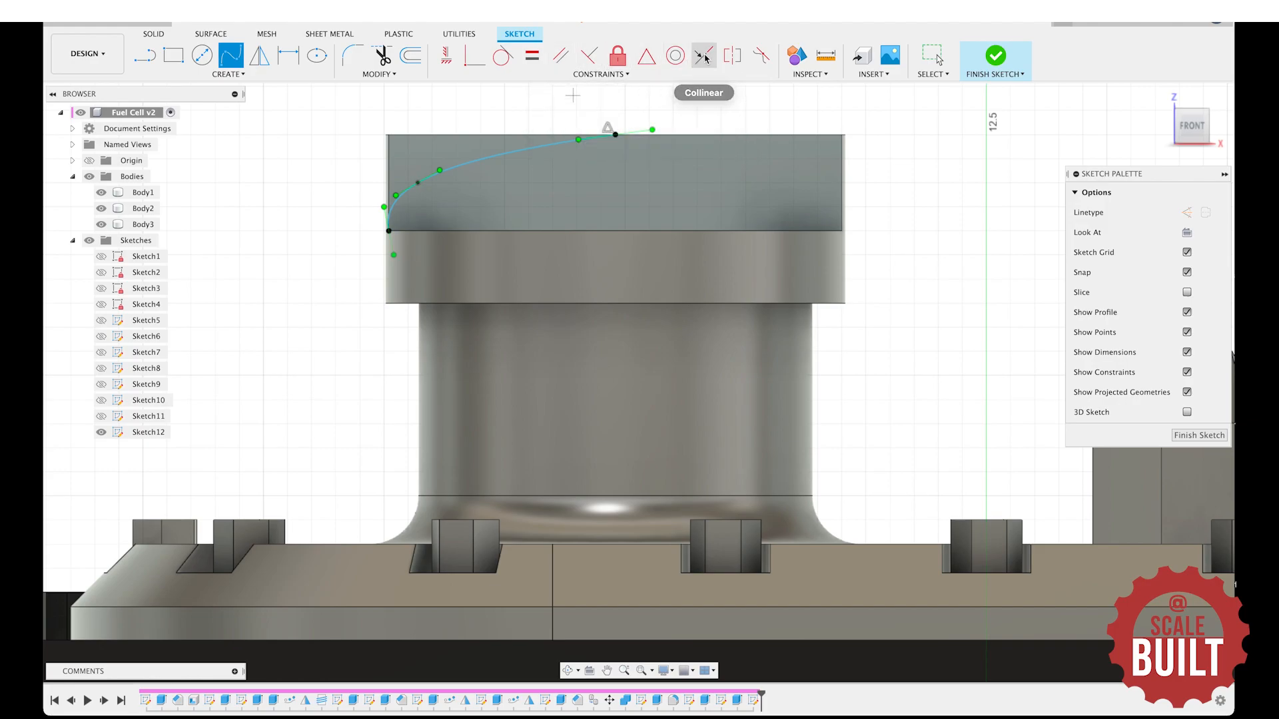
click(669, 137)
key(Escape)
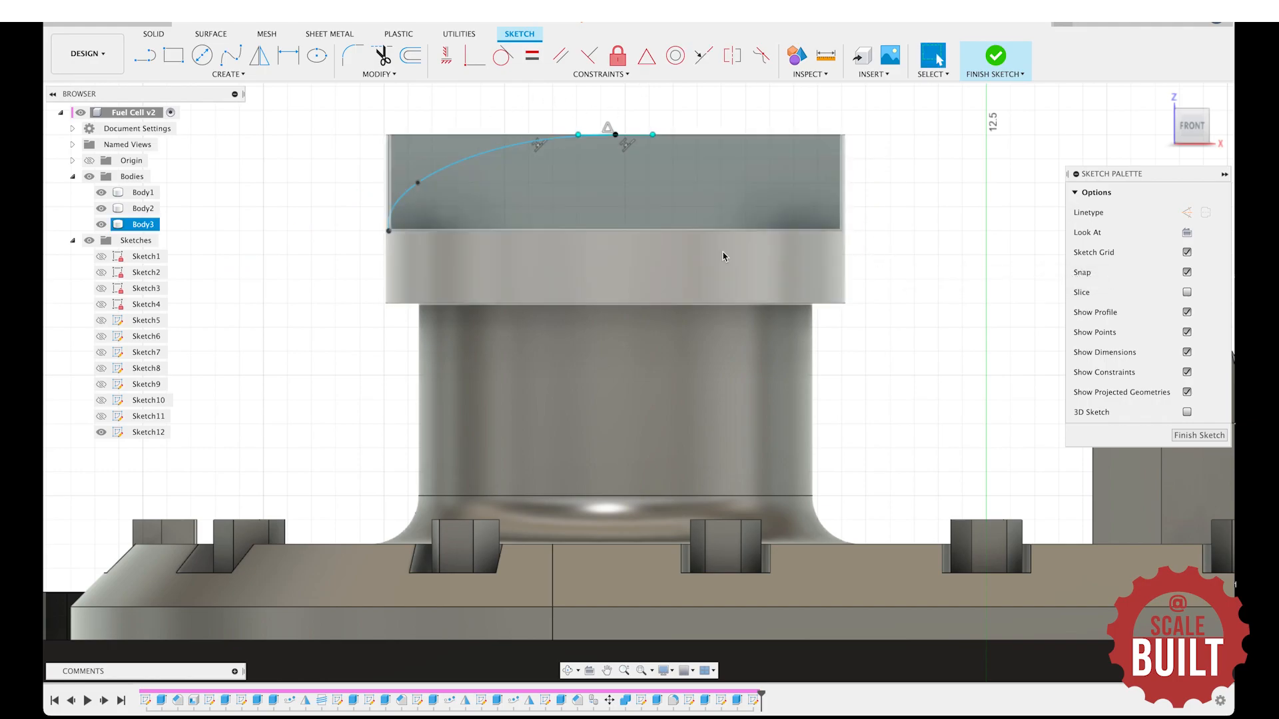
Draw a vertical construction line from the spline's upper endpoint down to the cap's lower edge.
key(x)
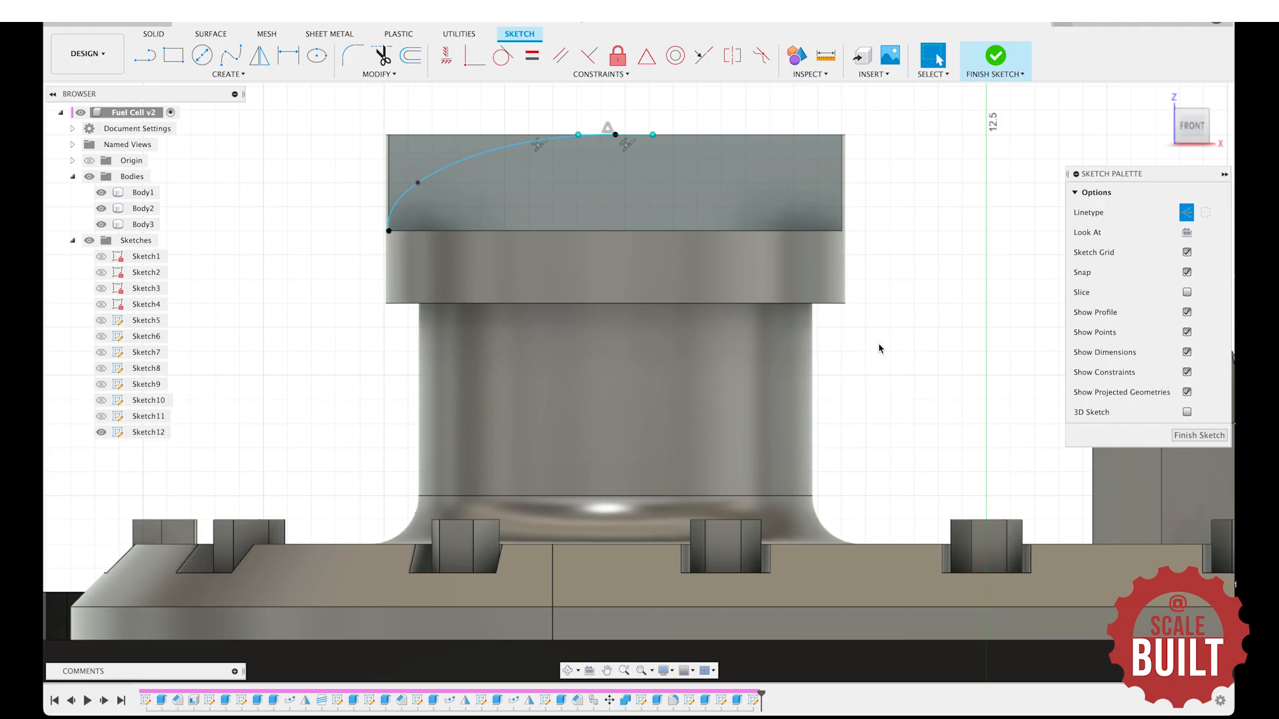
key(l)
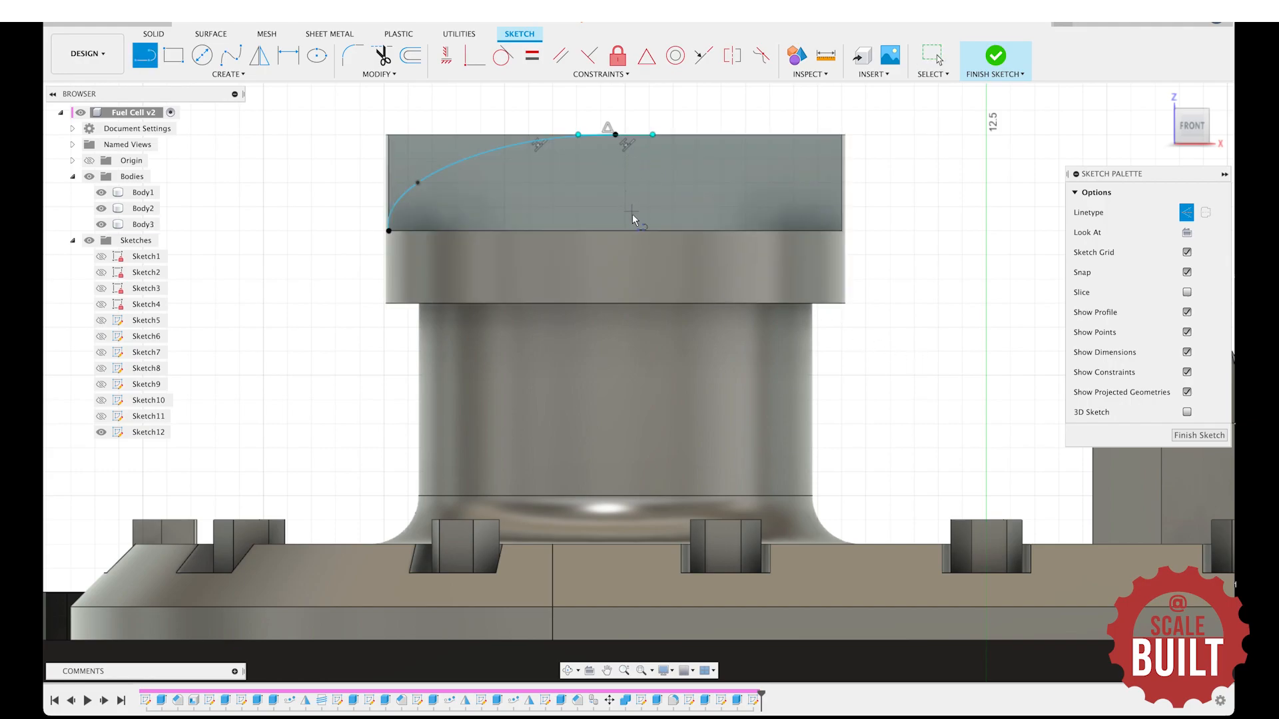
click(616, 135)
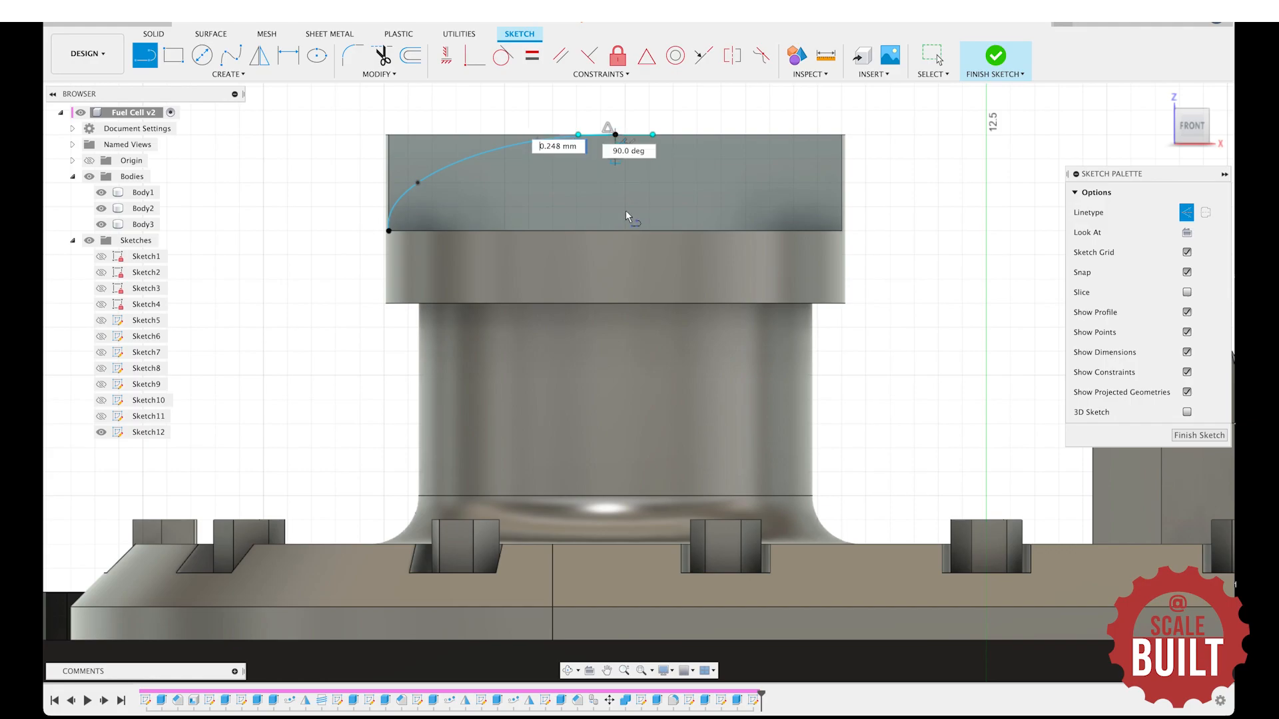
click(616, 305)
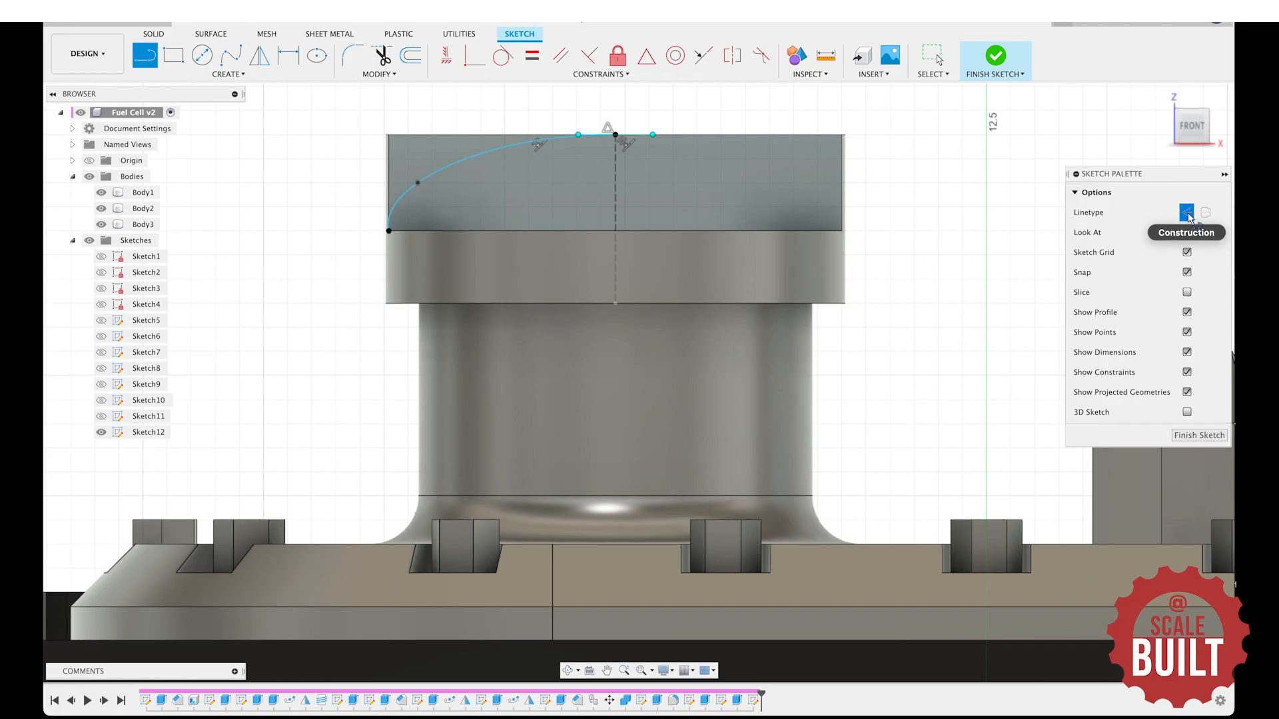
Mirror the grip's spline about the vertical construction line to complete a symmetrical arch.
click(227, 74)
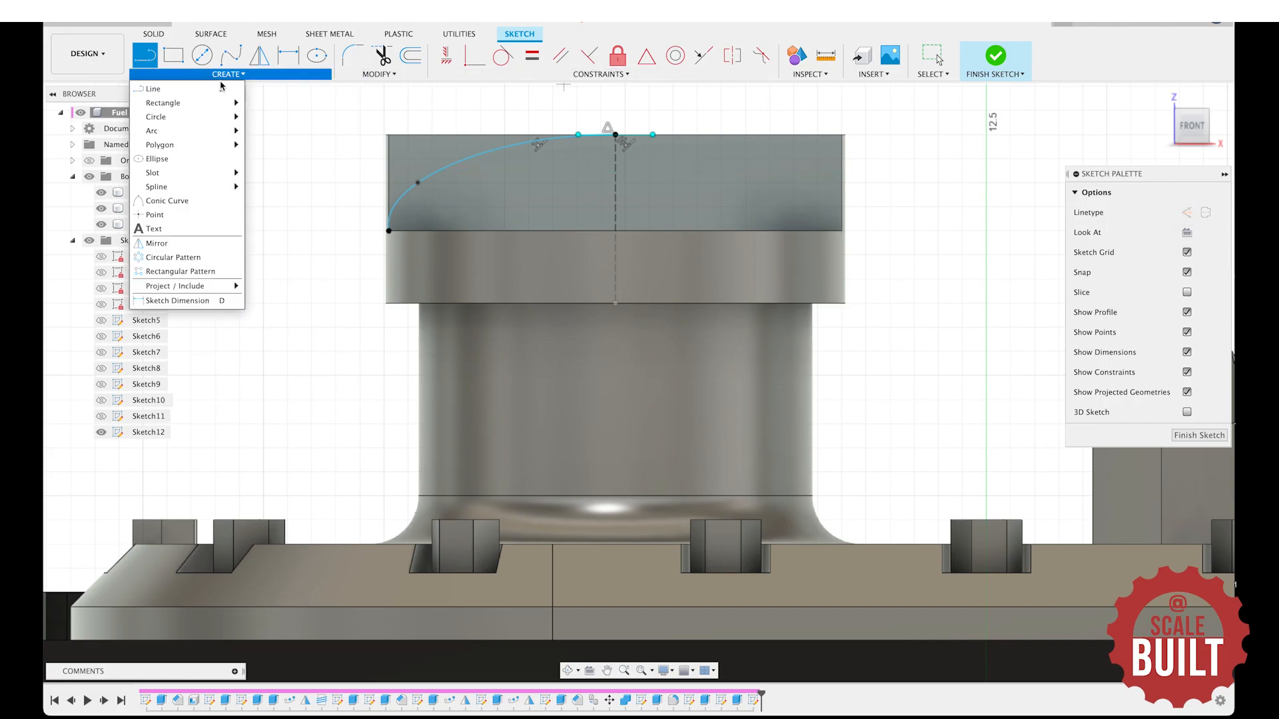
click(200, 242)
click(488, 158)
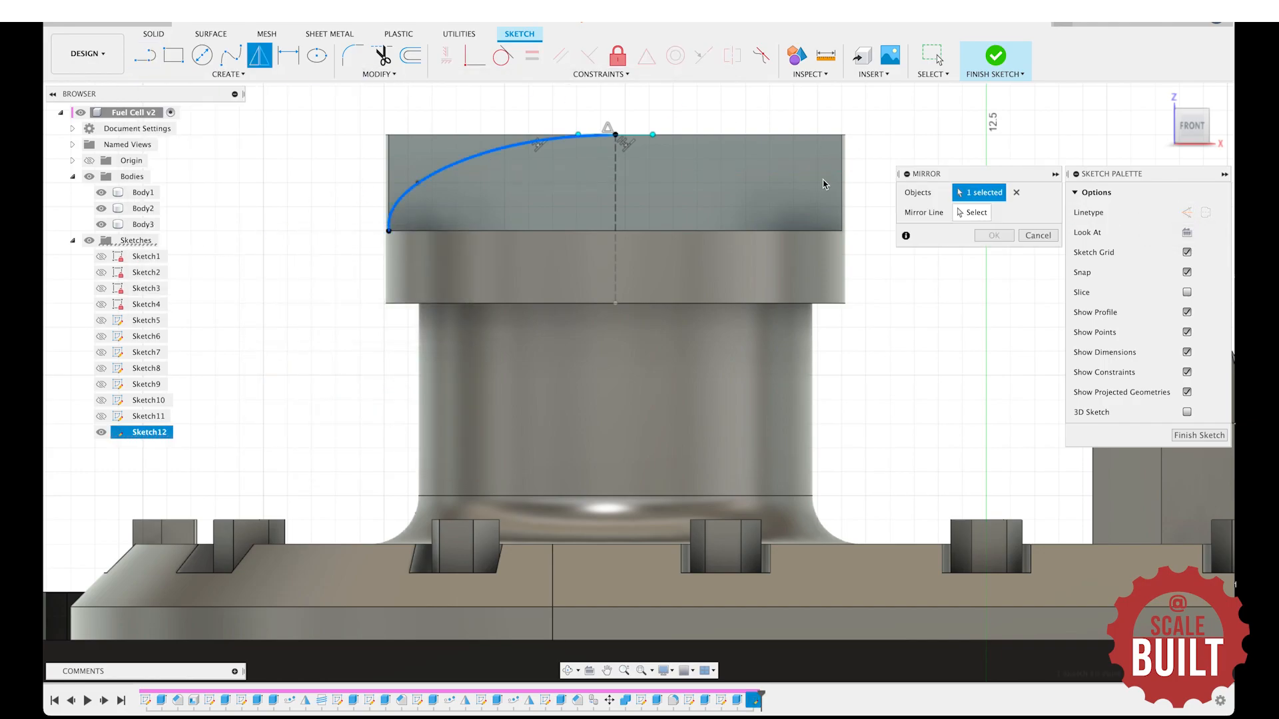
click(961, 212)
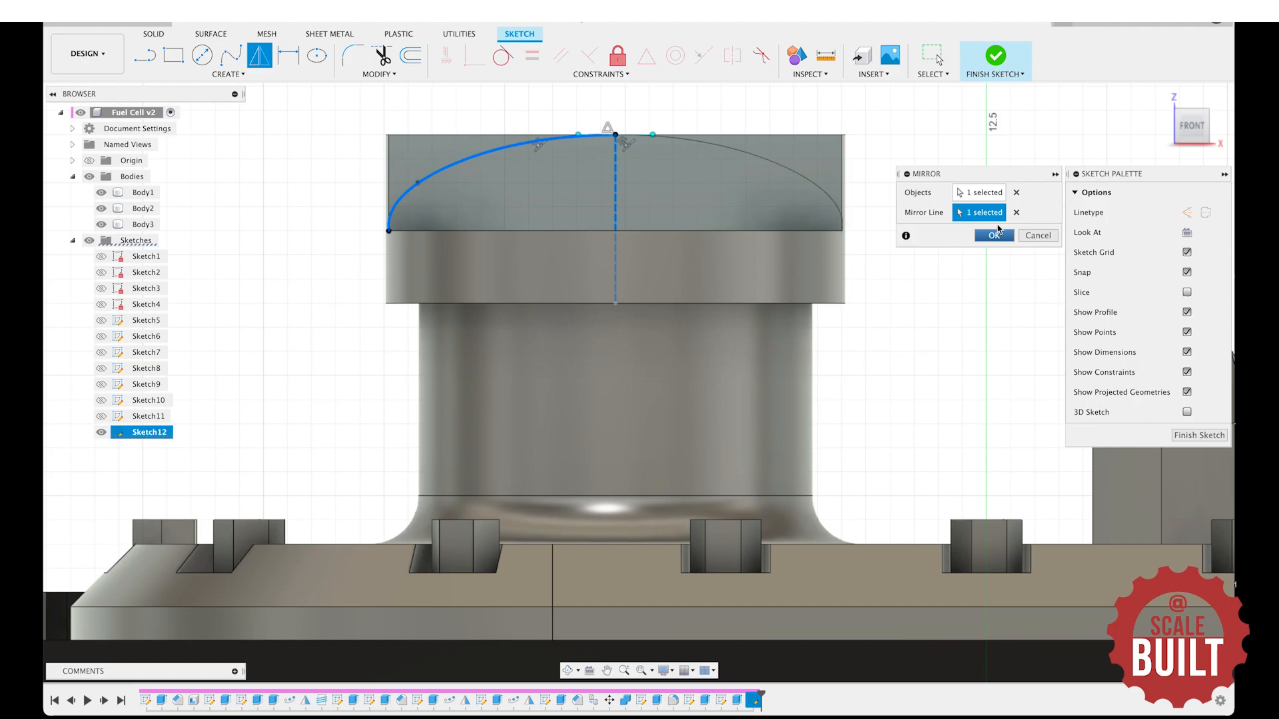
click(995, 235)
Examine how the mirrored spline's end meets the grip's side edge and which profile lies outside the arch.
scroll(822, 228, up, 5)
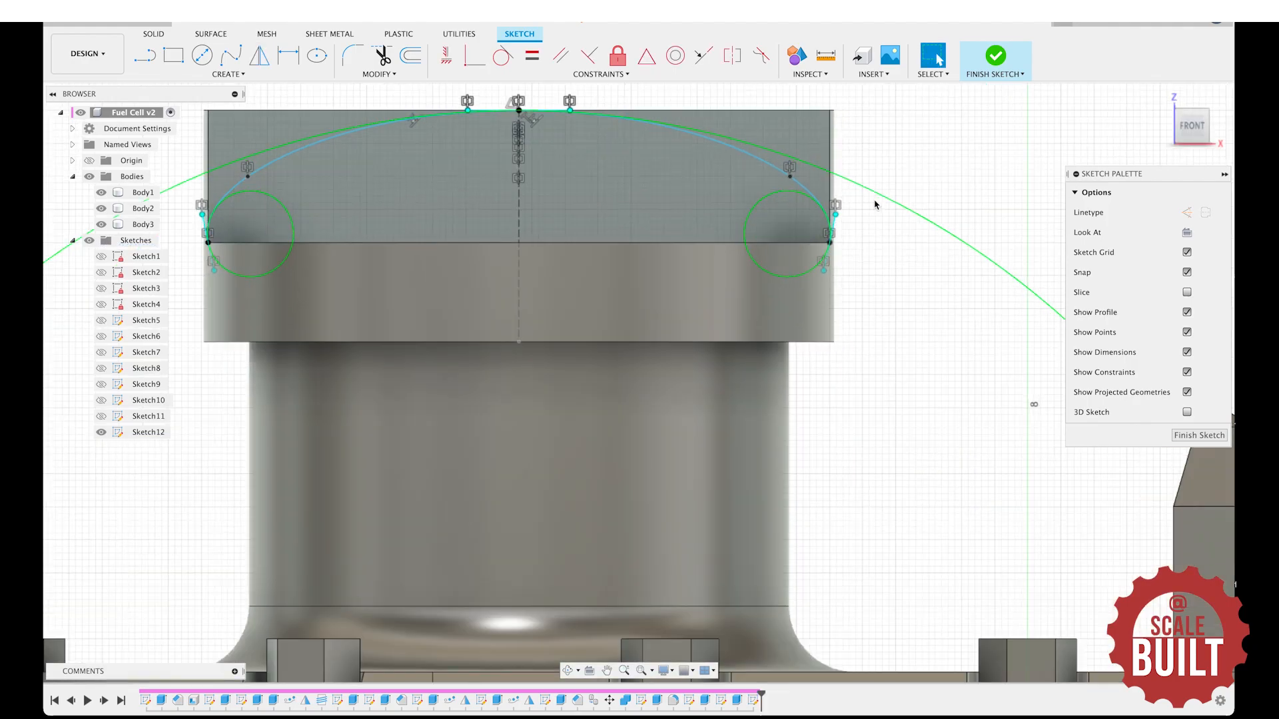
scroll(822, 229, up, 5)
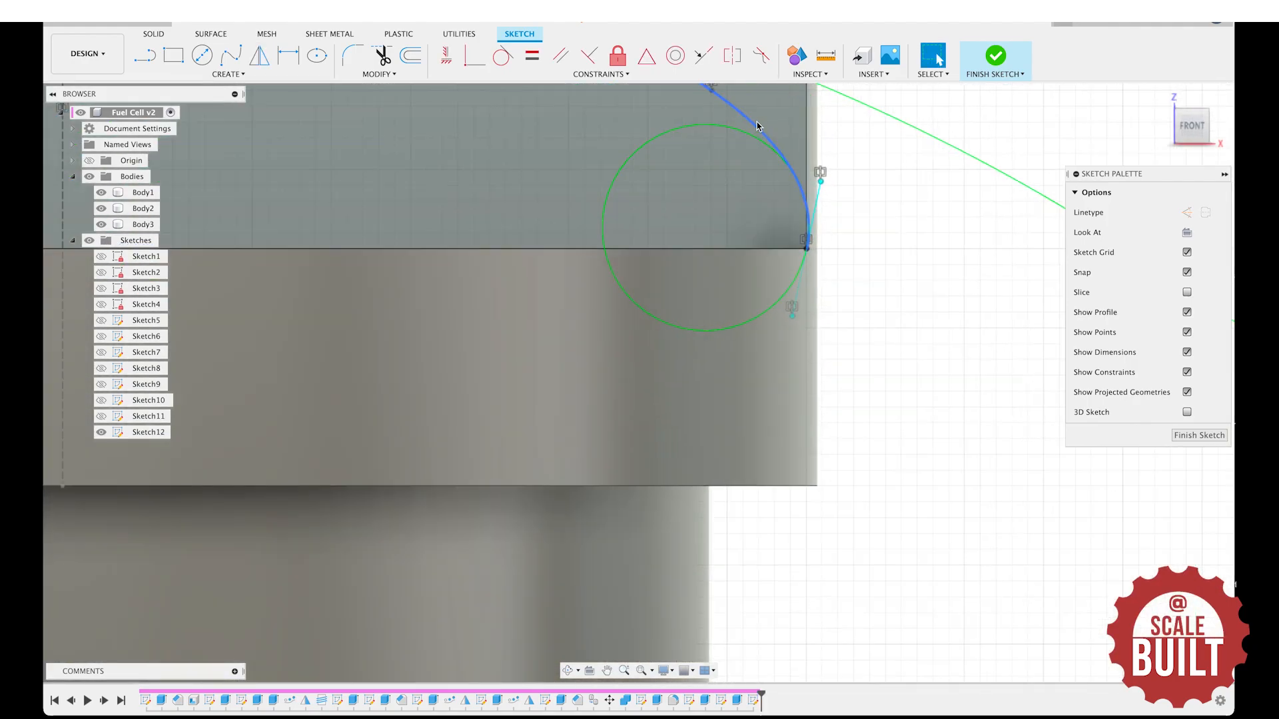
click(782, 110)
scroll(876, 251, down, 4)
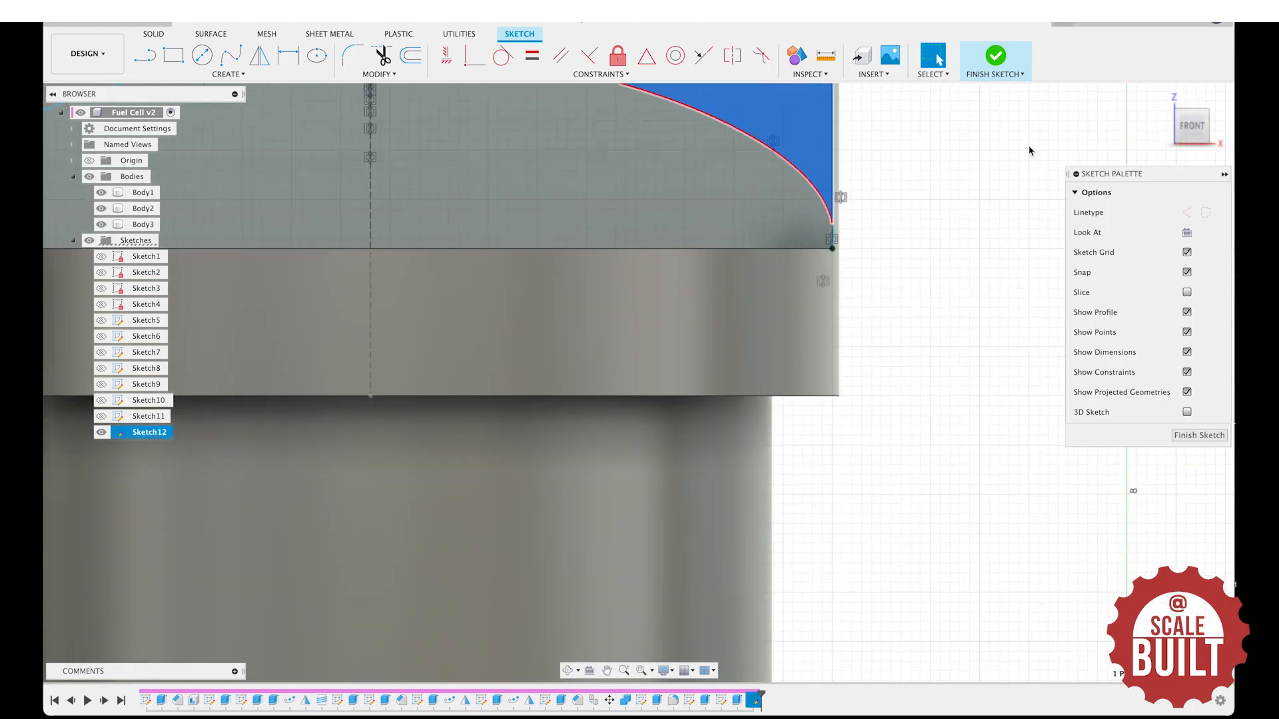
mouse_move(1191, 127)
mouse_down()
mouse_move(1184, 160)
mouse_move(1199, 200)
mouse_move(1186, 203)
mouse_move(560, 194)
mouse_move(630, 198)
mouse_up()
scroll(659, 197, down, 4)
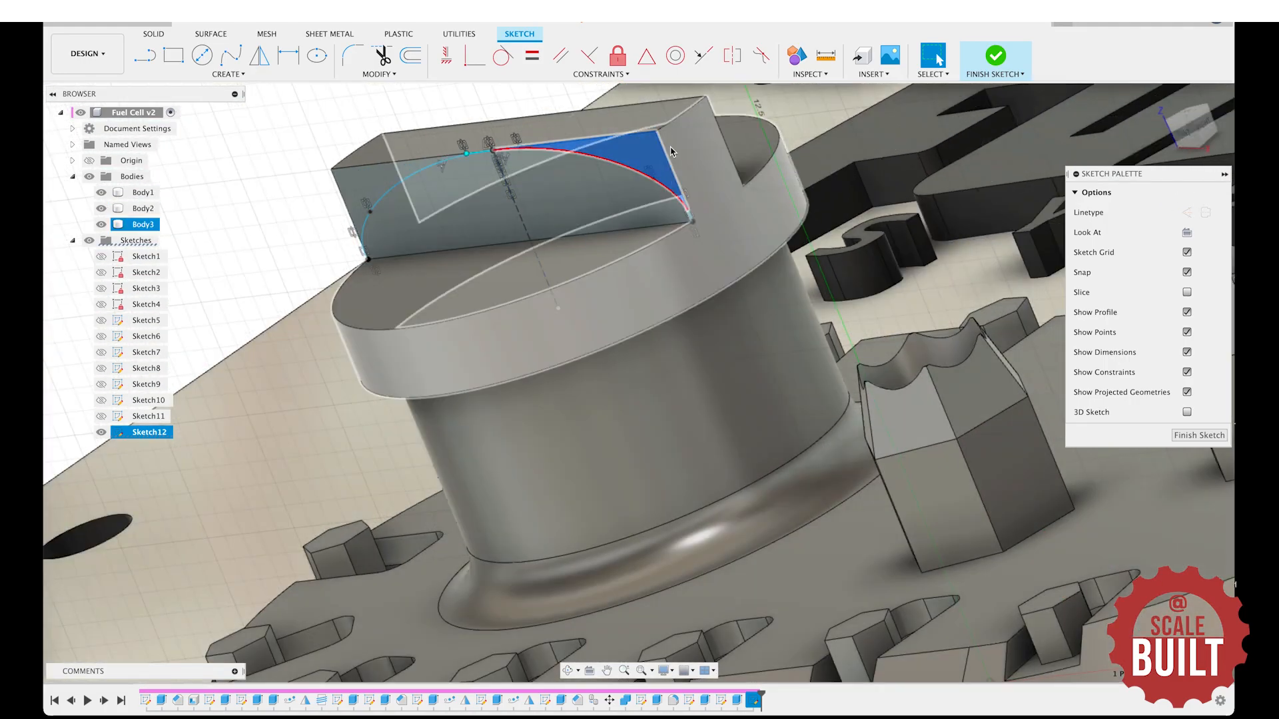
scroll(1052, 240, down, 2)
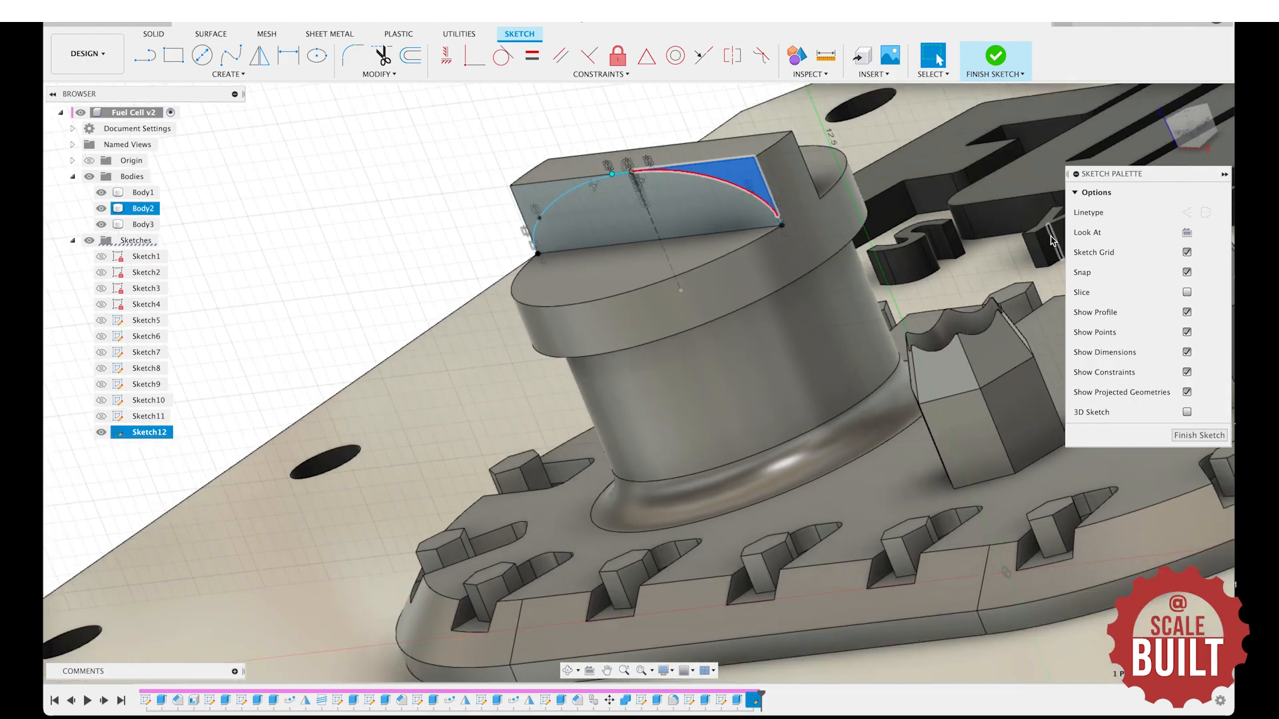
click(1185, 140)
scroll(866, 280, up, 4)
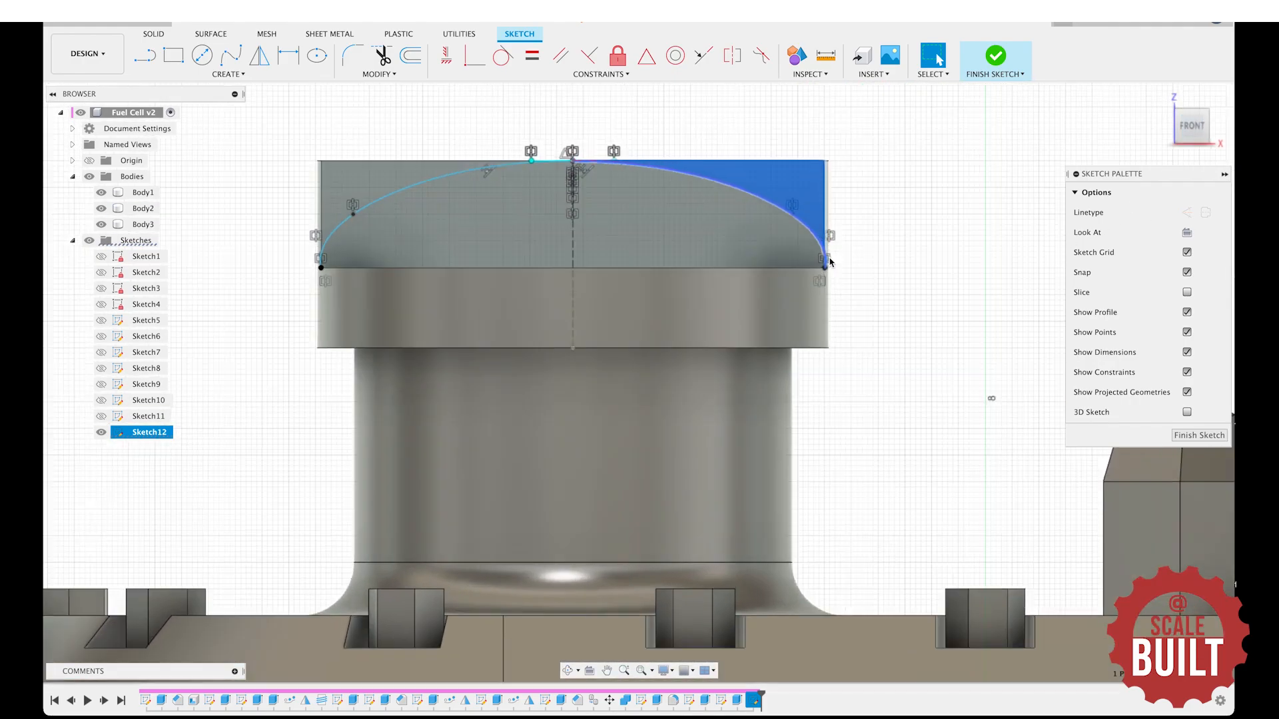
Draw a closed chain of lines from one lower spline end around the outside of the grip to the other end.
key(l)
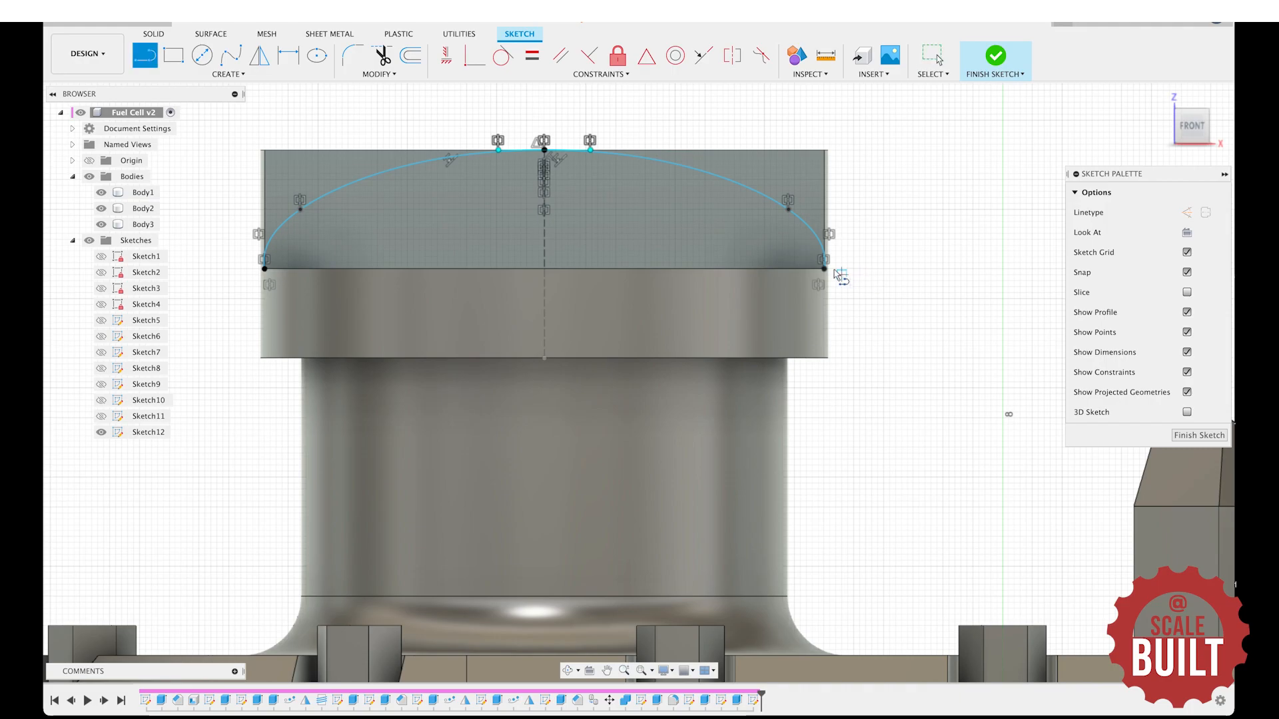
click(825, 269)
click(919, 263)
click(910, 108)
click(228, 121)
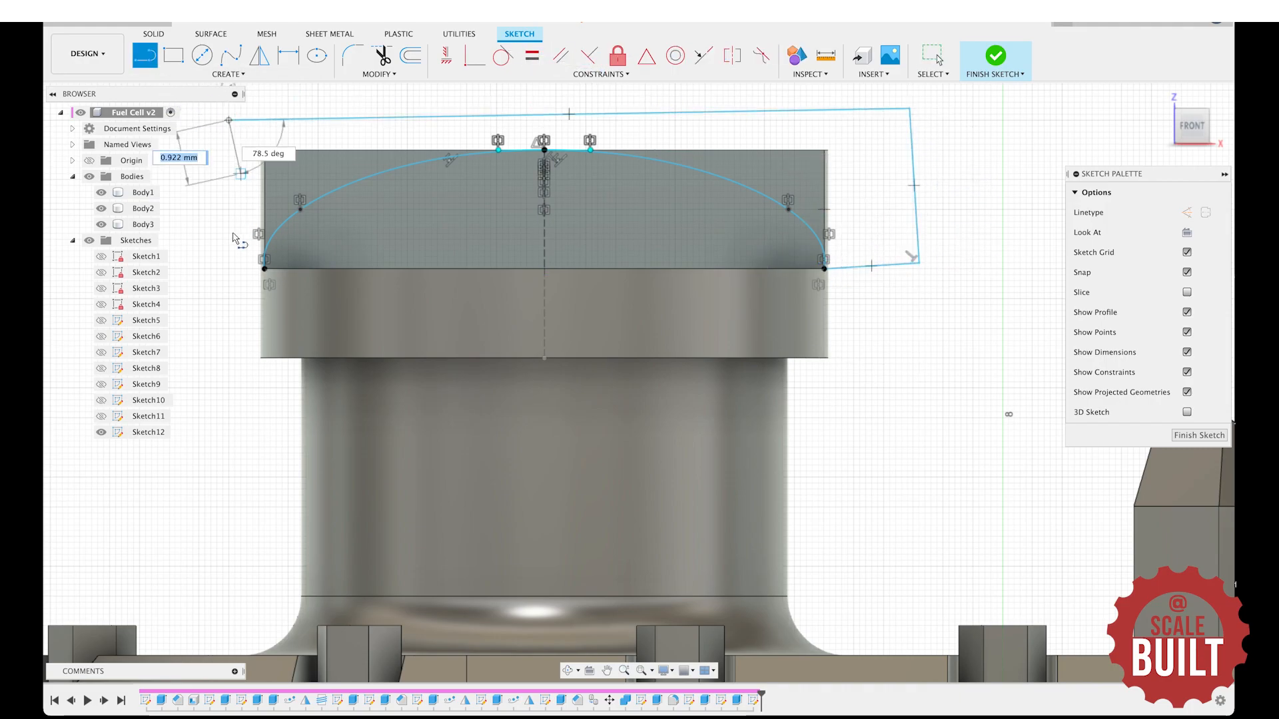
click(235, 265)
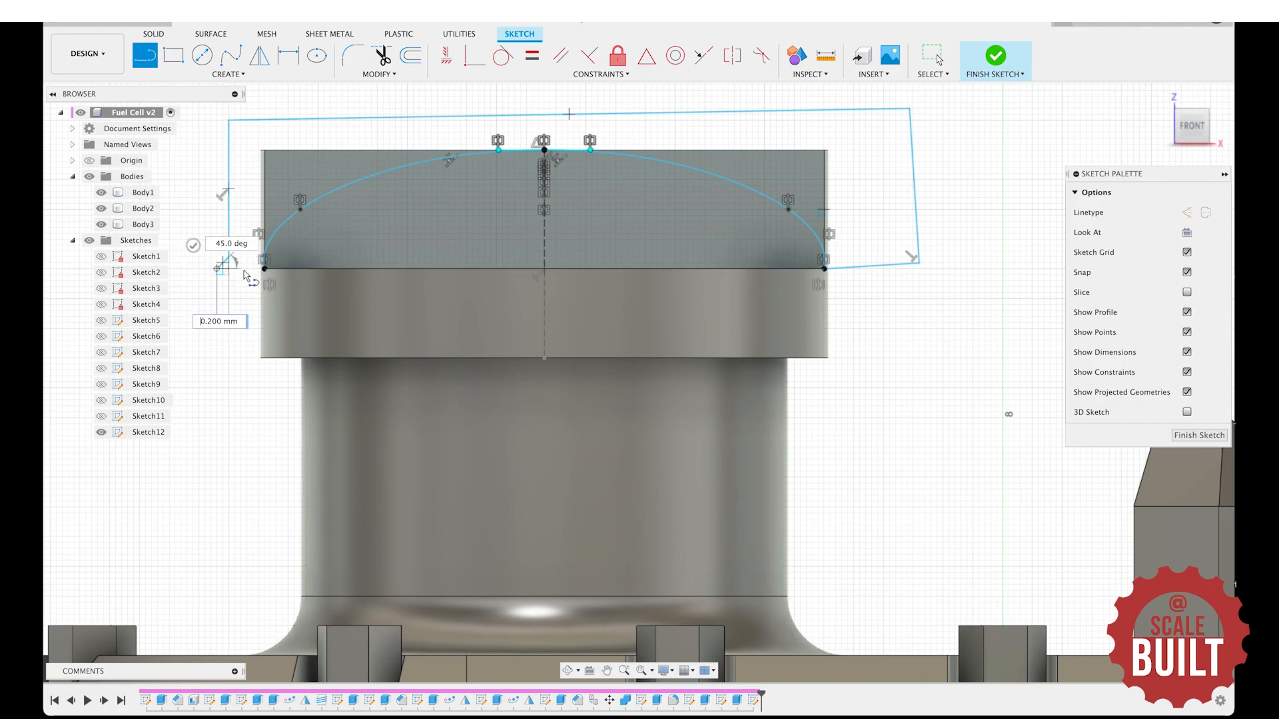
click(265, 270)
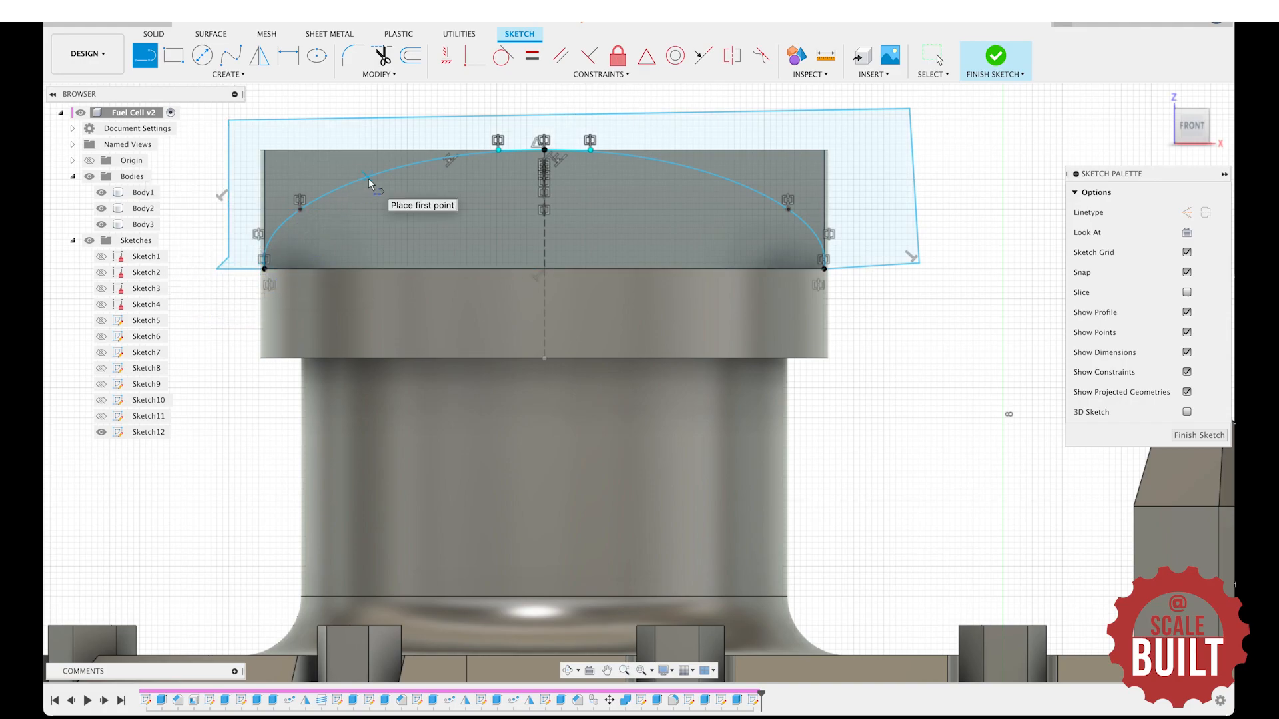
Extrude the three profiles outside the arch by -3 mm as a cut to round the grip.
key(e)
click(298, 172)
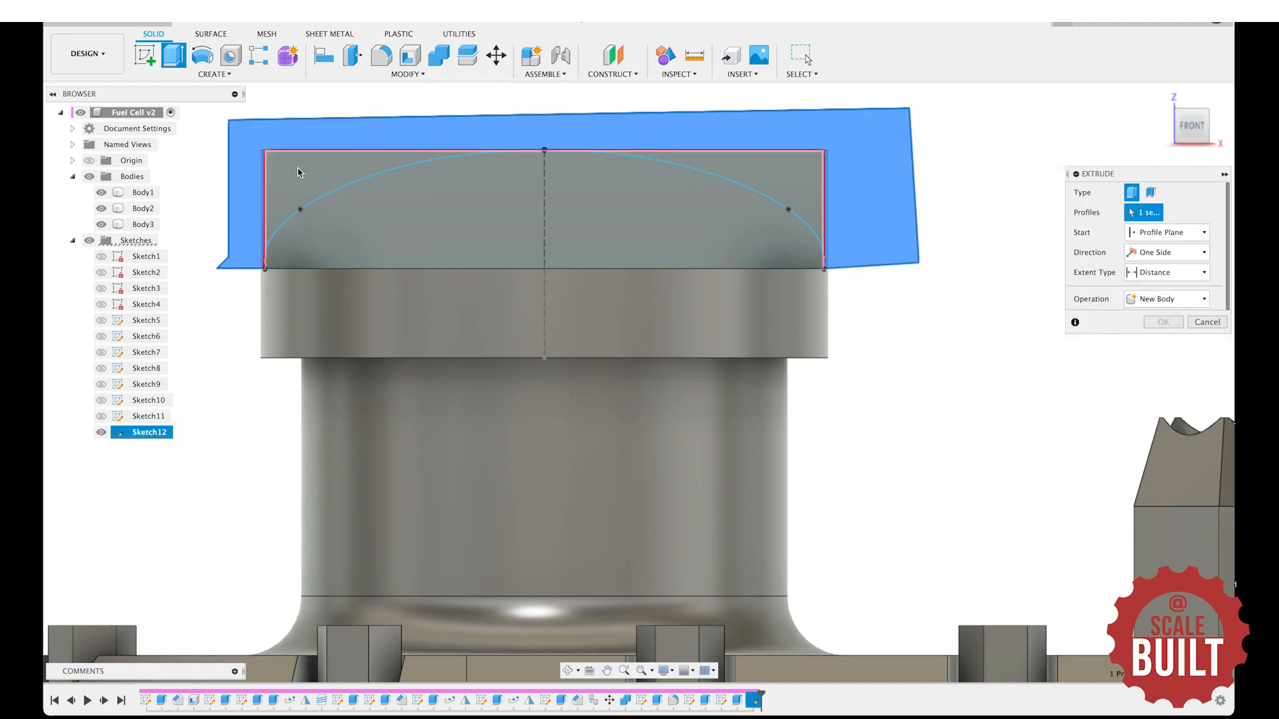
click(298, 173)
click(745, 166)
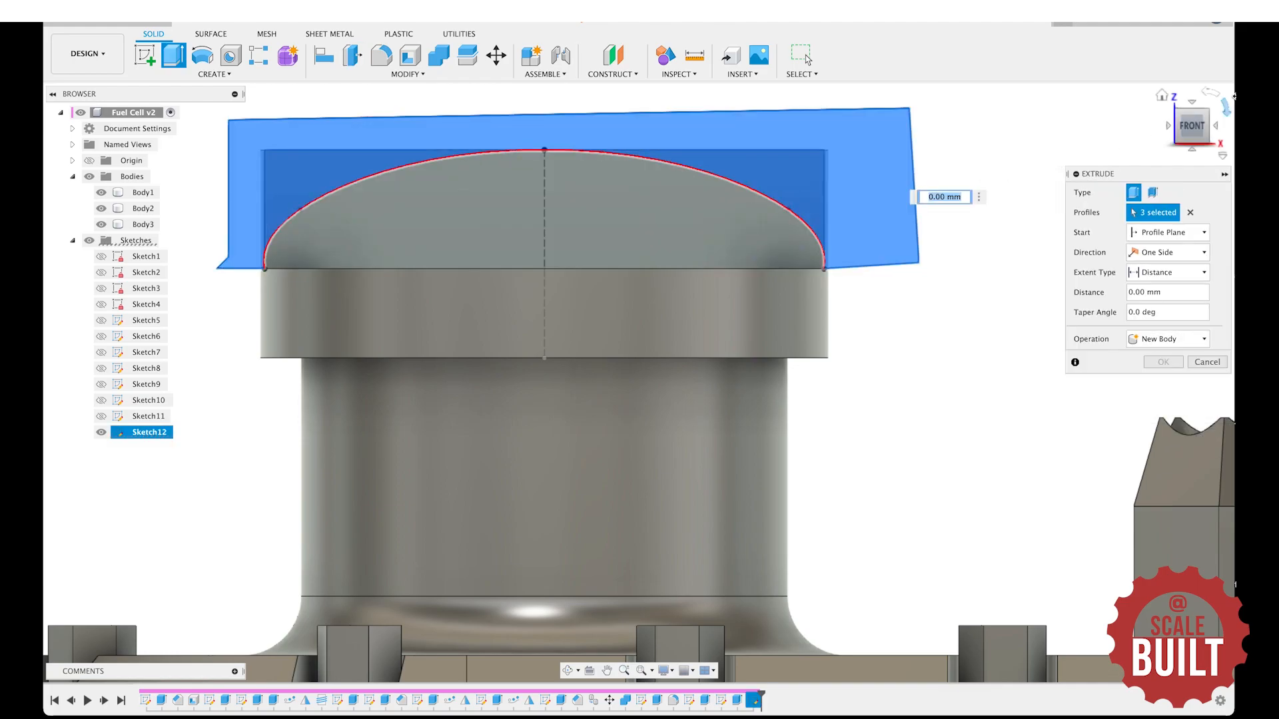
drag(1203, 128, 1158, 151)
scroll(985, 160, down, 4)
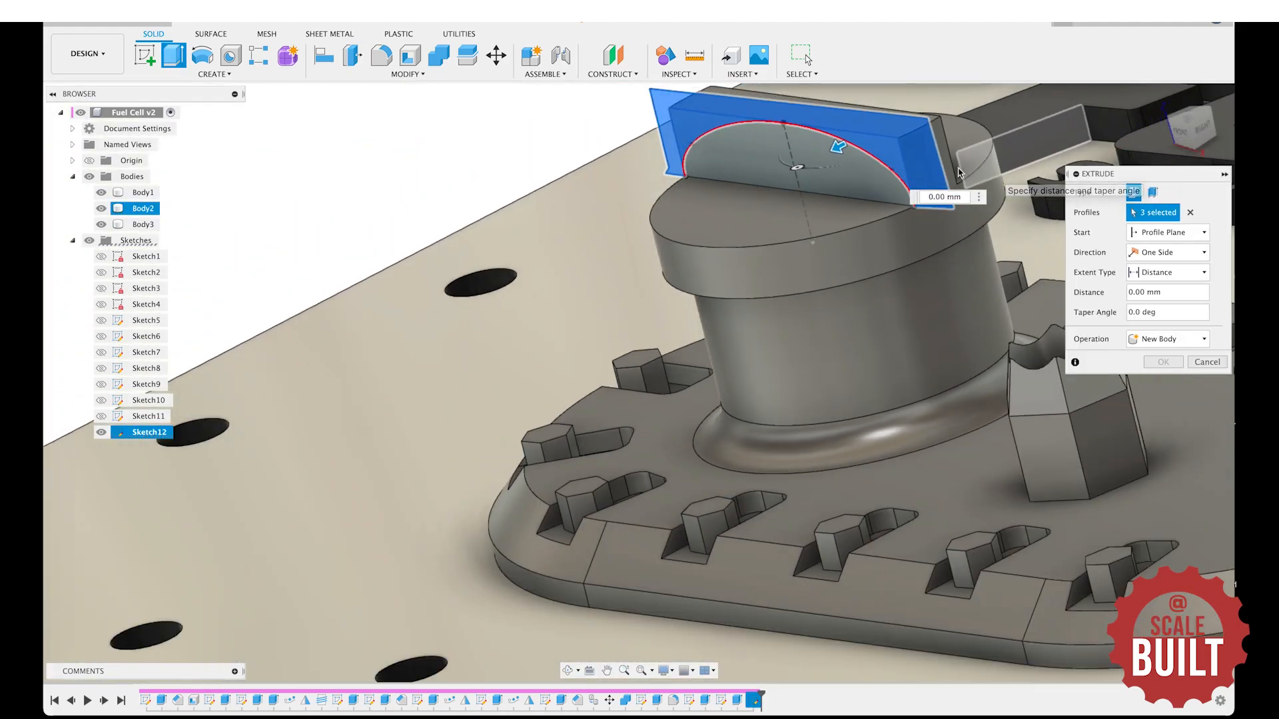
drag(840, 147, 934, 97)
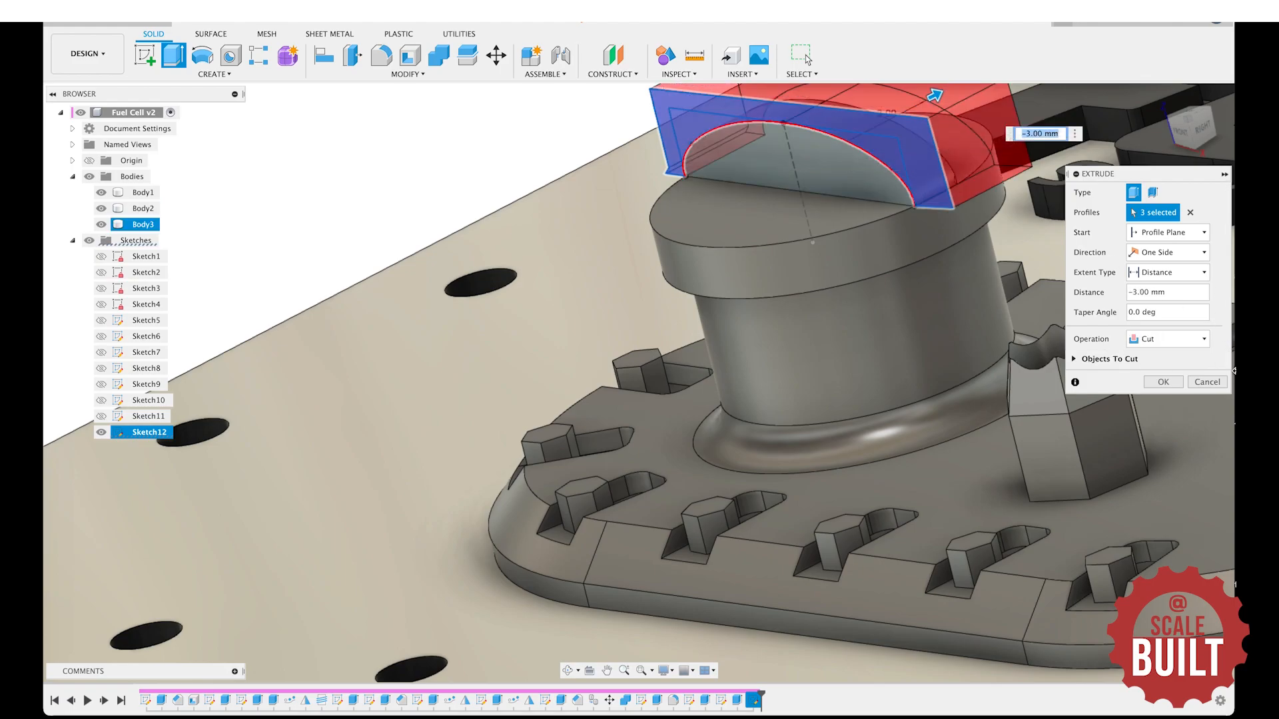
click(1166, 384)
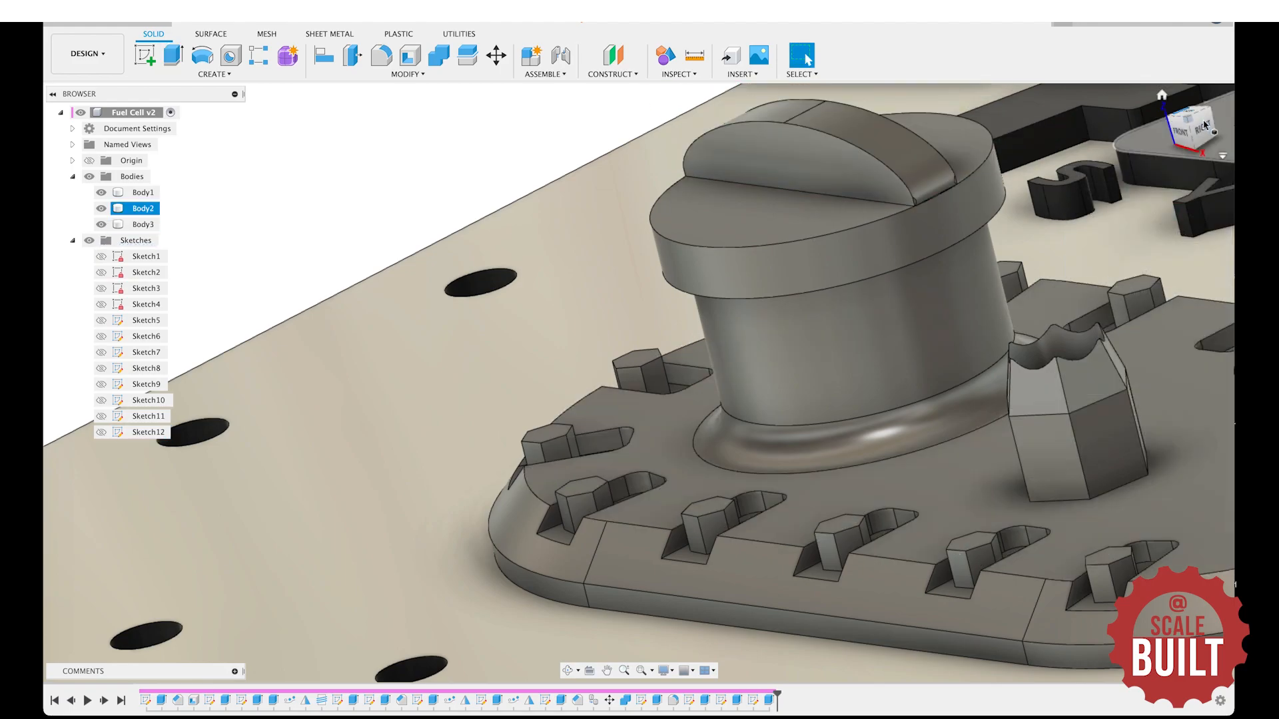
Fillet the cap's two upper rim edges and the edges of the grip's curved top face with a 0.5 mm radius.
drag(1187, 117, 1181, 148)
key(f)
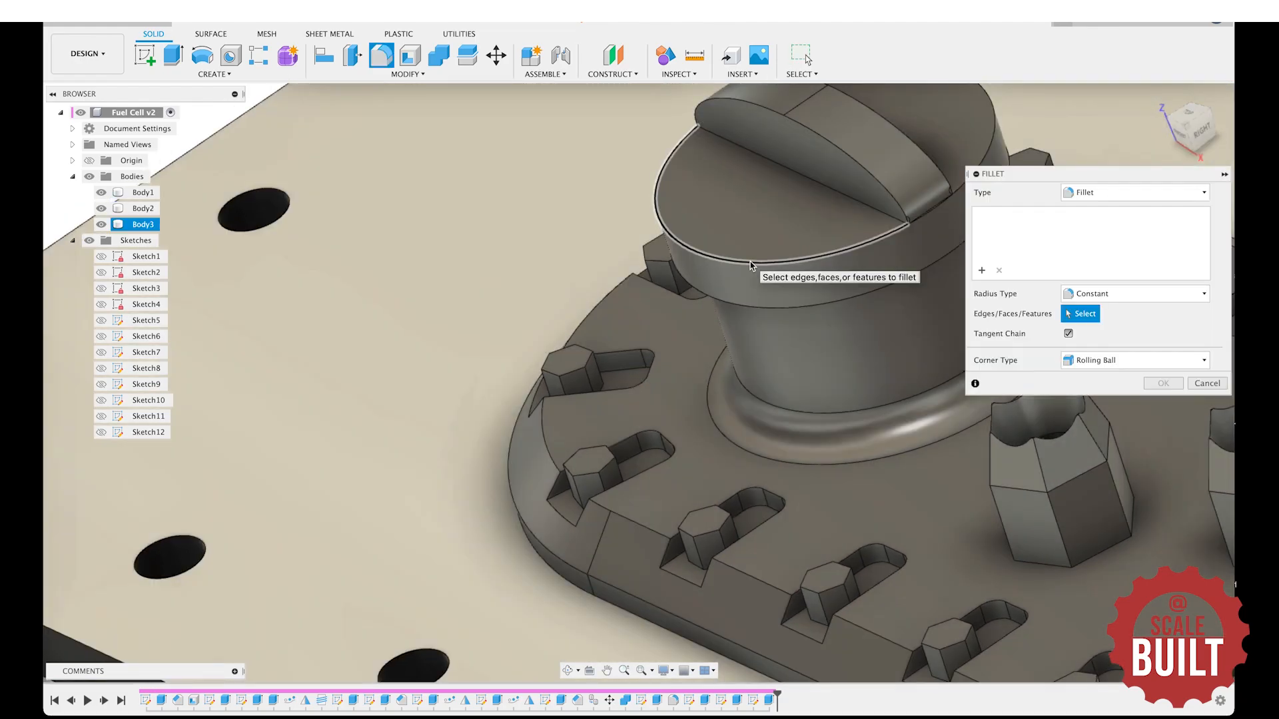
click(824, 257)
click(997, 137)
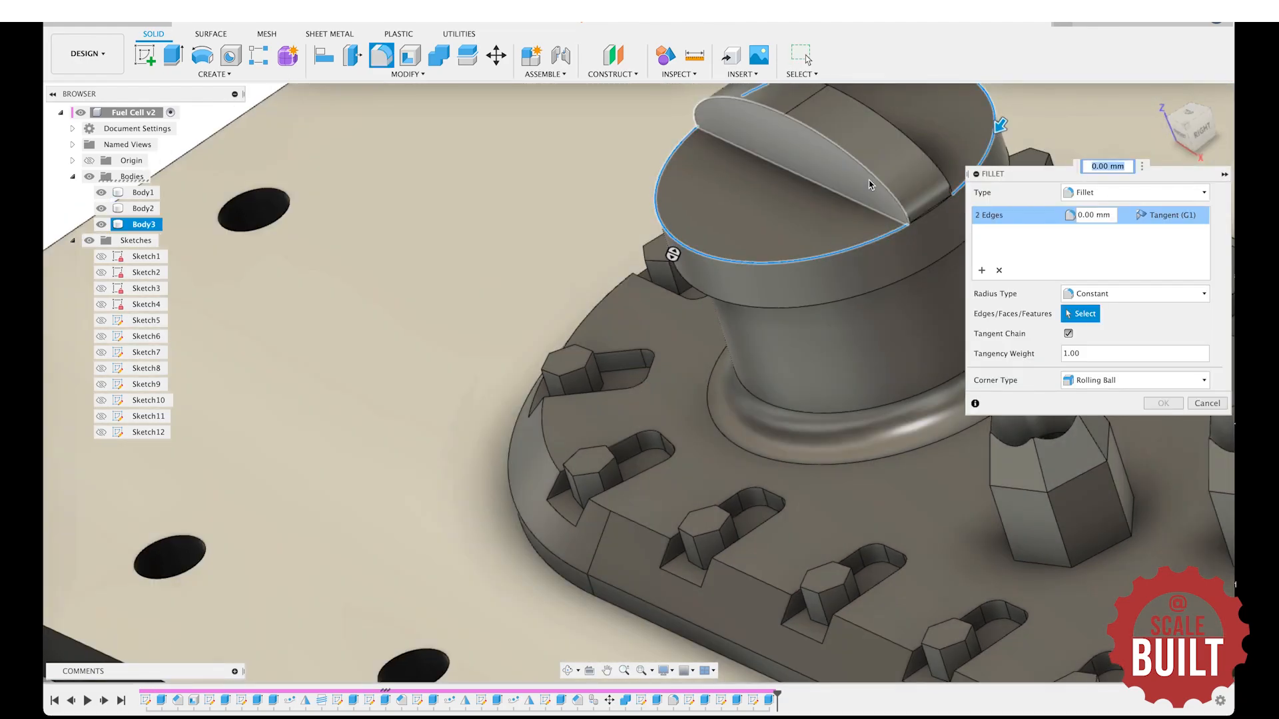
click(875, 126)
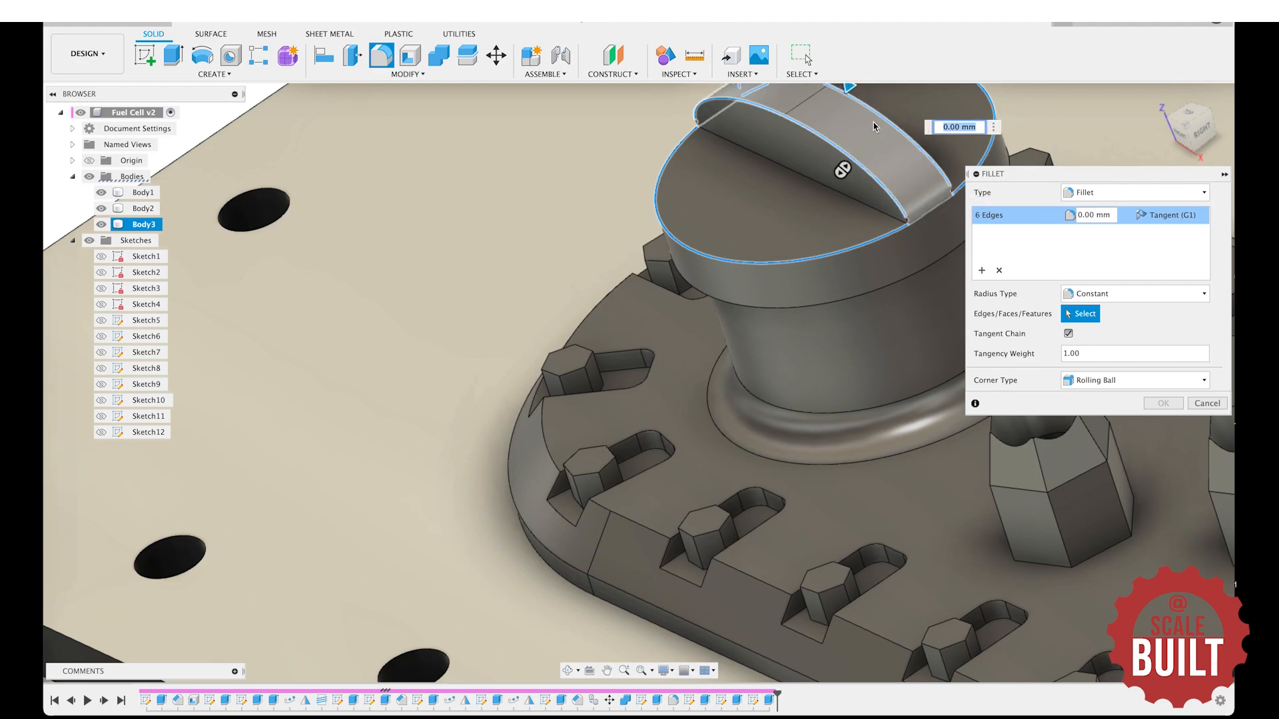
scroll(850, 128, down, 5)
scroll(866, 128, up, 7)
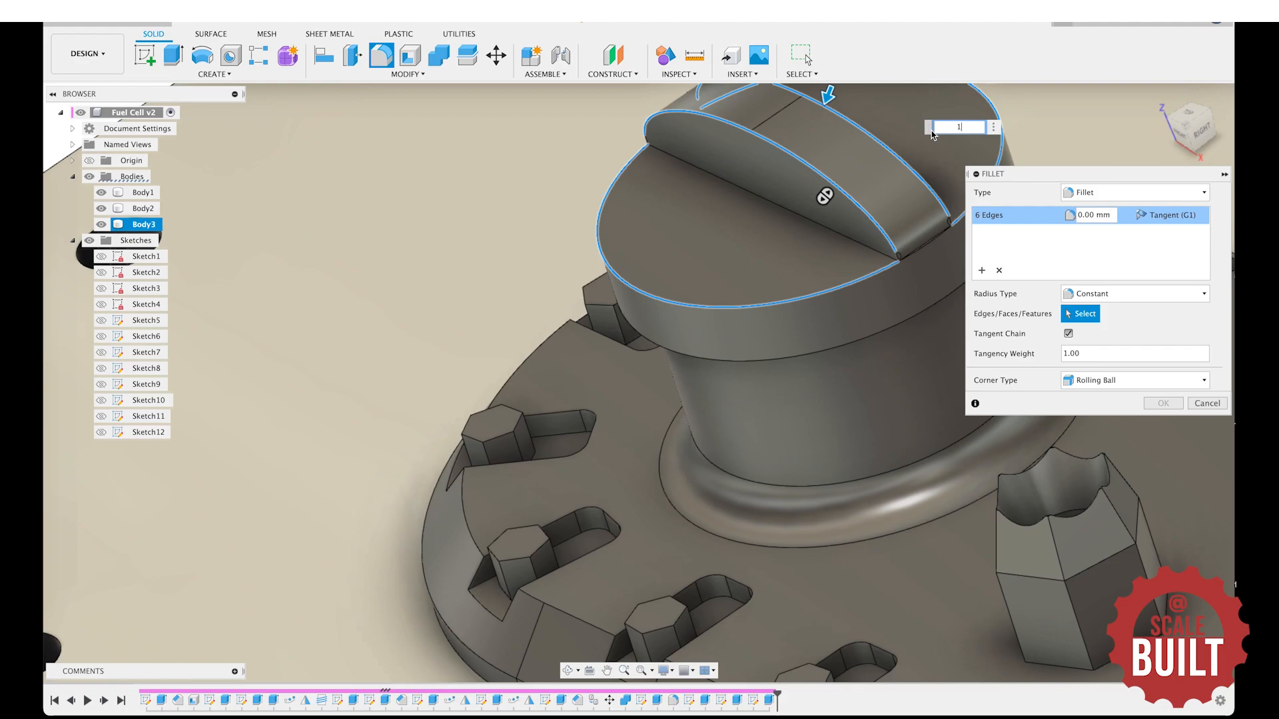
text(1)
key(Return)
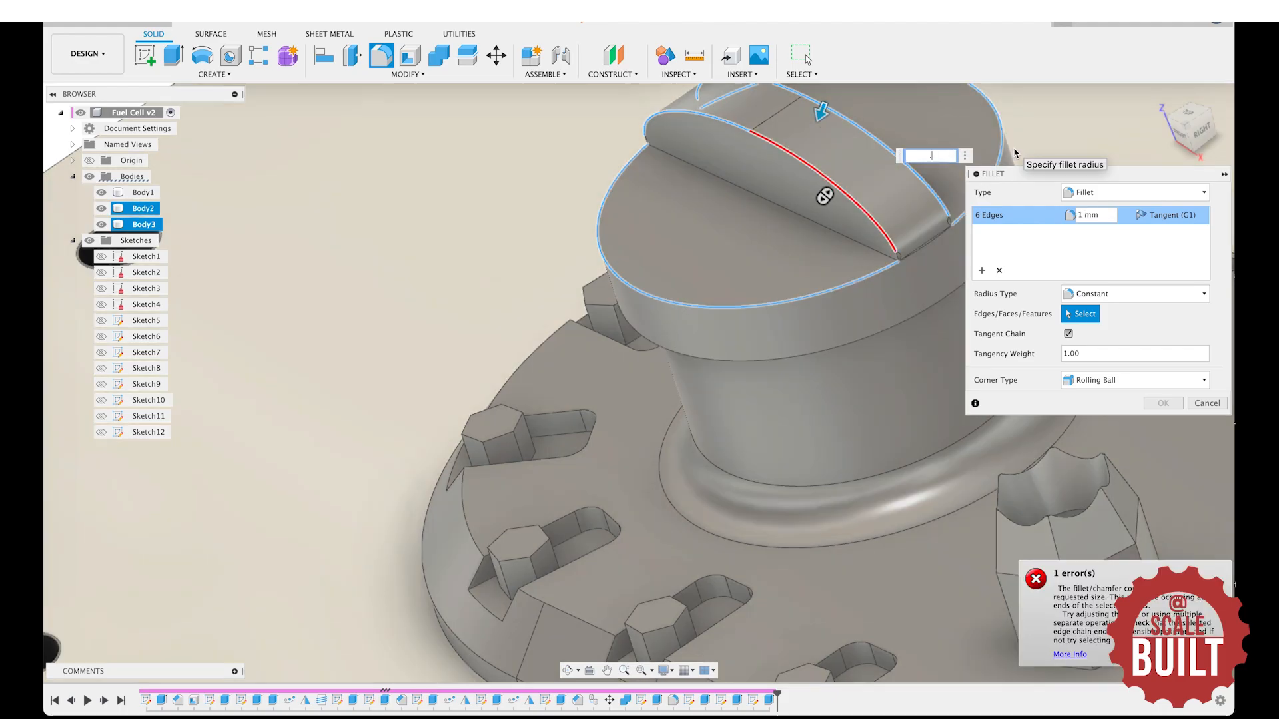
key(Return)
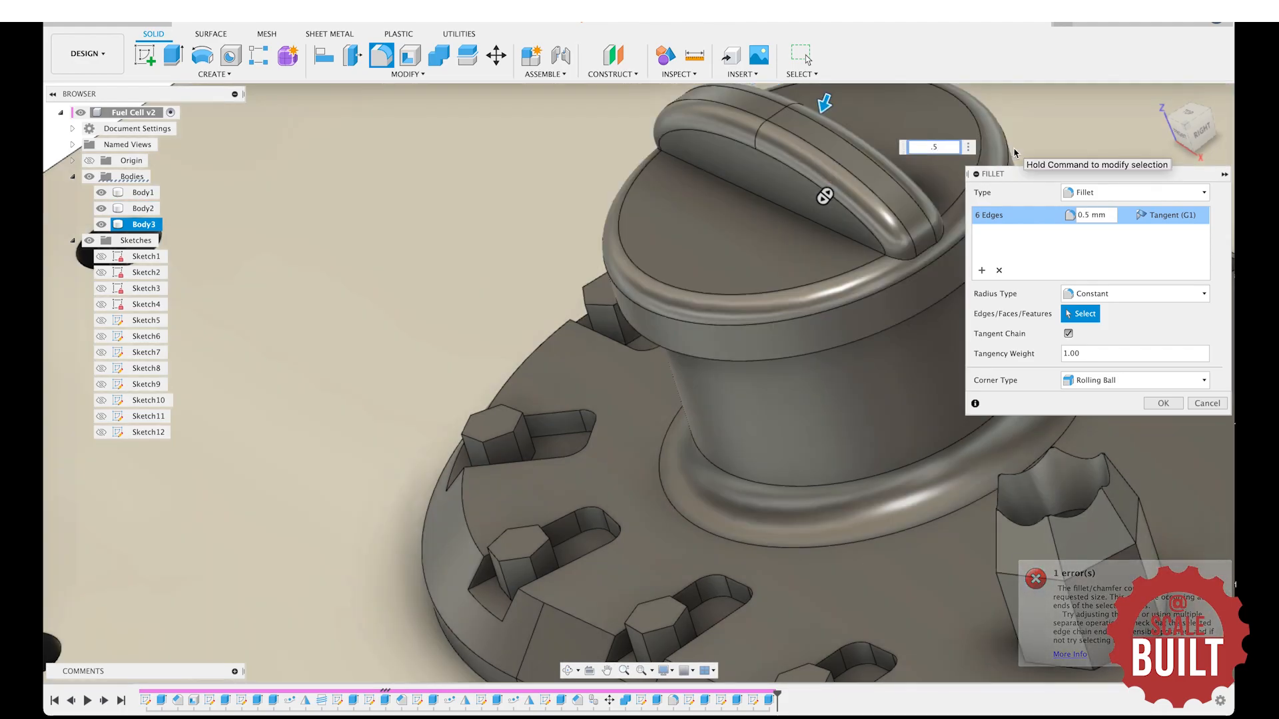
click(1163, 403)
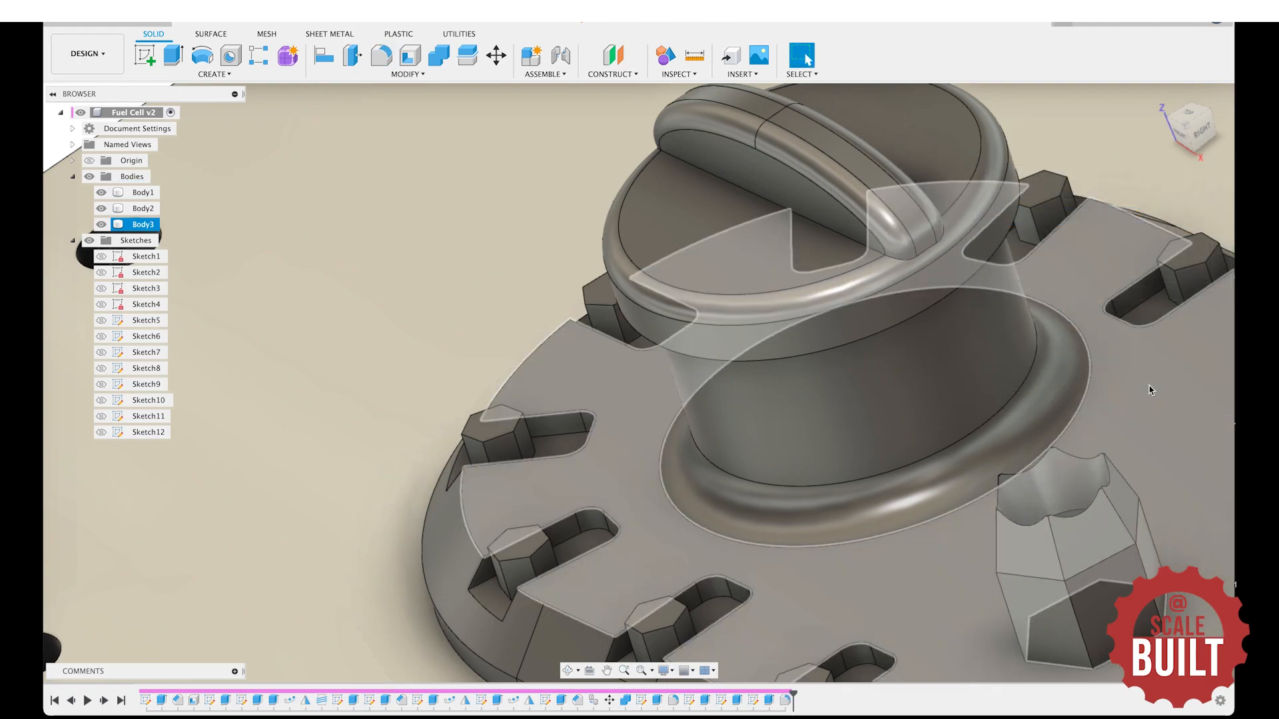
Hide the lid and oval plate bodies to view the hollow box body on its own.
click(1161, 96)
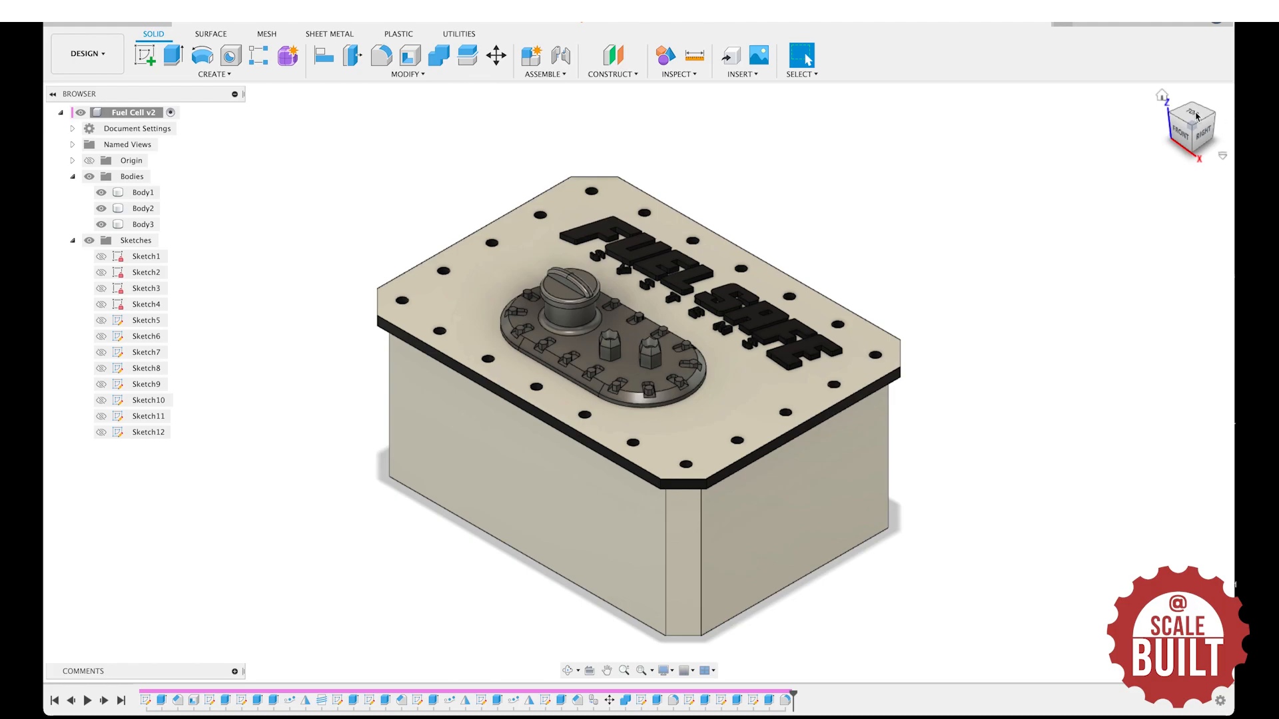
mouse_move(1183, 132)
mouse_down()
mouse_move(1224, 171)
mouse_move(1173, 190)
mouse_move(1070, 163)
mouse_move(1148, 163)
mouse_up()
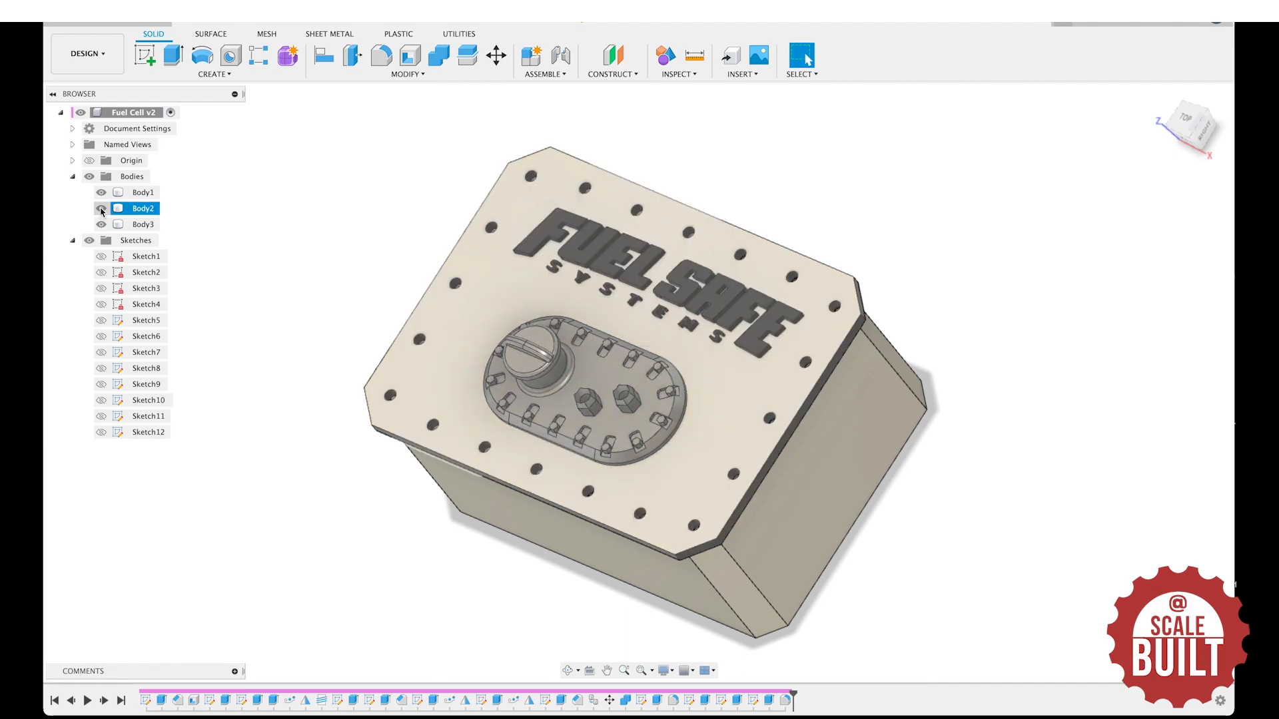
click(100, 193)
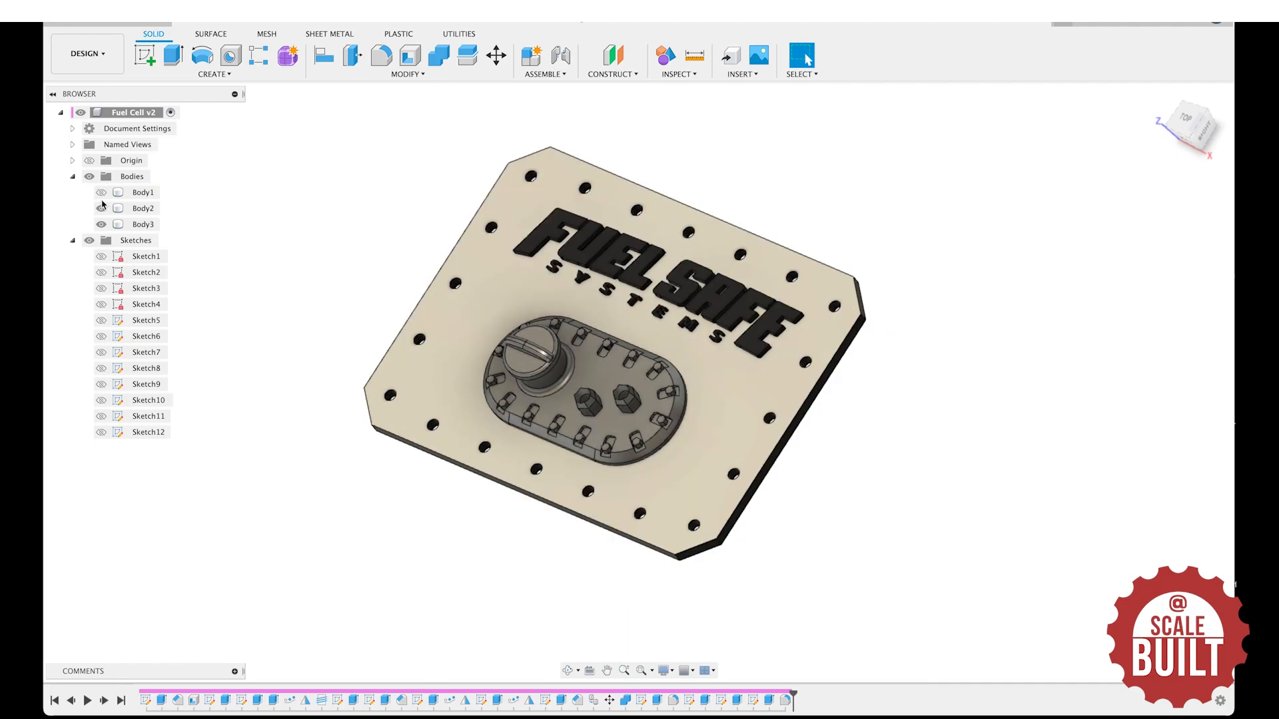
click(101, 208)
click(102, 224)
click(101, 193)
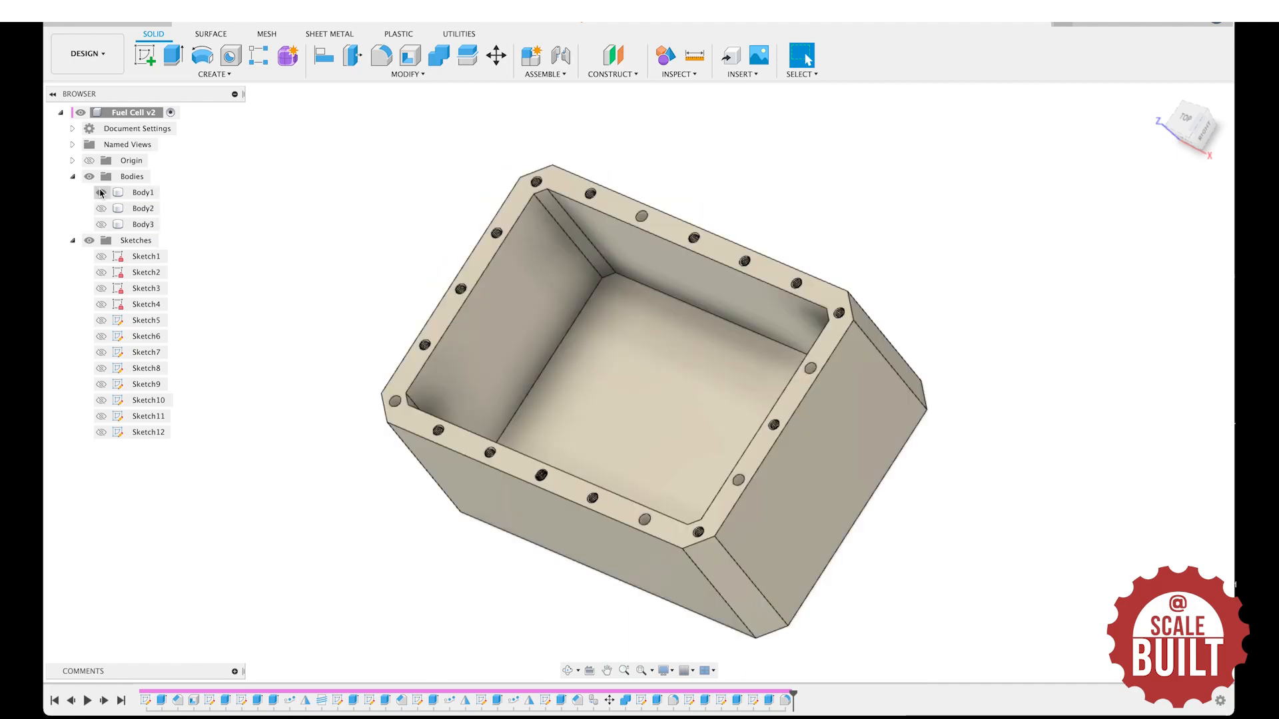
Hide the box body and show the lid and oval plate bodies together.
click(100, 192)
click(101, 208)
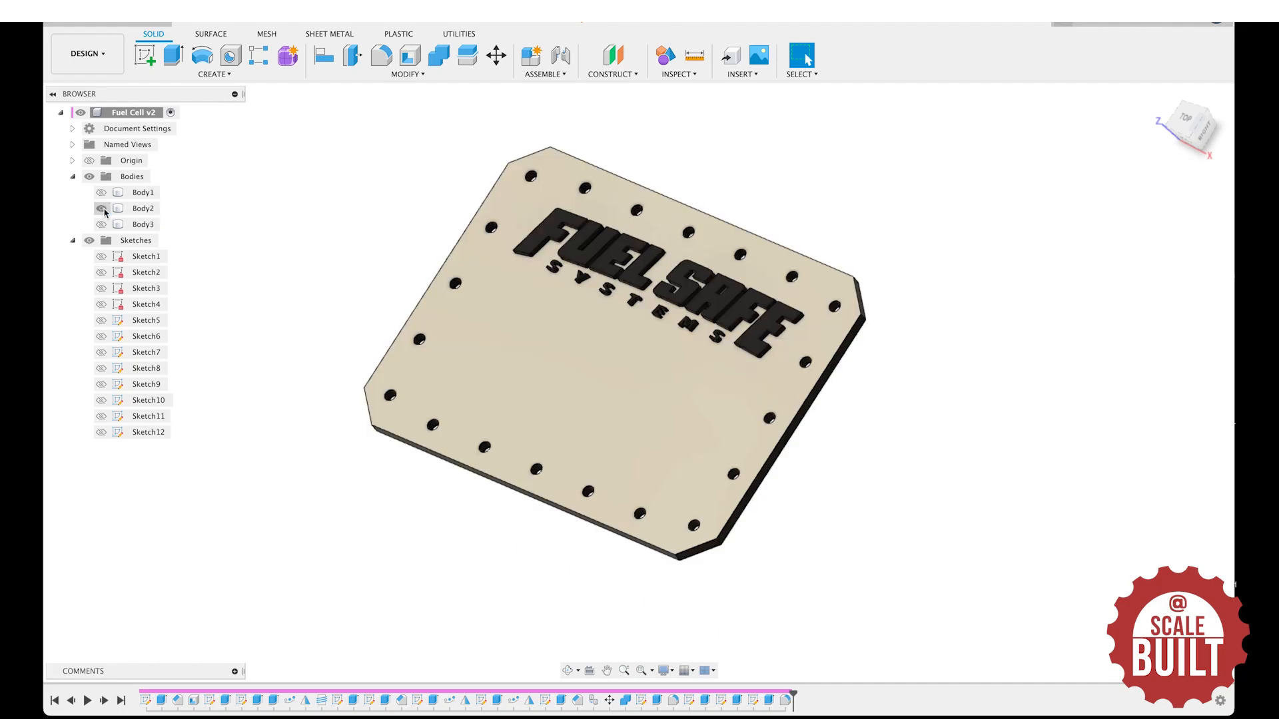
click(101, 209)
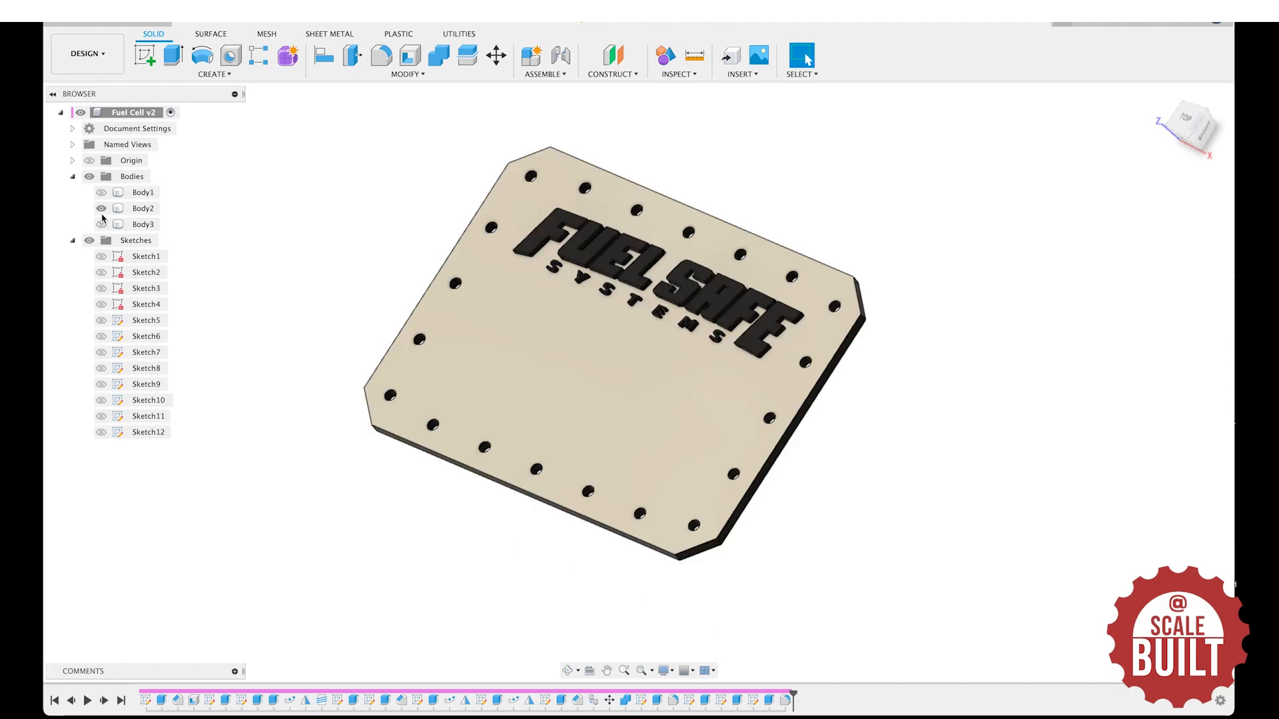
click(102, 224)
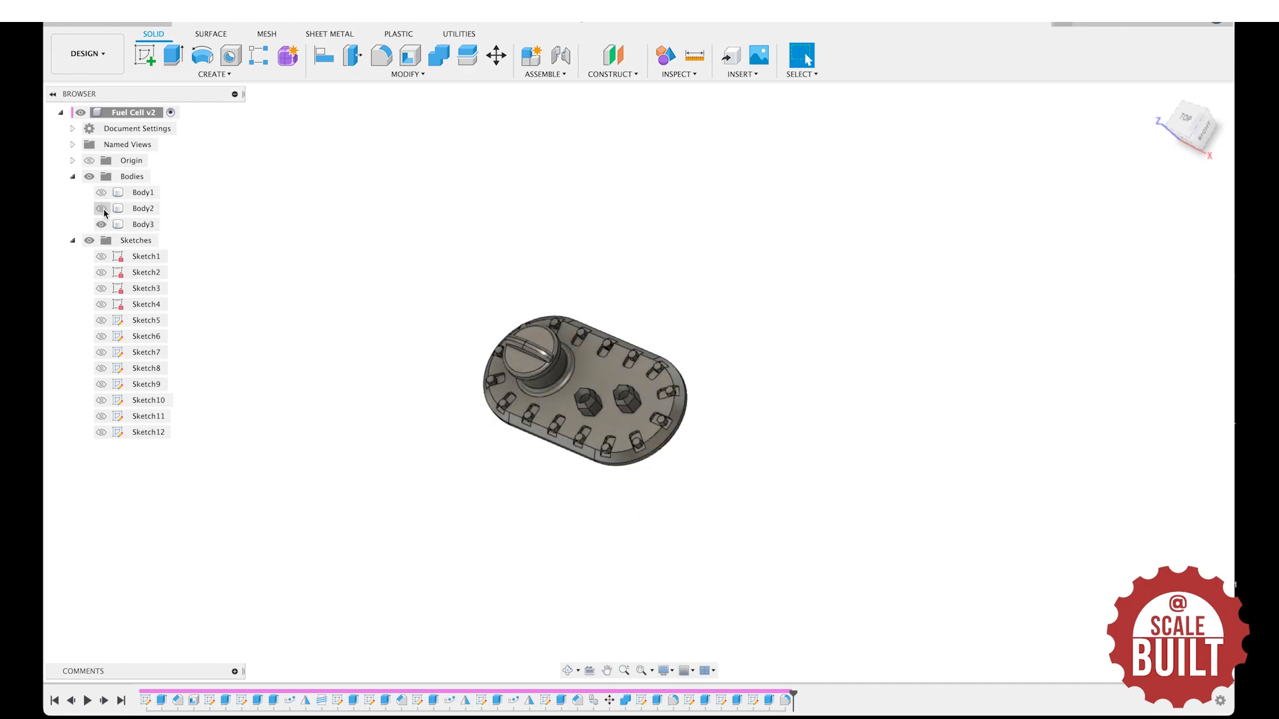
click(101, 209)
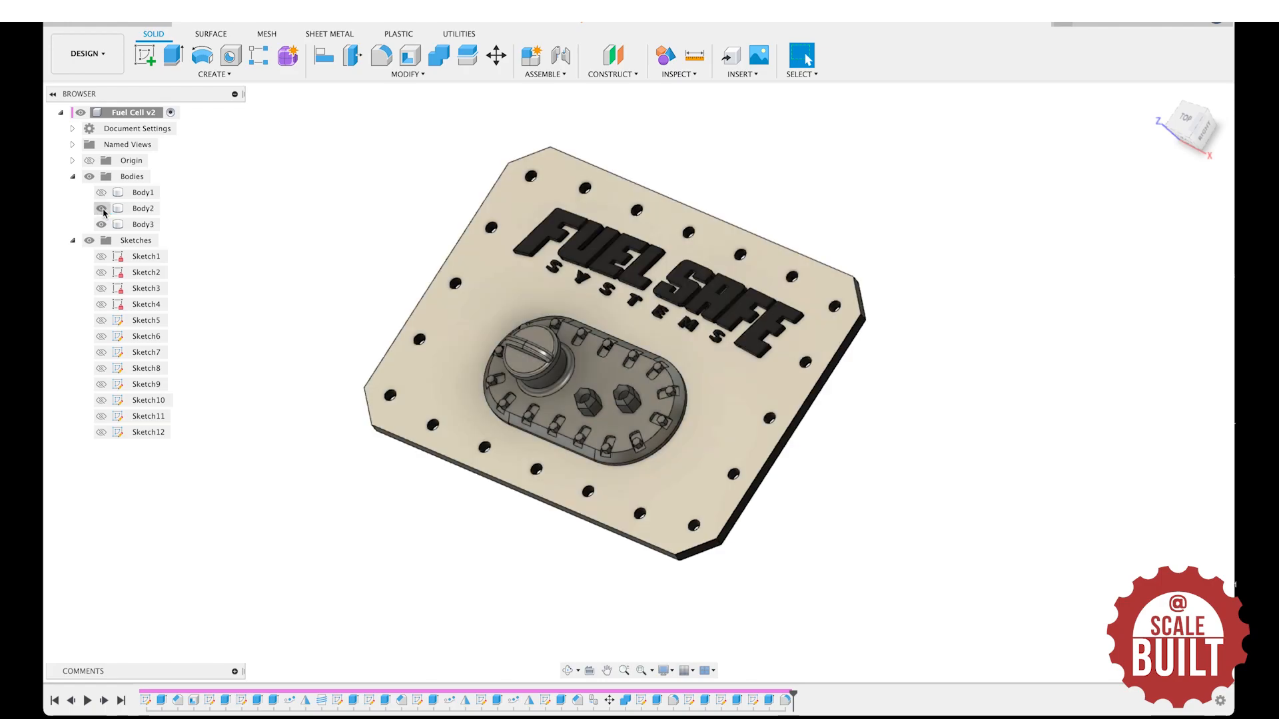
click(409, 75)
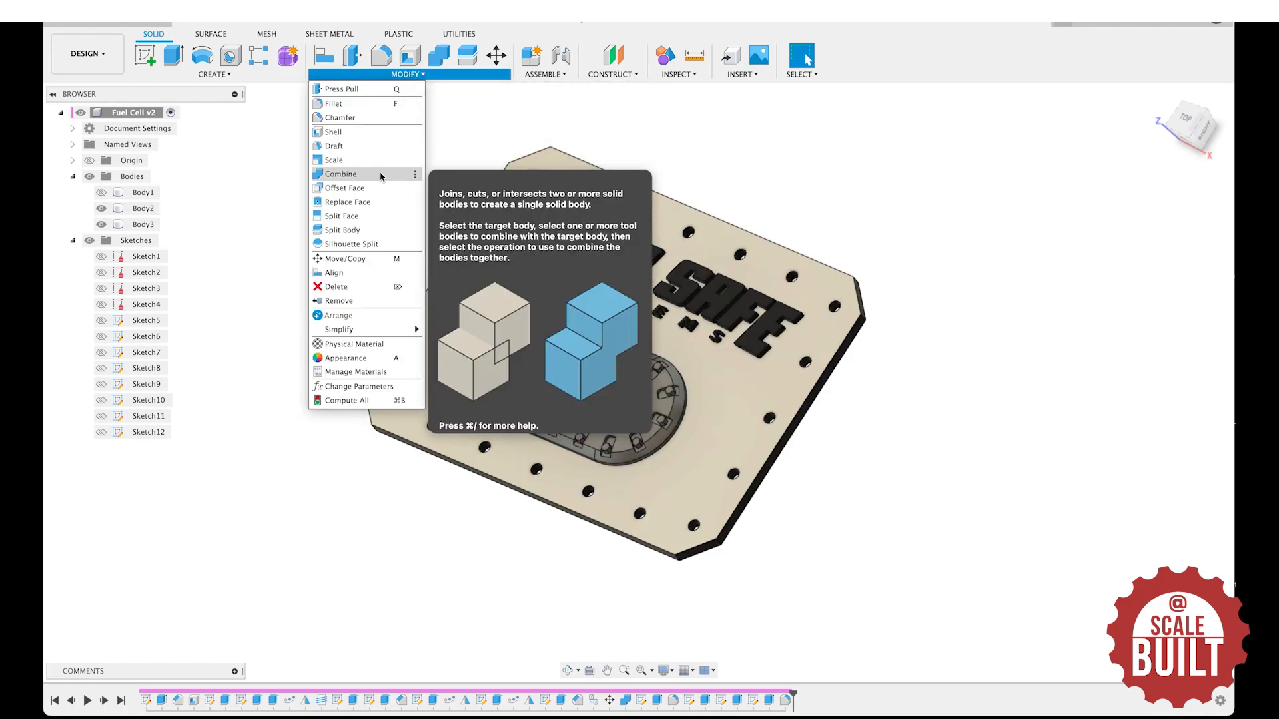
click(788, 130)
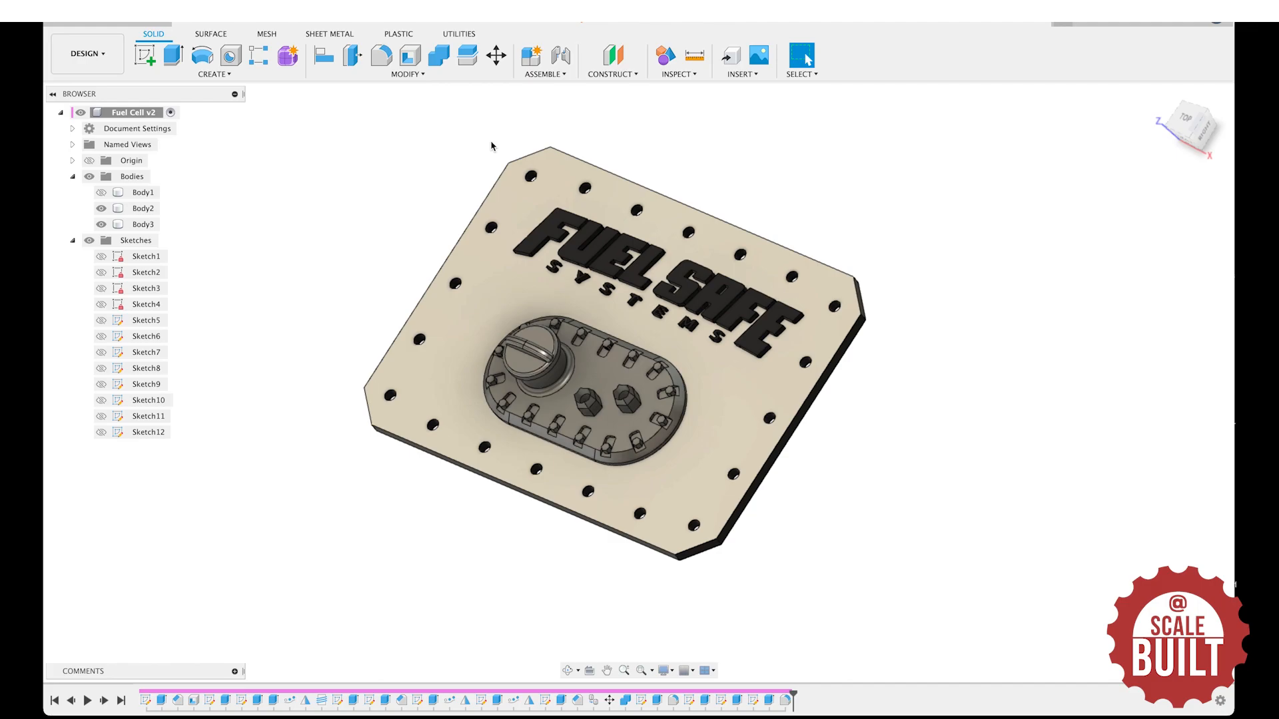
Apply the Aluminum - Anodized Glossy (Blue) appearance to the oval filler plate body.
key(a)
click(602, 390)
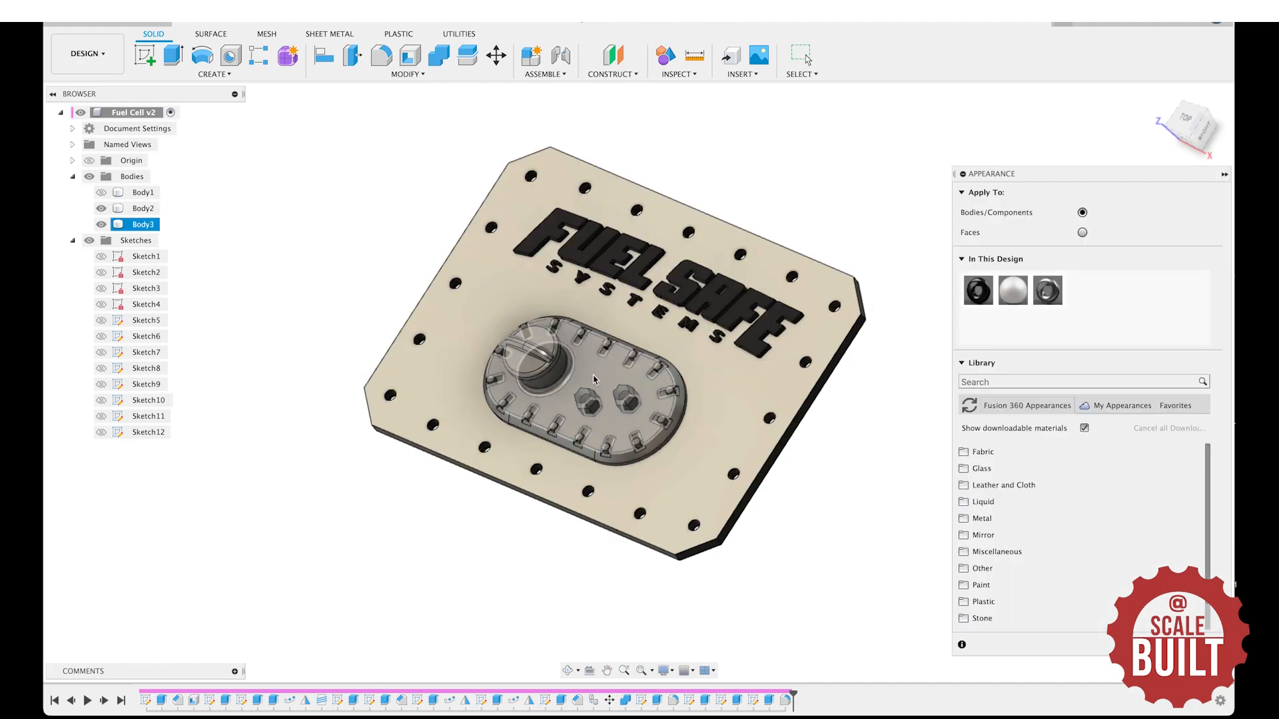
click(993, 380)
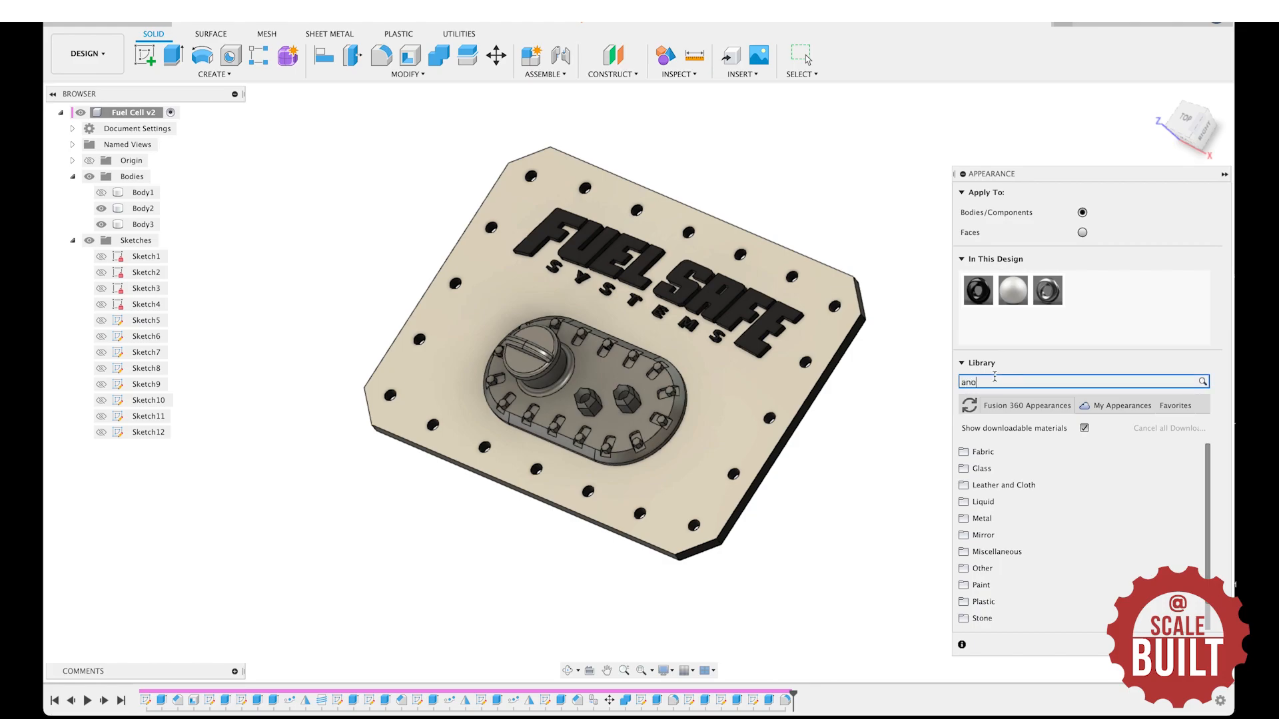
key(Return)
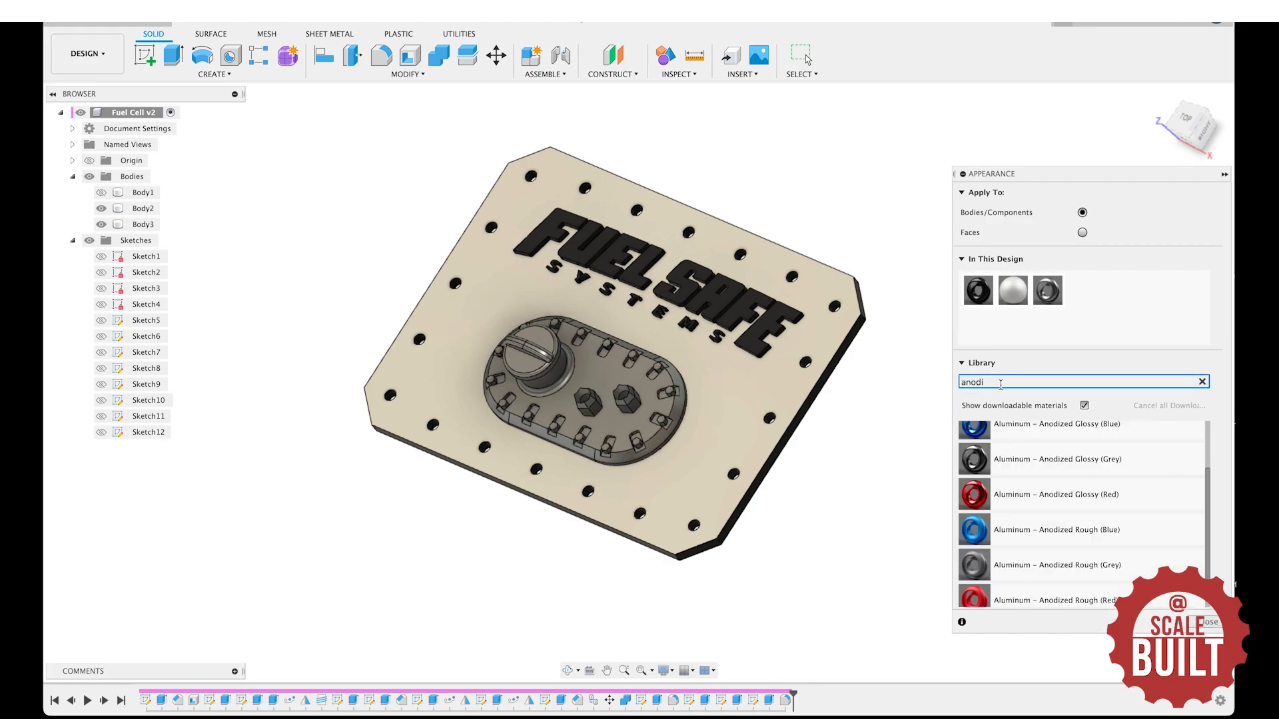
drag(1060, 432, 639, 400)
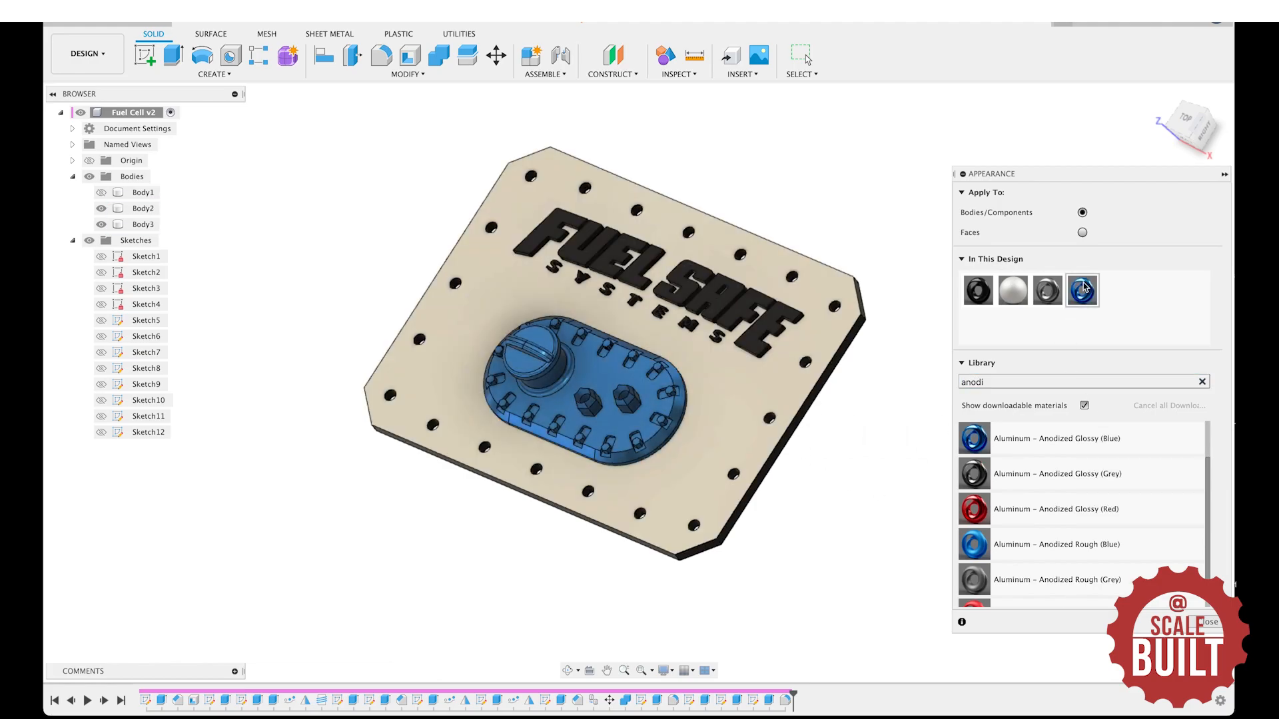
click(321, 457)
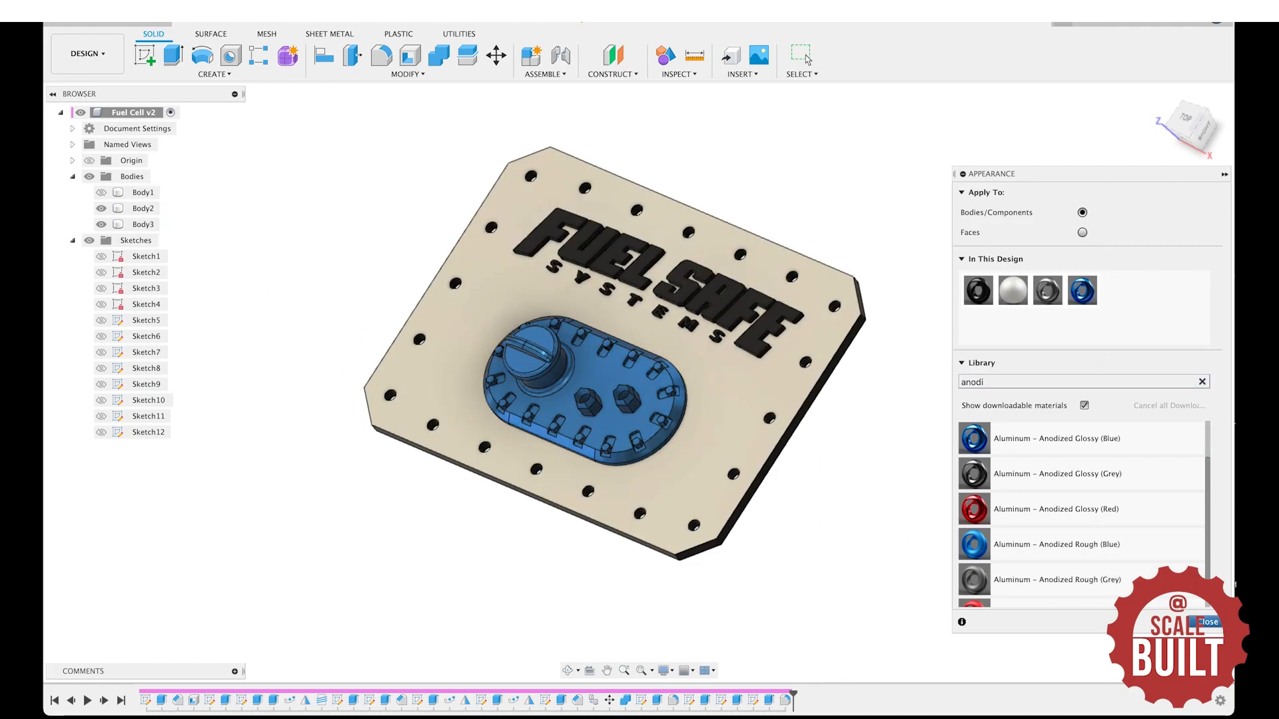
click(1217, 627)
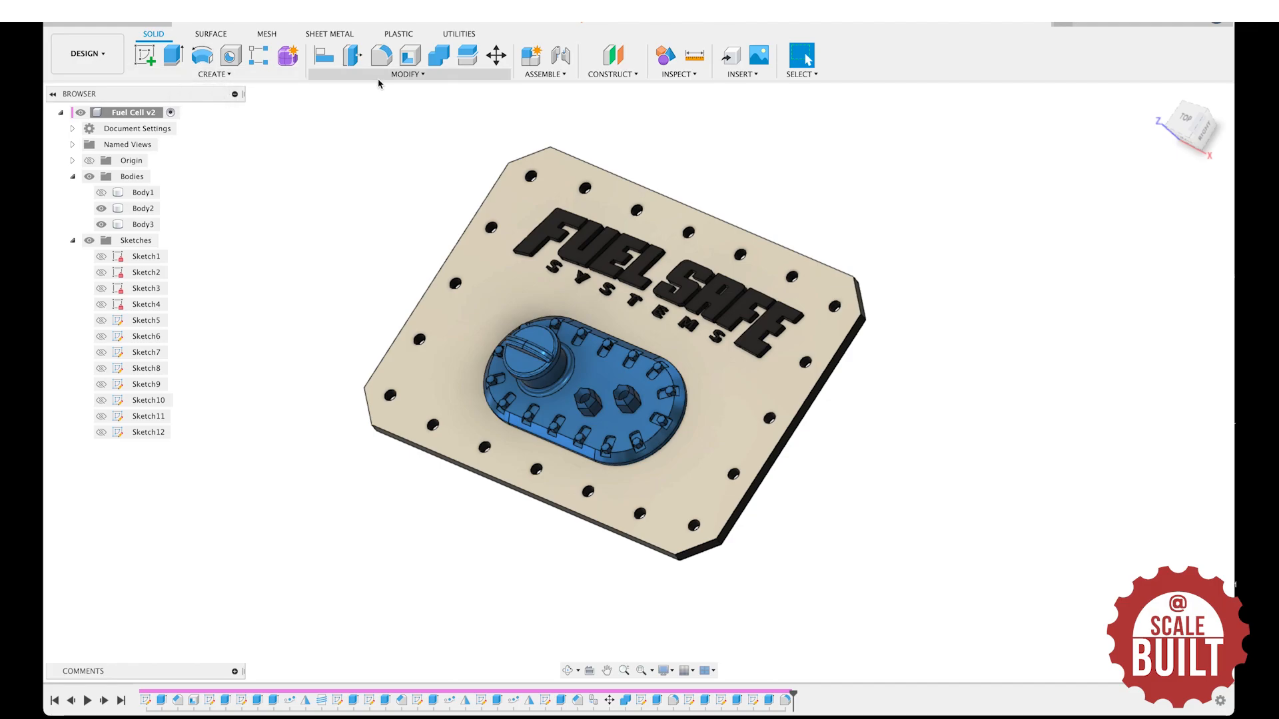
Combine the lid as target body with the oval filler plate as tool body using the Join operation.
click(399, 73)
click(400, 171)
click(133, 209)
click(143, 225)
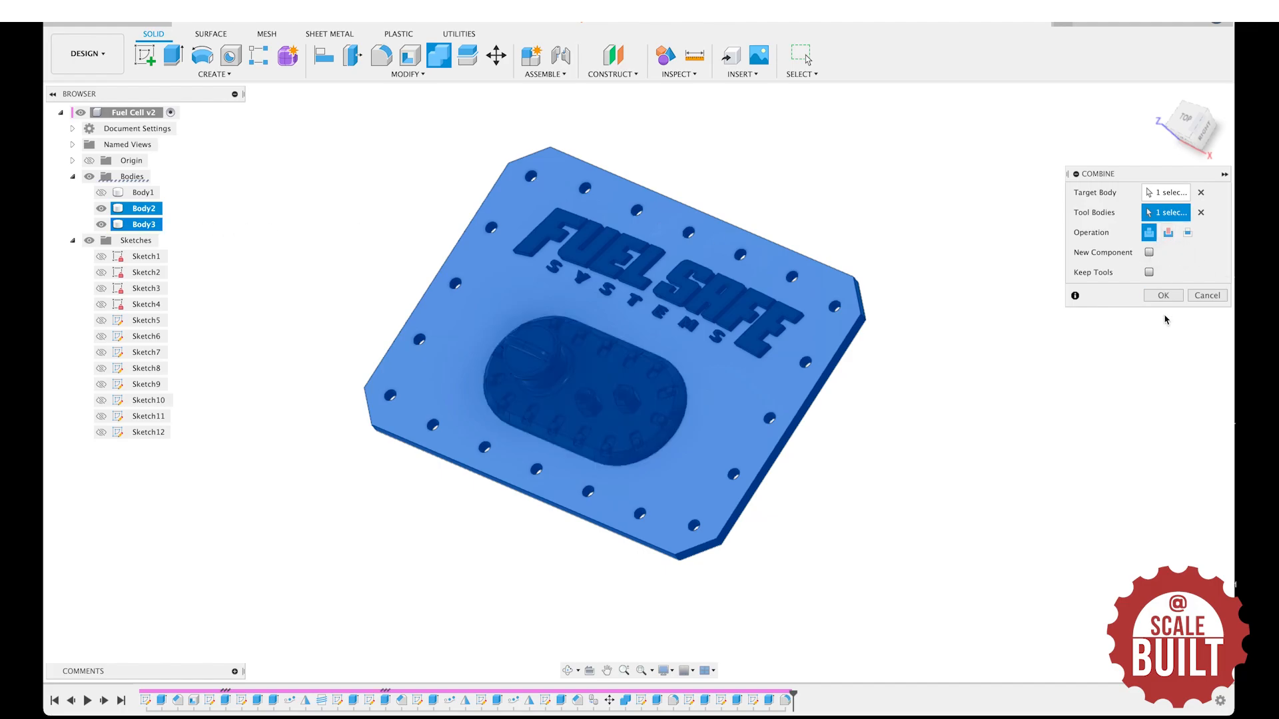
click(1163, 296)
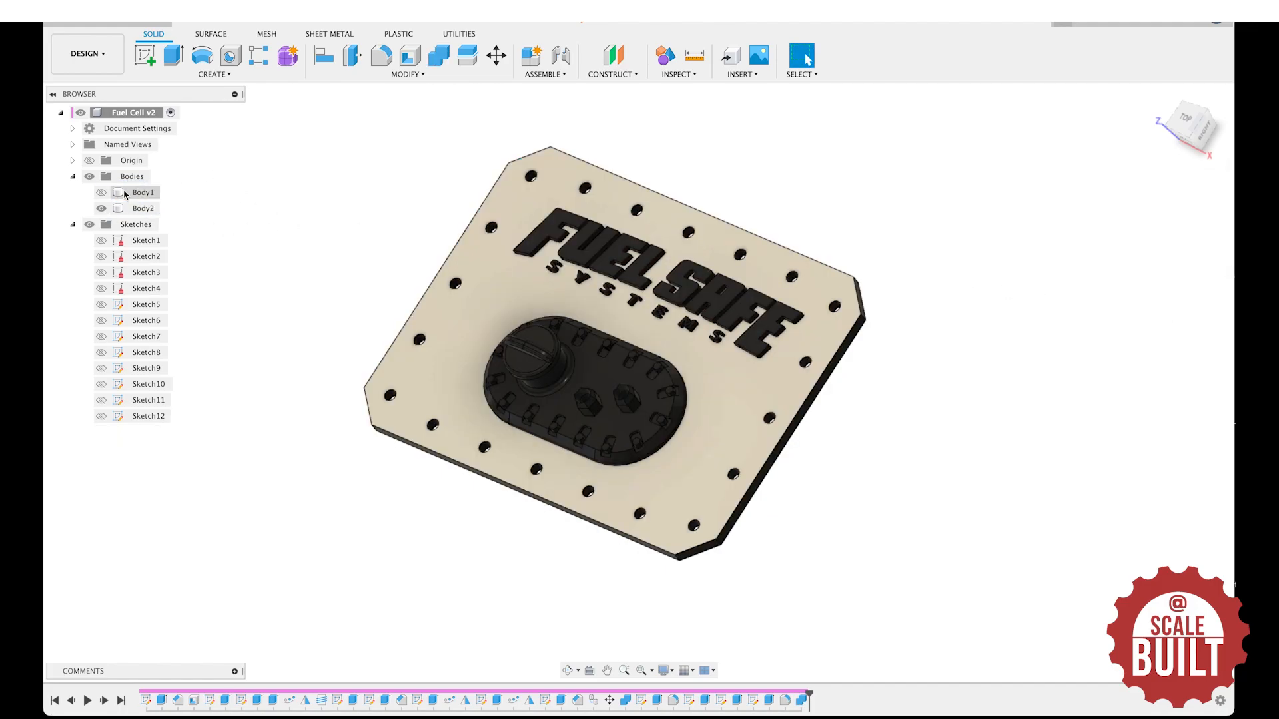
Show the hidden box body together with the joined lid.
click(102, 193)
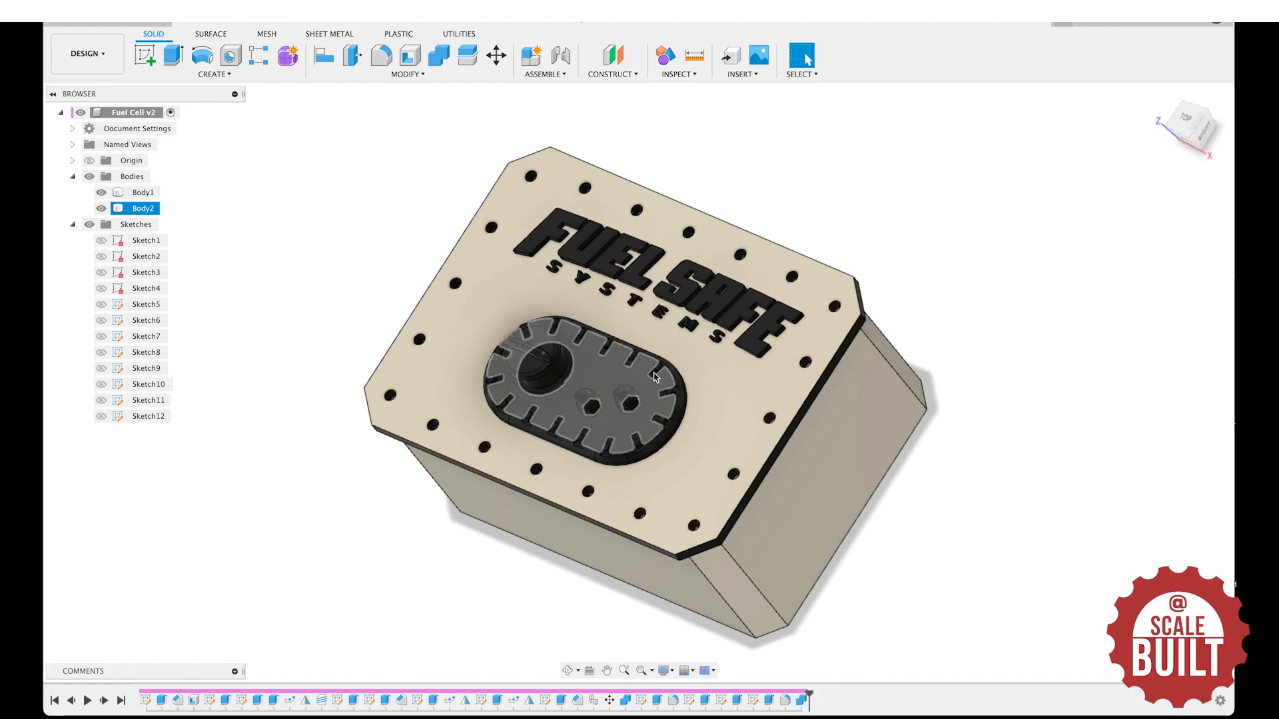
key(a)
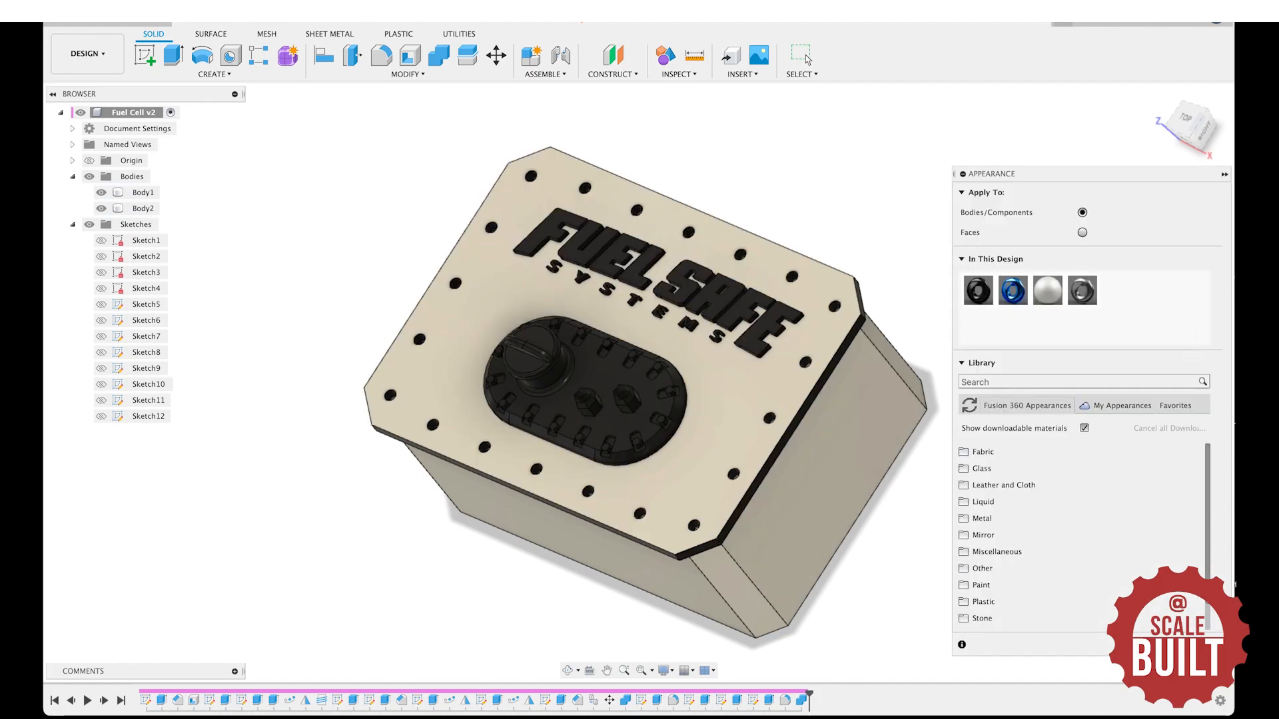
click(805, 57)
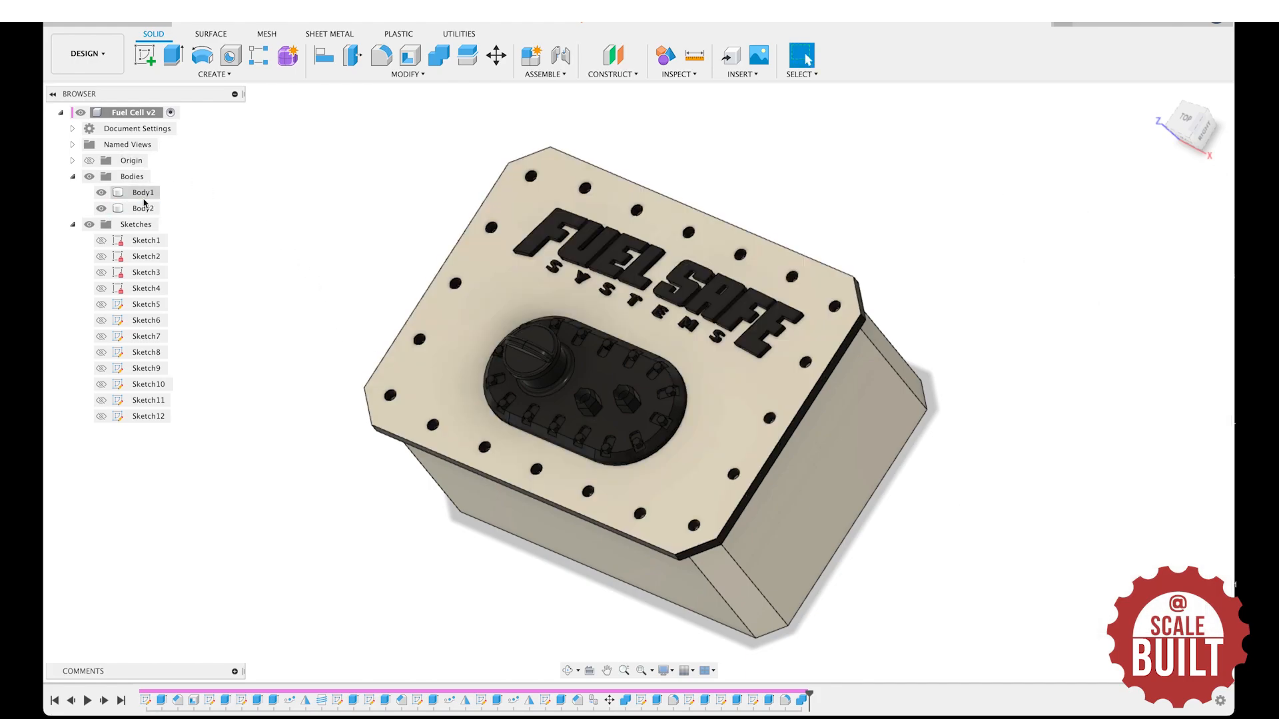
Rename the box body as base and the joined lid body as lid, and save the design with the description User Saved.
click(144, 193)
double_click(147, 194)
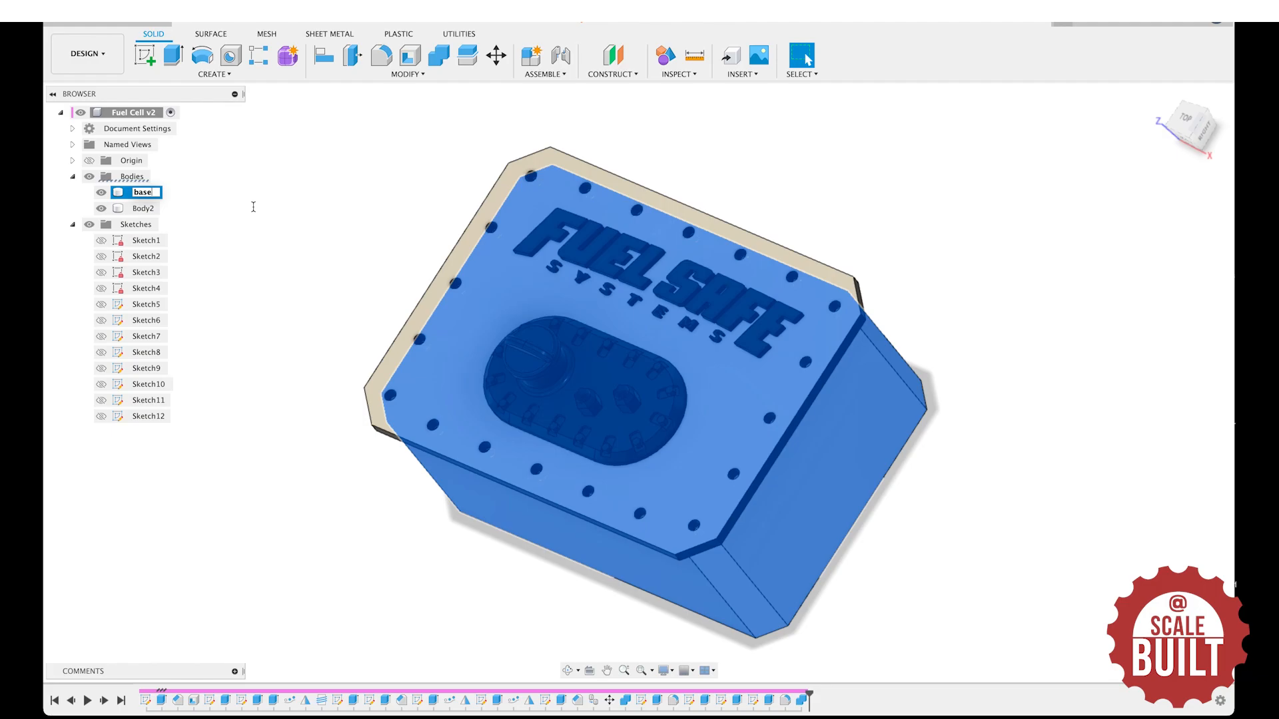
click(136, 208)
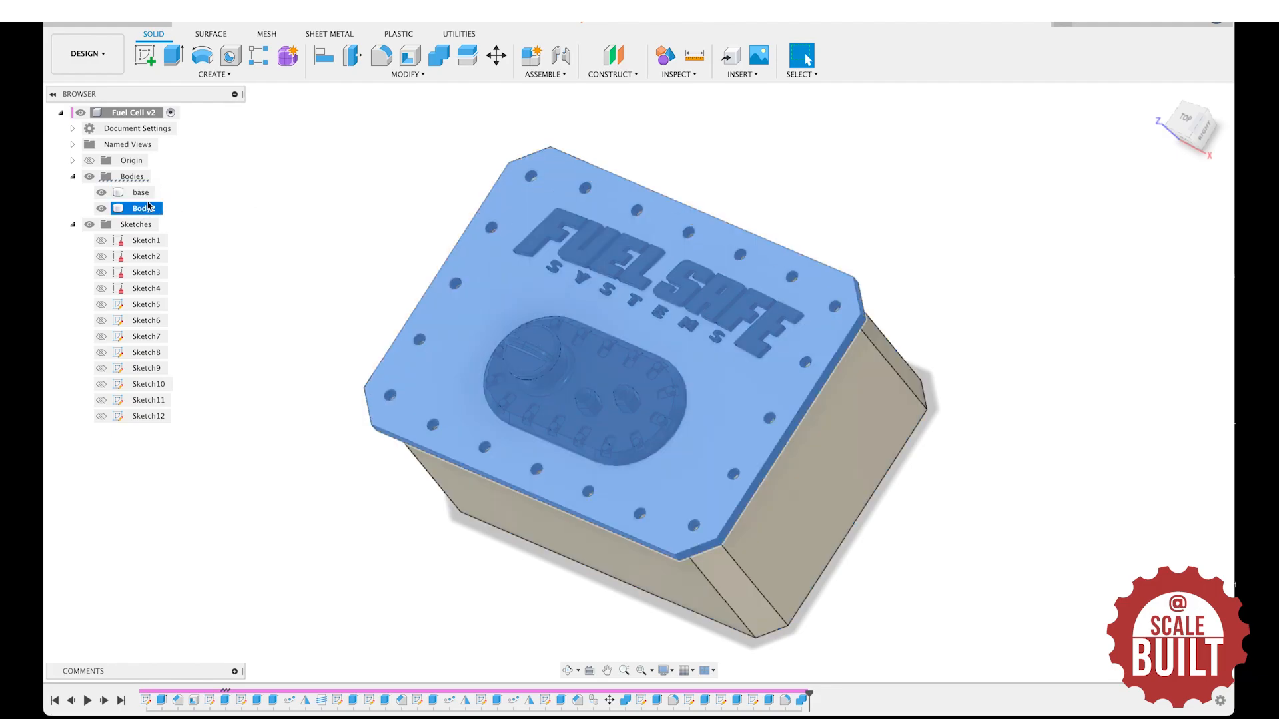
double_click(135, 208)
key(Return)
key(super+s)
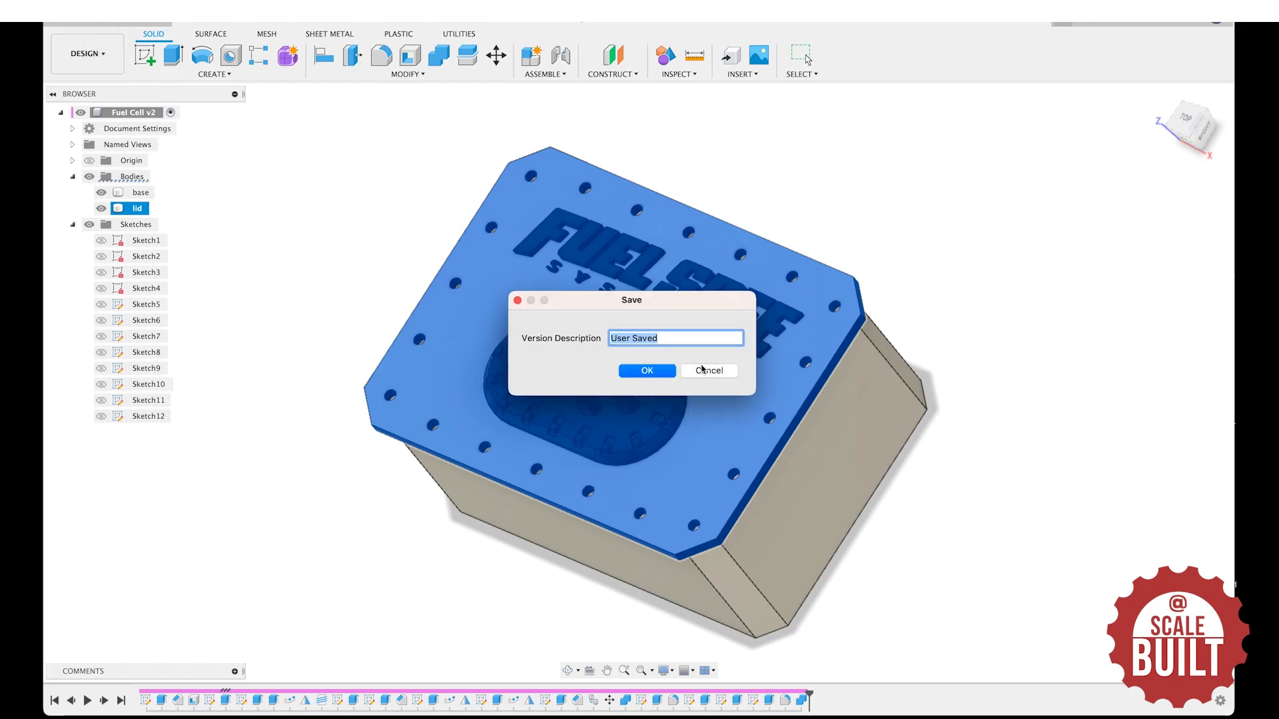
click(672, 372)
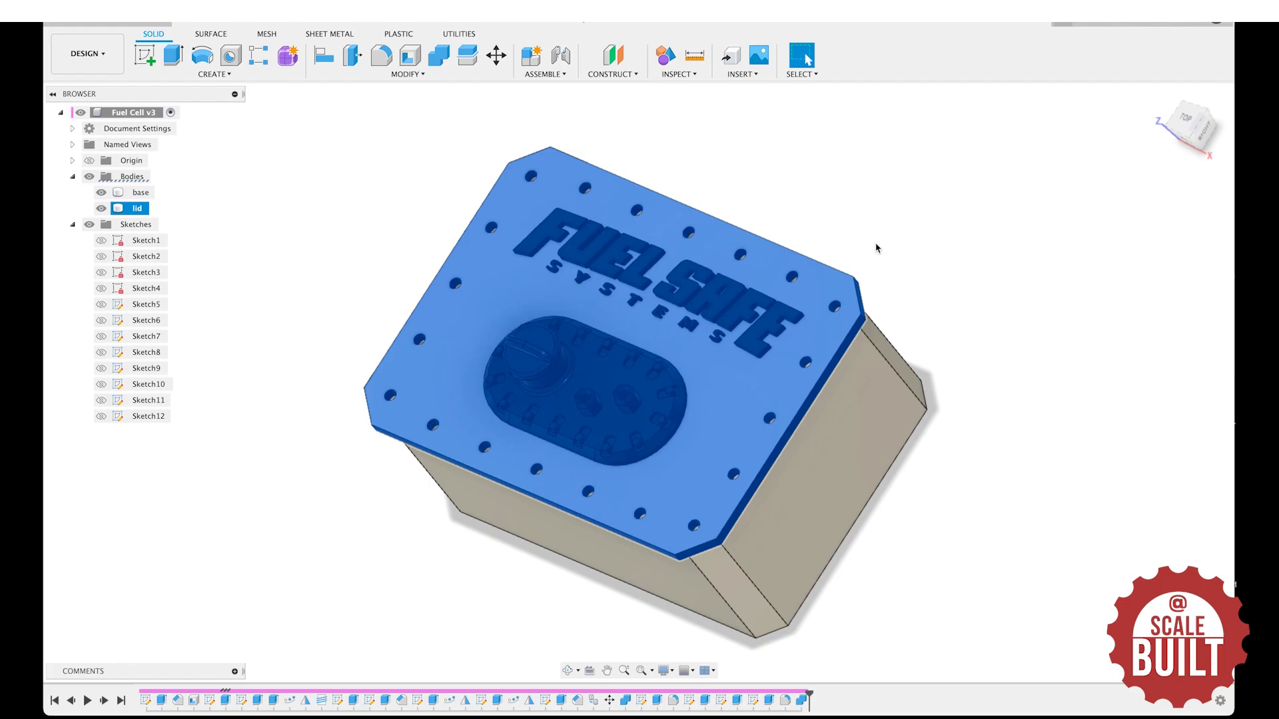
Examine the finished fuel cell from the back, side and top, checking the lid, lettering, filler cap and base.
mouse_move(1204, 125)
mouse_down()
mouse_move(1115, 116)
mouse_move(913, 133)
mouse_move(894, 194)
mouse_up()
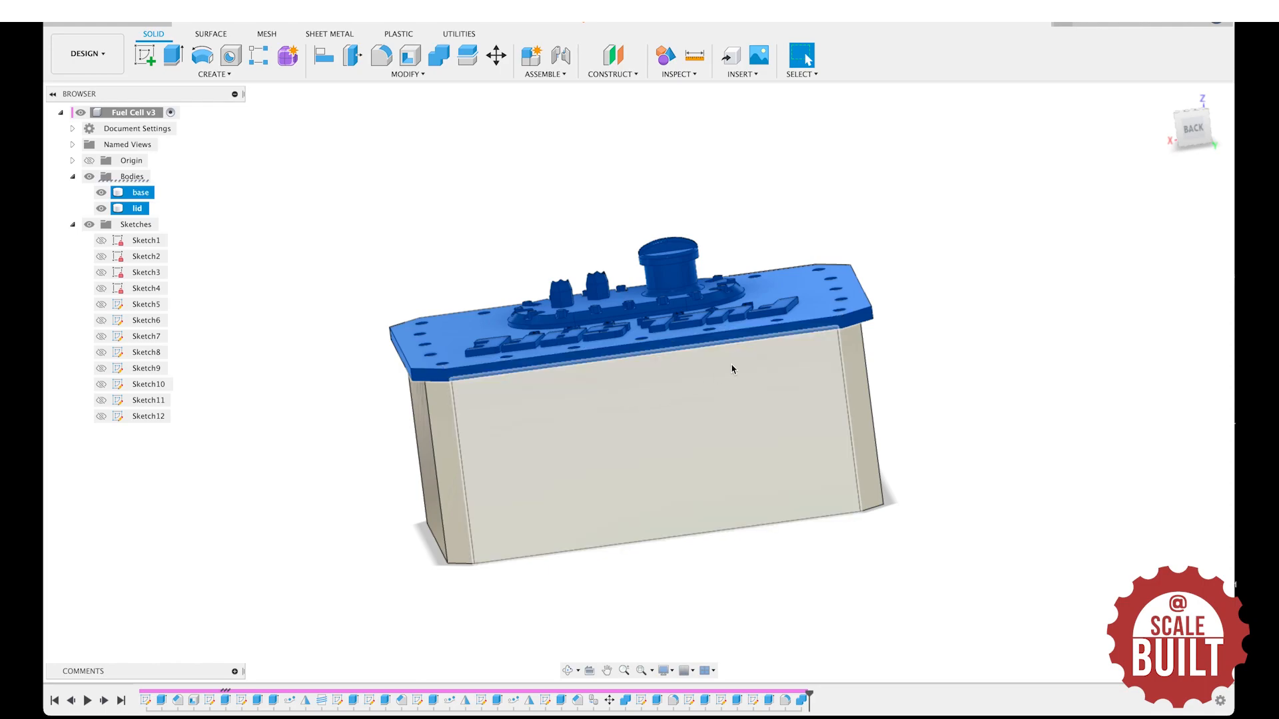
drag(1197, 128, 696, 203)
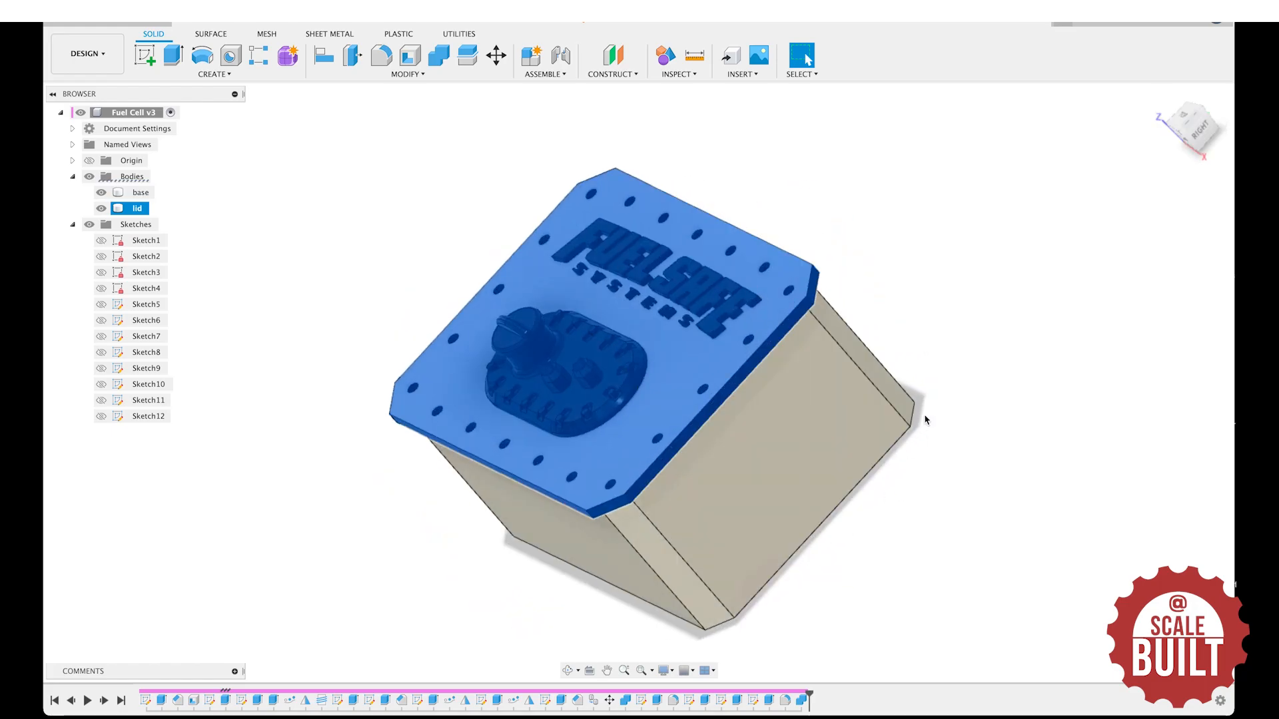
click(967, 173)
drag(1187, 143, 497, 197)
click(136, 209)
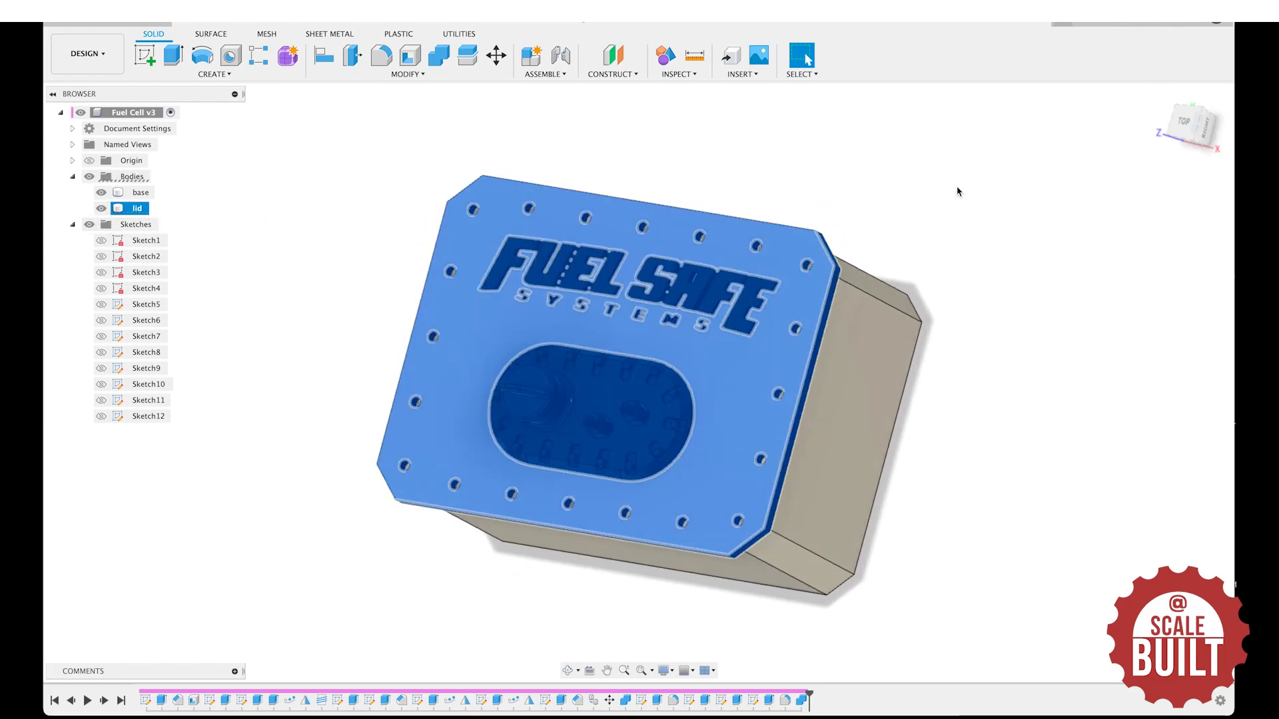
click(920, 205)
drag(1194, 125, 899, 177)
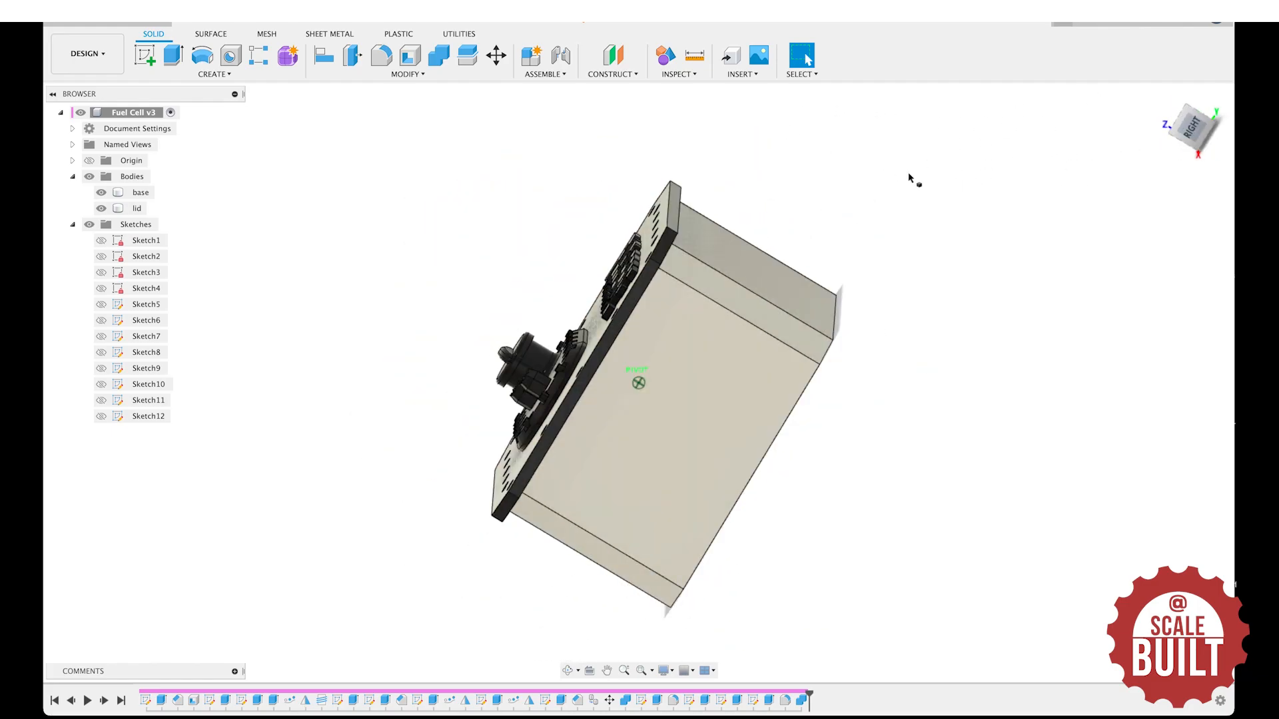
drag(1027, 173, 958, 195)
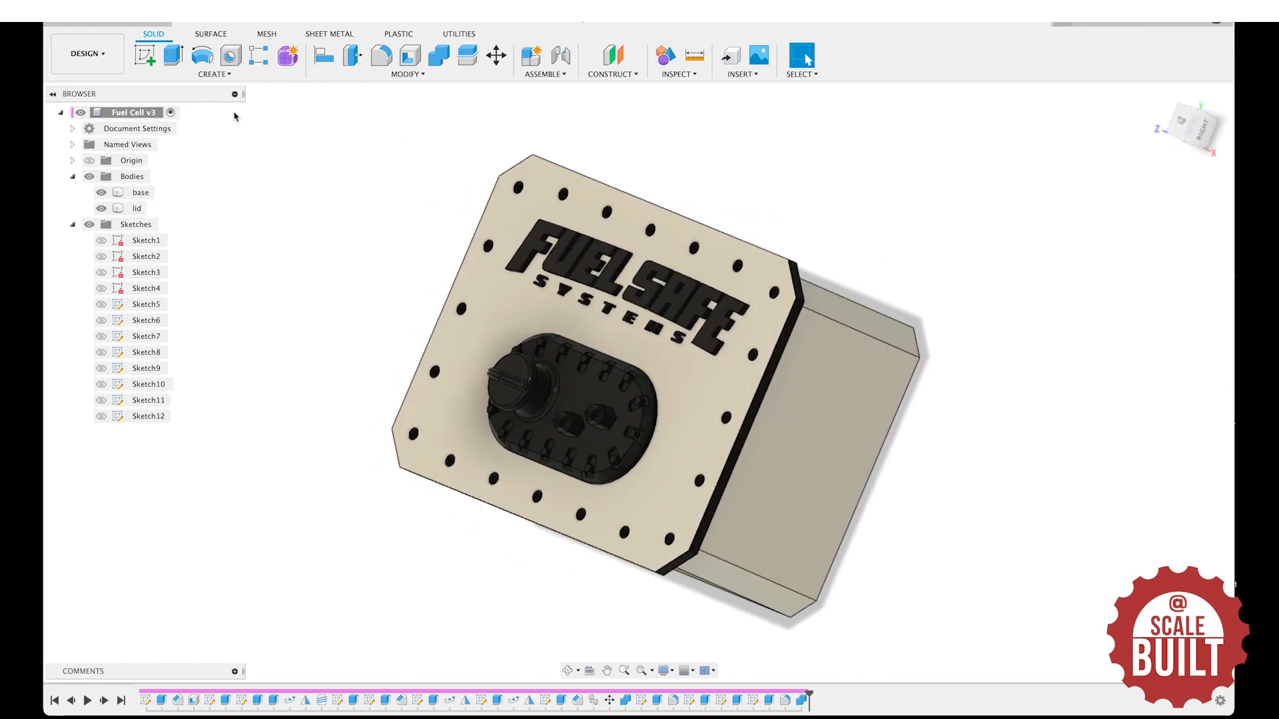